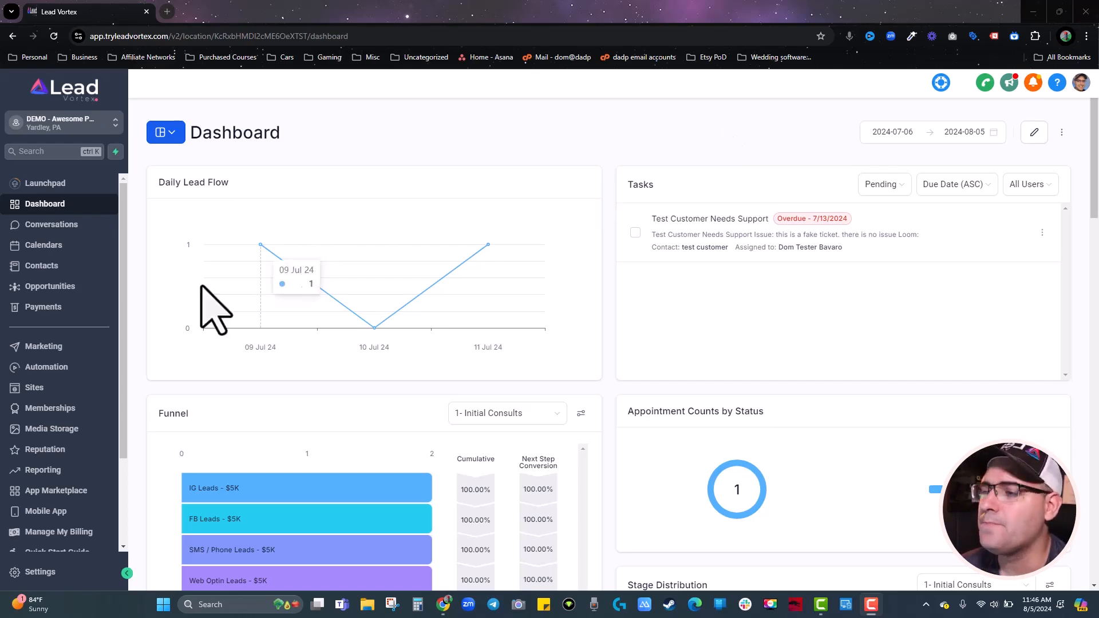
# Open Marketing's Social Planner and get past onboarding to the overview with one connected account.
pyautogui.click(50, 349)
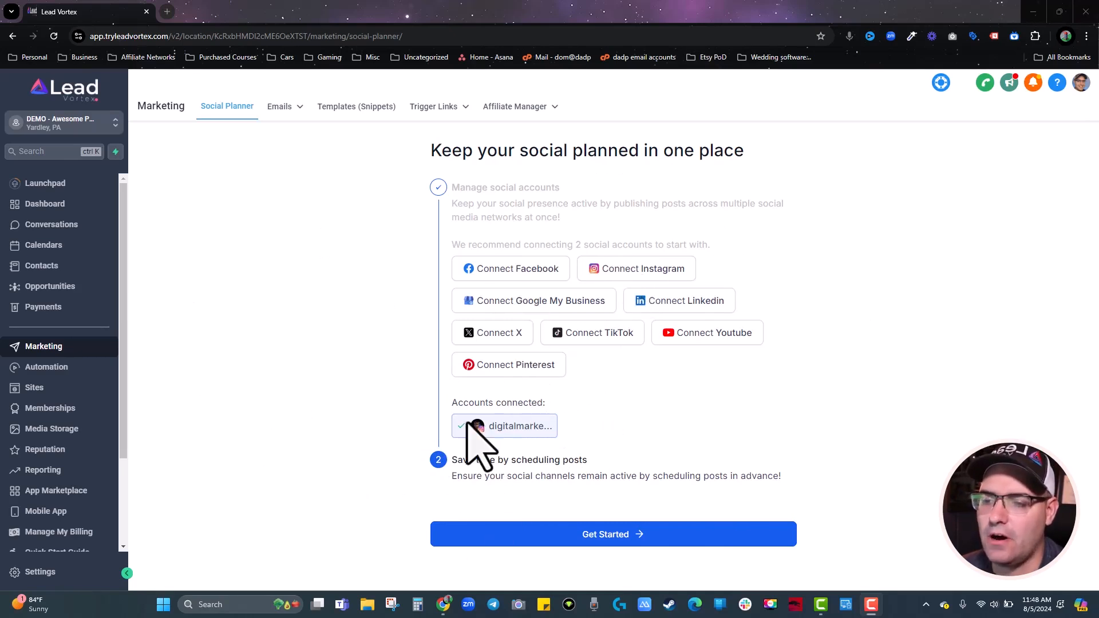
pyautogui.click(609, 534)
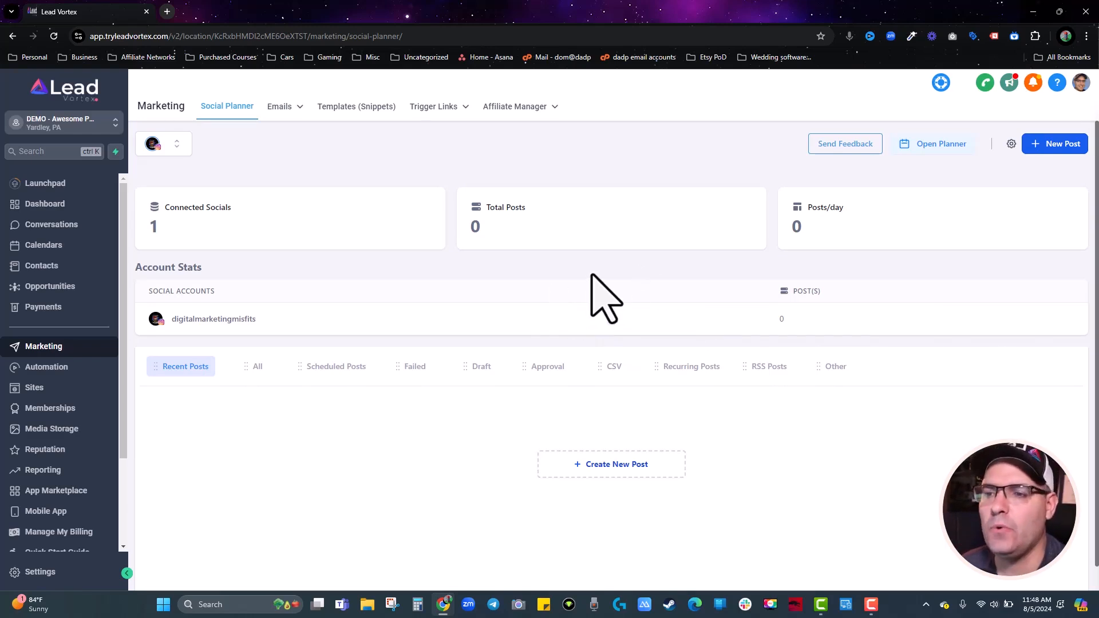
pyautogui.click(1012, 144)
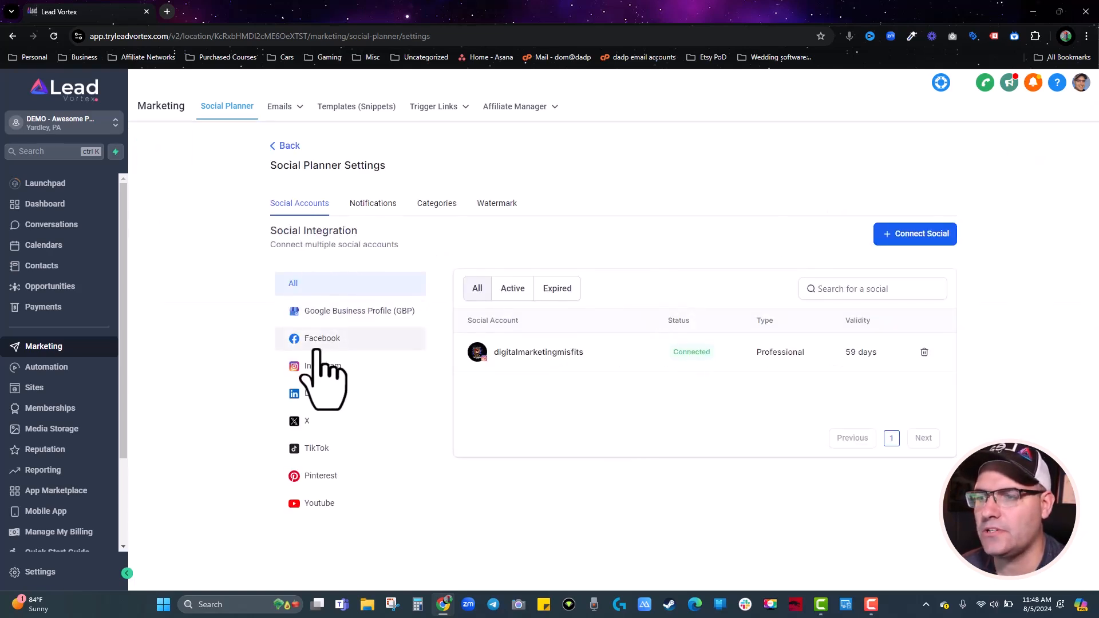
pyautogui.click(316, 346)
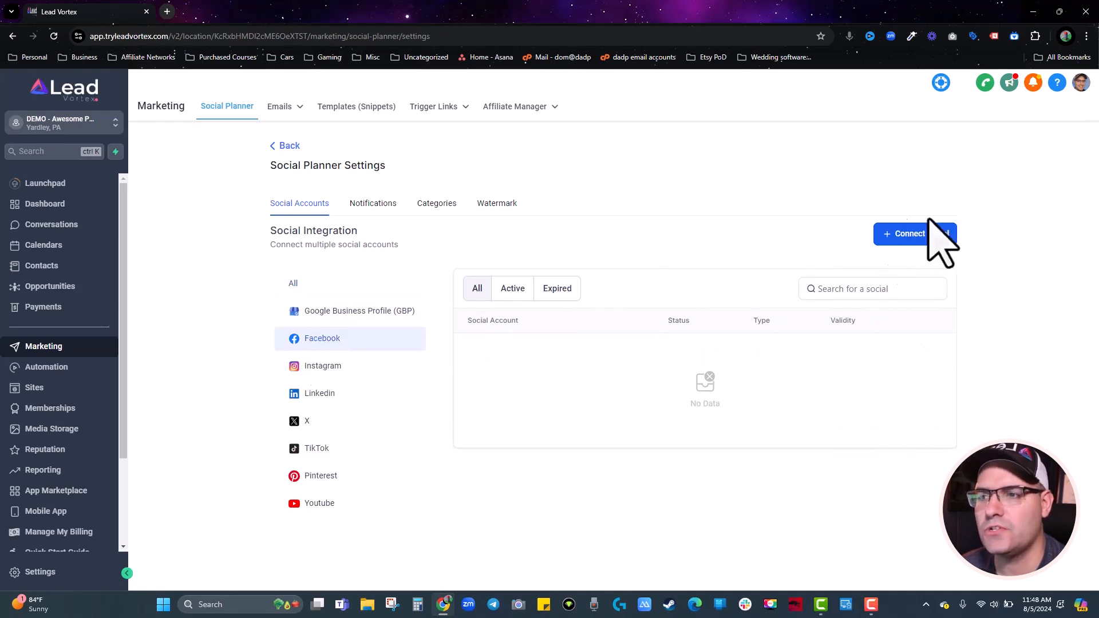
pyautogui.click(285, 146)
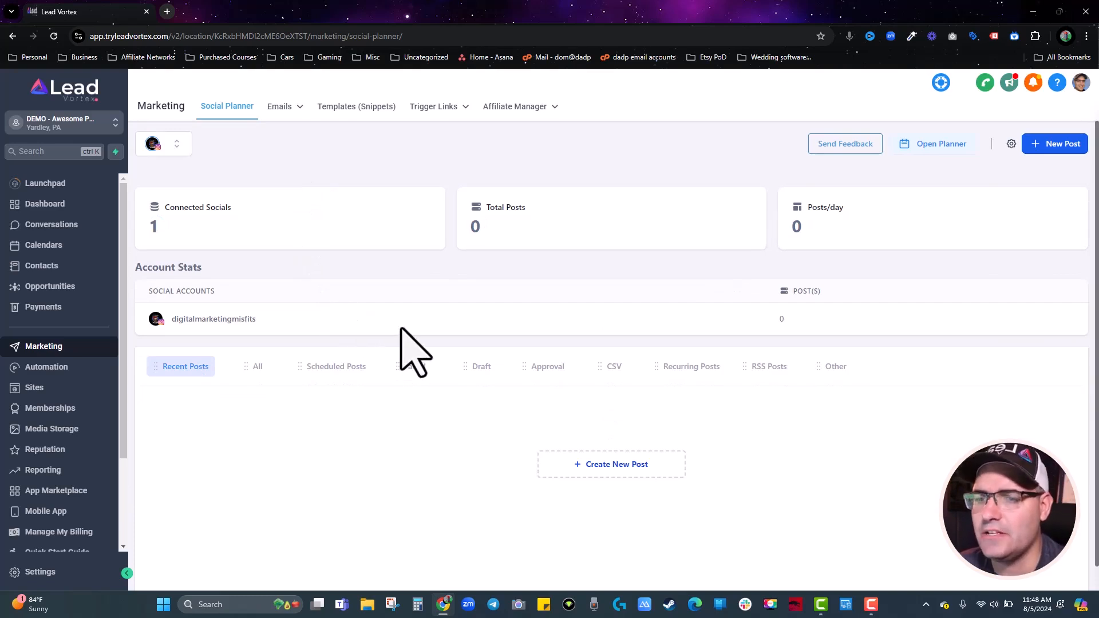
# Create a new social post for the connected Instagram account and set it as a Reel.
pyautogui.click(1069, 144)
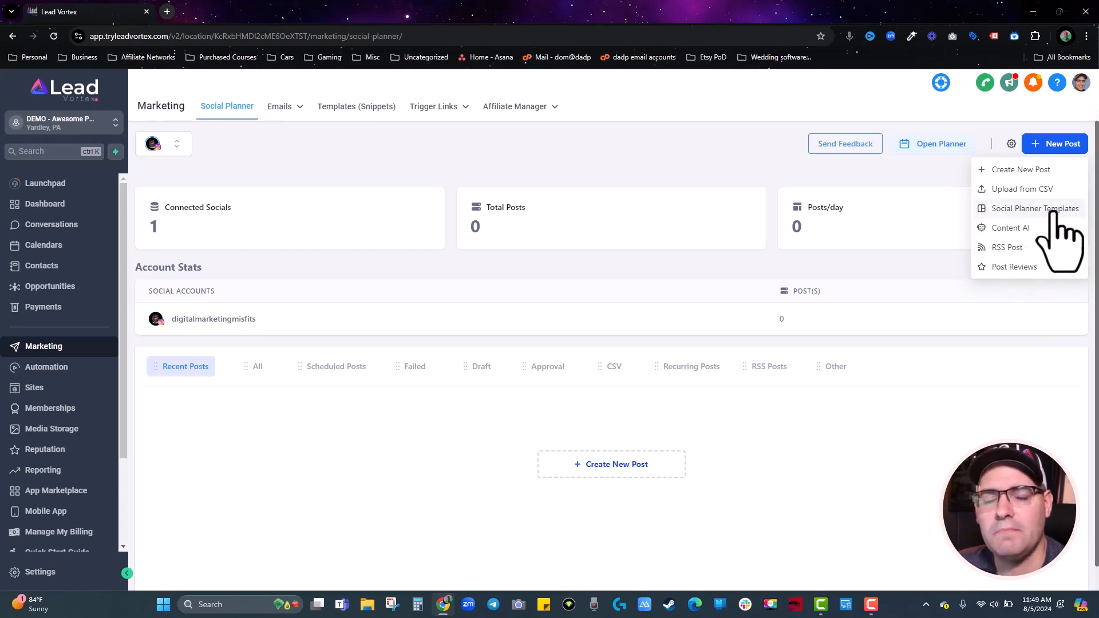
pyautogui.click(1042, 172)
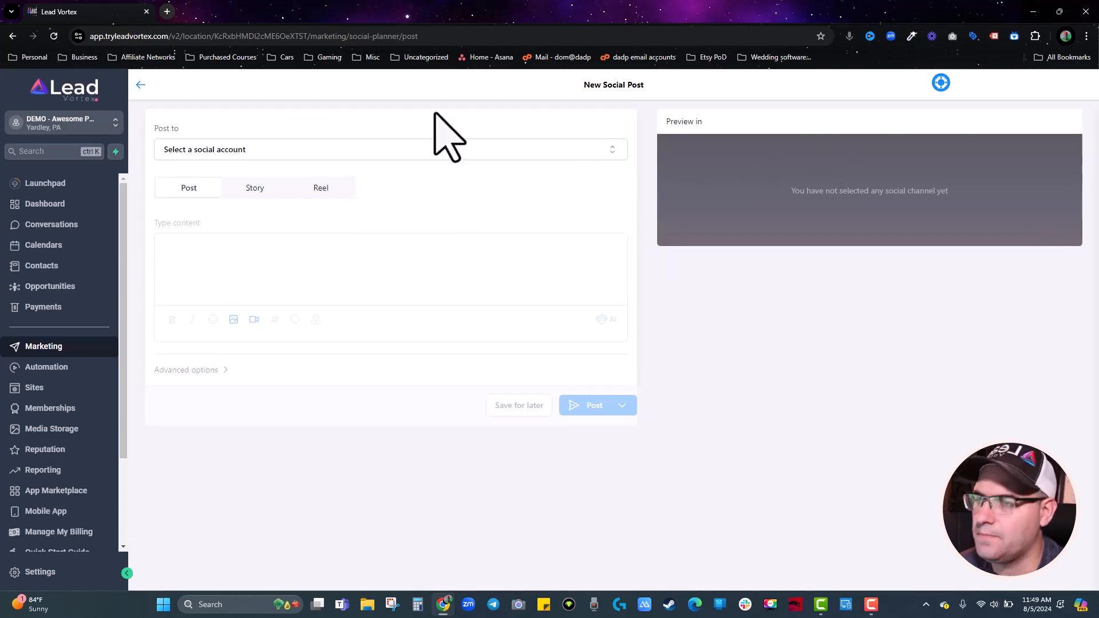
pyautogui.click(294, 152)
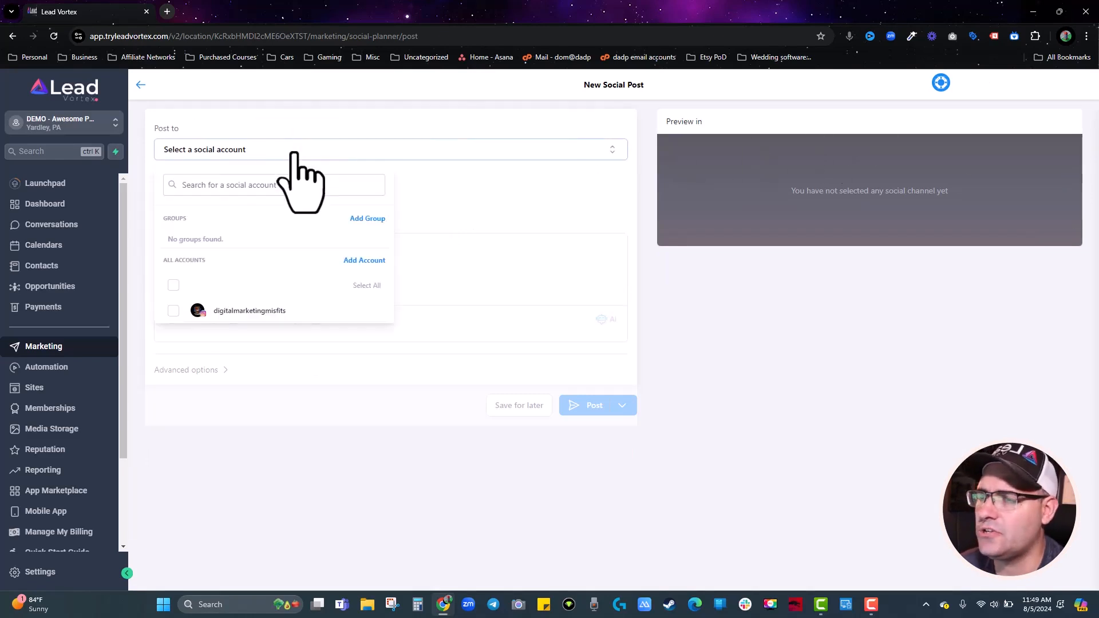
pyautogui.click(173, 310)
pyautogui.click(511, 223)
pyautogui.click(182, 183)
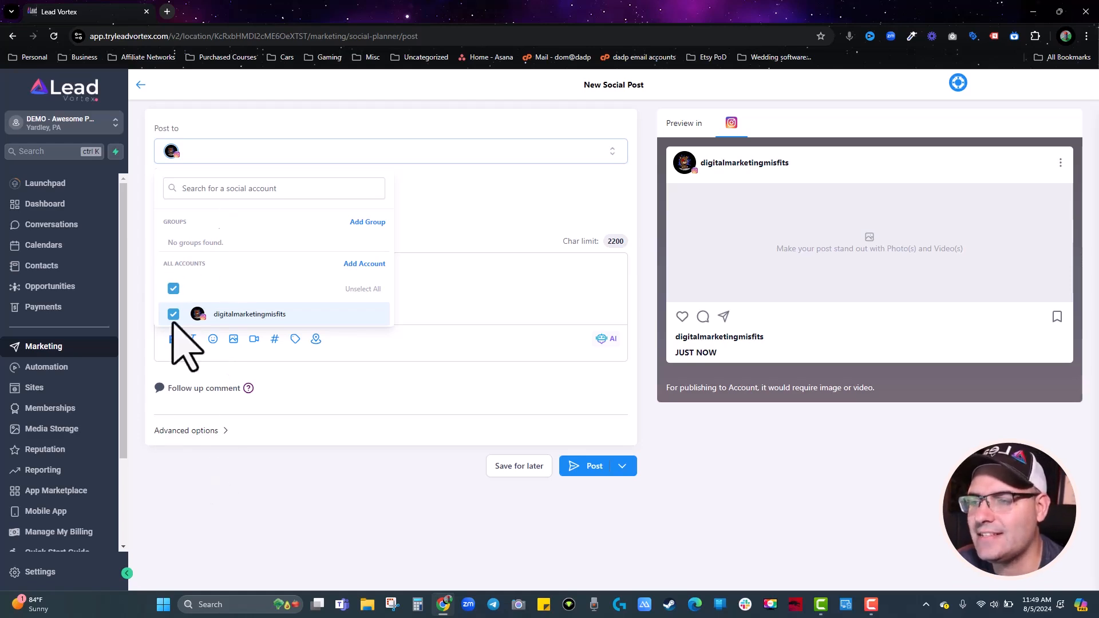
pyautogui.click(490, 227)
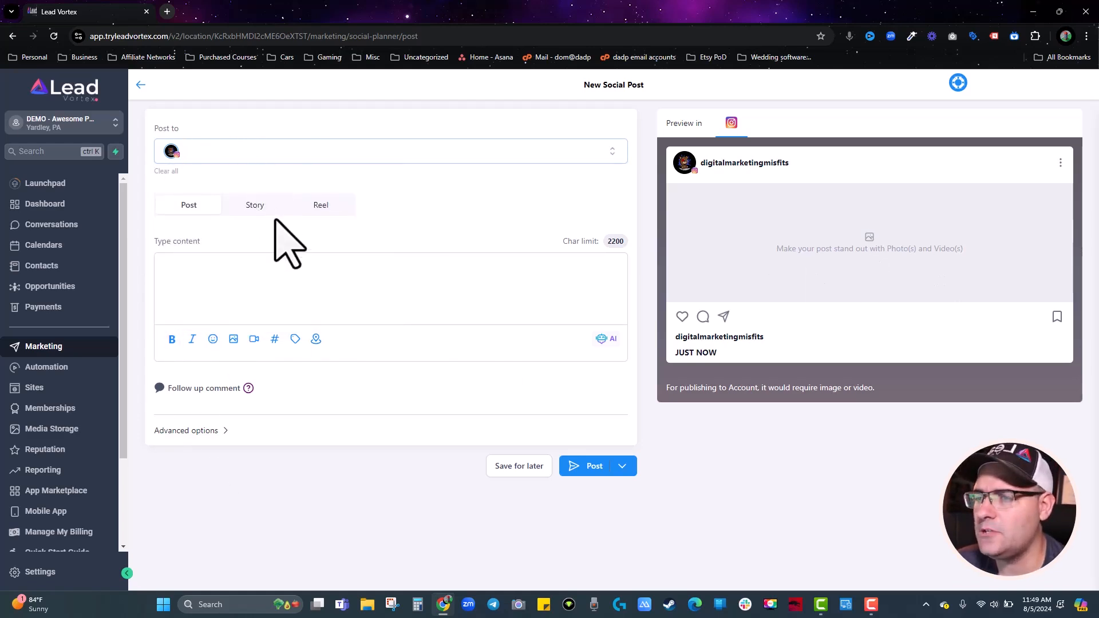
pyautogui.click(321, 207)
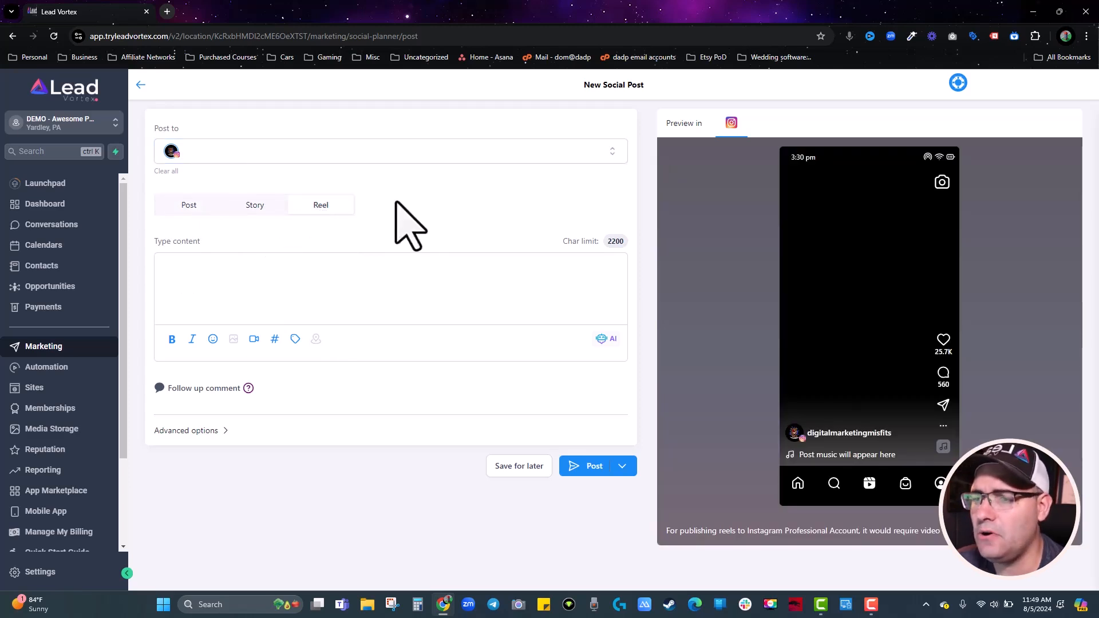
# Caption the Reel 'caption over here' and add the follow-up comment 'who had tacos this week?'.
pyautogui.click(244, 285)
pyautogui.write('ca')
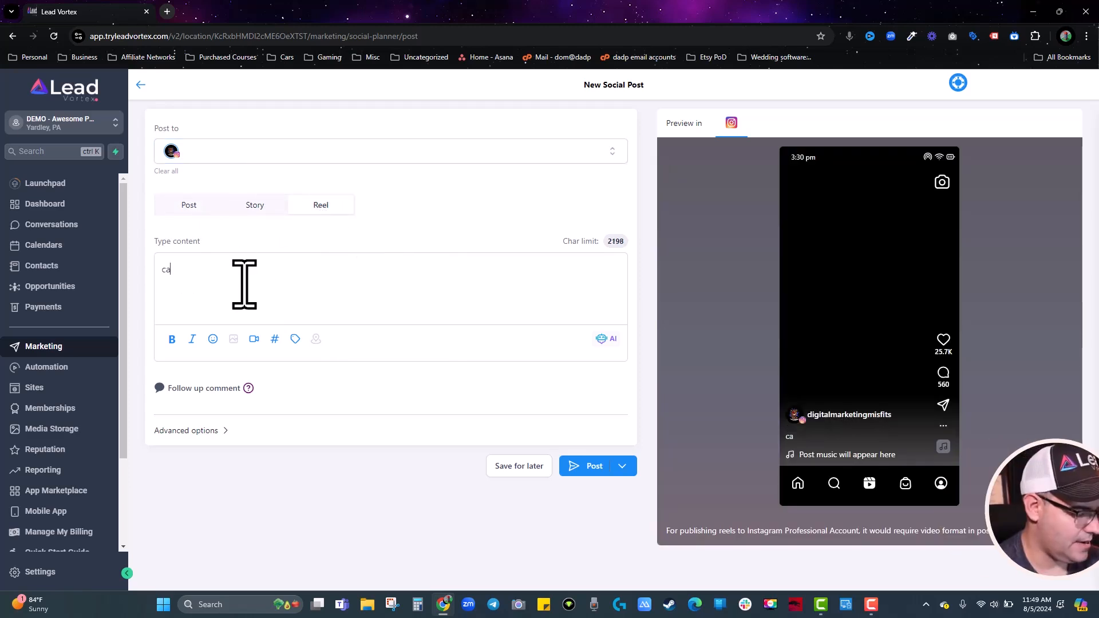
pyautogui.write('ption over here')
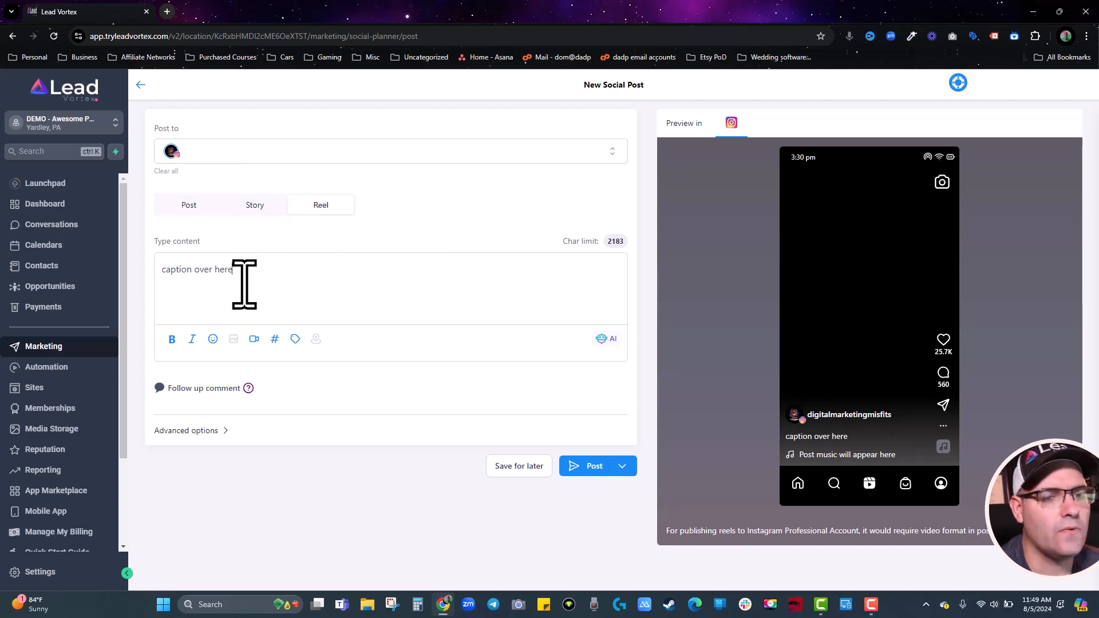
pyautogui.click(184, 388)
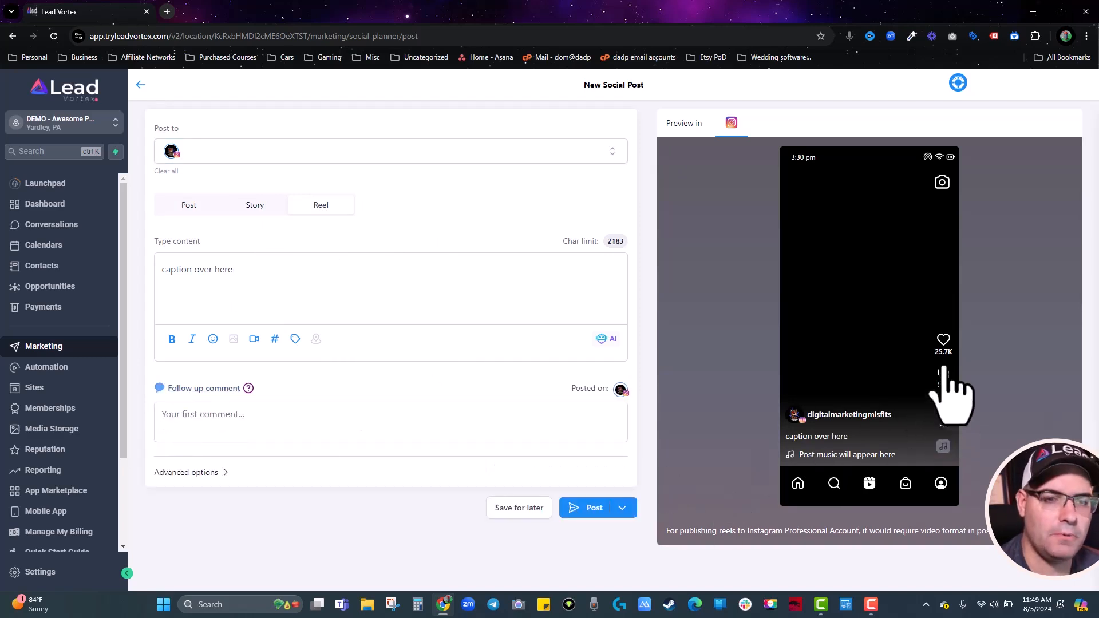
pyautogui.click(268, 423)
pyautogui.write('who')
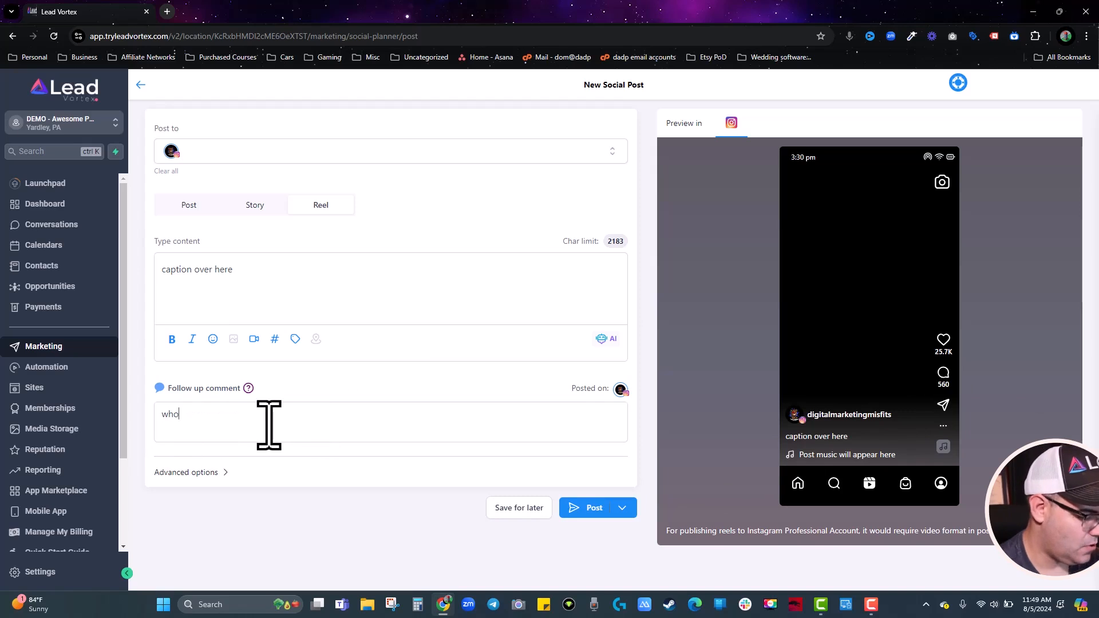
pyautogui.write(' had tacos this ')
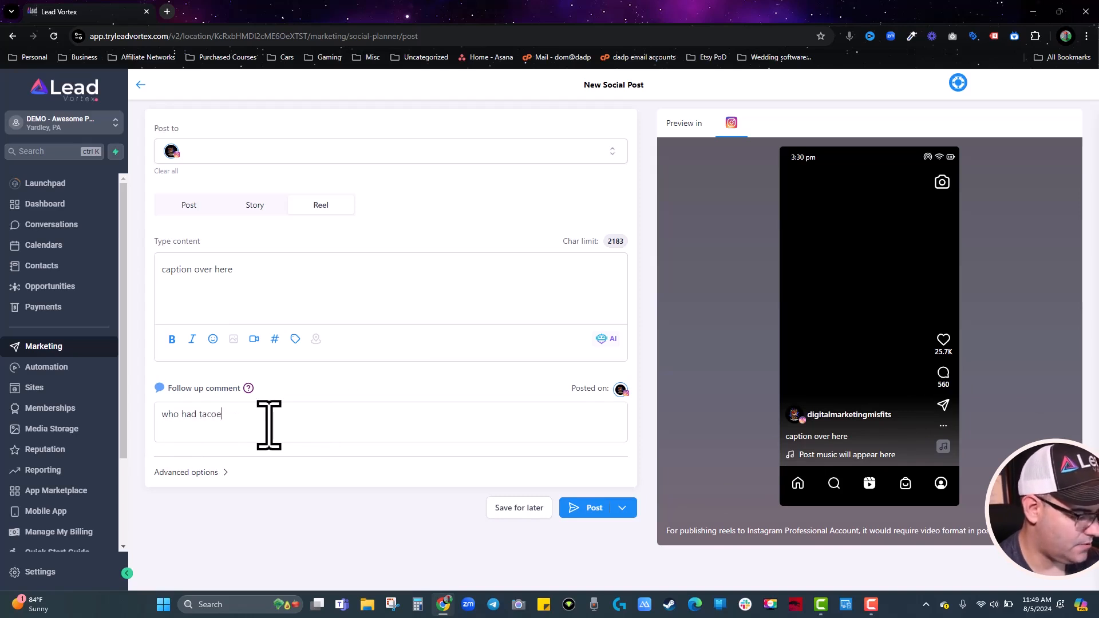
pyautogui.write('week?')
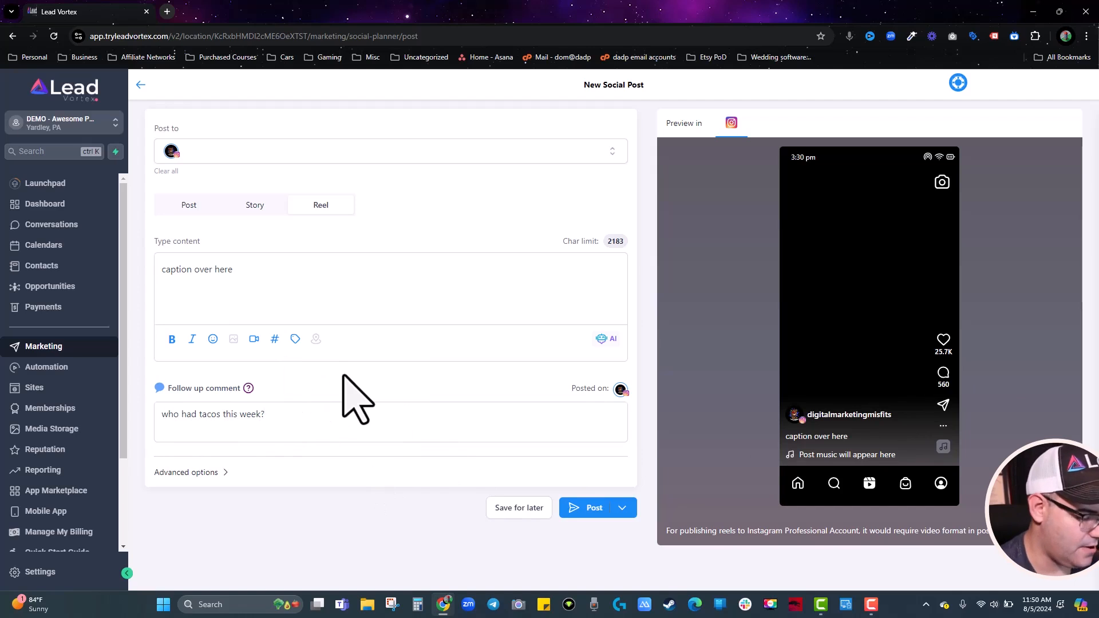
# Append a pointing-down 👇 emoji to the comment and open the media library.
pyautogui.press('super+period')
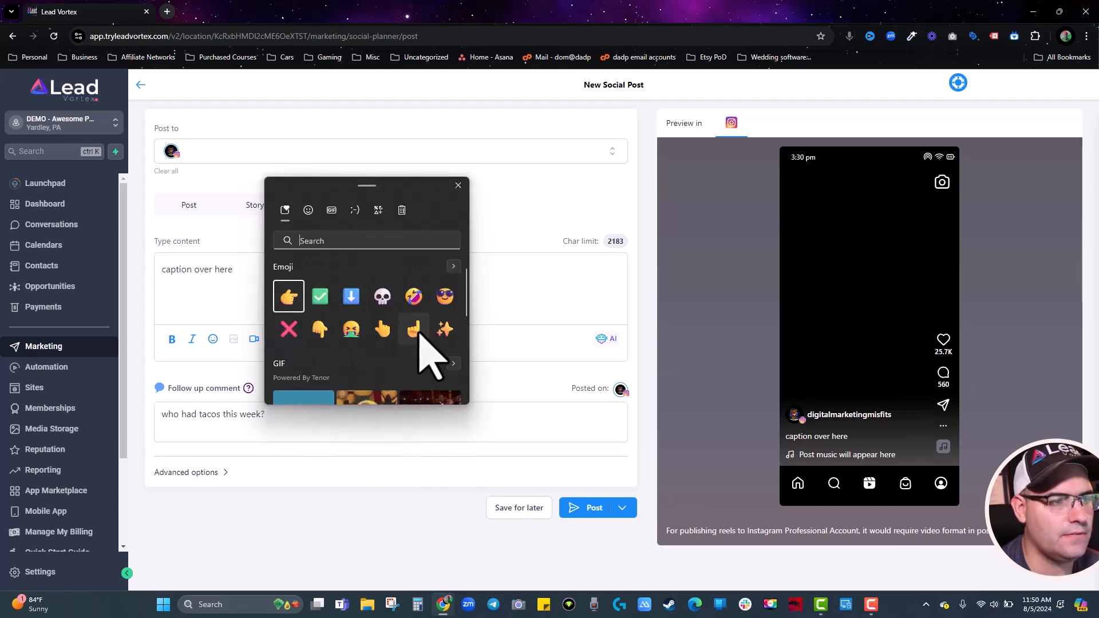
pyautogui.click(320, 330)
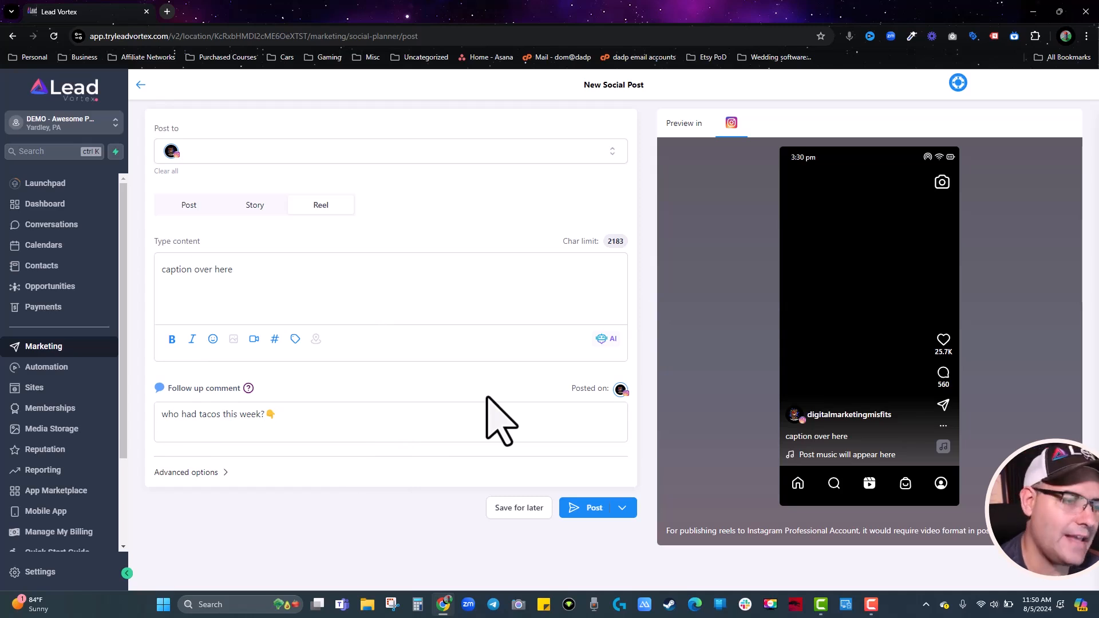
pyautogui.click(254, 340)
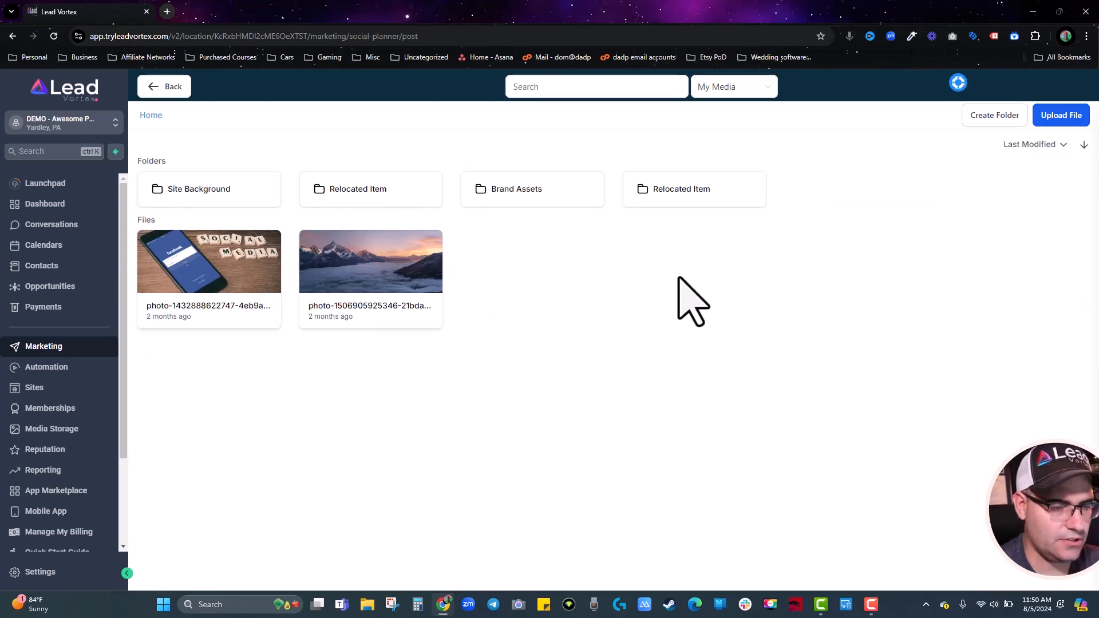
# Create a media folder named 'Social Posts'.
pyautogui.click(996, 116)
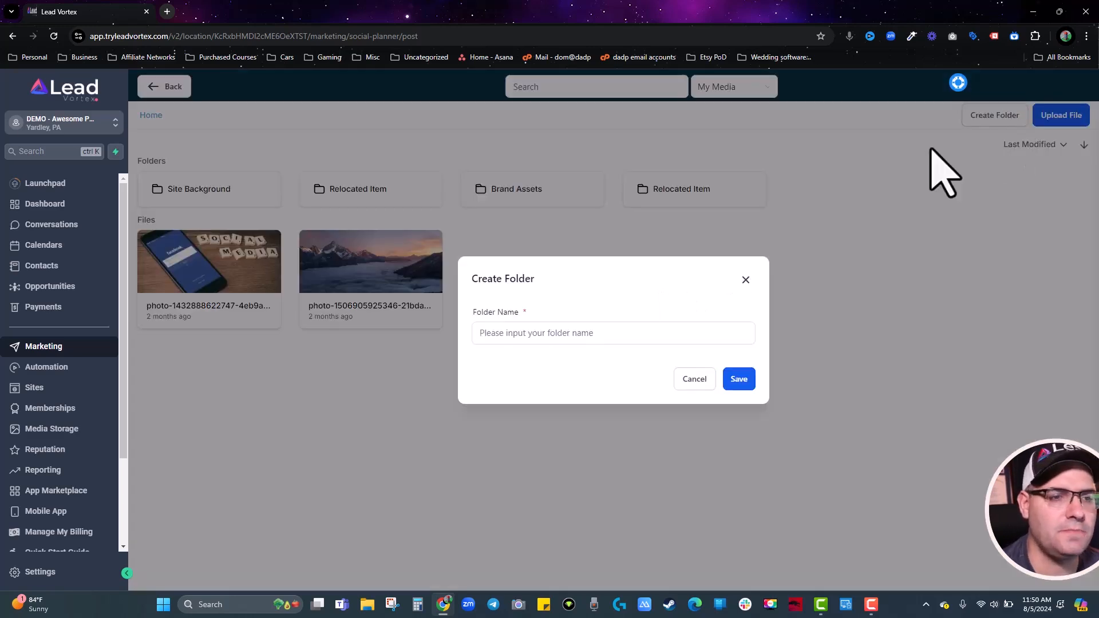
pyautogui.write('Social Posts')
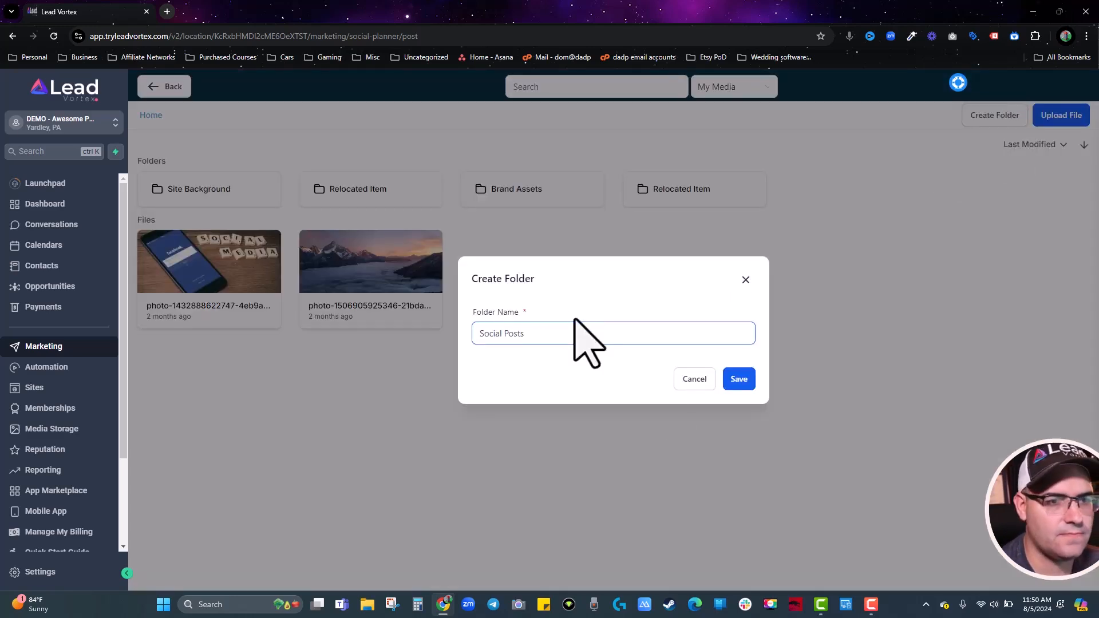
pyautogui.click(738, 380)
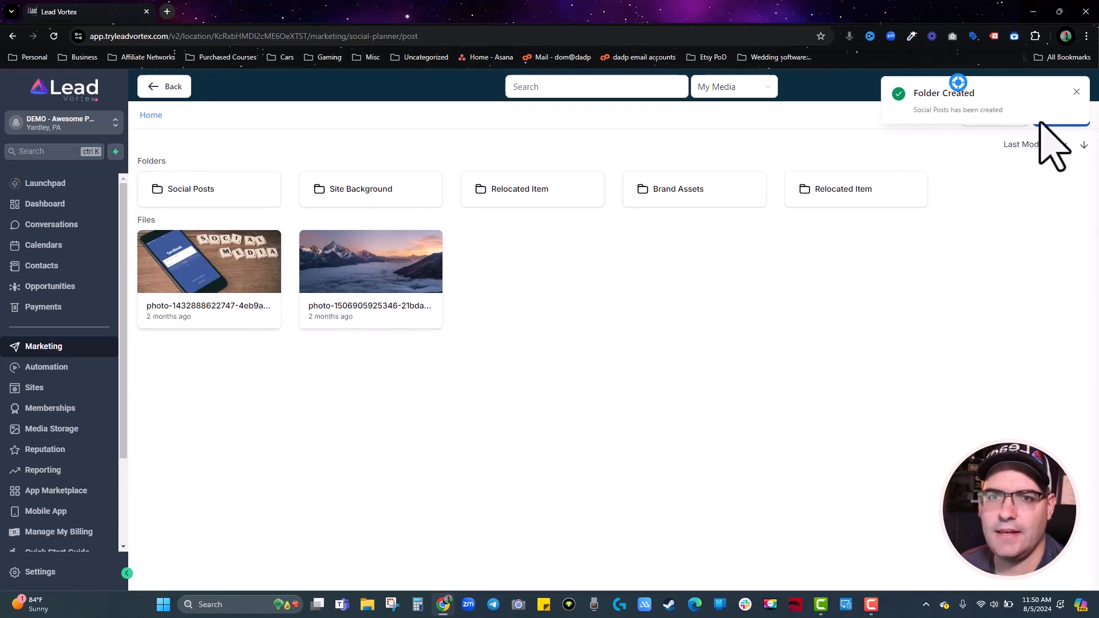
# Switch the Reel to a regular Post and attach the phone-and-tiles photo from the media library.
pyautogui.click(160, 87)
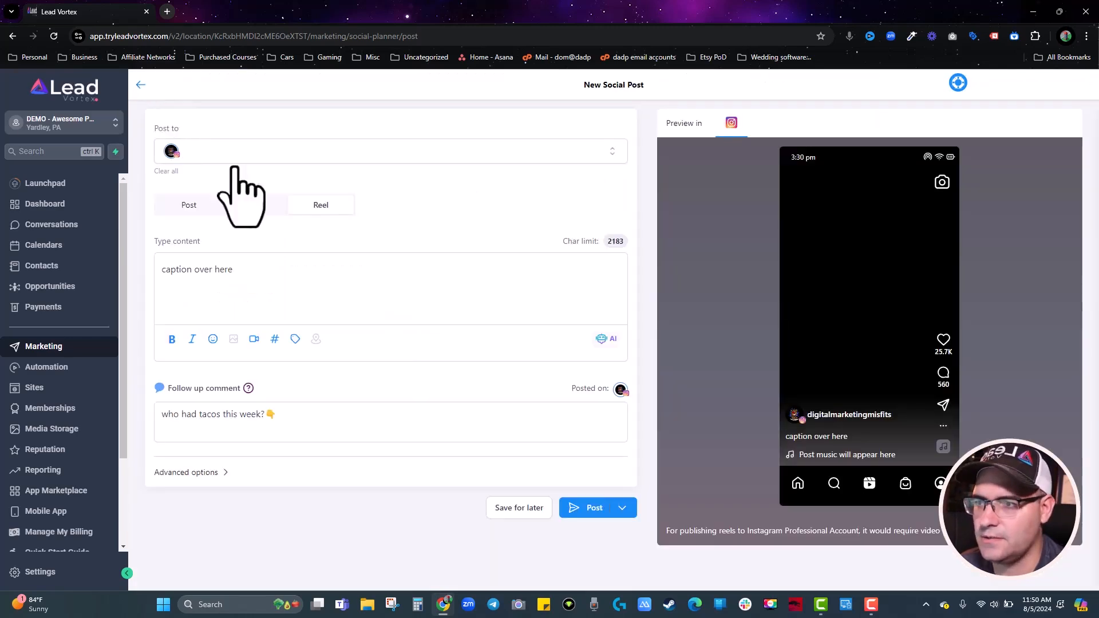
pyautogui.click(179, 212)
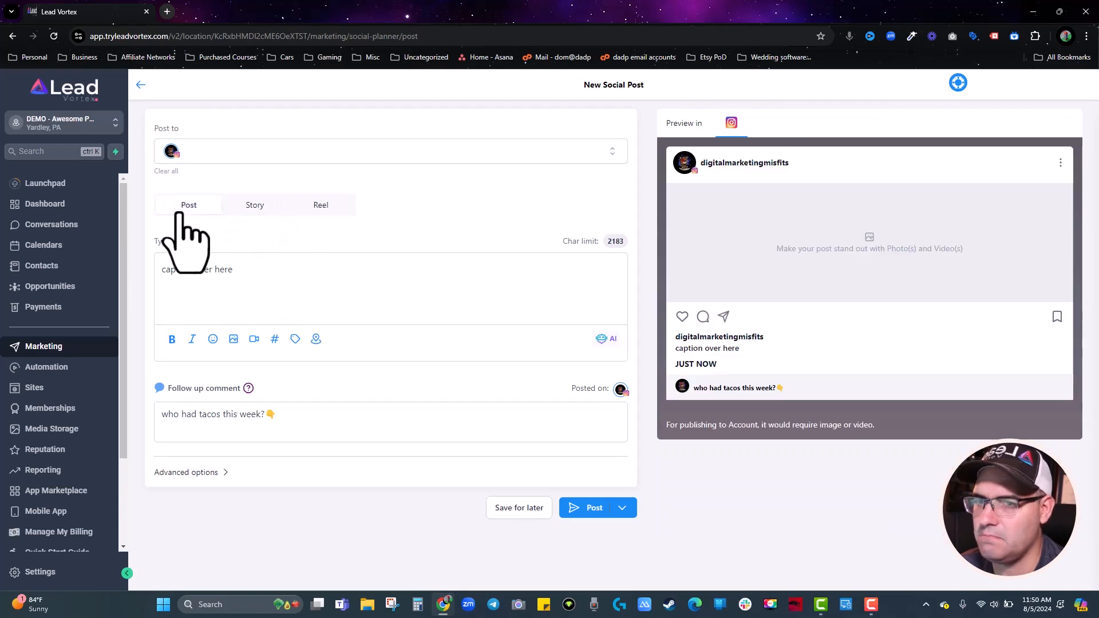
pyautogui.click(233, 339)
pyautogui.click(249, 314)
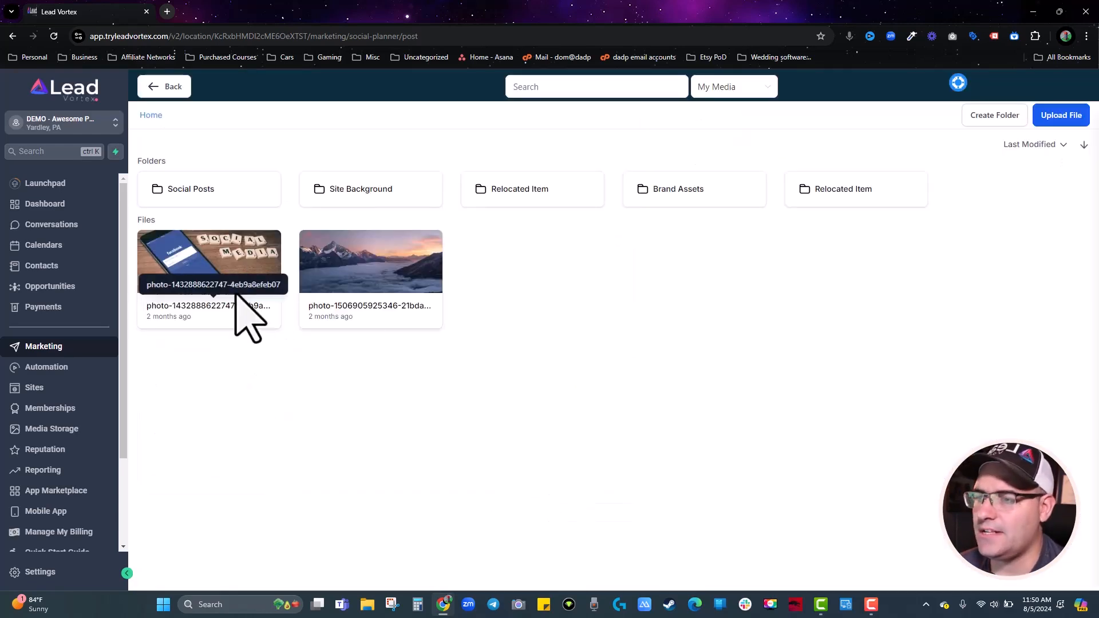
pyautogui.click(230, 277)
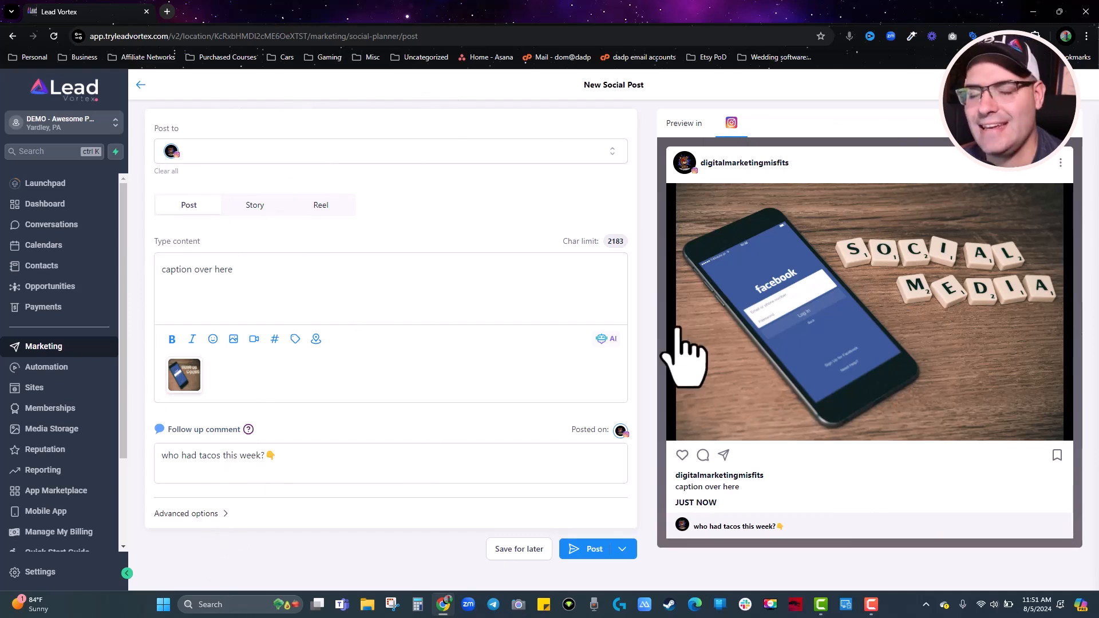
# Check the advanced options' categories and tags, leave both empty, and collapse the section.
pyautogui.click(201, 513)
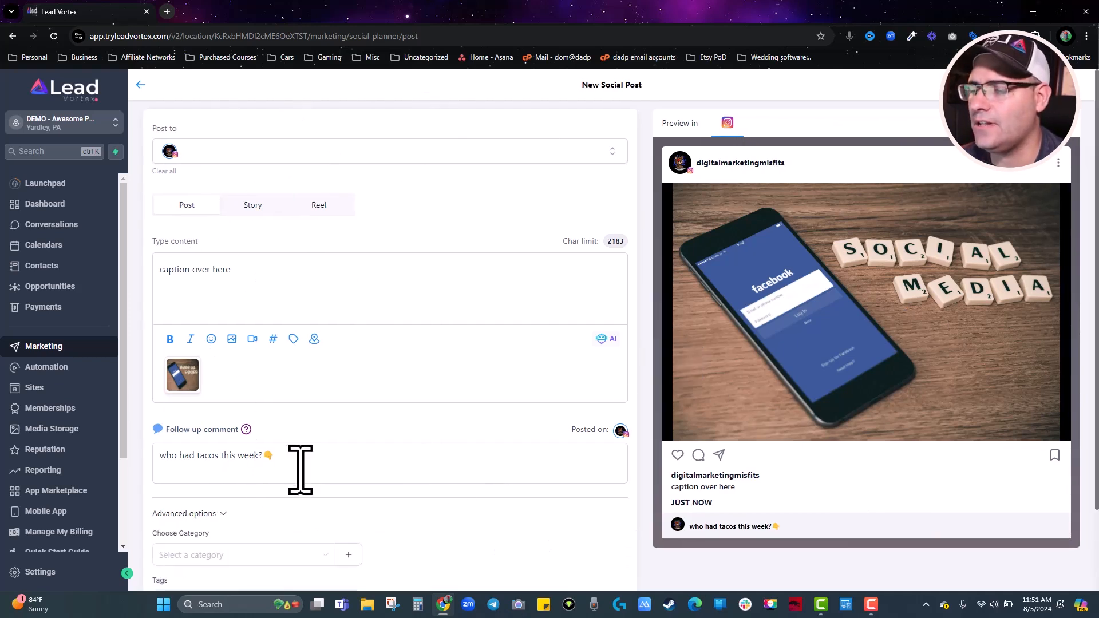
pyautogui.scroll(-2, 286, 478)
pyautogui.click(278, 465)
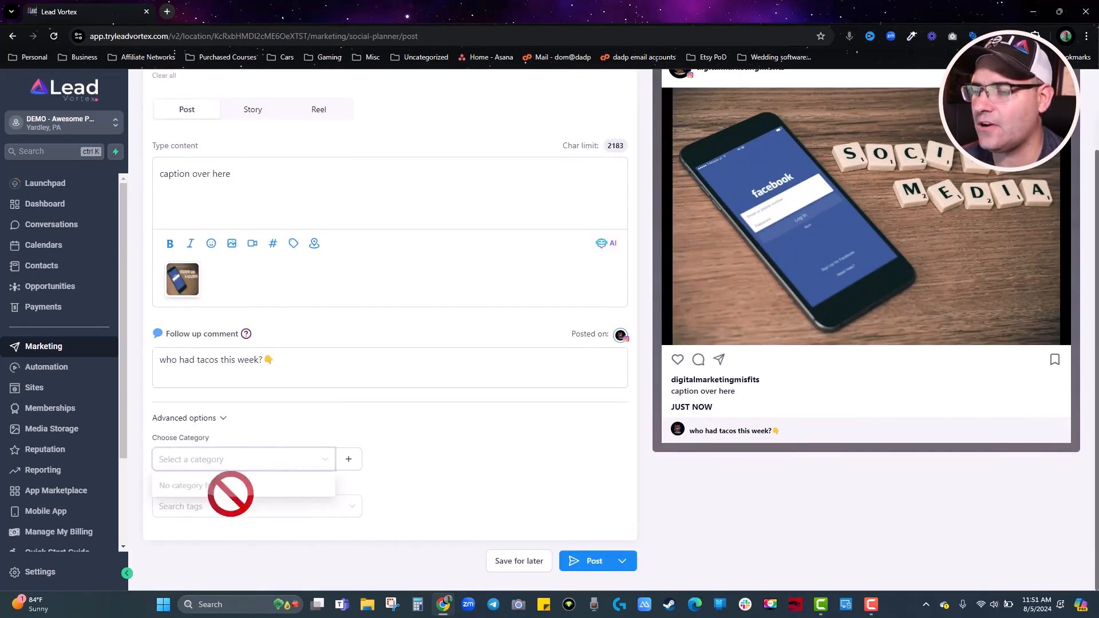
pyautogui.click(443, 422)
pyautogui.click(208, 514)
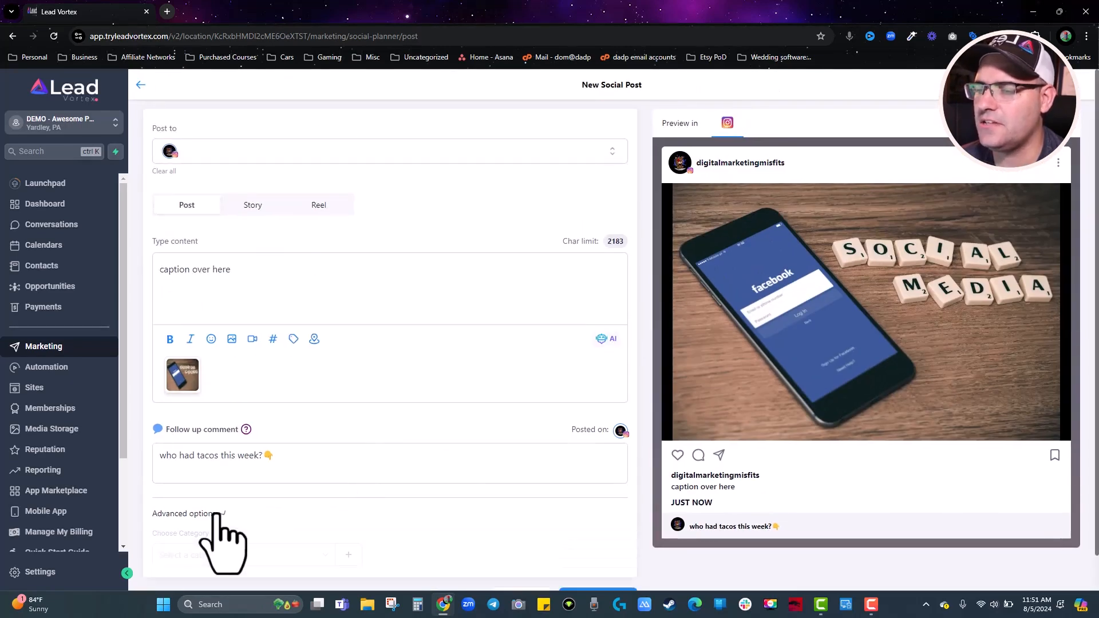
pyautogui.scroll(-2, 381, 475)
pyautogui.click(242, 511)
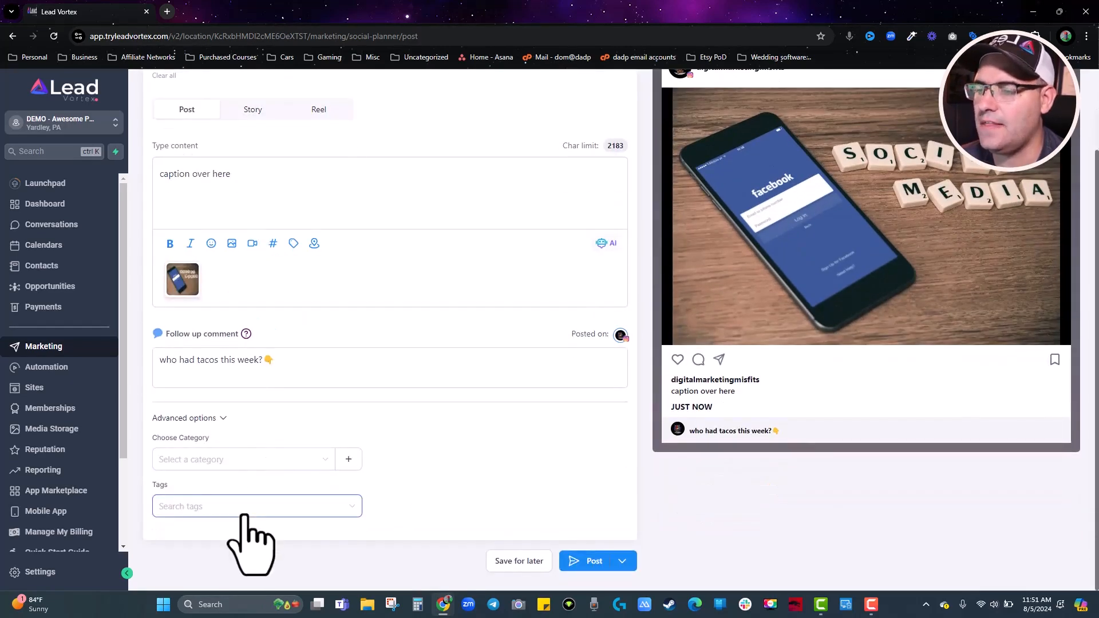
pyautogui.click(495, 484)
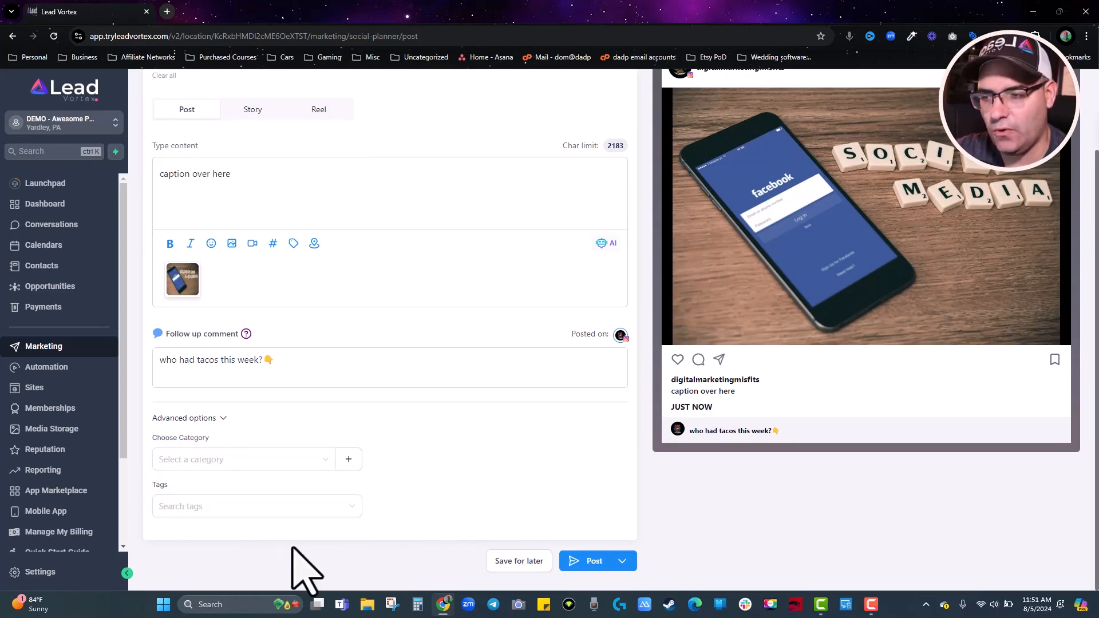
pyautogui.click(222, 418)
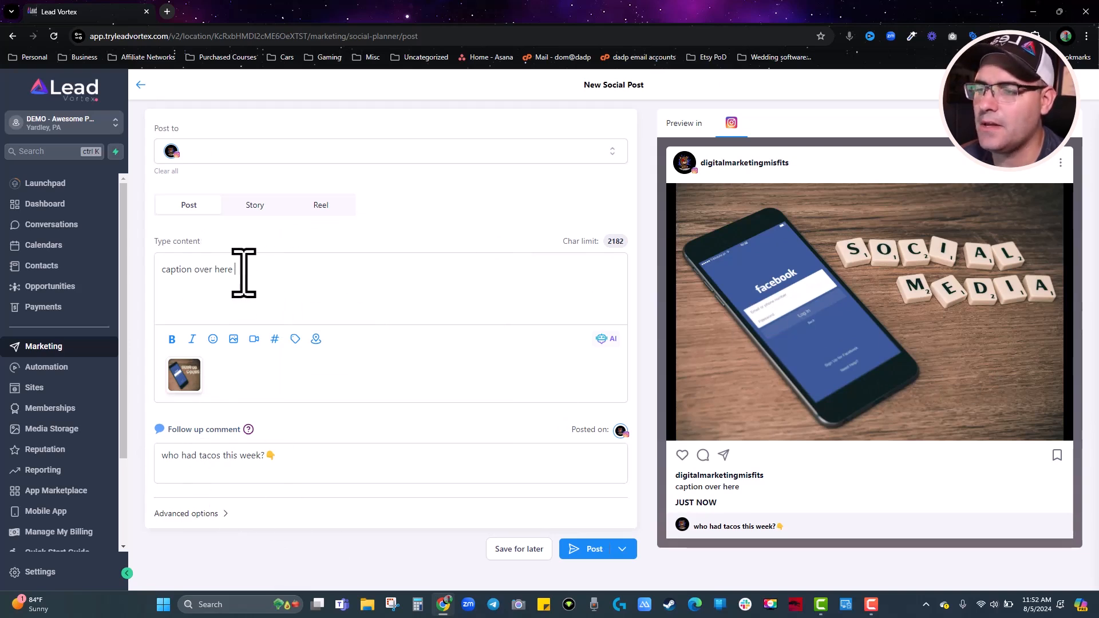
pyautogui.click(275, 339)
pyautogui.click(366, 249)
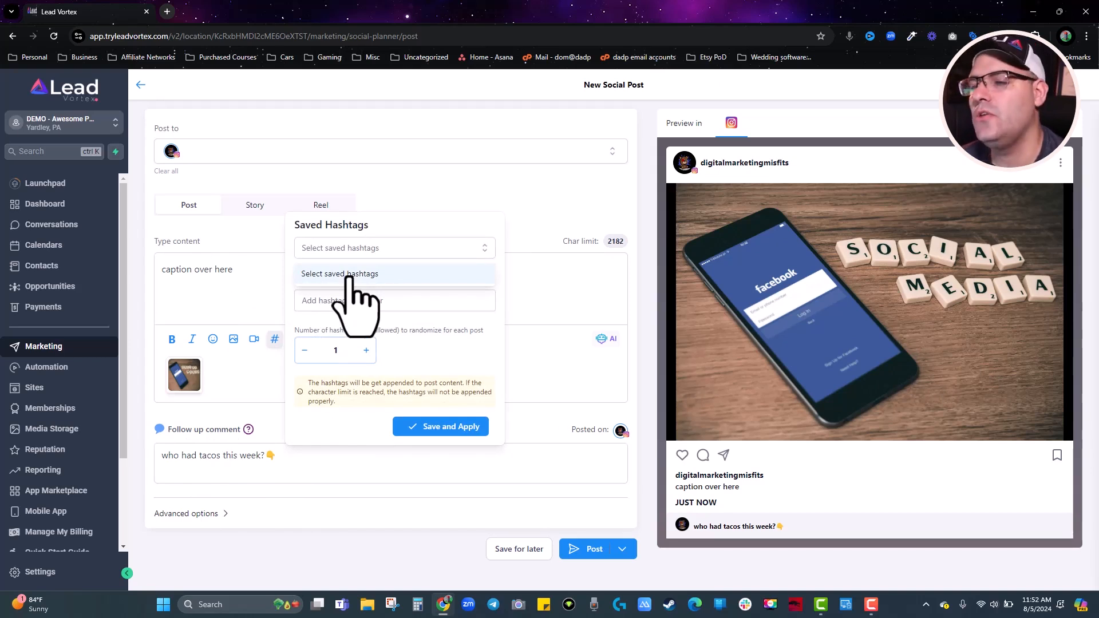
pyautogui.click(576, 281)
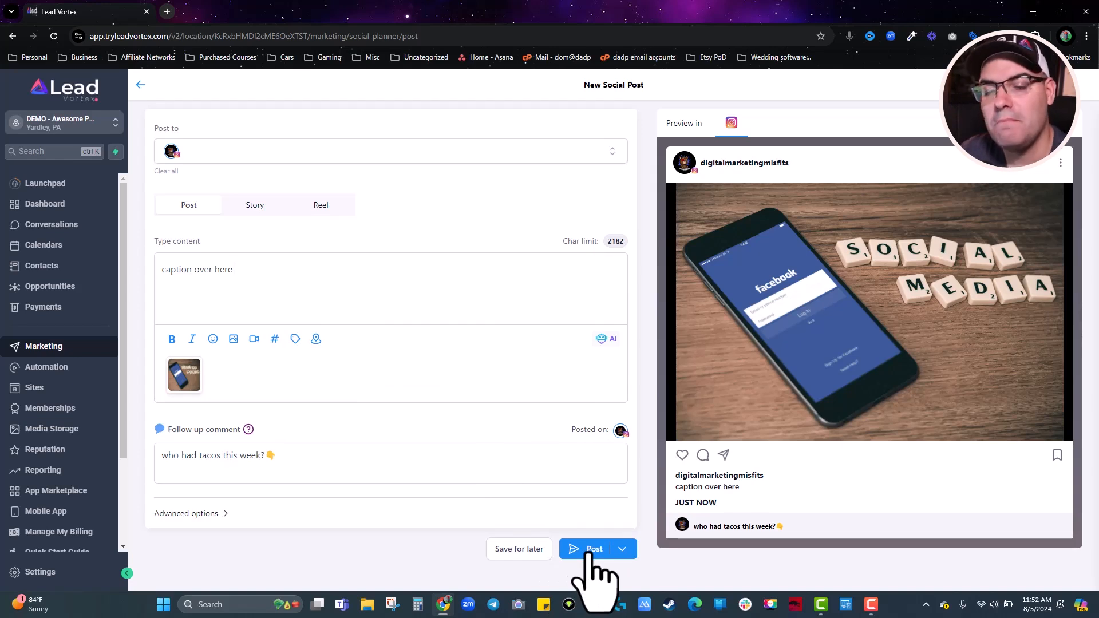
# Schedule the post for Aug 6, 2024 at 12:02 PM and view it on the planner.
pyautogui.click(623, 551)
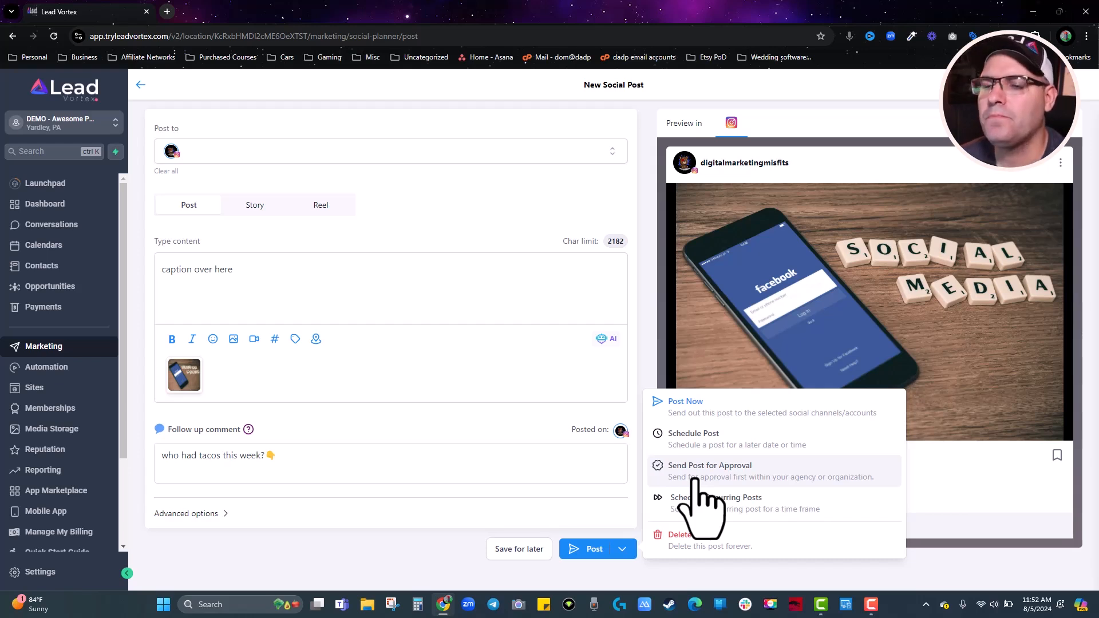
pyautogui.click(688, 438)
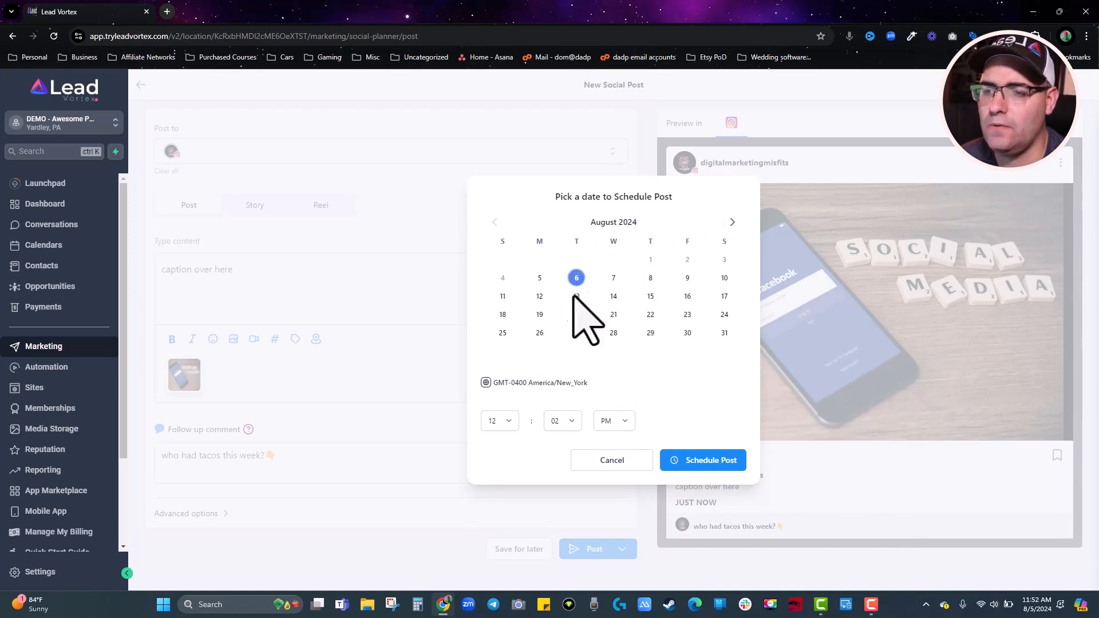
pyautogui.click(740, 465)
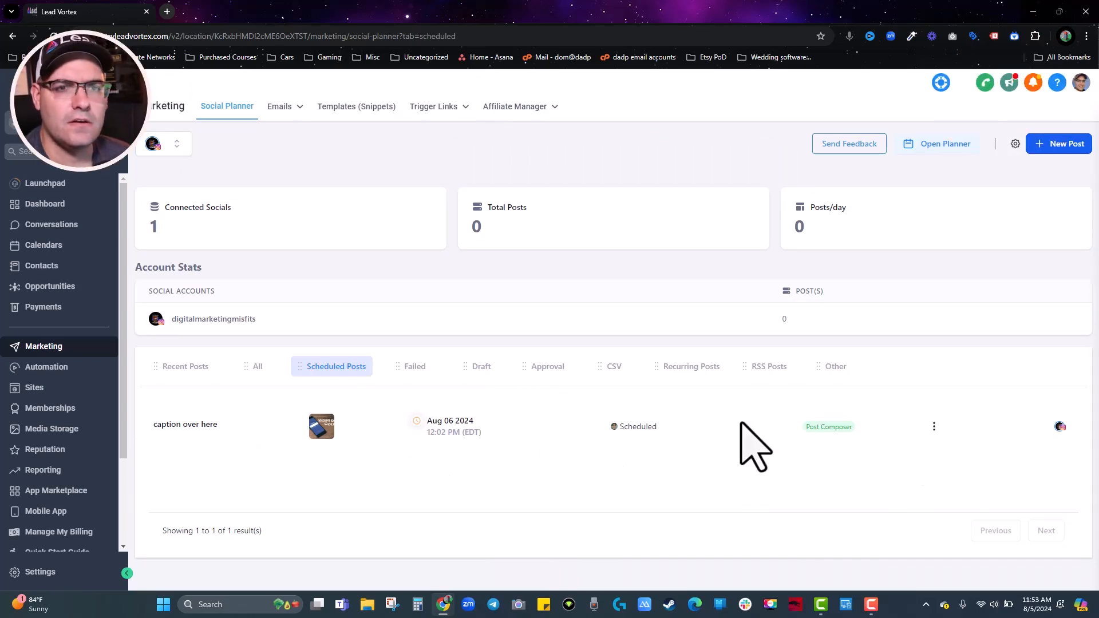
pyautogui.click(941, 150)
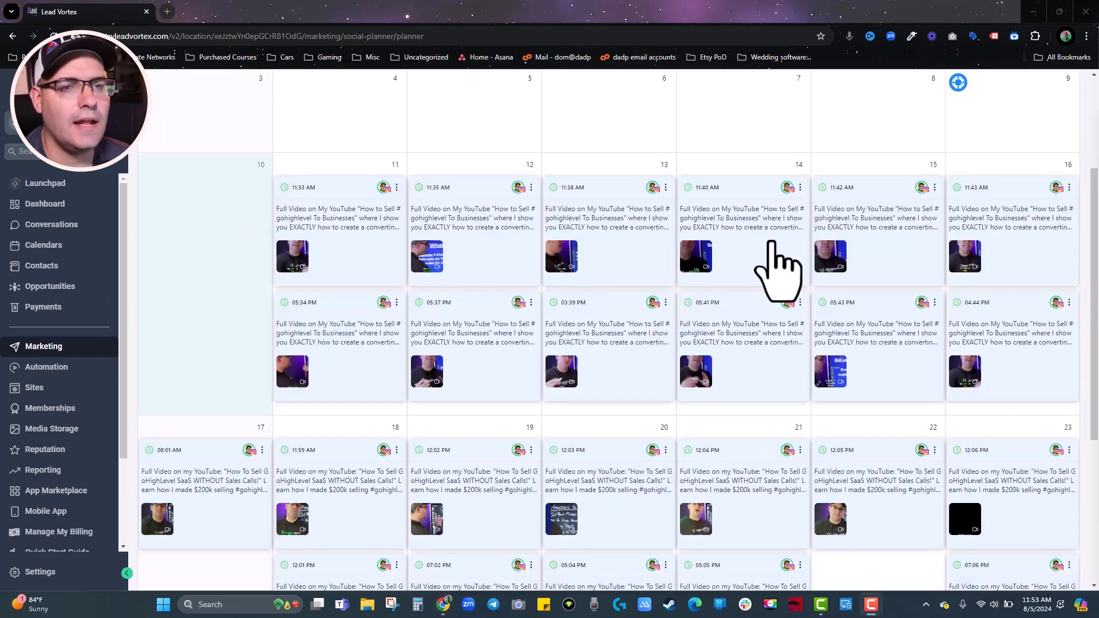
pyautogui.scroll(-1, 747, 269)
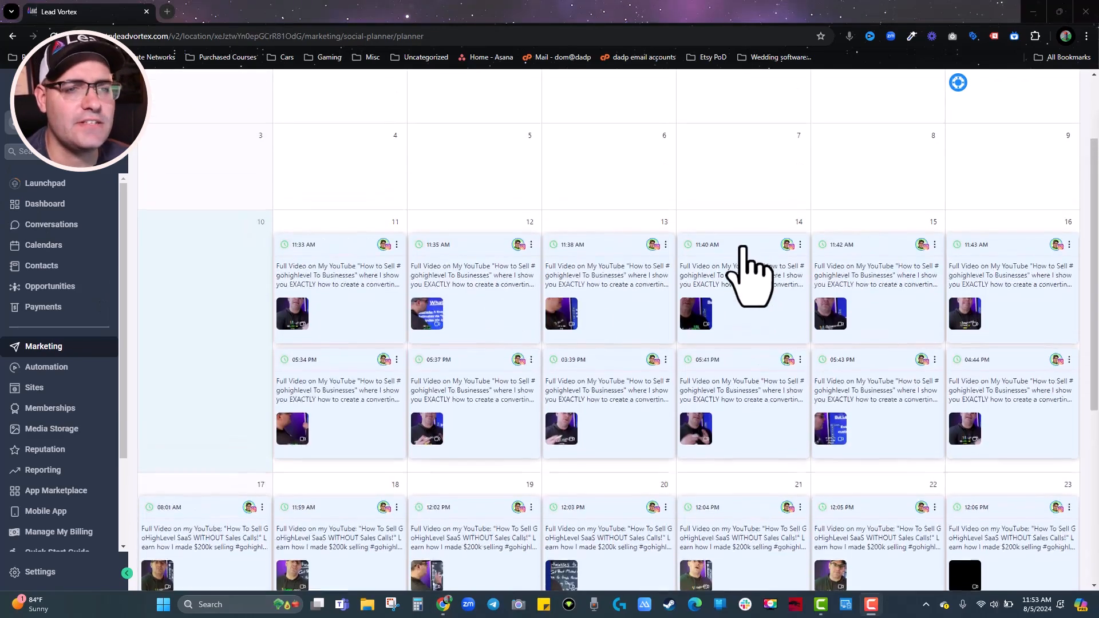
pyautogui.scroll(-2, 752, 269)
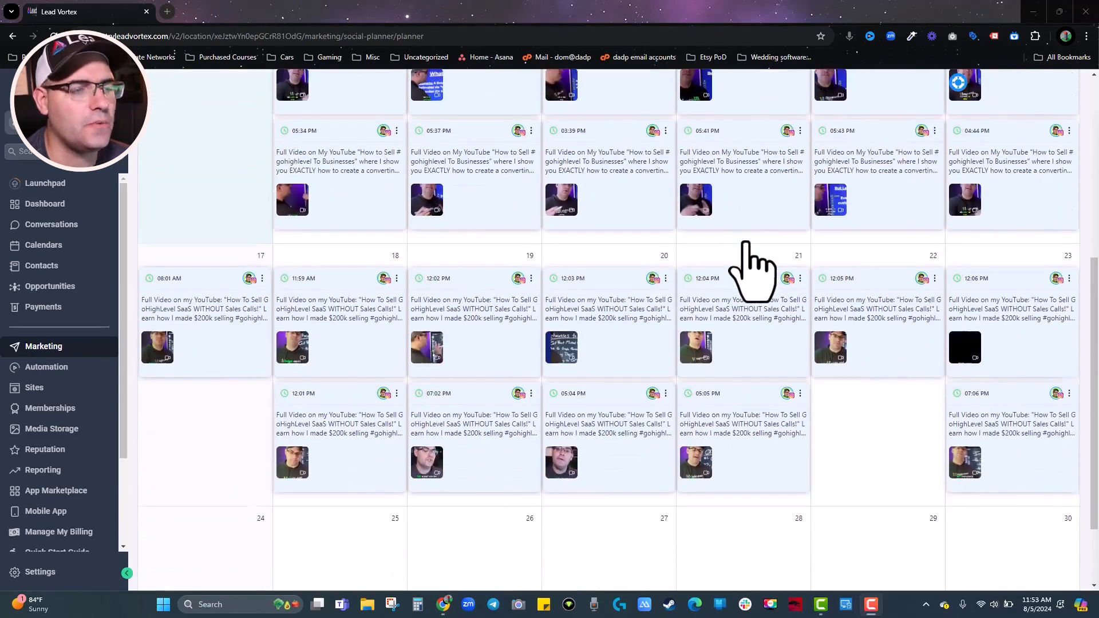
pyautogui.scroll(1, 738, 263)
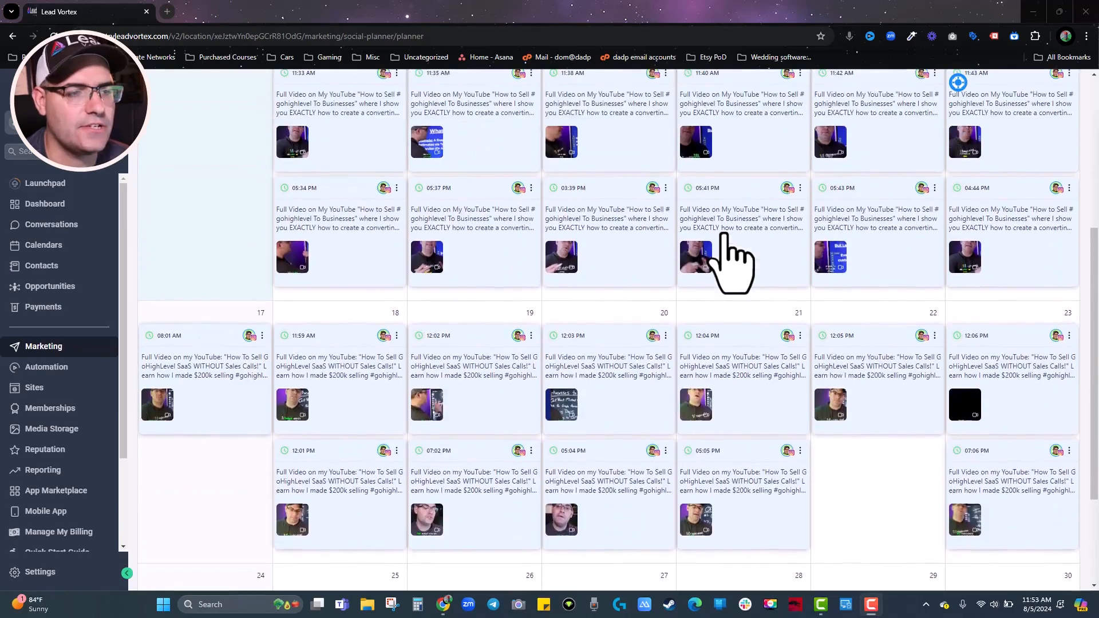
pyautogui.scroll(1, 550, 189)
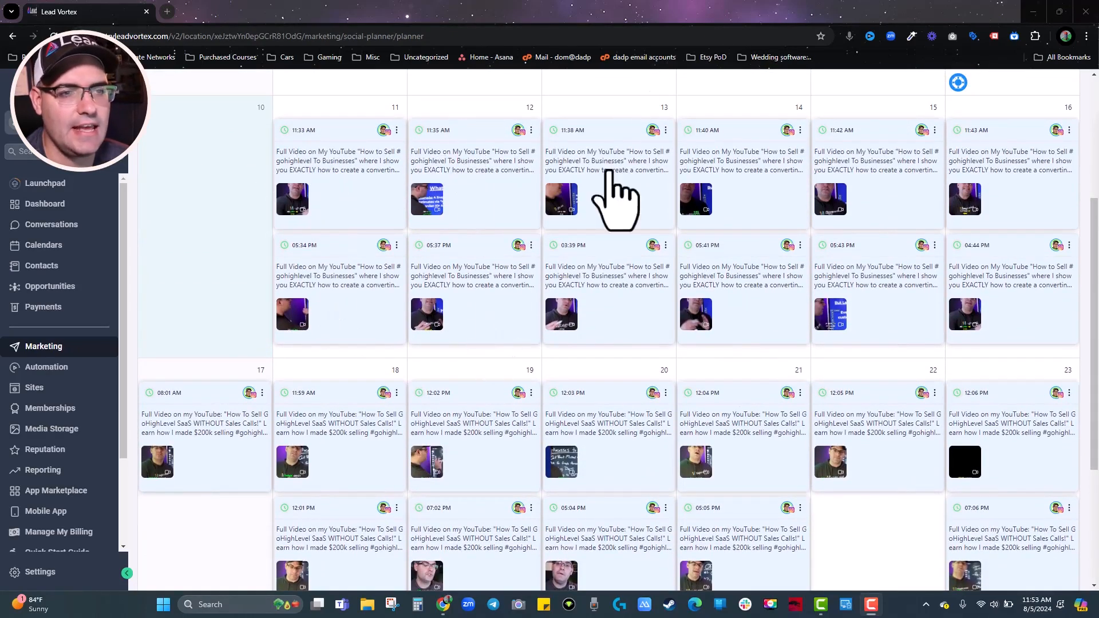
pyautogui.scroll(-2, 704, 416)
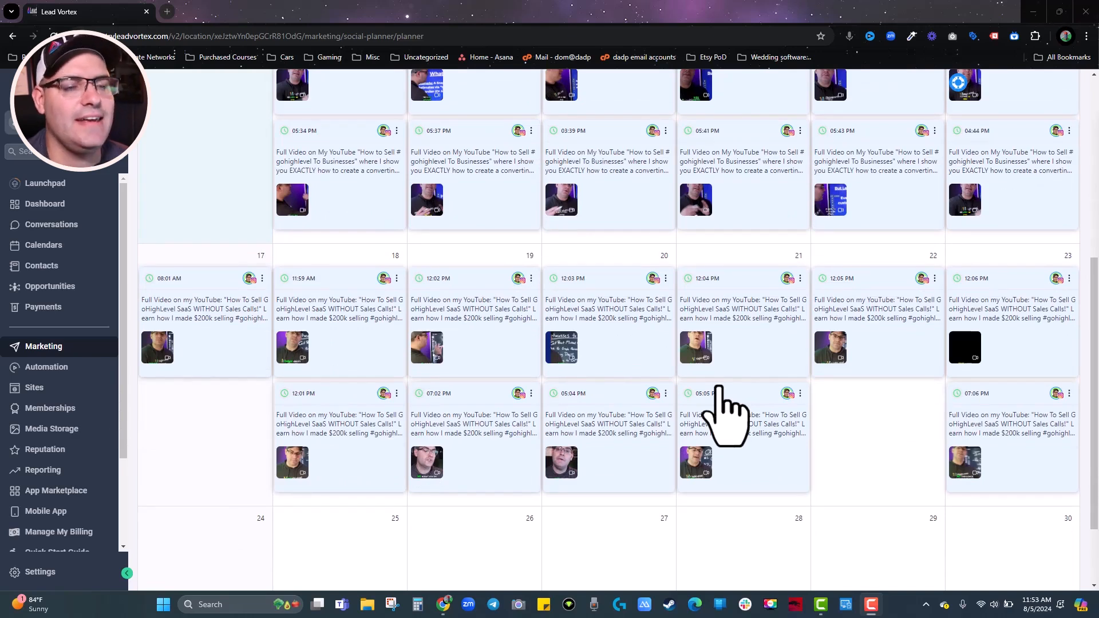
pyautogui.scroll(4, 724, 415)
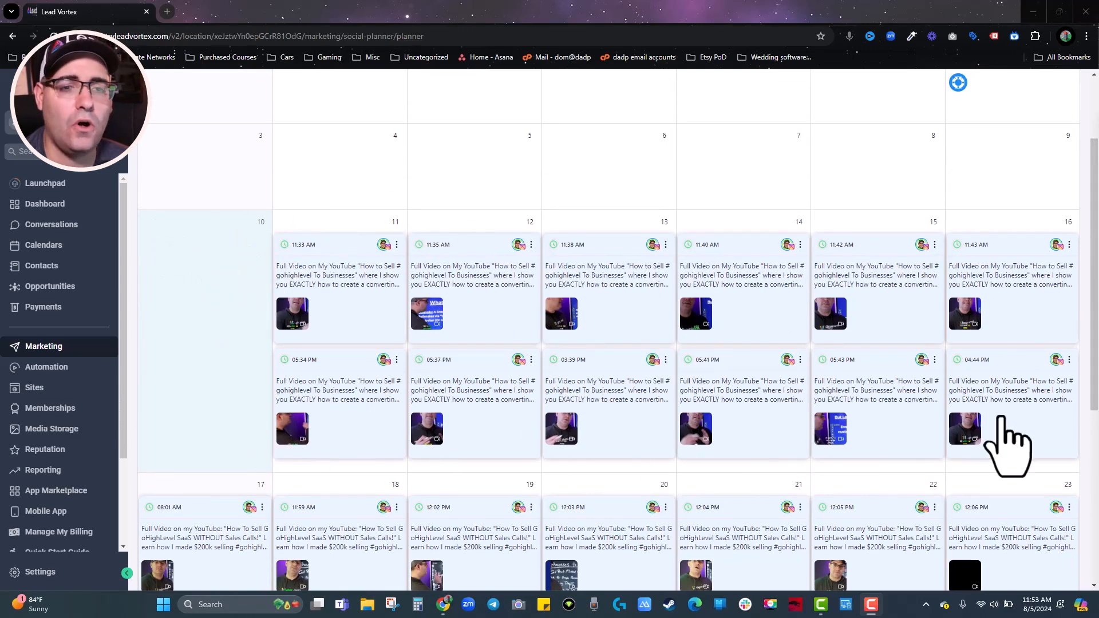
pyautogui.scroll(-2, 1010, 441)
pyautogui.scroll(-4, 865, 457)
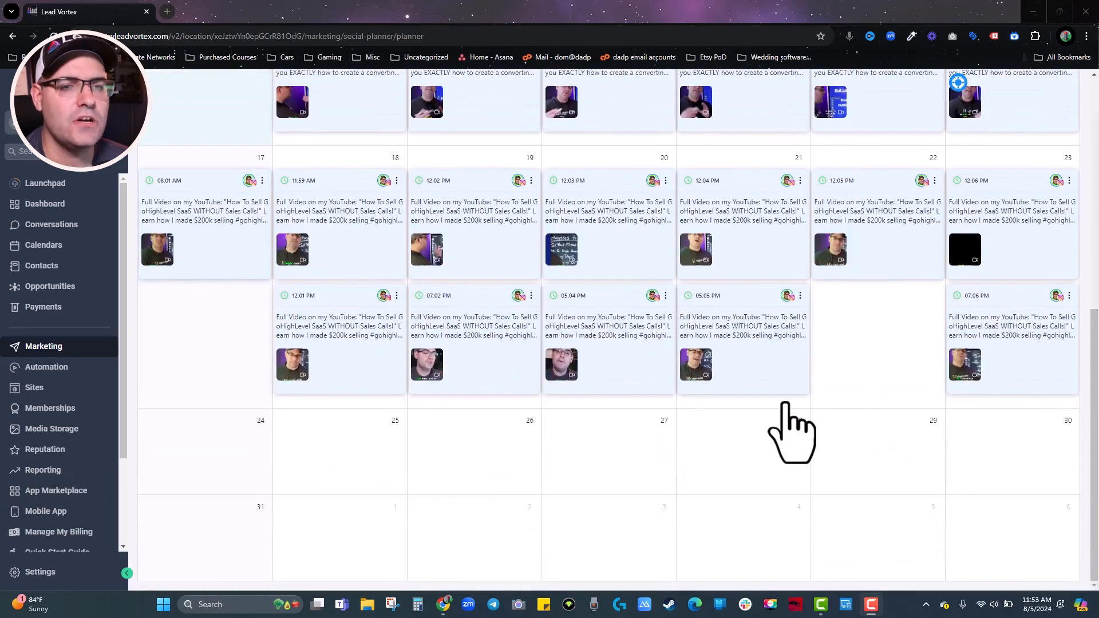
pyautogui.scroll(4, 801, 427)
pyautogui.scroll(2, 710, 366)
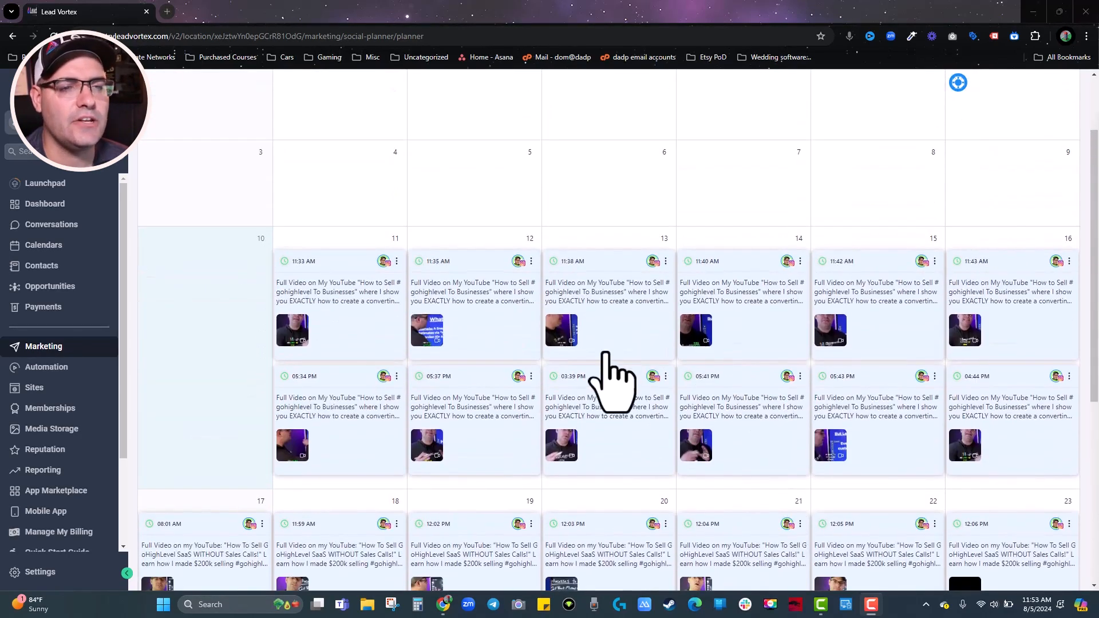
pyautogui.scroll(-1, 607, 366)
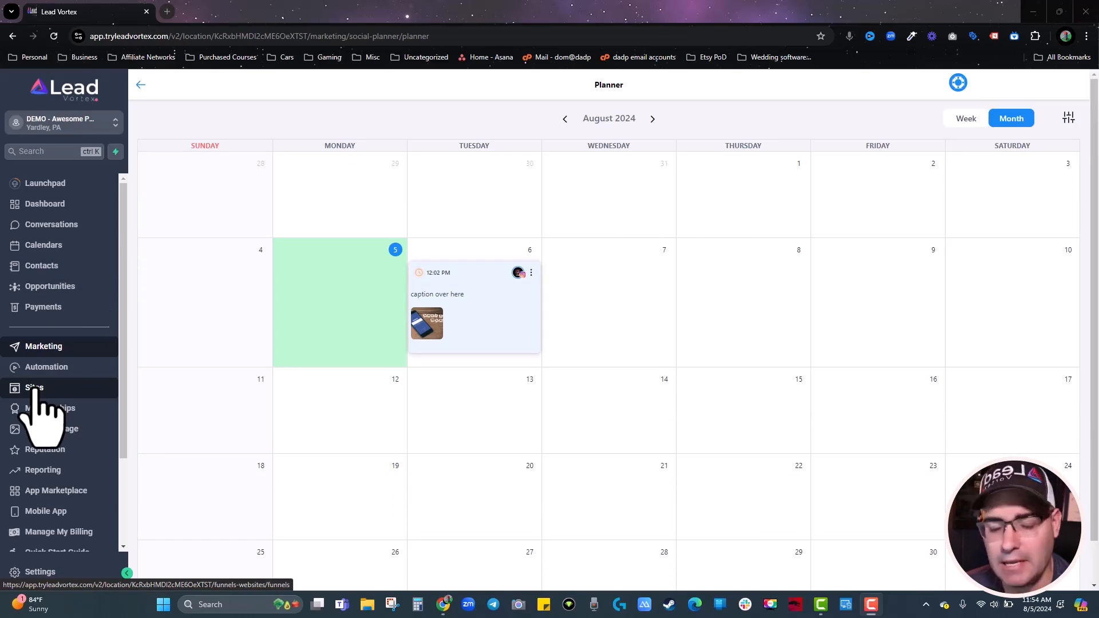
# Go to Sites > Blogs and start a new blog site.
pyautogui.click(34, 388)
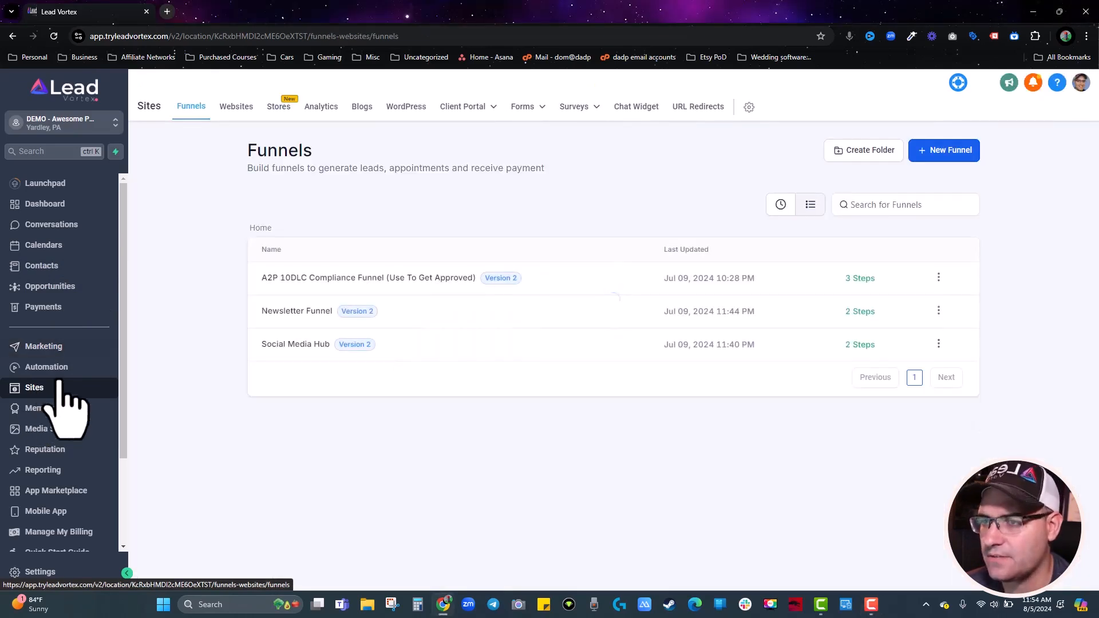
pyautogui.click(362, 113)
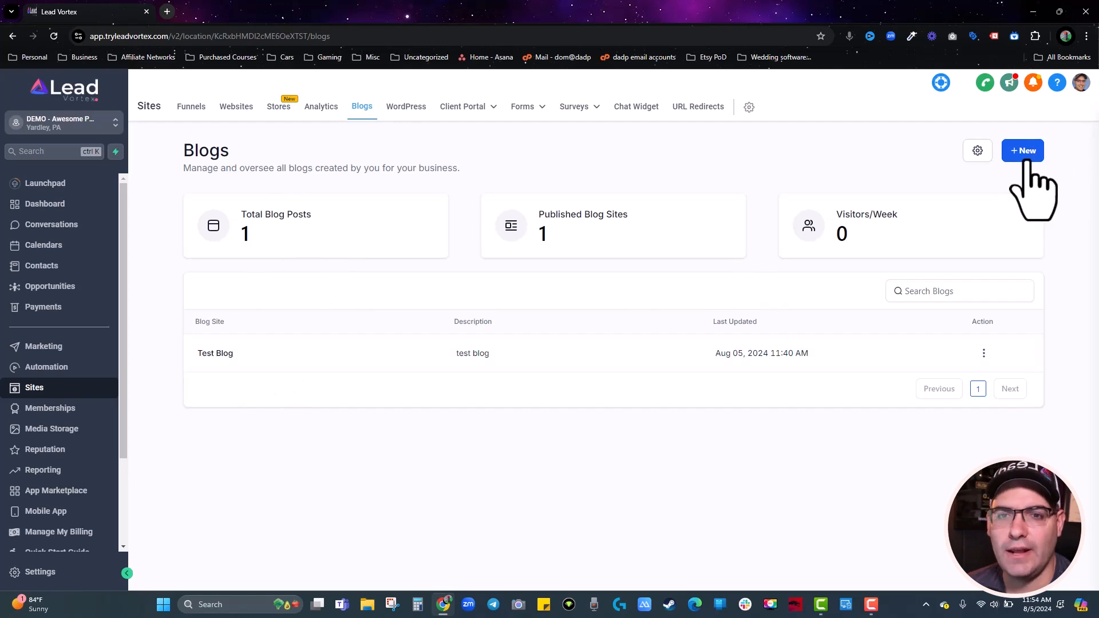
pyautogui.click(1024, 160)
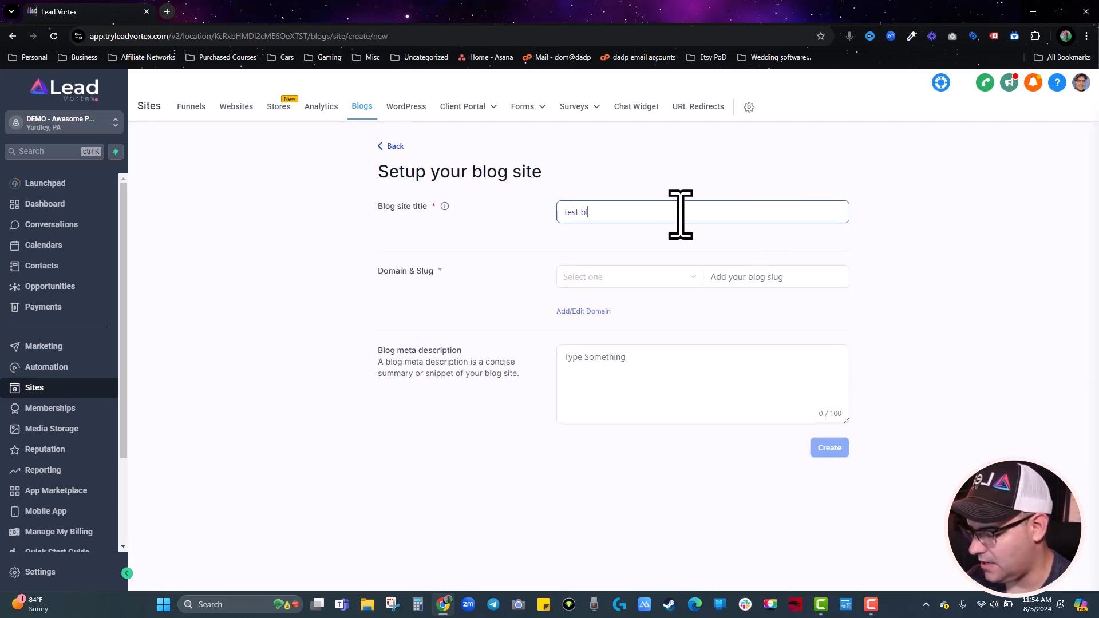
# Create blog 'test blog #2' on domain photos.earshot.info with slug test2.
pyautogui.click(599, 279)
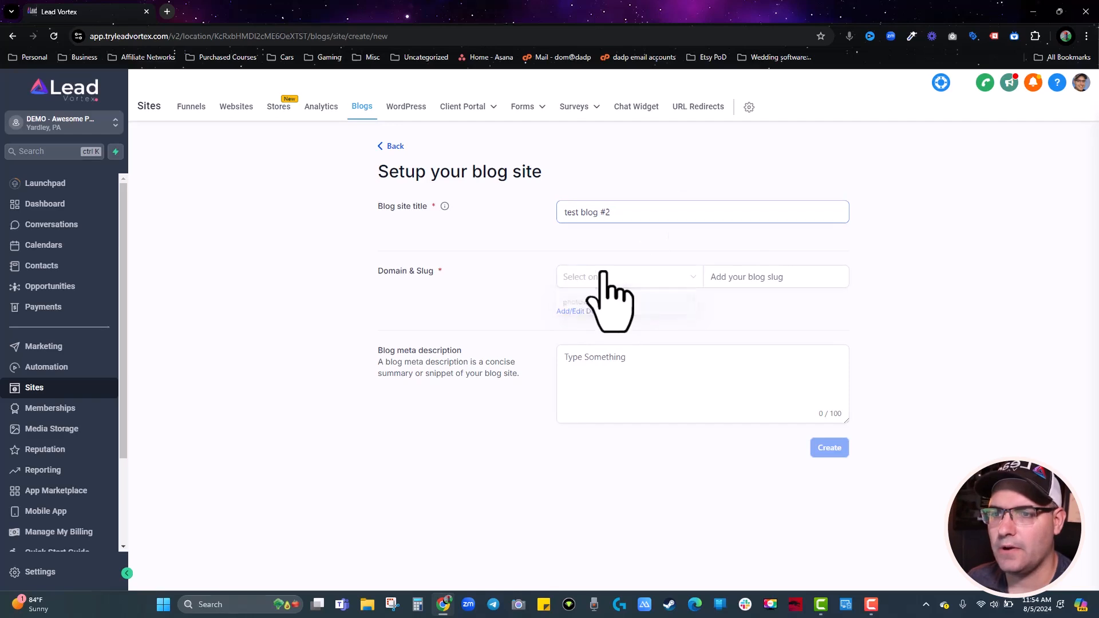
pyautogui.click(597, 305)
pyautogui.click(758, 277)
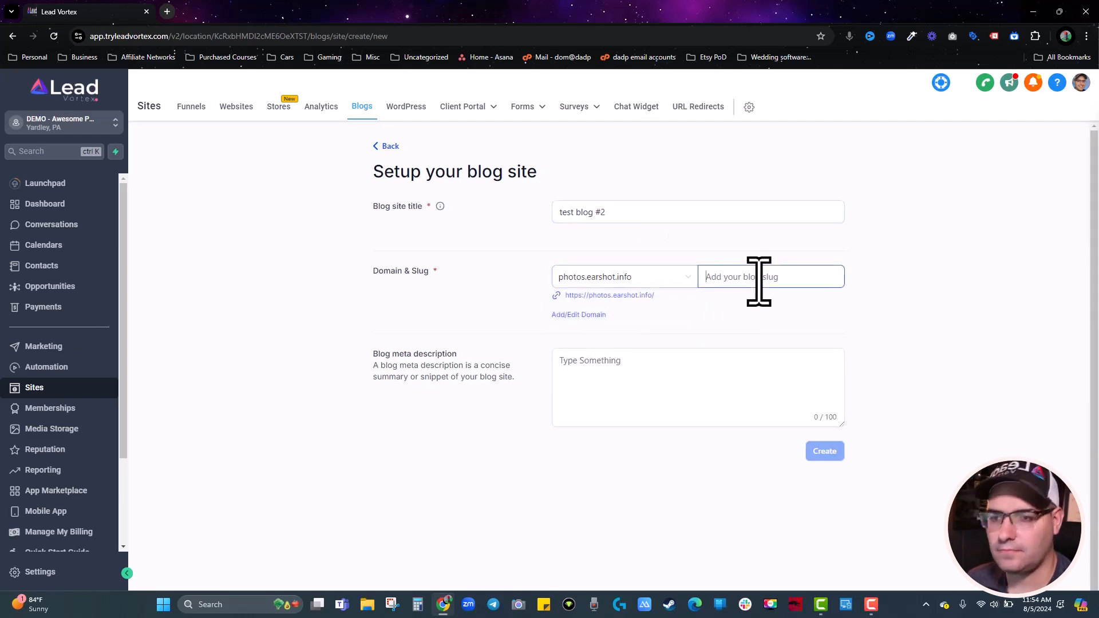
pyautogui.write('/')
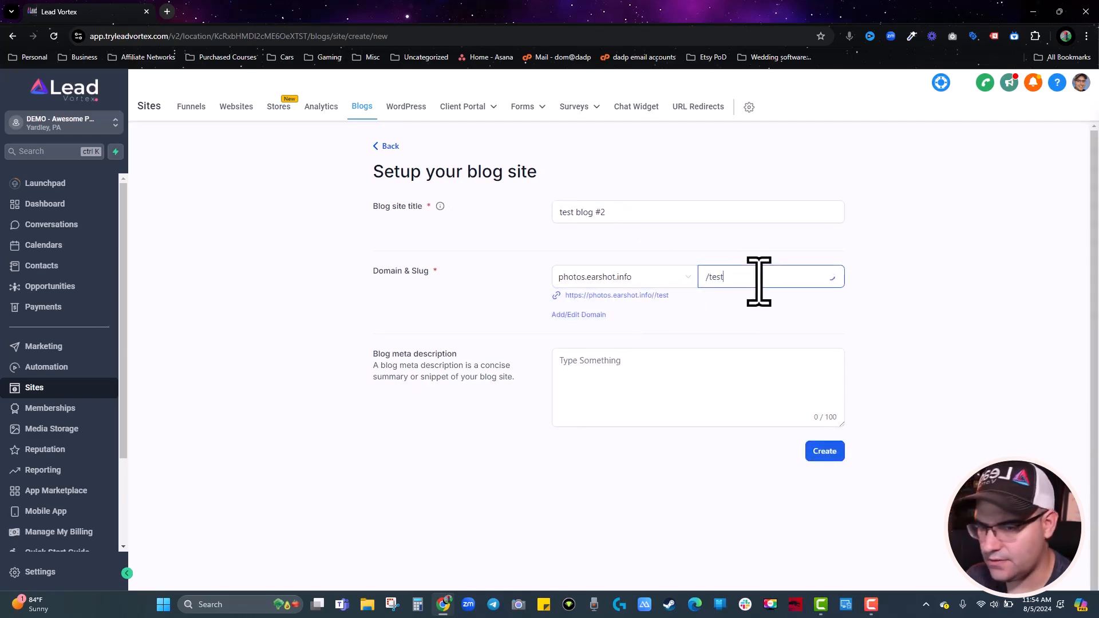
pyautogui.write('tes2t')
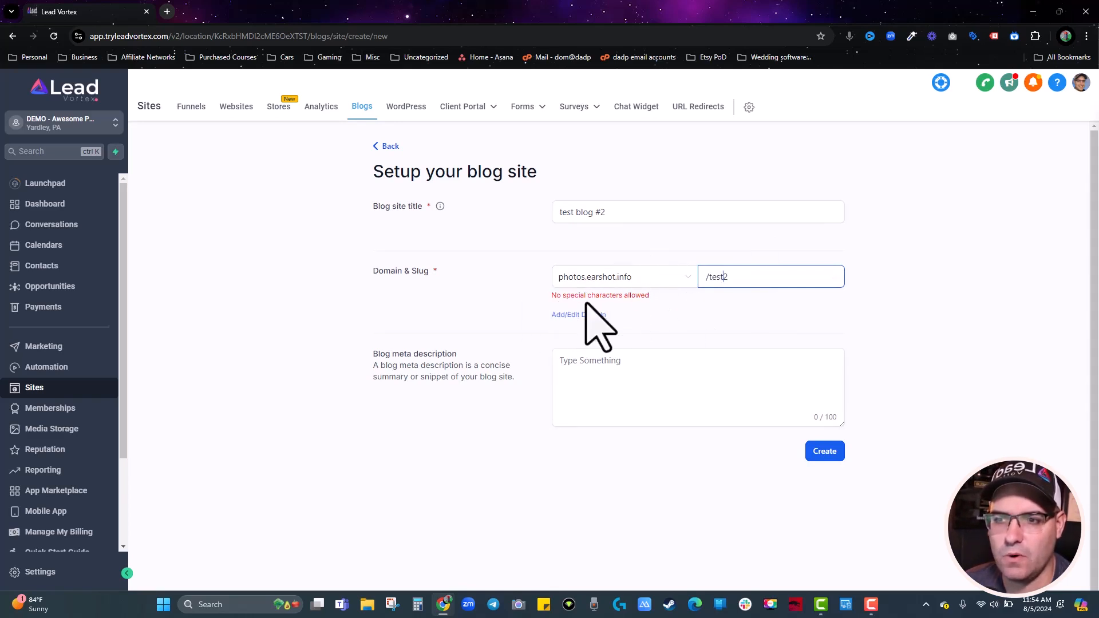
pyautogui.click(708, 277)
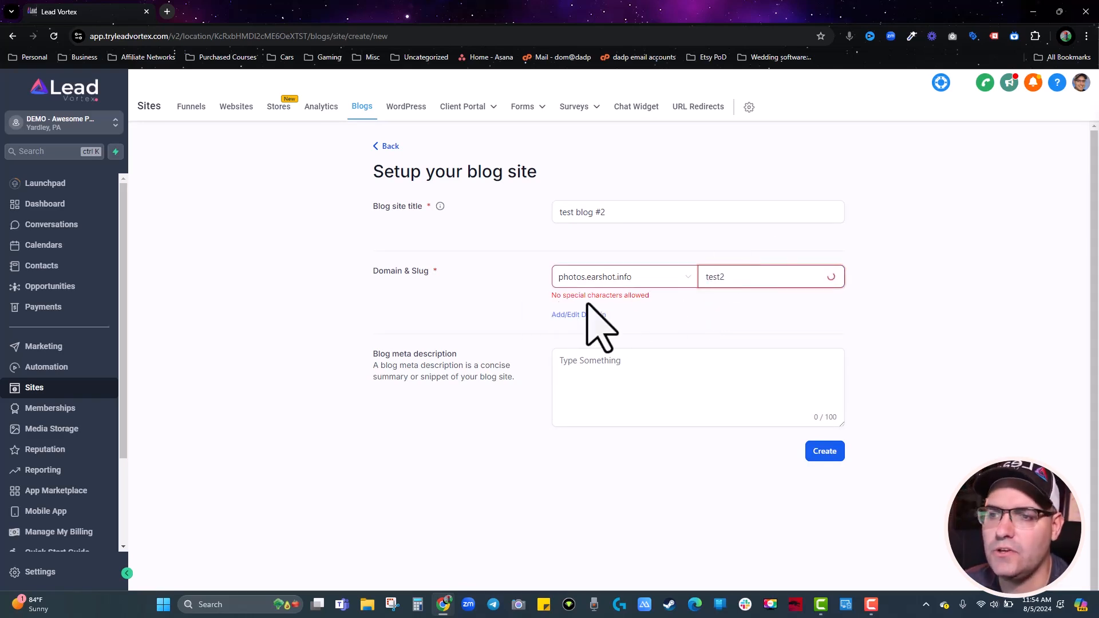
pyautogui.click(743, 280)
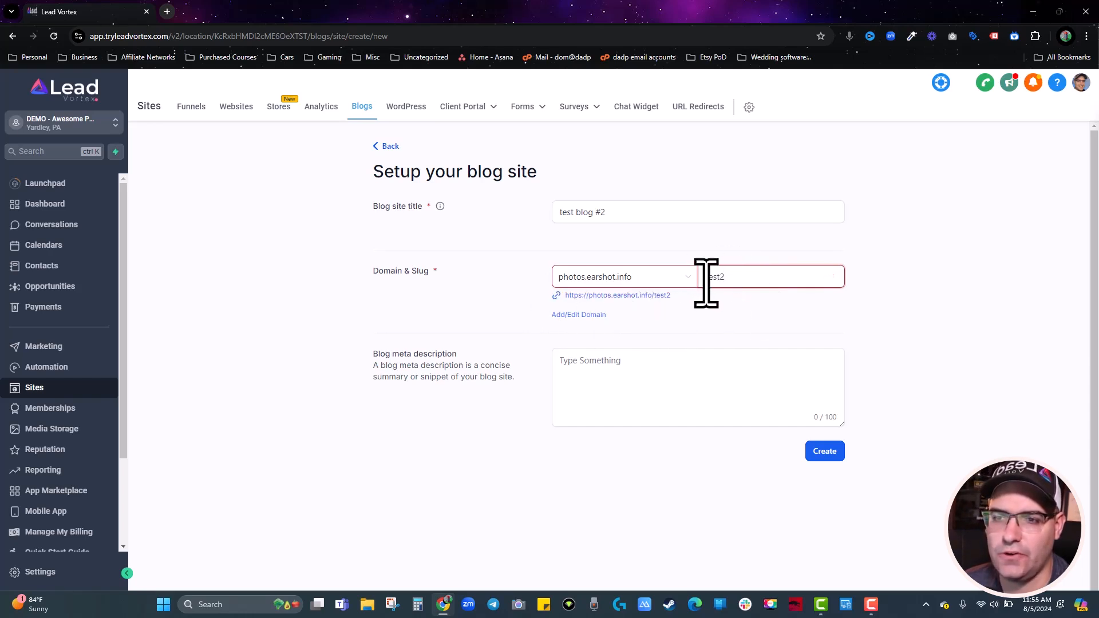
pyautogui.click(563, 377)
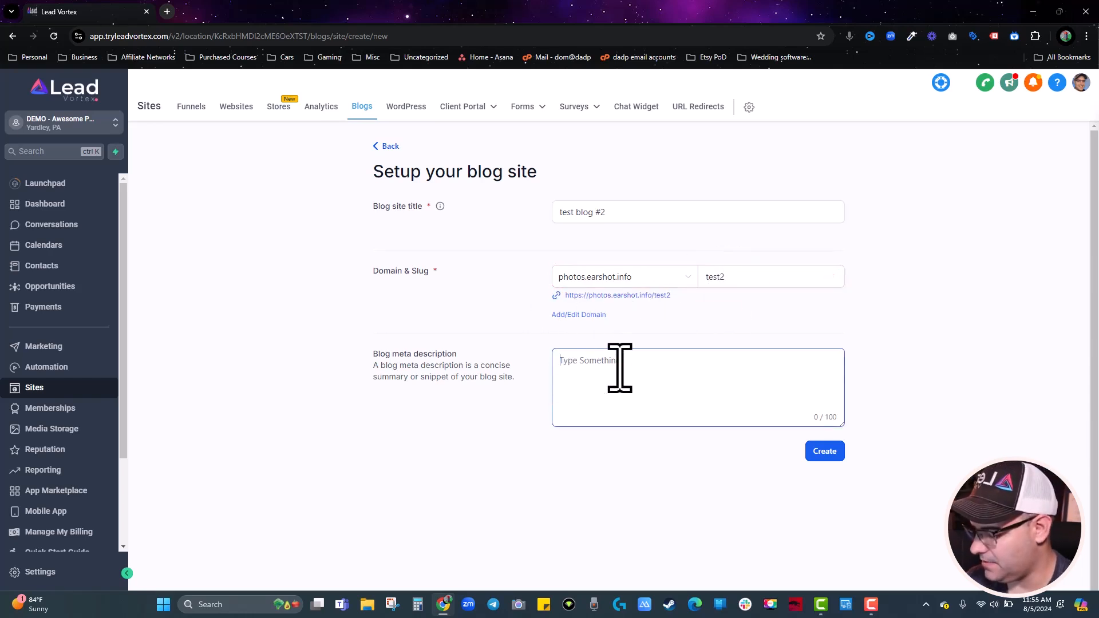
pyautogui.click(830, 453)
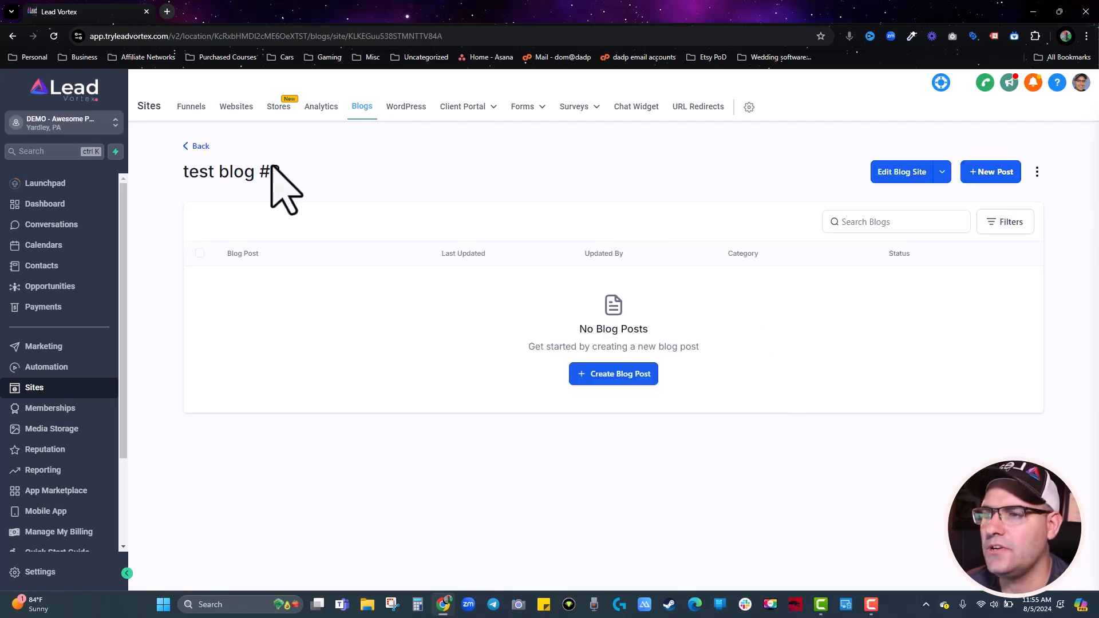
# Start a new post titled 'test post' with description 'test'.
pyautogui.click(622, 375)
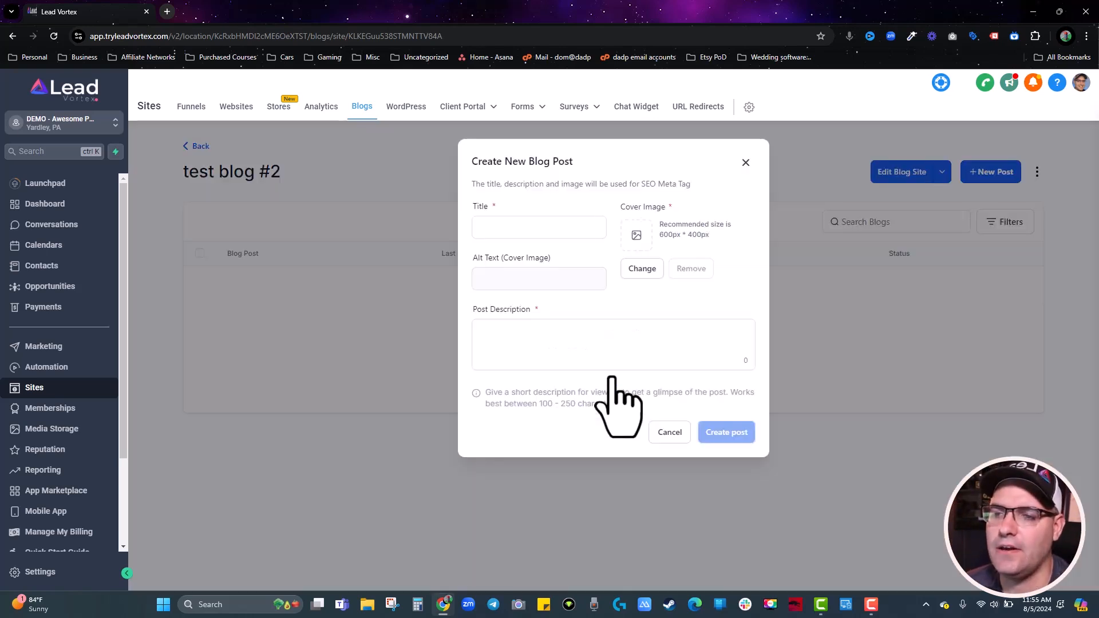
pyautogui.click(544, 226)
pyautogui.write('test post')
pyautogui.click(505, 342)
pyautogui.write('test')
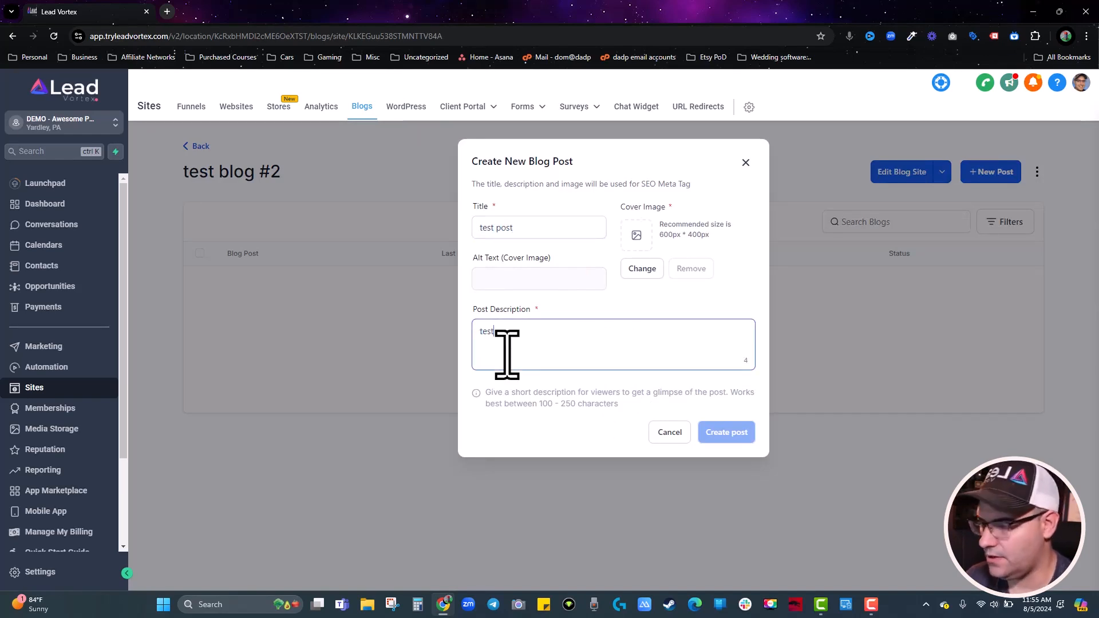
# Use the social-media photo as the cover image and create the post.
pyautogui.click(637, 269)
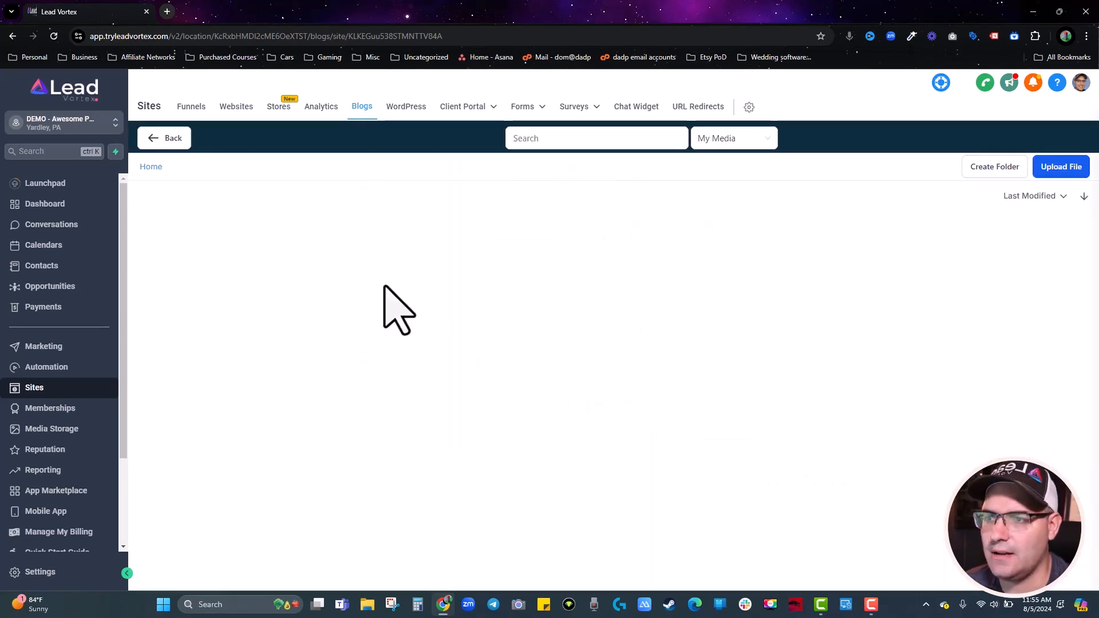
pyautogui.click(260, 338)
pyautogui.click(547, 281)
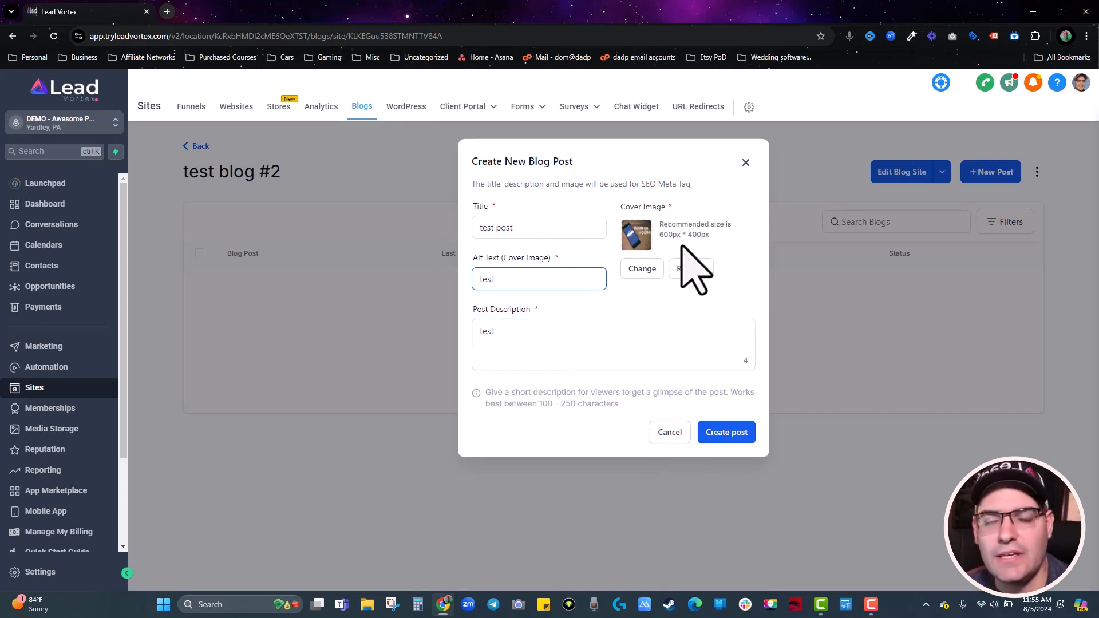
pyautogui.click(740, 433)
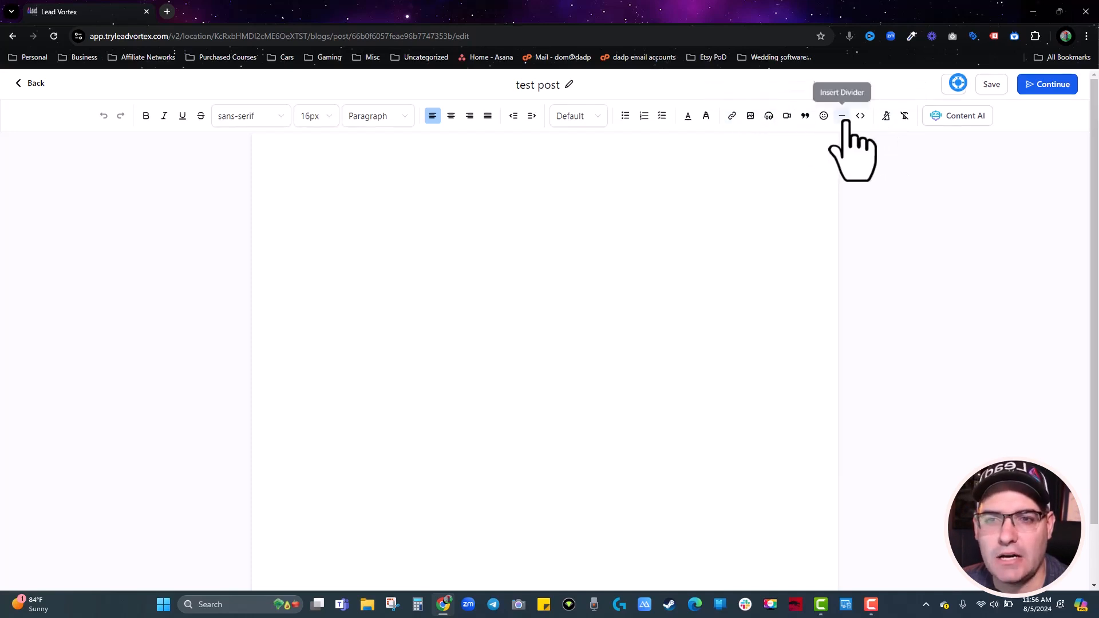
# Write 'test' as the post body, opening and cancelling the audio and video insert dialogs.
pyautogui.click(624, 199)
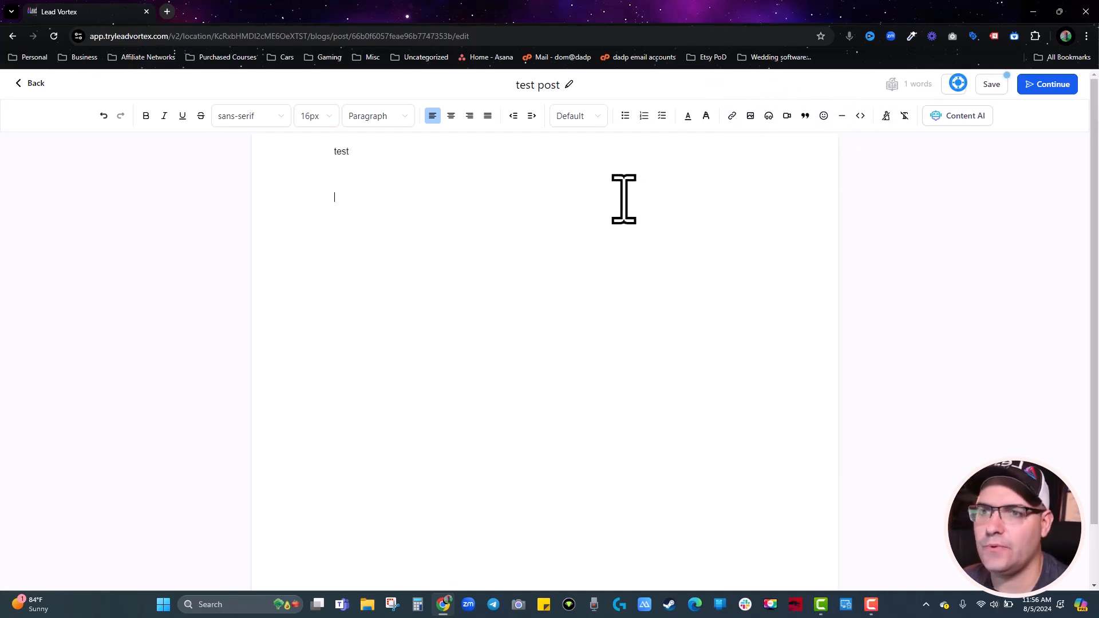
pyautogui.click(769, 116)
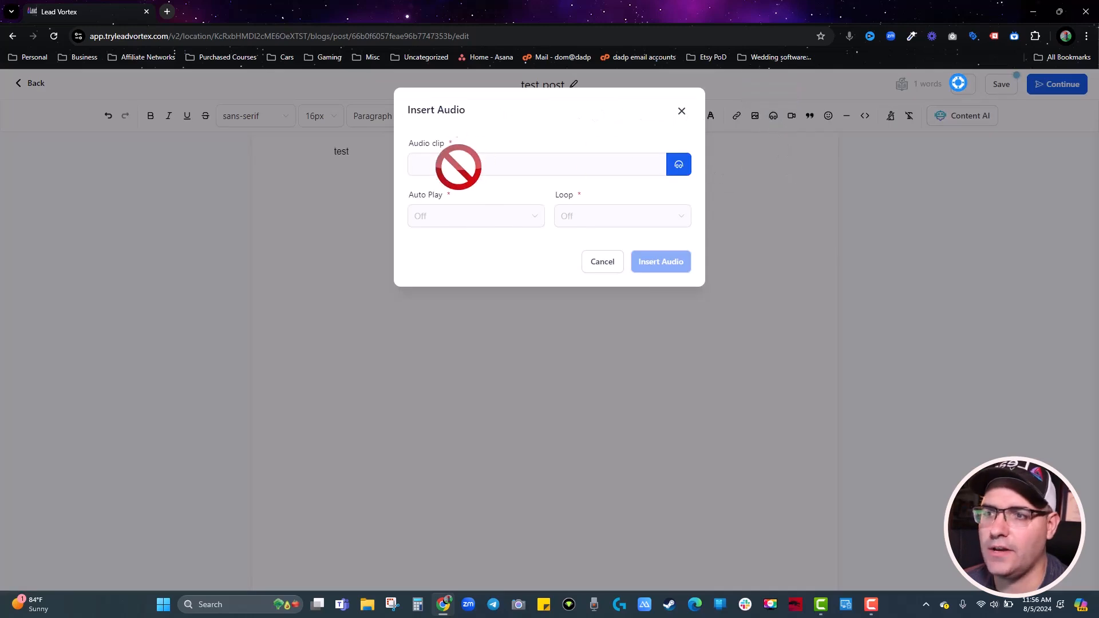
pyautogui.click(602, 262)
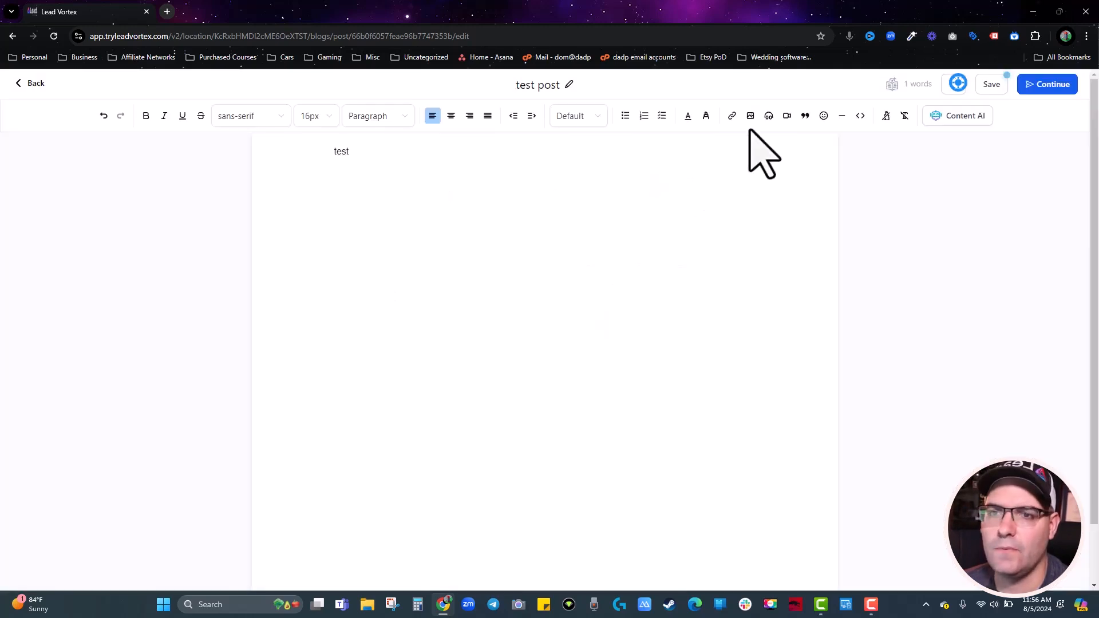
pyautogui.click(787, 116)
pyautogui.click(547, 163)
pyautogui.click(515, 215)
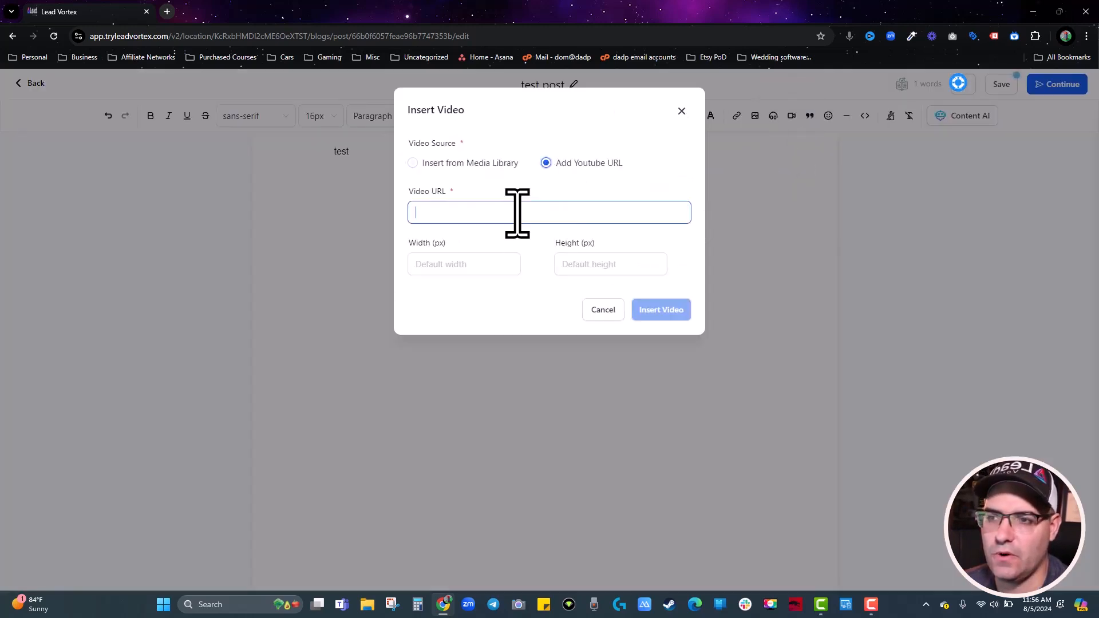
pyautogui.click(589, 310)
# Open and cancel the image insert dialog, then continue to the post's publishing settings.
pyautogui.click(755, 116)
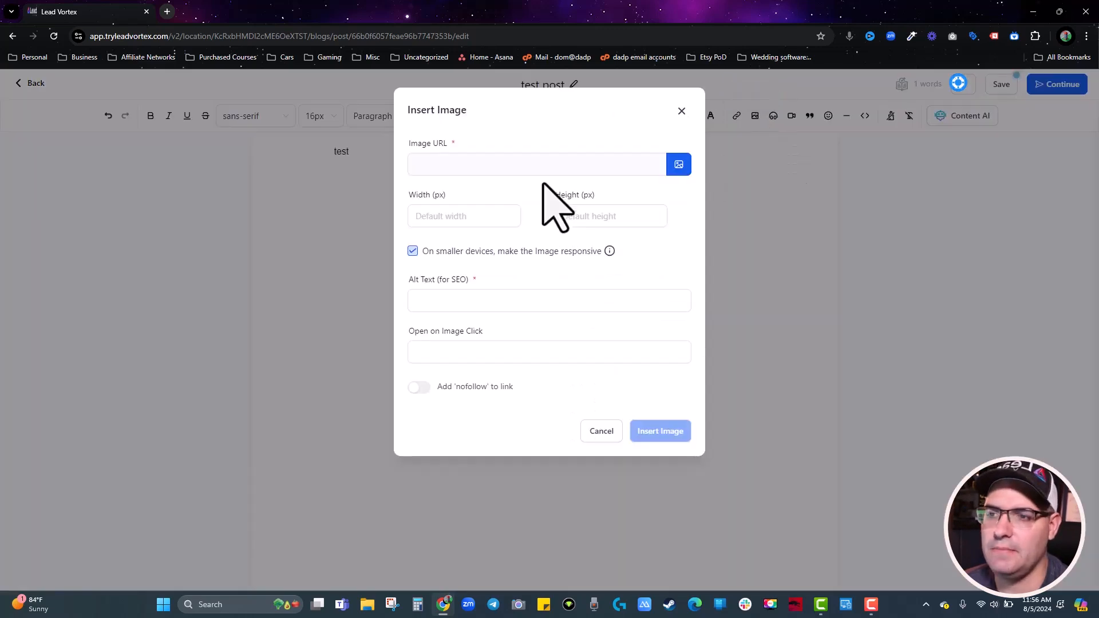
pyautogui.click(601, 431)
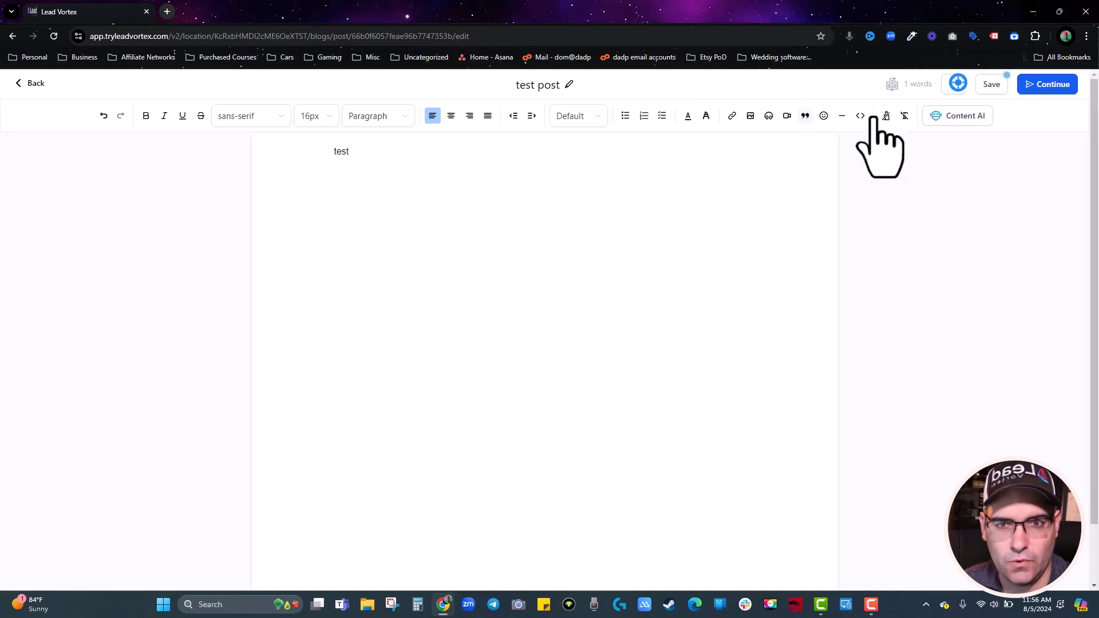
pyautogui.click(1047, 86)
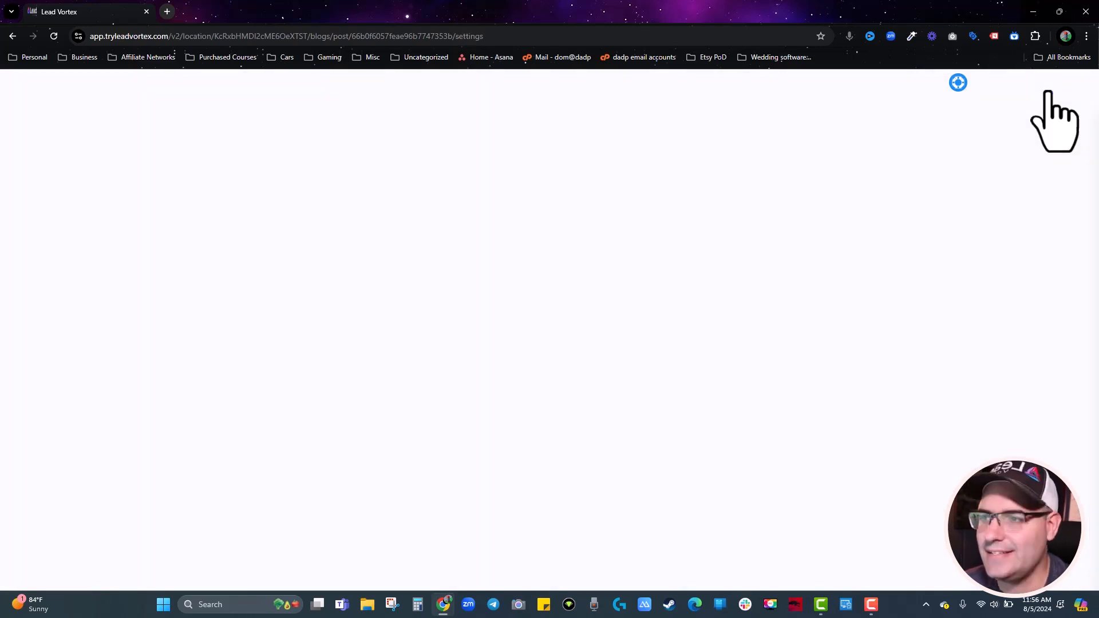
# File 'test post' under the tests category and assign it an author.
pyautogui.click(397, 238)
pyautogui.click(392, 294)
pyautogui.click(393, 351)
pyautogui.click(382, 377)
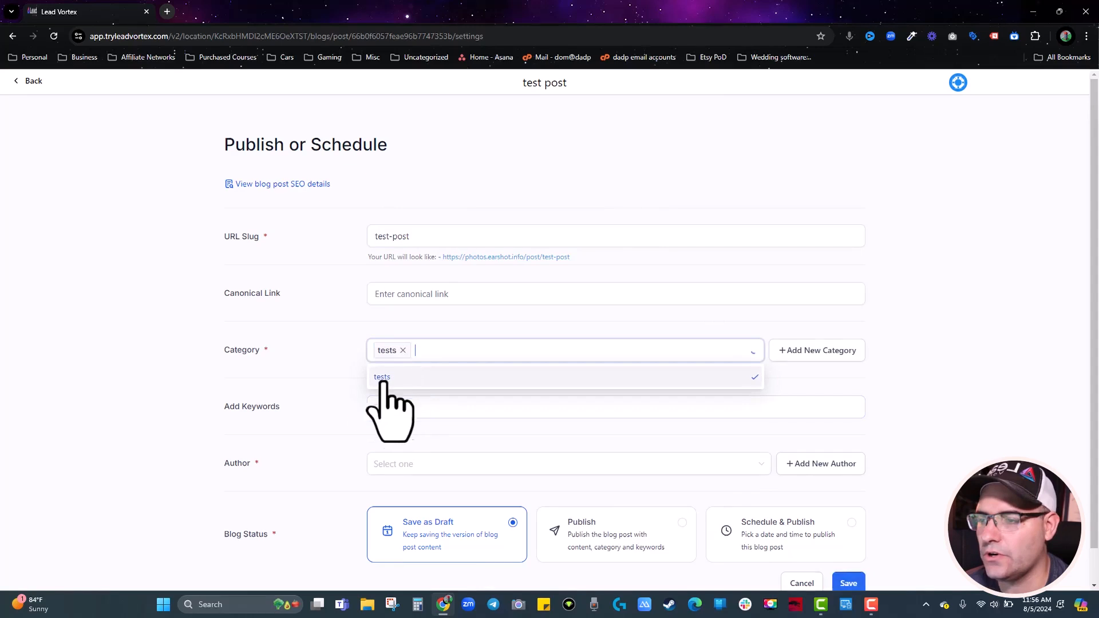
pyautogui.click(374, 466)
pyautogui.click(378, 491)
# Schedule the post for Aug 6, 2024 at 11:56 AM and save the publishing settings.
pyautogui.scroll(-1, 346, 464)
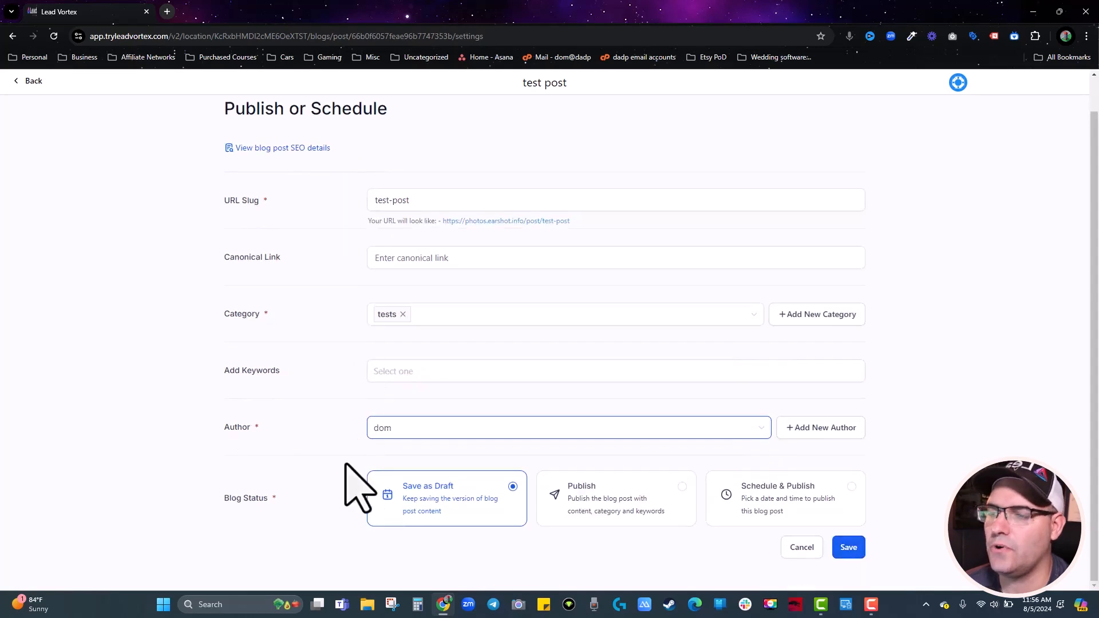
pyautogui.click(727, 495)
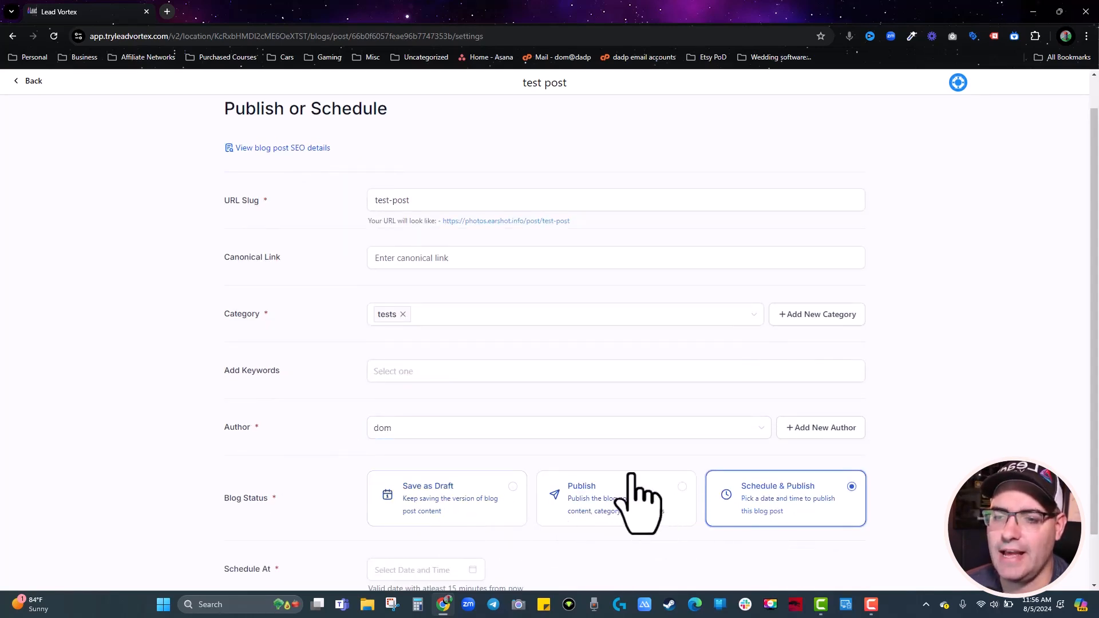
pyautogui.scroll(-1, 633, 478)
pyautogui.click(412, 514)
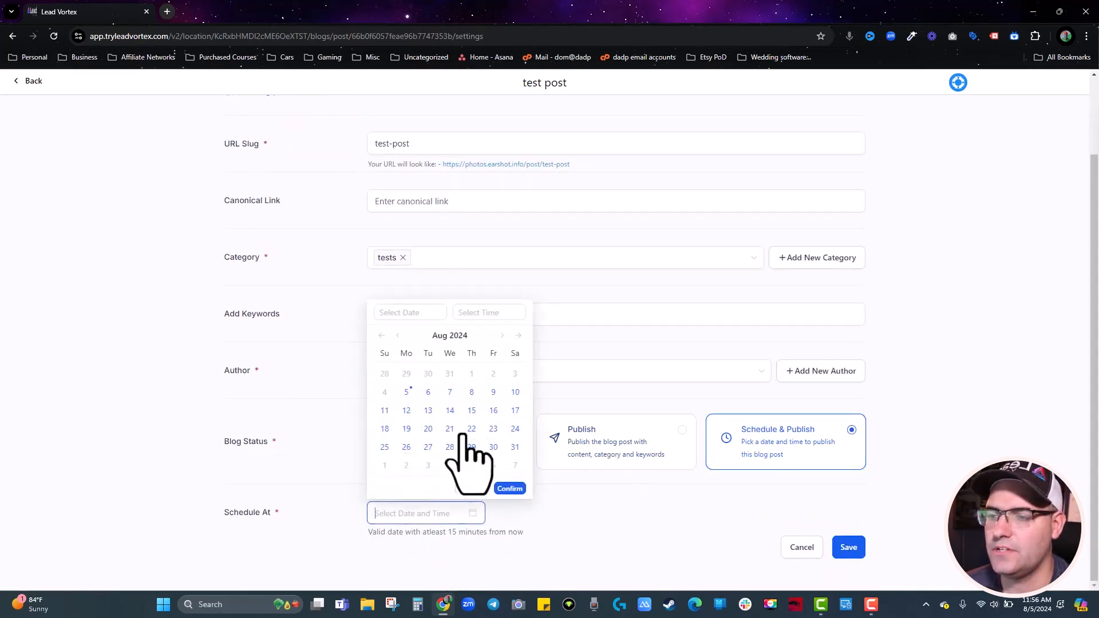
pyautogui.click(428, 392)
pyautogui.click(509, 488)
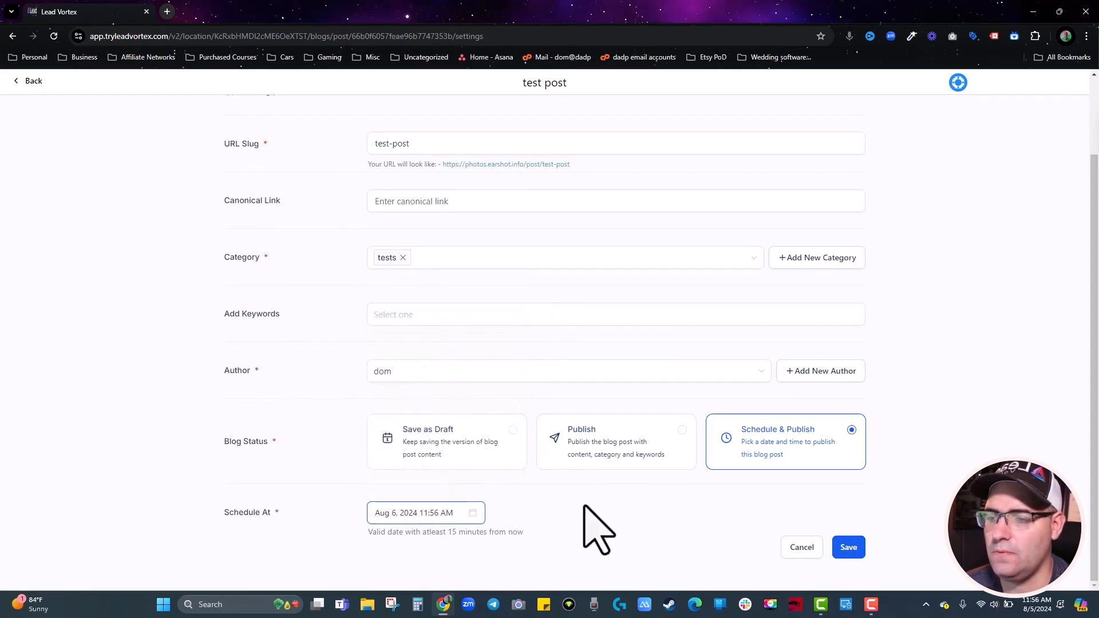
pyautogui.click(857, 548)
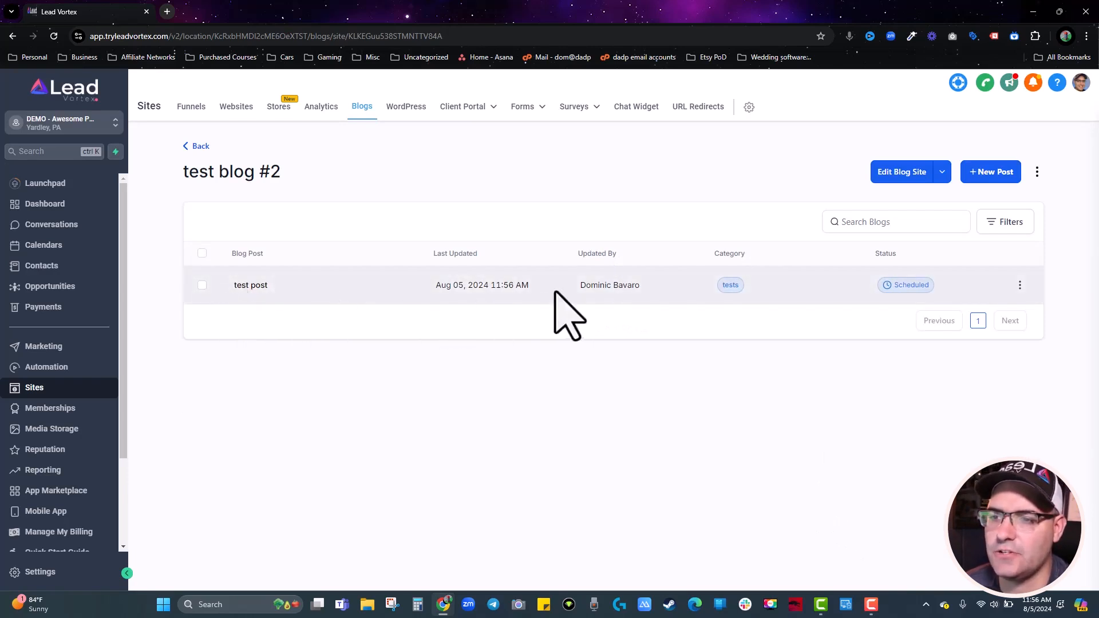
pyautogui.moveTo(905, 285)
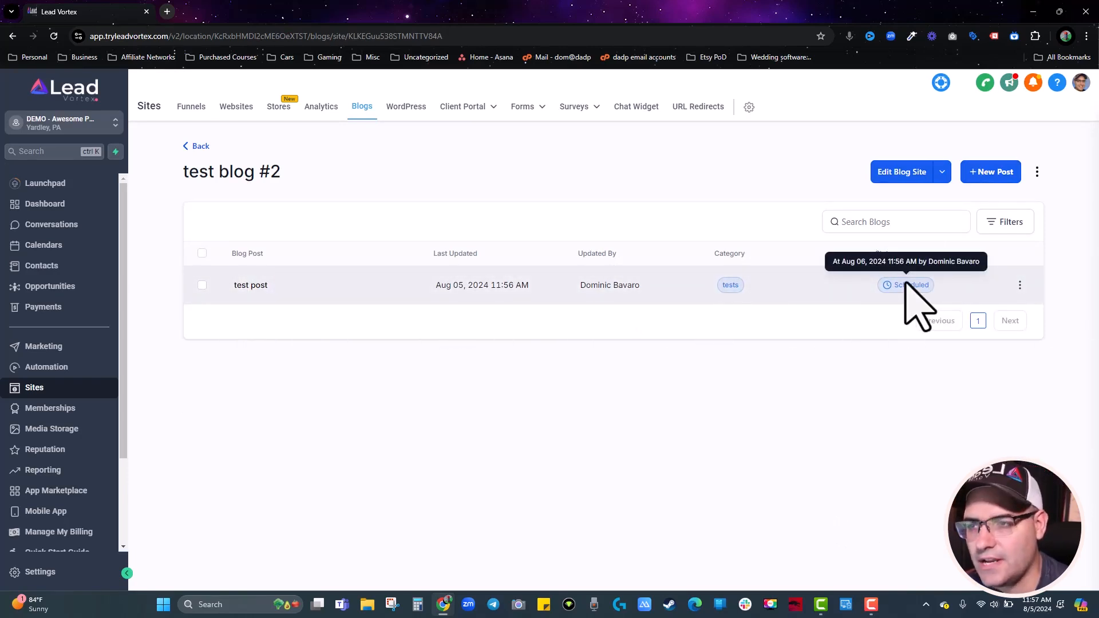
# Leave the blog posts via the WordPress page and view the dashboard's lead flow and funnel charts.
pyautogui.click(406, 107)
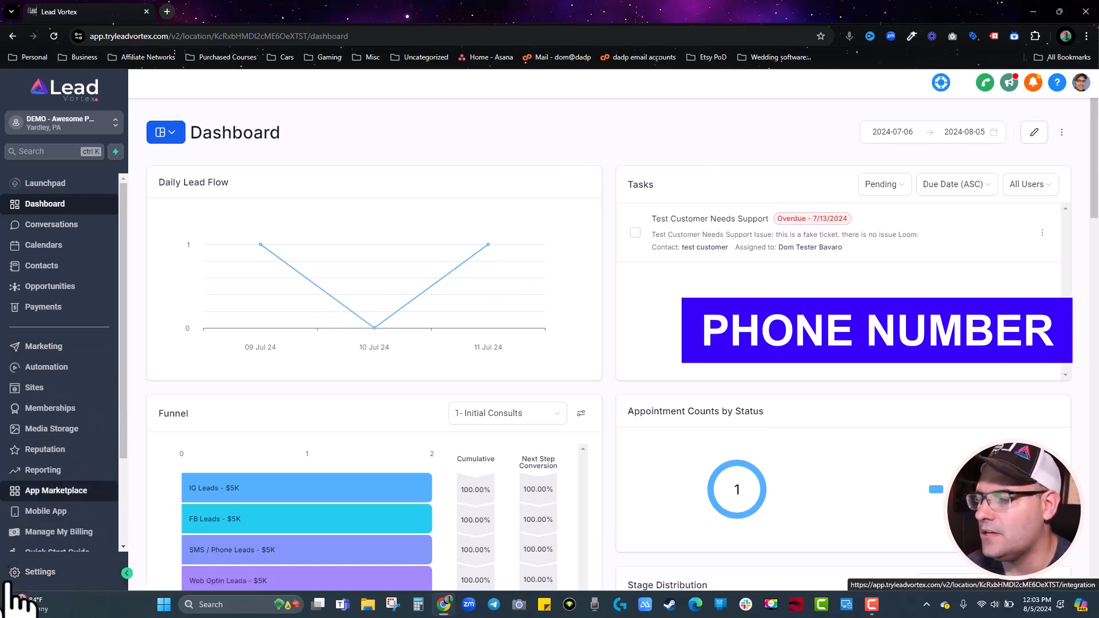
pyautogui.scroll(-2, 57, 516)
pyautogui.click(39, 572)
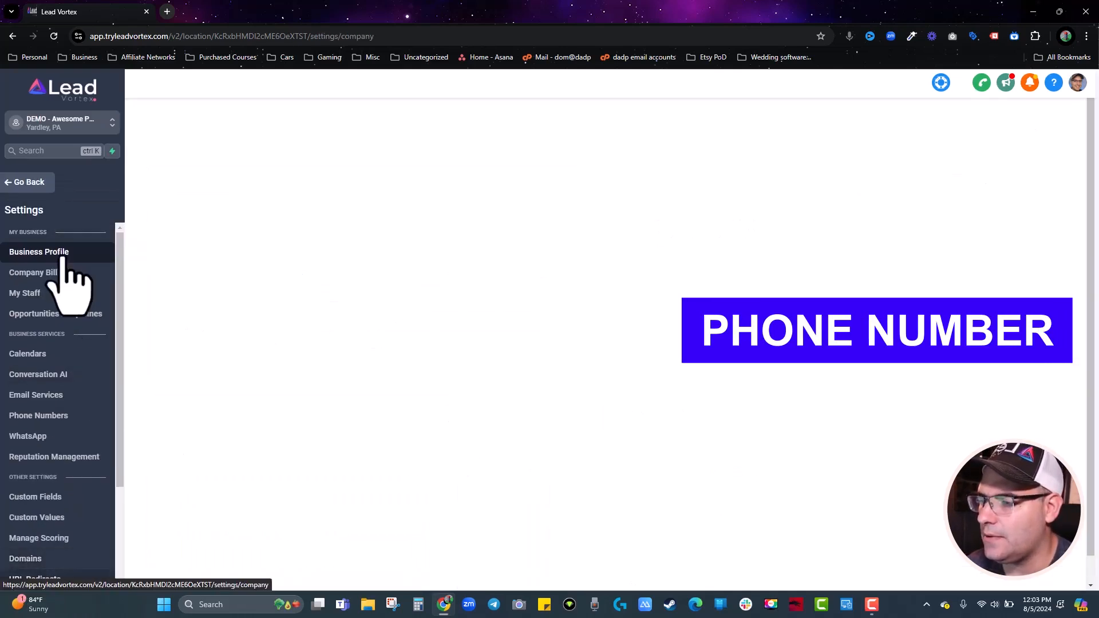
pyautogui.click(40, 416)
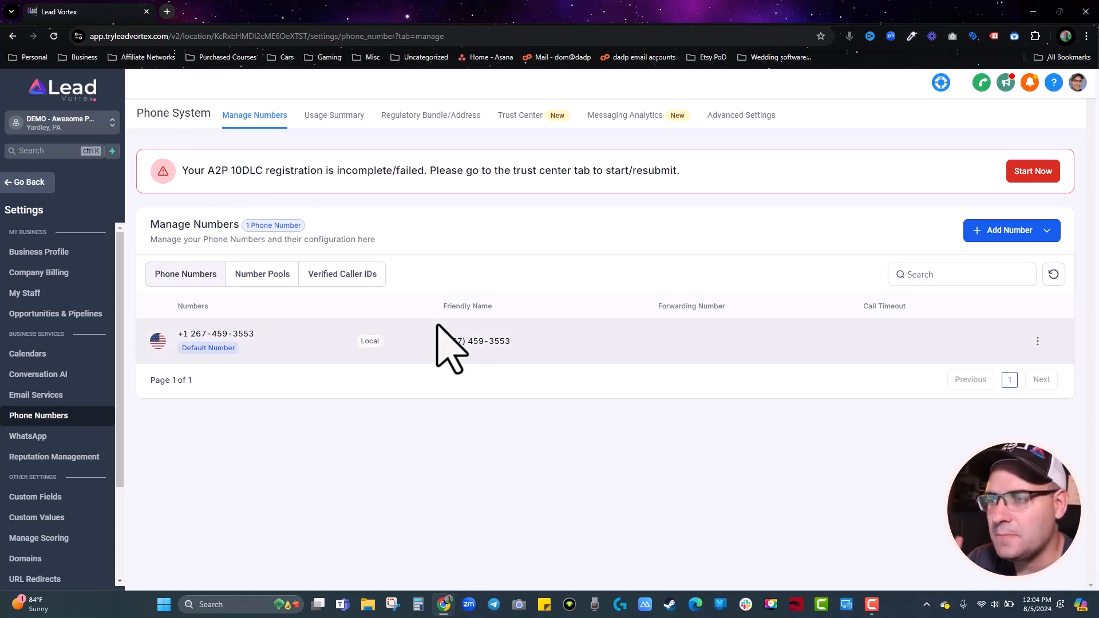
pyautogui.click(46, 184)
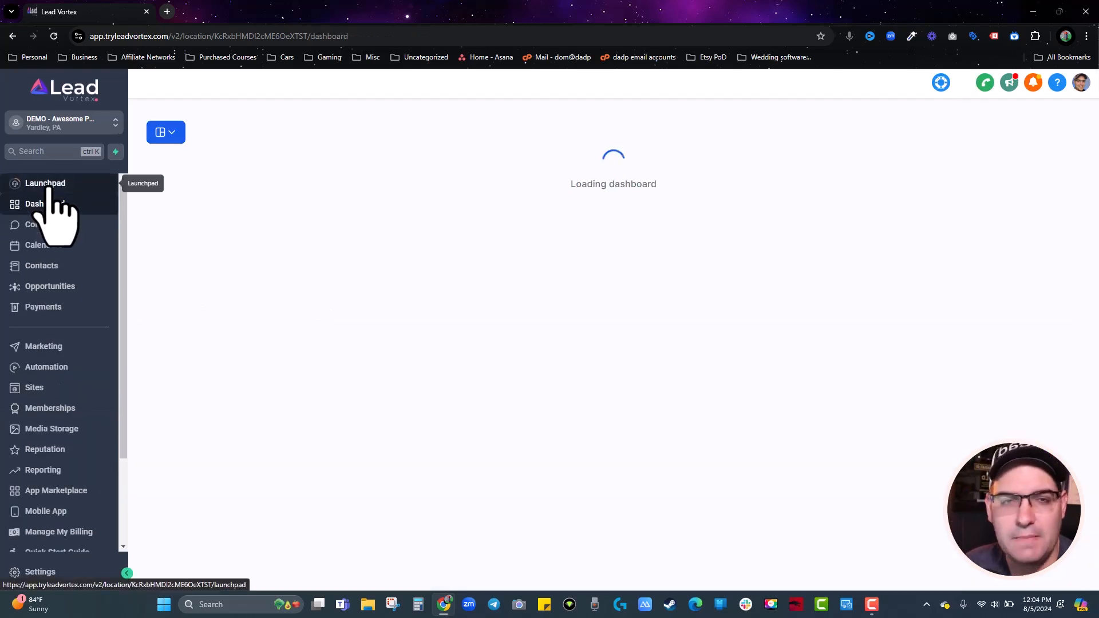
# Show all four conversations in the Conversations inbox and select the second one.
pyautogui.click(44, 226)
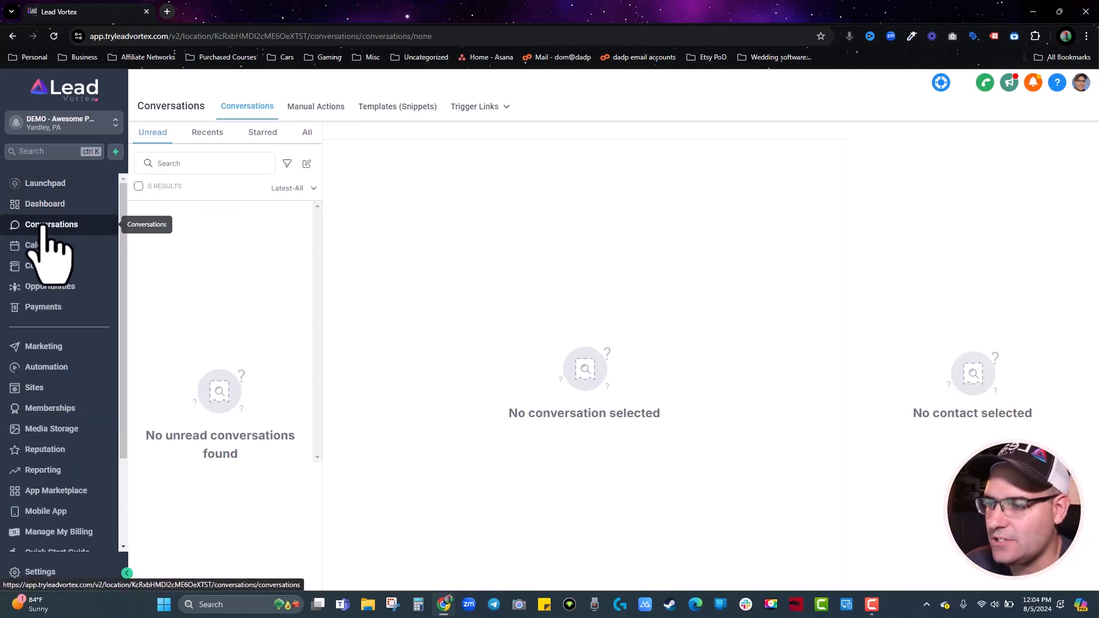
pyautogui.click(305, 132)
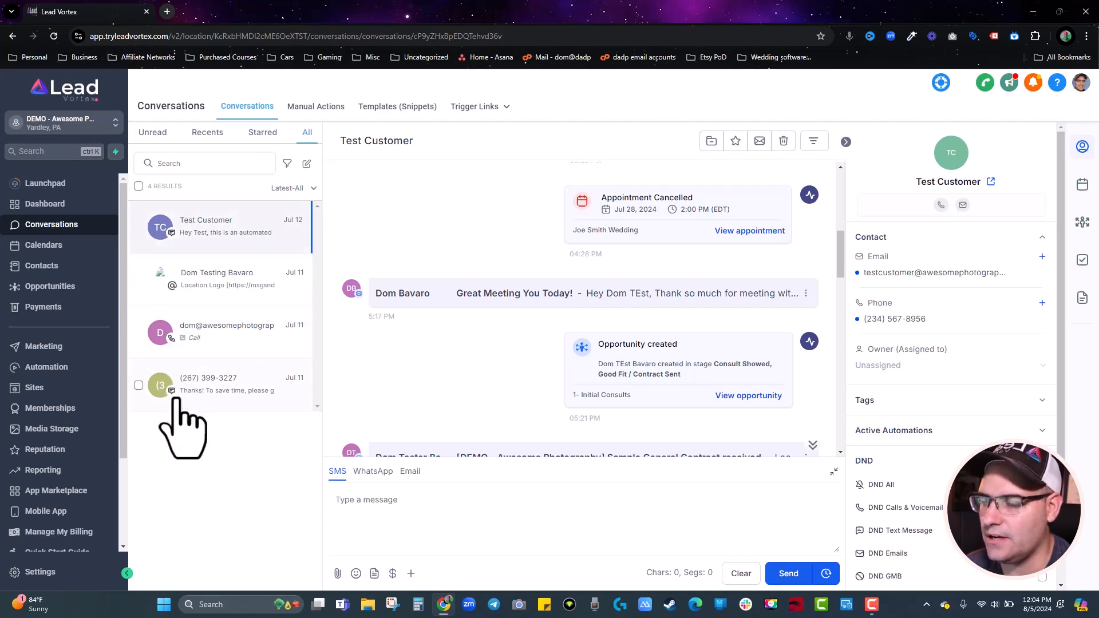
pyautogui.click(209, 280)
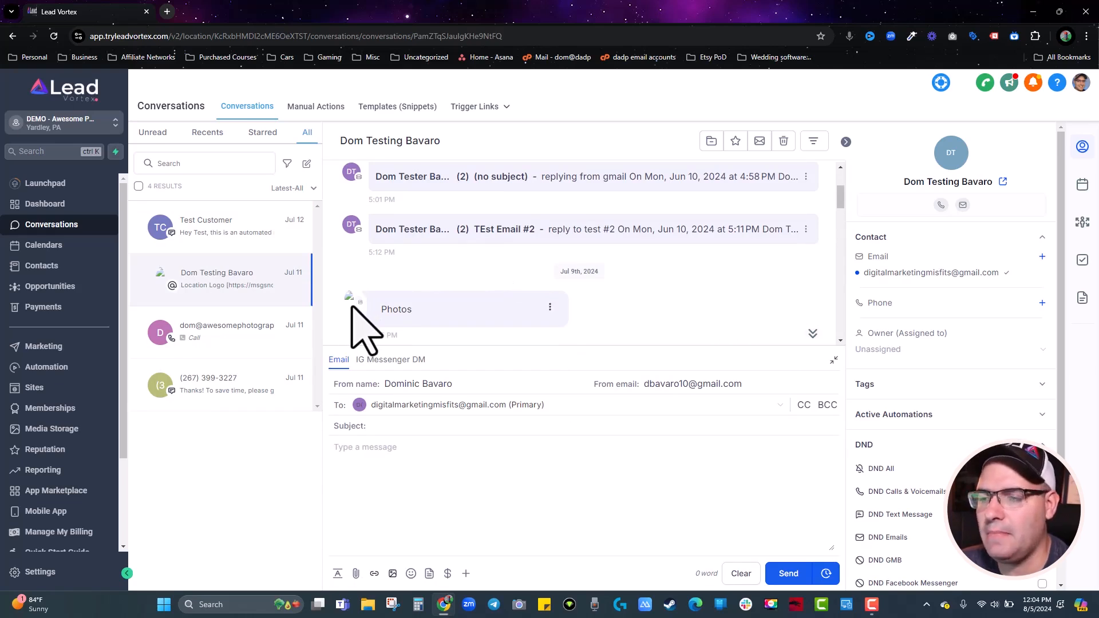
# Scroll through the email thread to the Services Contract received and signed notifications.
pyautogui.scroll(-3, 385, 304)
pyautogui.scroll(2, 384, 304)
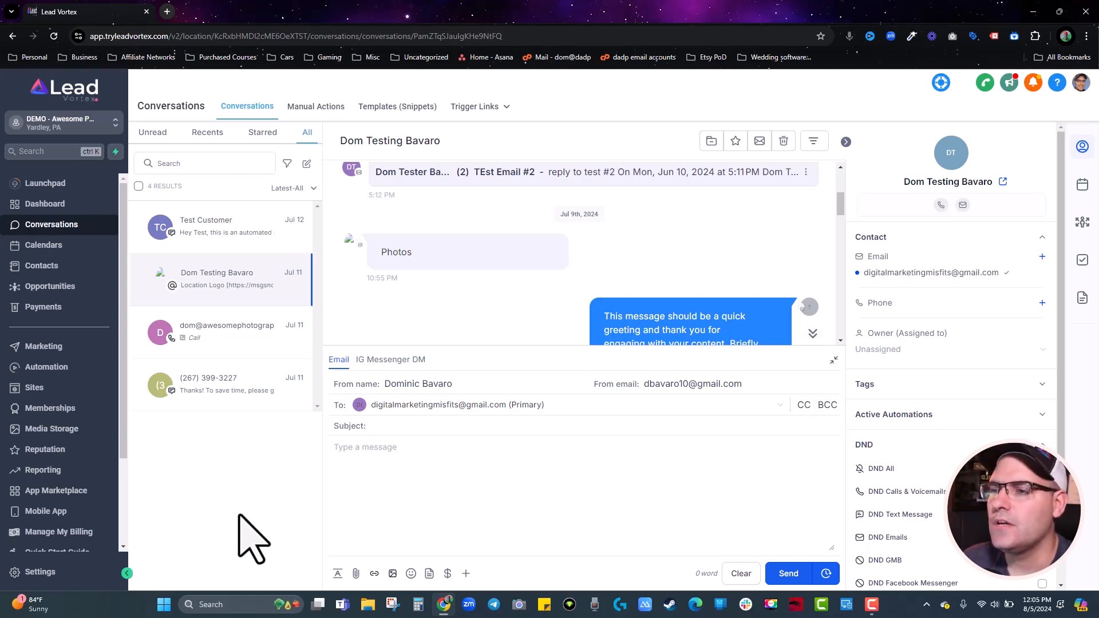
pyautogui.scroll(1, 592, 268)
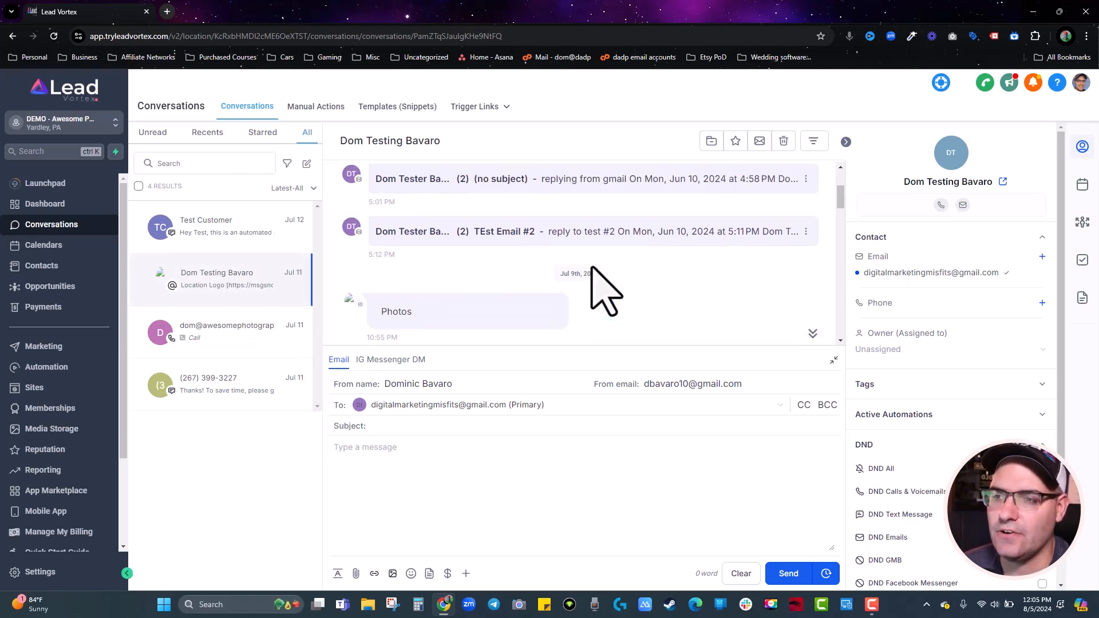
pyautogui.scroll(1, 592, 268)
pyautogui.scroll(-2, 544, 292)
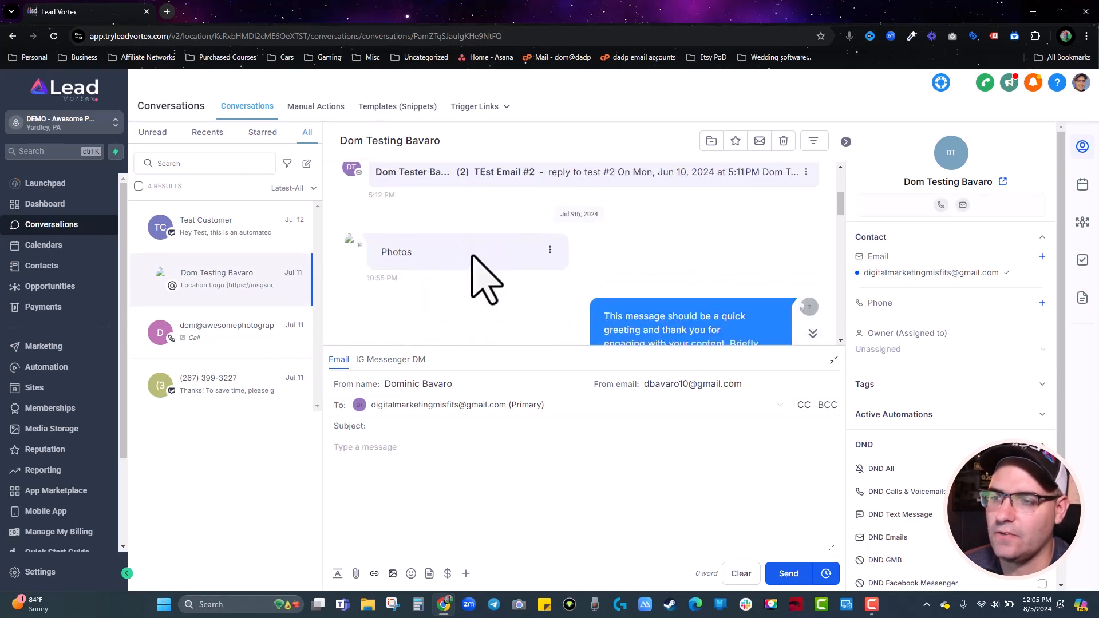
pyautogui.scroll(-2, 369, 264)
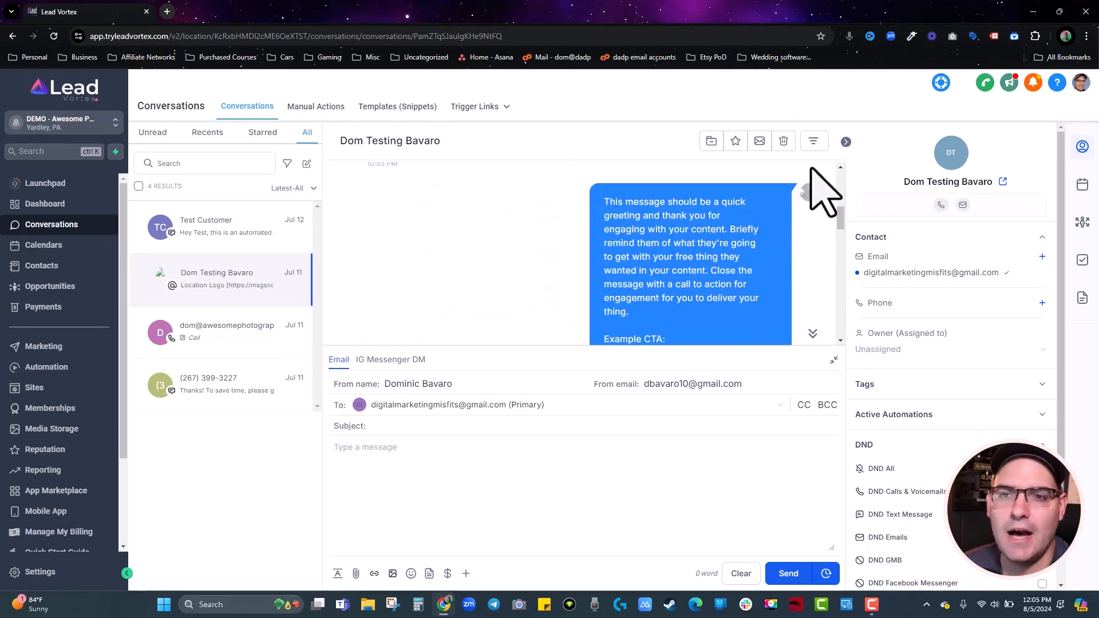
pyautogui.scroll(-5, 782, 226)
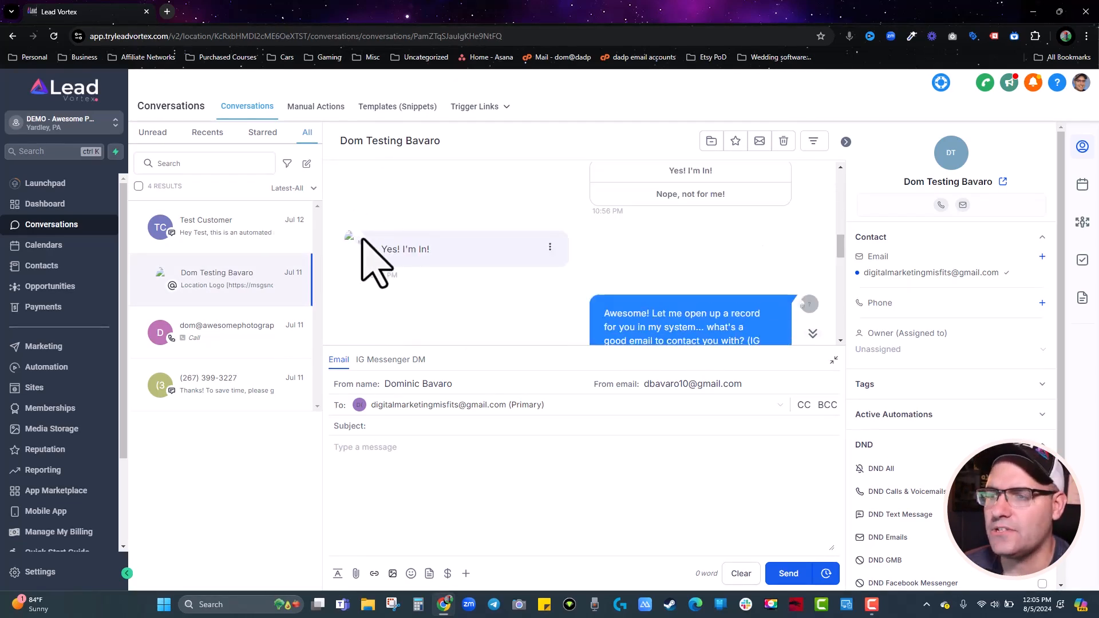
pyautogui.scroll(-5, 630, 280)
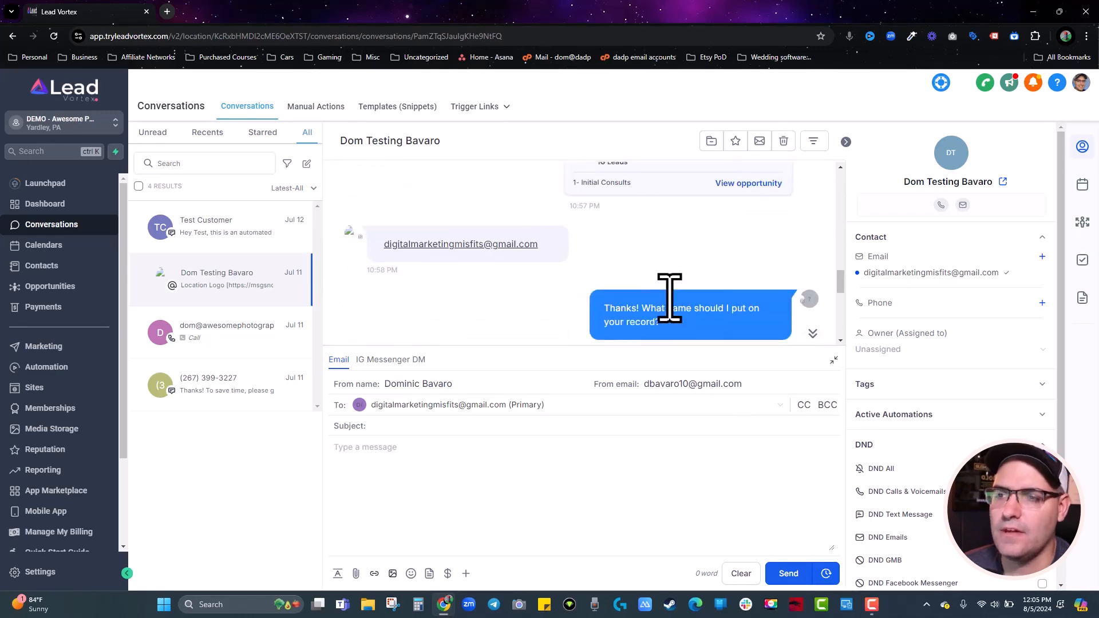
pyautogui.scroll(-5, 615, 280)
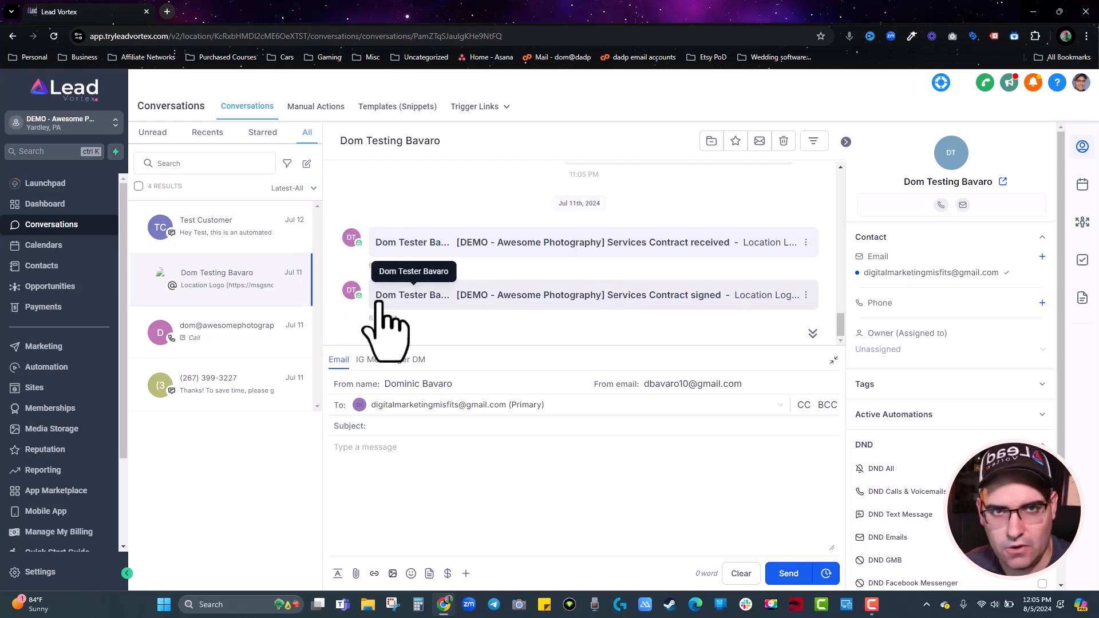
# Check the Email and WhatsApp reply options, then settle on the phone-only contact's SMS thread.
pyautogui.click(391, 360)
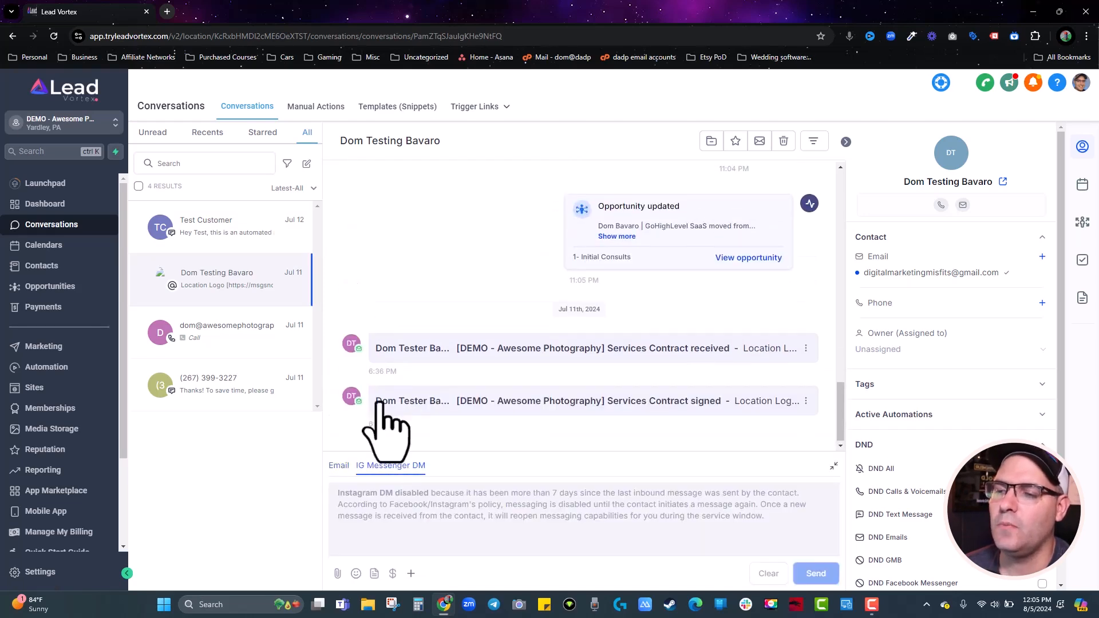
pyautogui.click(339, 465)
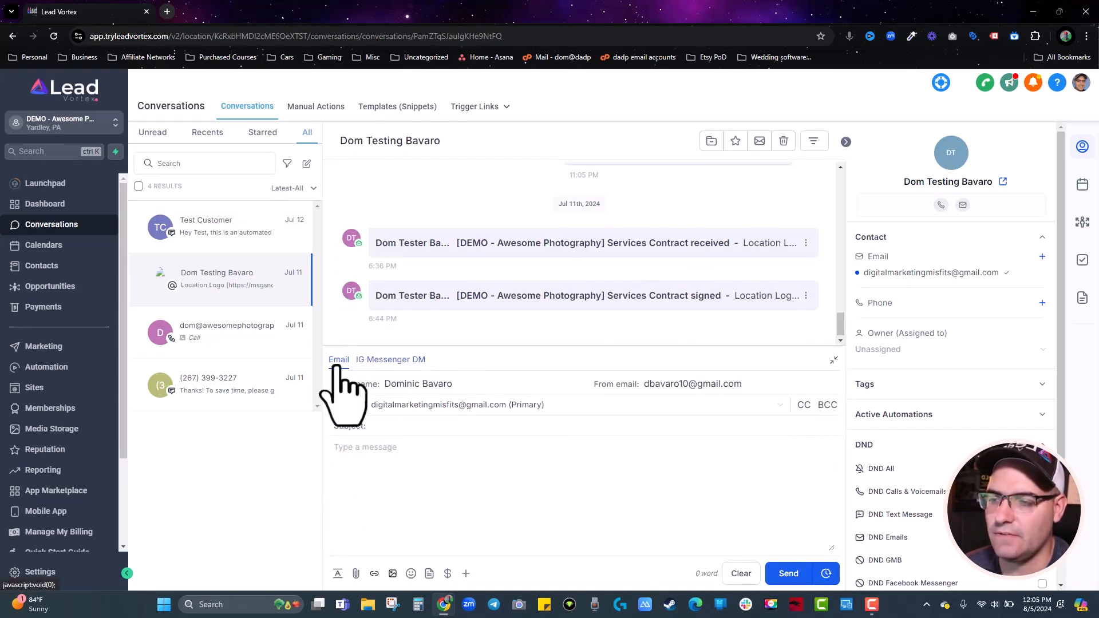
pyautogui.click(205, 398)
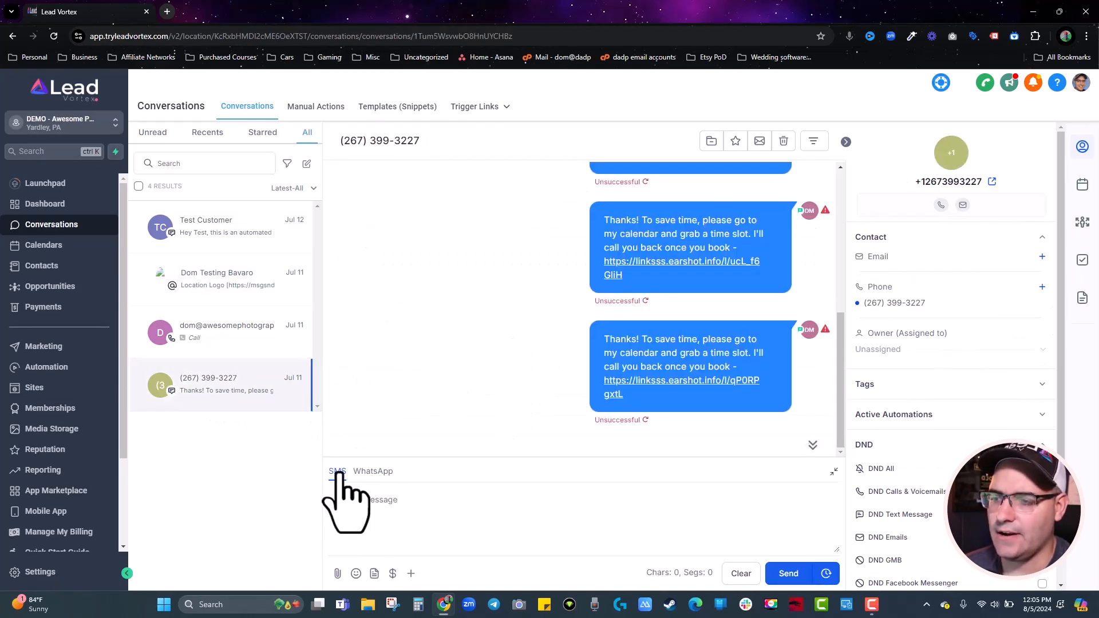
pyautogui.click(371, 475)
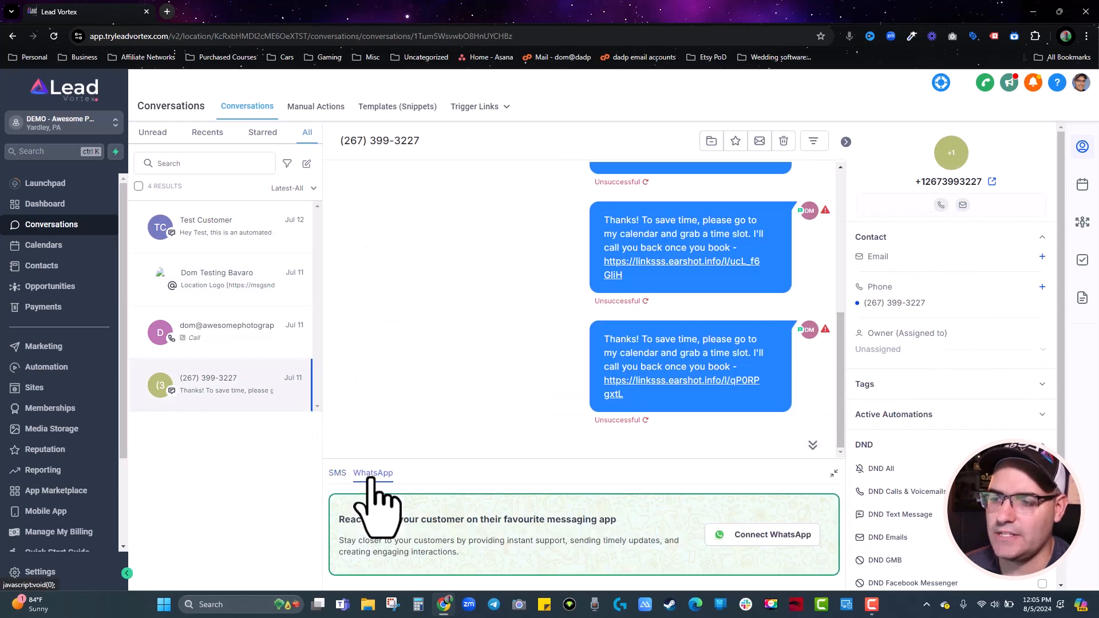
pyautogui.click(336, 476)
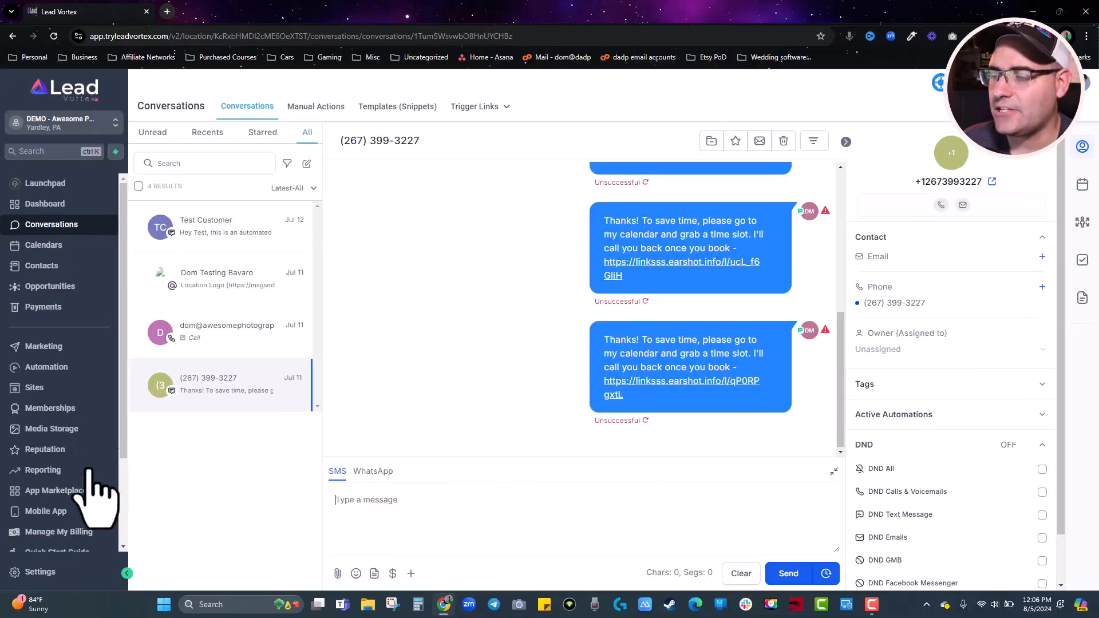
# Enable missed call text back with its default 'we just missed your call' reply and save.
pyautogui.click(41, 574)
pyautogui.scroll(-5, 570, 348)
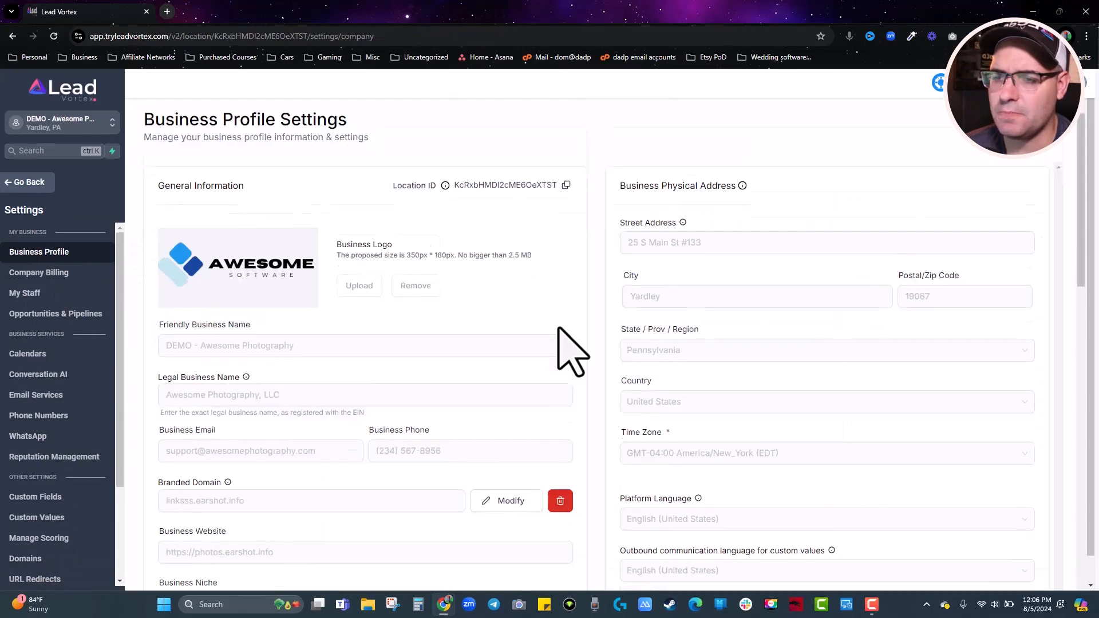
pyautogui.scroll(-15, 595, 366)
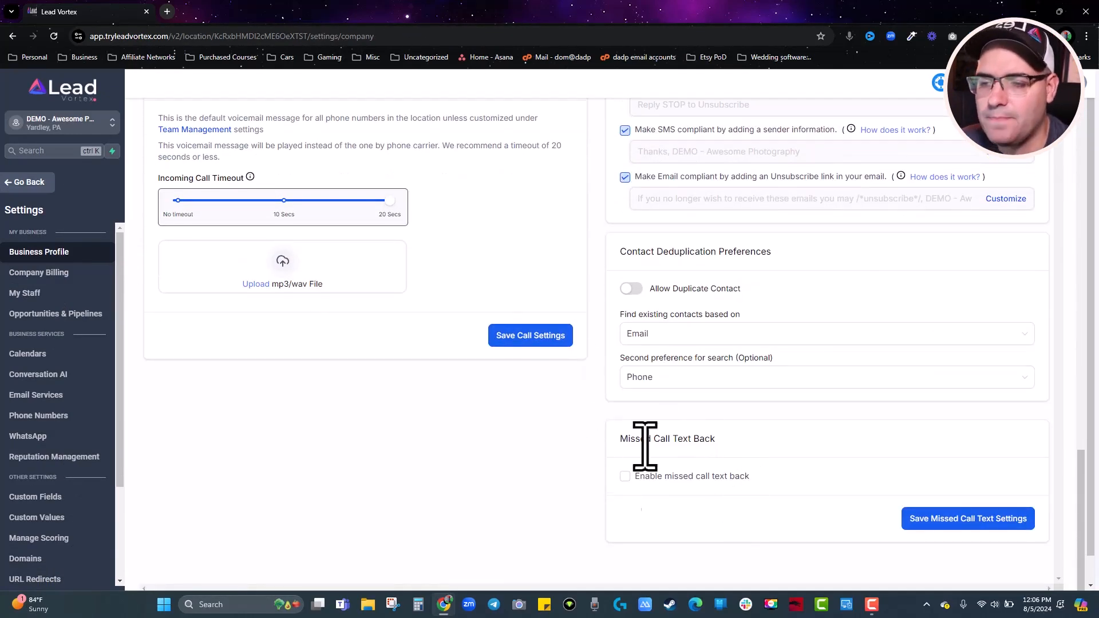
pyautogui.click(625, 476)
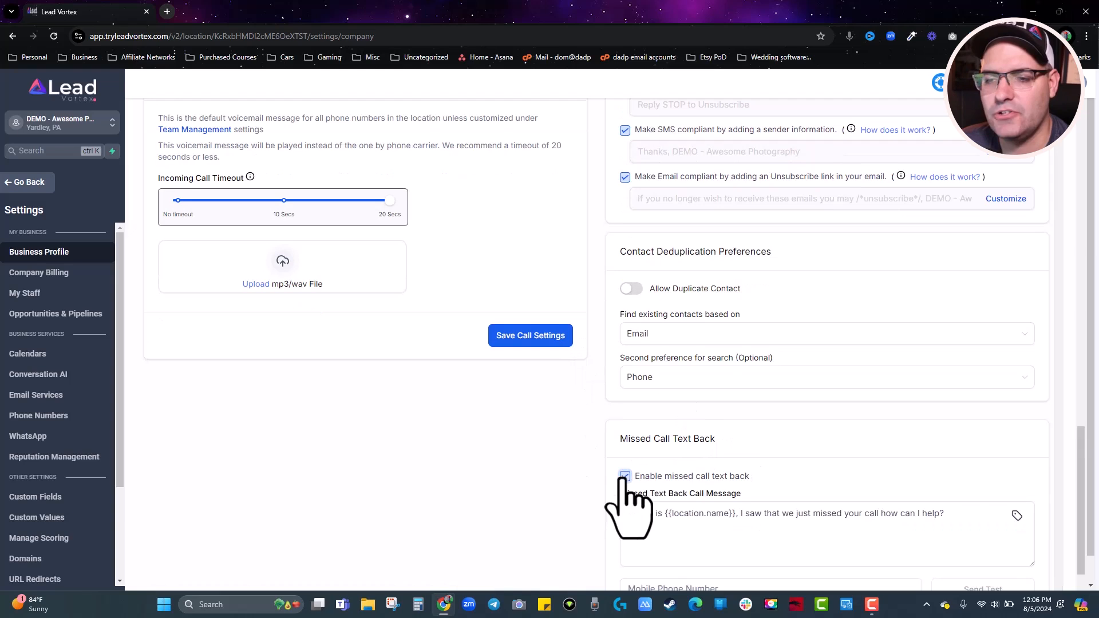
pyautogui.scroll(-2, 626, 491)
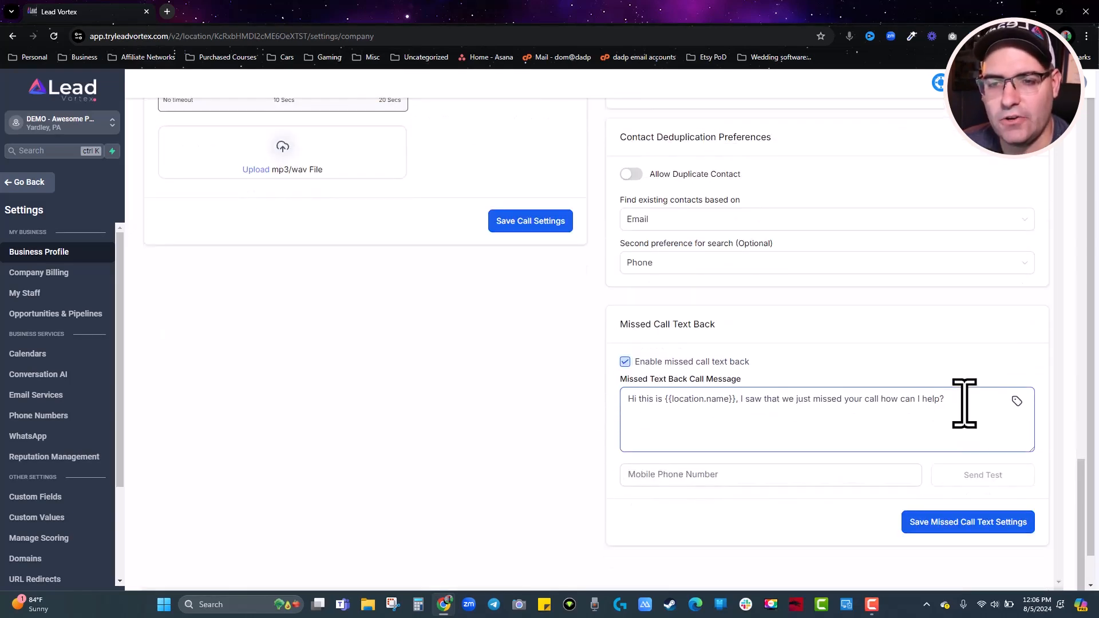
pyautogui.click(637, 481)
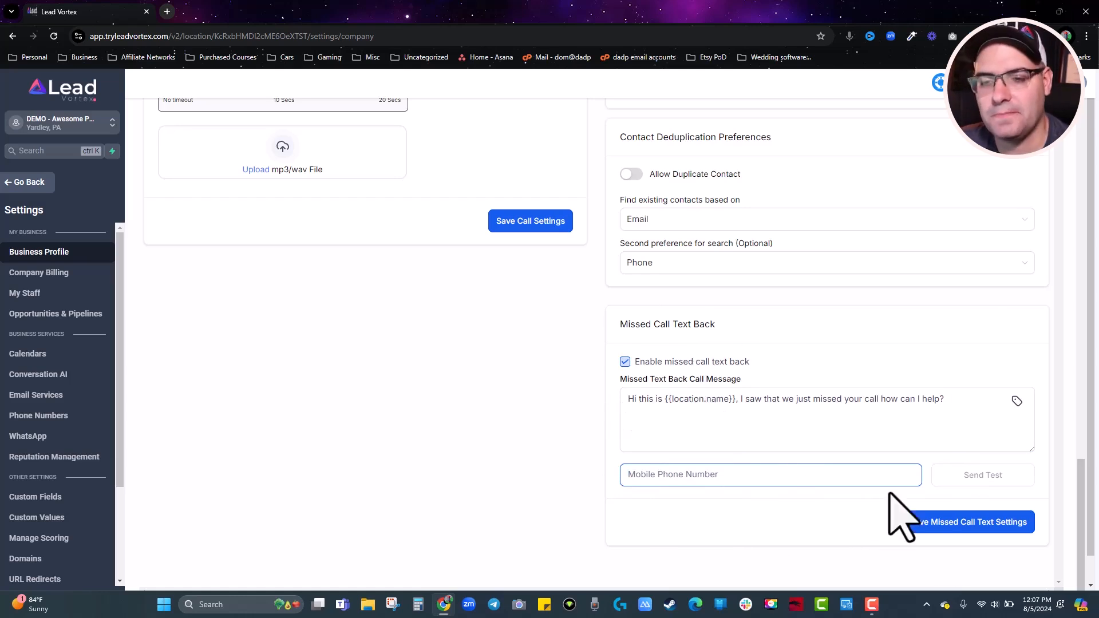
pyautogui.click(942, 525)
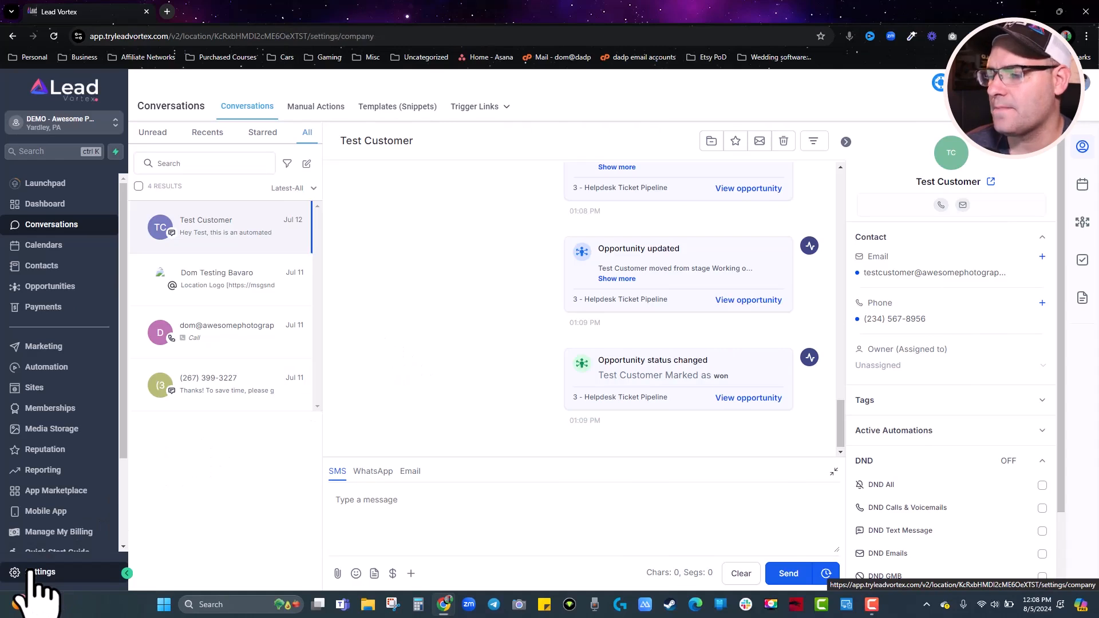
# Save 'Receive Facebook Messenger messages' in Integrations settings, then go back to the main menu.
pyautogui.click(33, 570)
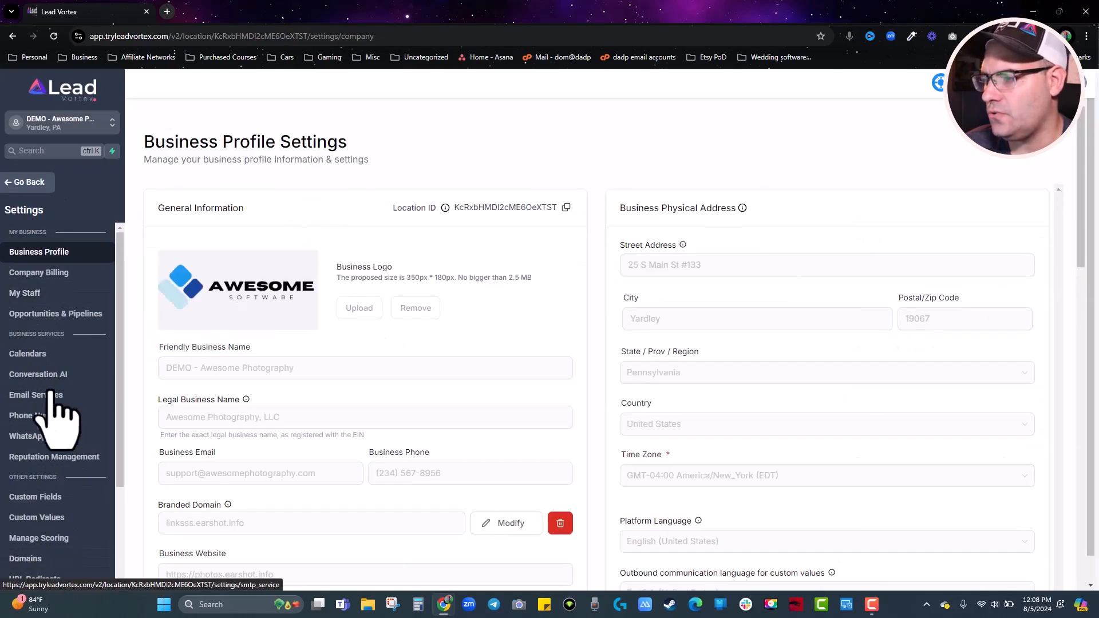
pyautogui.scroll(-3, 51, 406)
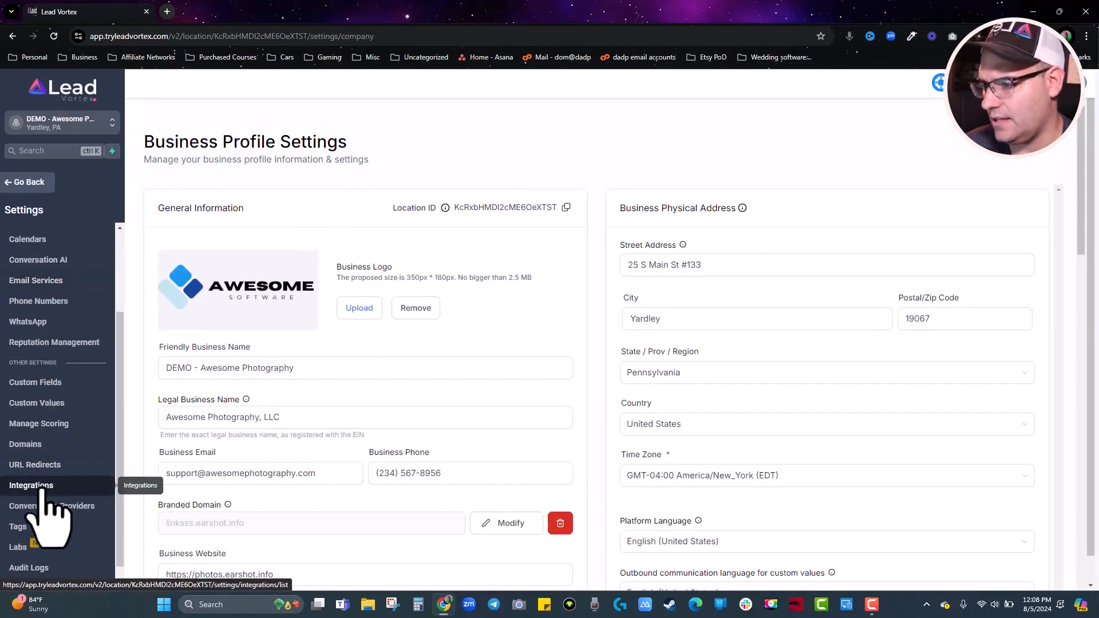
pyautogui.click(42, 488)
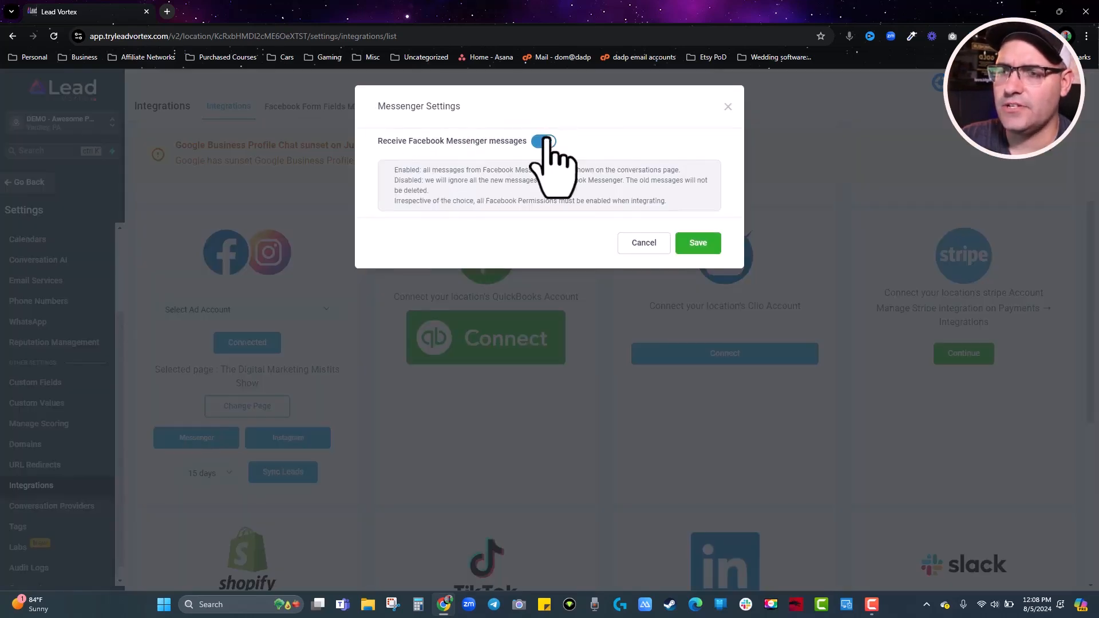
pyautogui.click(700, 241)
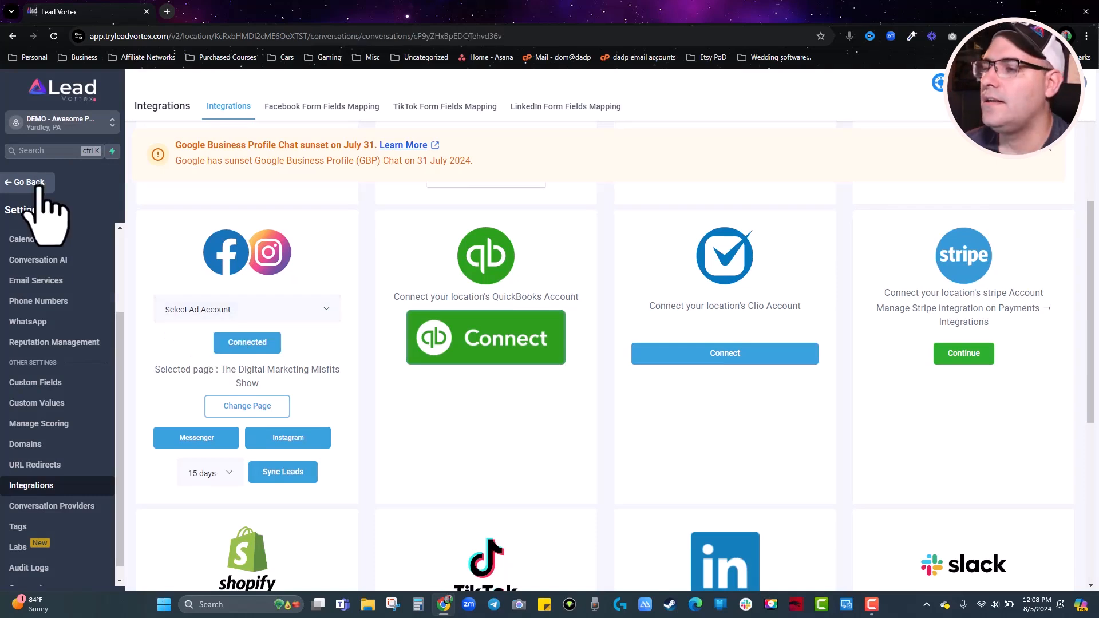
pyautogui.click(31, 183)
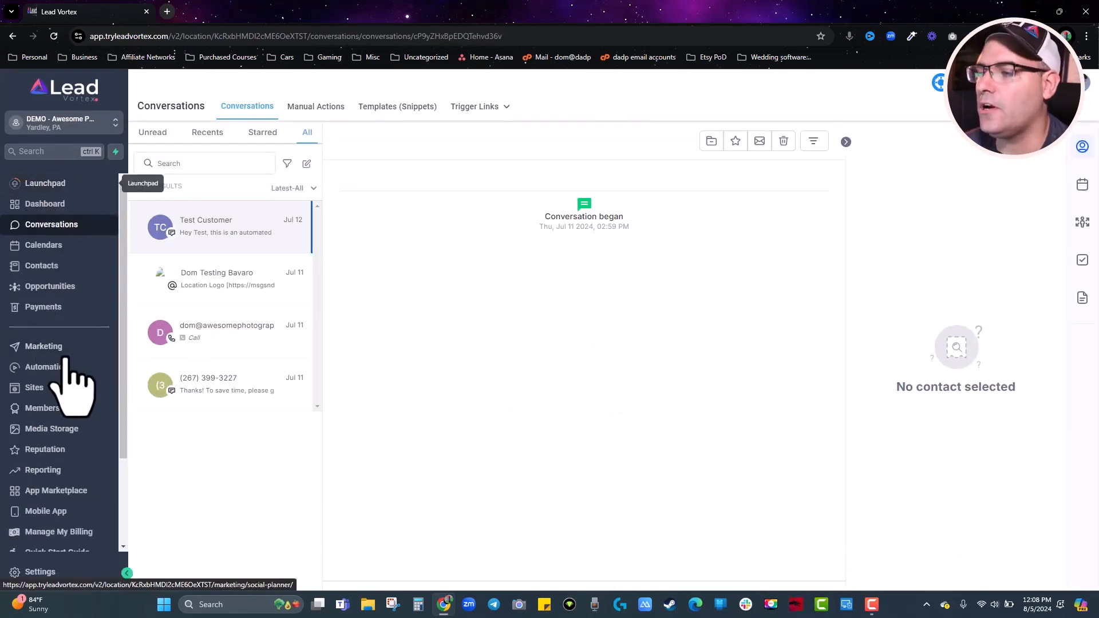
# Open the Socials - Facebook Comment → DM workflow in the (1) Initial Inquiry Workflows folder.
pyautogui.click(49, 368)
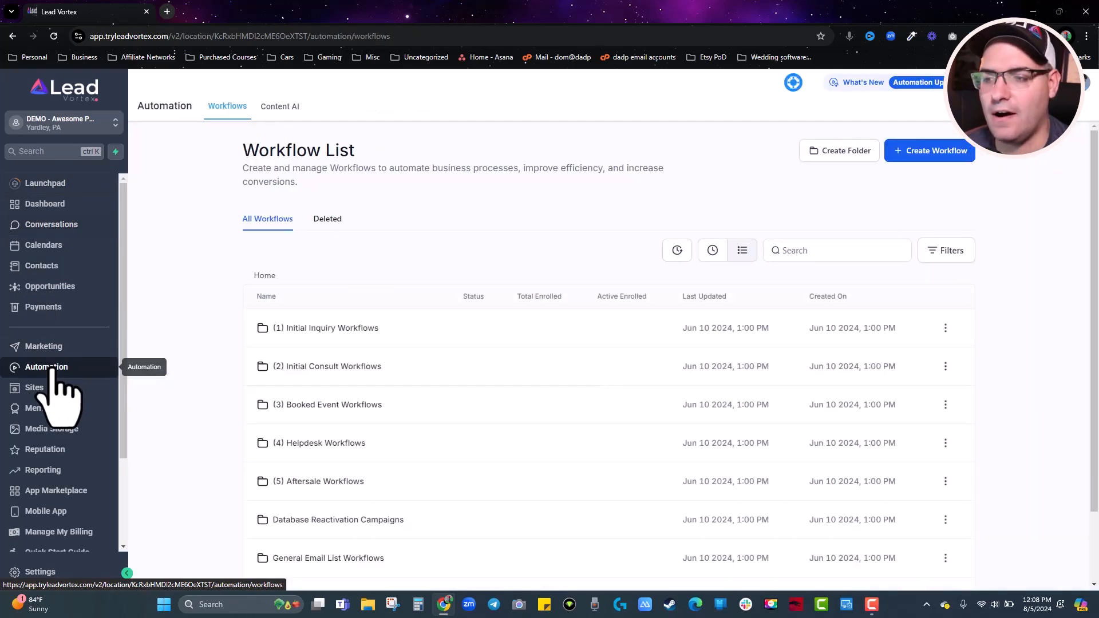
pyautogui.scroll(-1, 360, 343)
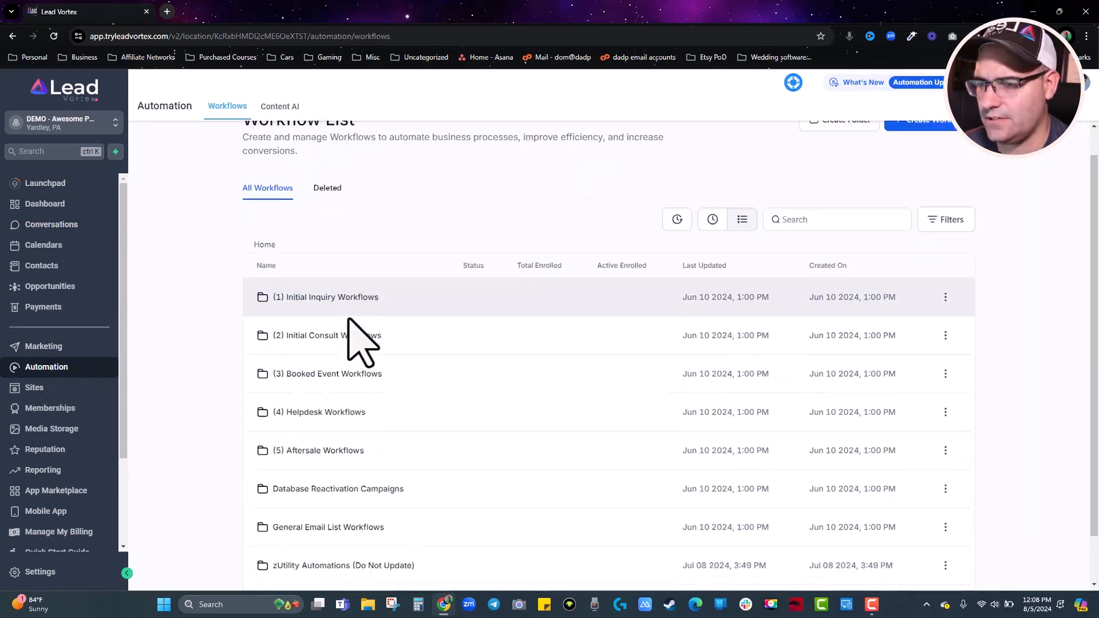
pyautogui.click(328, 273)
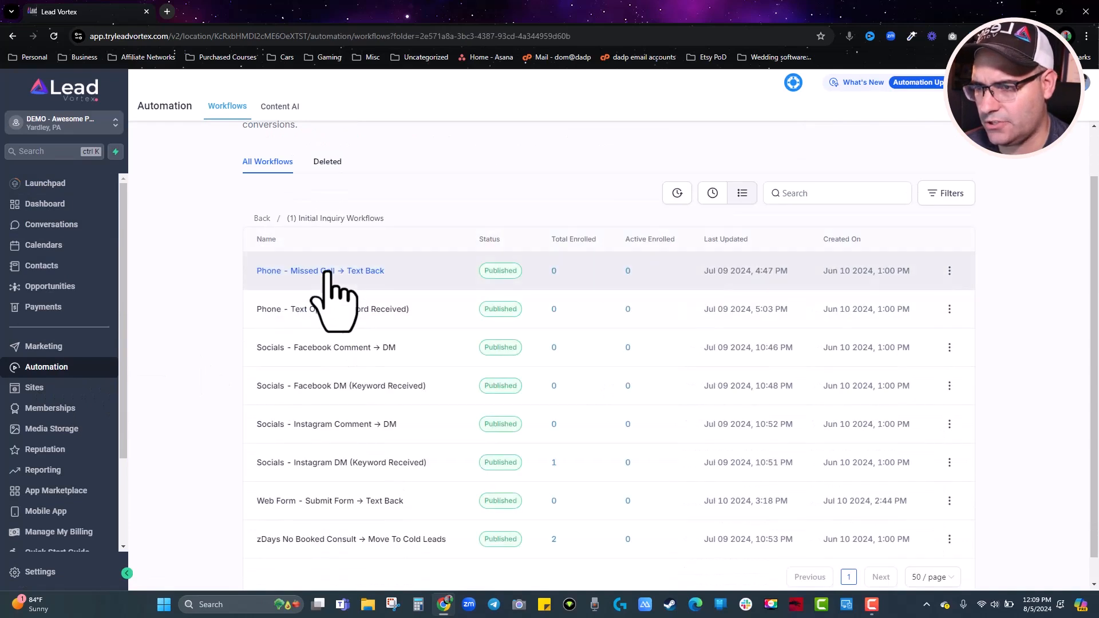
pyautogui.click(306, 348)
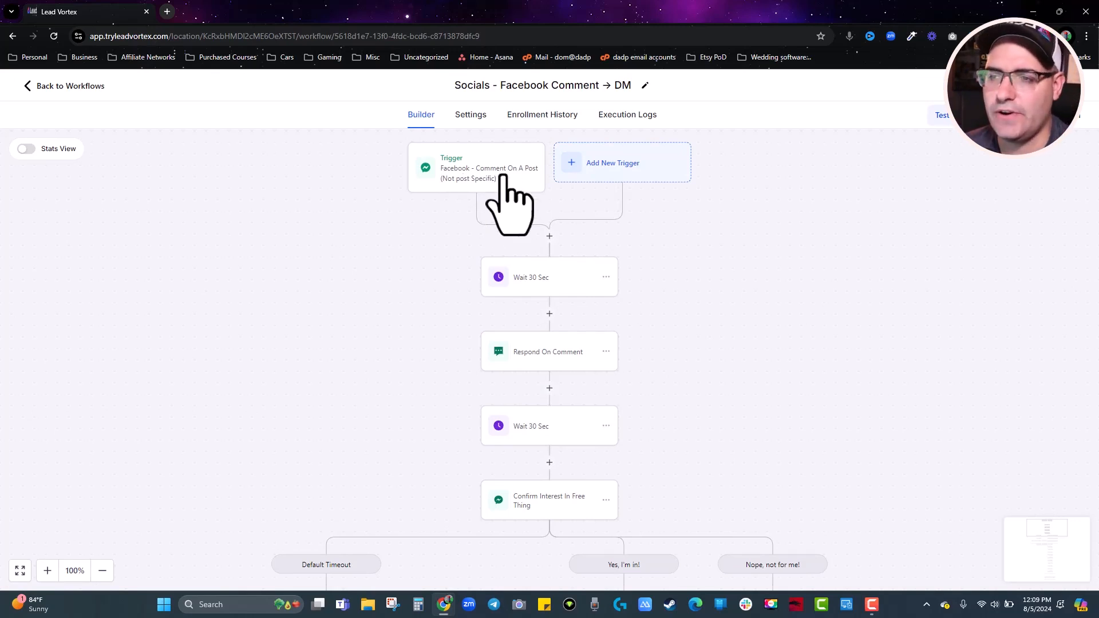
# Inspect the trigger's exact-match keyword filter, cancel without saving, and go to Sites.
pyautogui.click(501, 176)
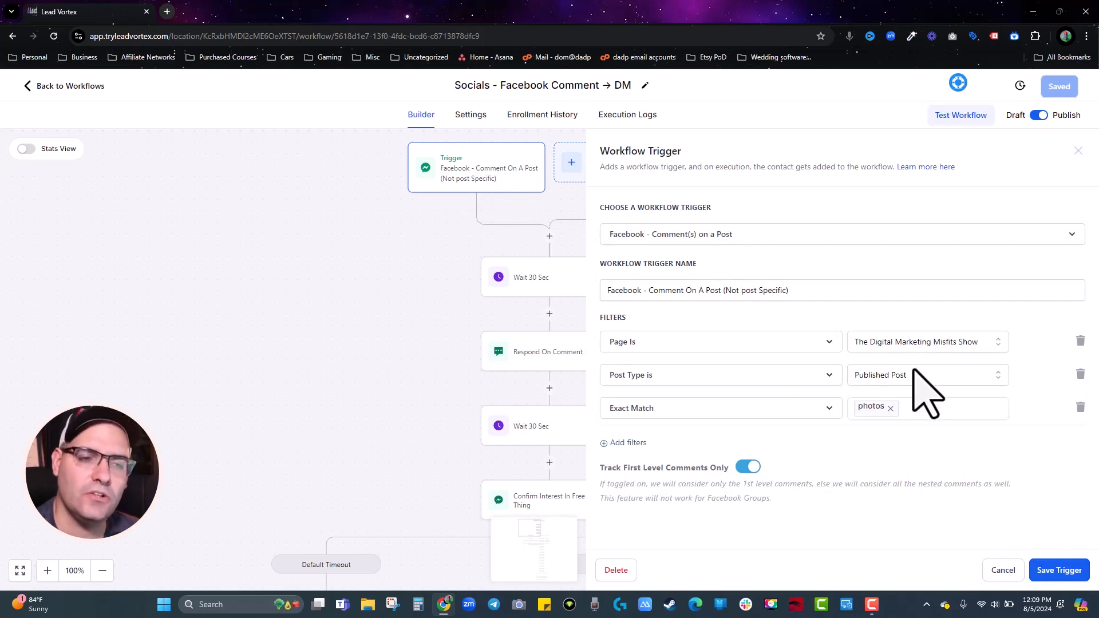
pyautogui.click(916, 401)
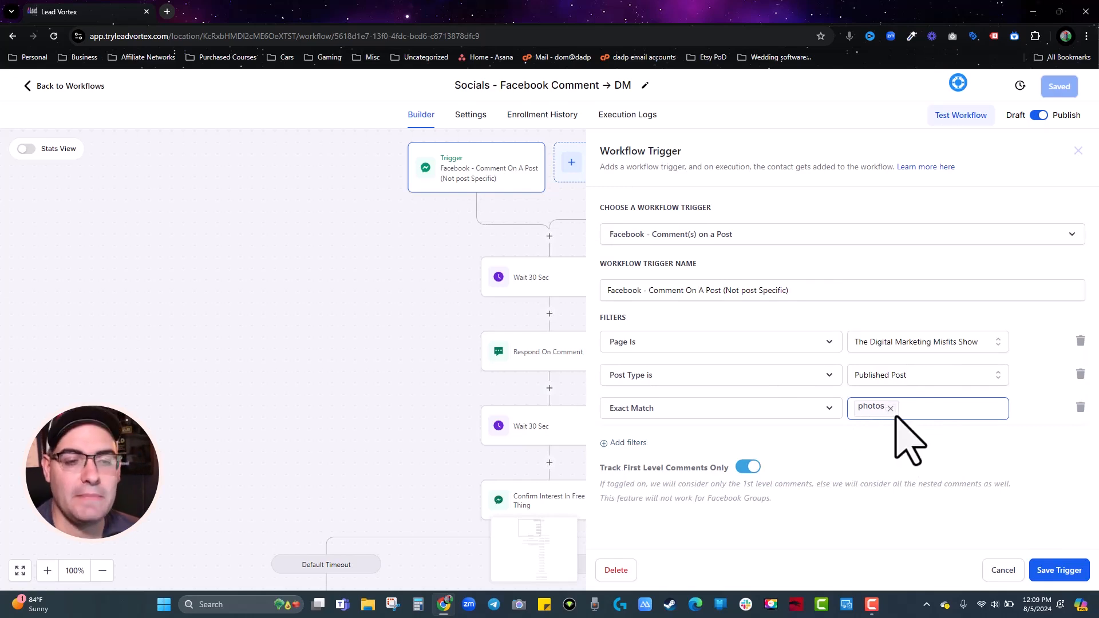
pyautogui.click(952, 483)
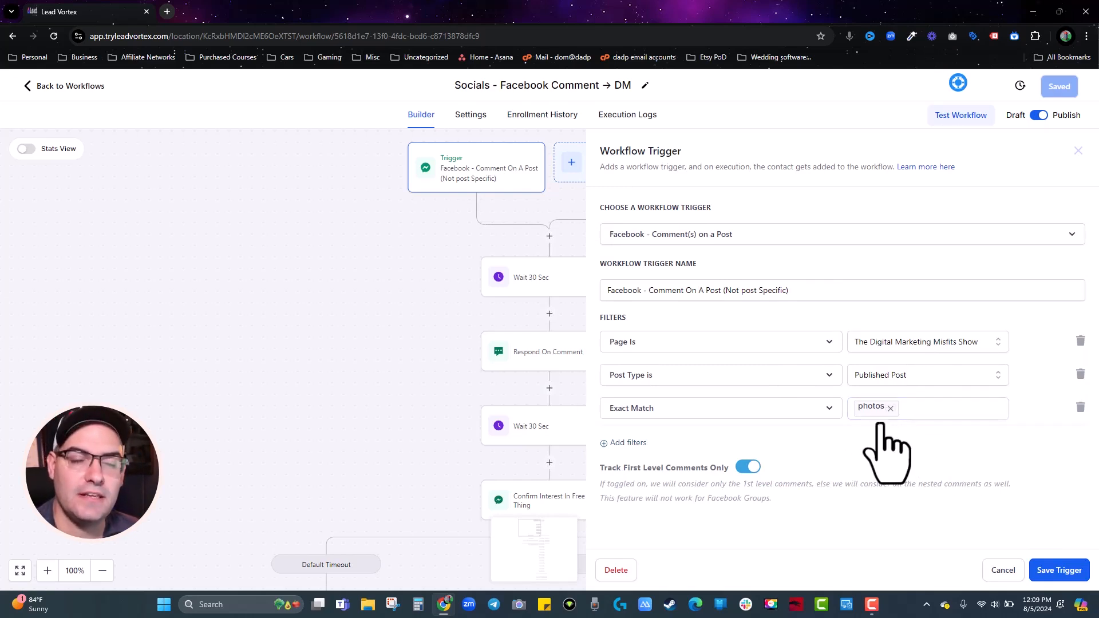
pyautogui.click(996, 570)
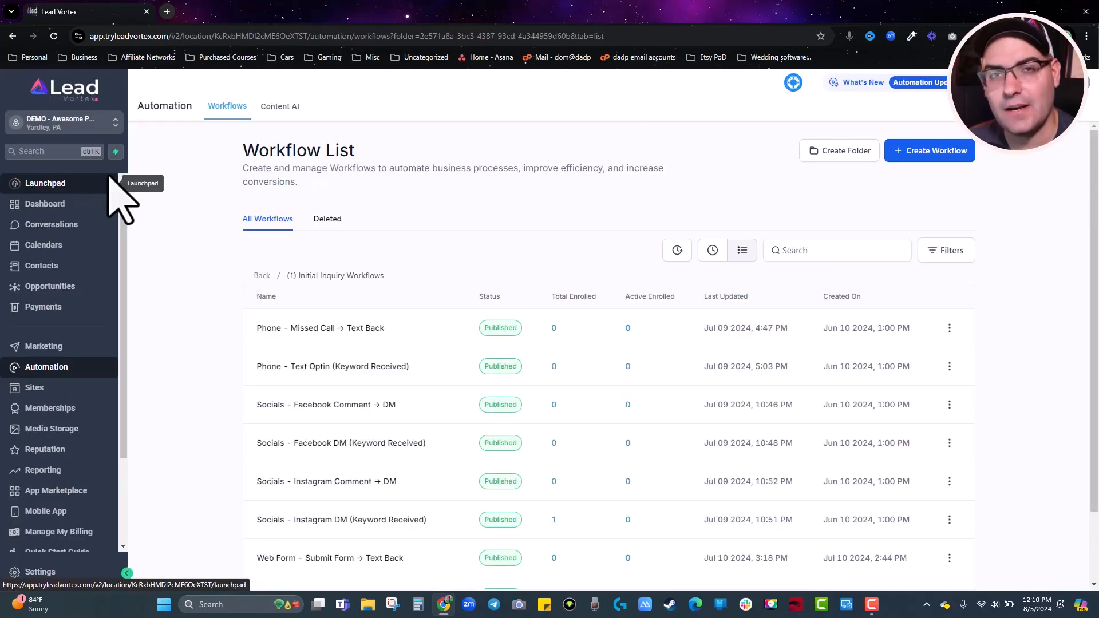
pyautogui.click(33, 388)
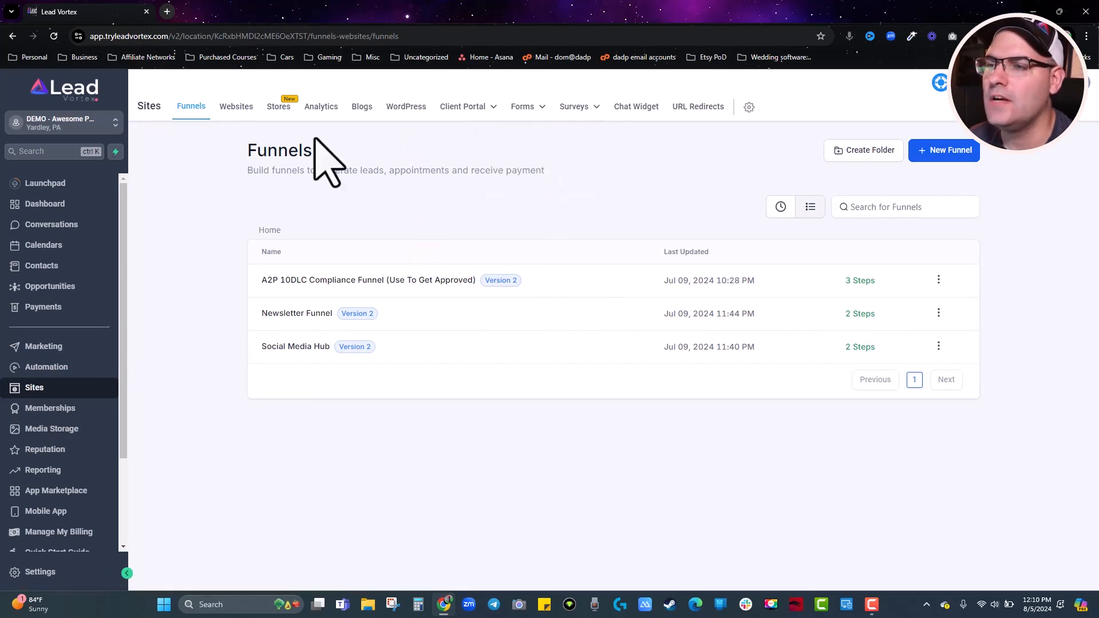
# Open the Newsletter Optin form from the Forms list for editing.
pyautogui.moveTo(477, 113)
pyautogui.moveTo(526, 112)
pyautogui.click(508, 132)
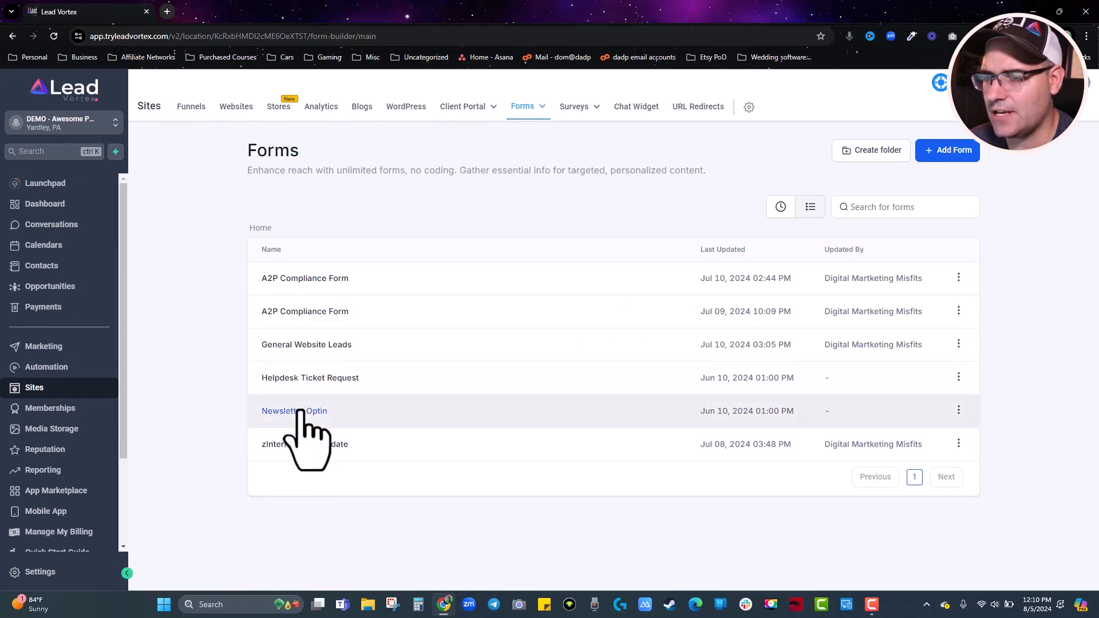
pyautogui.click(298, 411)
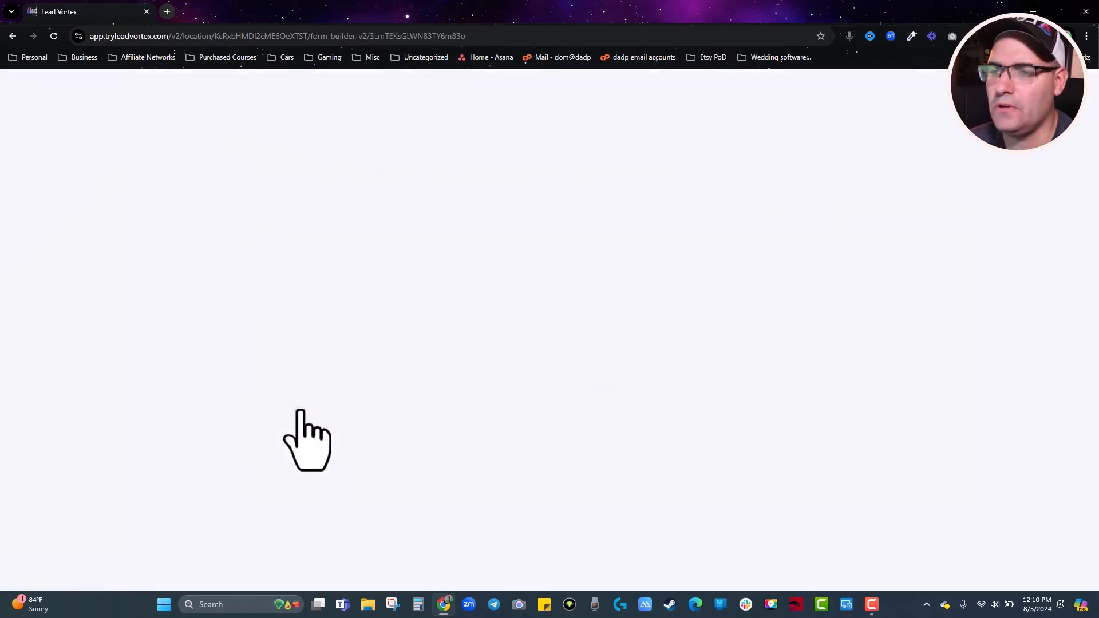
# Add then delete Full Name and Last Name fields, leaving First Name, Email and Subscribe.
pyautogui.click(19, 111)
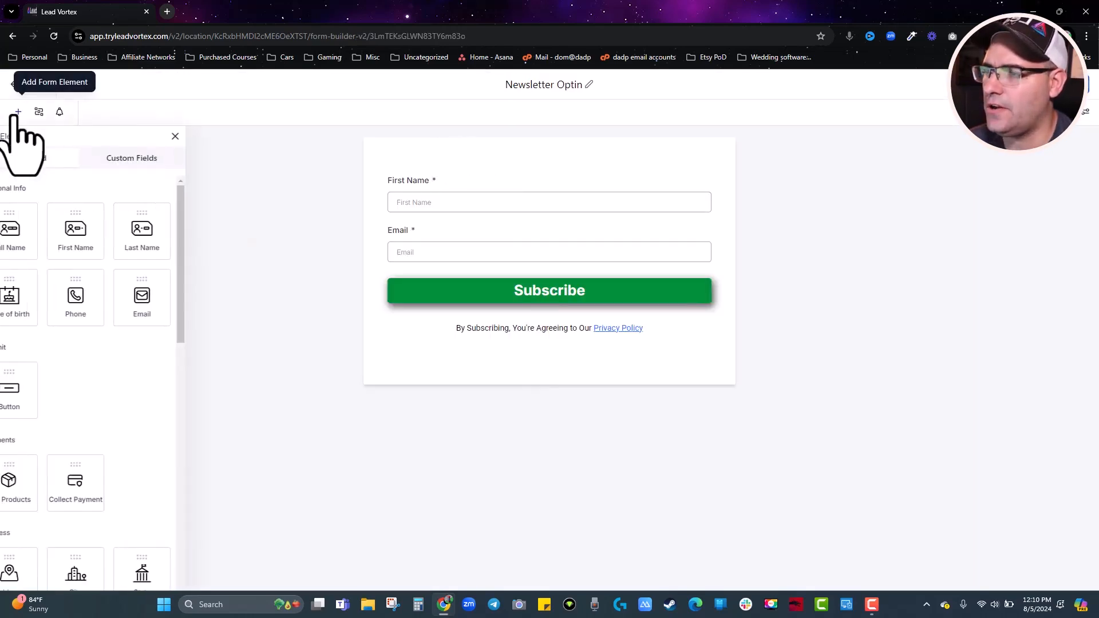
pyautogui.moveTo(23, 238); pyautogui.dragTo(486, 229)
pyautogui.moveTo(166, 231); pyautogui.dragTo(432, 238)
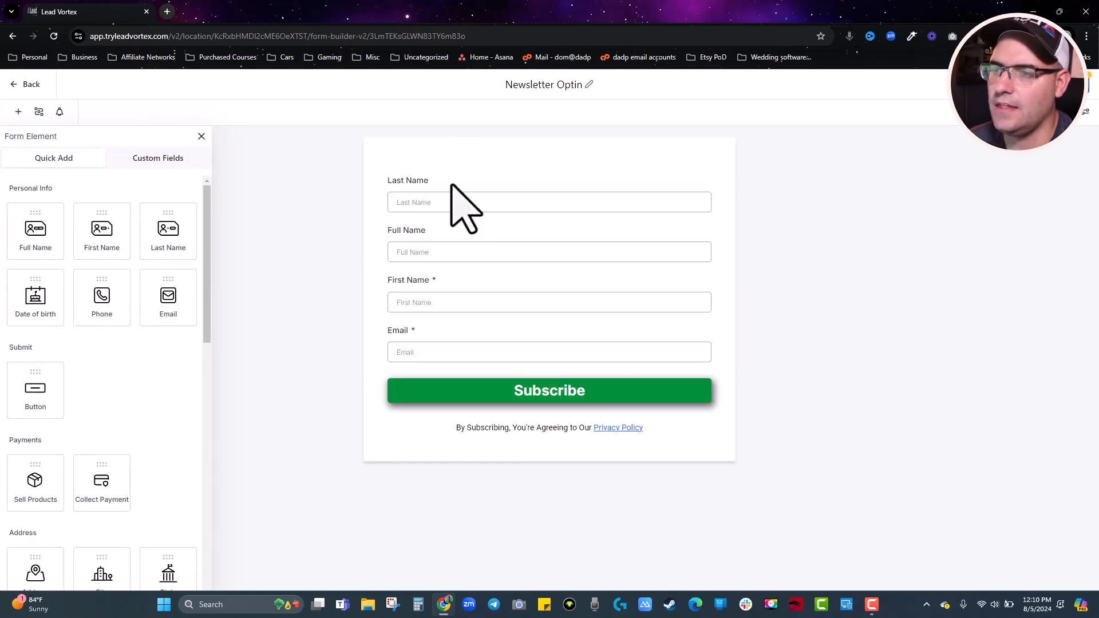
pyautogui.scroll(-5, 103, 297)
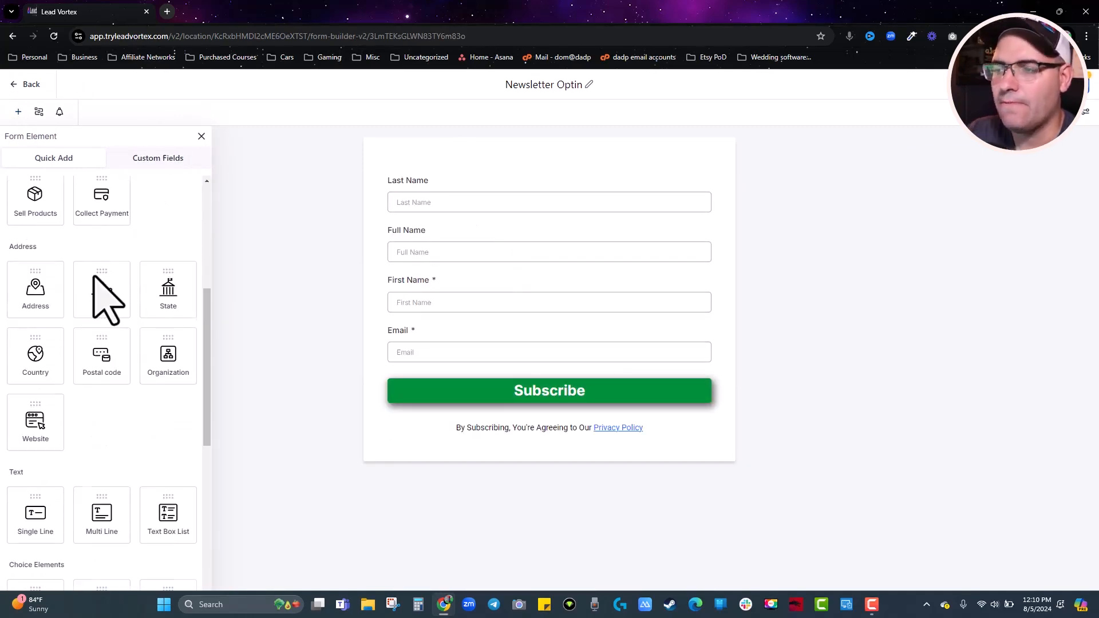
pyautogui.click(581, 201)
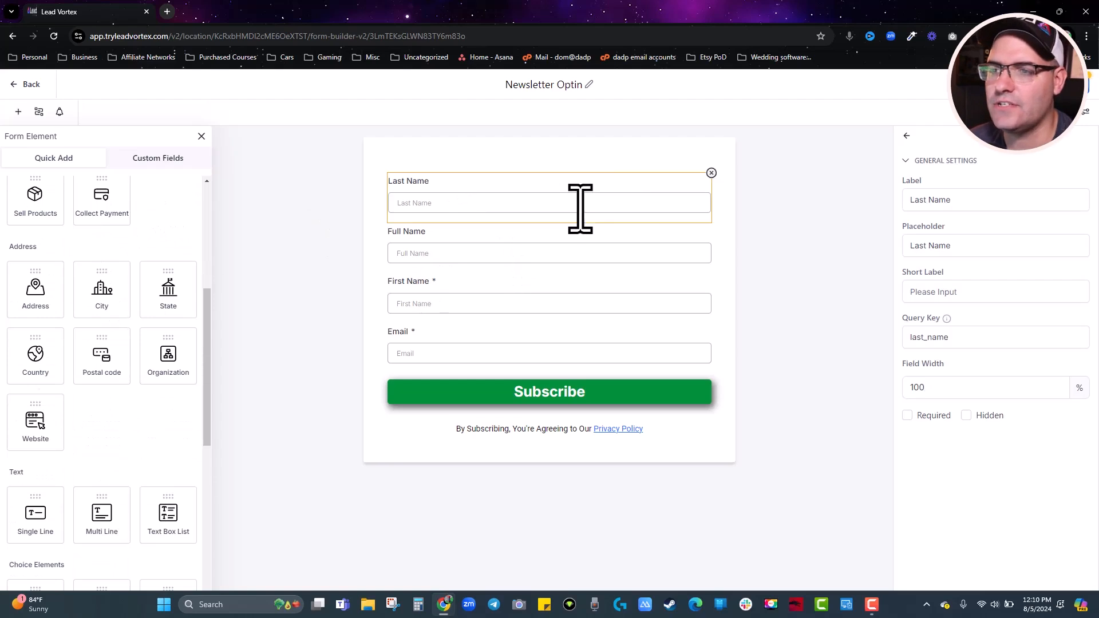
pyautogui.click(709, 173)
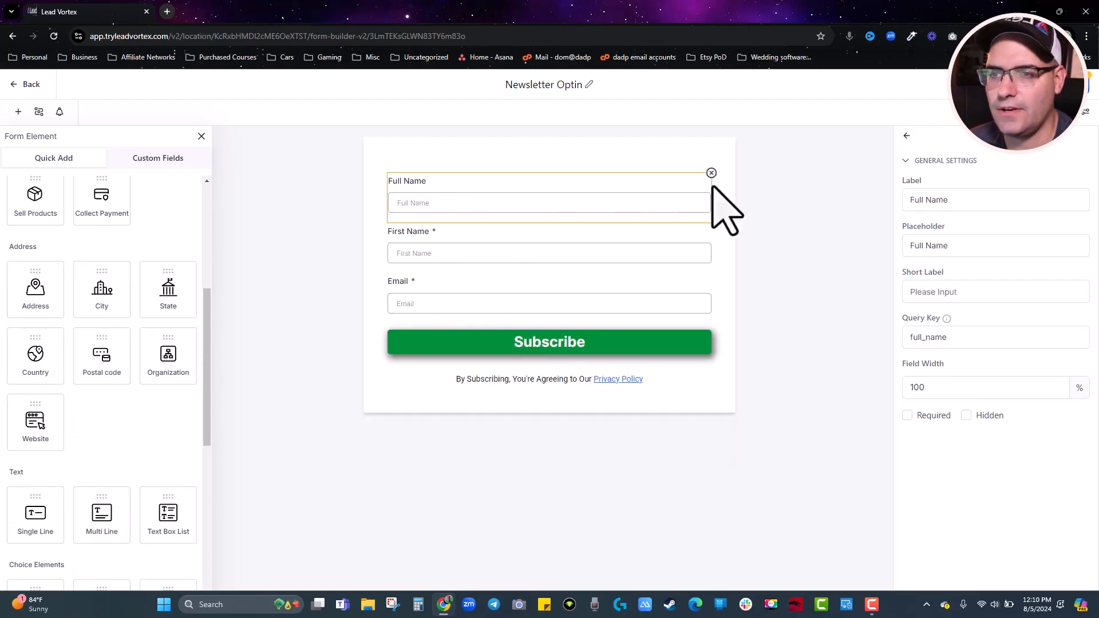
pyautogui.click(710, 173)
pyautogui.click(511, 290)
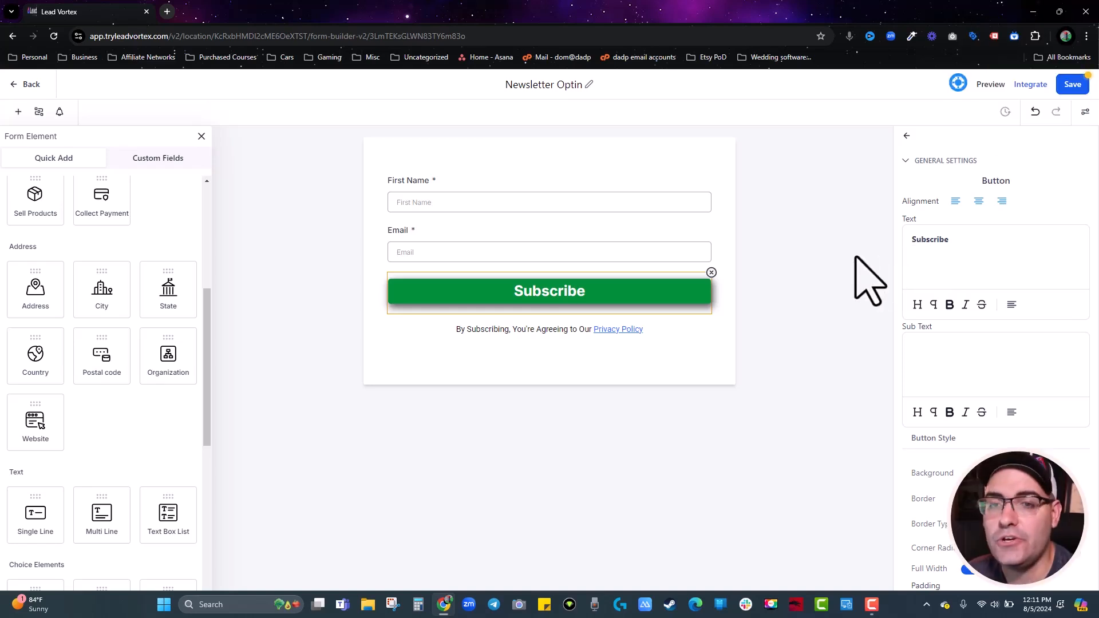
# Copy the Newsletter Optin form's inline embed code via Integrate and return to the Forms list.
pyautogui.click(1029, 90)
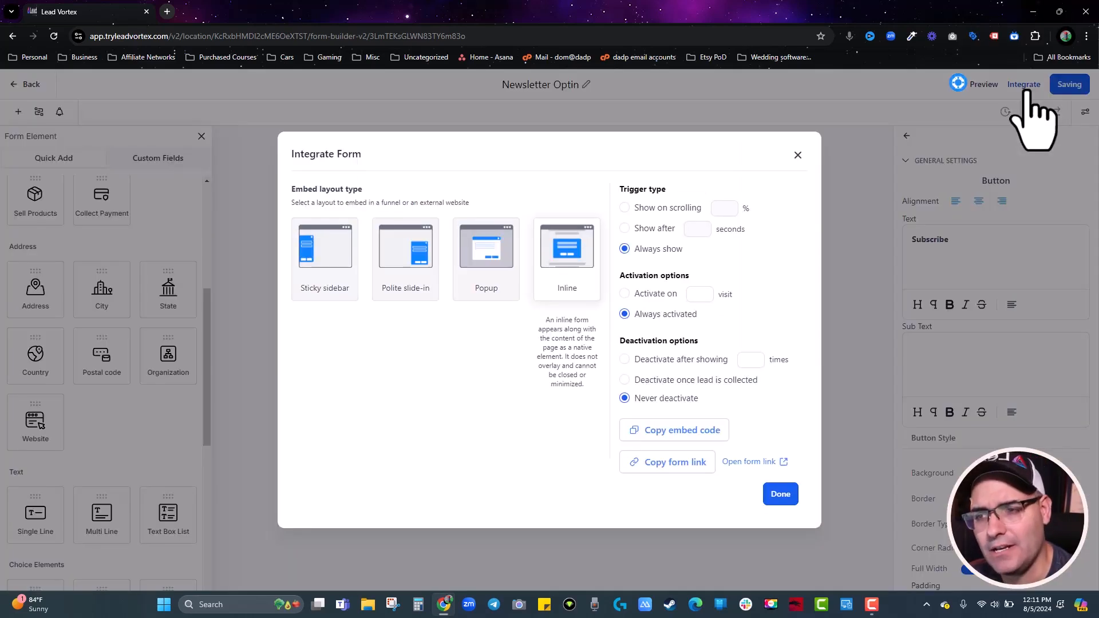
pyautogui.click(676, 434)
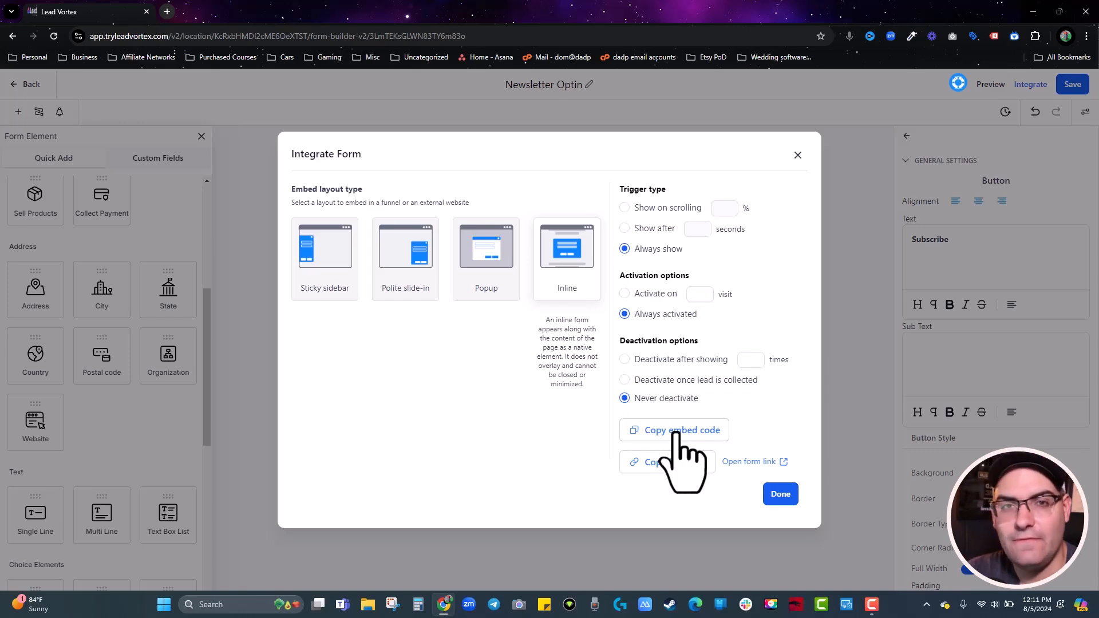
pyautogui.click(675, 432)
pyautogui.click(29, 86)
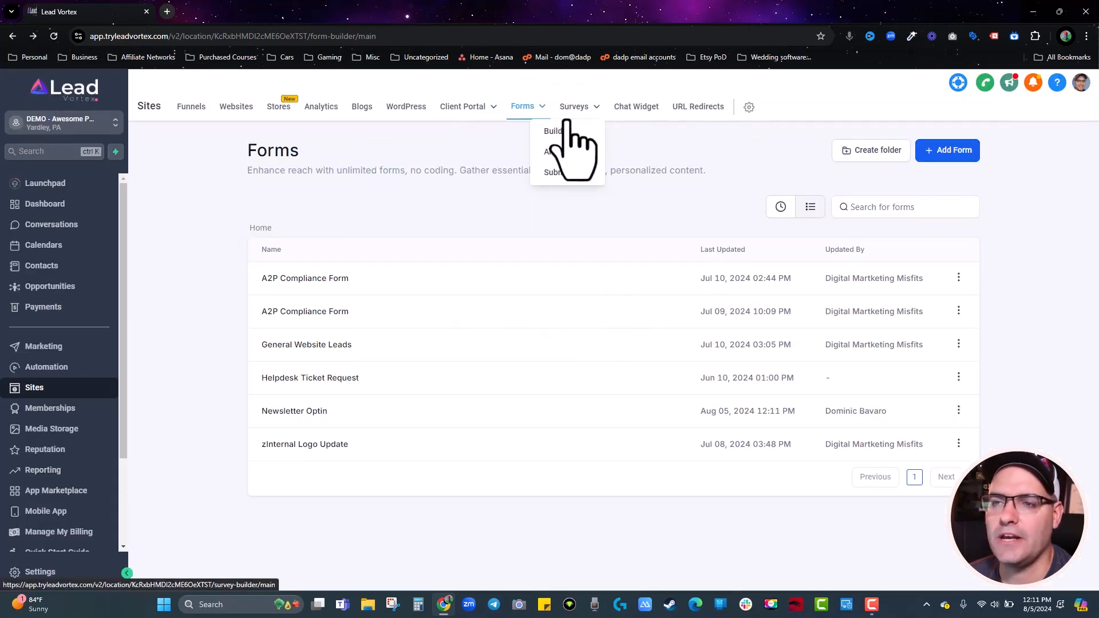
# Open Surveys and preview the Marketing Agency template via Add Survey > Choose from Template.
pyautogui.click(558, 136)
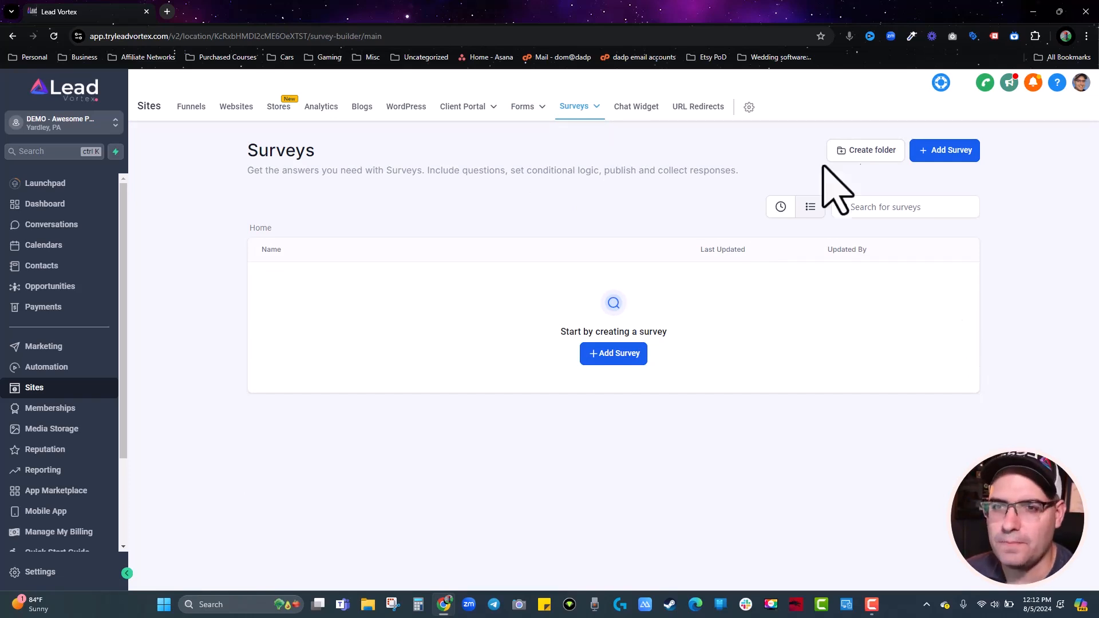
pyautogui.moveTo(567, 115)
pyautogui.click(939, 151)
pyautogui.click(939, 124)
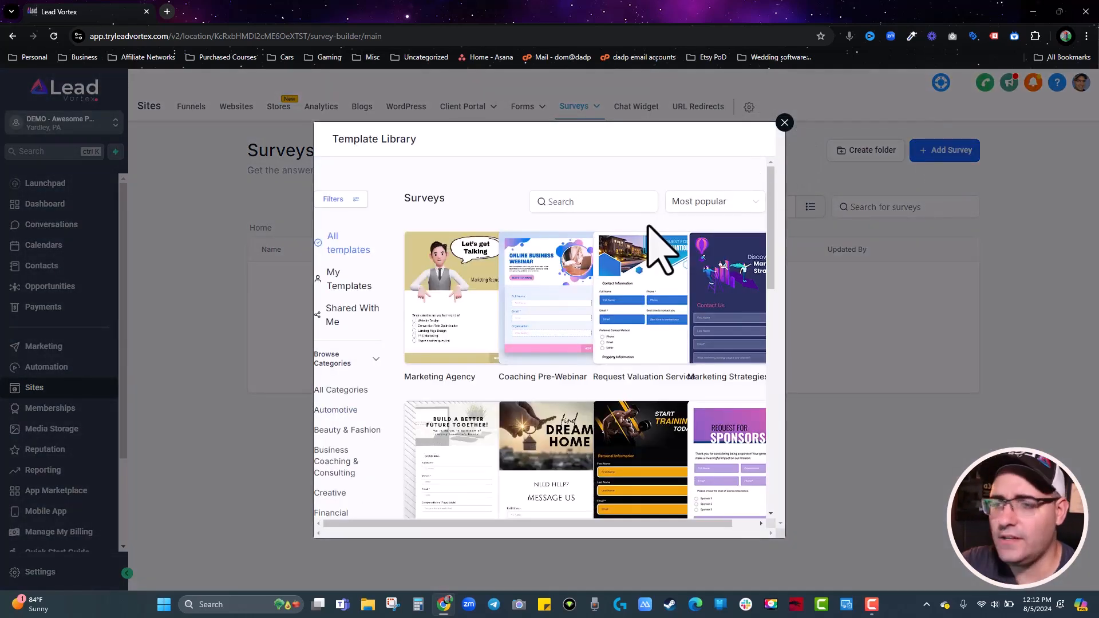
pyautogui.click(455, 302)
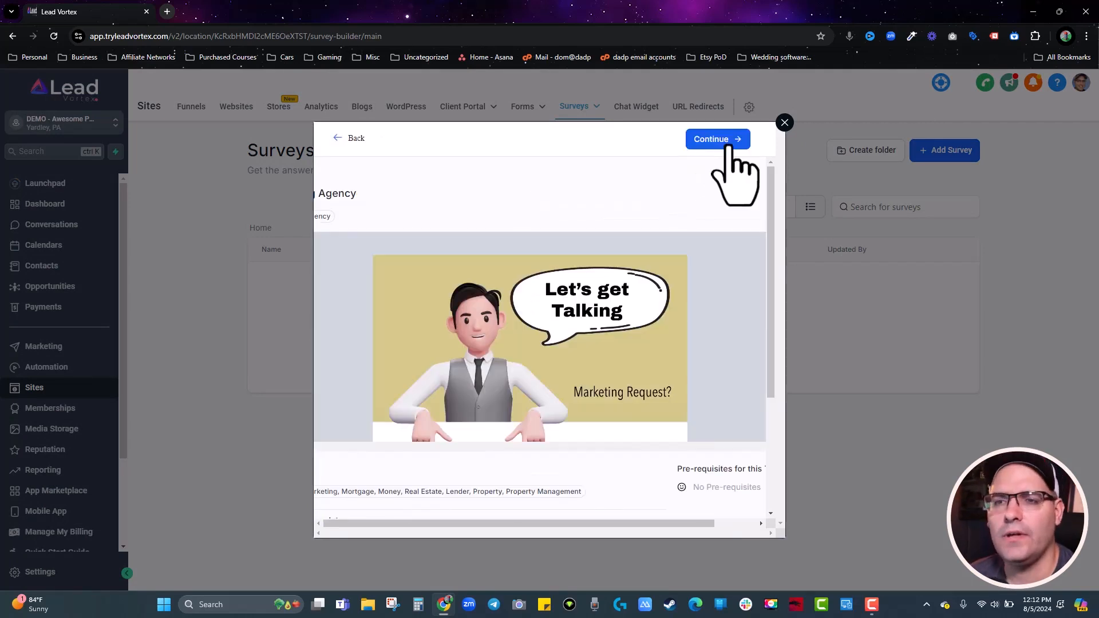
# Add the Marketing Agency template as a survey and review the 'What solution are you interested in?' question and later slides.
pyautogui.click(725, 148)
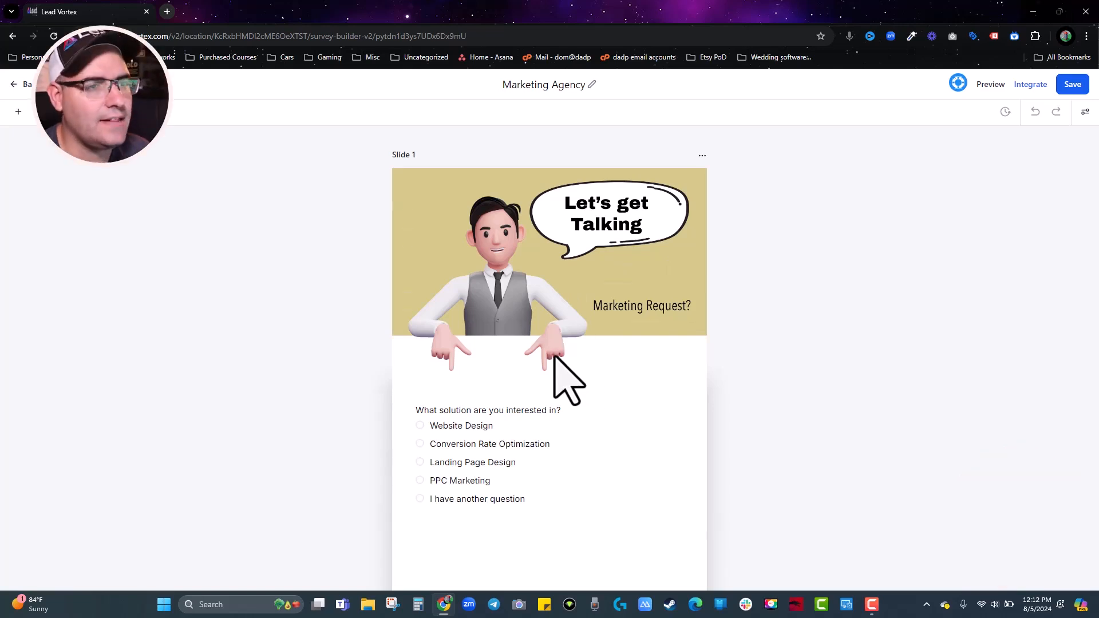
pyautogui.scroll(-2, 523, 314)
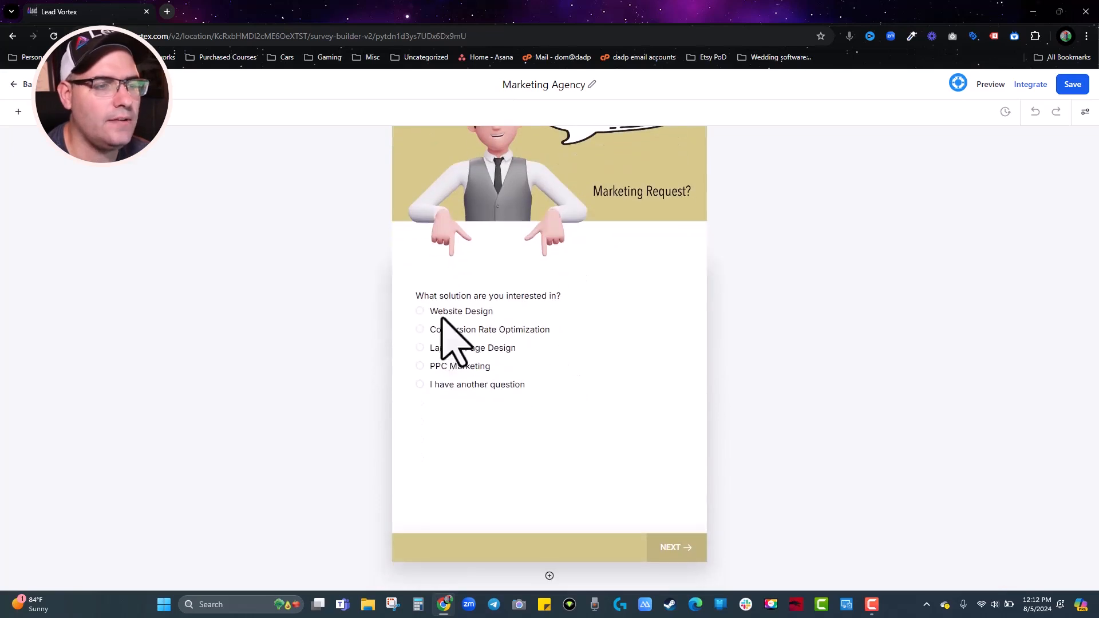
pyautogui.click(423, 364)
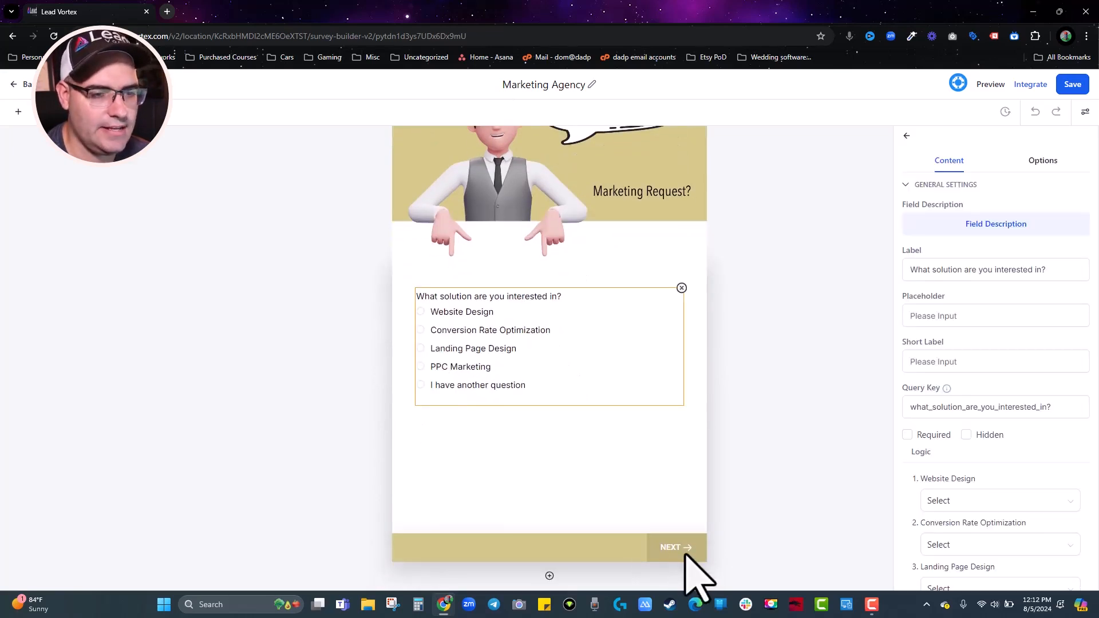
pyautogui.scroll(-12, 780, 456)
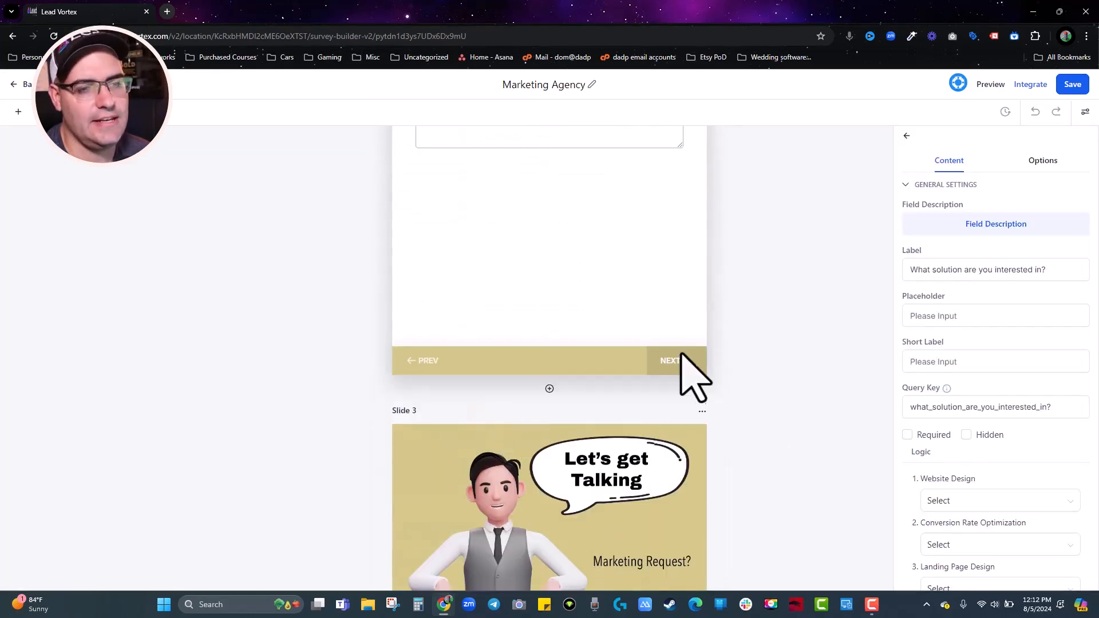
pyautogui.scroll(-4, 692, 381)
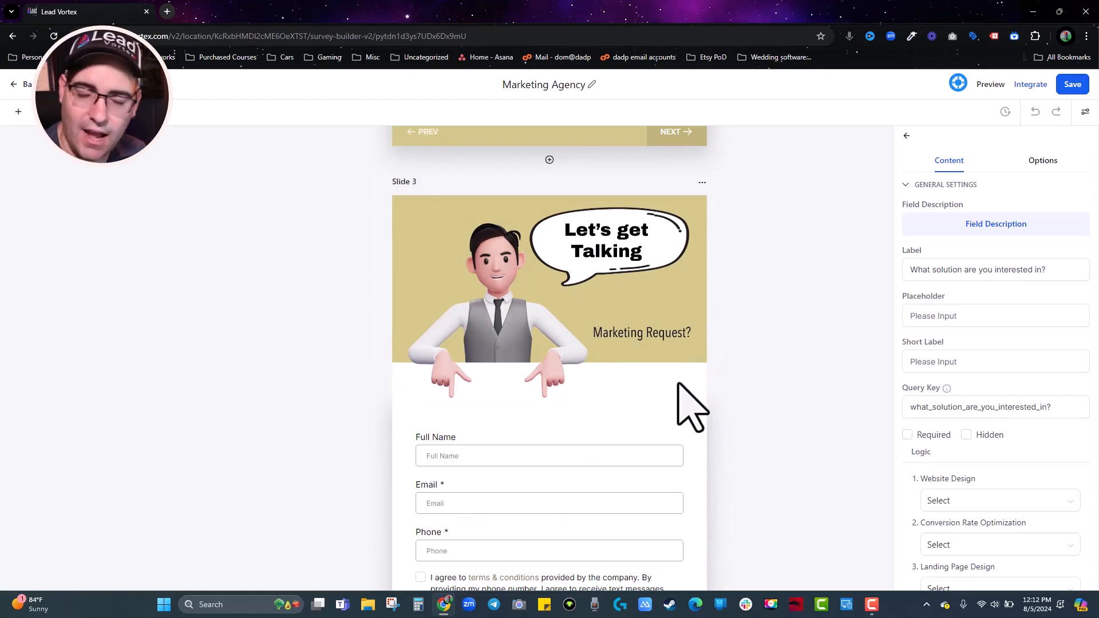
# Select the survey's iframe embed code, then select its share link from the Link tab.
pyautogui.click(1033, 87)
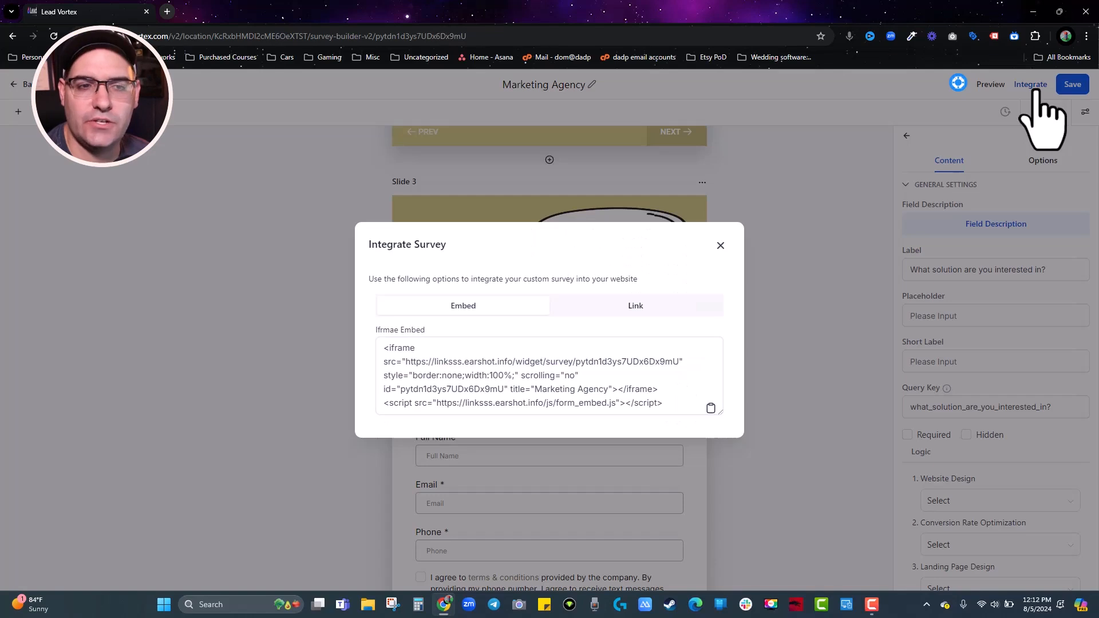
pyautogui.tripleClick(460, 375)
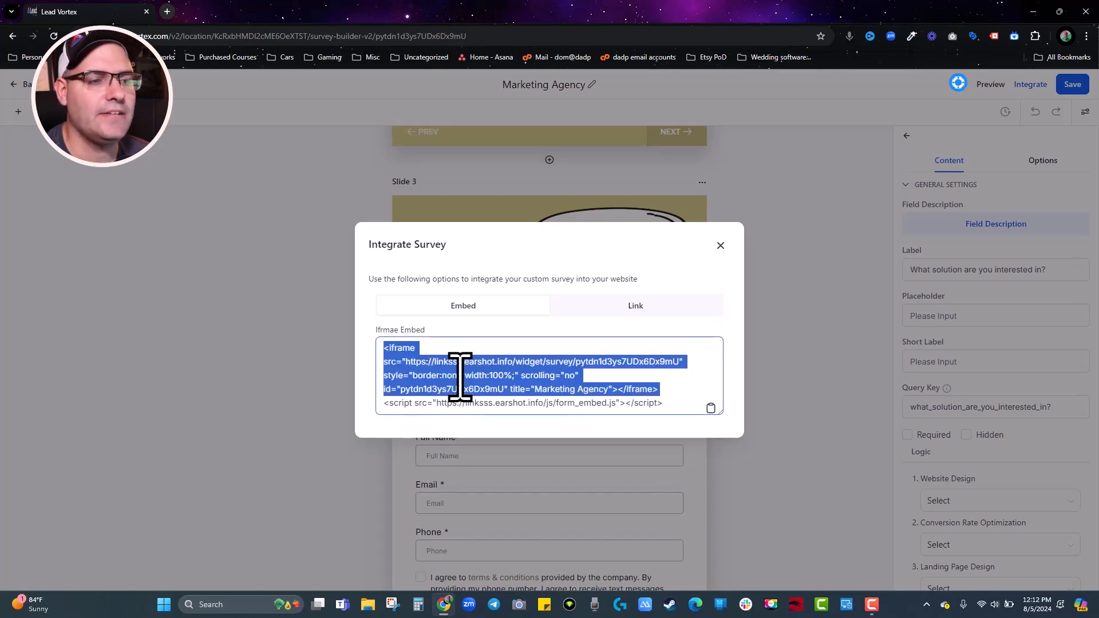
pyautogui.tripleClick(569, 385)
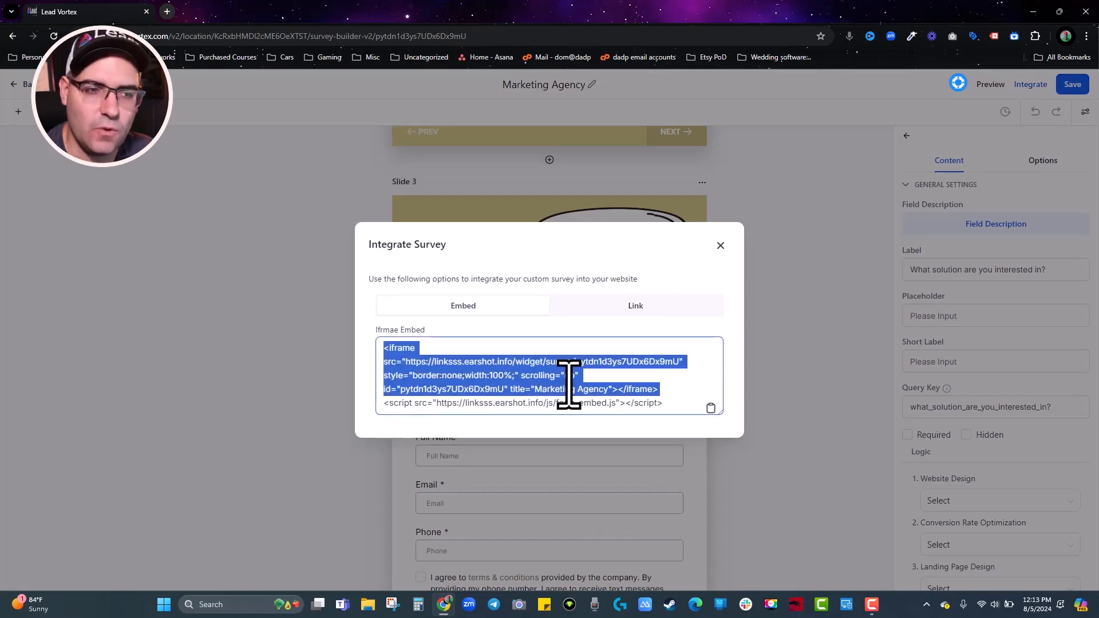
pyautogui.click(647, 306)
pyautogui.tripleClick(527, 375)
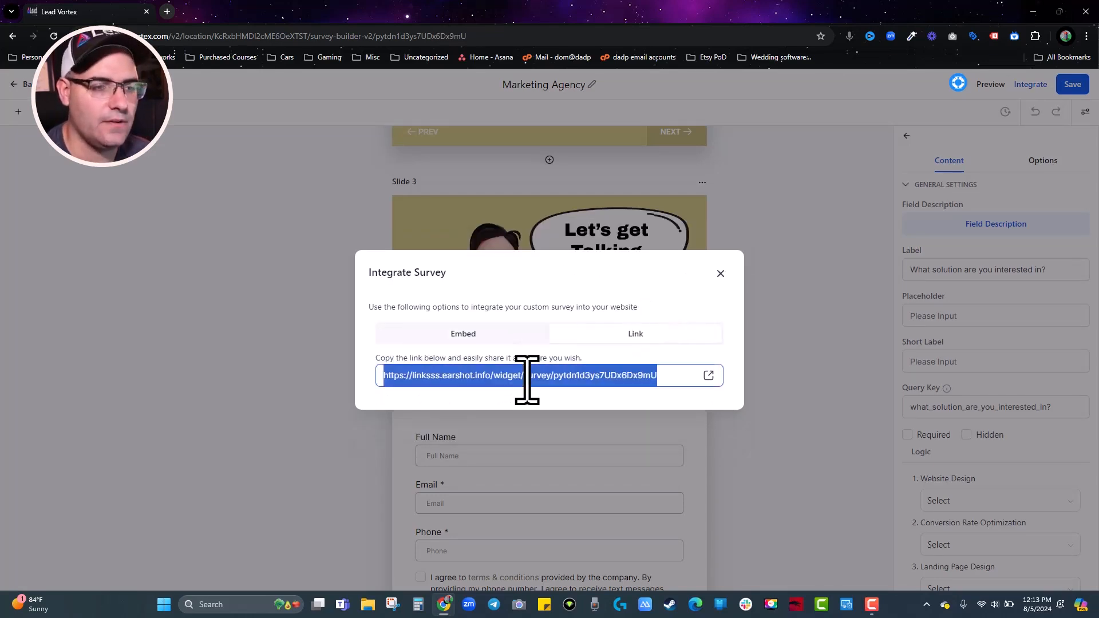
# Load the share link in a new tab and test it with Landing Page Design and message 'afdsg'.
pyautogui.click(167, 11)
pyautogui.hotkey('ctrl', 'v')
pyautogui.press('Return')
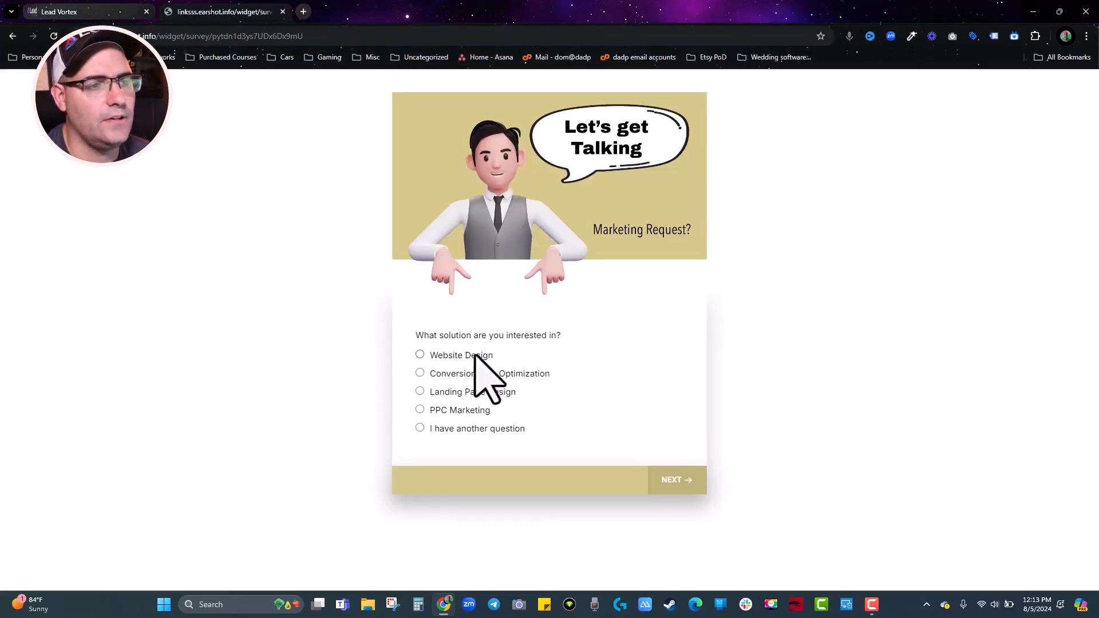
pyautogui.click(427, 392)
pyautogui.click(554, 371)
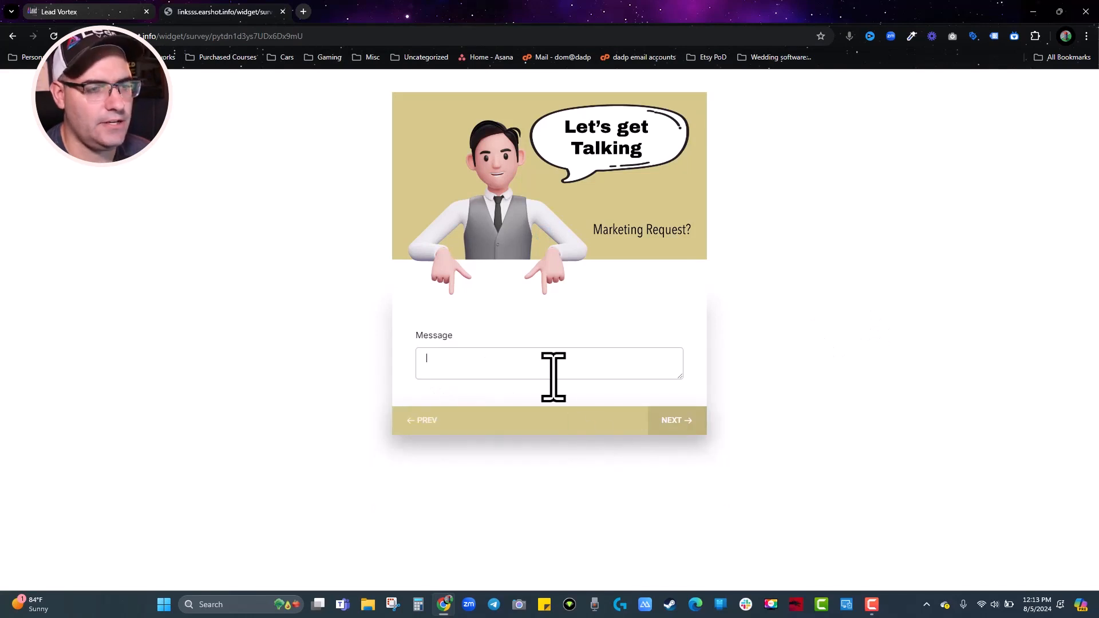
pyautogui.write('afdsg')
pyautogui.click(690, 428)
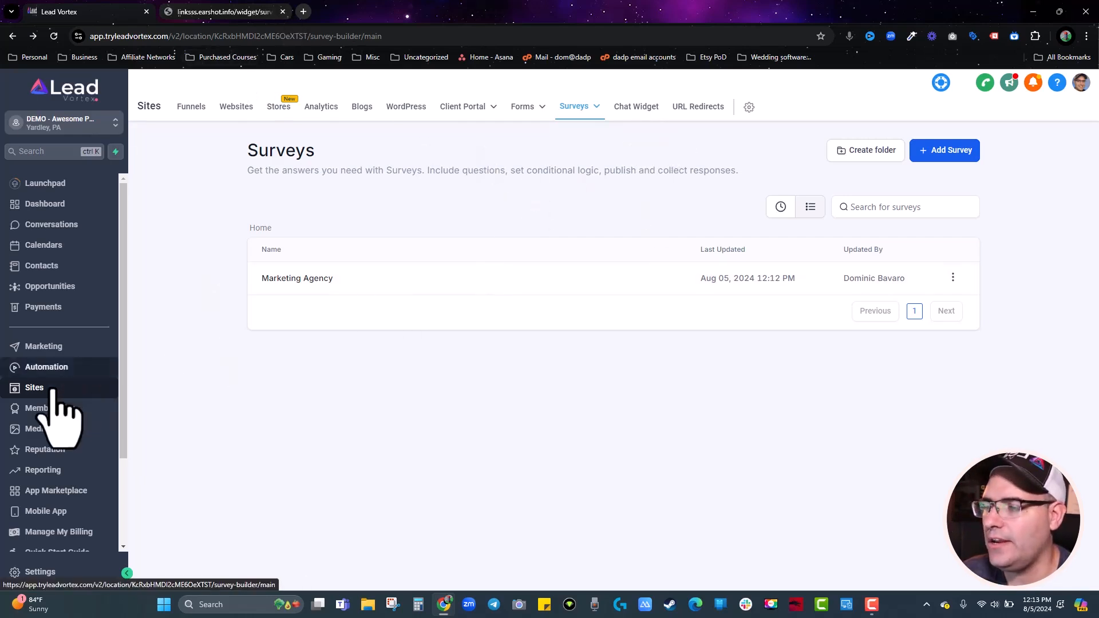
# Start a new widget from the Chat Widget page to see the SMS / Email, Live chat and WhatsApp options.
pyautogui.click(629, 106)
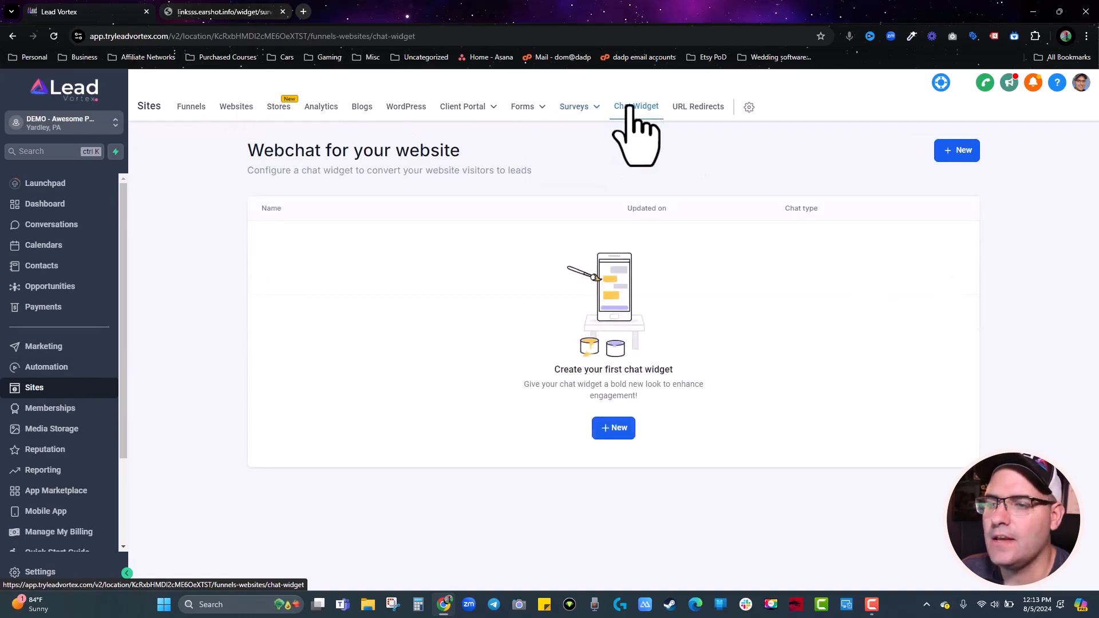
pyautogui.click(611, 427)
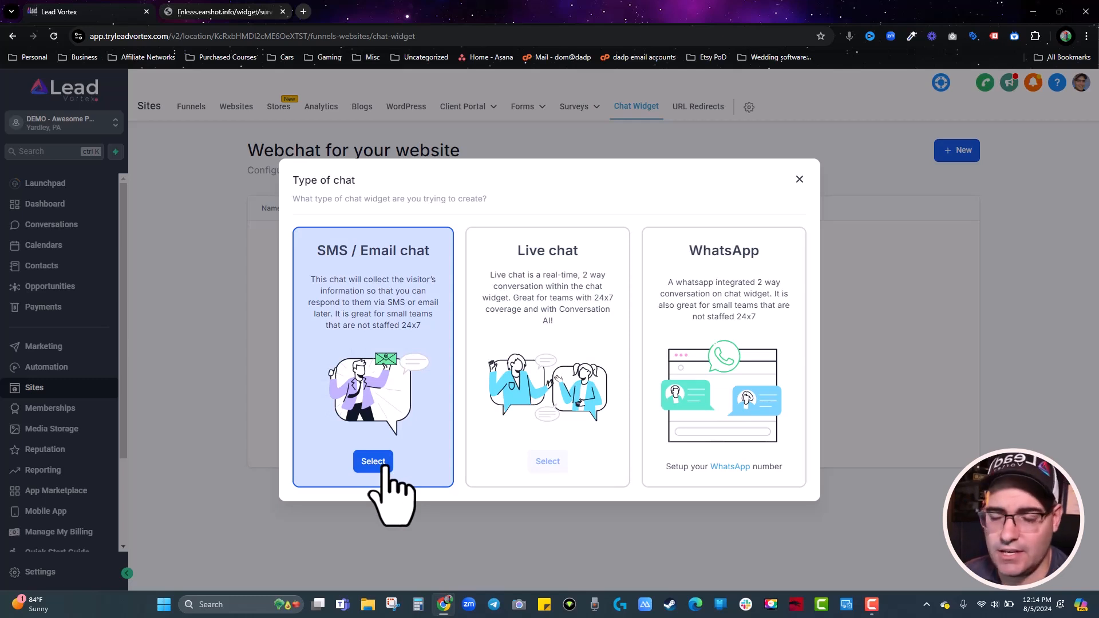
# Choose the SMS / Email chat type and keep the chat prompt style with avatar.
pyautogui.click(381, 465)
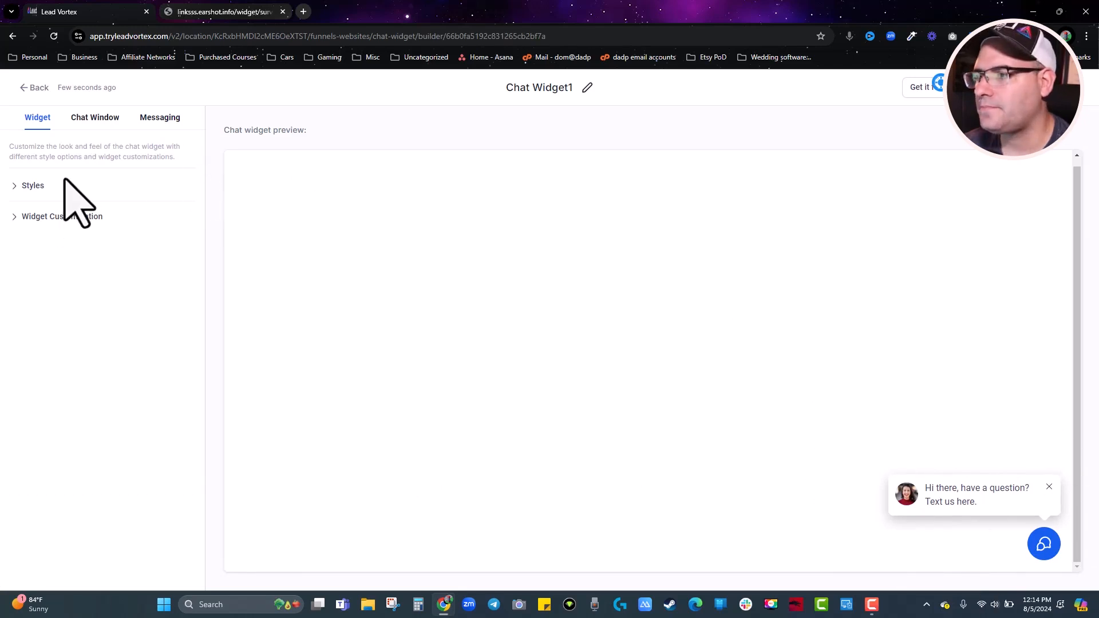
pyautogui.click(34, 186)
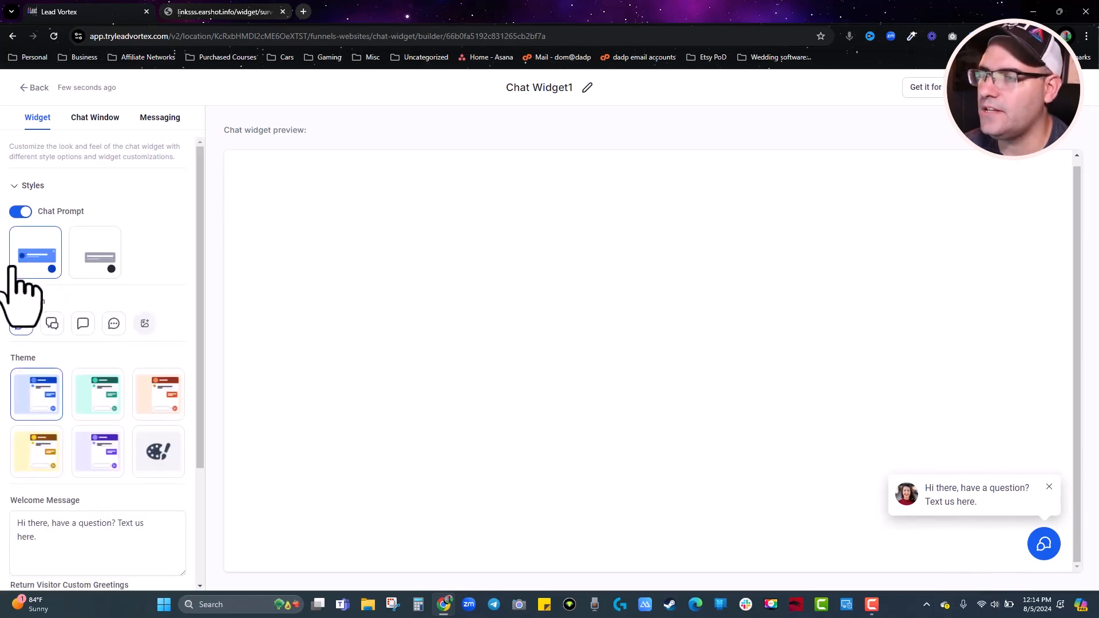
pyautogui.click(99, 258)
pyautogui.click(46, 257)
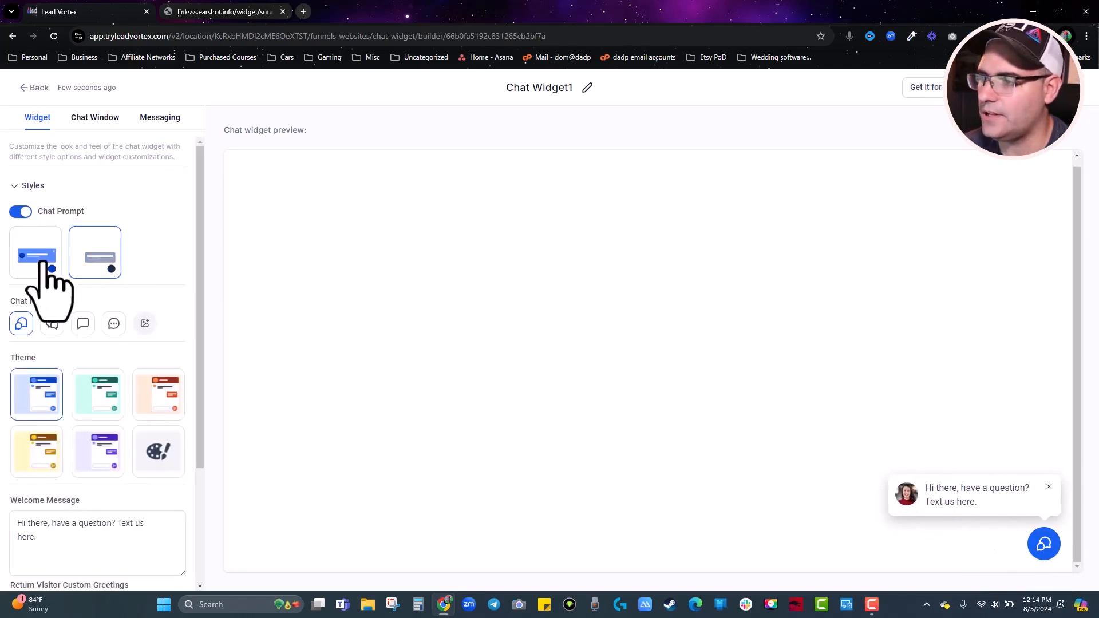
pyautogui.scroll(-3, 74, 390)
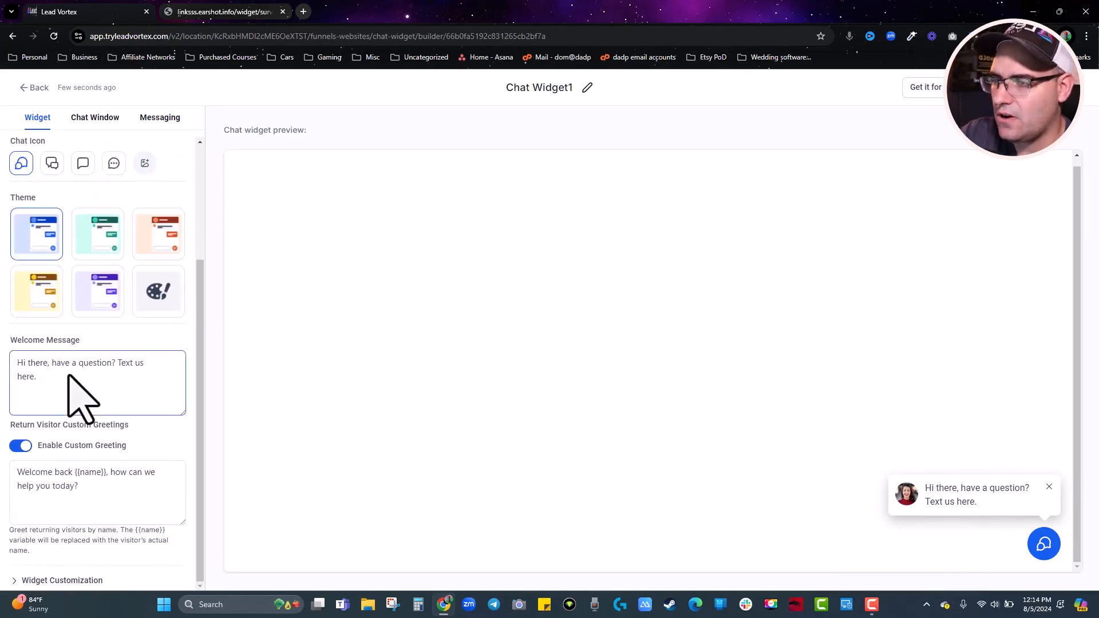
# Save Chat Widget1 from its Chat Window settings and bring up its embed code.
pyautogui.click(93, 118)
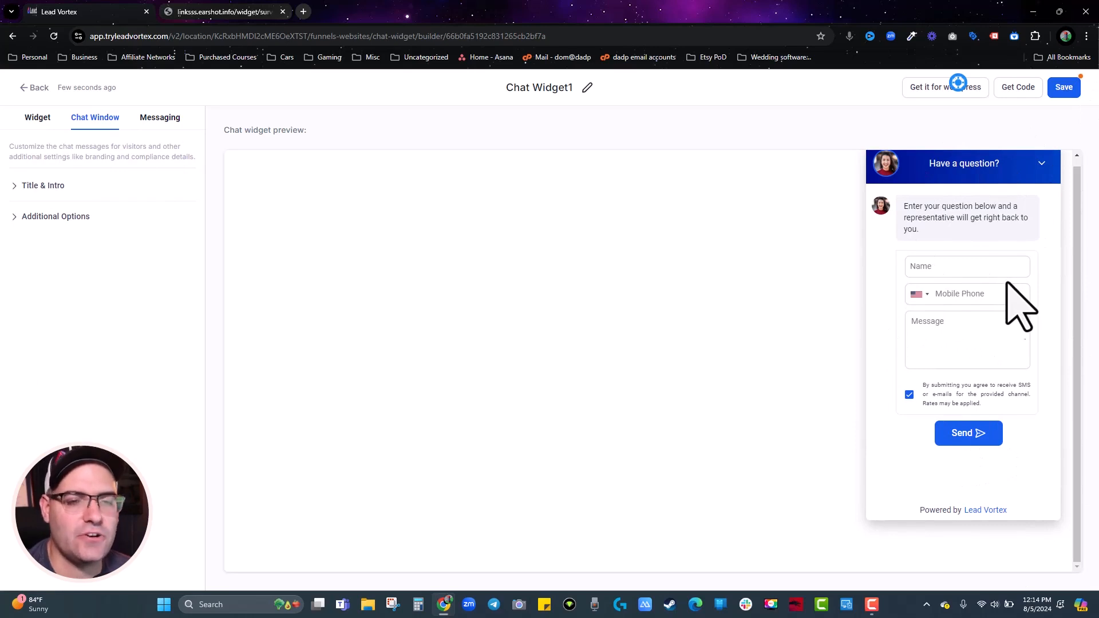
pyautogui.click(1069, 91)
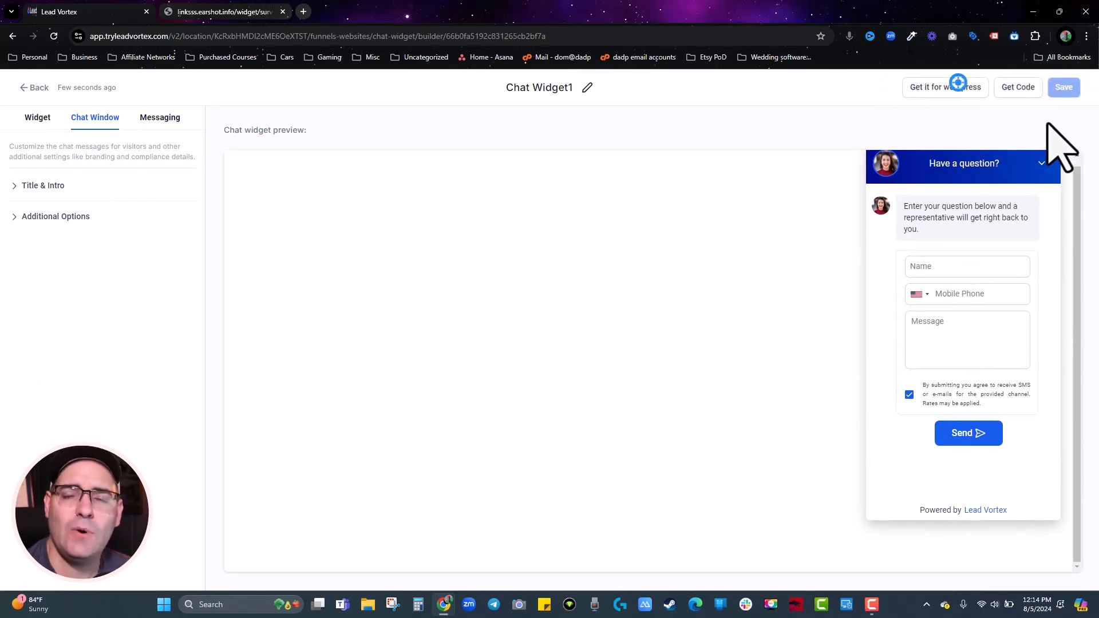
pyautogui.click(1027, 88)
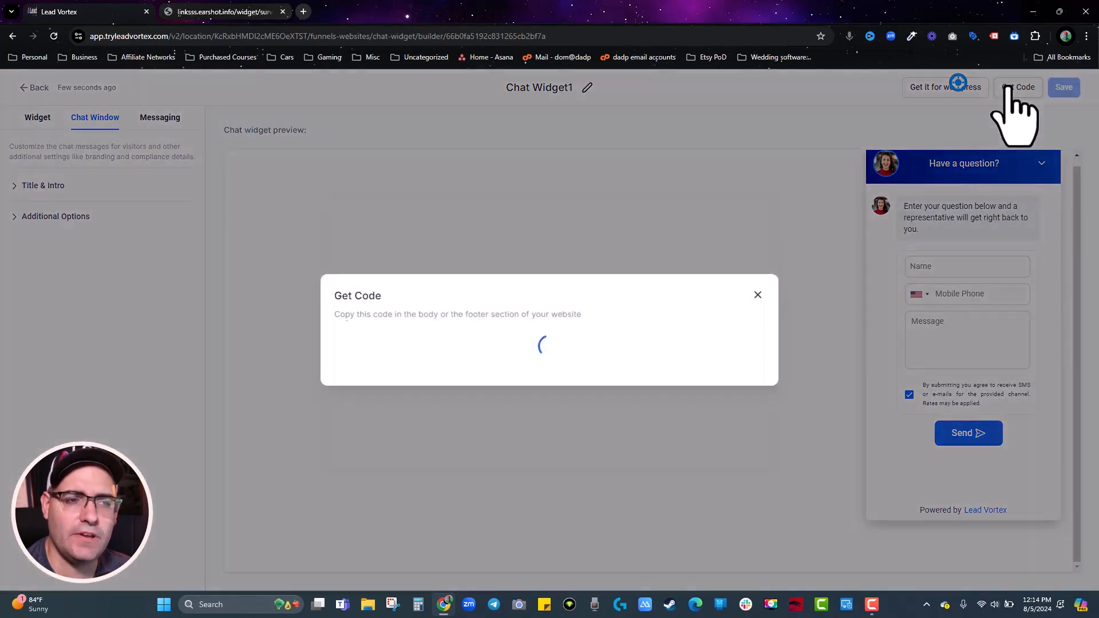
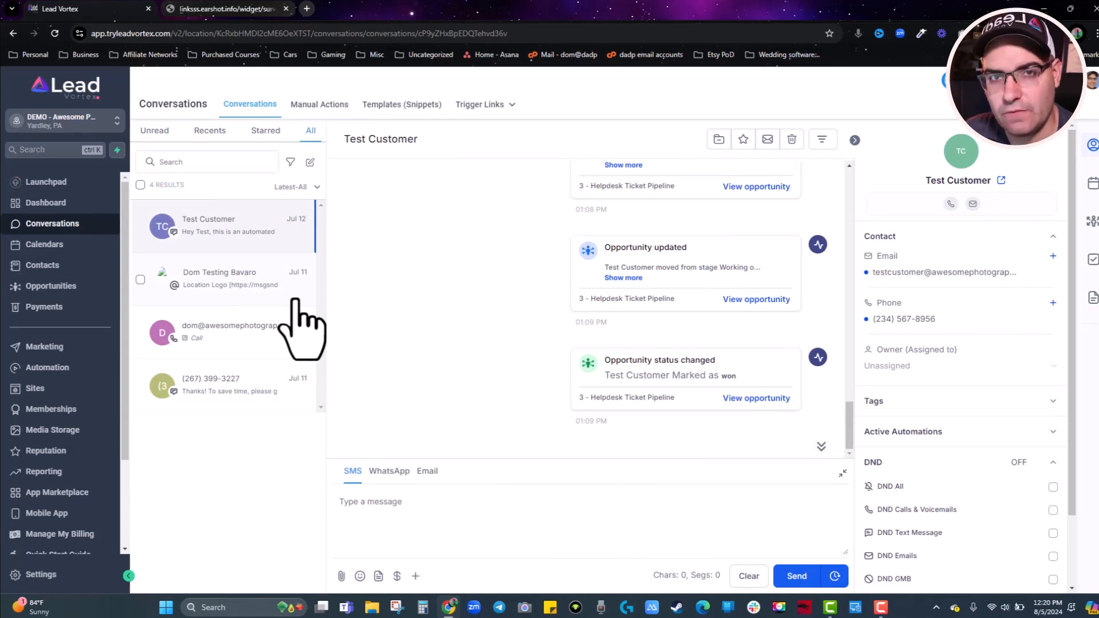
# Go to Sites and open the Newsletter Funnel, with its Newsletter Optin and Confirmation steps.
pyautogui.click(34, 388)
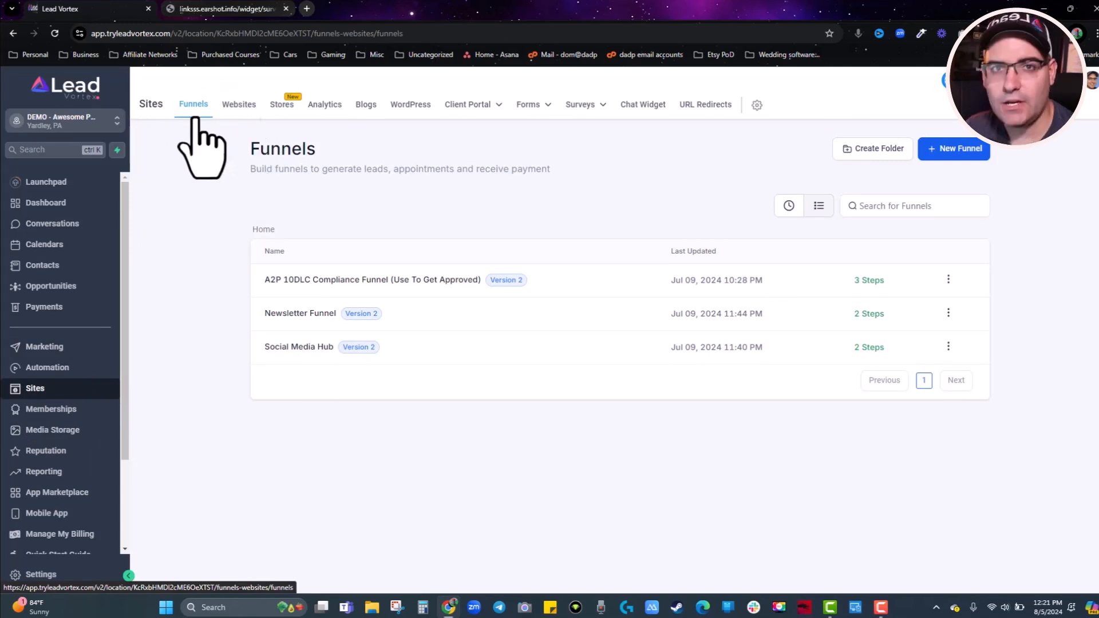
pyautogui.click(301, 313)
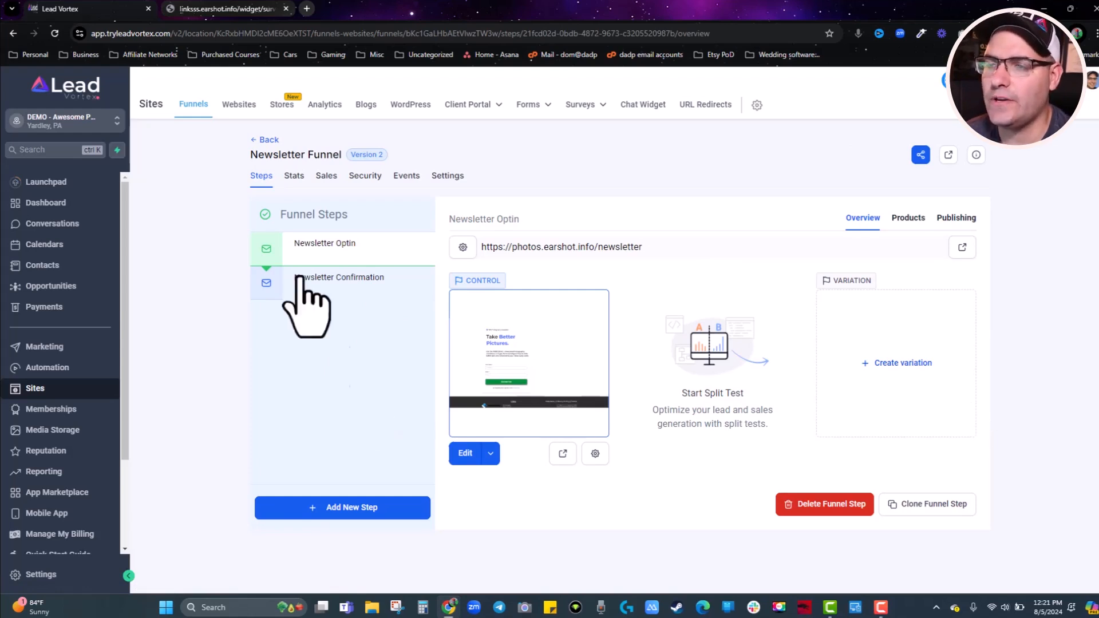
# Set the Newsletter Funnel's chat widget to Chat Widget1 in its settings and save.
pyautogui.click(445, 176)
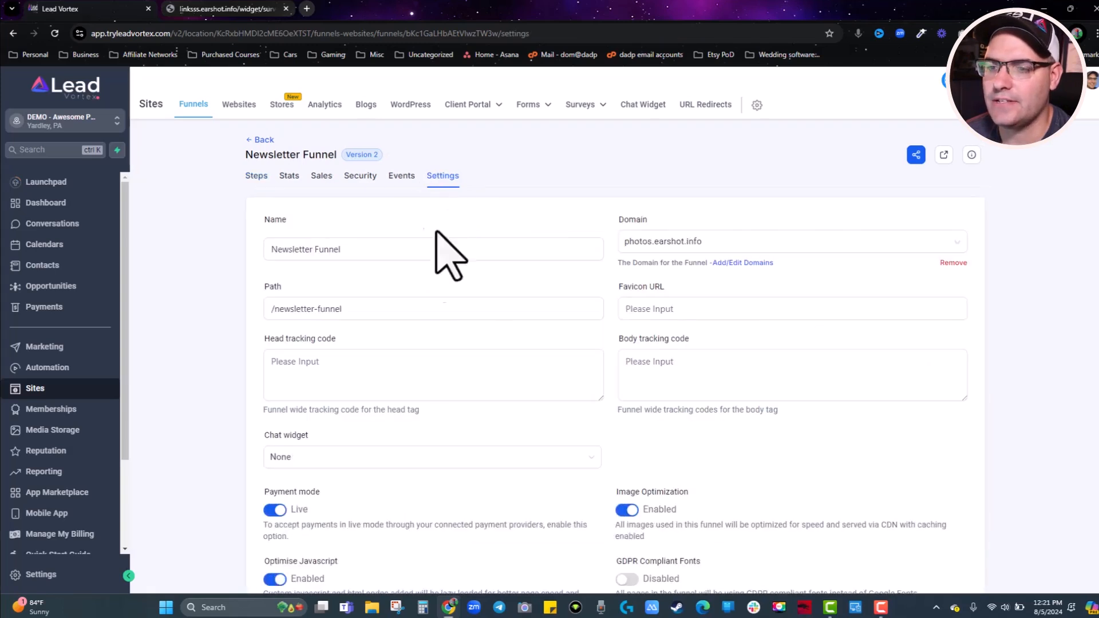
pyautogui.scroll(-3, 503, 364)
pyautogui.click(289, 345)
pyautogui.click(296, 390)
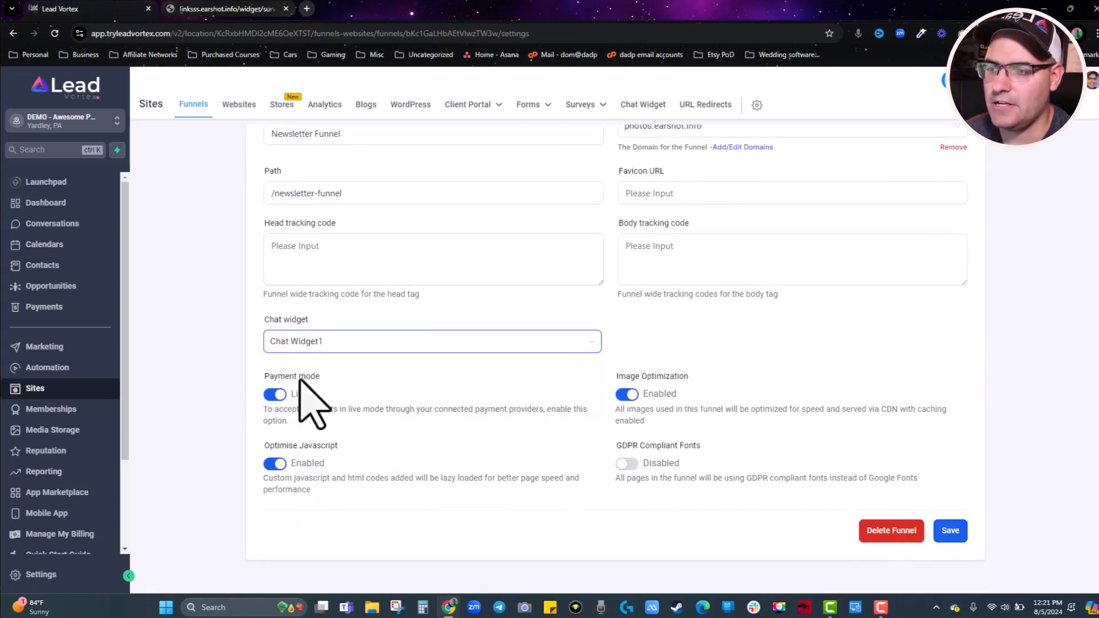
pyautogui.click(943, 530)
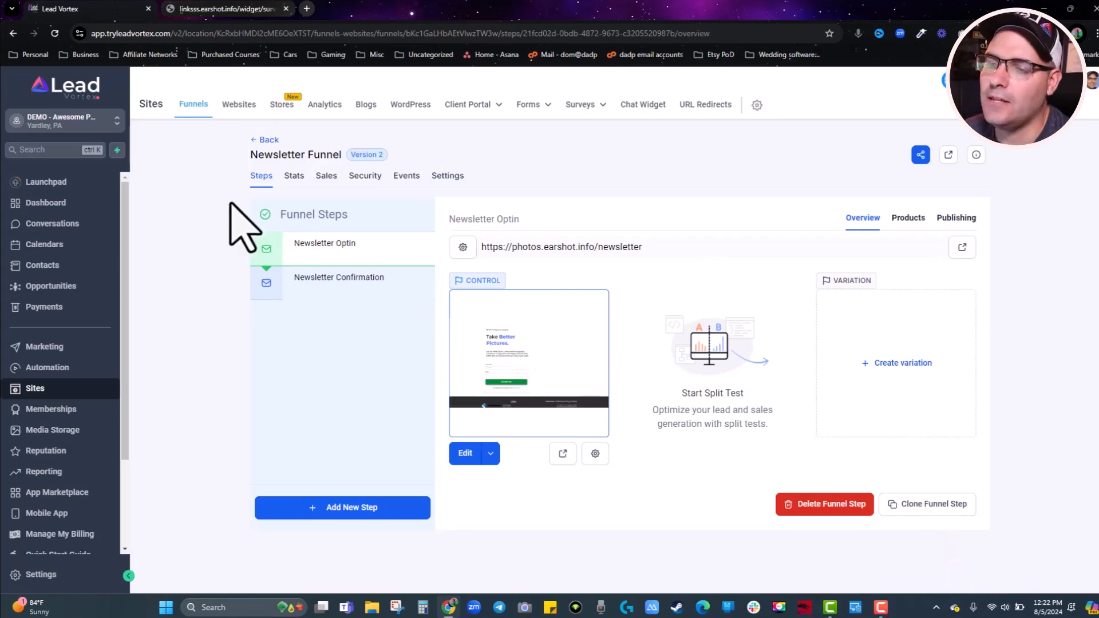
# On the Newsletter Optin page, add a form element with the Newsletter Optin form and delete the duplicate.
pyautogui.click(465, 453)
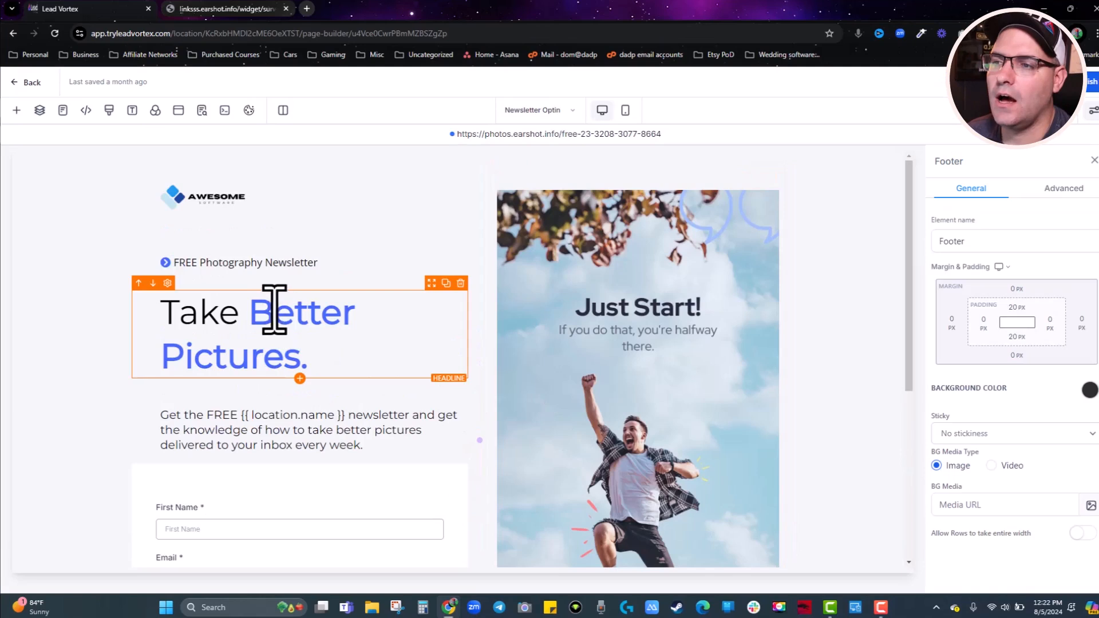
pyautogui.scroll(-4, 266, 301)
pyautogui.click(225, 293)
pyautogui.click(17, 111)
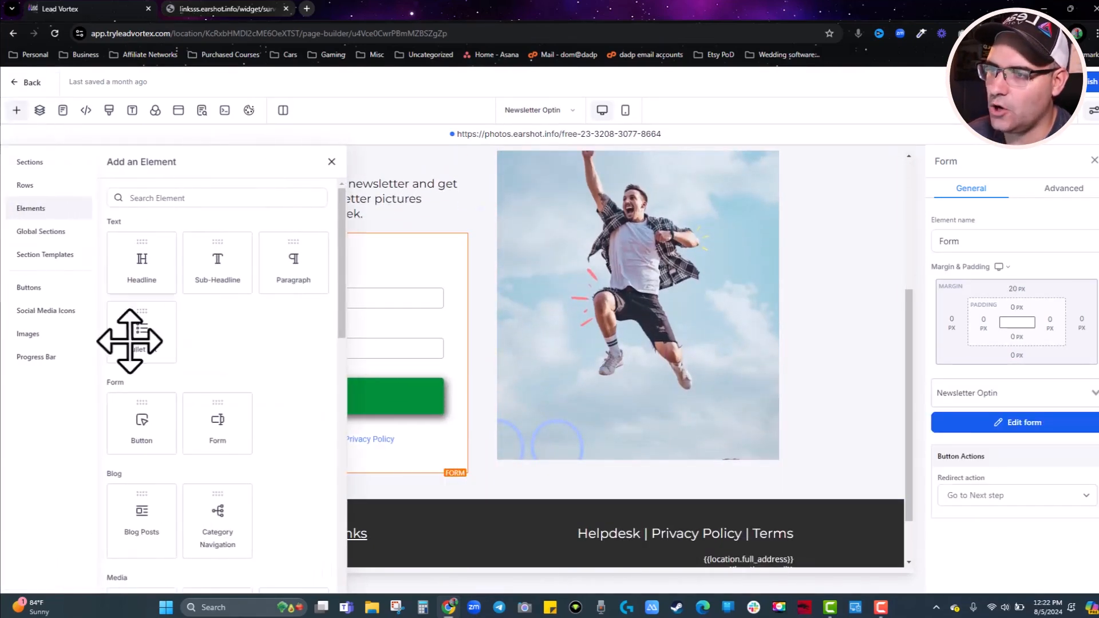
pyautogui.scroll(-1, 256, 371)
pyautogui.scroll(-2, 269, 395)
pyautogui.moveTo(219, 363); pyautogui.dragTo(394, 274)
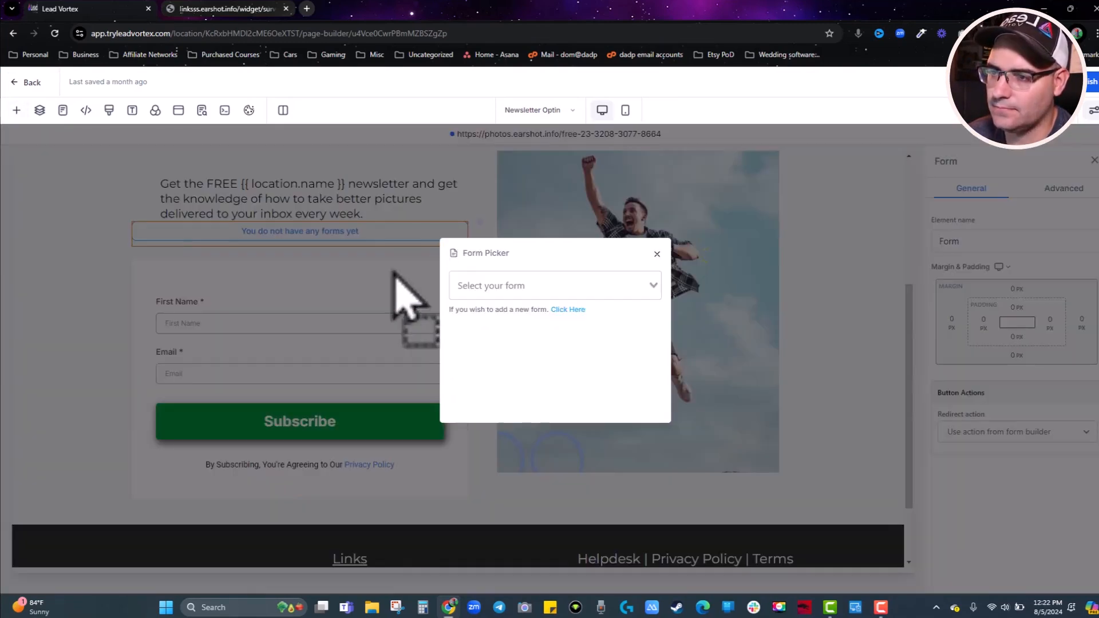
pyautogui.click(551, 289)
pyautogui.click(500, 369)
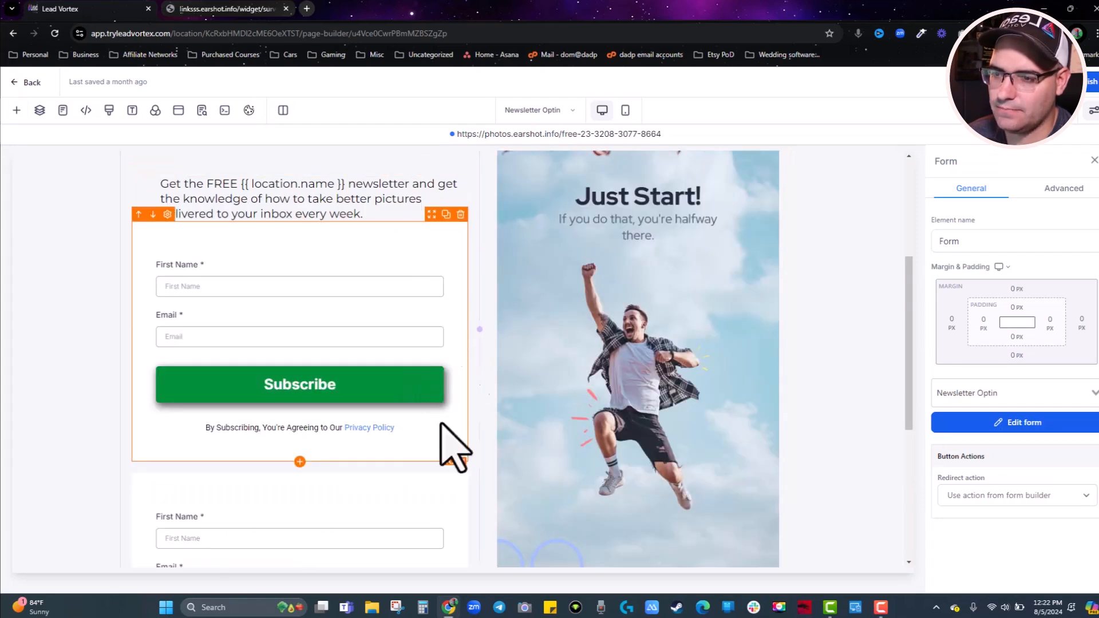
pyautogui.click(460, 467)
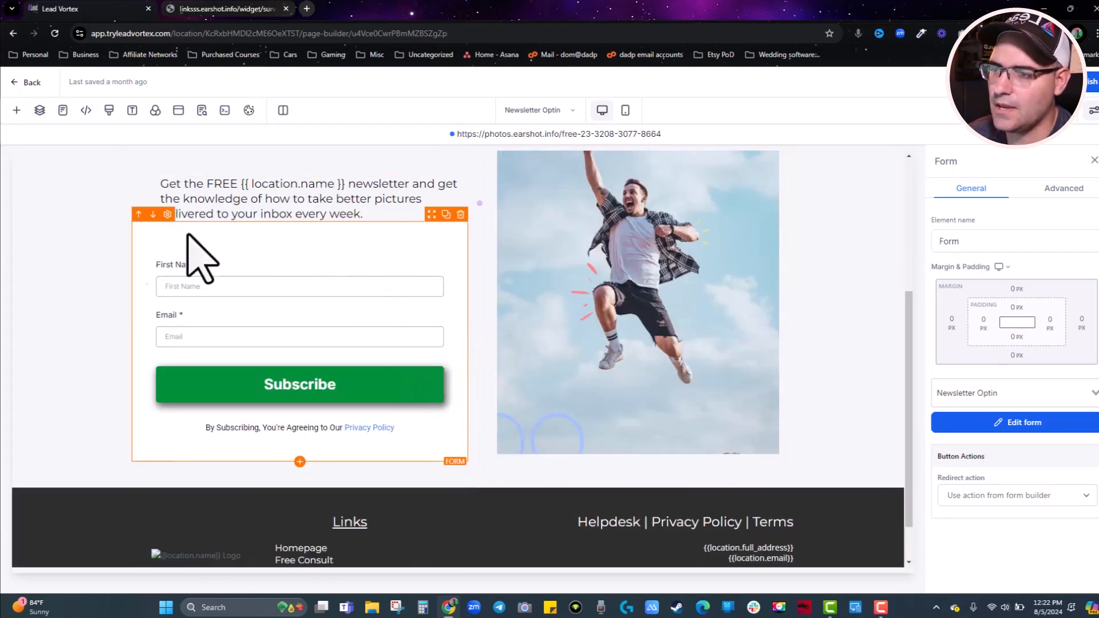
# Add a Survey element to the page and load the marketing agency survey into it.
pyautogui.click(16, 110)
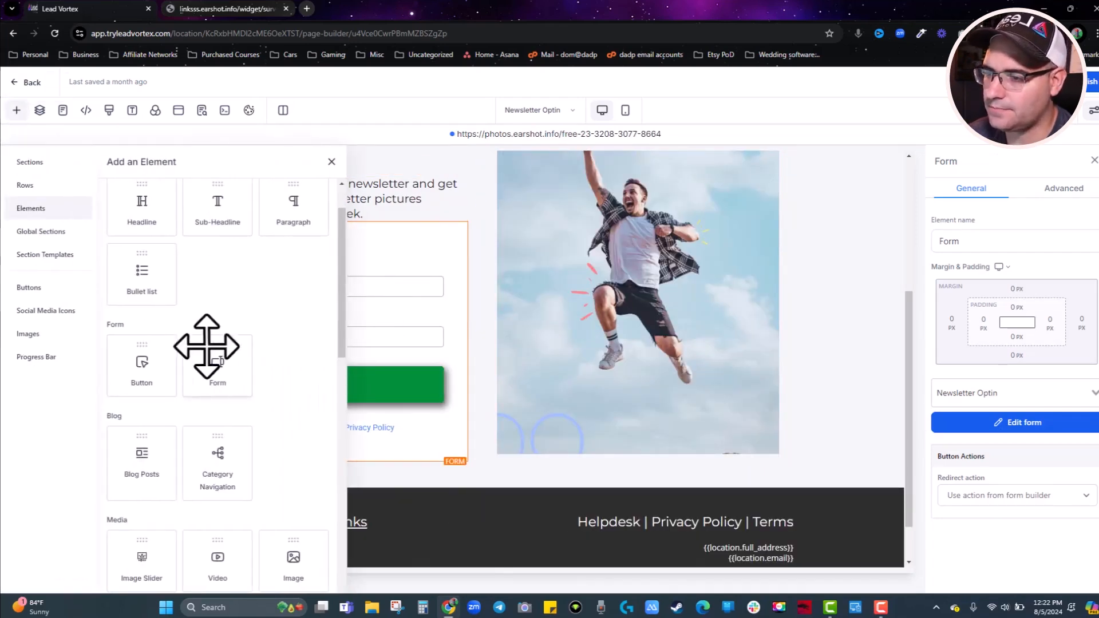
pyautogui.scroll(-1, 218, 367)
pyautogui.scroll(-5, 218, 366)
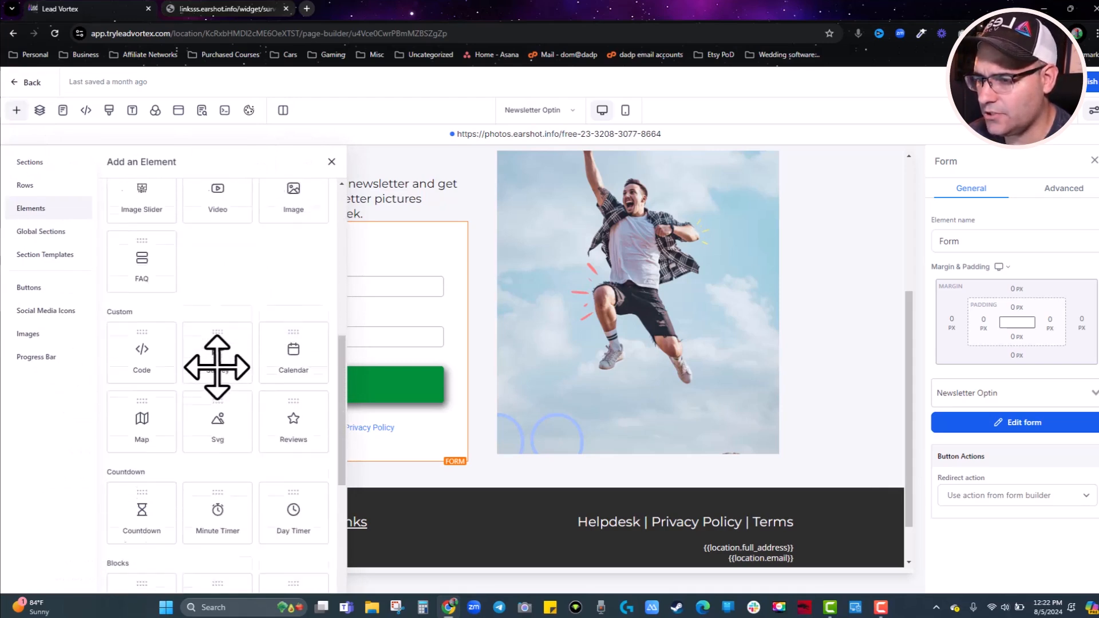
pyautogui.moveTo(216, 315); pyautogui.dragTo(377, 234)
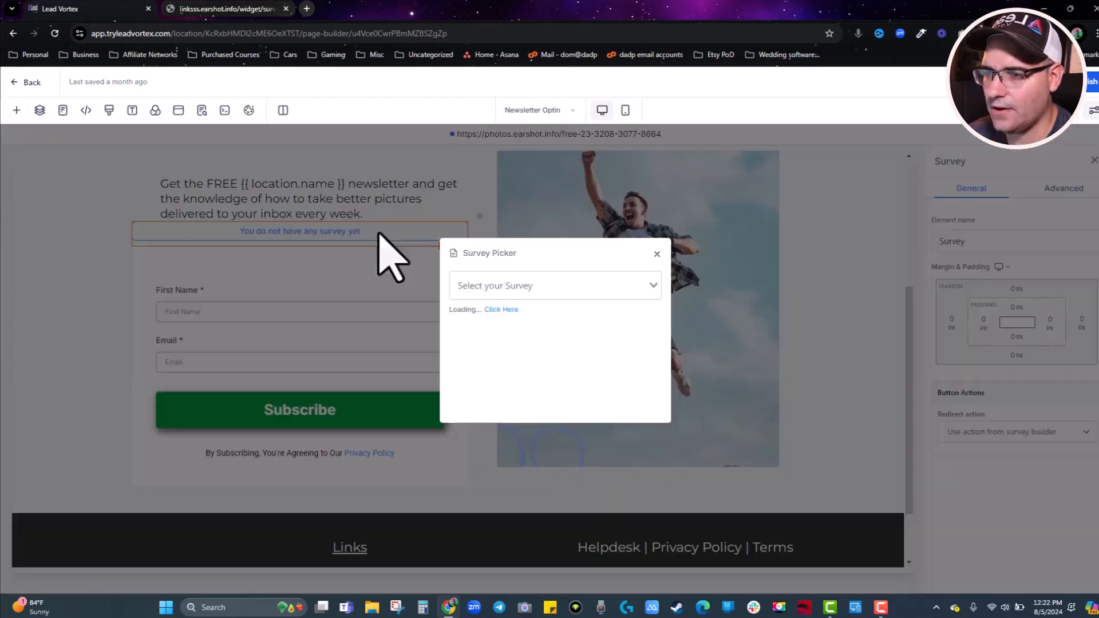
pyautogui.click(540, 289)
pyautogui.click(535, 309)
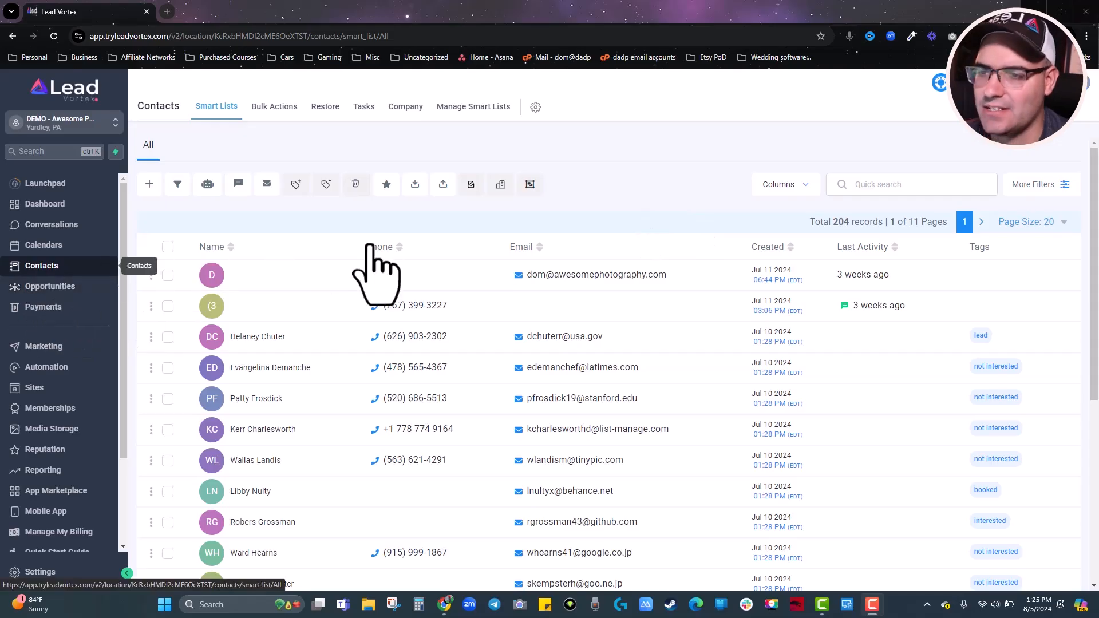
pyautogui.scroll(-5, 449, 377)
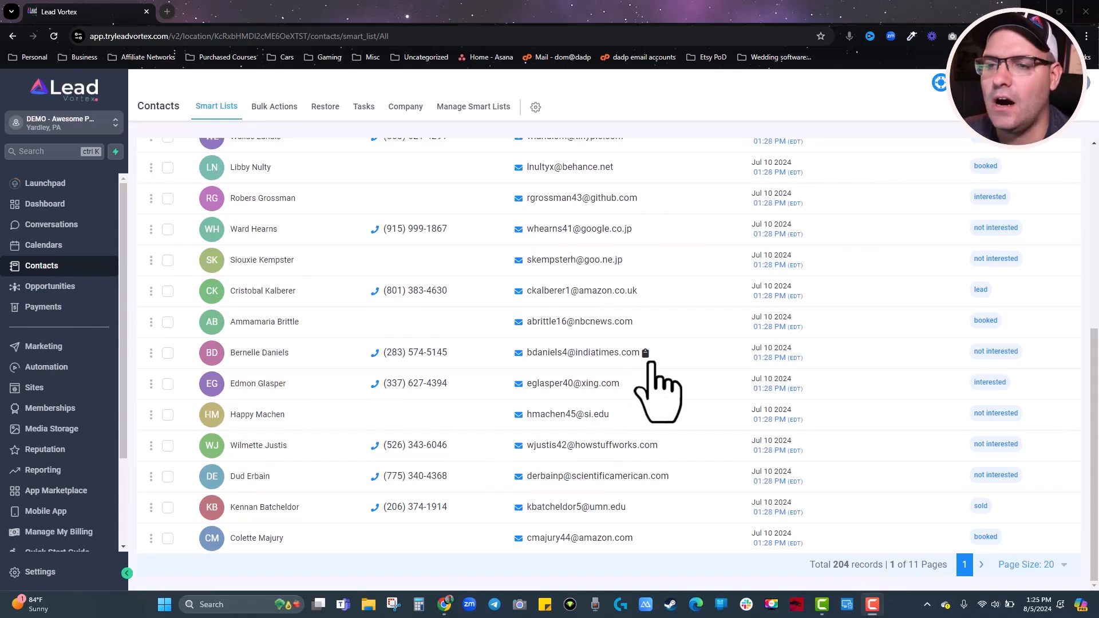
pyautogui.scroll(5, 652, 360)
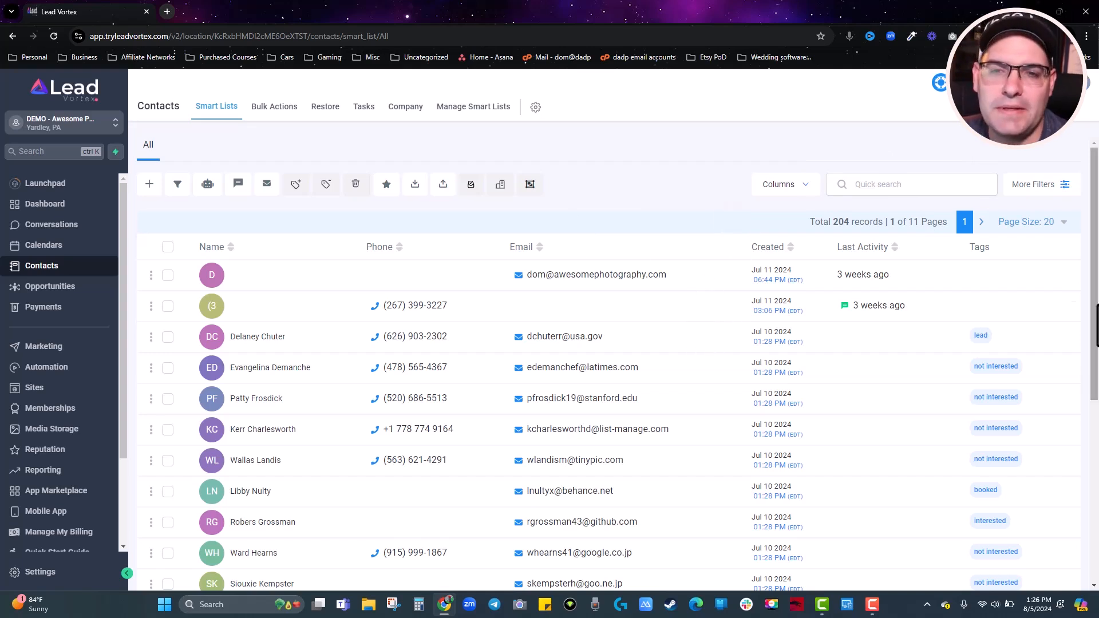
pyautogui.scroll(-2, 997, 366)
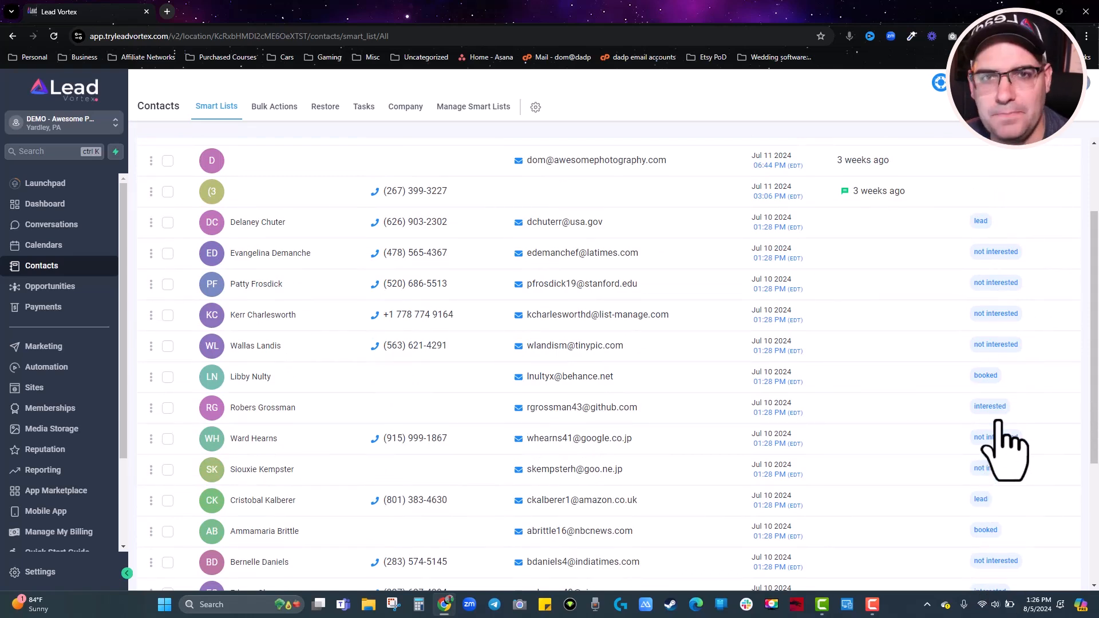
pyautogui.scroll(2, 999, 424)
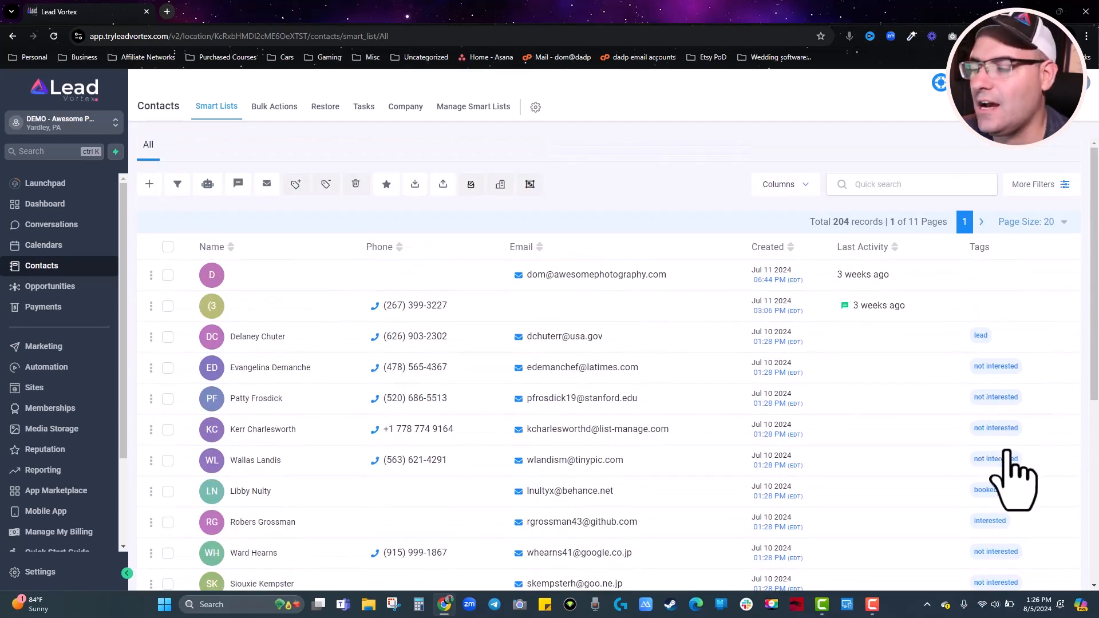
# Check the Tags settings, starting and cancelling a new tag, then go back to contacts.
pyautogui.click(33, 575)
pyautogui.scroll(-5, 41, 401)
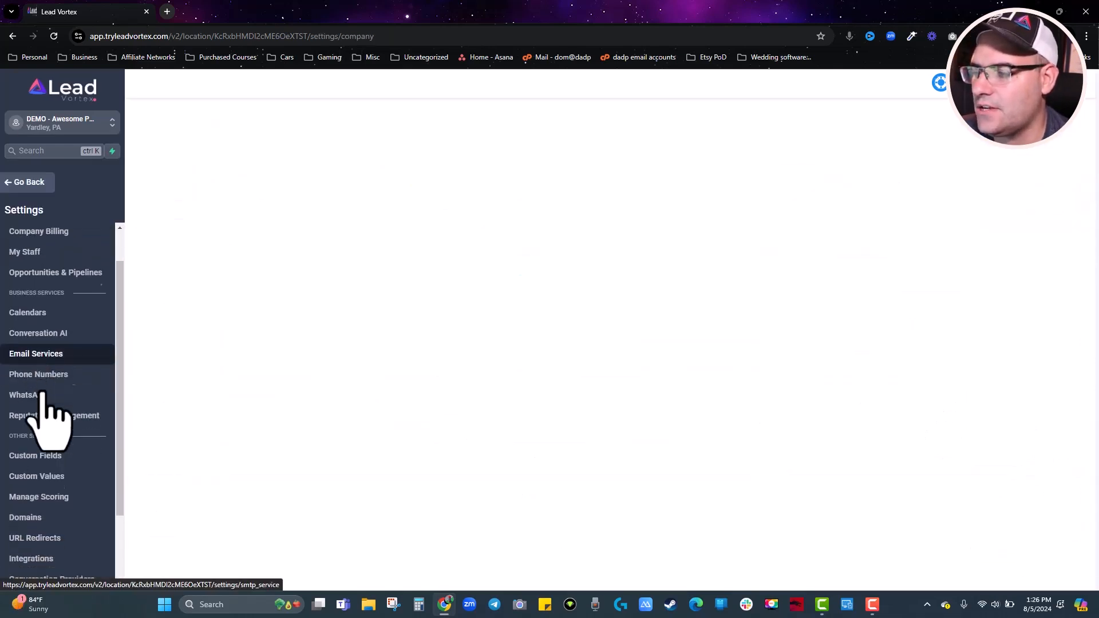
pyautogui.click(20, 515)
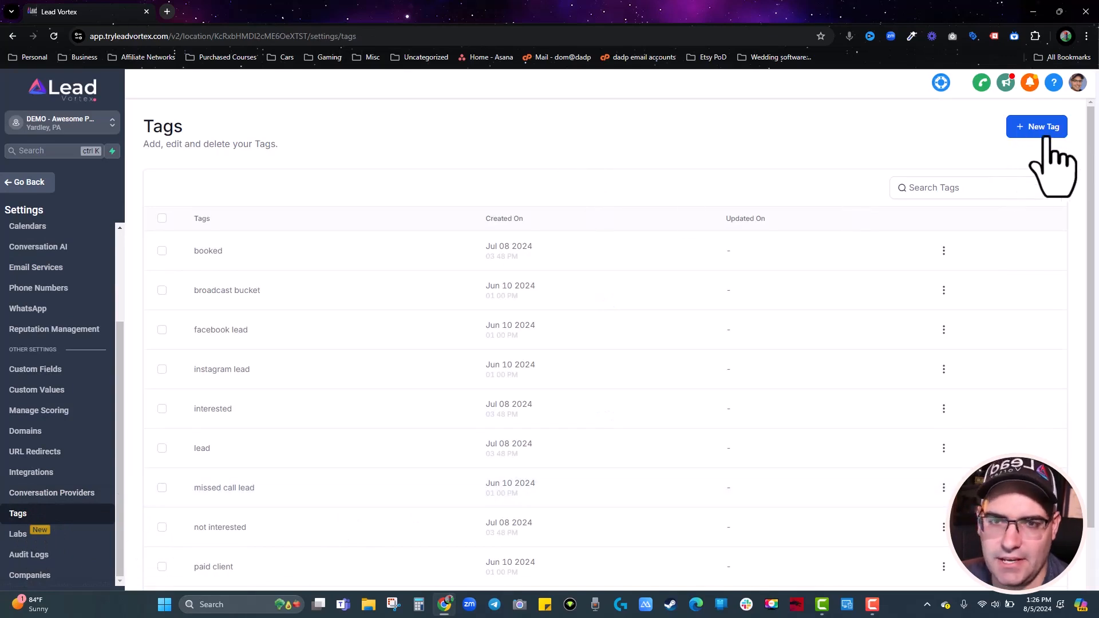
pyautogui.click(1043, 128)
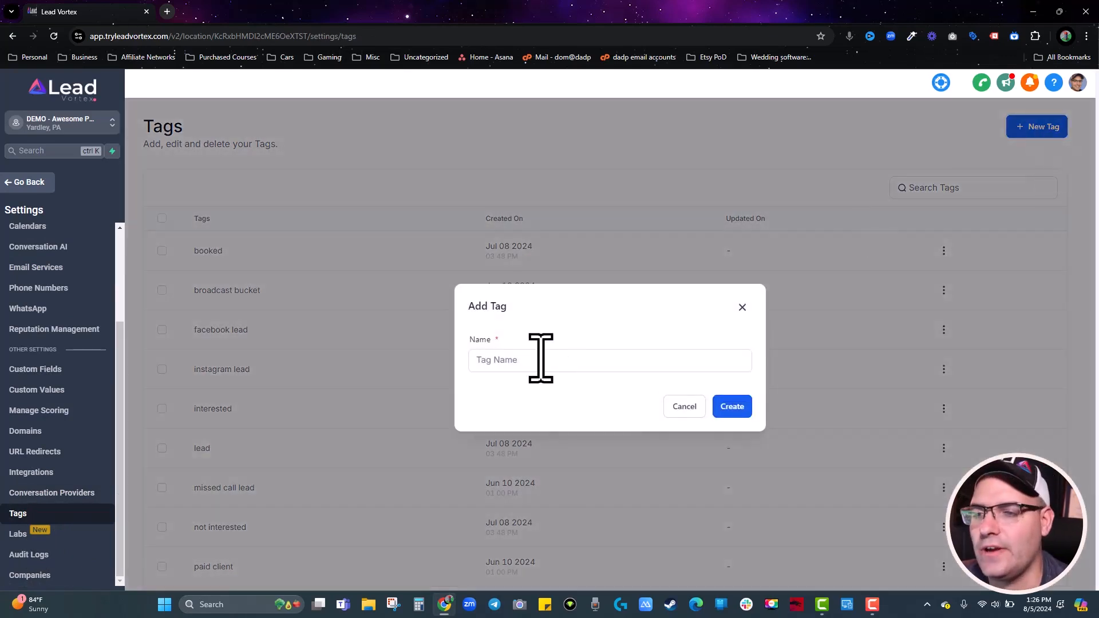
pyautogui.click(682, 407)
pyautogui.scroll(-2, 337, 367)
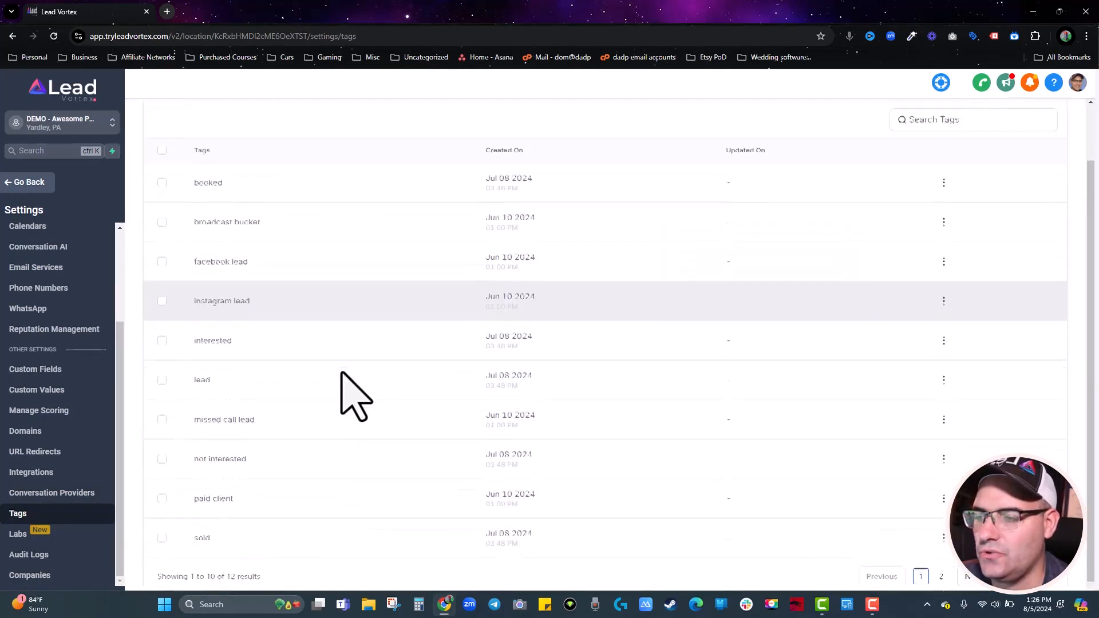
pyautogui.click(36, 183)
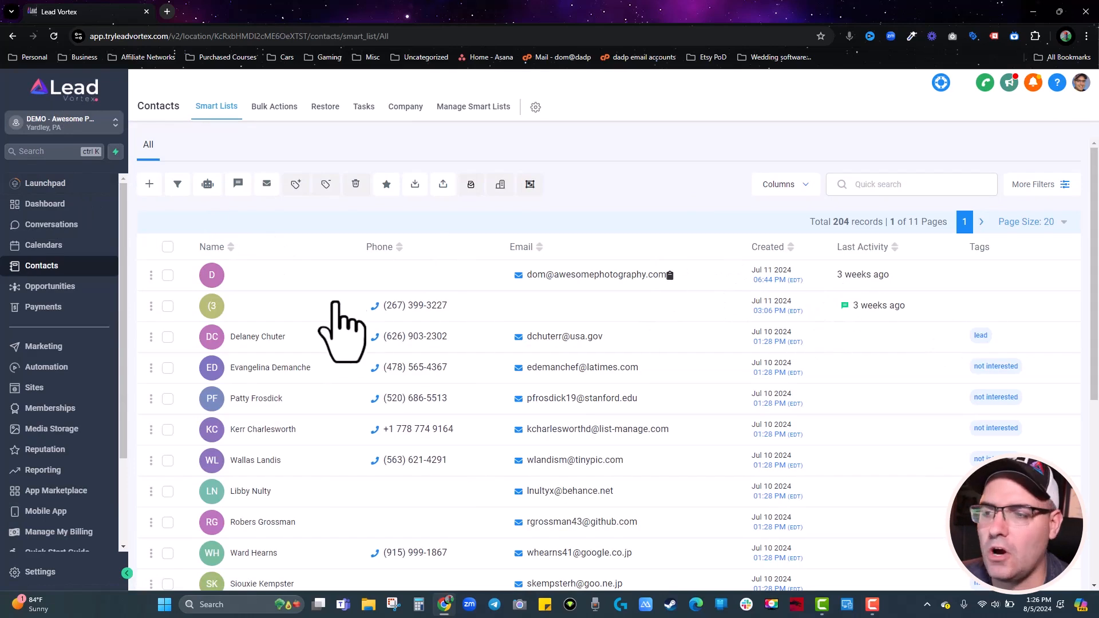
# Add the broadcast bucket tag to the third contact and return to the contacts list.
pyautogui.click(259, 339)
pyautogui.scroll(-15, 258, 337)
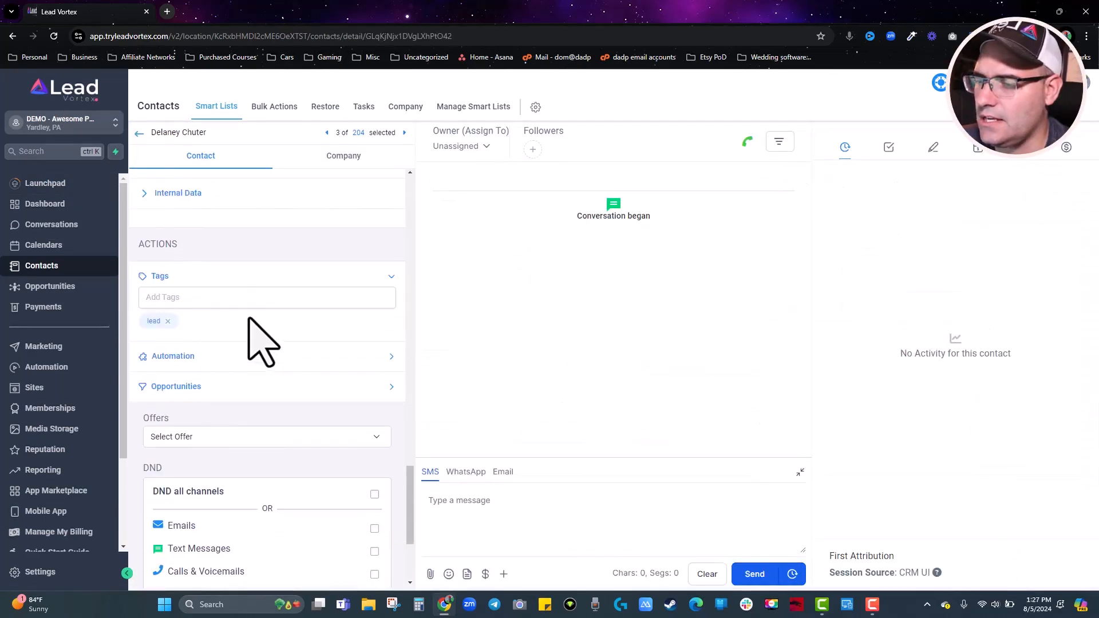
pyautogui.click(182, 298)
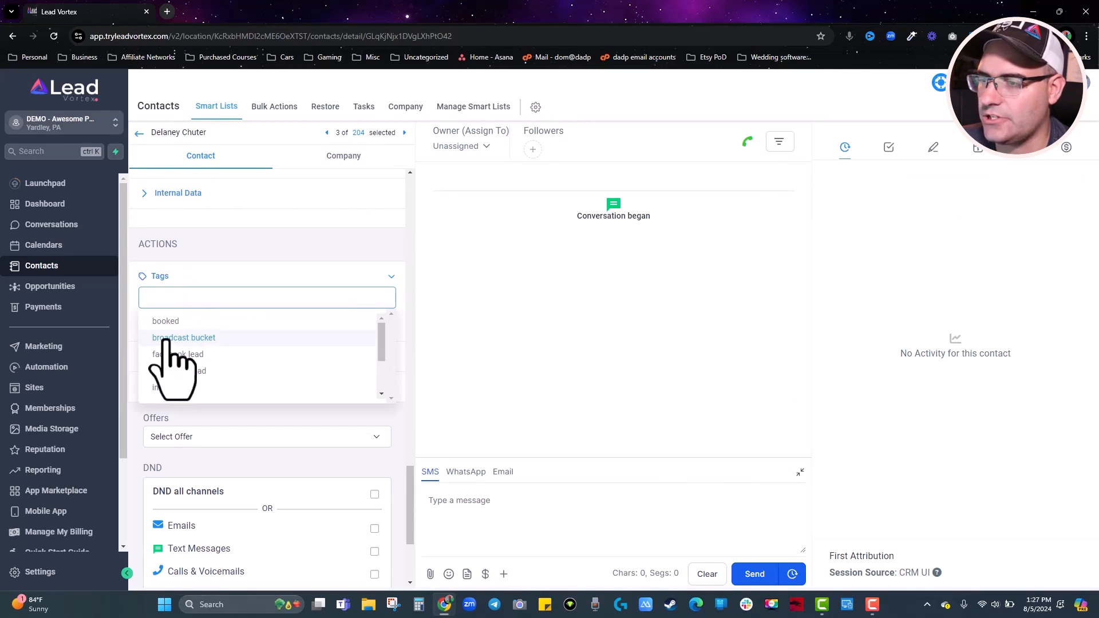
pyautogui.click(166, 338)
pyautogui.click(139, 133)
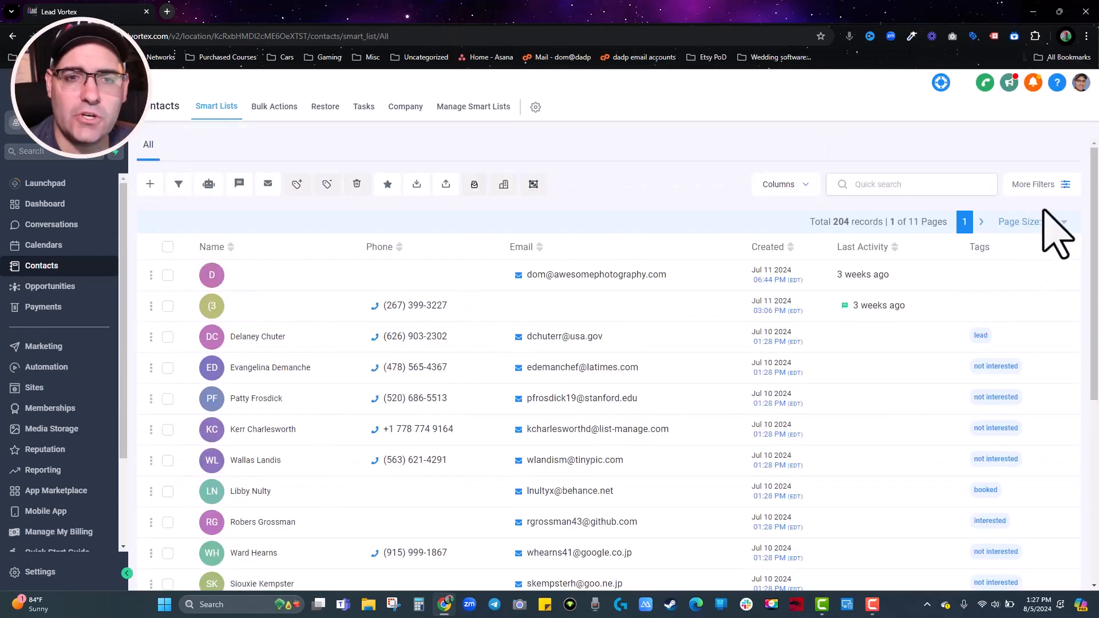
# Filter the contacts by tag is interested and apply it.
pyautogui.click(1065, 185)
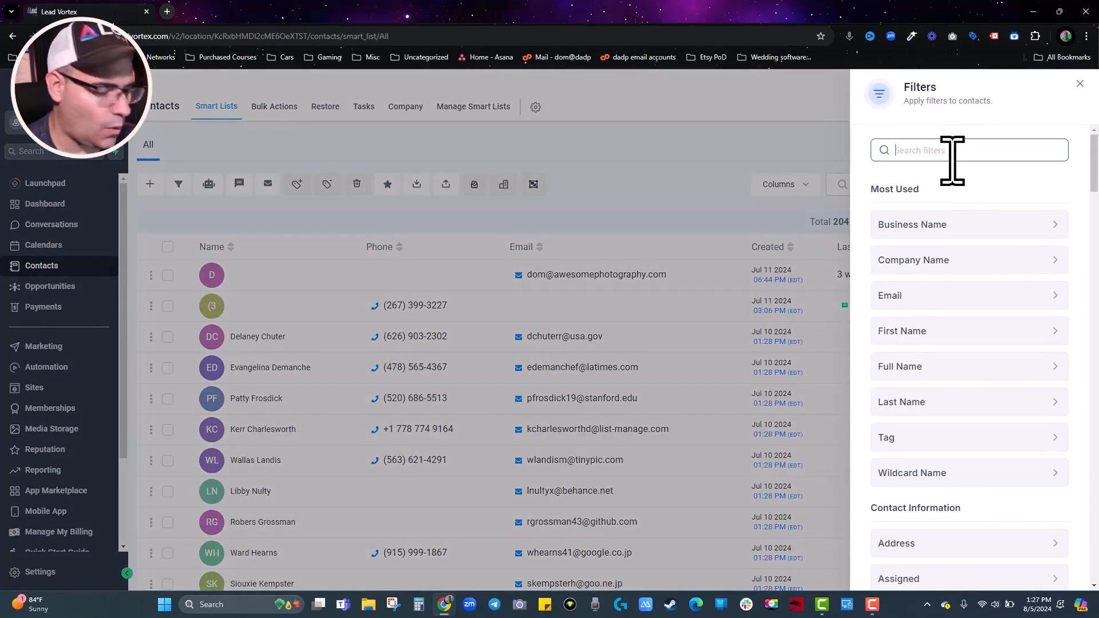
pyautogui.write('taf')
pyautogui.press('BackSpace')
pyautogui.write('g')
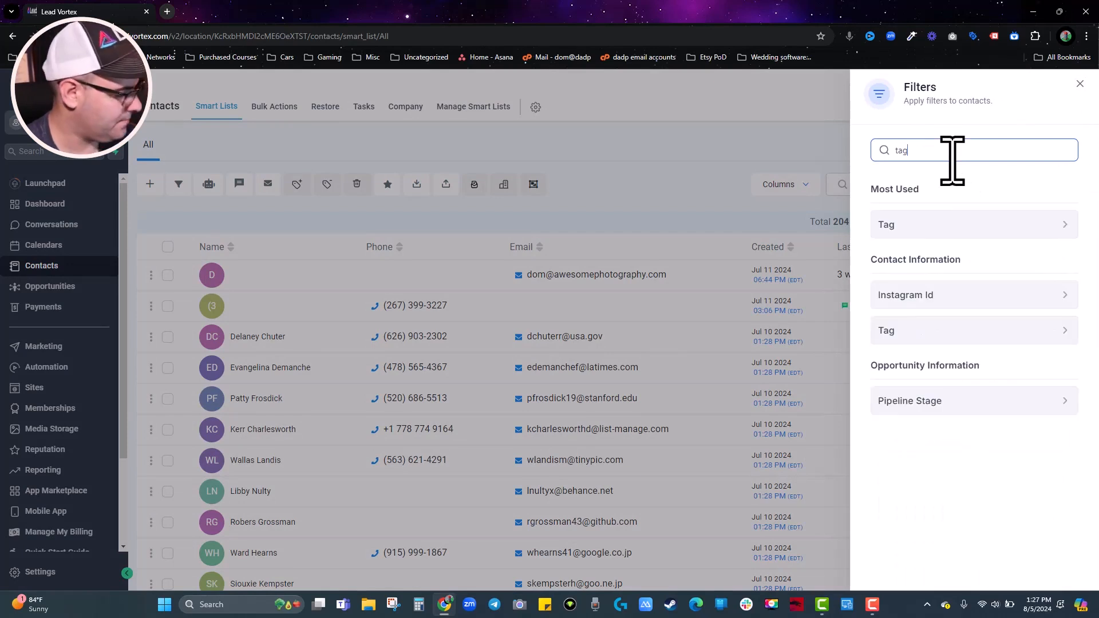
pyautogui.click(909, 228)
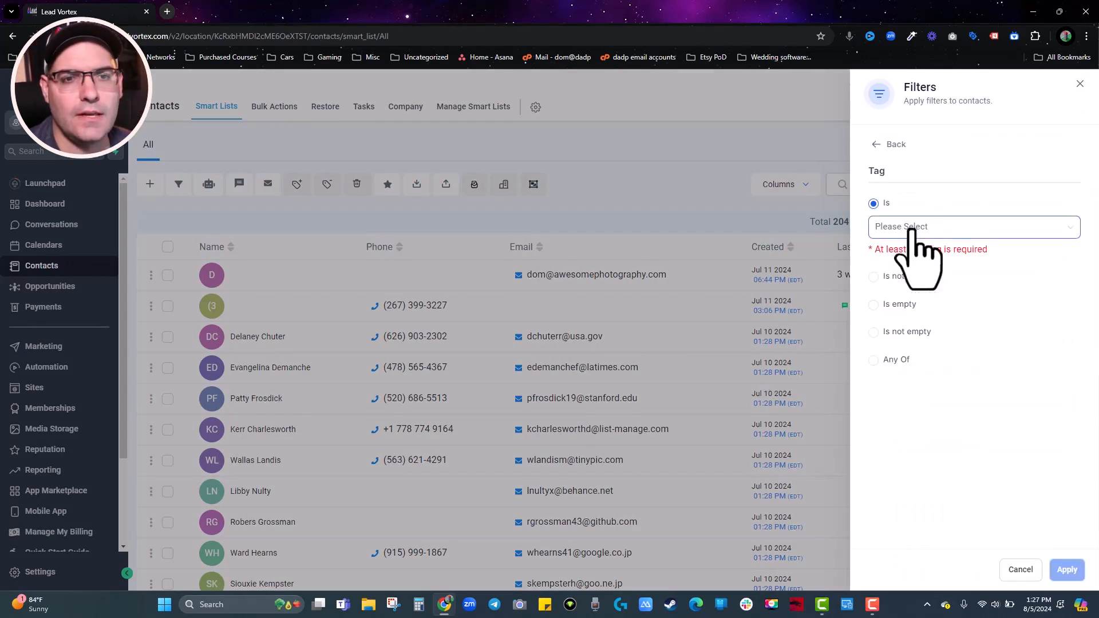
pyautogui.click(897, 229)
pyautogui.click(892, 332)
pyautogui.click(977, 191)
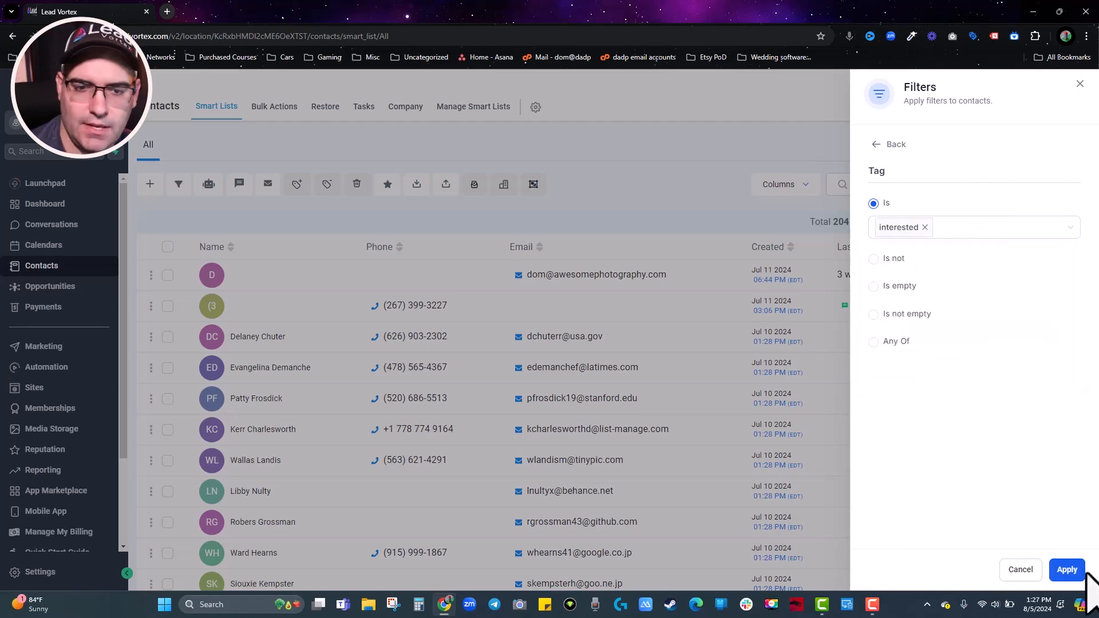
pyautogui.click(1068, 570)
pyautogui.click(1081, 83)
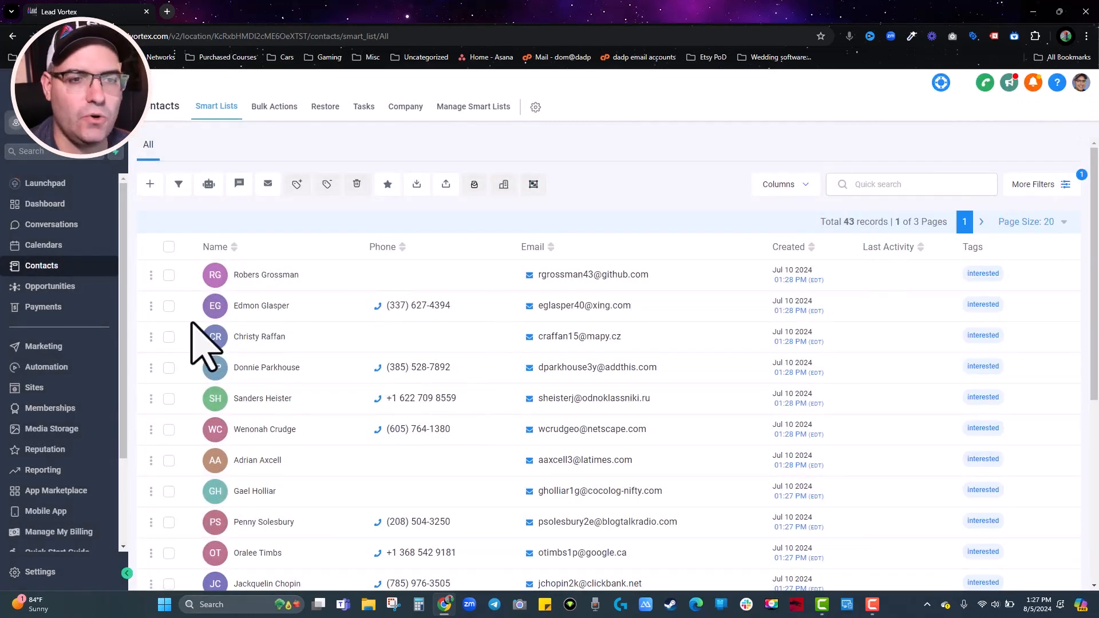
# Scroll through the 43 filtered contacts and reopen the filters panel.
pyautogui.scroll(-3, 1002, 429)
pyautogui.scroll(-3, 1005, 452)
pyautogui.scroll(10, 1006, 452)
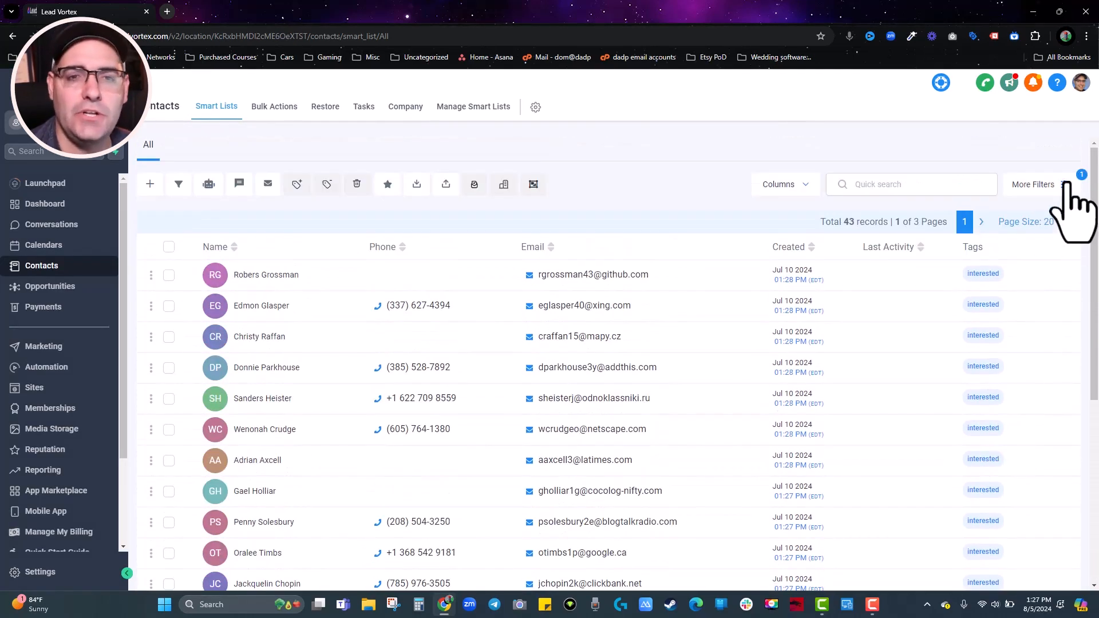
pyautogui.click(1066, 184)
# Clear all contact filters and scroll through the filter options.
pyautogui.click(876, 148)
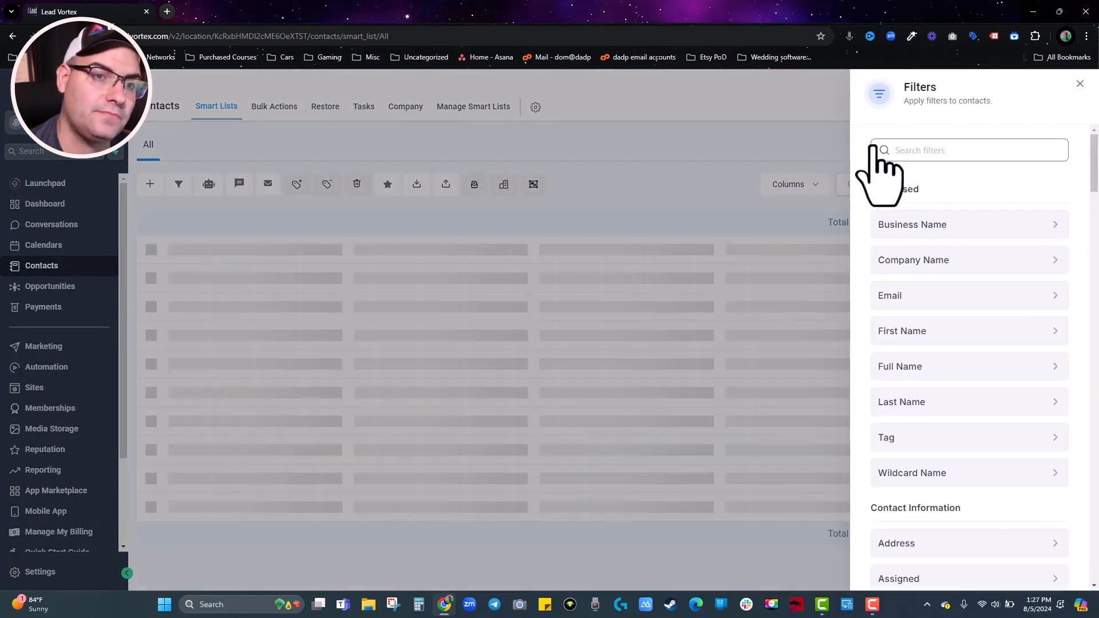
pyautogui.scroll(-7, 983, 286)
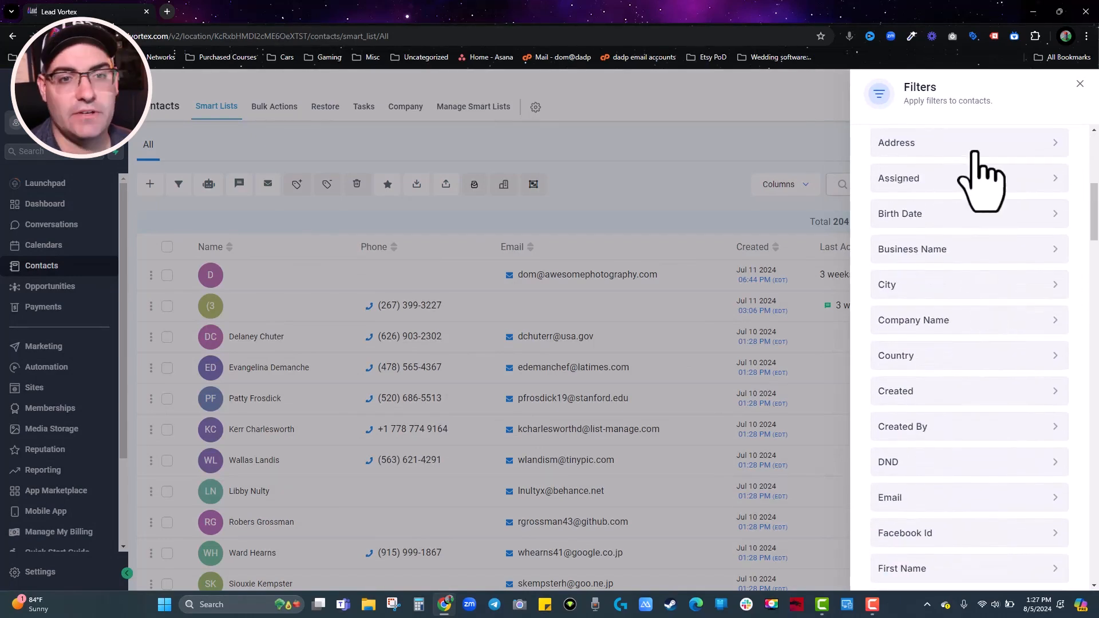
pyautogui.scroll(-3, 1017, 346)
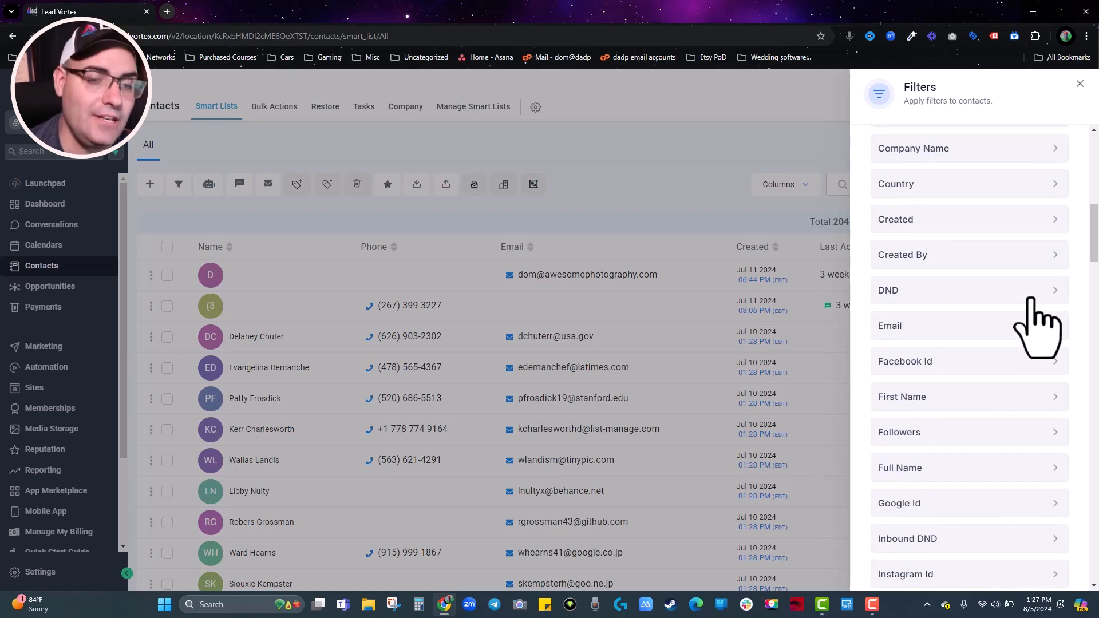
pyautogui.scroll(-4, 1036, 324)
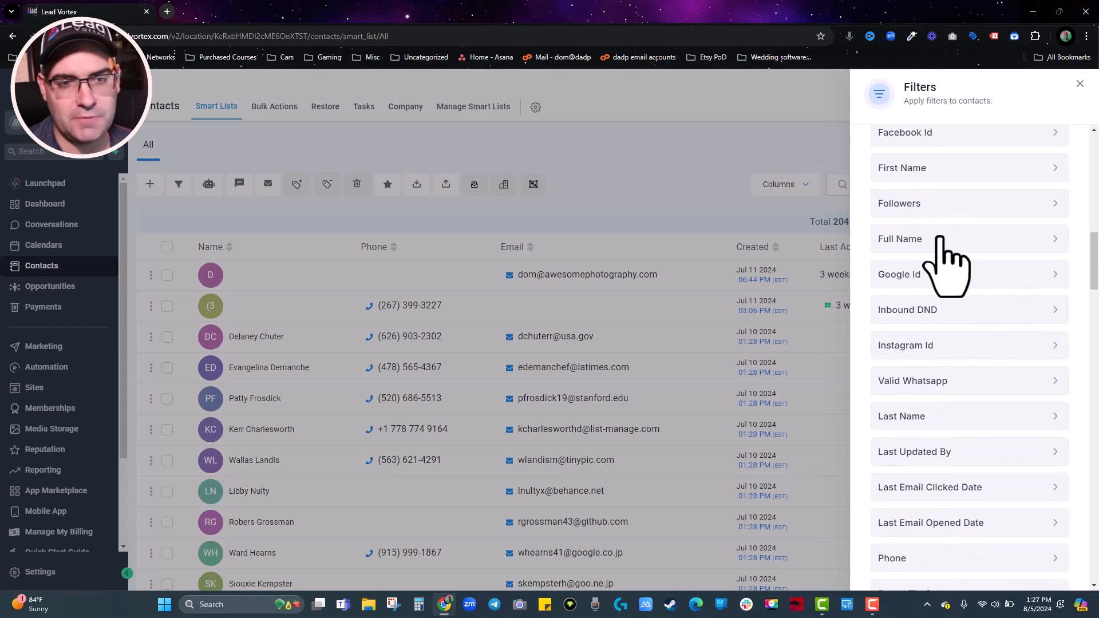
pyautogui.scroll(-10, 944, 246)
pyautogui.scroll(-9, 961, 266)
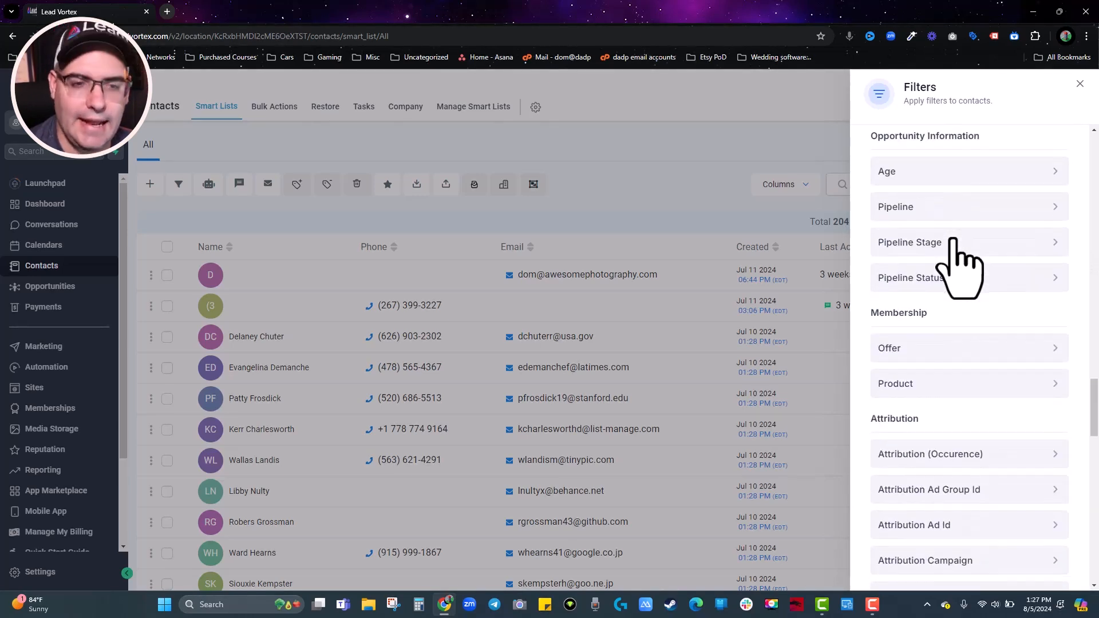
pyautogui.scroll(-3, 950, 239)
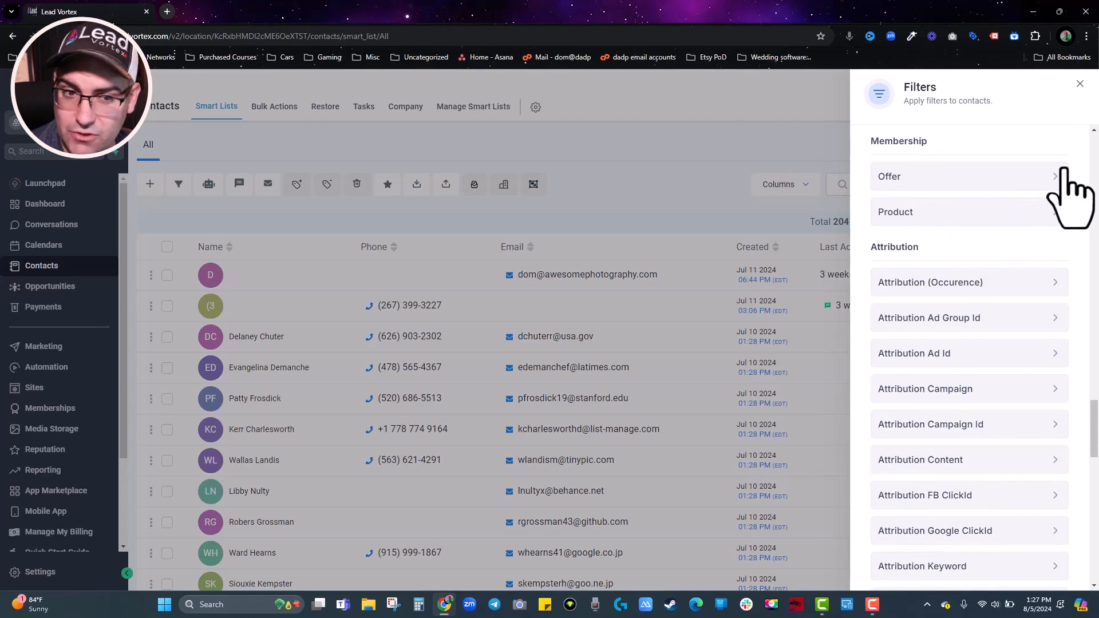
pyautogui.scroll(10, 967, 309)
pyautogui.scroll(10, 967, 312)
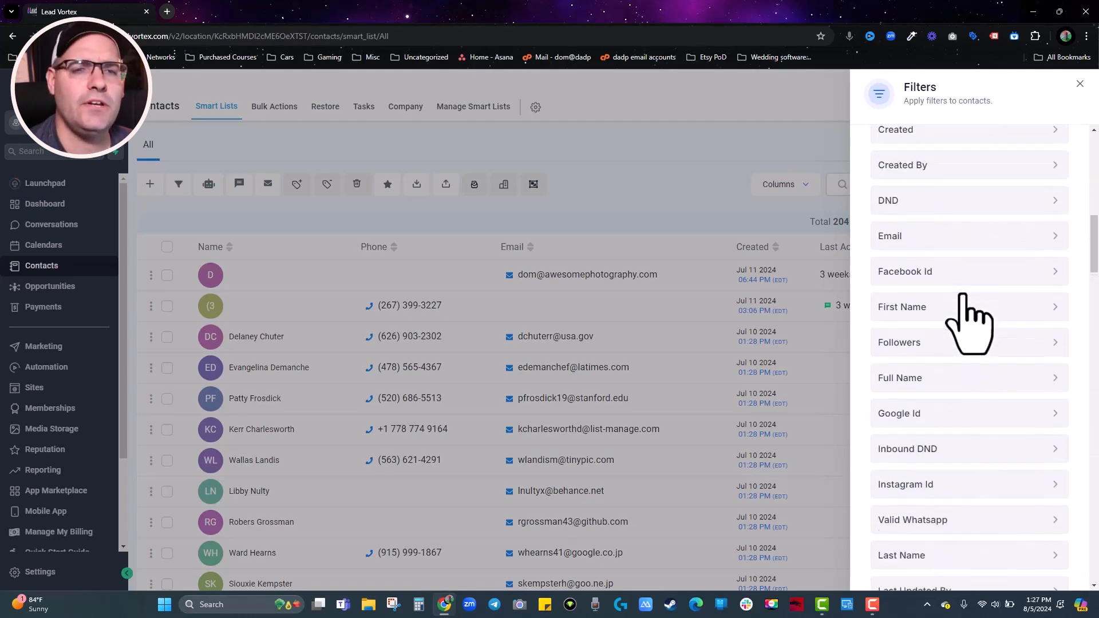
# Search for 'tag', rebuild the tag is interested filter, apply it, and reopen the panel.
pyautogui.click(969, 155)
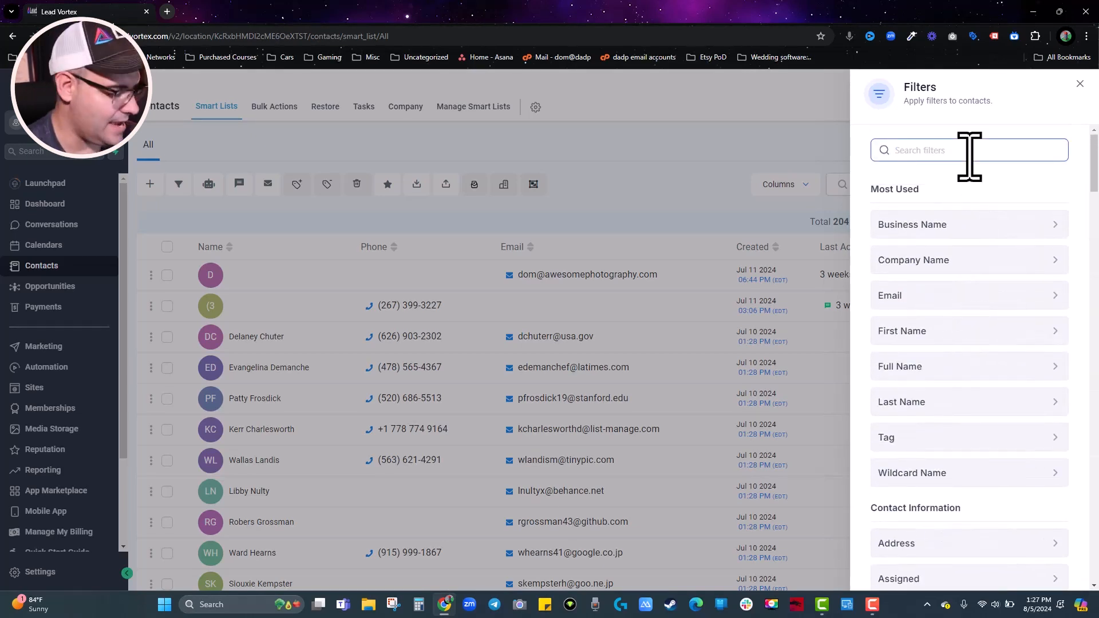
pyautogui.write('tag')
pyautogui.click(952, 229)
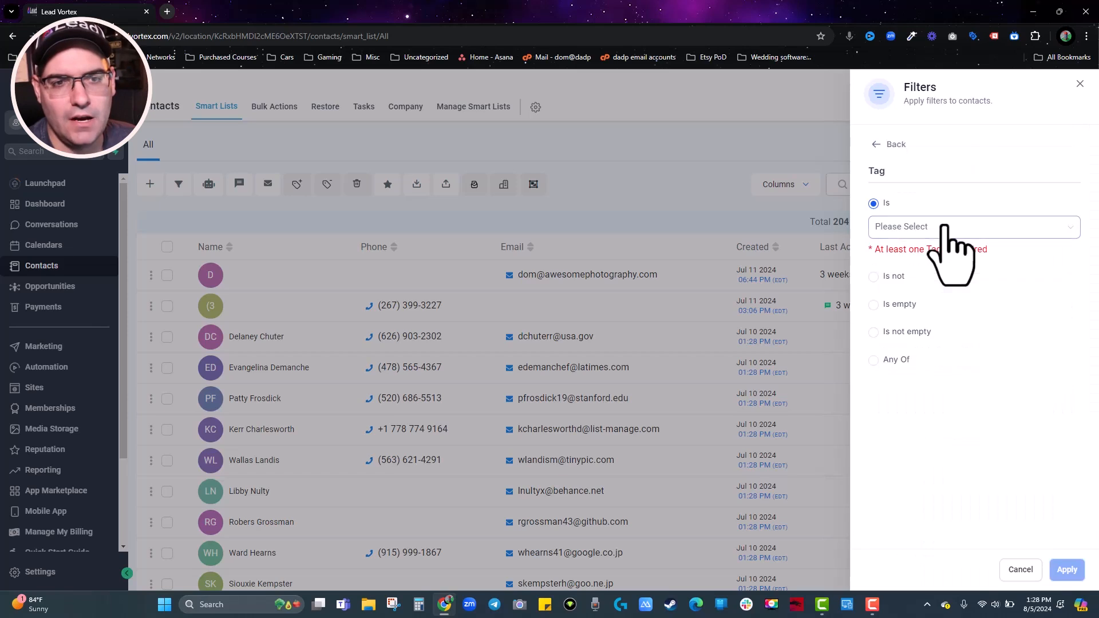
pyautogui.click(893, 229)
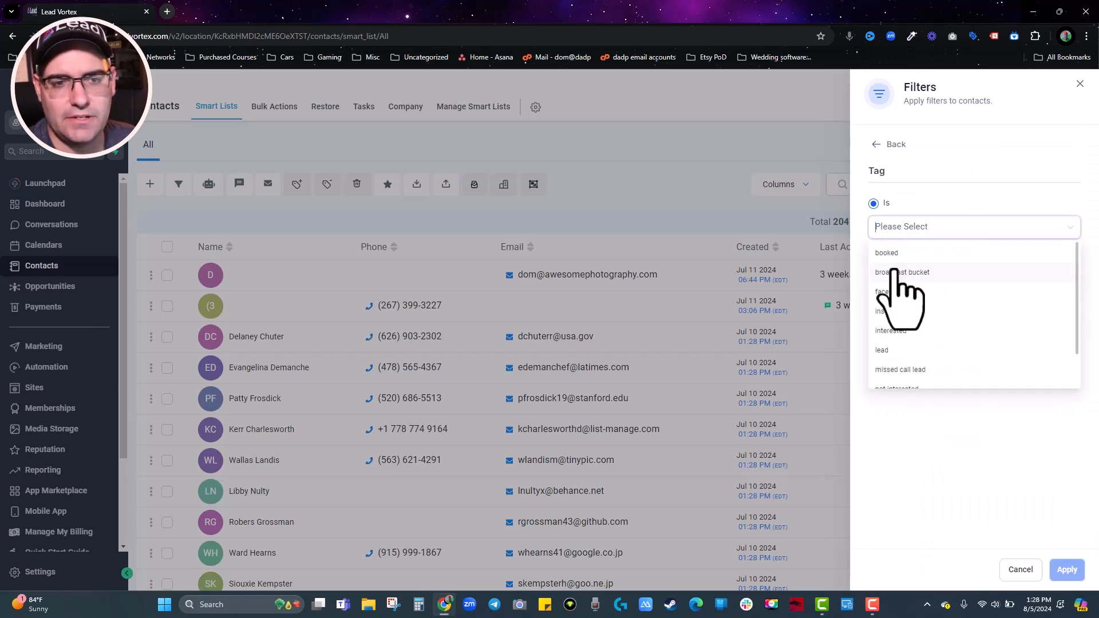
pyautogui.click(891, 331)
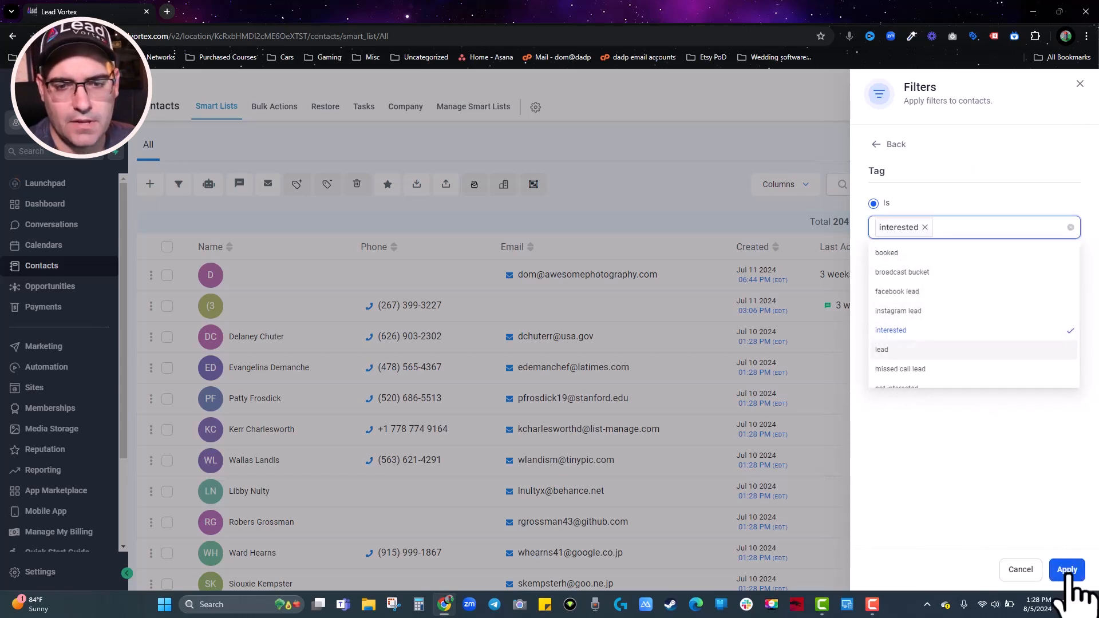
pyautogui.click(1065, 569)
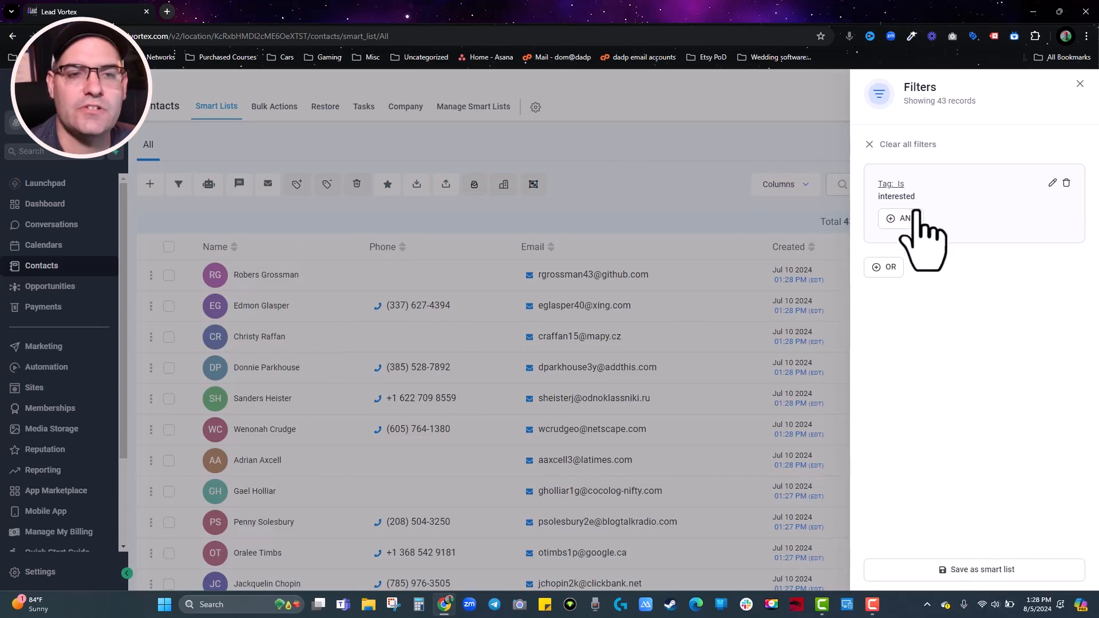
pyautogui.click(687, 167)
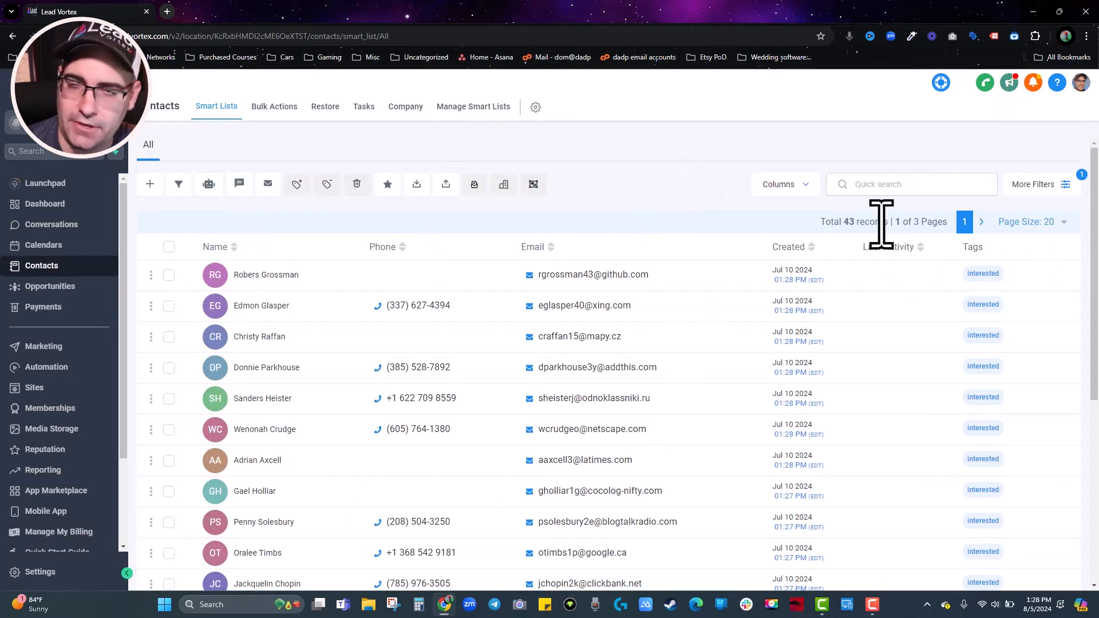
pyautogui.click(1051, 184)
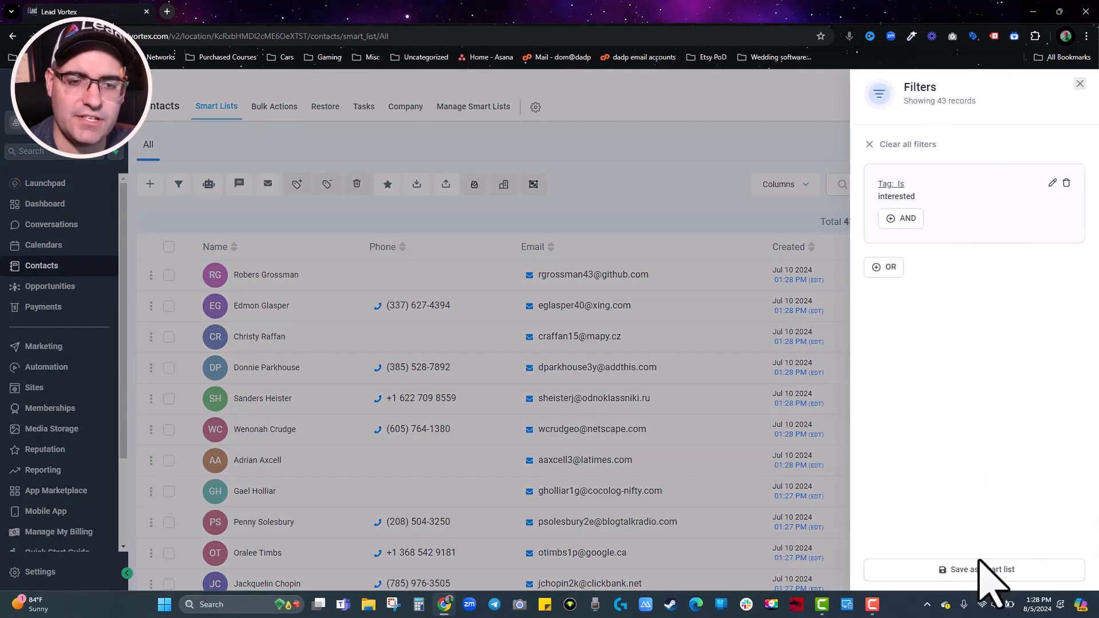
# Save the filter as the 'Interested in Offer' smart list and switch between All and it.
pyautogui.click(998, 589)
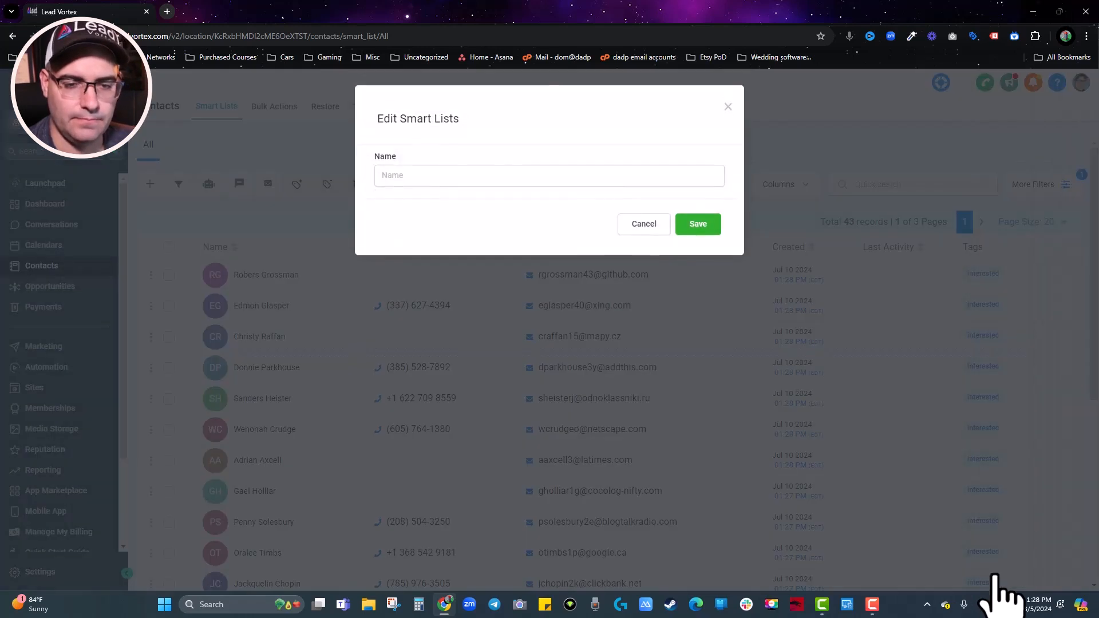
pyautogui.click(464, 175)
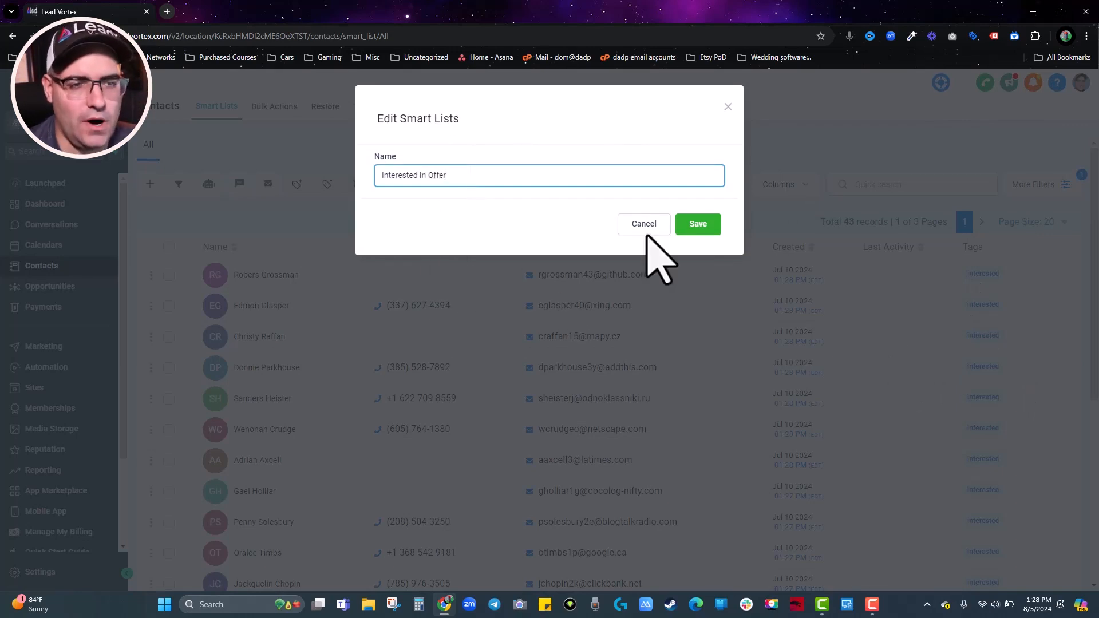
pyautogui.click(697, 224)
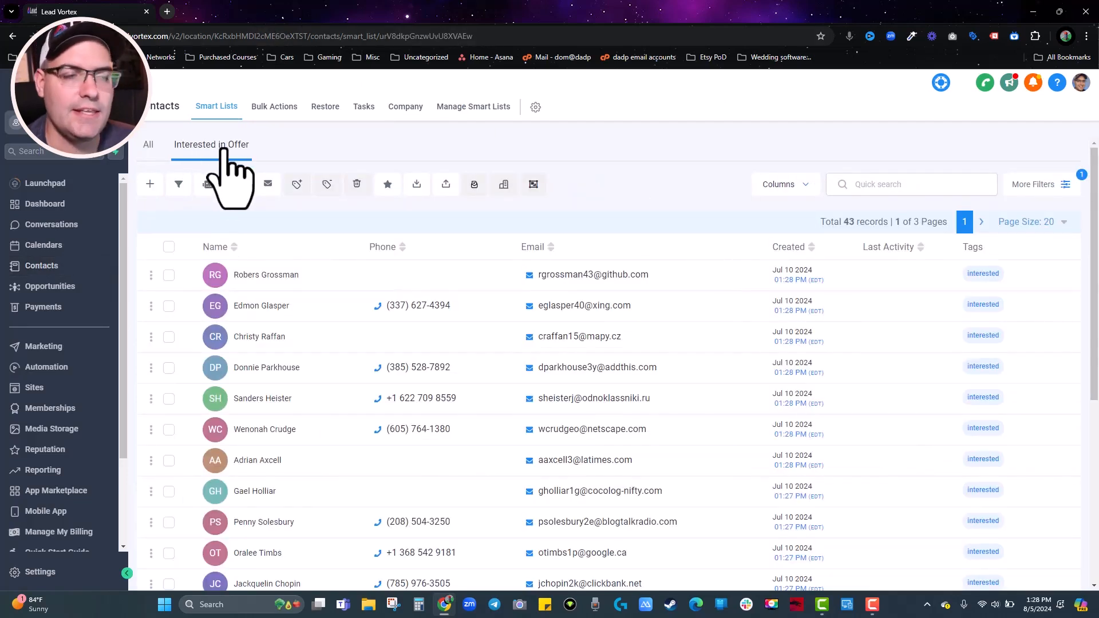
pyautogui.click(150, 147)
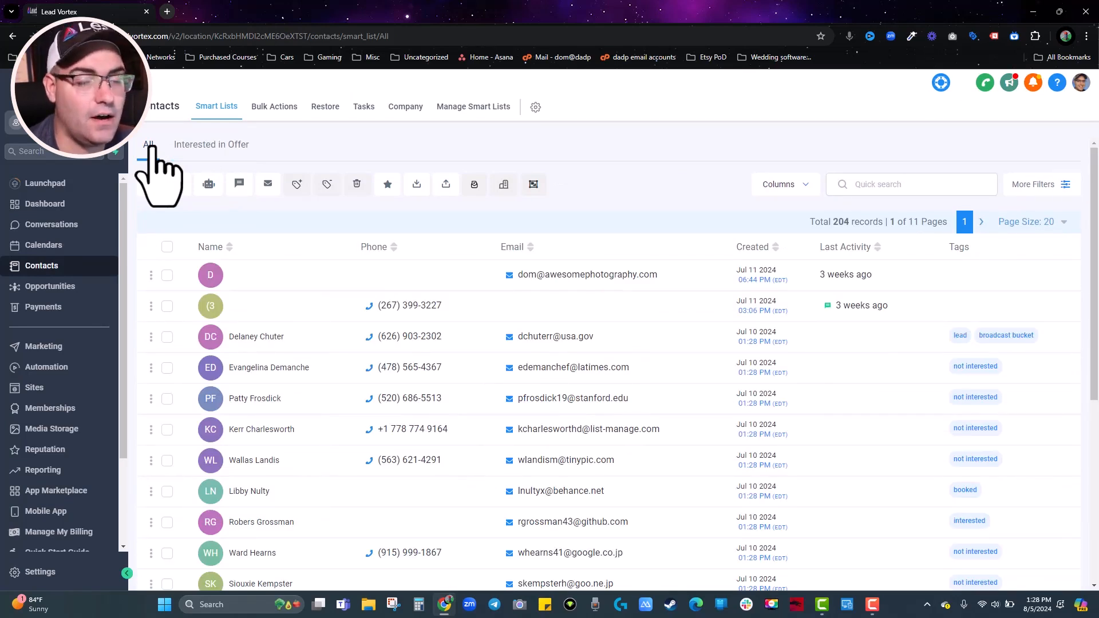
pyautogui.click(218, 146)
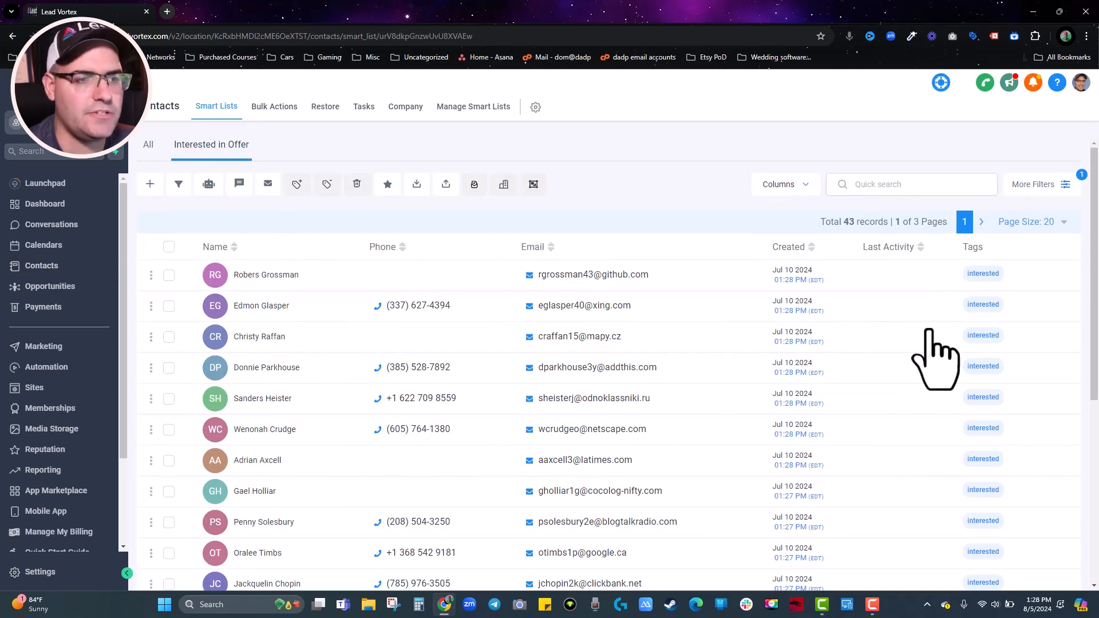
pyautogui.scroll(-5, 414, 322)
pyautogui.scroll(5, 414, 322)
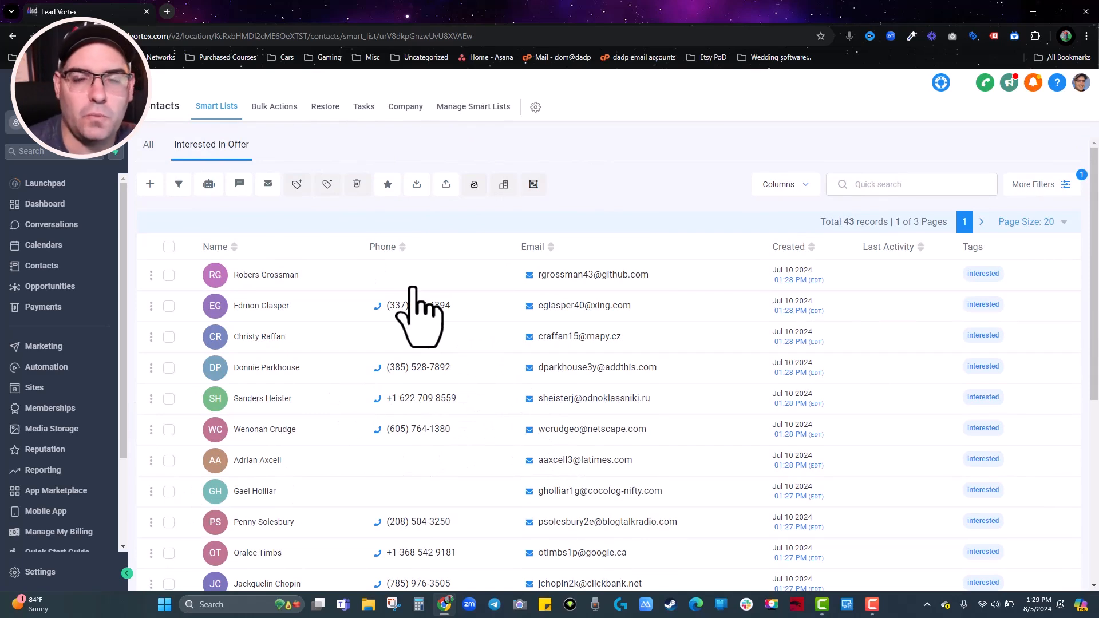
# Review the first interested contact's fields, collapsing Event Info, then go to Settings.
pyautogui.click(297, 284)
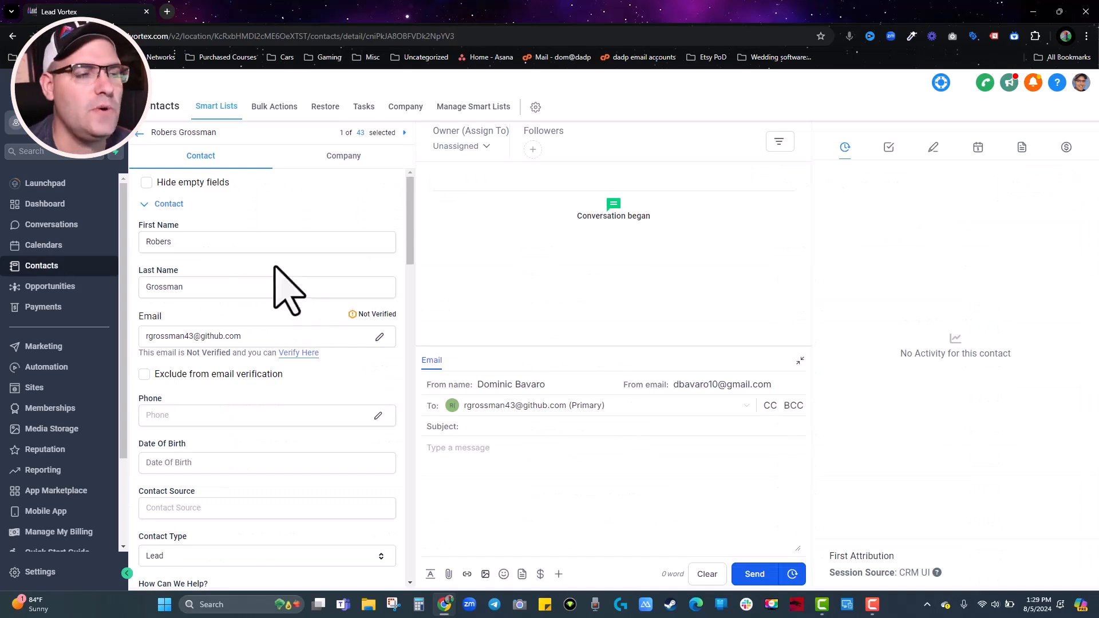
pyautogui.scroll(-5, 326, 324)
pyautogui.scroll(-3, 324, 307)
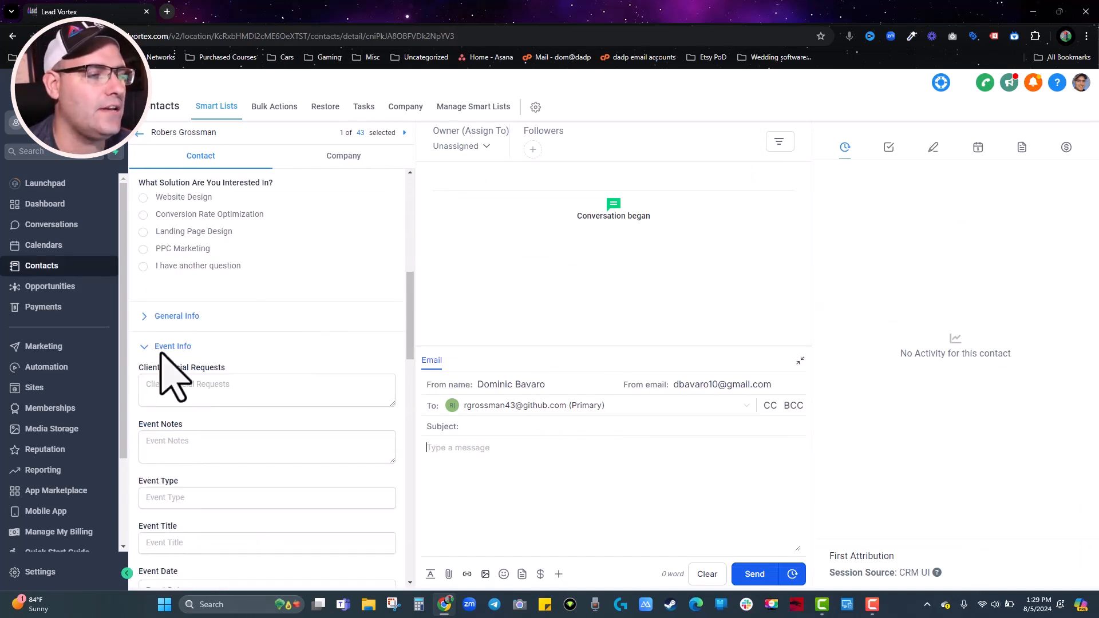
pyautogui.click(166, 346)
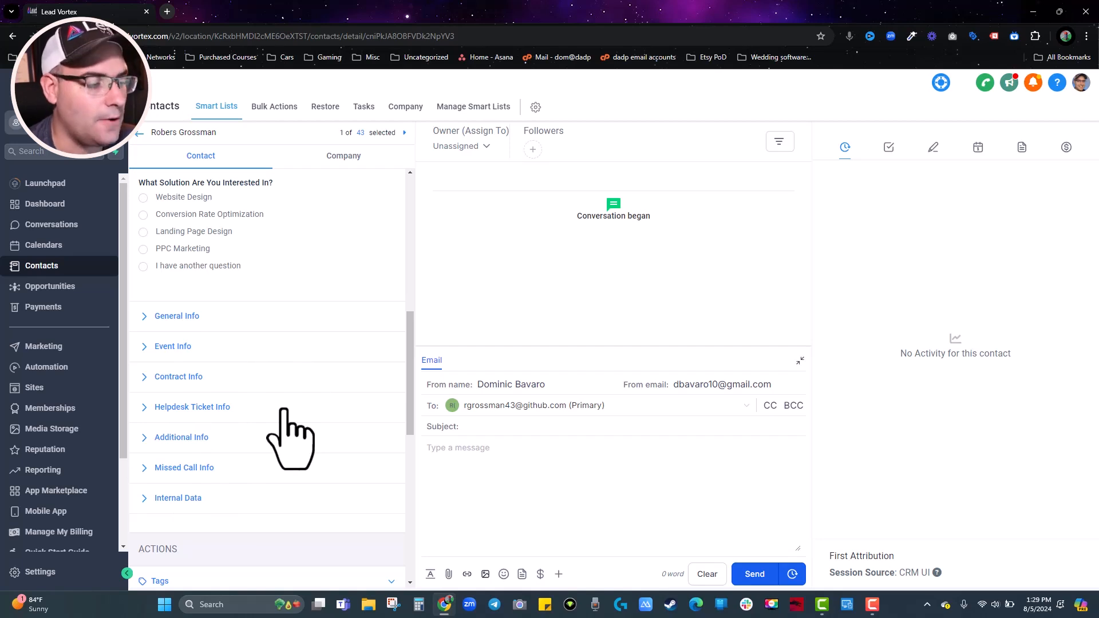
pyautogui.click(29, 572)
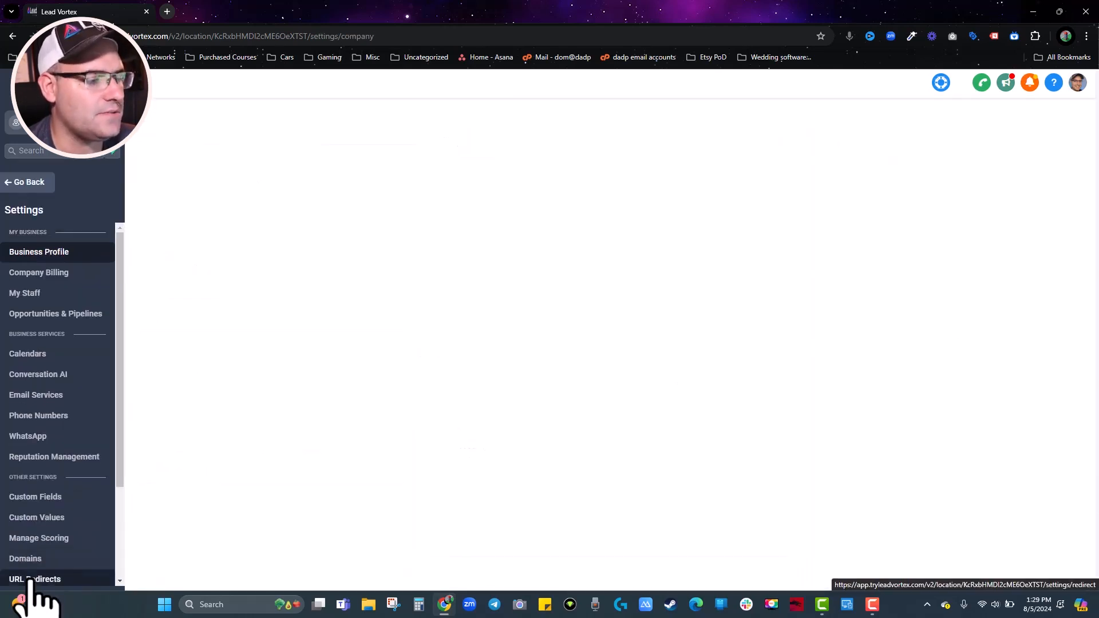
# Create a single-line custom field named 'niche' in the Contact group, then go back.
pyautogui.click(46, 498)
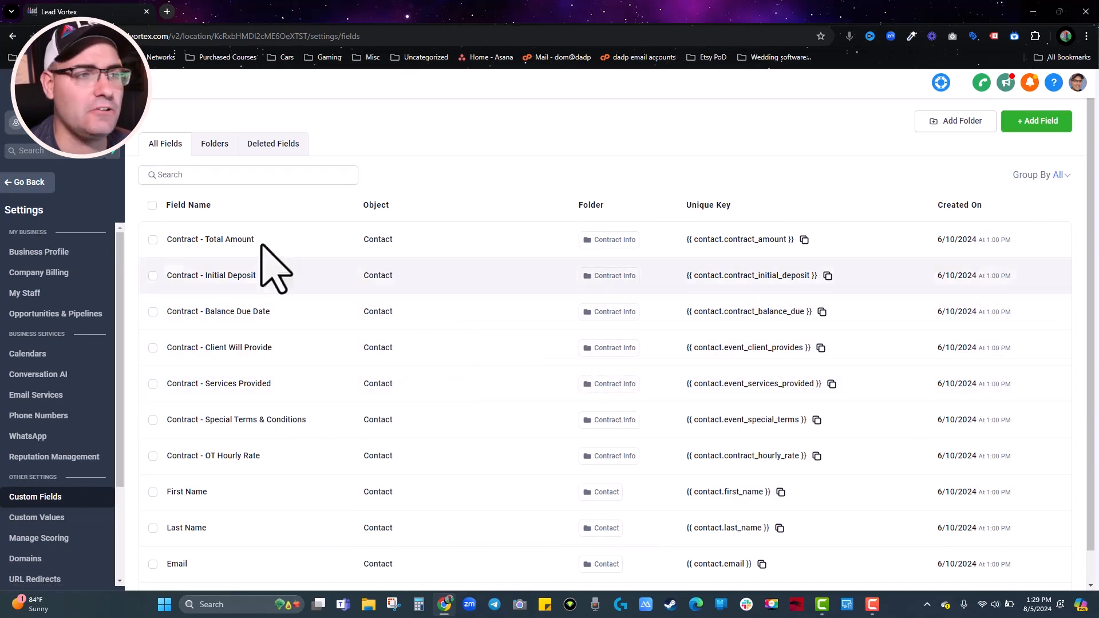
pyautogui.click(1053, 126)
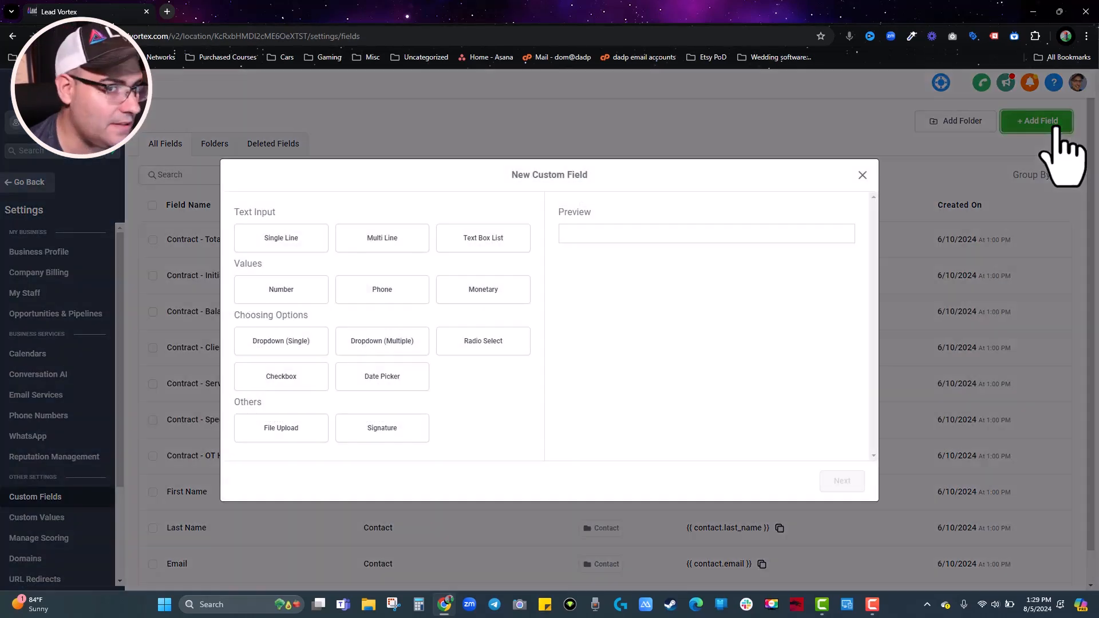
pyautogui.click(261, 240)
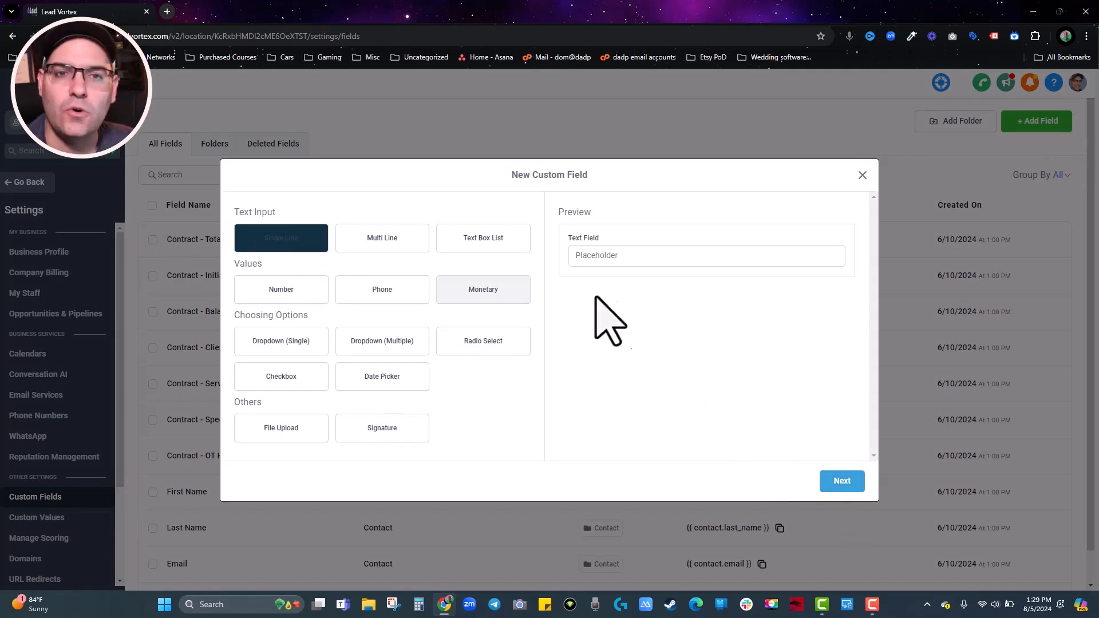
pyautogui.click(838, 482)
pyautogui.click(302, 303)
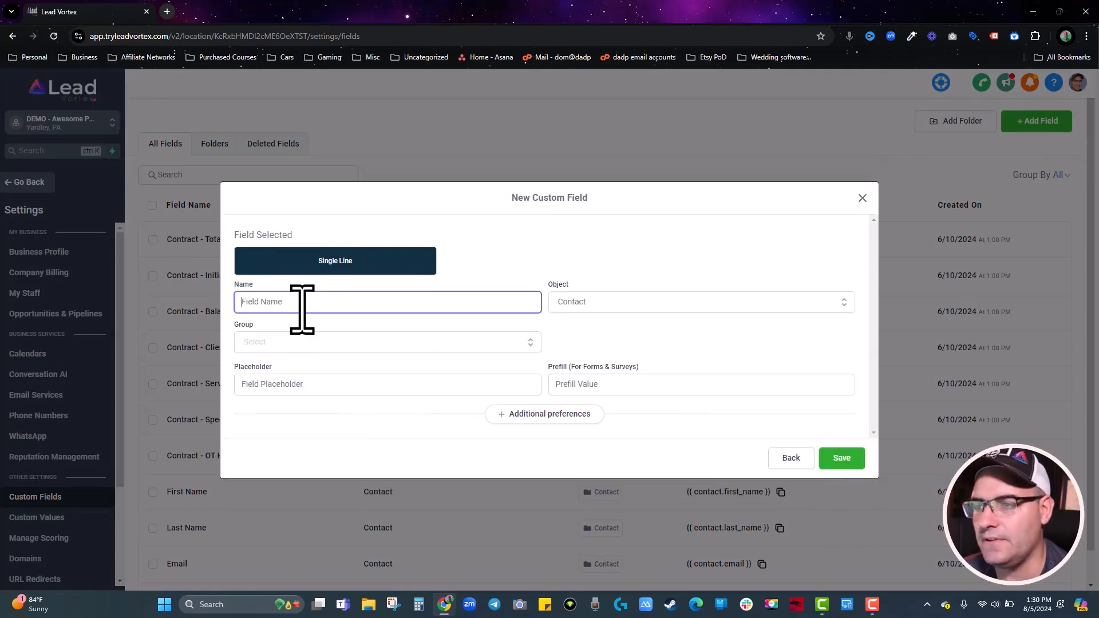
pyautogui.write('niche speciic thing #1')
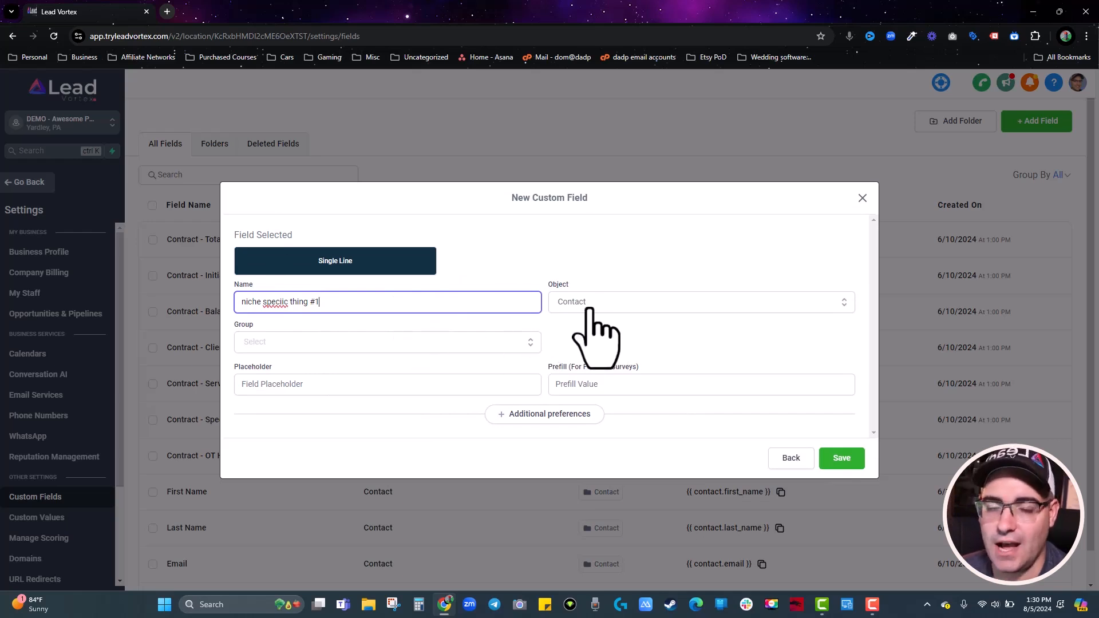
pyautogui.click(312, 343)
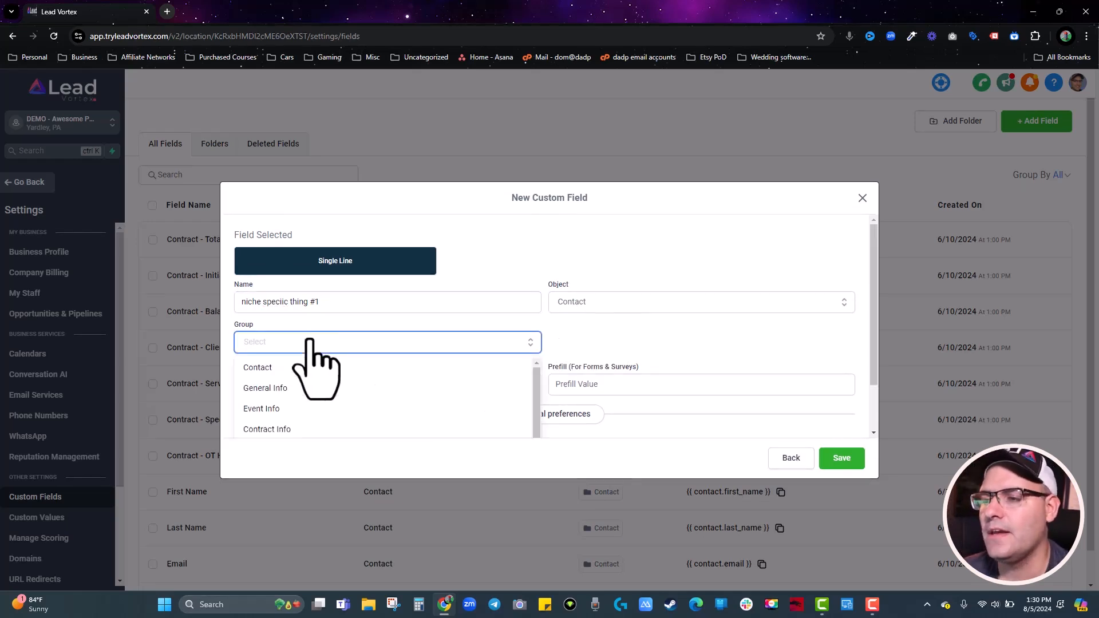
pyautogui.click(279, 371)
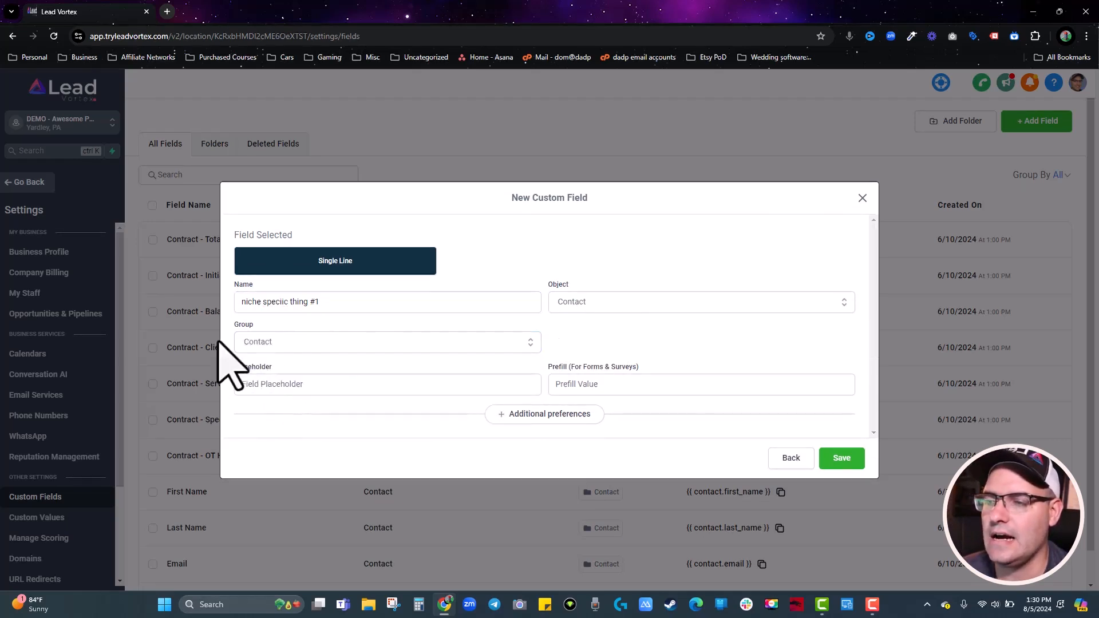
pyautogui.click(843, 460)
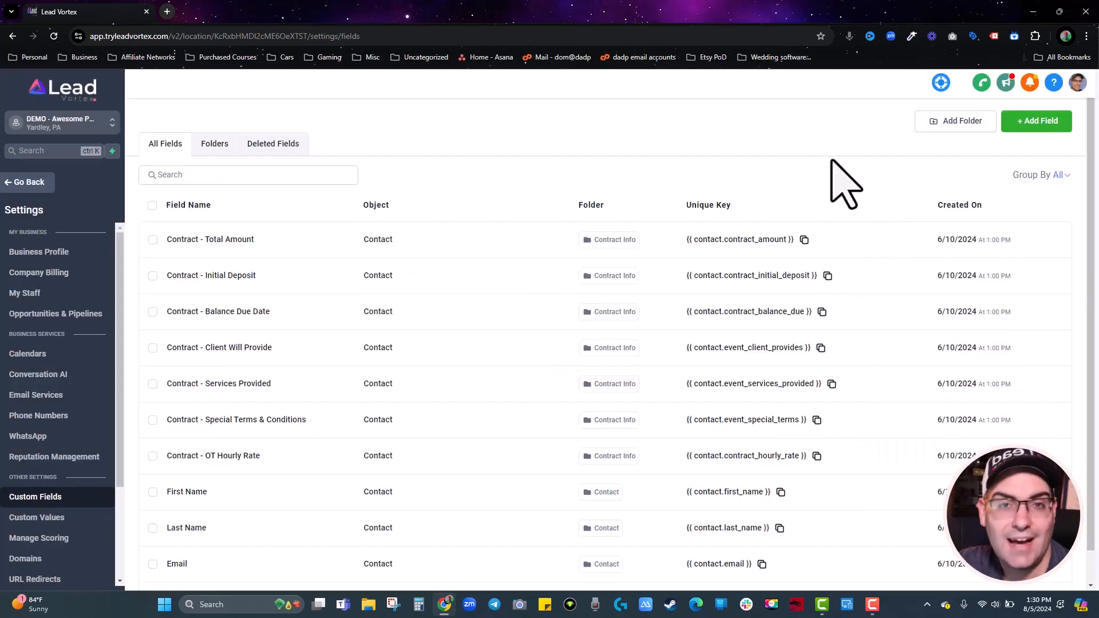
pyautogui.click(23, 182)
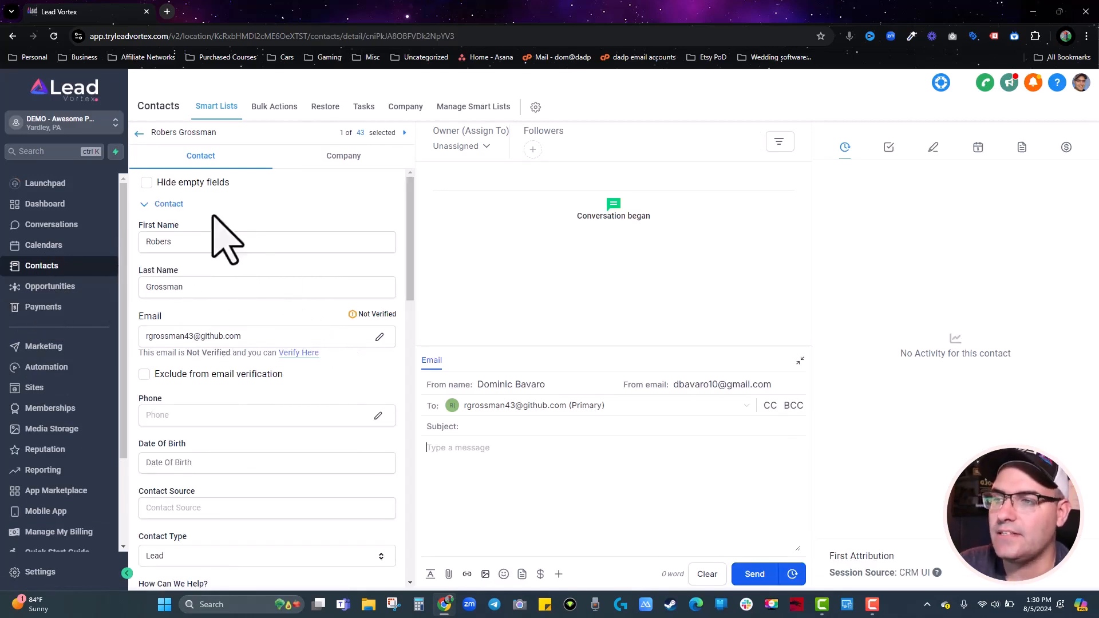
# Return from the contact record to the Interested in Offer list, then open Opportunities.
pyautogui.click(139, 132)
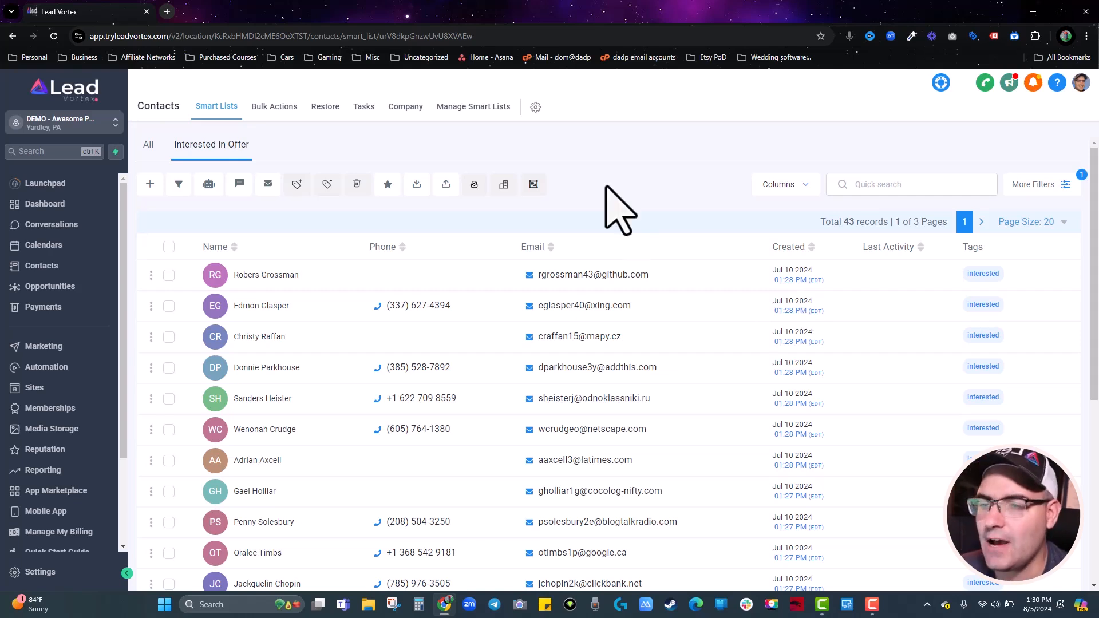
pyautogui.click(66, 289)
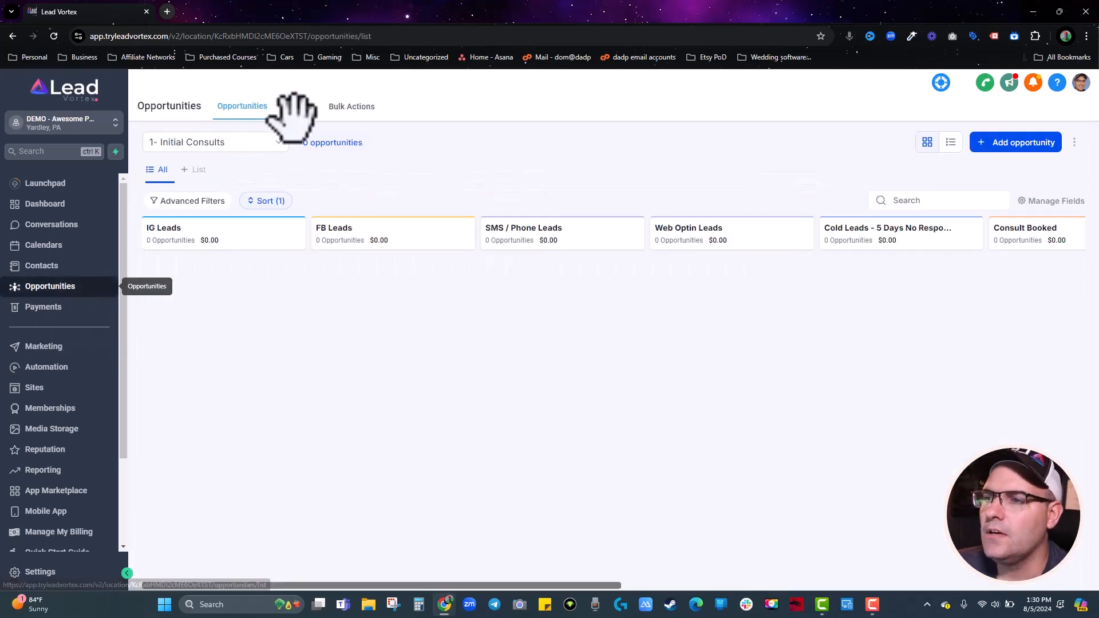
pyautogui.click(298, 109)
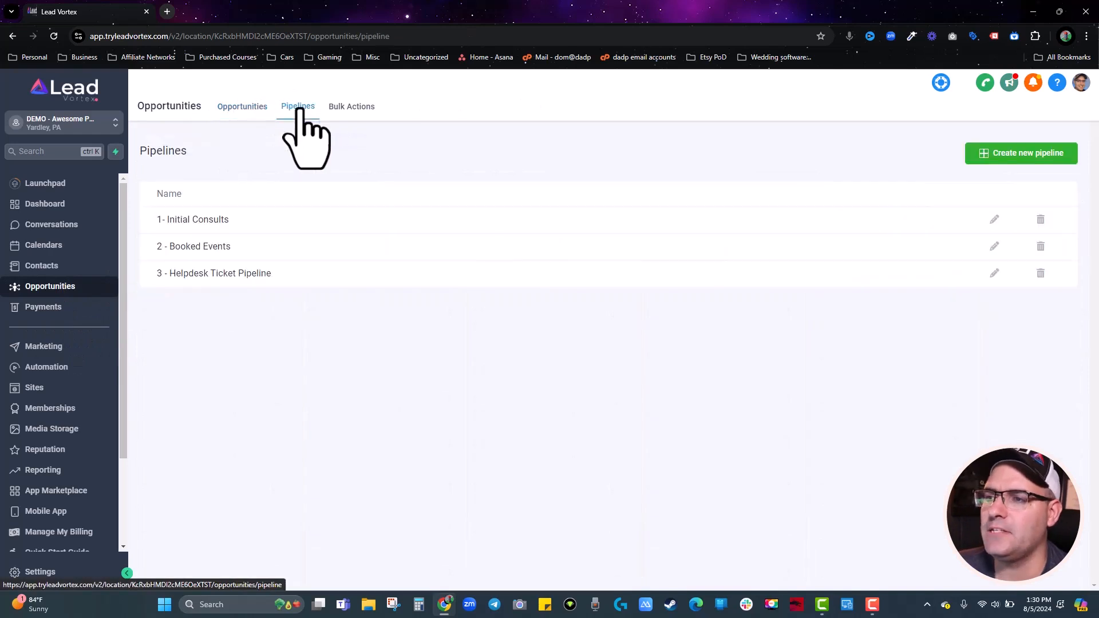
pyautogui.click(246, 108)
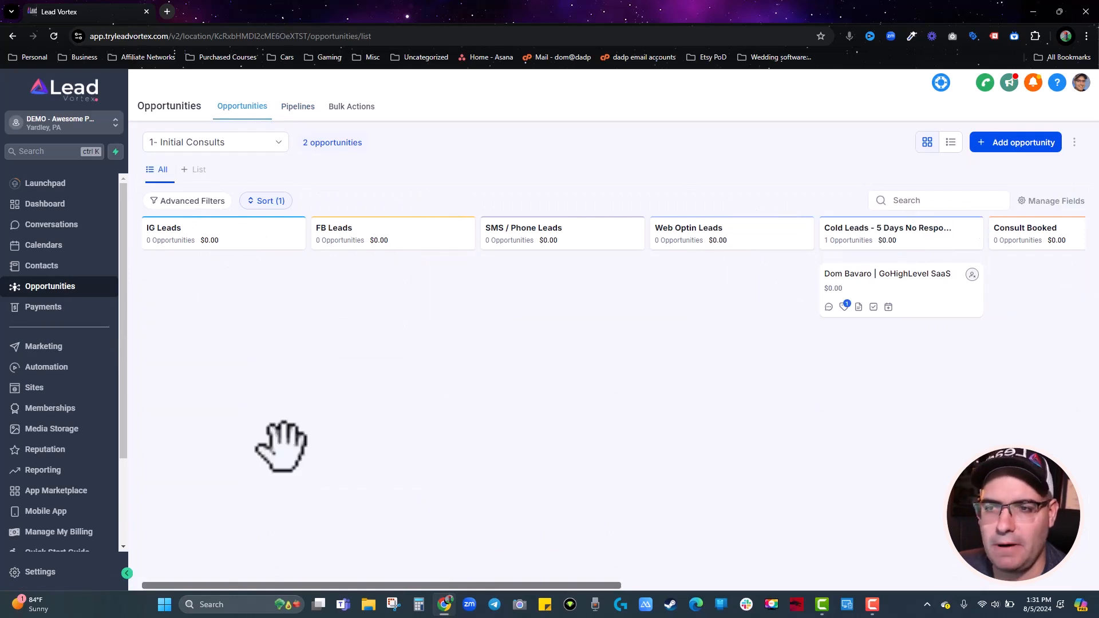
pyautogui.moveTo(1041, 433); pyautogui.dragTo(1018, 452)
pyautogui.click(205, 145)
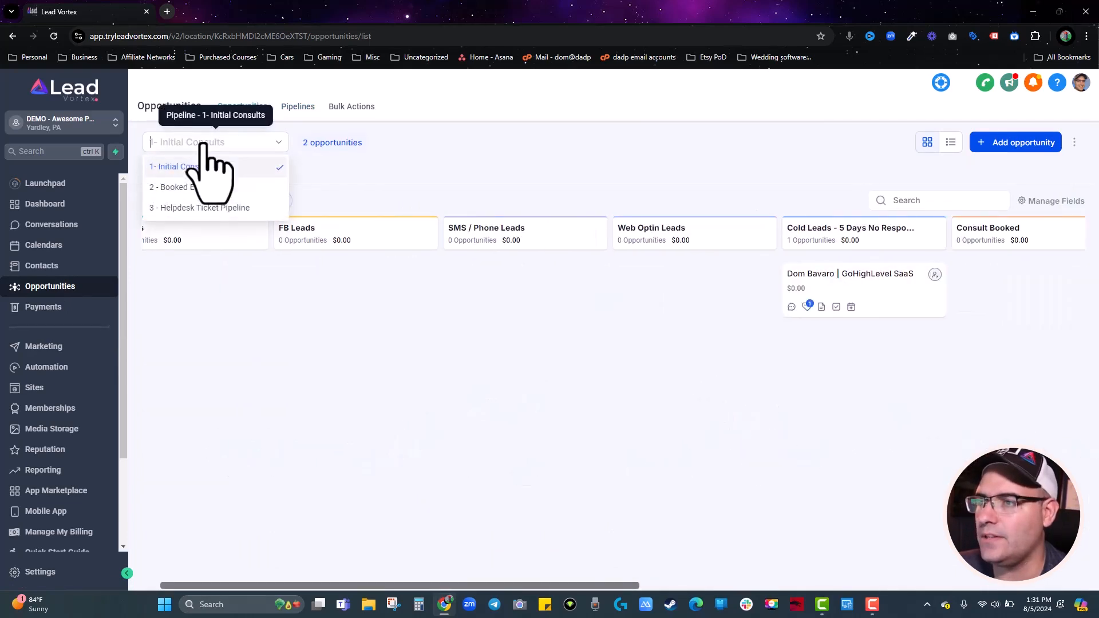
pyautogui.click(174, 207)
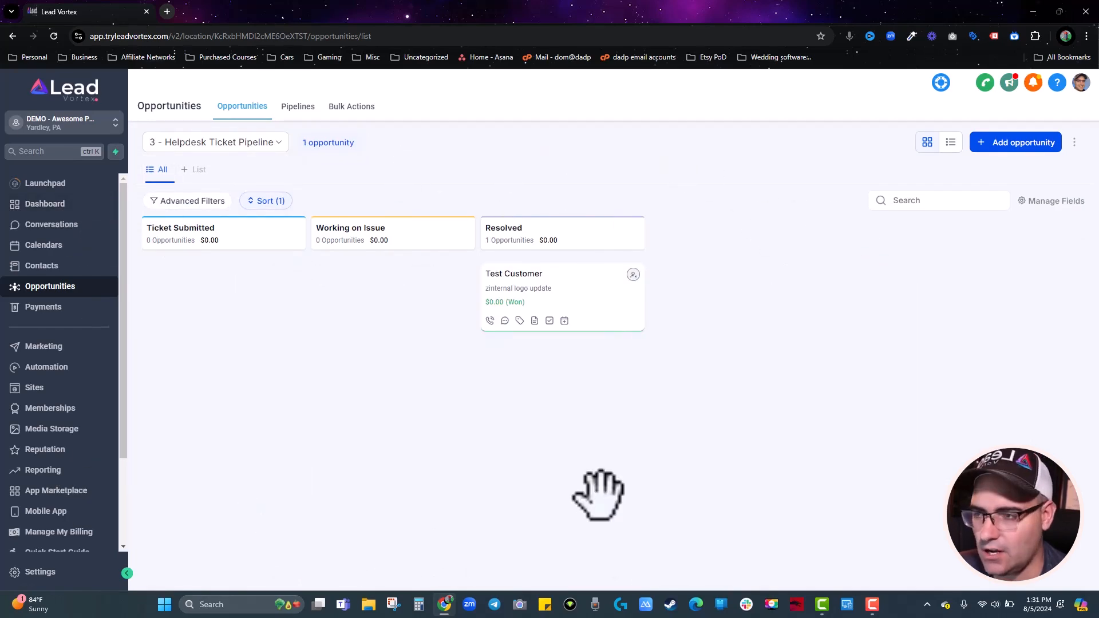
pyautogui.click(183, 142)
pyautogui.click(177, 168)
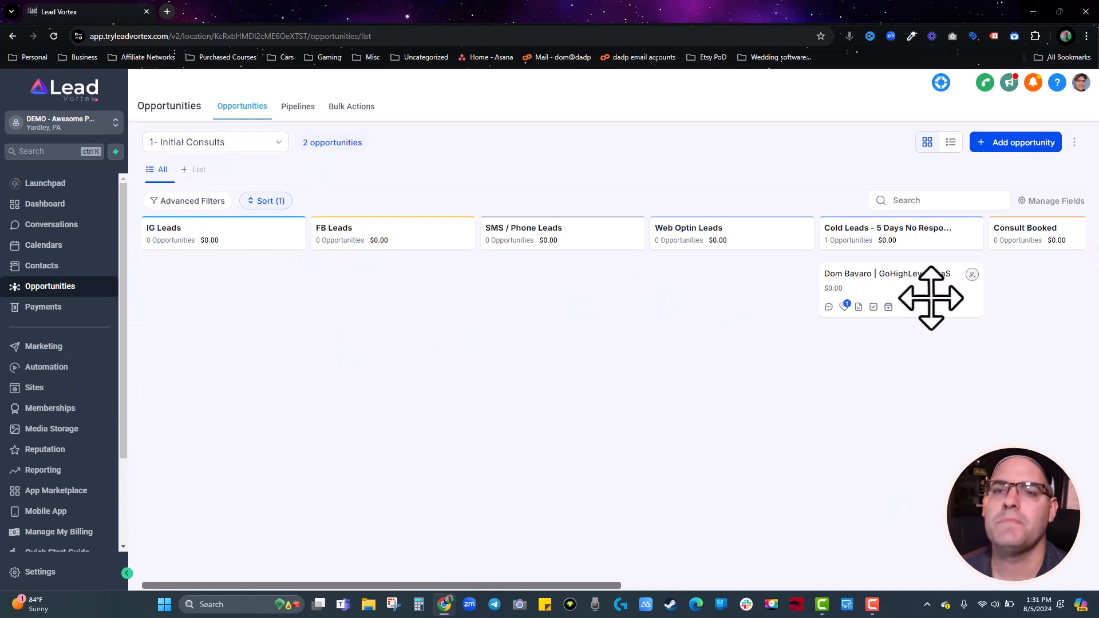
# Drag the GoHighLevel SaaS card via FB Leads into SMS / Phone Leads, then drop it on LOST and confirm.
pyautogui.moveTo(931, 298); pyautogui.dragTo(454, 294)
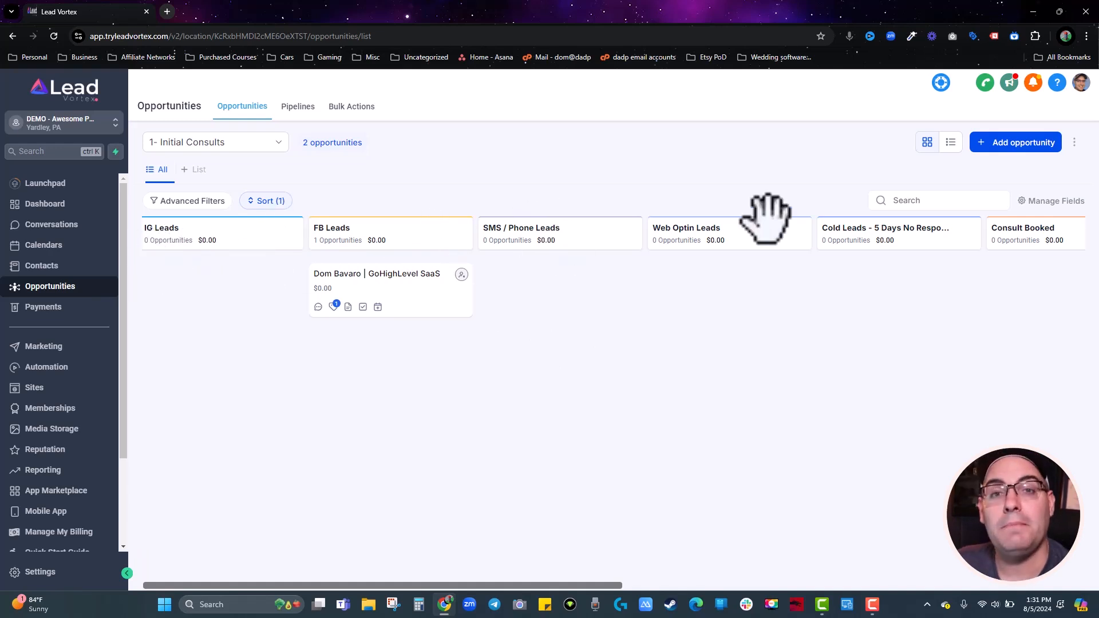
pyautogui.moveTo(415, 309); pyautogui.dragTo(600, 303)
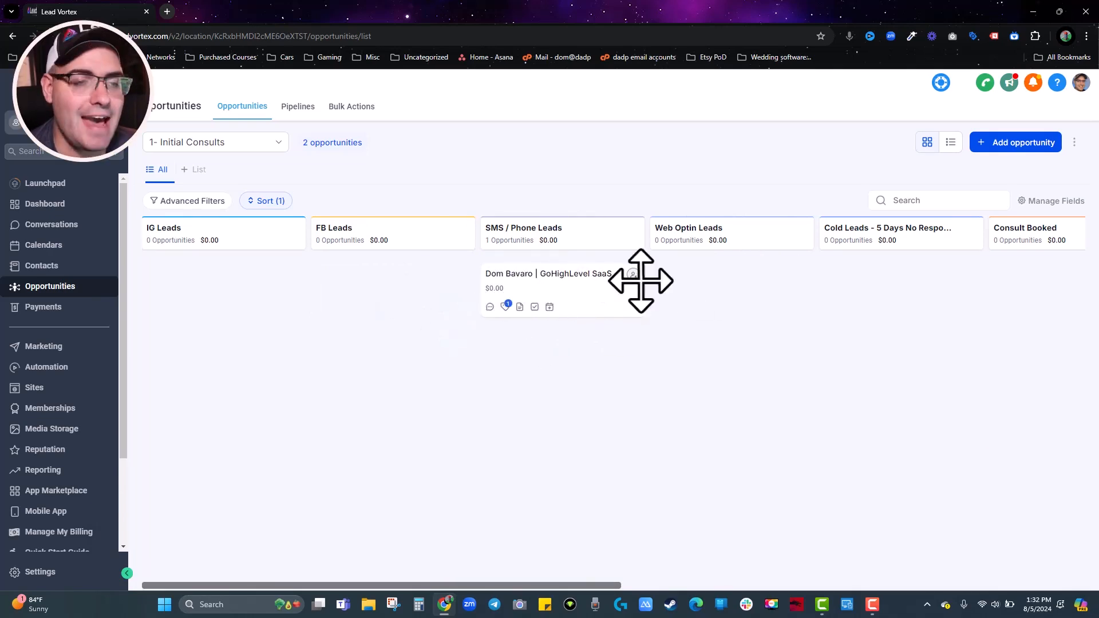
pyautogui.moveTo(584, 304); pyautogui.dragTo(648, 312)
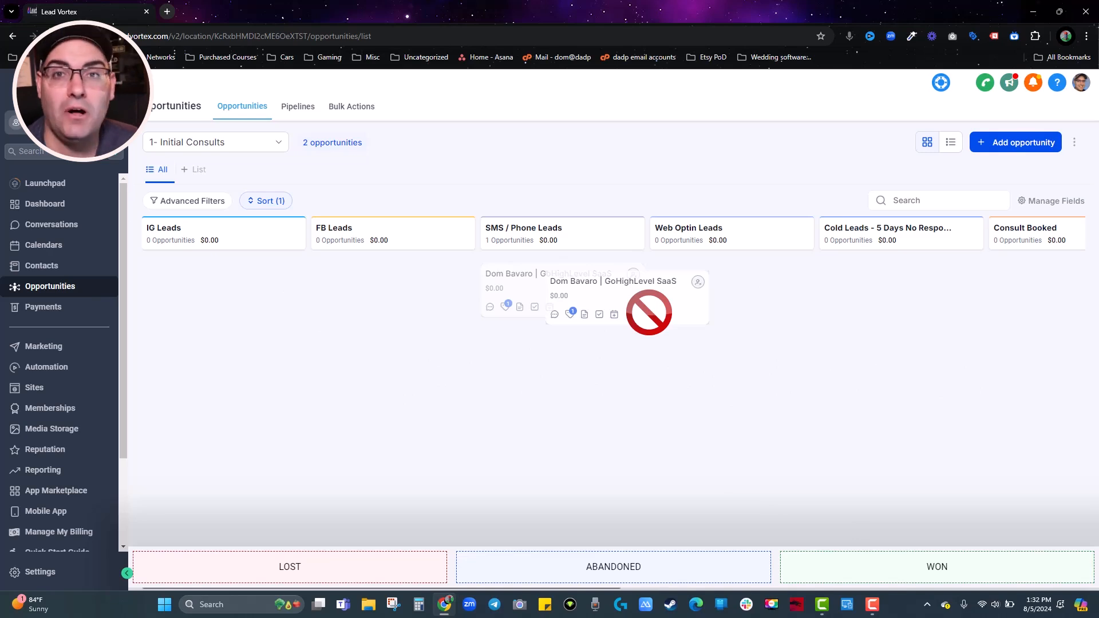
pyautogui.moveTo(648, 312); pyautogui.dragTo(602, 308)
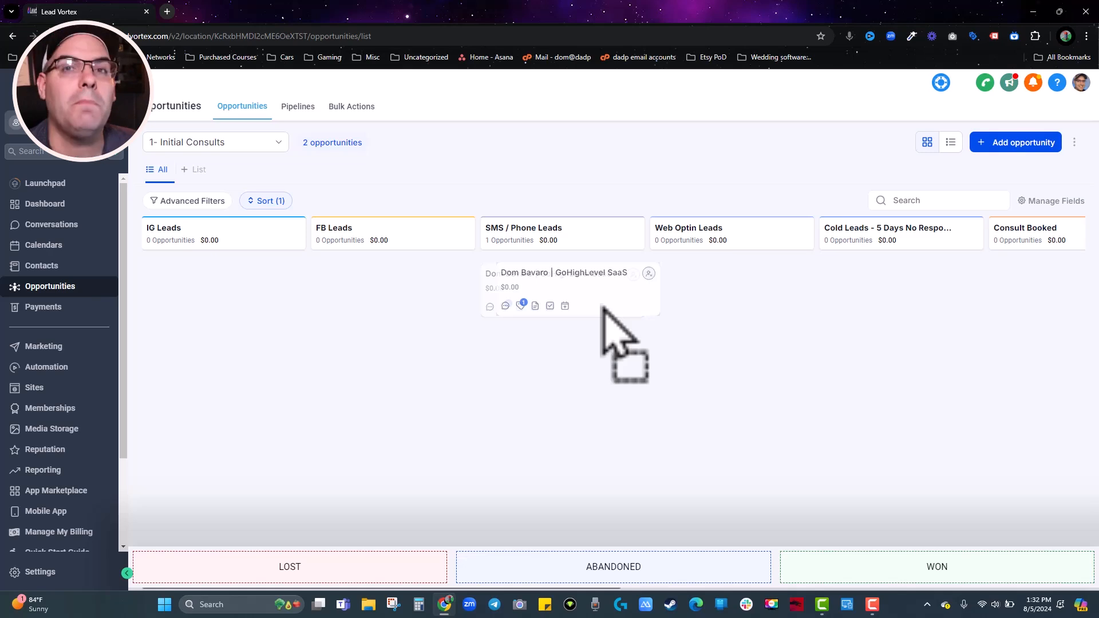
pyautogui.moveTo(602, 309); pyautogui.dragTo(338, 572)
pyautogui.click(507, 357)
pyautogui.click(552, 332)
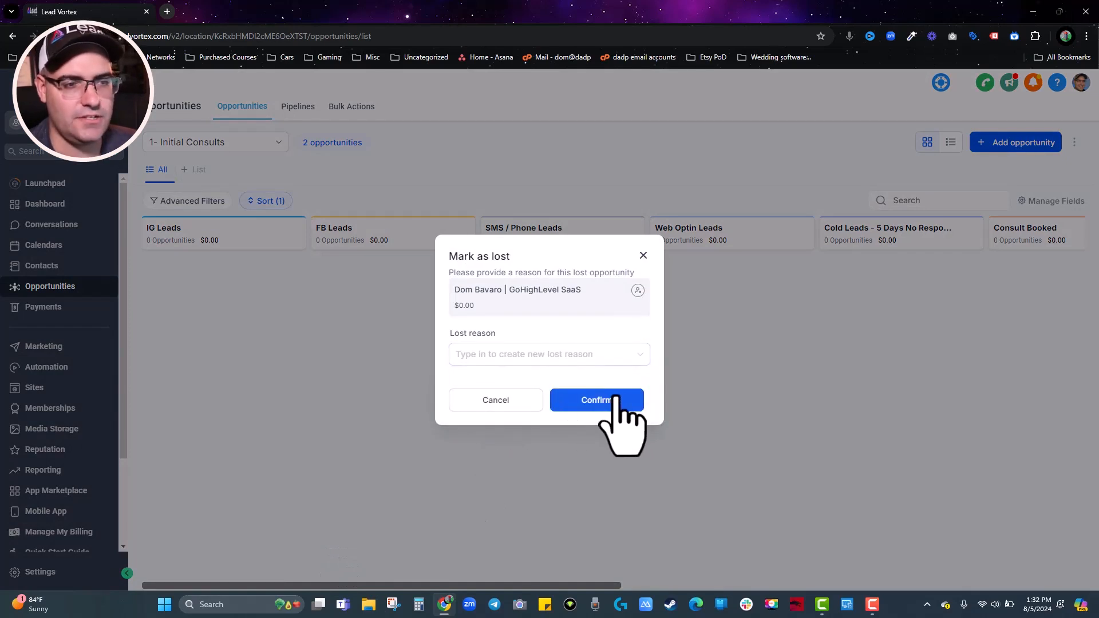
pyautogui.click(615, 399)
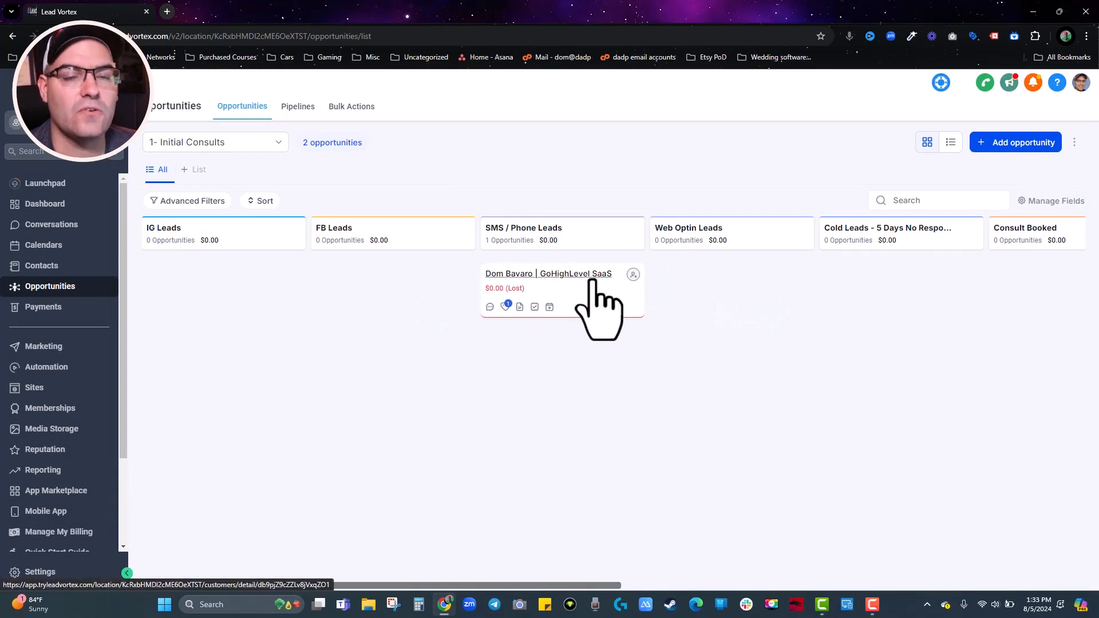
# Drop the GoHighLevel SaaS card on ABANDONED, then on WON.
pyautogui.moveTo(611, 294); pyautogui.dragTo(645, 572)
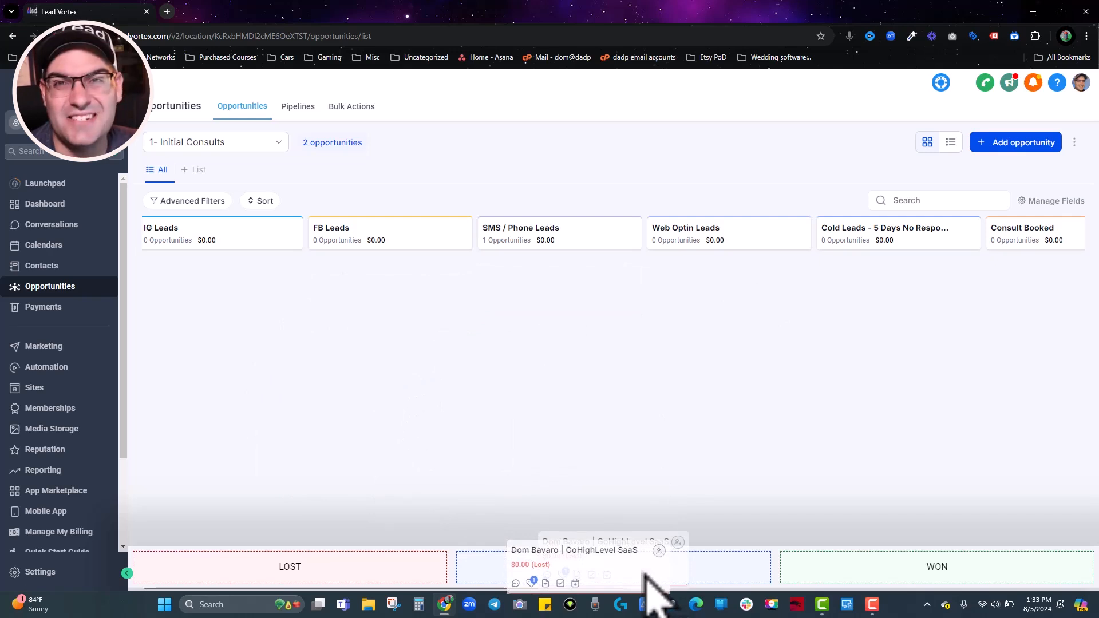
pyautogui.moveTo(646, 572); pyautogui.dragTo(646, 573)
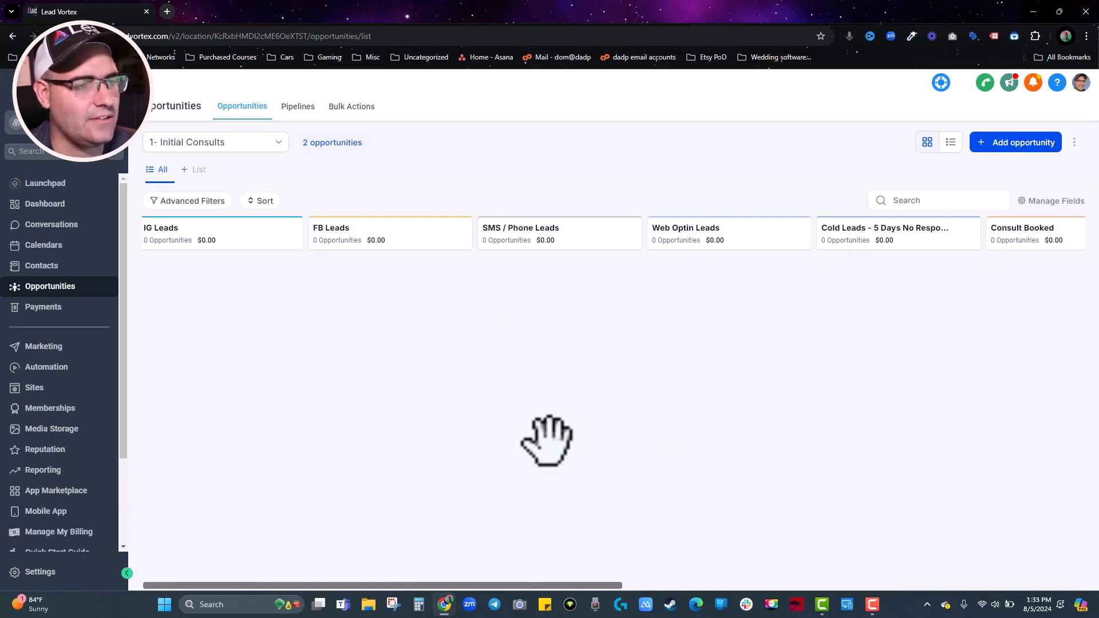
pyautogui.moveTo(586, 584); pyautogui.dragTo(589, 551)
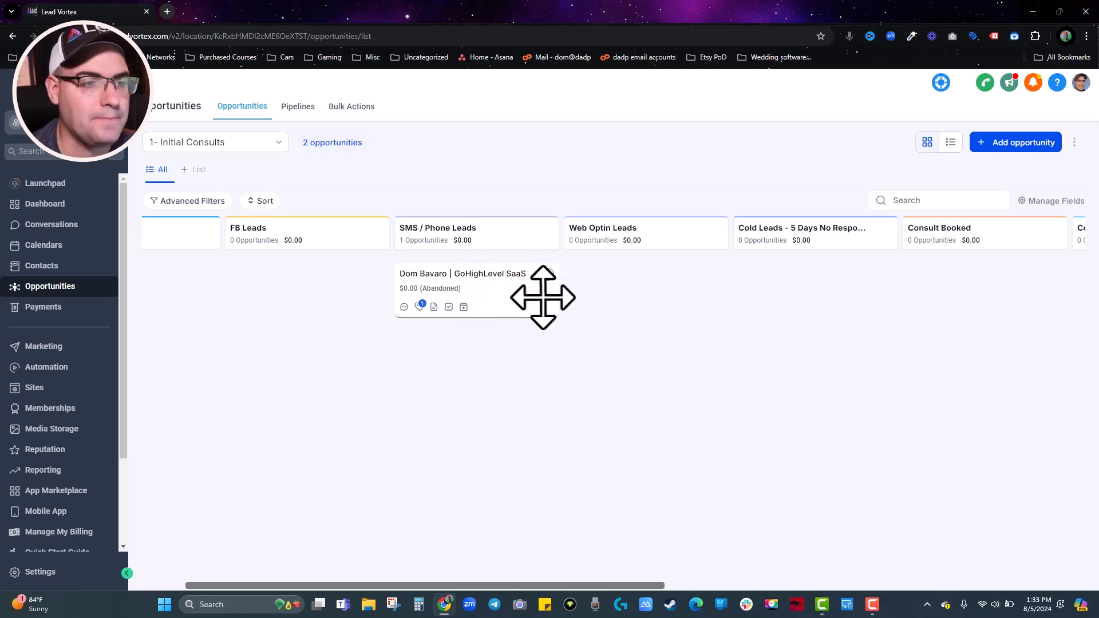
pyautogui.moveTo(518, 303); pyautogui.dragTo(957, 564)
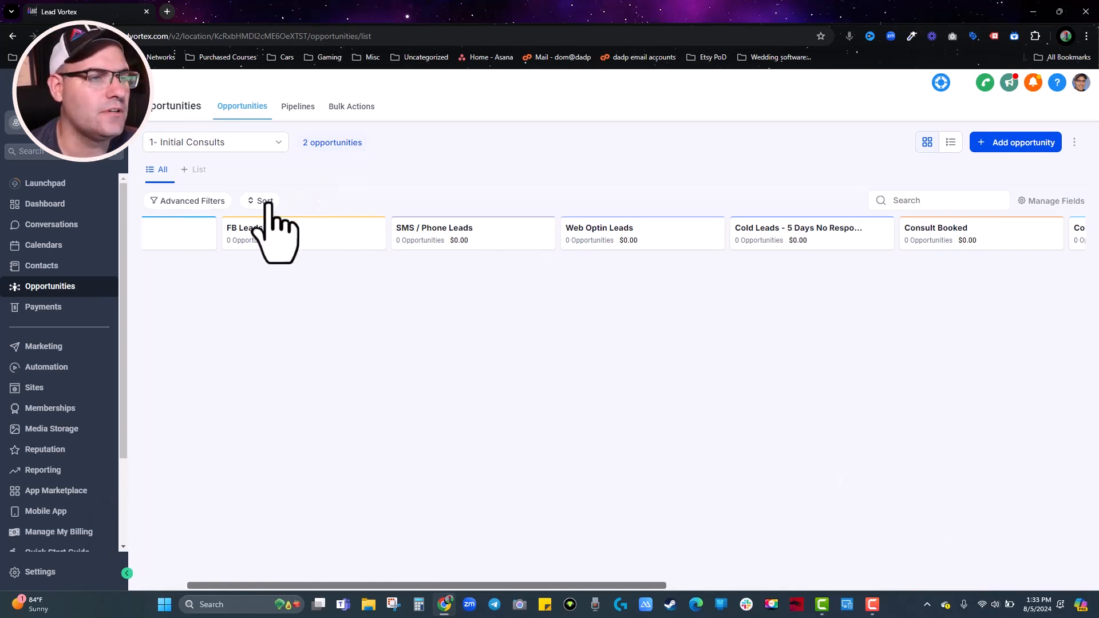
# Move the opportunity into Web Optin Leads and then into Cold Leads.
pyautogui.click(263, 201)
pyautogui.click(504, 172)
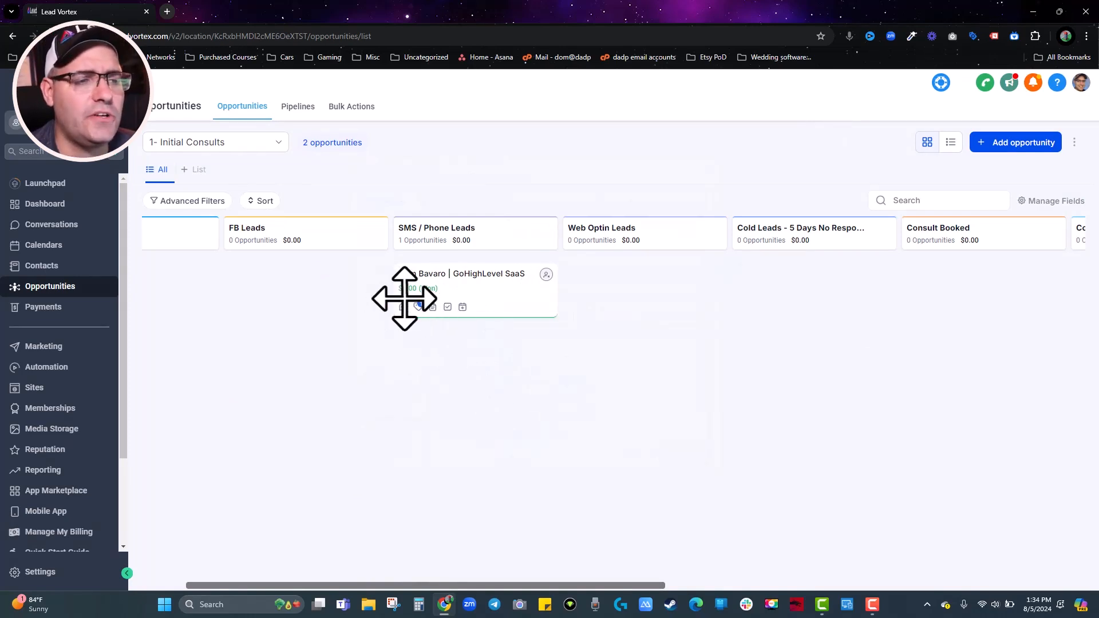
pyautogui.moveTo(433, 293); pyautogui.dragTo(650, 351)
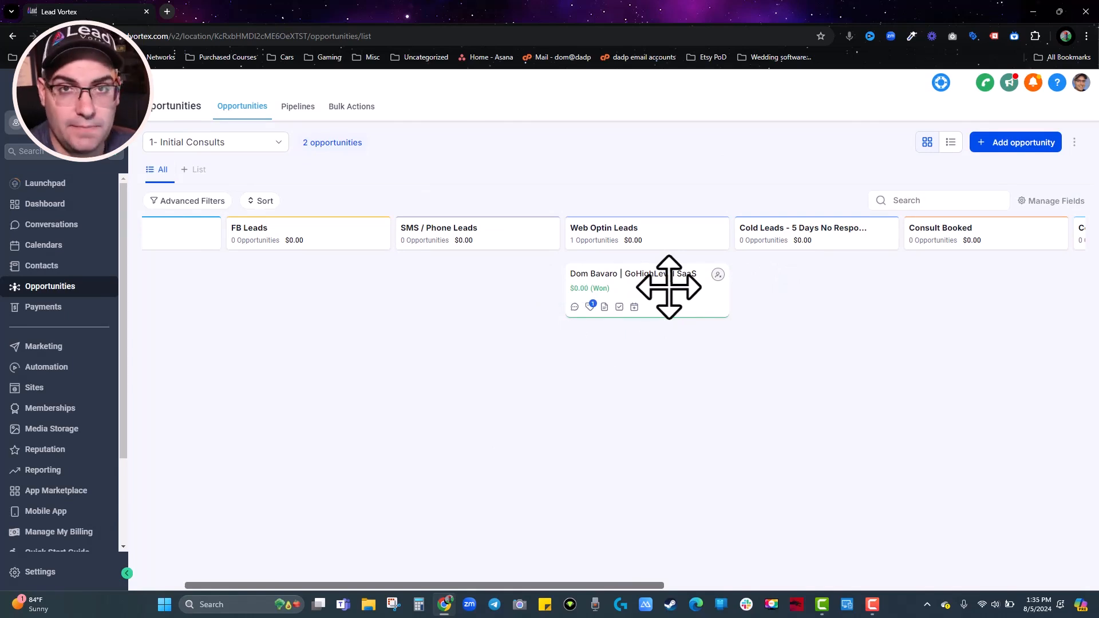
pyautogui.moveTo(687, 299); pyautogui.dragTo(632, 272)
# Open the GoHighLevel SaaS opportunity's details and close them again.
pyautogui.click(427, 314)
pyautogui.click(815, 106)
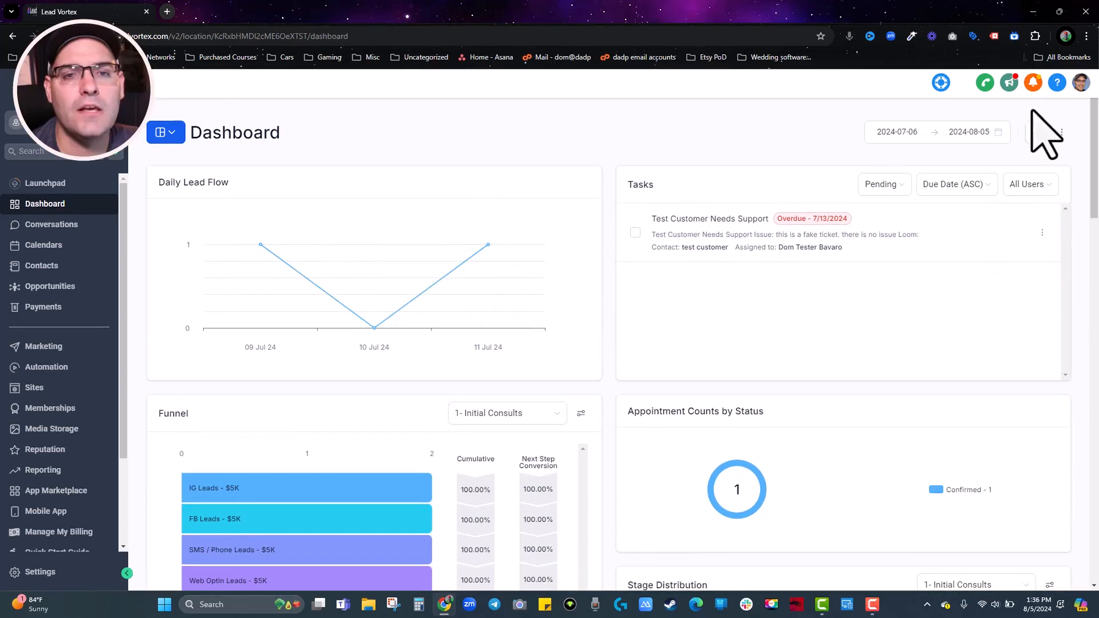
# In dashboard edit mode, add the Opportunity Counts Over Time line-chart widget from Opportunities.
pyautogui.click(1037, 134)
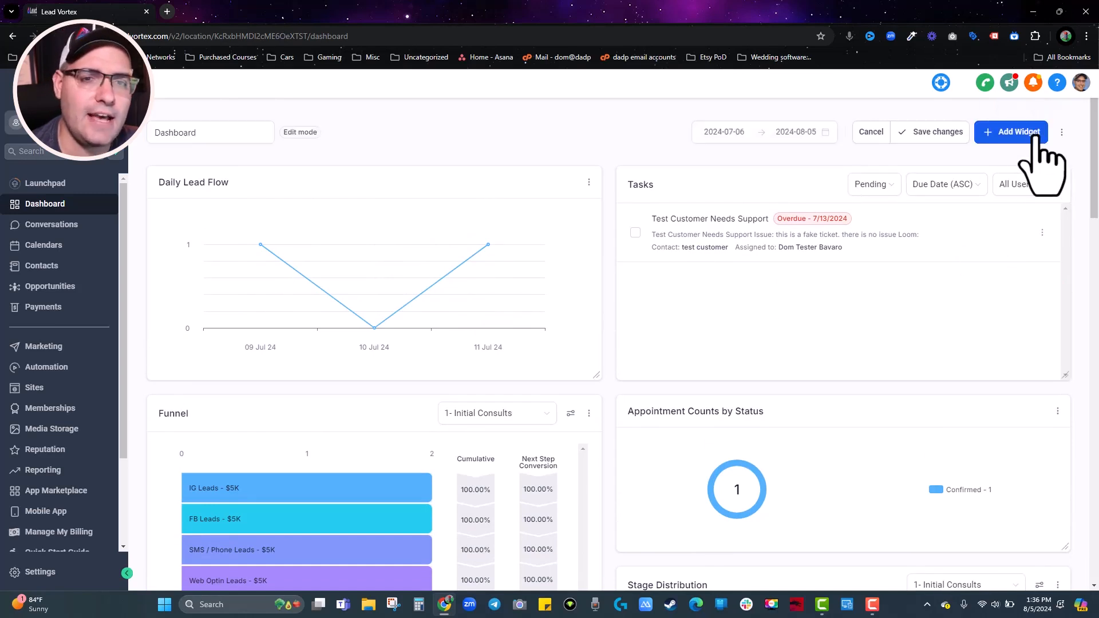
pyautogui.click(1025, 141)
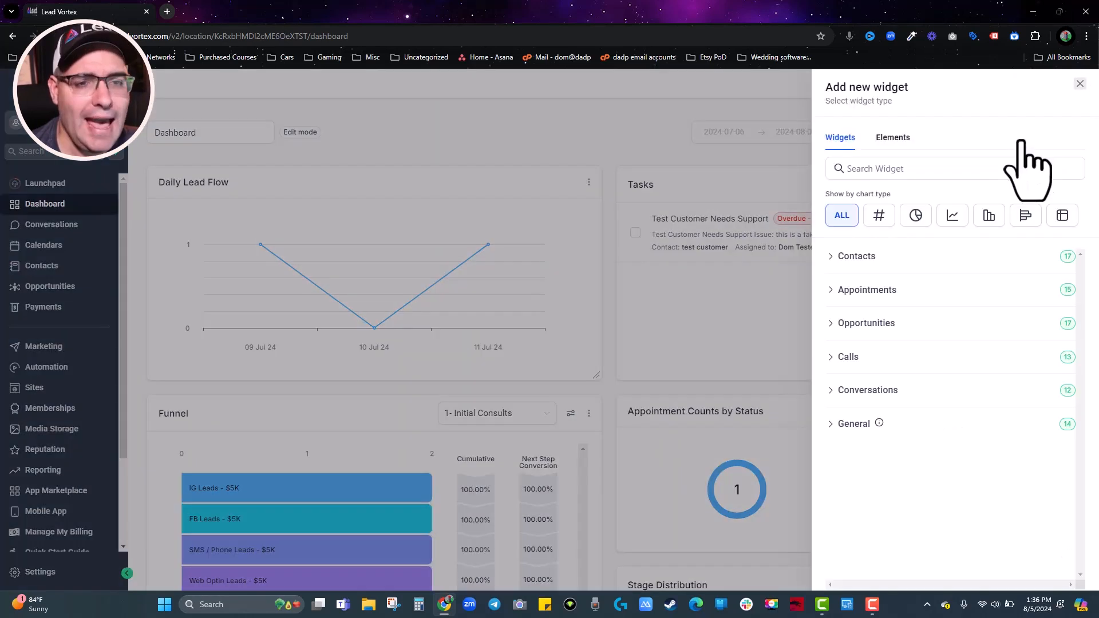
pyautogui.click(952, 216)
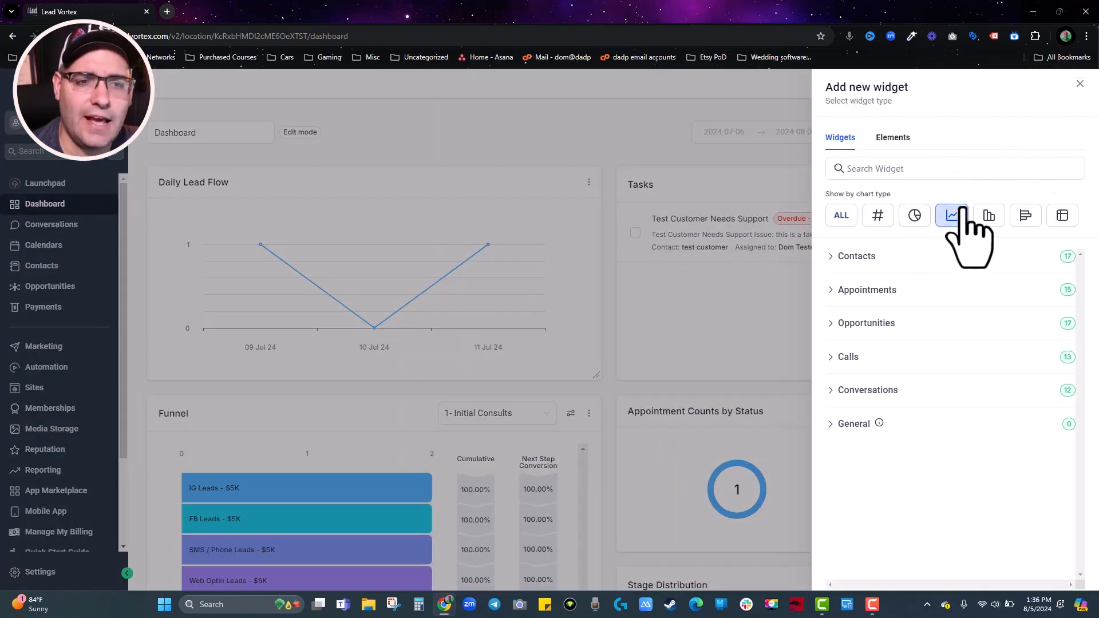
pyautogui.click(859, 325)
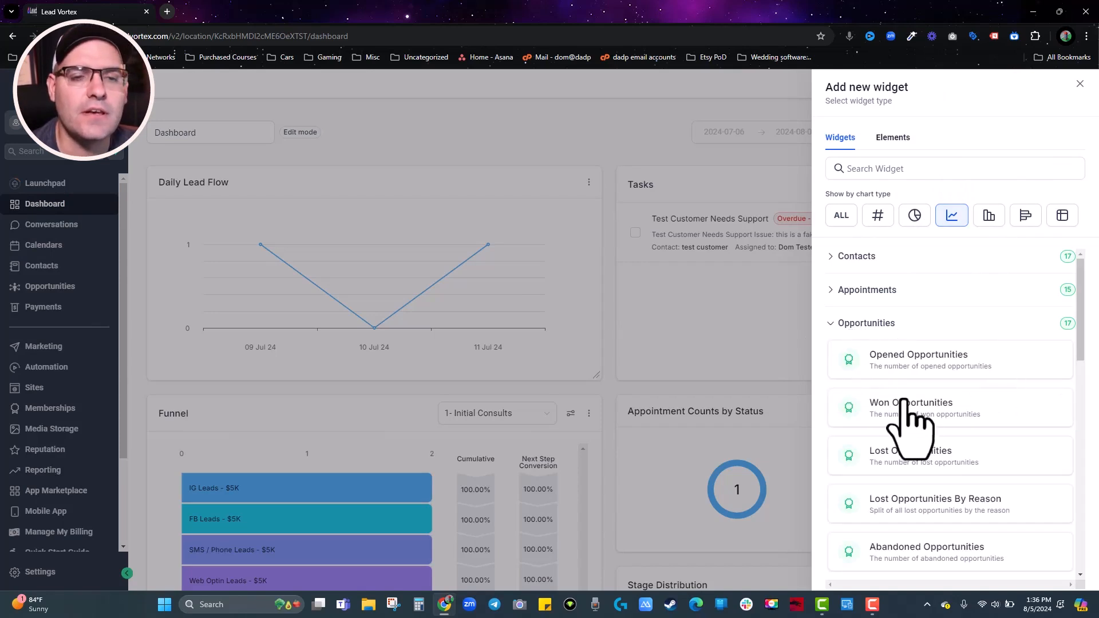
pyautogui.scroll(-6, 908, 415)
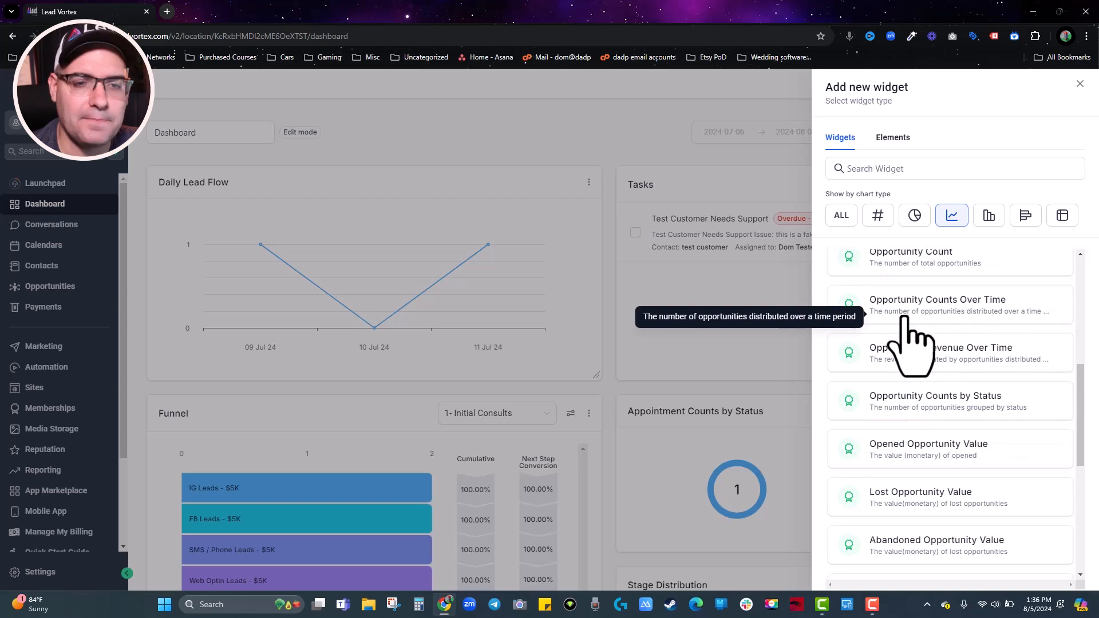
pyautogui.click(910, 320)
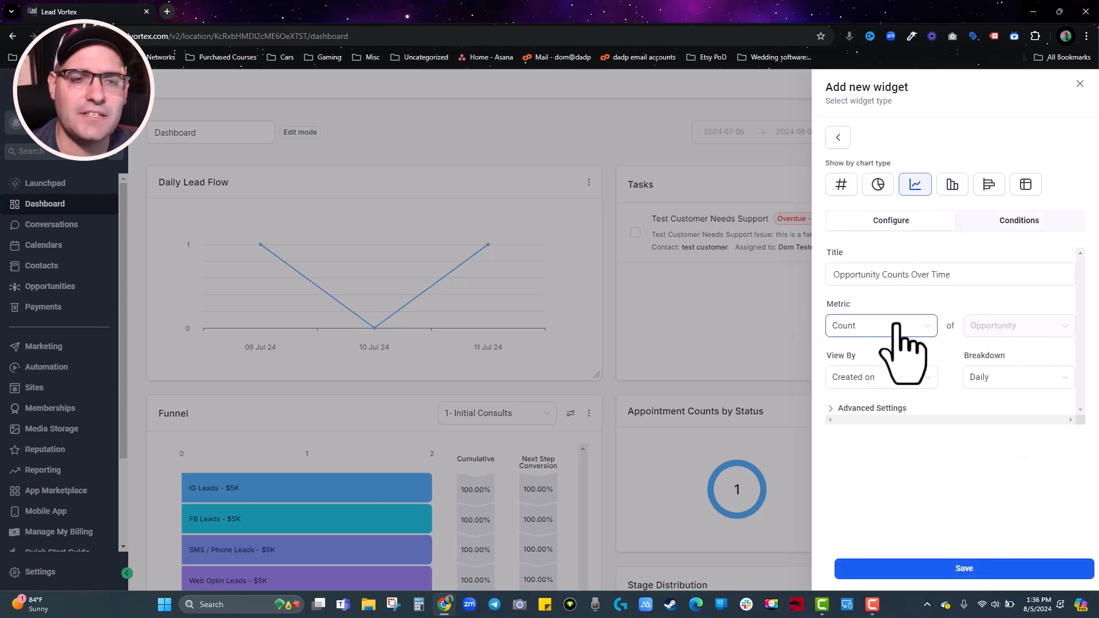
pyautogui.click(876, 409)
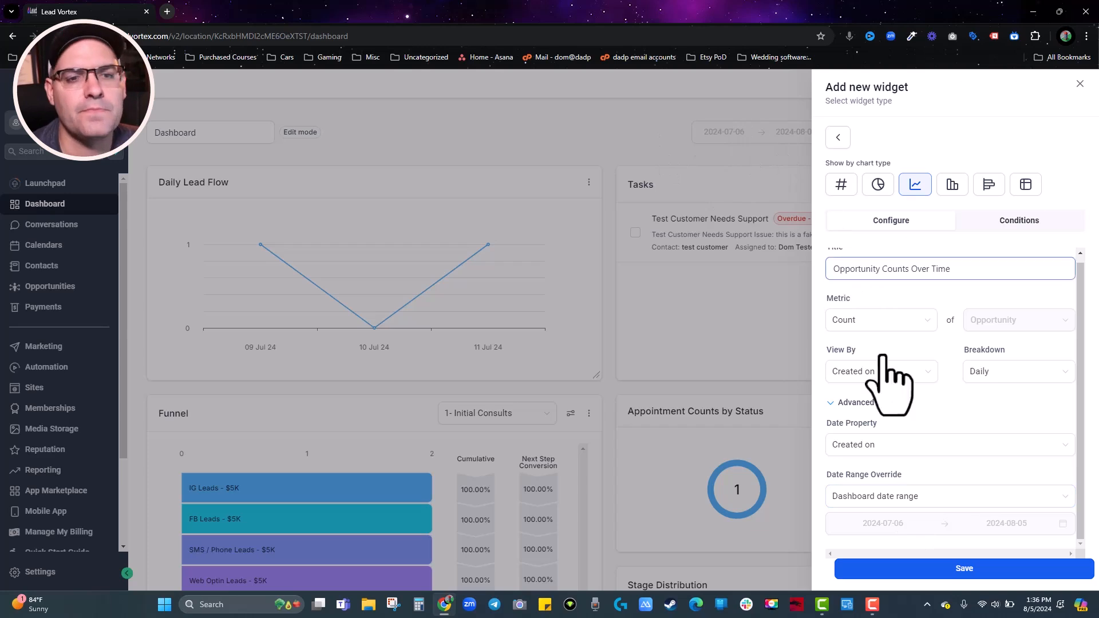
pyautogui.click(861, 403)
# Give the widget the condition Pipeline is 1- Initial Consults and save it.
pyautogui.click(1024, 220)
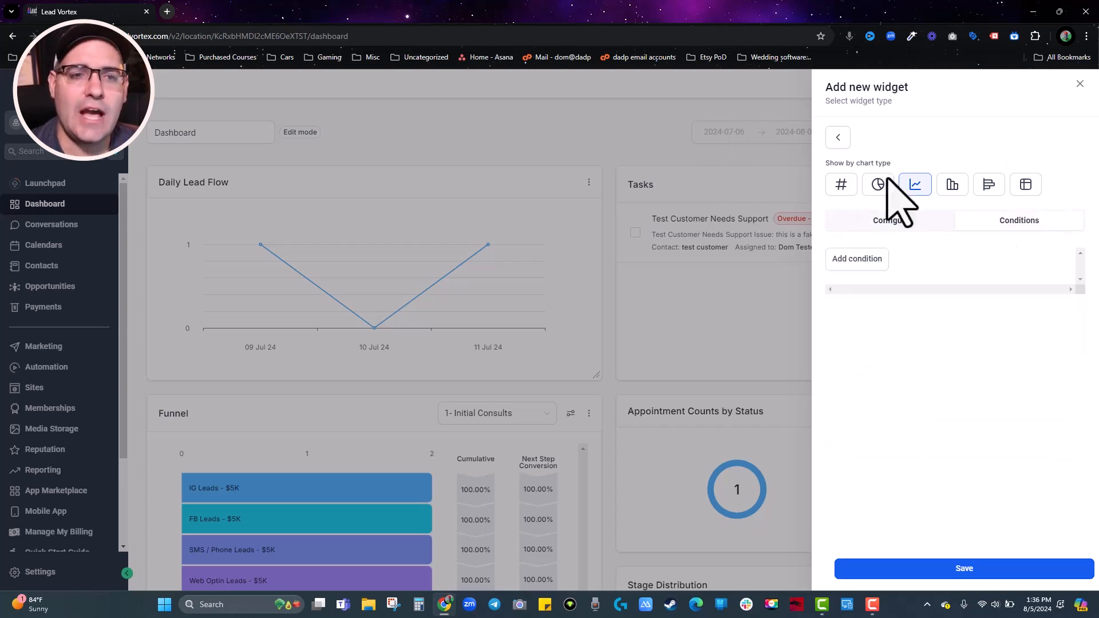
pyautogui.click(886, 260)
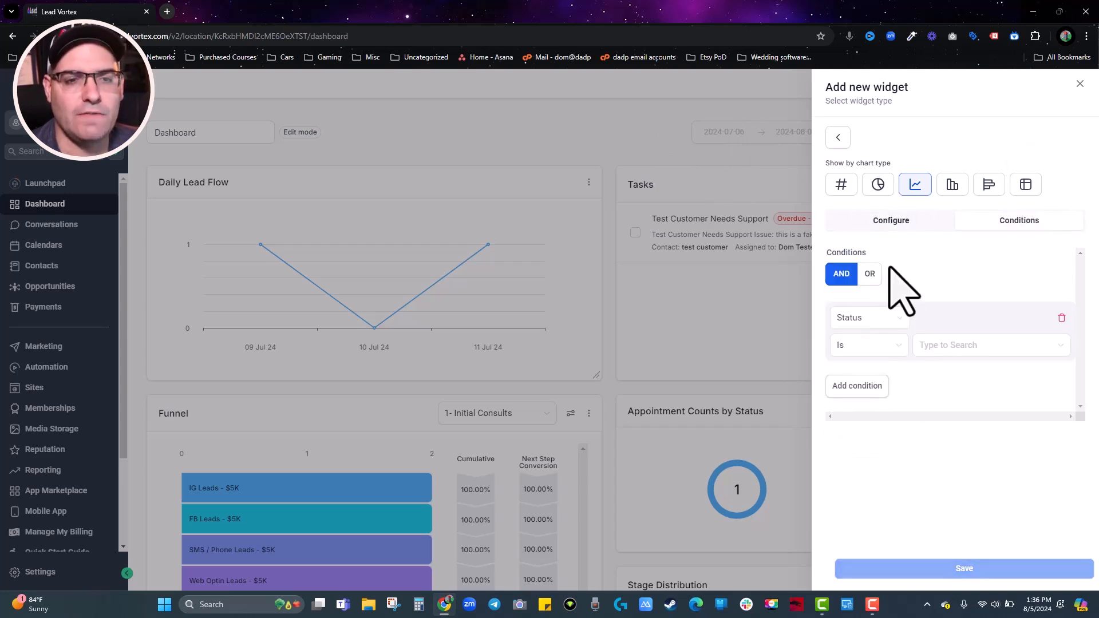
pyautogui.click(892, 318)
pyautogui.click(862, 384)
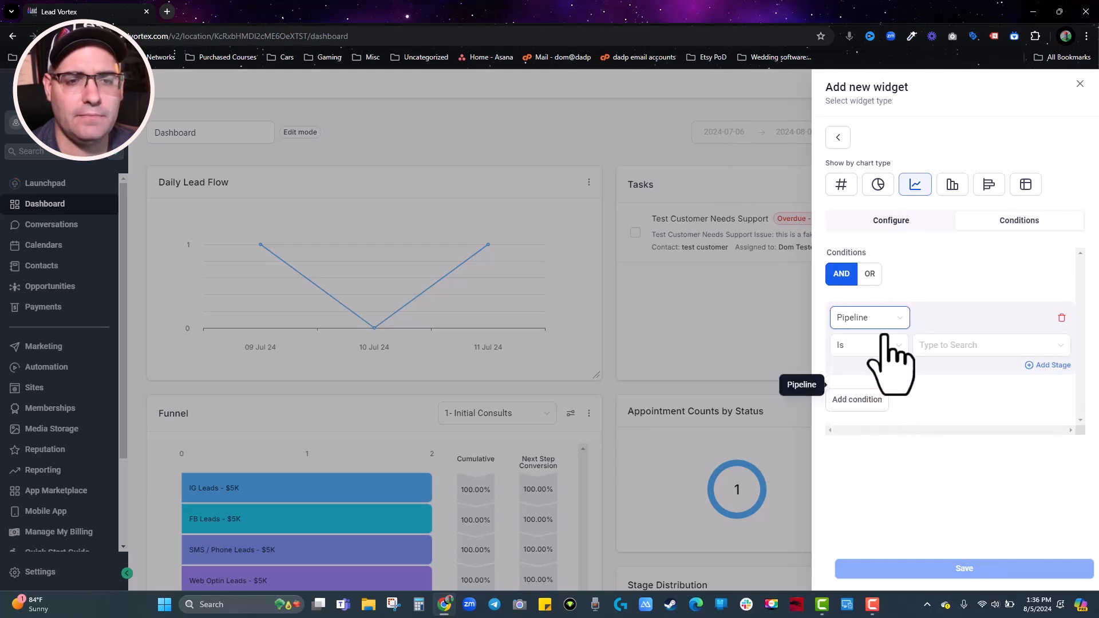
pyautogui.click(994, 346)
pyautogui.click(956, 371)
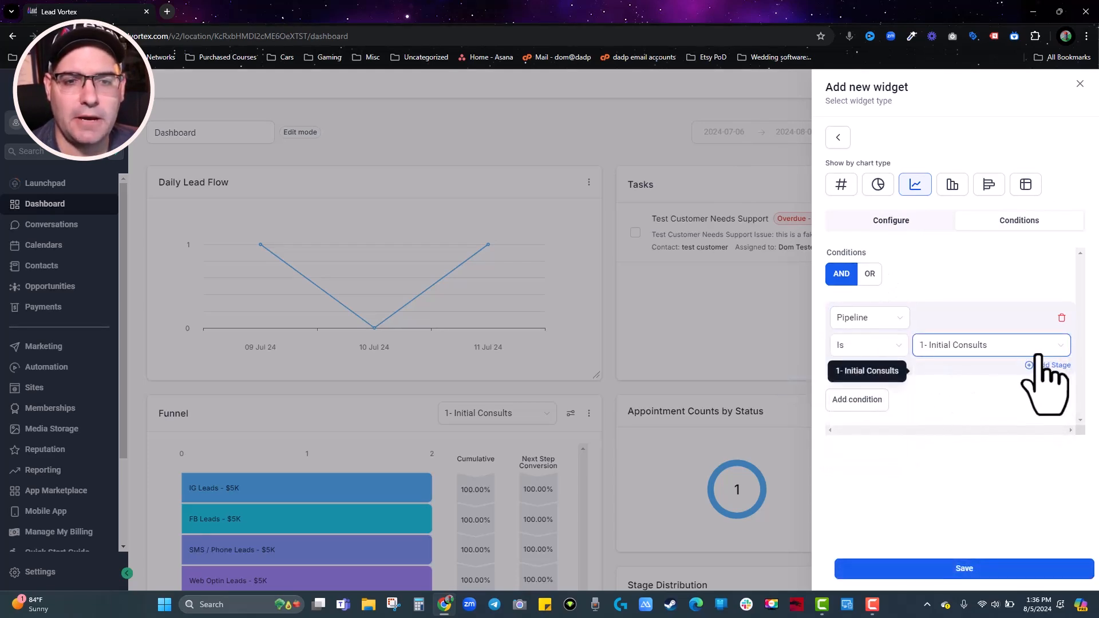
pyautogui.click(964, 567)
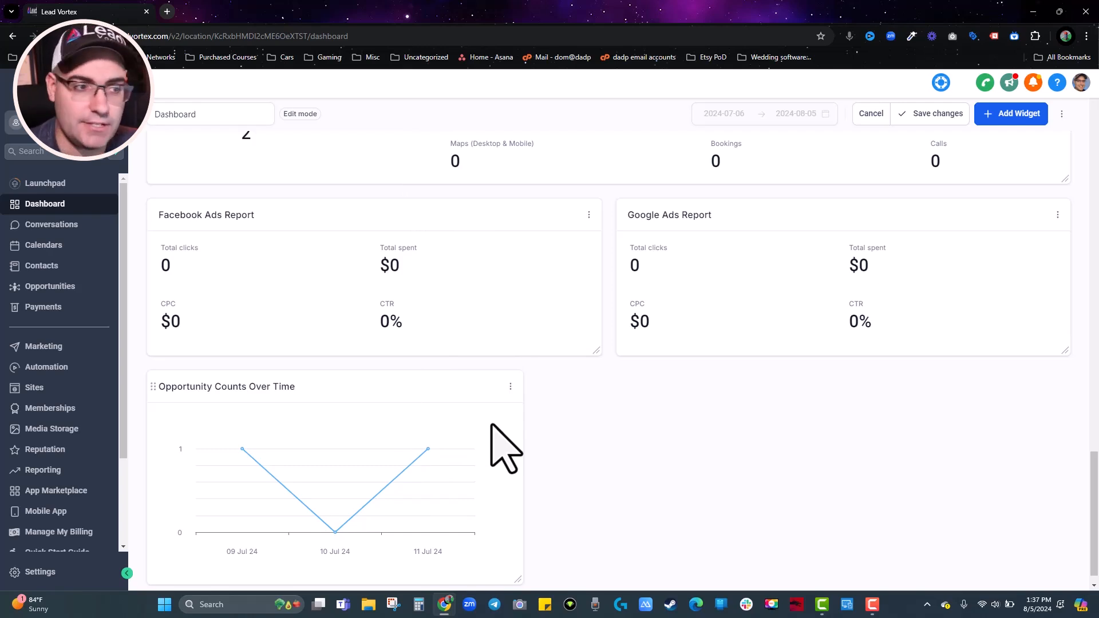
pyautogui.scroll(10, 493, 366)
pyautogui.scroll(-2, 489, 343)
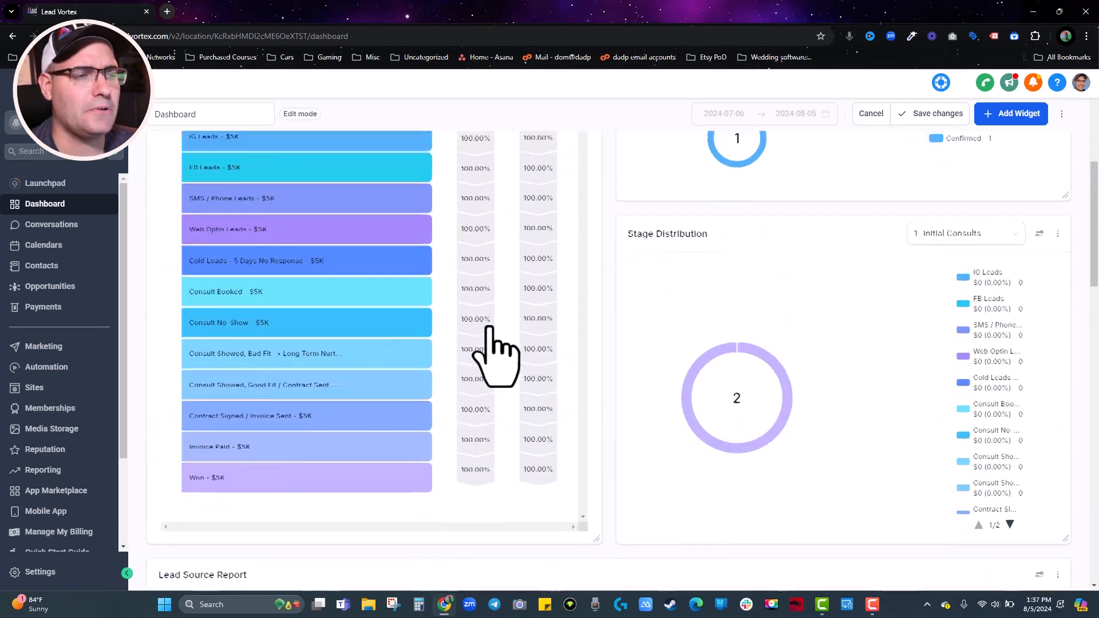
pyautogui.scroll(2, 490, 343)
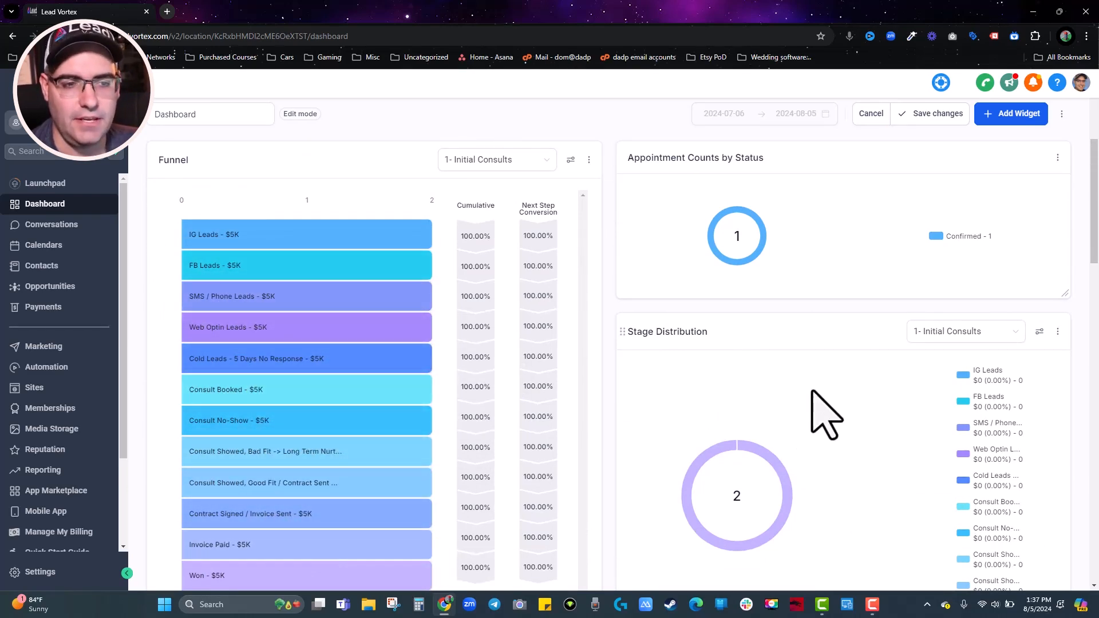
pyautogui.scroll(-1, 805, 398)
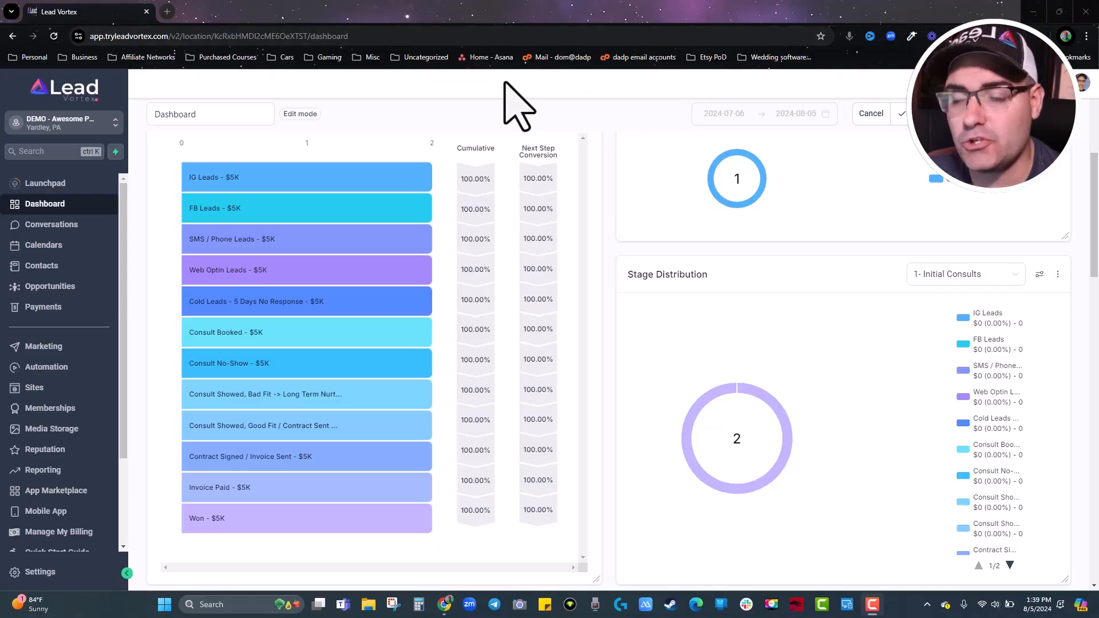
# Go to Automation, leaving the dashboard without saving, and browse the Workflow List.
pyautogui.click(42, 368)
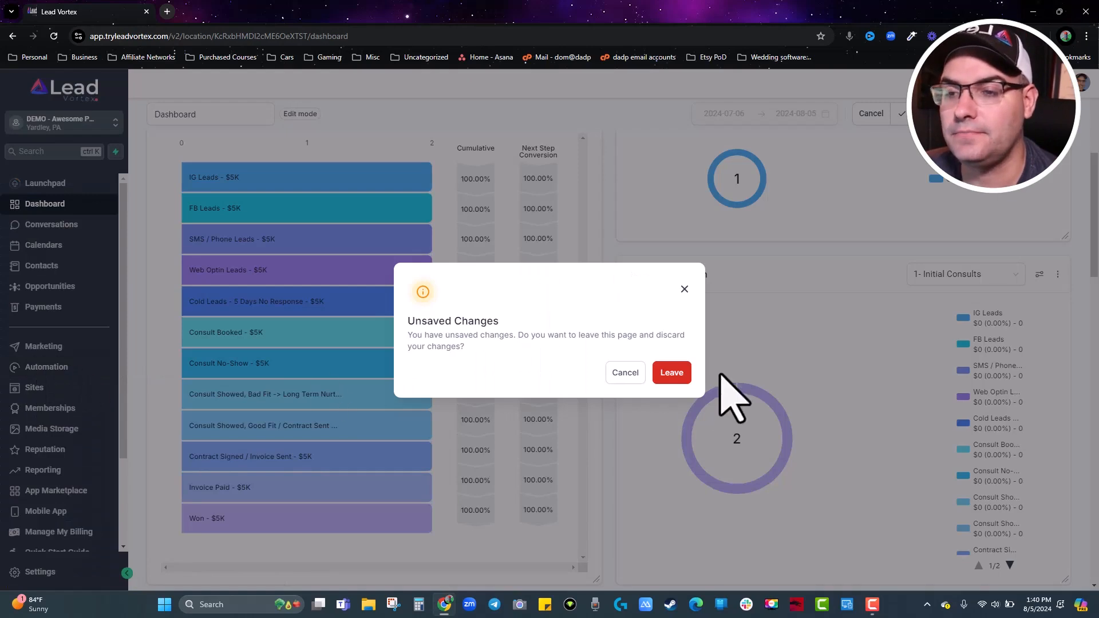
pyautogui.click(665, 379)
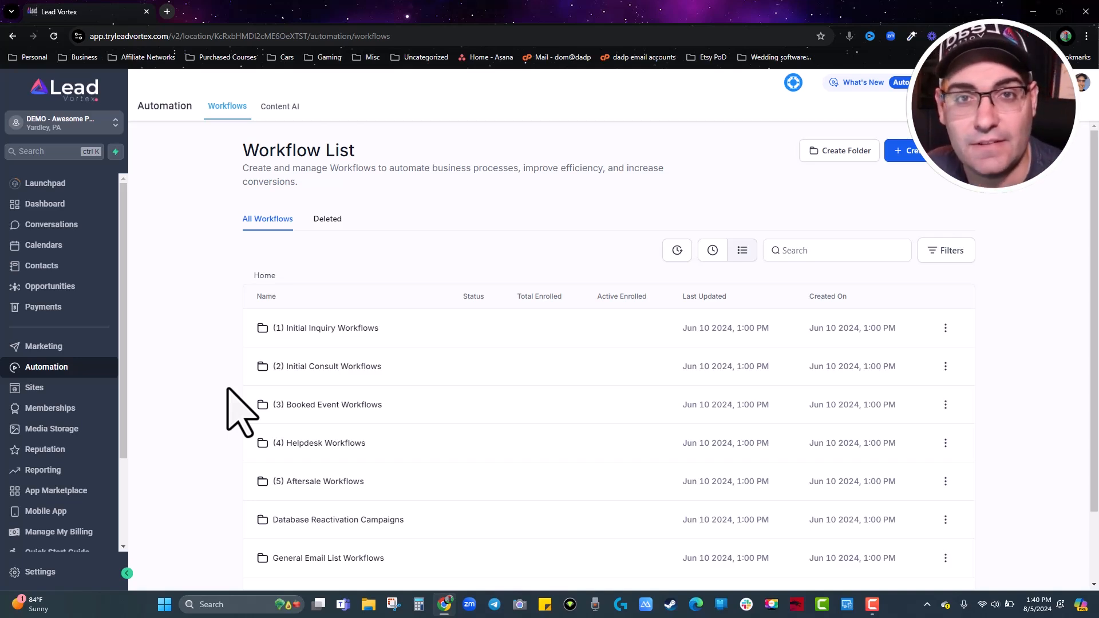
pyautogui.scroll(-2, 343, 324)
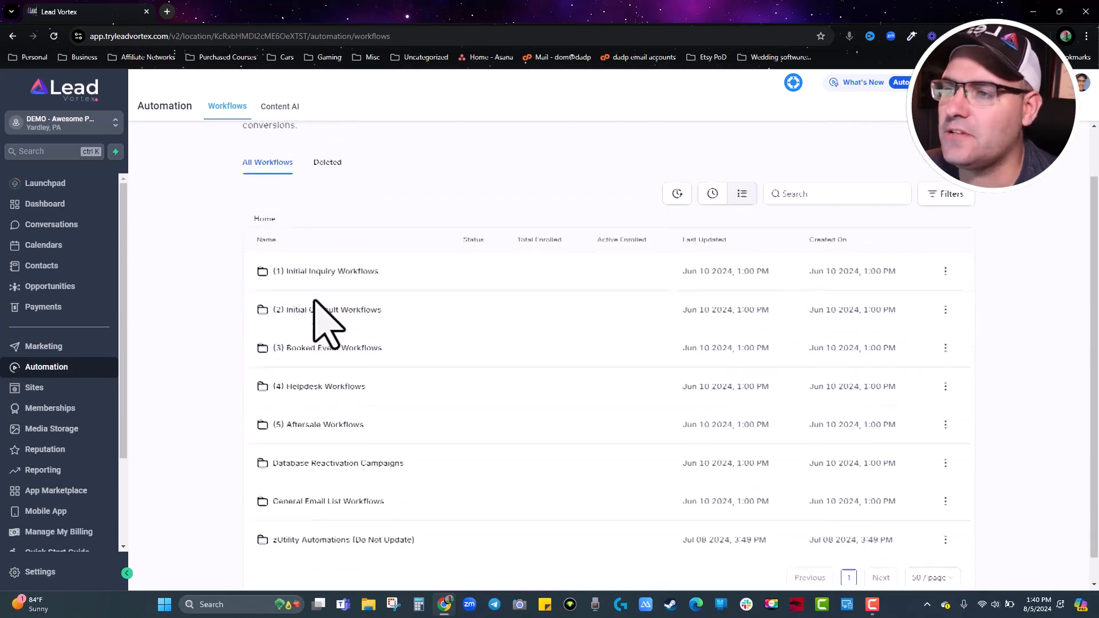
pyautogui.scroll(2, 491, 503)
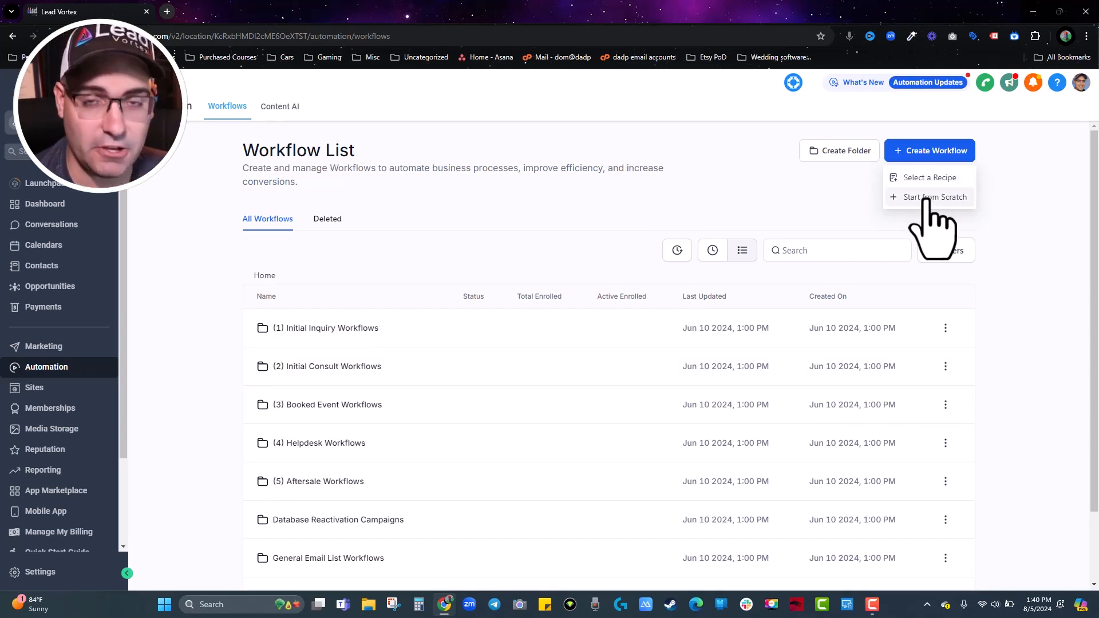
# Create a workflow from the Recipe - Appointment Confirmation + Reminder template.
pyautogui.click(927, 198)
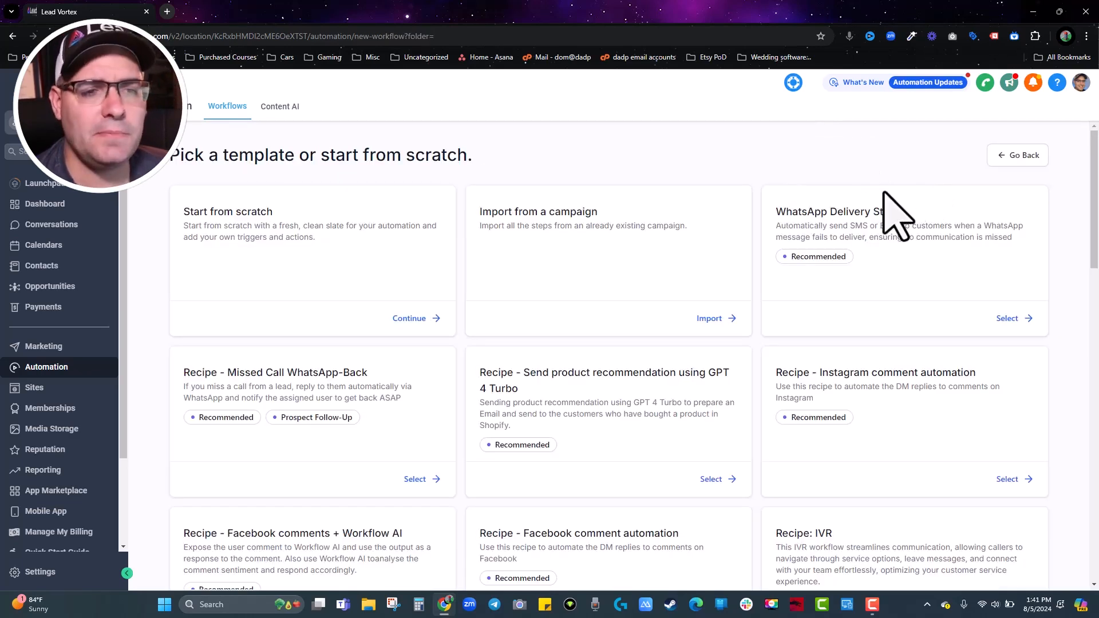
pyautogui.scroll(-10, 754, 294)
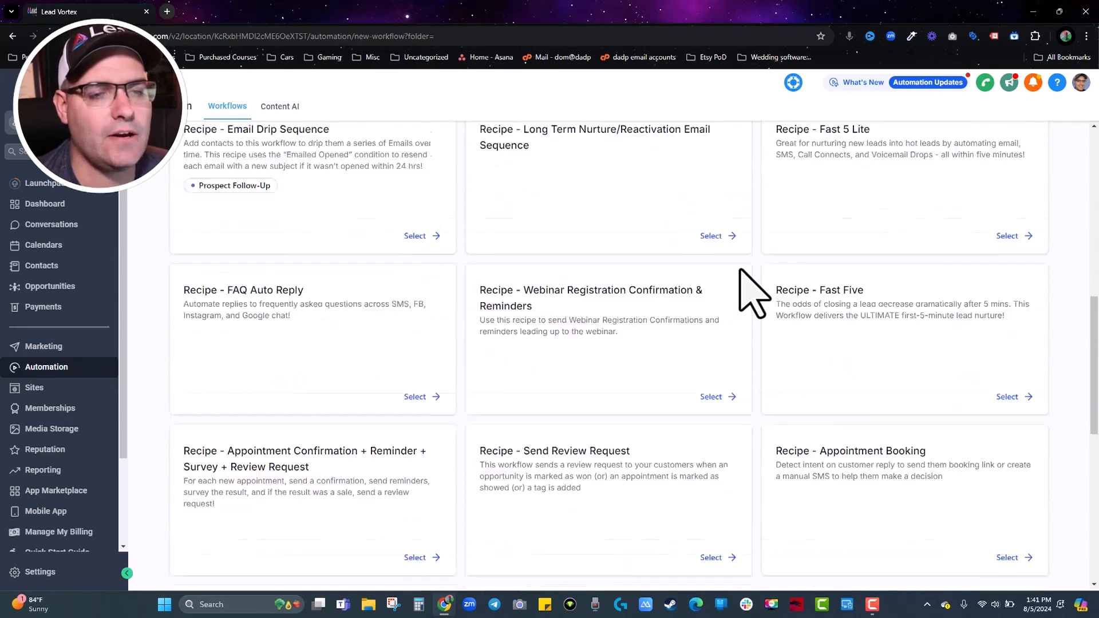
pyautogui.scroll(-5, 754, 295)
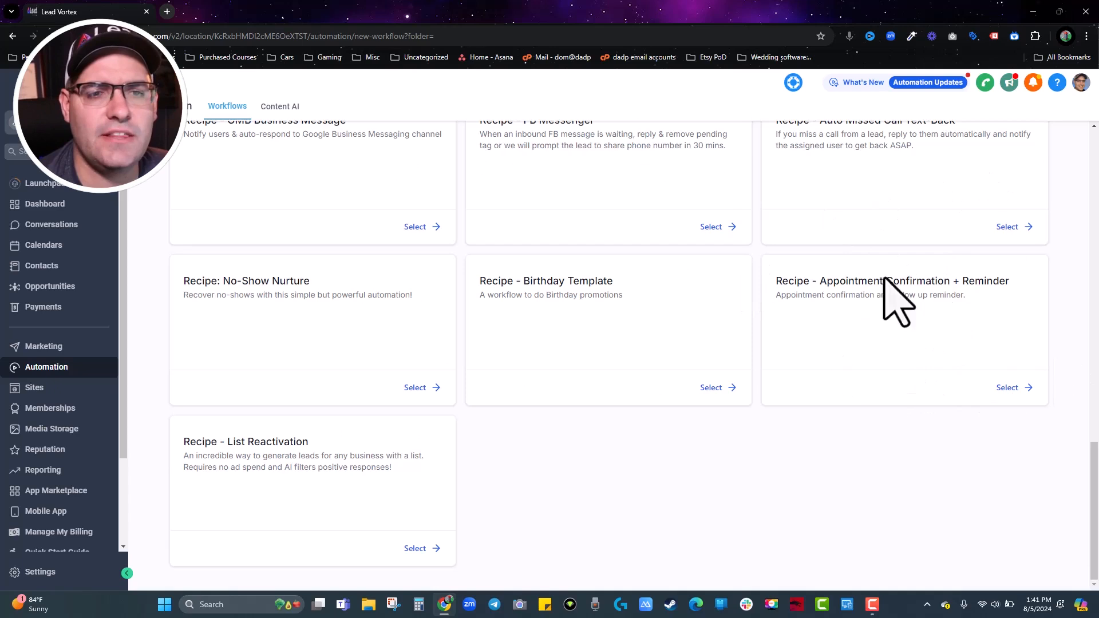
pyautogui.scroll(4, 924, 314)
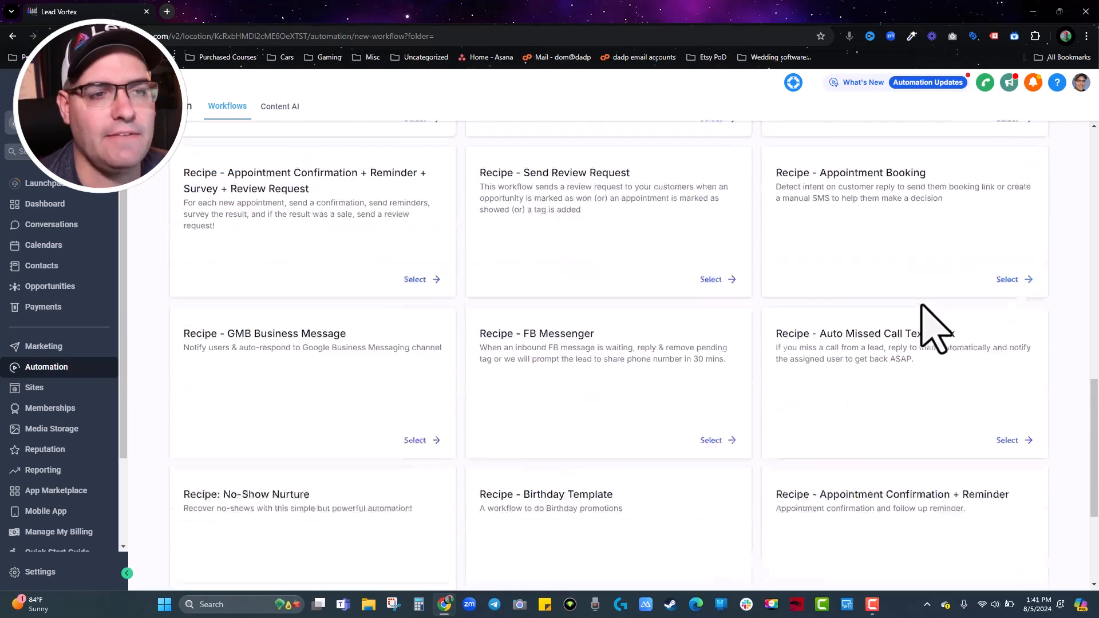
pyautogui.scroll(6, 561, 415)
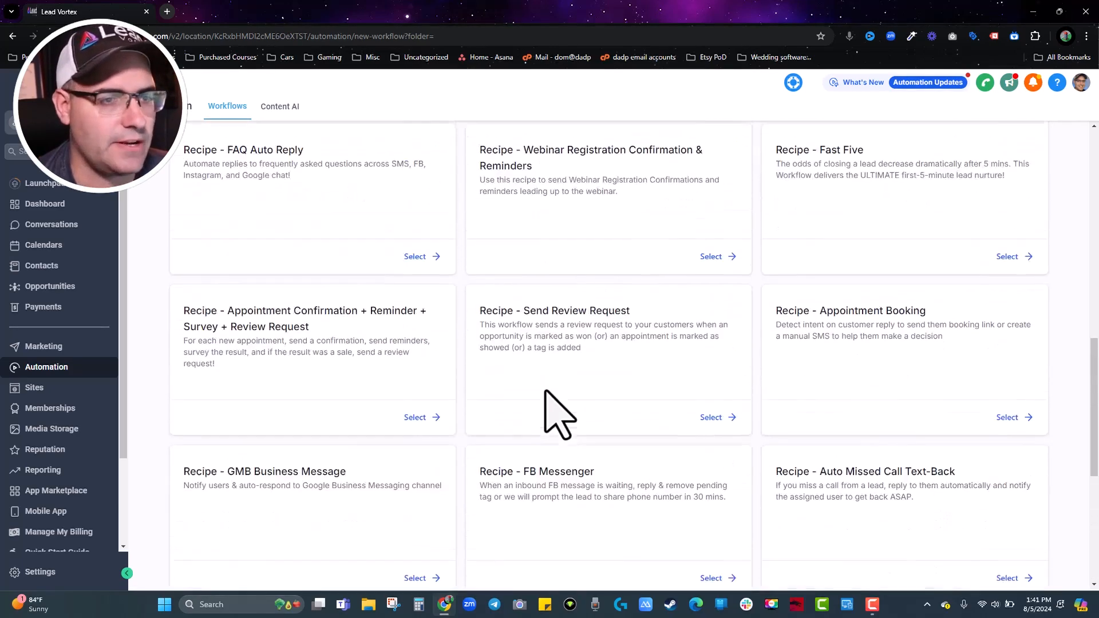
pyautogui.scroll(2, 784, 401)
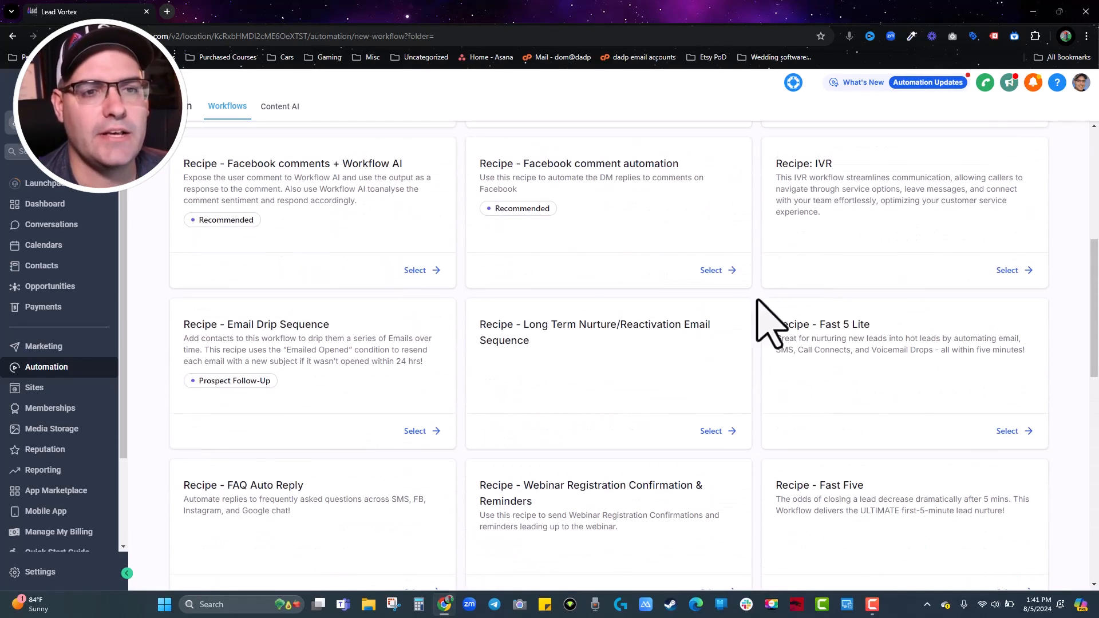
pyautogui.scroll(2, 930, 303)
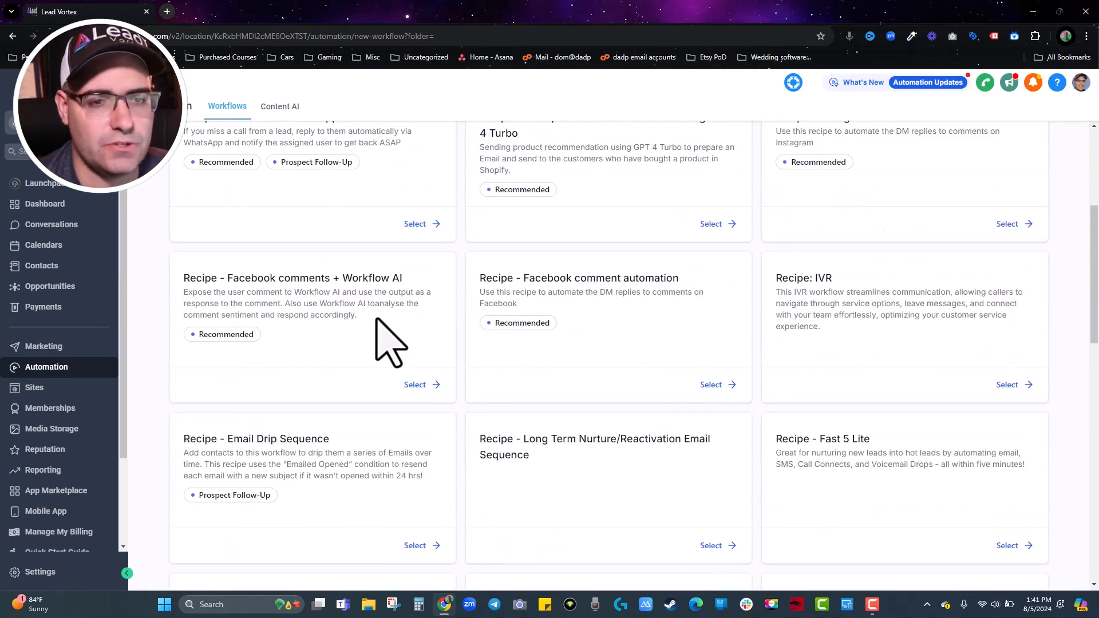
pyautogui.scroll(-12, 389, 342)
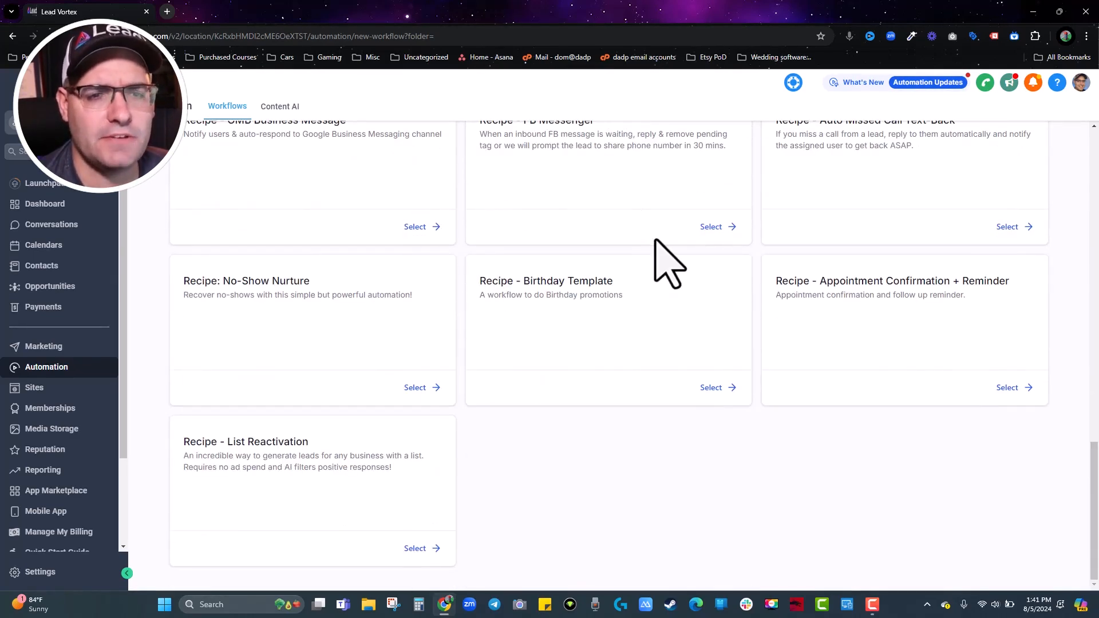
pyautogui.click(1017, 388)
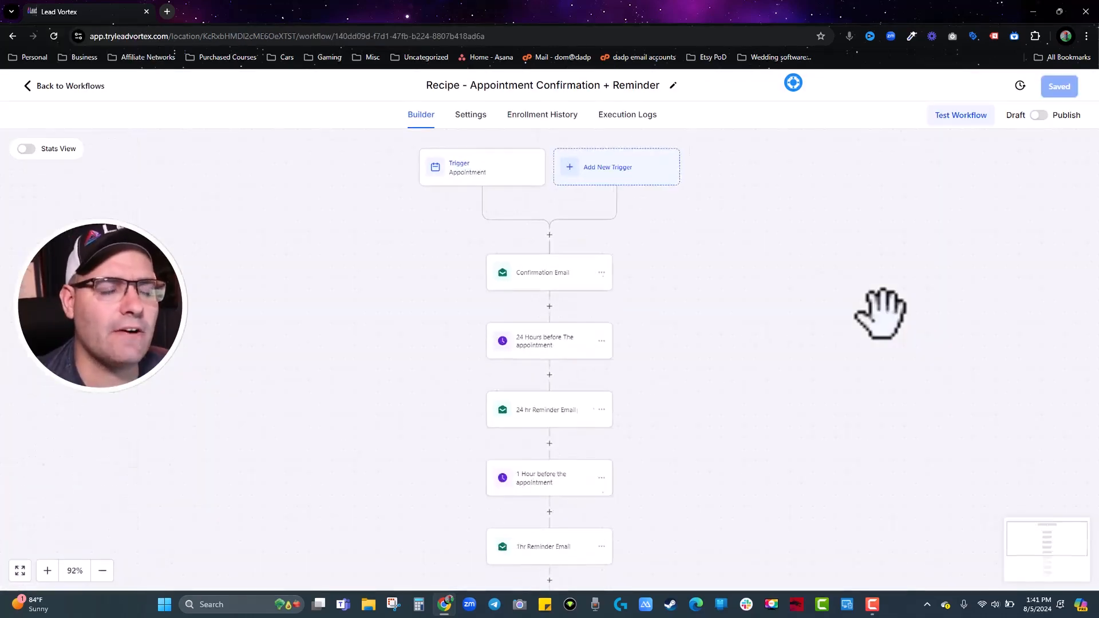
# Open the recipe's Confirmation Email step and scroll through its message text.
pyautogui.scroll(-4, 652, 318)
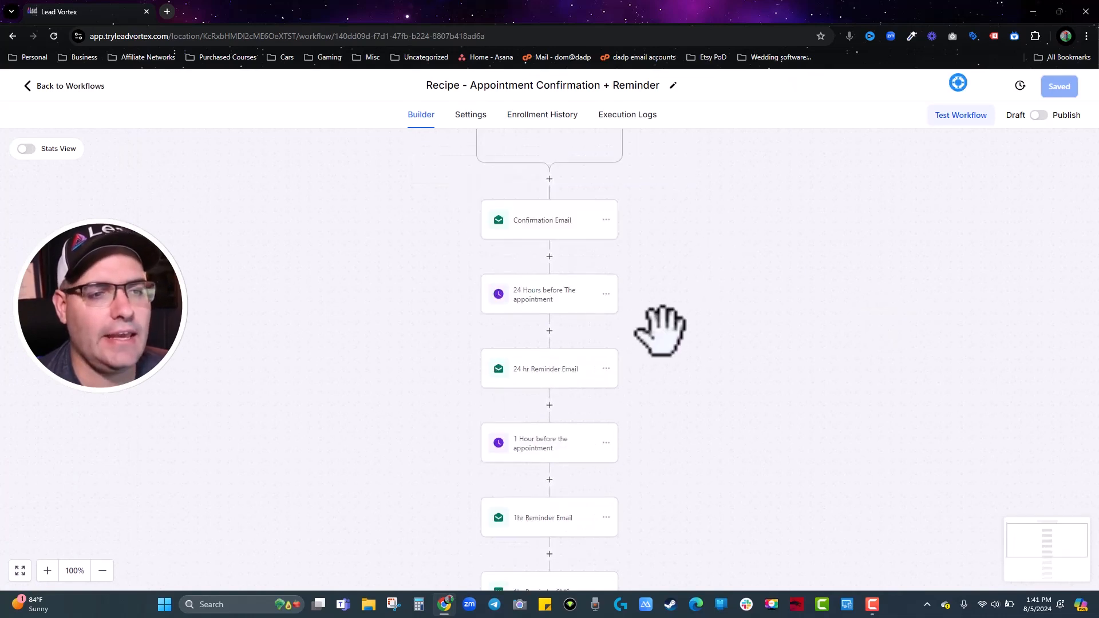
pyautogui.scroll(-1, 574, 307)
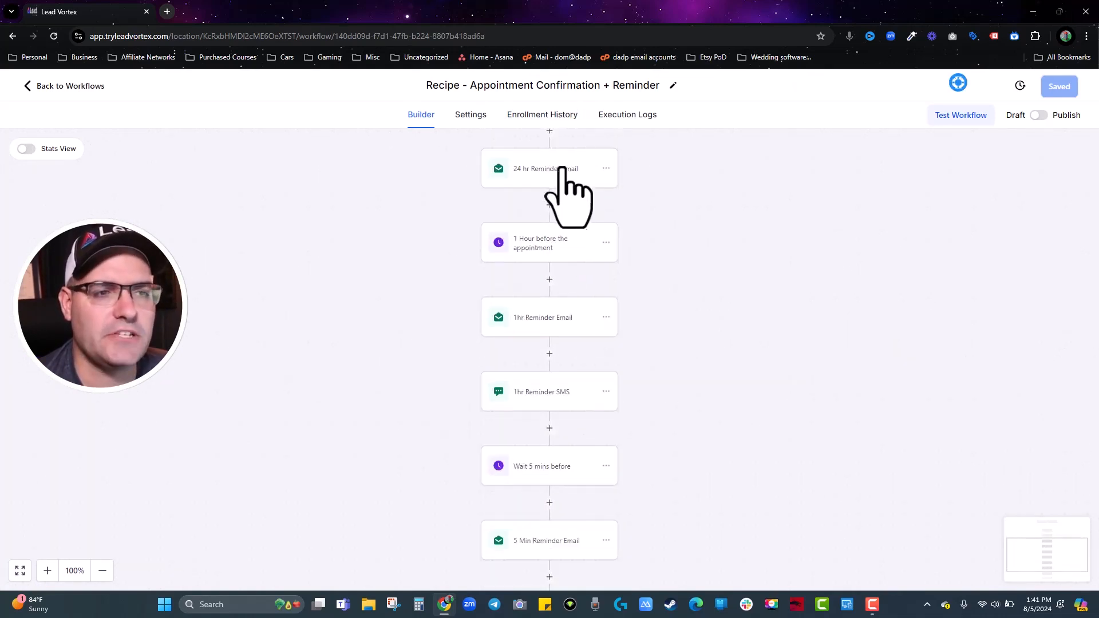
pyautogui.scroll(7, 608, 486)
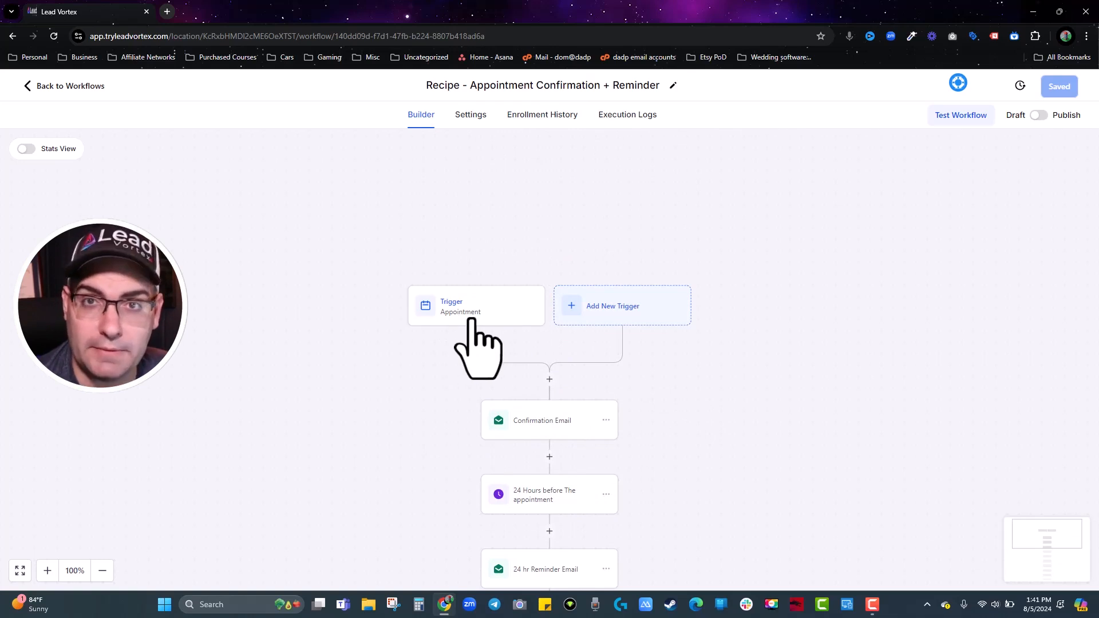
pyautogui.scroll(-3, 486, 323)
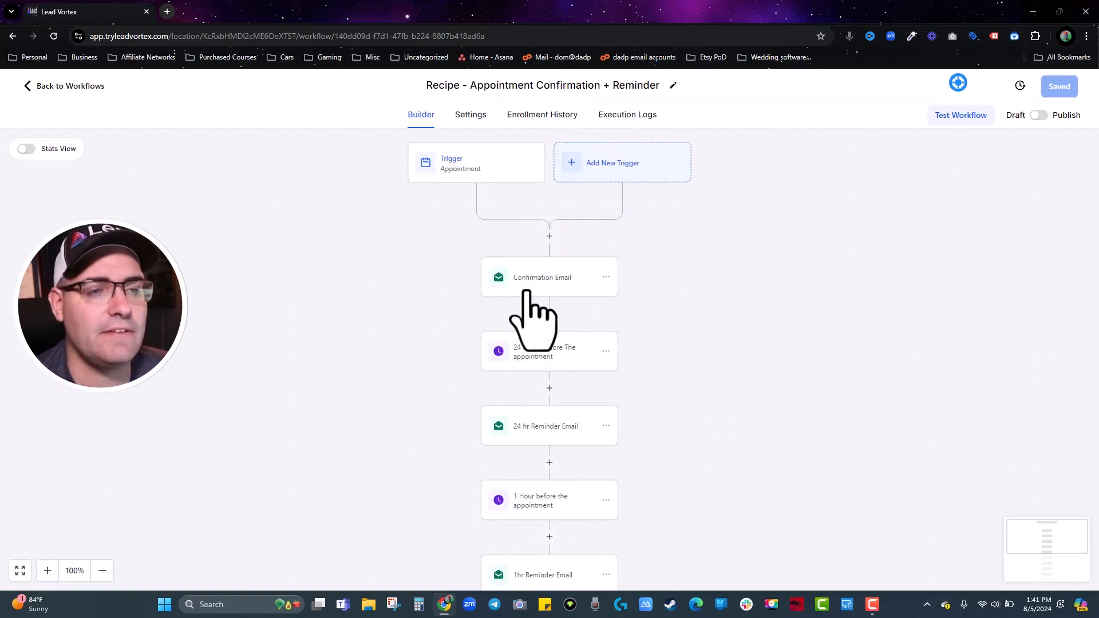
pyautogui.click(525, 291)
pyautogui.scroll(-5, 903, 429)
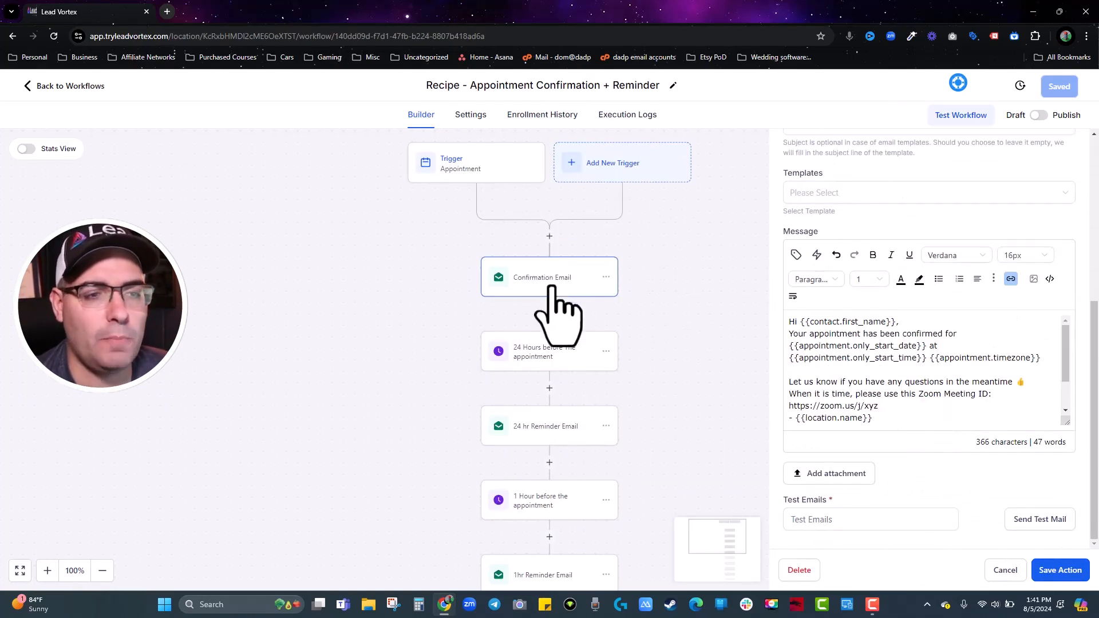
pyautogui.click(837, 345)
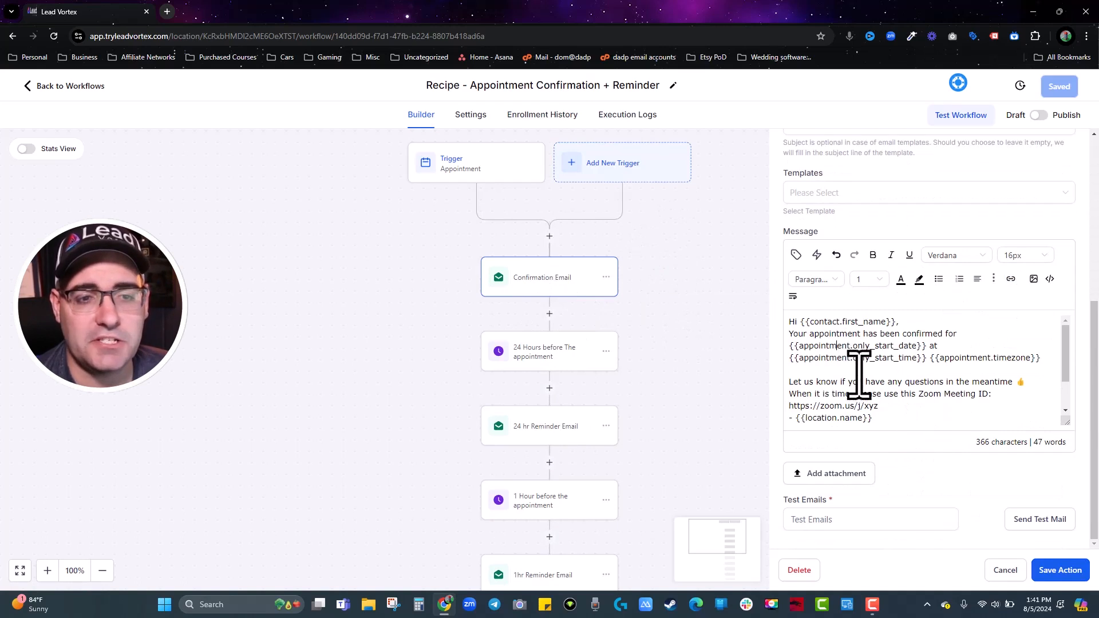
pyautogui.scroll(-1, 862, 421)
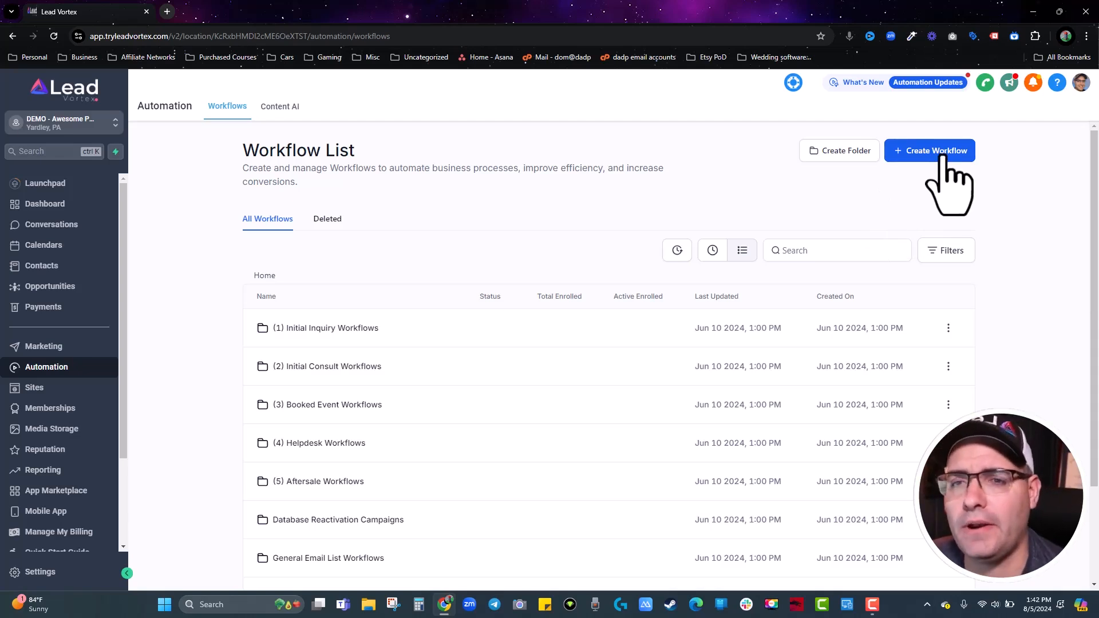
# Start a blank workflow from scratch and title it 'Test Workflow -'.
pyautogui.click(941, 197)
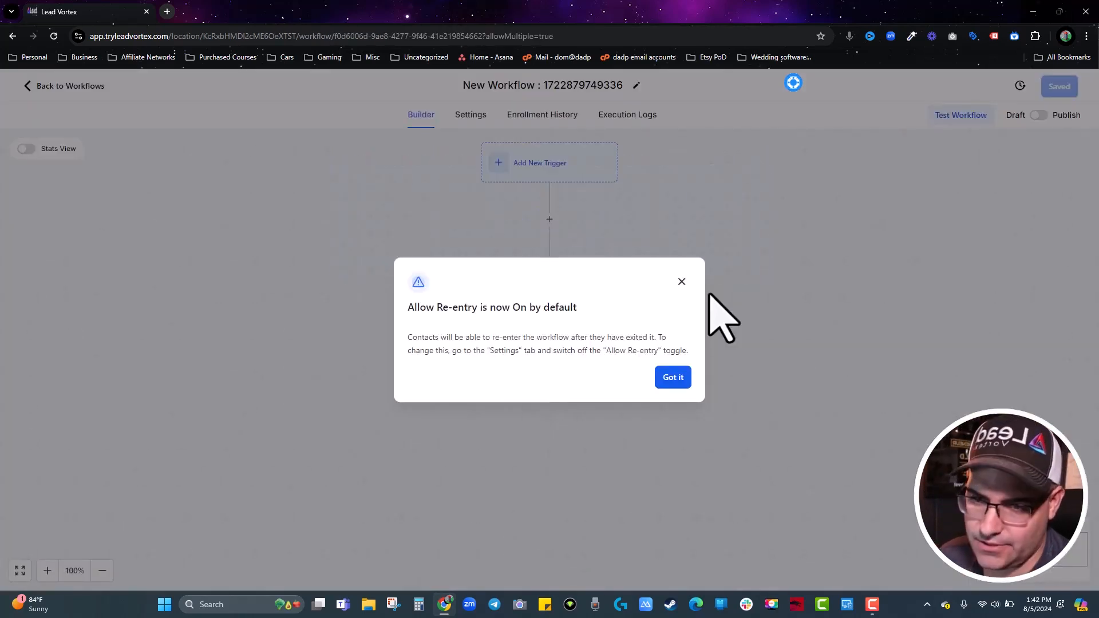
pyautogui.click(660, 375)
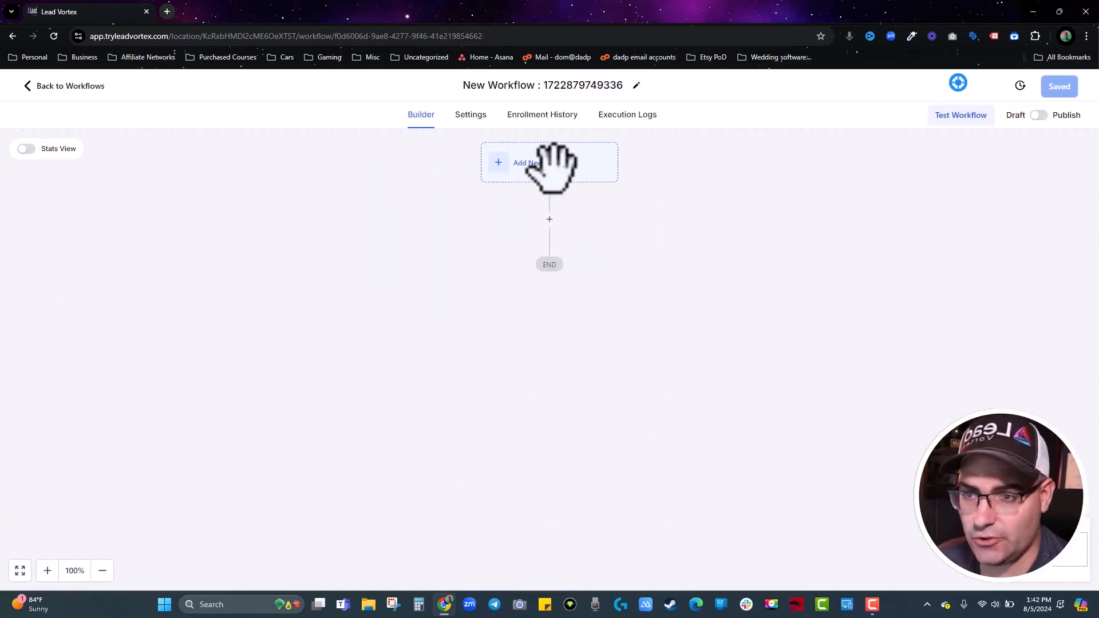
pyautogui.click(530, 86)
pyautogui.hotkey('ctrl', 'a')
pyautogui.write('Tes')
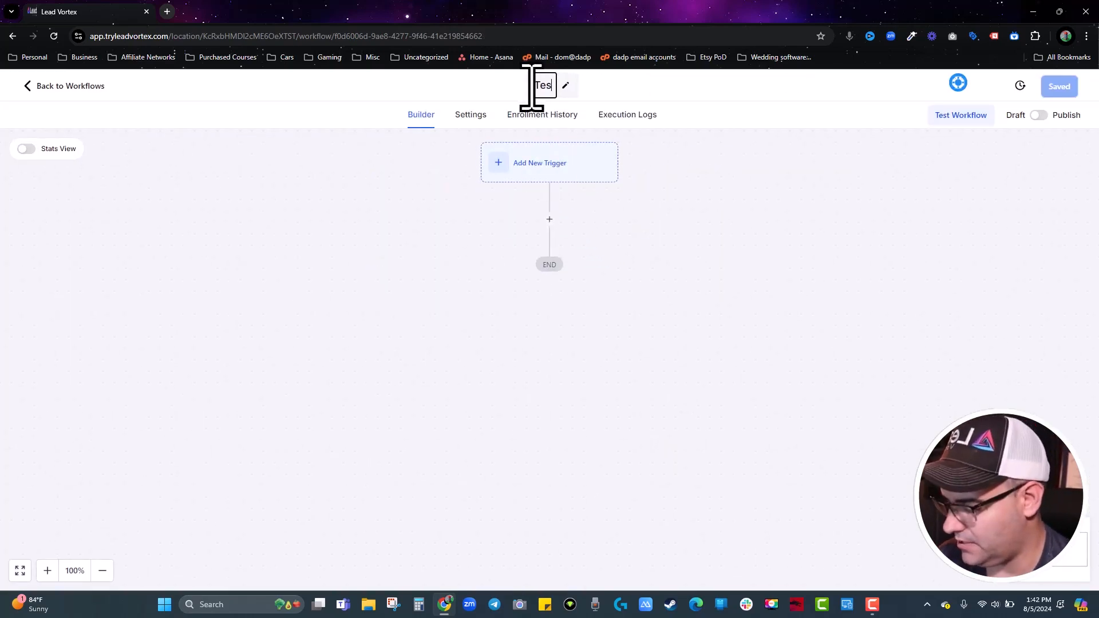
pyautogui.write('t Workflow')
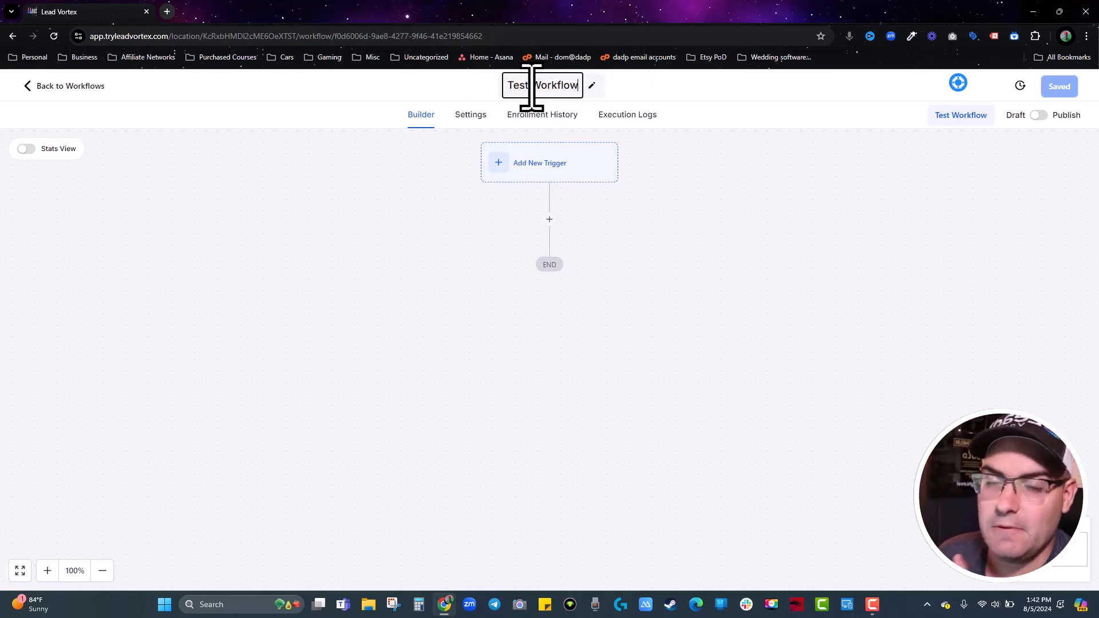
pyautogui.write('-')
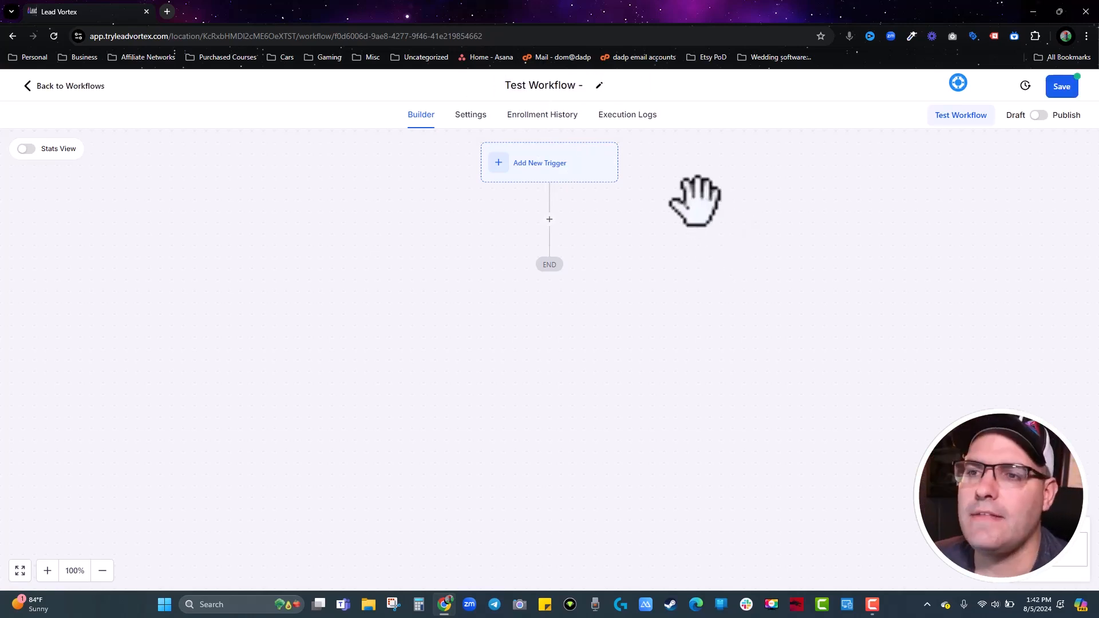
pyautogui.click(503, 164)
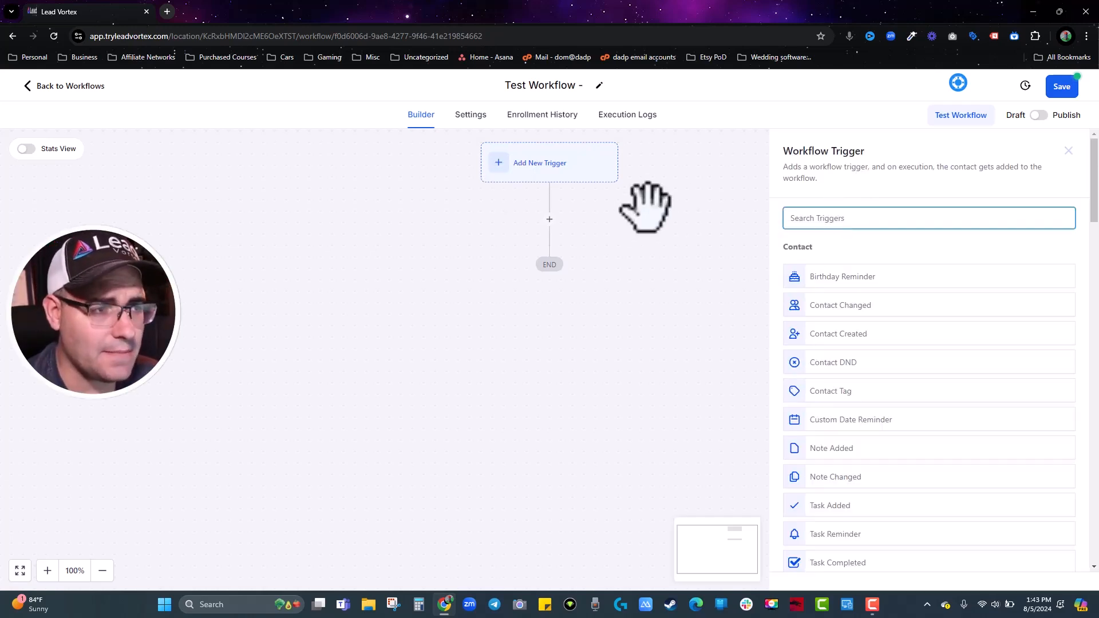
# Search the workflow triggers for 'form' to bring up Form Submitted.
pyautogui.scroll(-15, 904, 343)
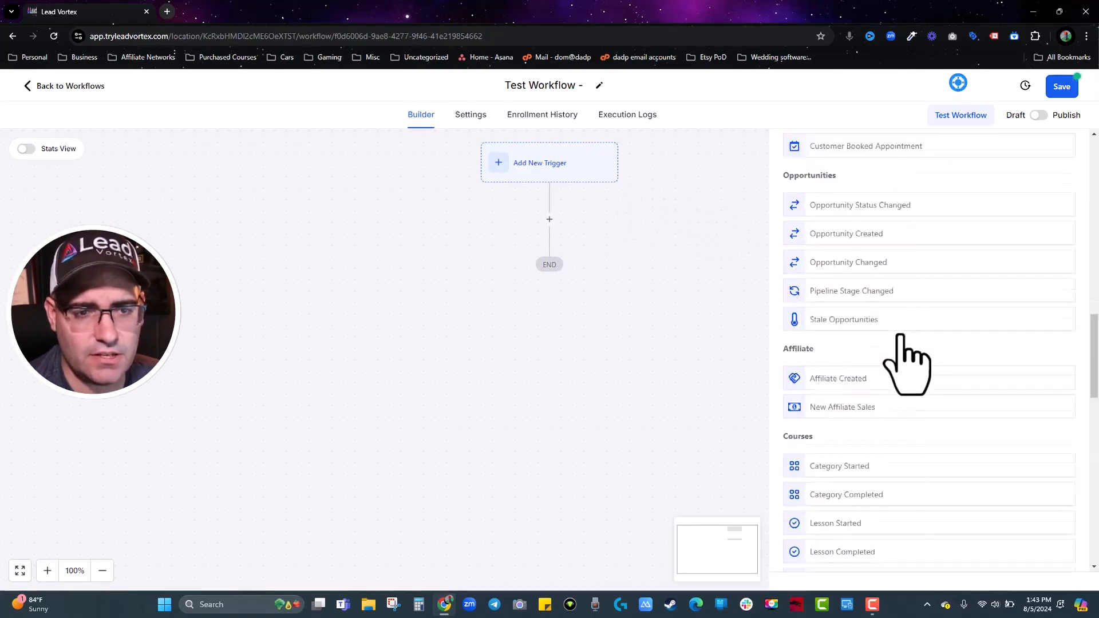
pyautogui.scroll(-9, 900, 340)
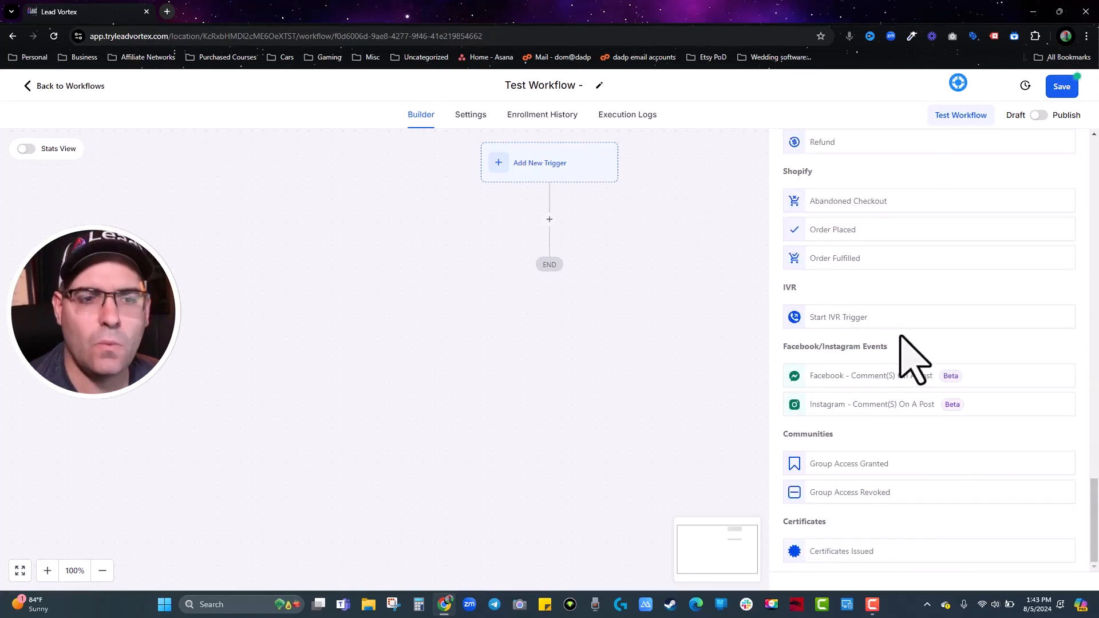
pyautogui.scroll(11, 901, 336)
pyautogui.scroll(15, 913, 358)
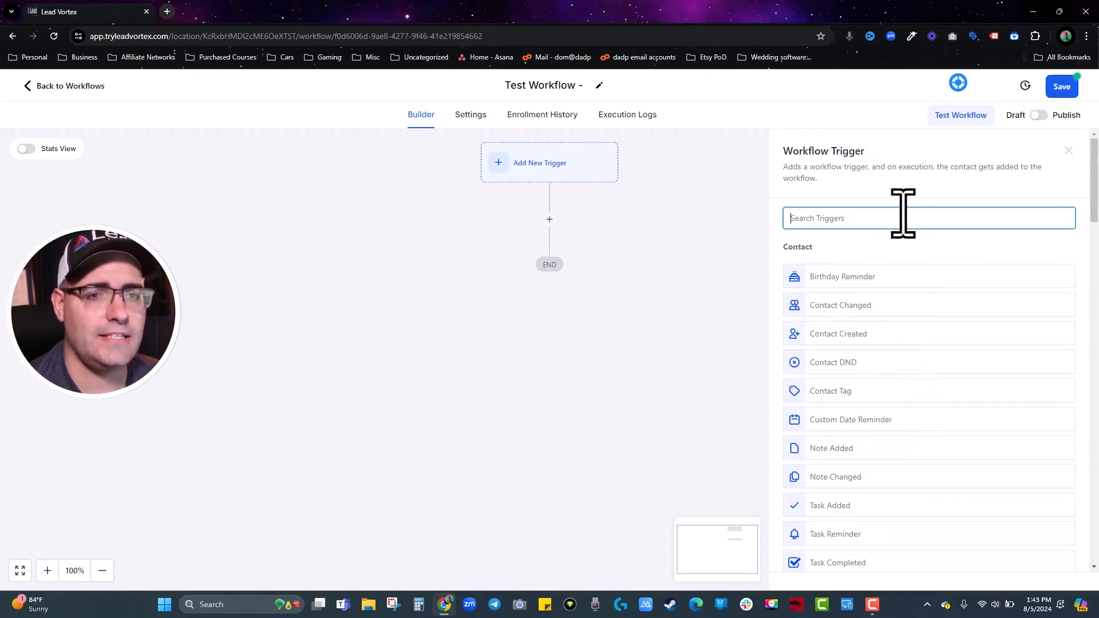
pyautogui.click(903, 217)
pyautogui.write('form')
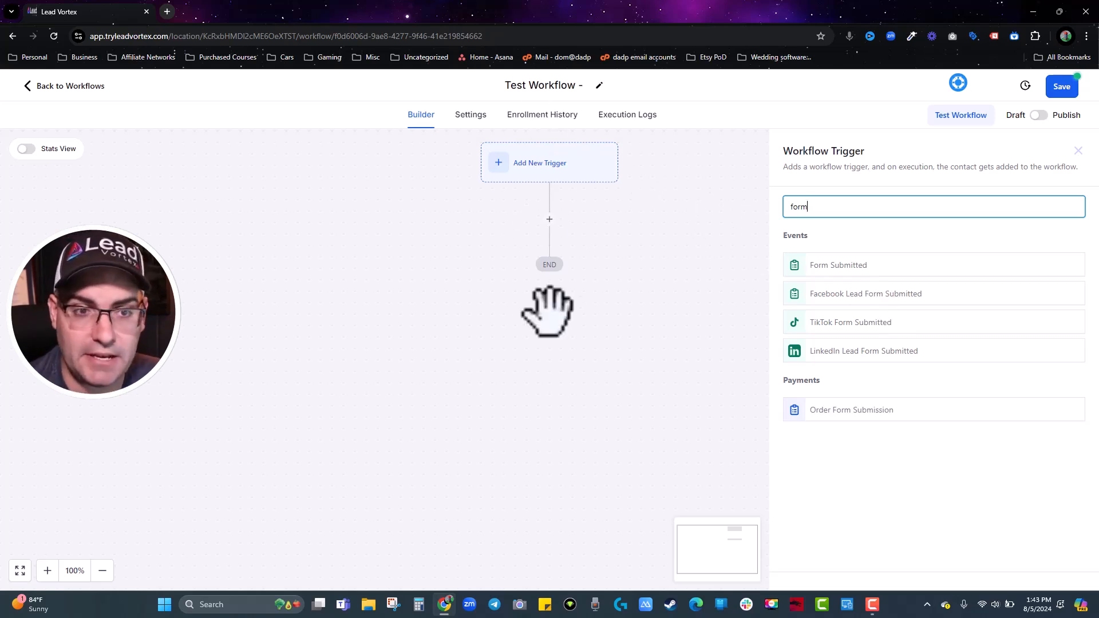
# Choose Form Submitted and begin a 'Form is' filter, then cancel and reopen the trigger list.
pyautogui.click(831, 268)
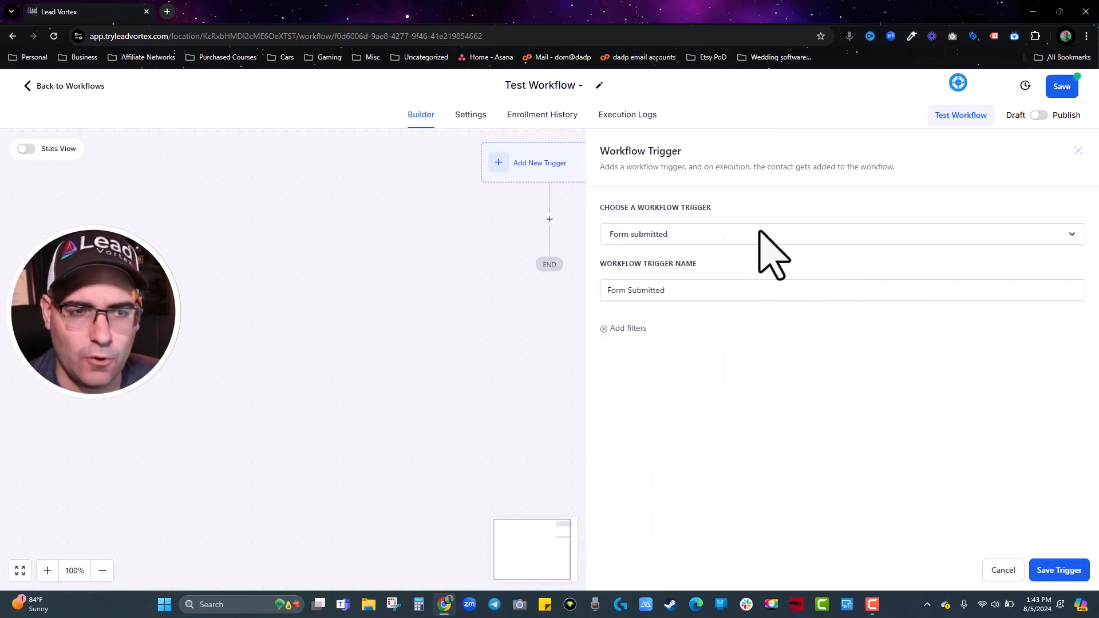
pyautogui.click(624, 328)
pyautogui.click(619, 343)
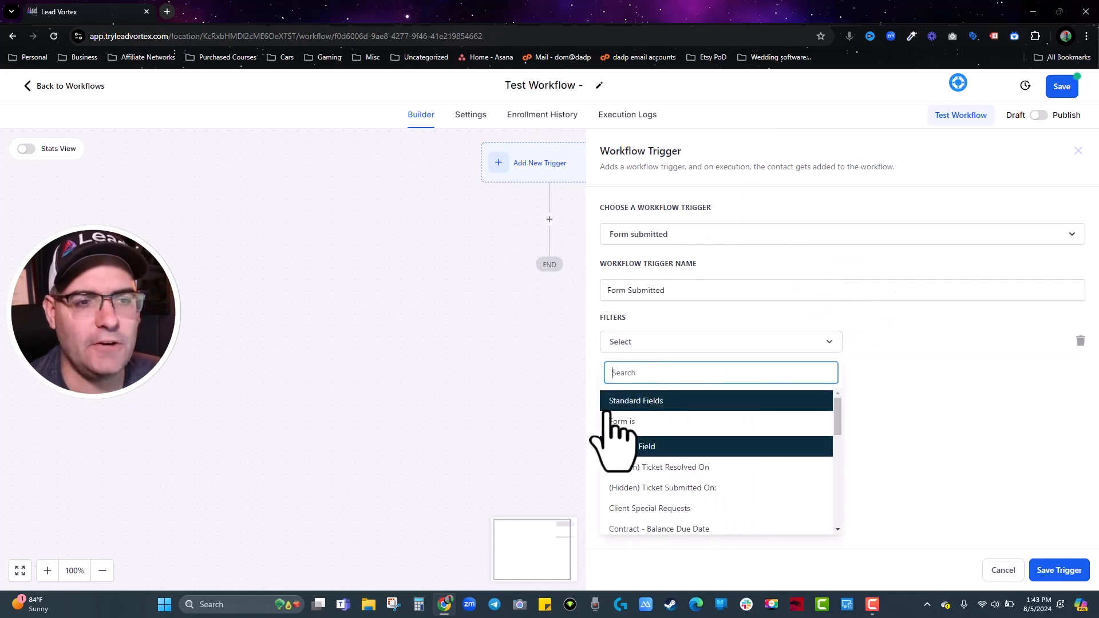
pyautogui.click(619, 424)
pyautogui.click(898, 343)
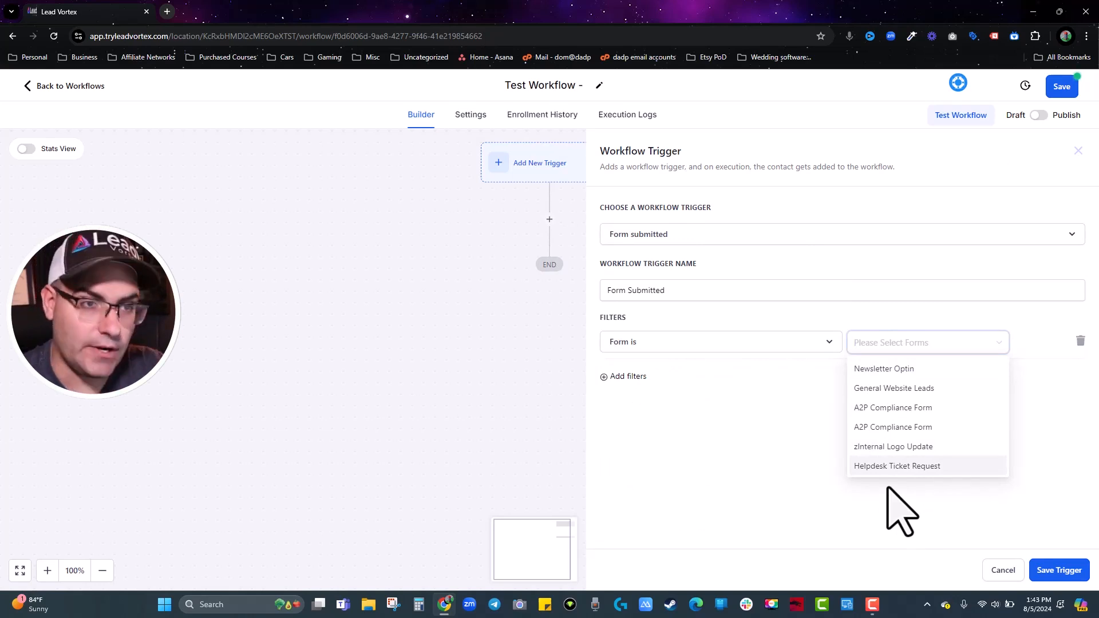
pyautogui.click(1003, 571)
pyautogui.click(550, 166)
# Browse triggers via searches for form, pay and surv, then pick and save Form Submitted.
pyautogui.click(845, 220)
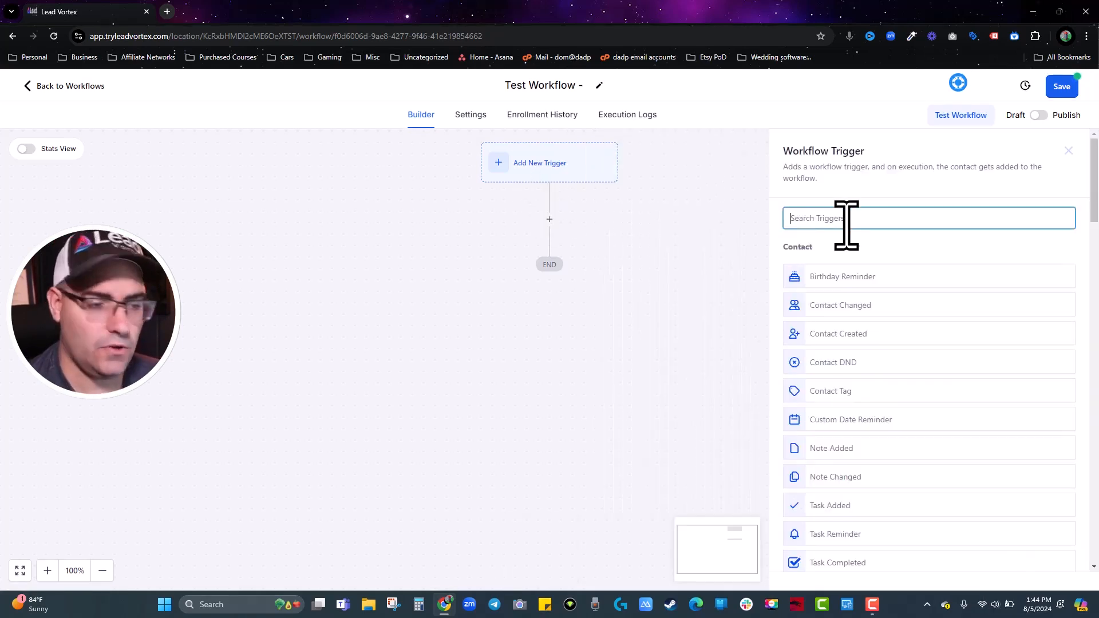
pyautogui.write('form')
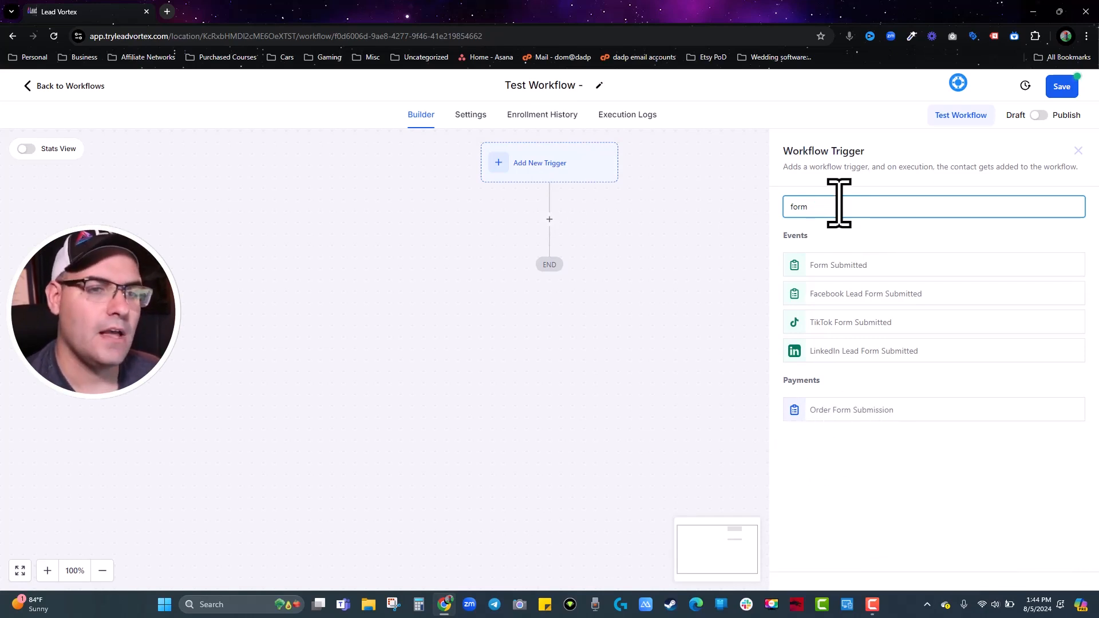
pyautogui.press('BackSpace')
pyautogui.press('BackSpace')
pyautogui.press('BackSpace')
pyautogui.press('BackSpace')
pyautogui.write('pay')
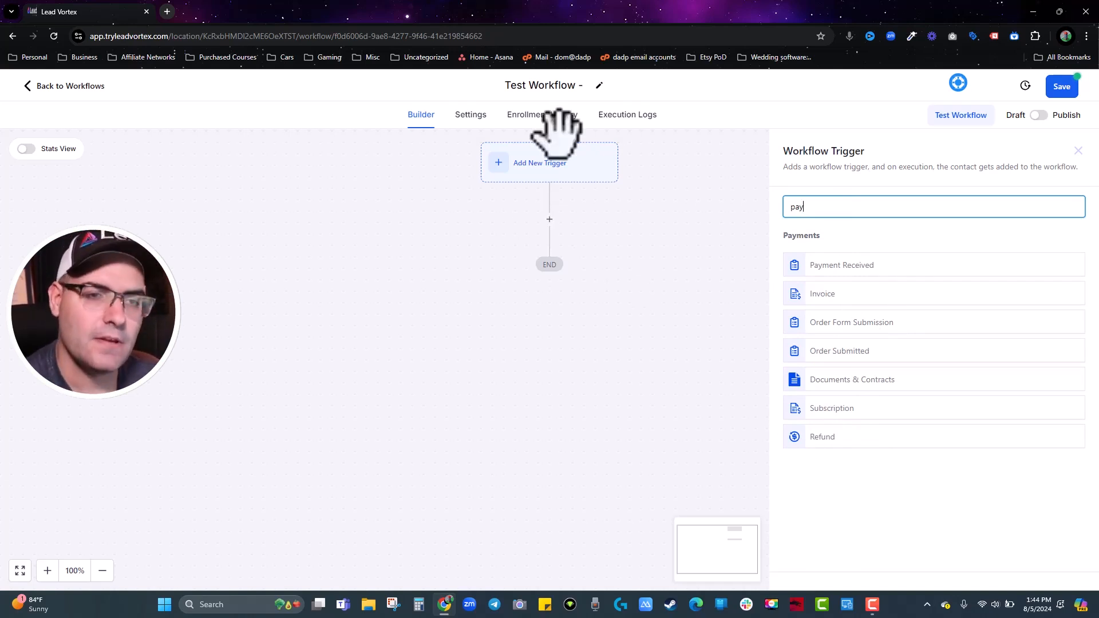
pyautogui.press('BackSpace')
pyautogui.press('BackSpace')
pyautogui.press('BackSpace')
pyautogui.write('surv')
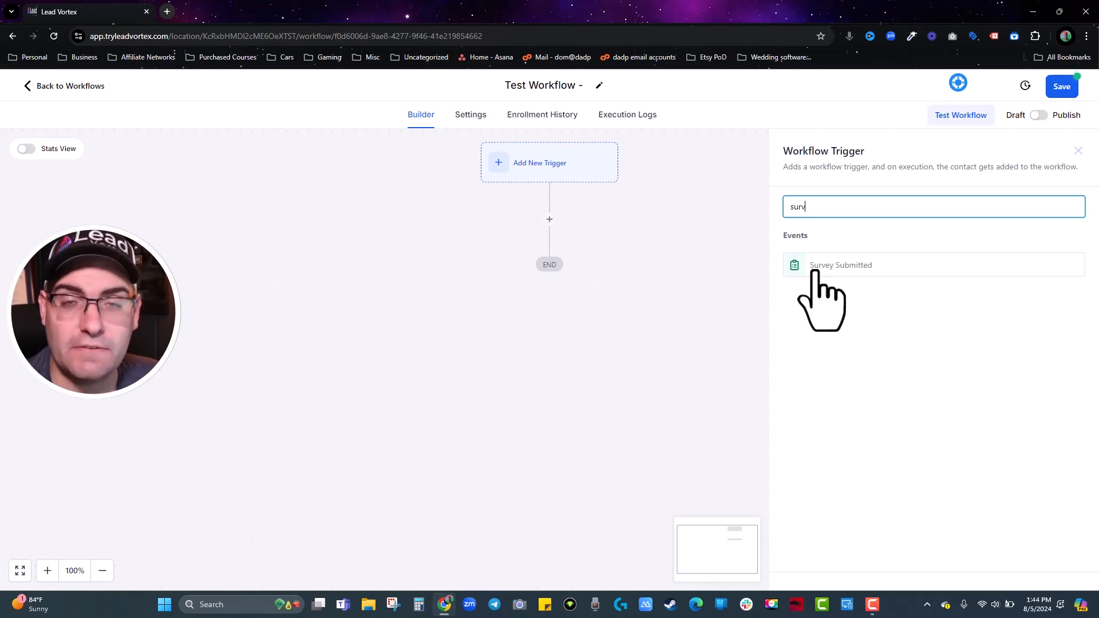
pyautogui.press('BackSpace')
pyautogui.press('BackSpace')
pyautogui.press('BackSpace')
pyautogui.press('BackSpace')
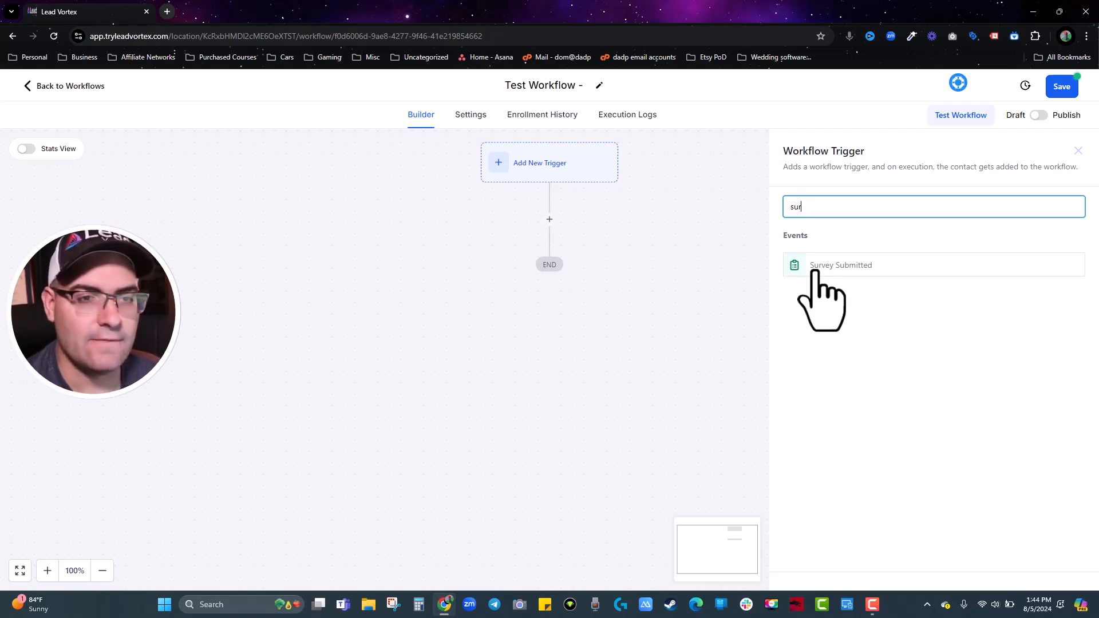
pyautogui.write('form')
pyautogui.click(815, 269)
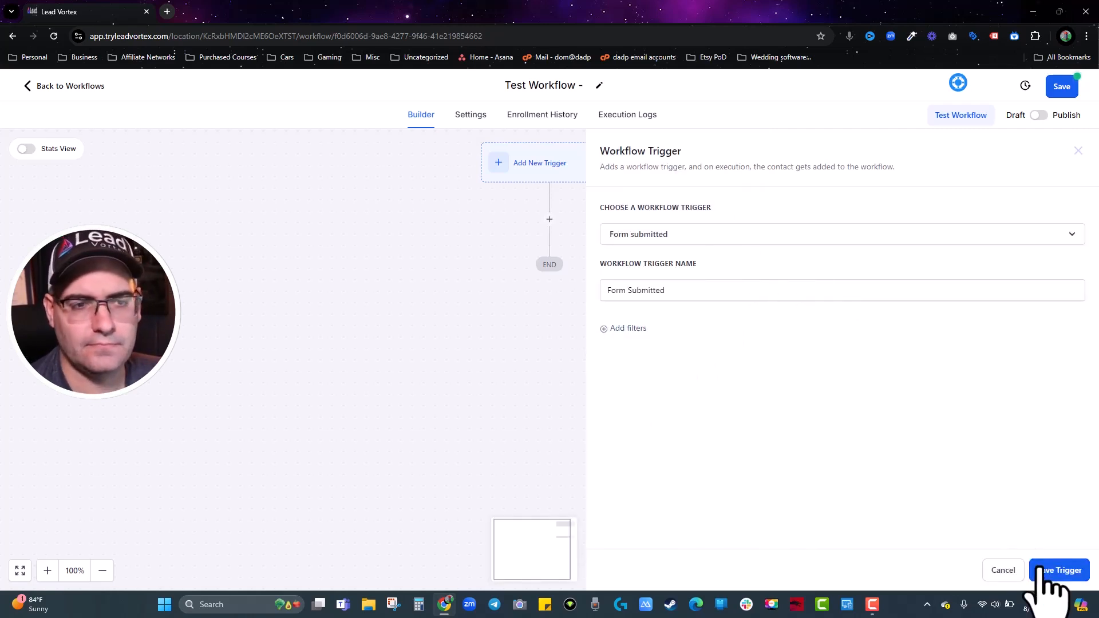
pyautogui.click(1058, 571)
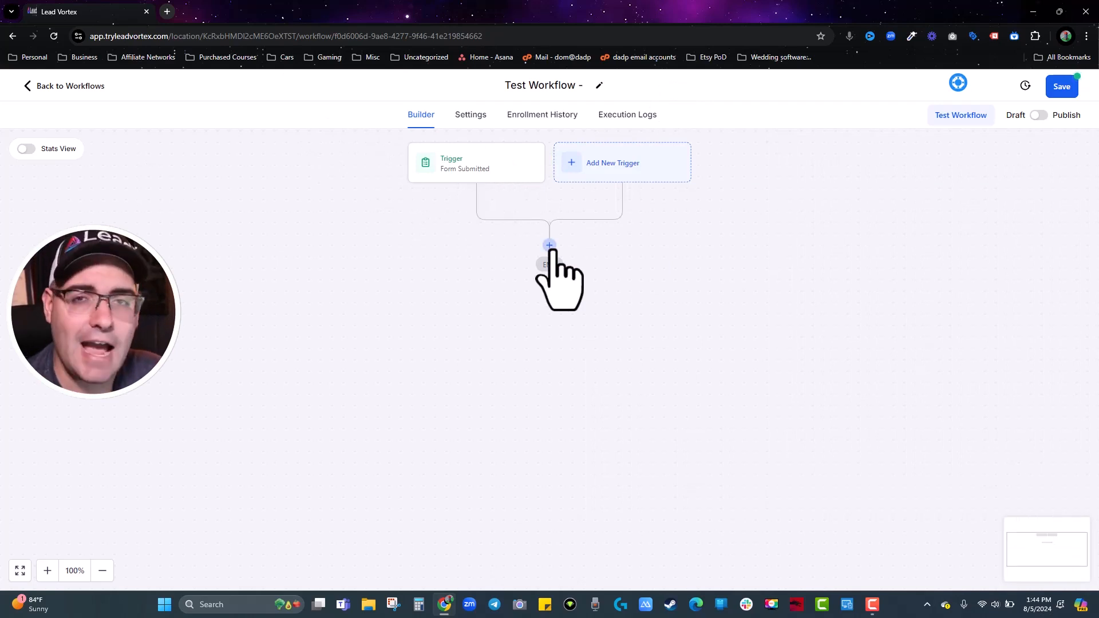
# Add a send-email action after the trigger named 'what the email is supposed to accomplish'.
pyautogui.click(549, 246)
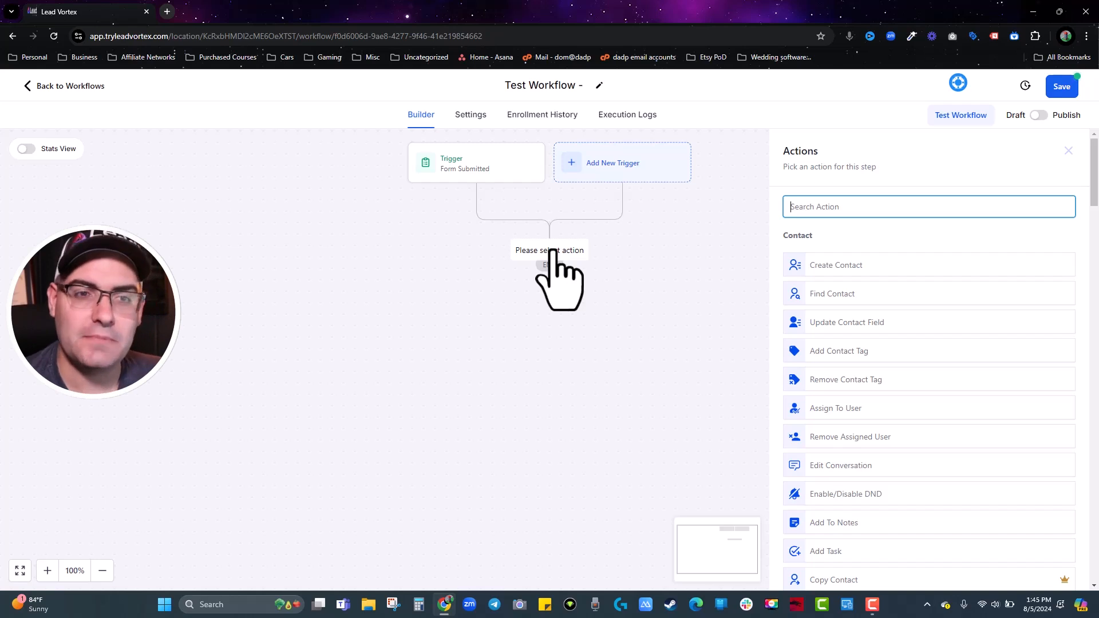
pyautogui.write('email')
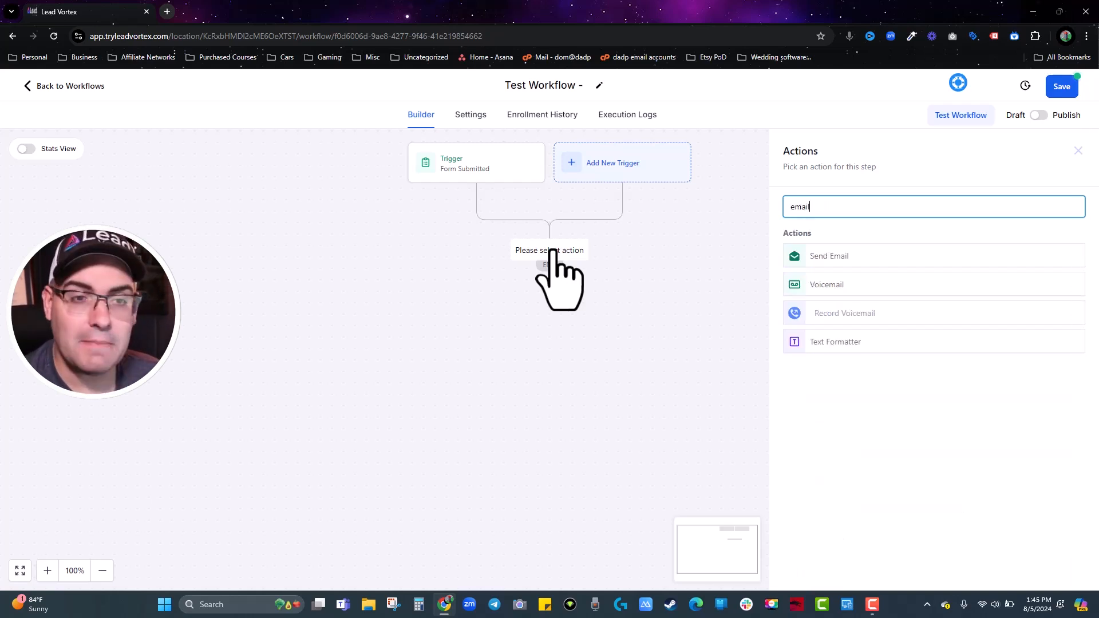
pyautogui.click(847, 258)
pyautogui.press('BackSpace')
pyautogui.press('BackSpace')
pyautogui.press('BackSpace')
pyautogui.press('BackSpace')
pyautogui.press('BackSpace')
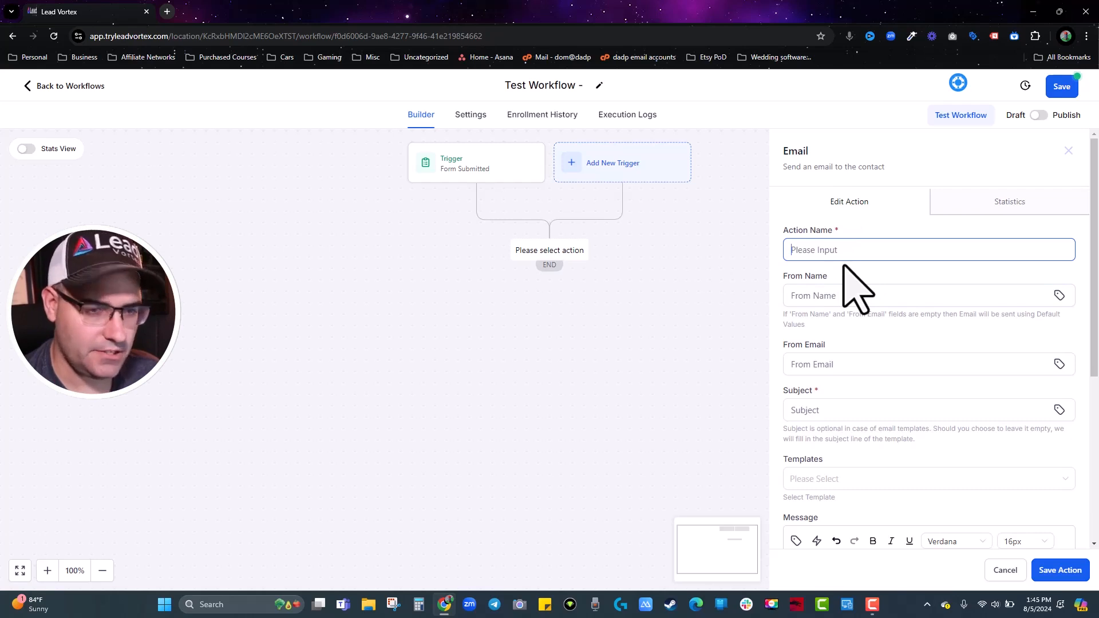
pyautogui.write('what the email ')
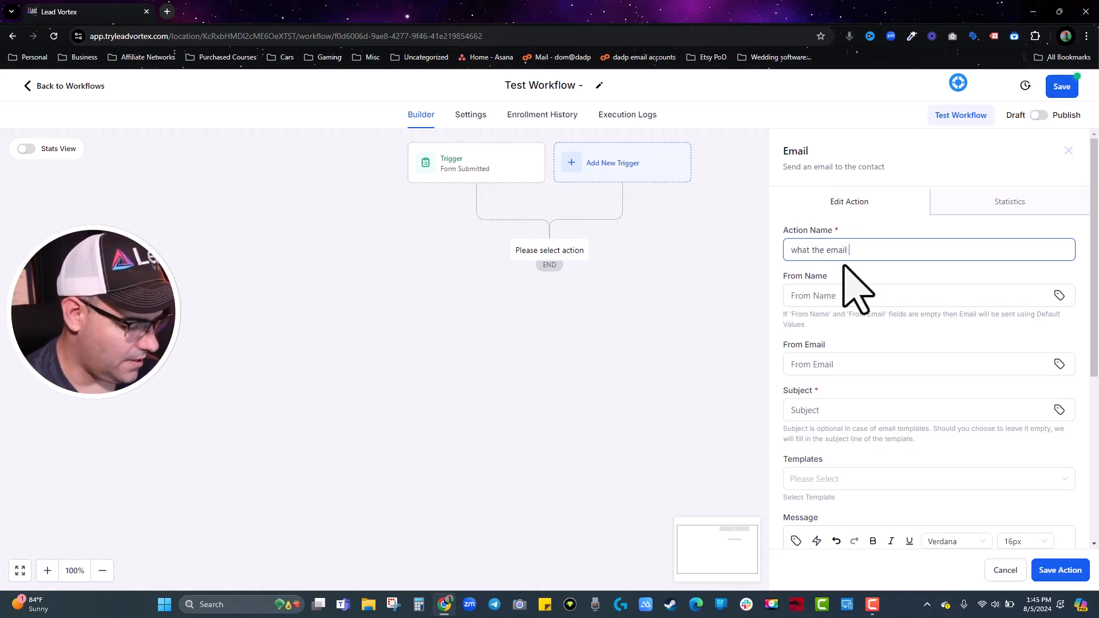
pyautogui.write('is supposed to ')
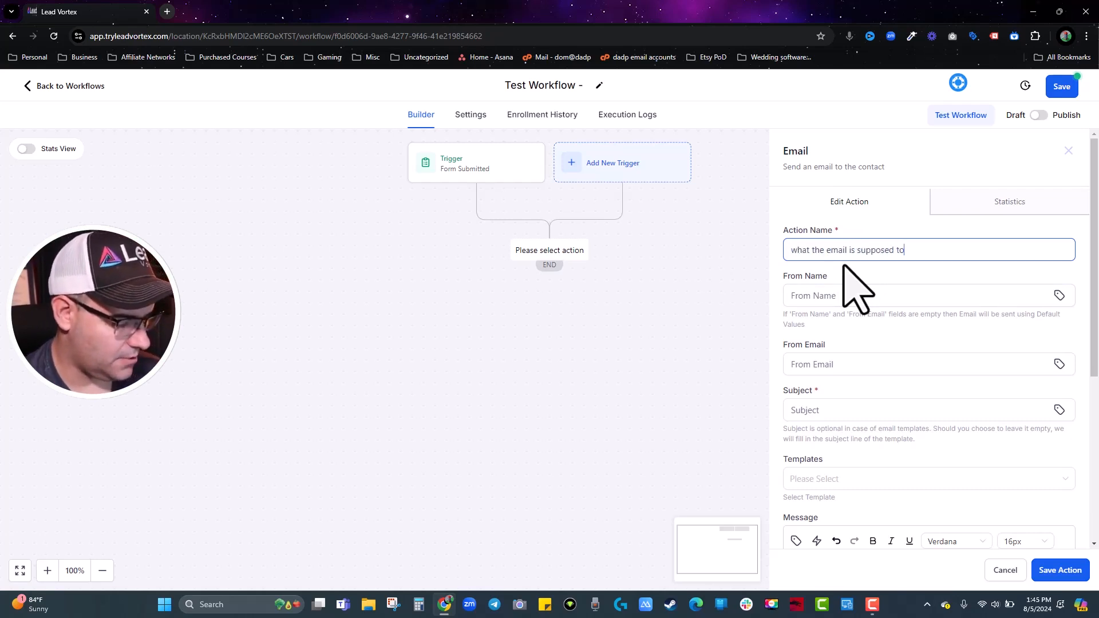
pyautogui.write('accomplish')
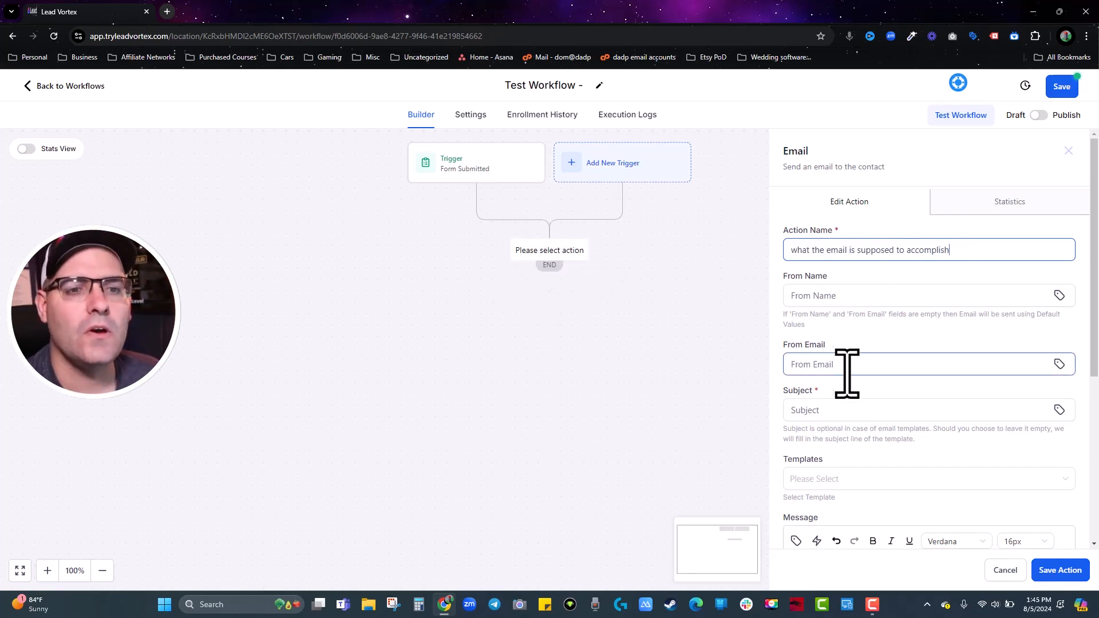
# Enter subject 'sdf' and message 'adfh' for the email, then save the action.
pyautogui.click(835, 412)
pyautogui.write('sdf')
pyautogui.scroll(-5, 861, 458)
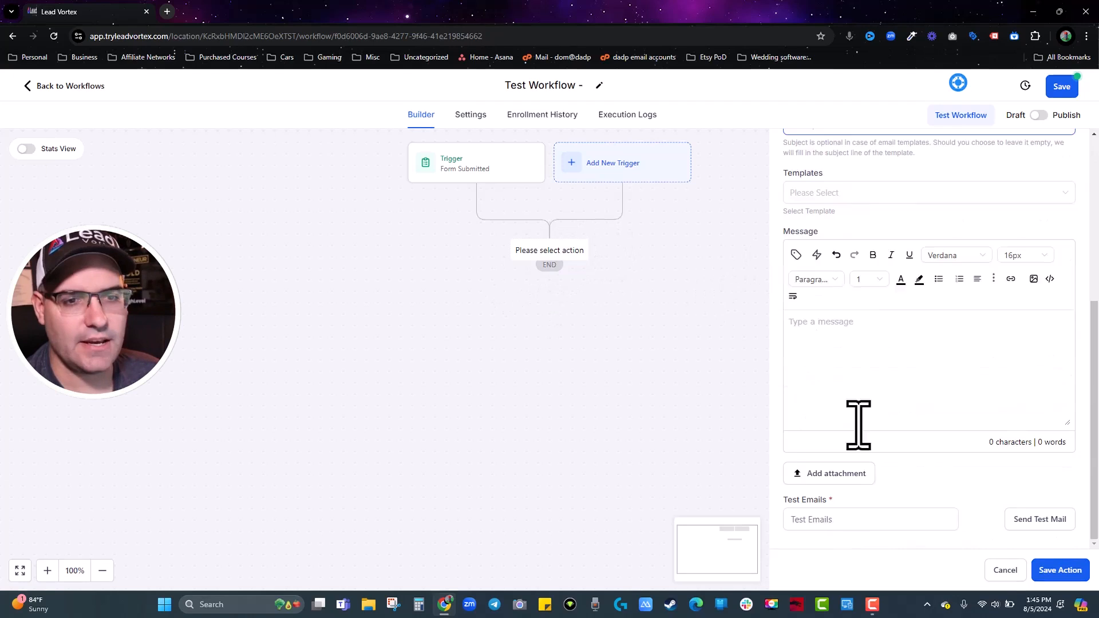
pyautogui.click(879, 370)
pyautogui.write('adfh')
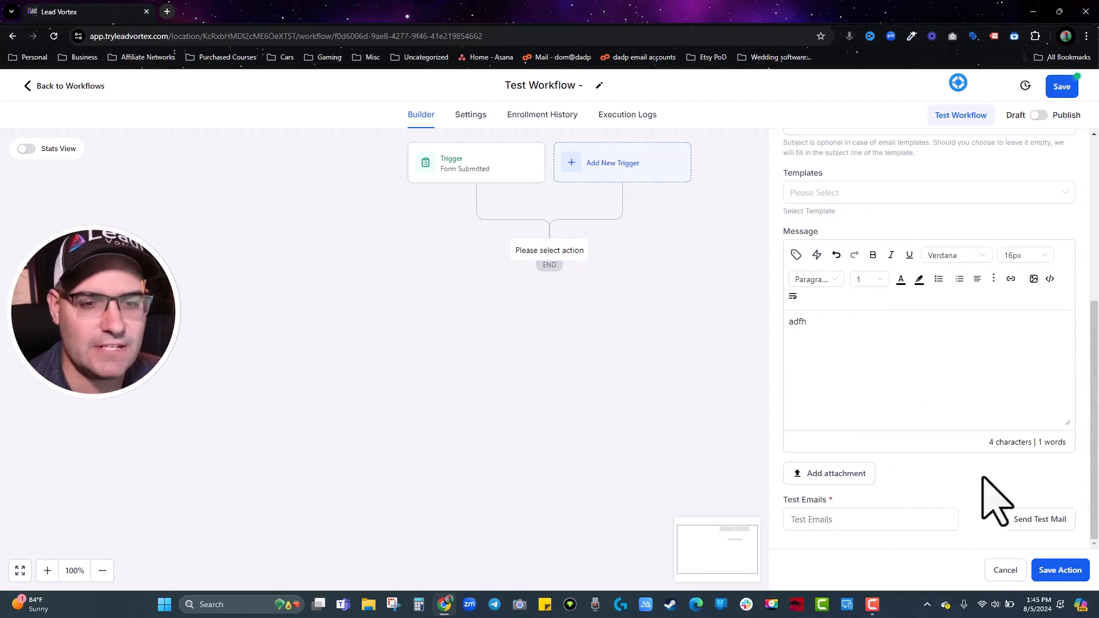
pyautogui.click(1059, 570)
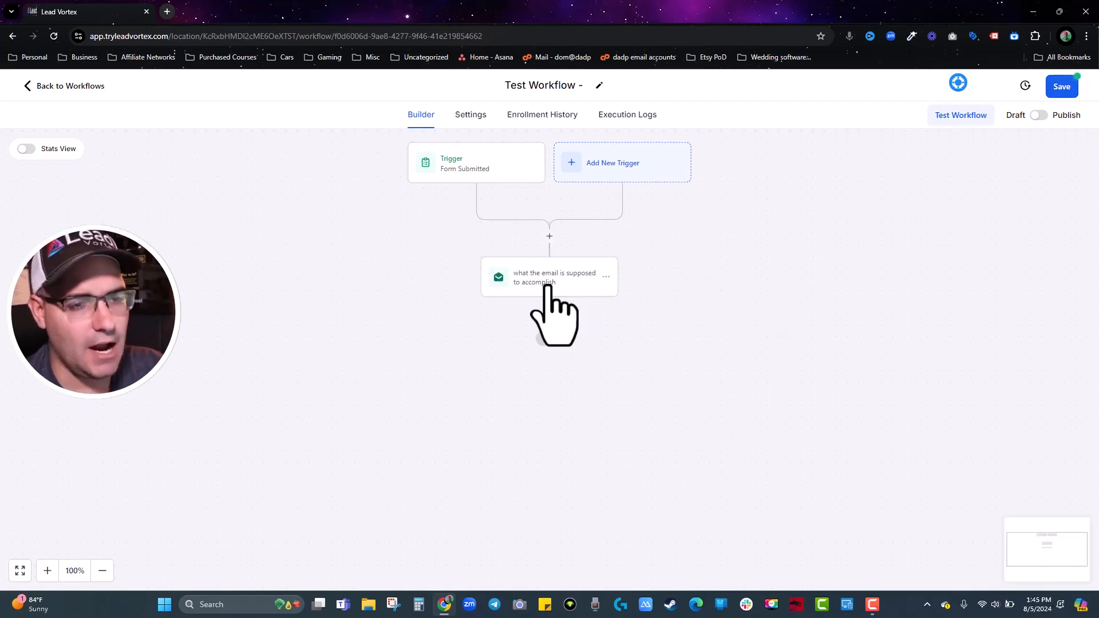
# Add a Send SMS step below the email with message 'sdfsdf'.
pyautogui.click(549, 319)
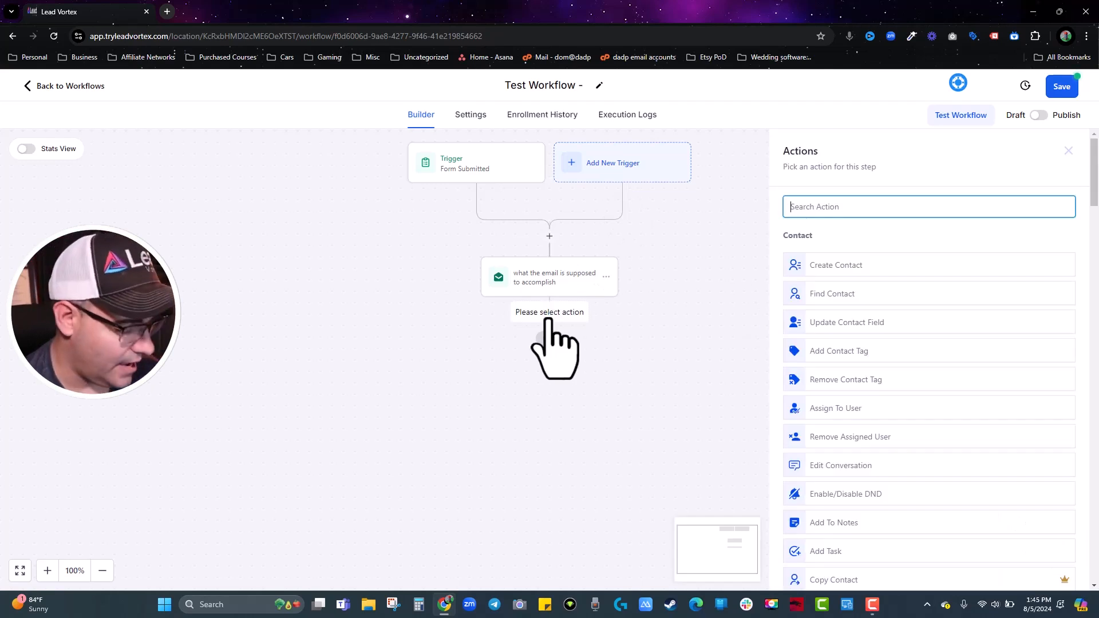
pyautogui.write('sms')
pyautogui.click(824, 259)
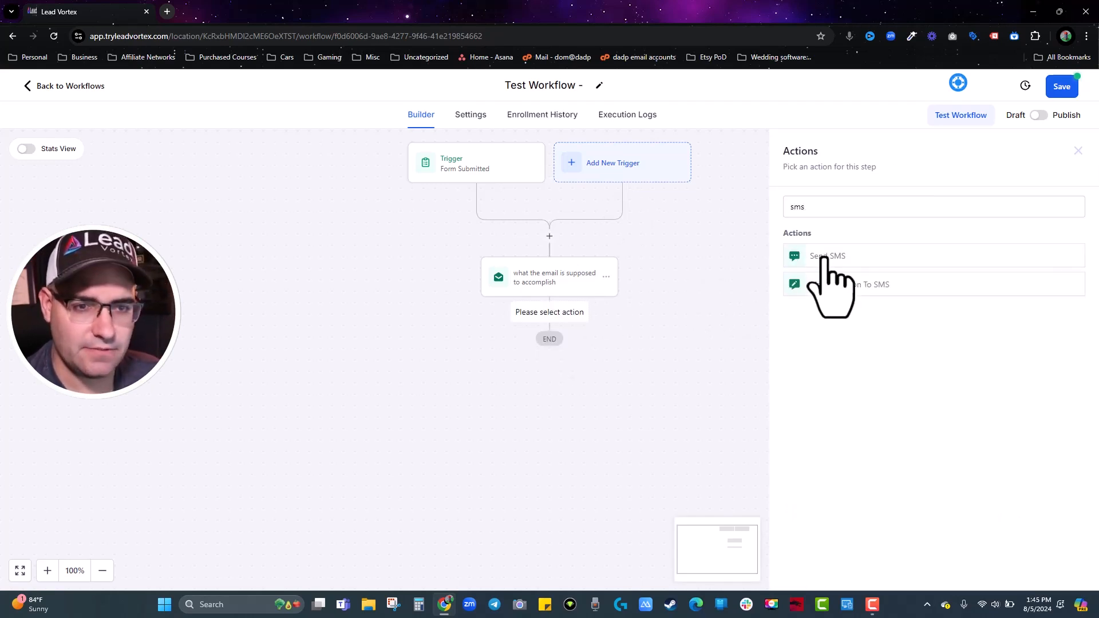
pyautogui.write('sdfsdf')
pyautogui.click(1053, 572)
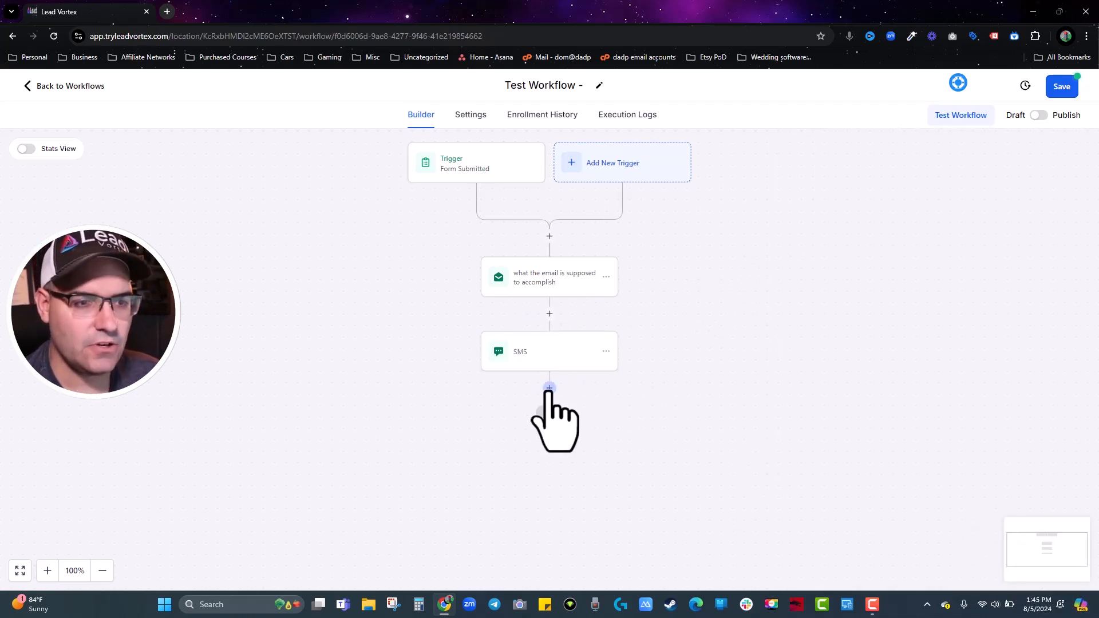
# Add an Instagram DM step below the SMS with message 'sdf'.
pyautogui.click(549, 388)
pyautogui.write('insta')
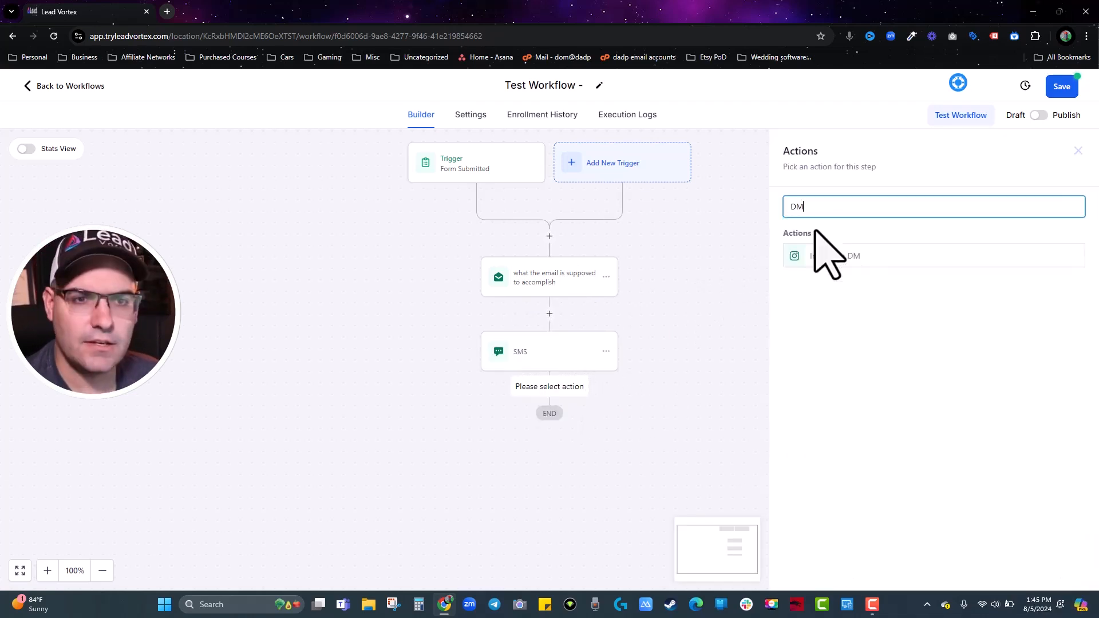
pyautogui.click(837, 259)
pyautogui.click(854, 404)
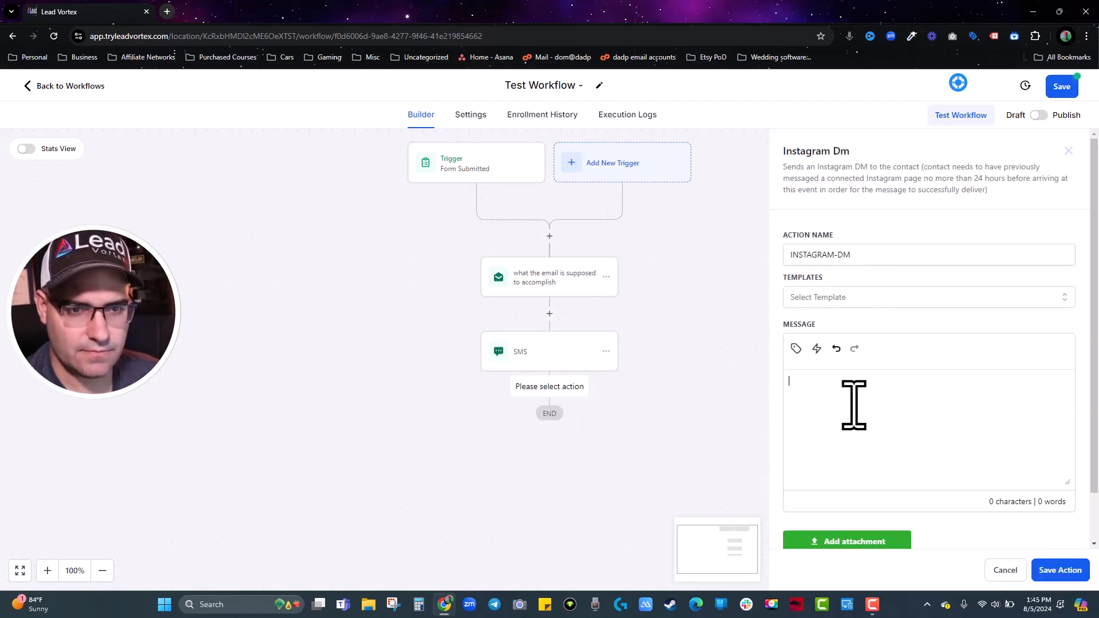
pyautogui.write('sdf')
pyautogui.click(1053, 571)
# Add a Messenger step below the Instagram DM with message 'DG'.
pyautogui.click(550, 462)
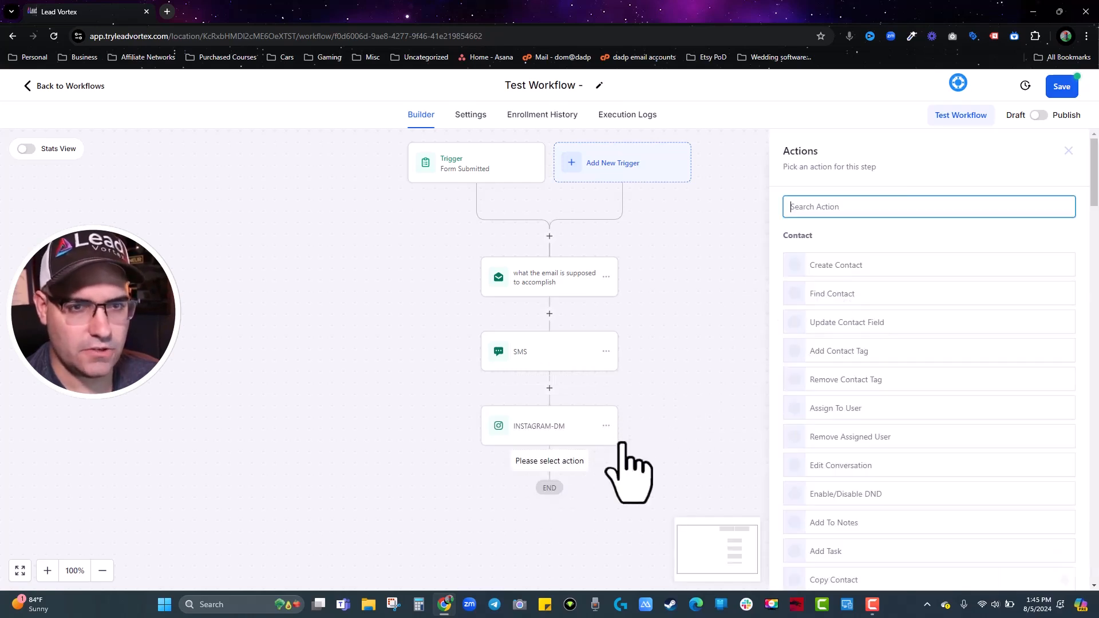
pyautogui.write('MES')
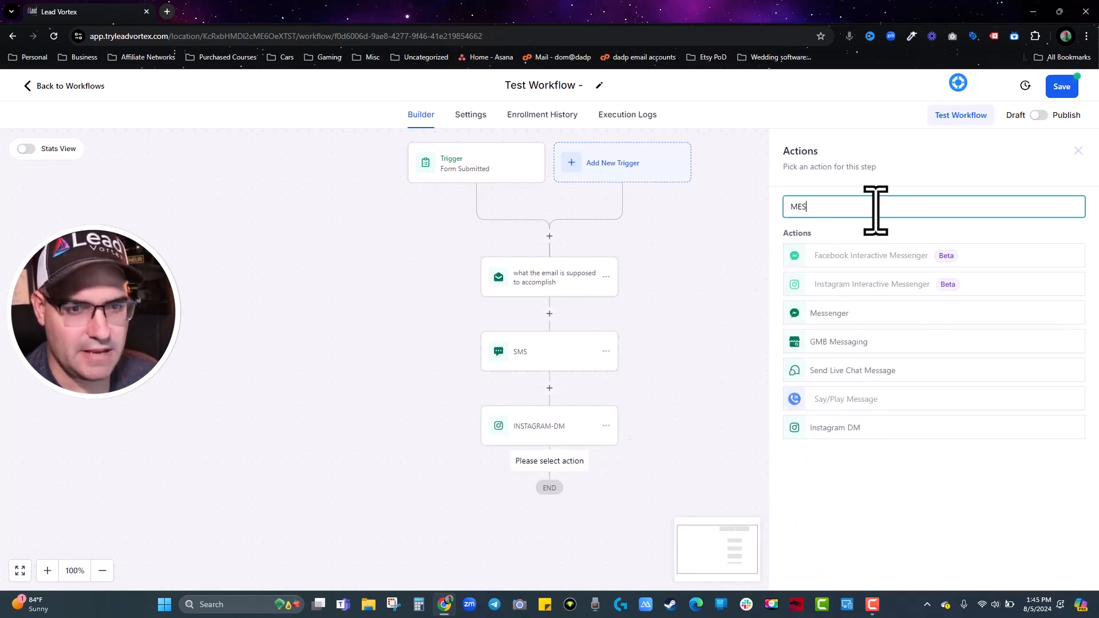
pyautogui.click(802, 315)
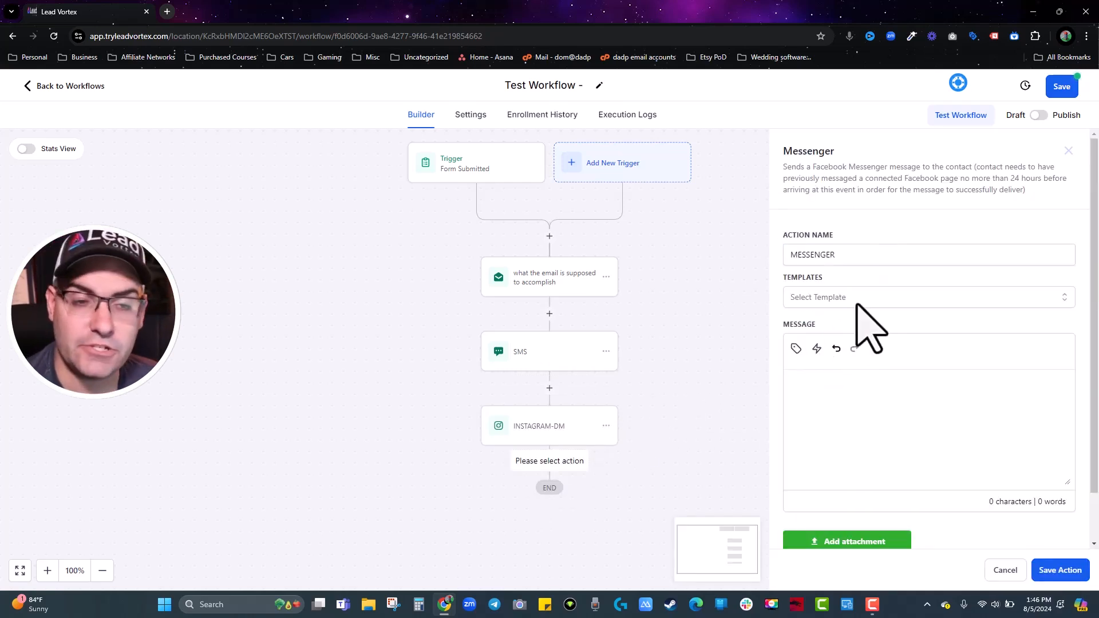
pyautogui.click(852, 423)
pyautogui.write('DG')
pyautogui.click(1060, 570)
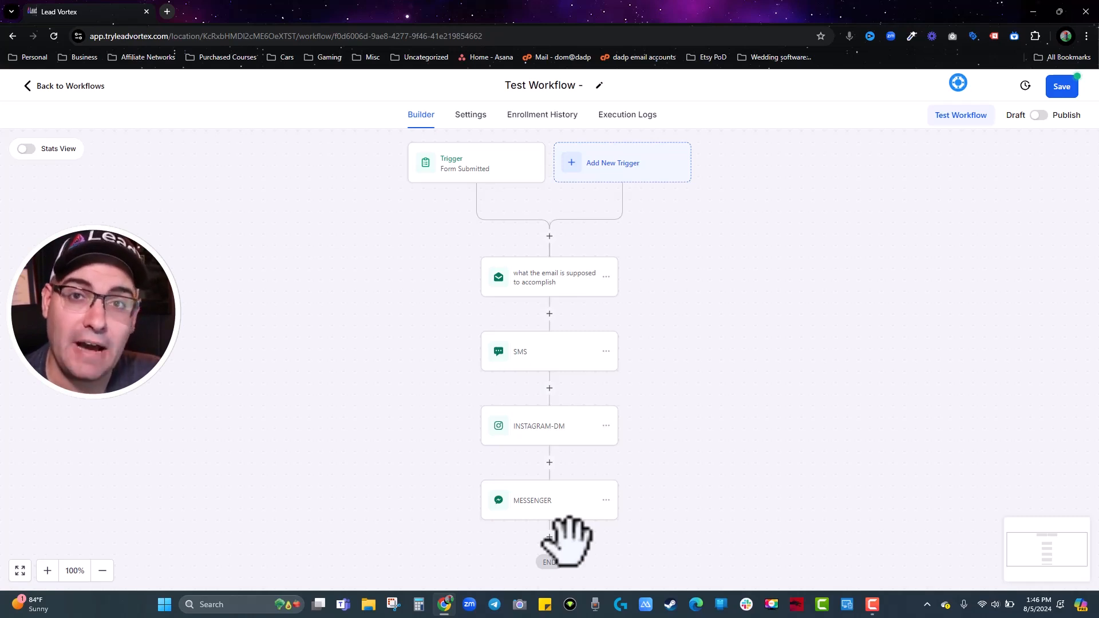
# Insert an Add Contact Tag step above the email applying the 'interested' tag, named "interested".
pyautogui.click(549, 236)
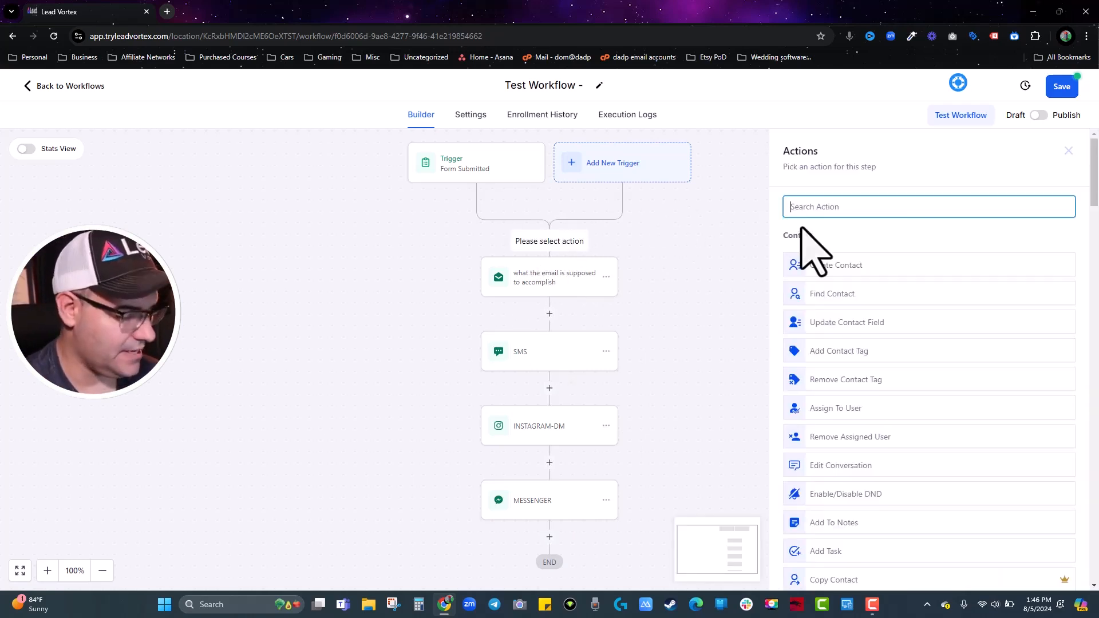
pyautogui.write('tag')
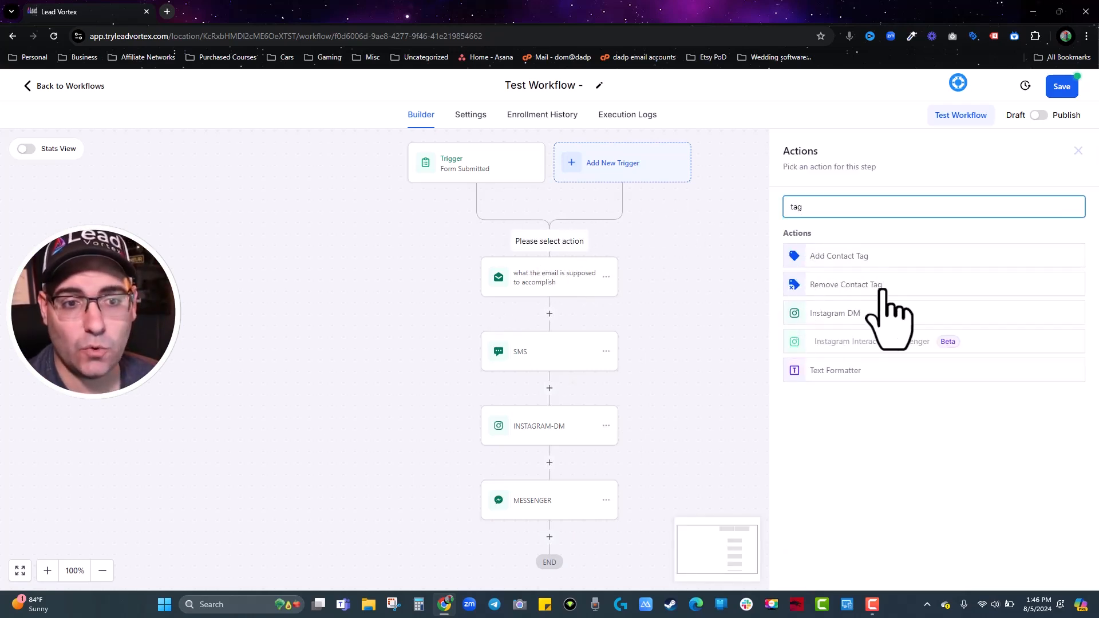
pyautogui.click(890, 258)
pyautogui.click(853, 287)
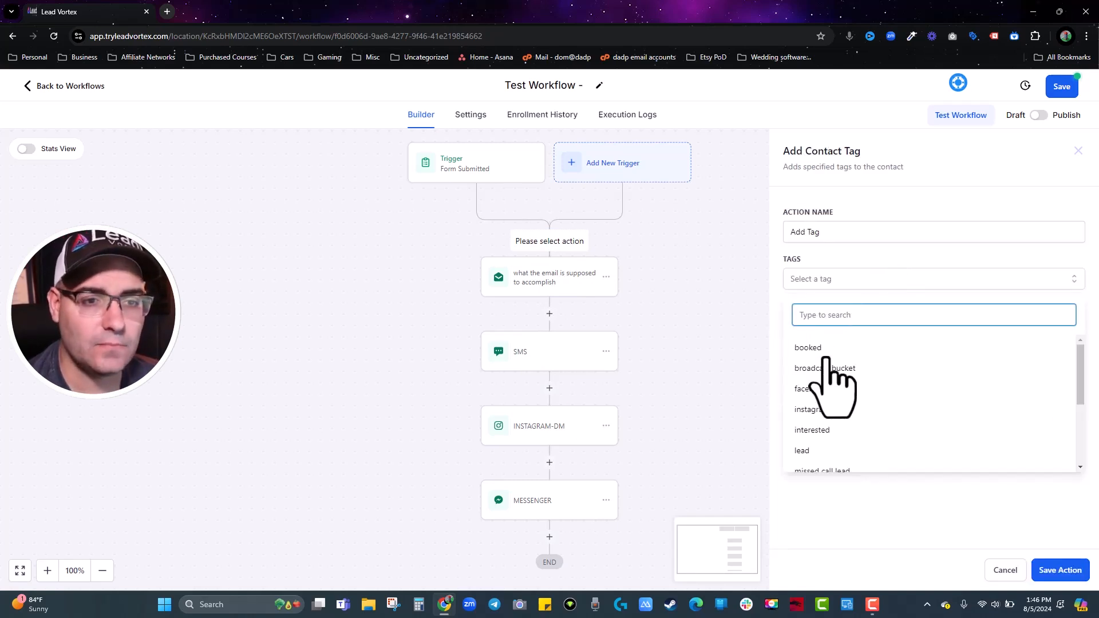
pyautogui.click(828, 436)
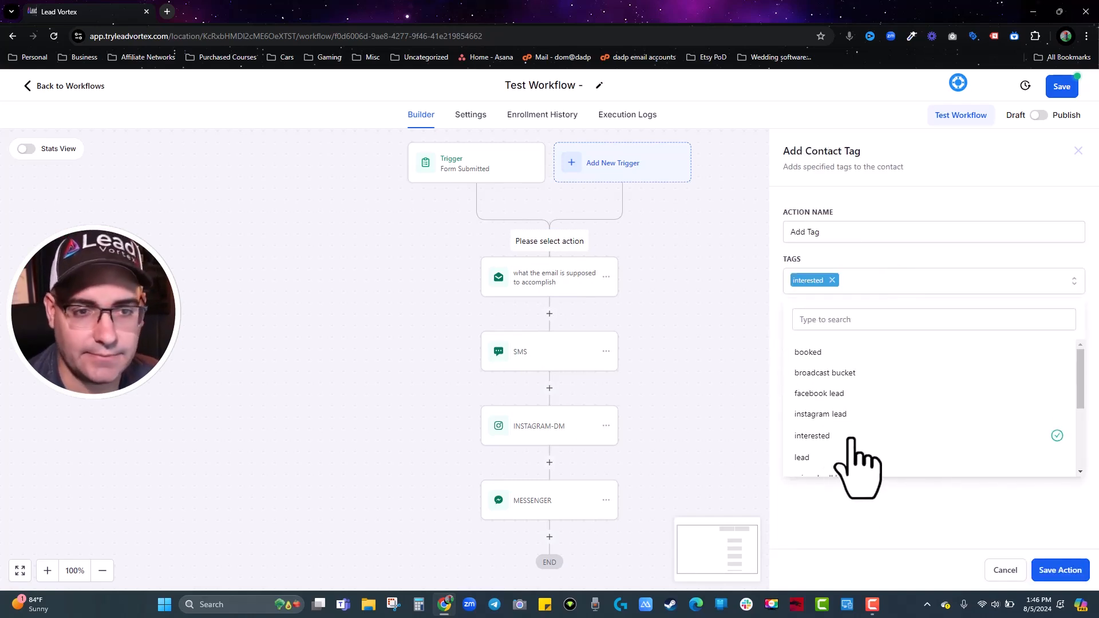
pyautogui.click(816, 231)
pyautogui.write('"interested"')
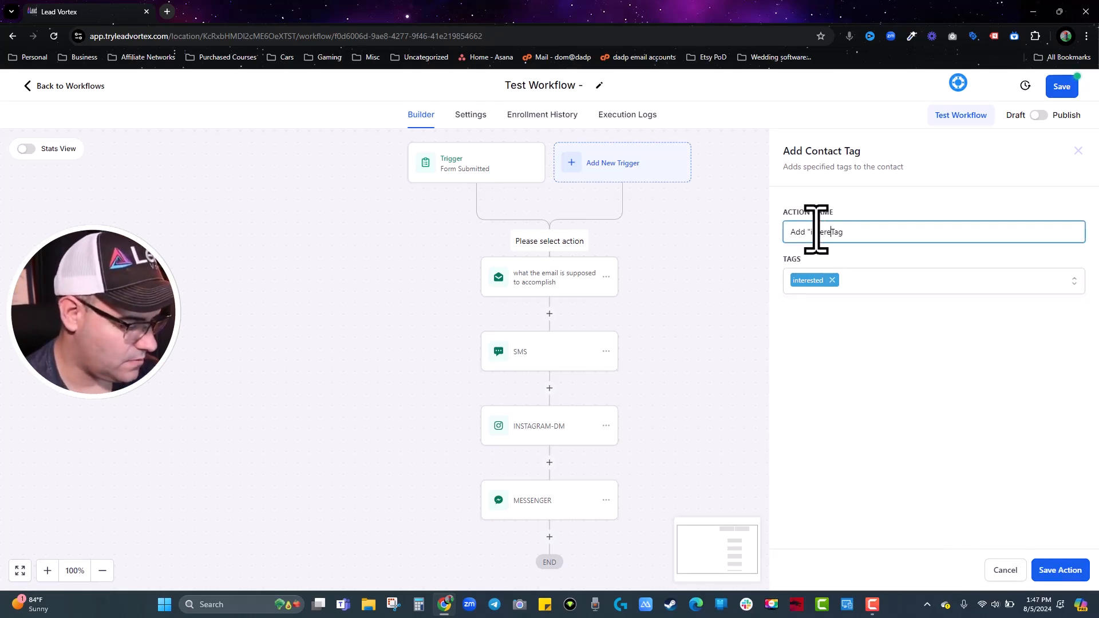
pyautogui.click(1059, 571)
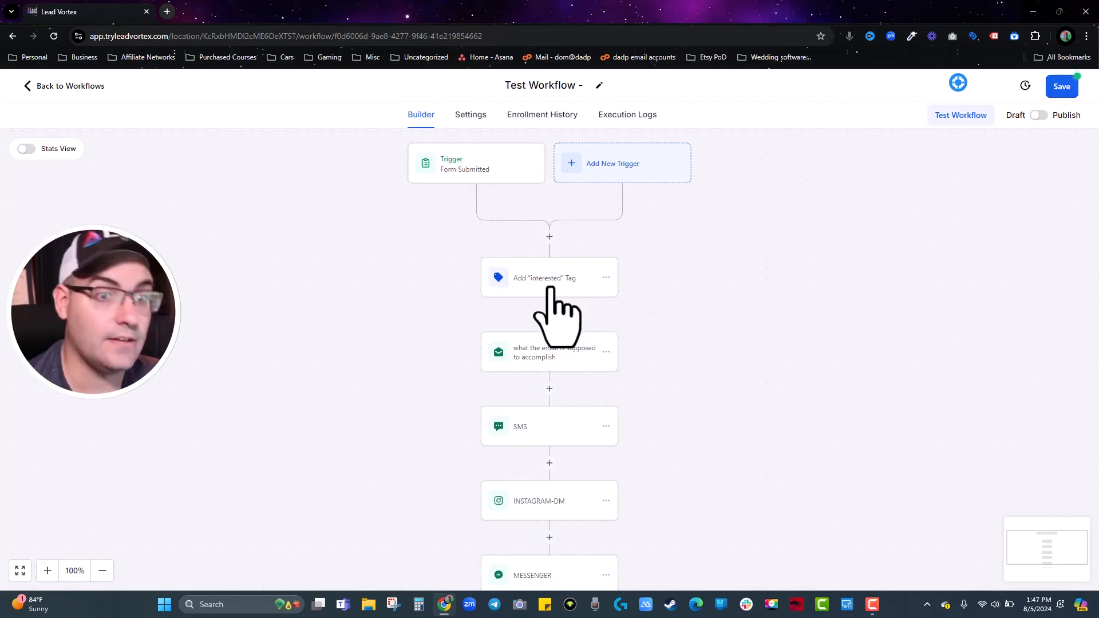
pyautogui.click(541, 281)
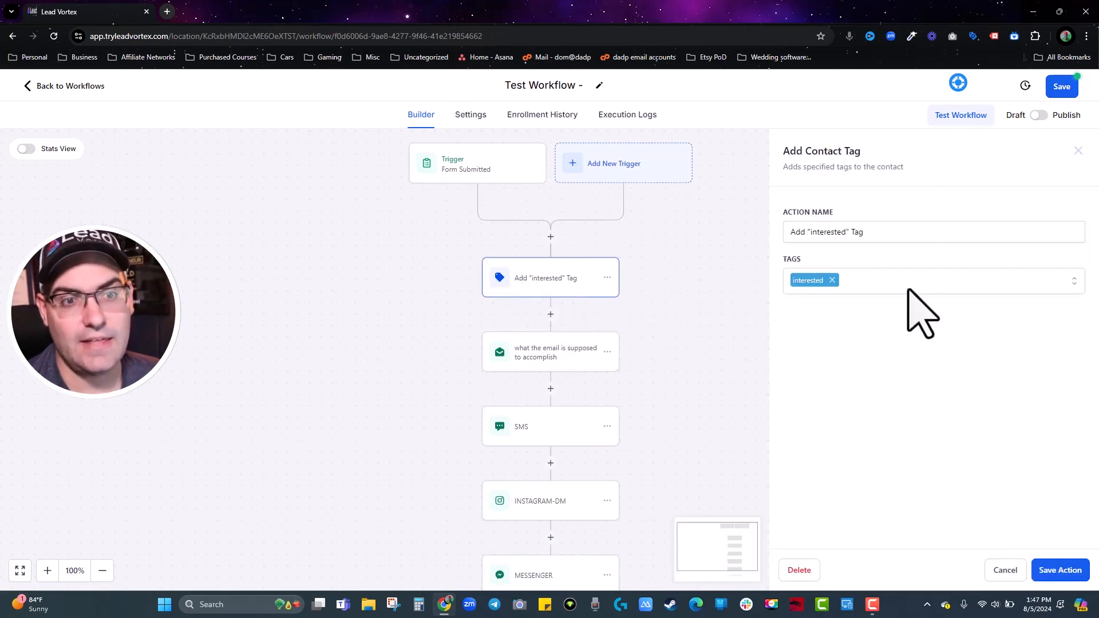
pyautogui.click(1078, 150)
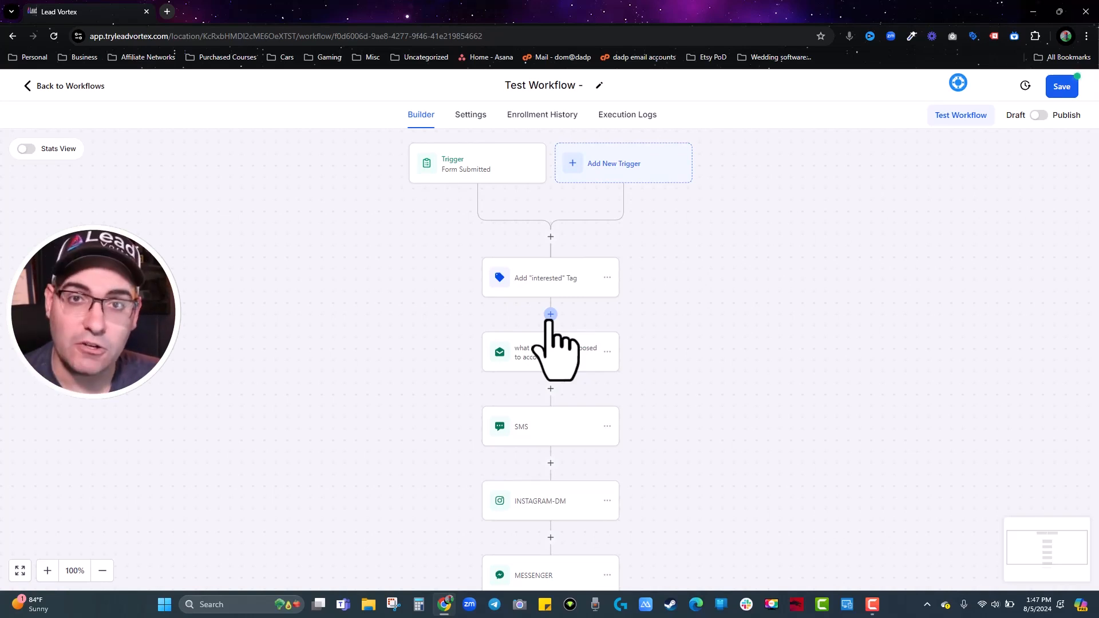
# Insert a Create/Update Opportunity step below the tag step, named 'Add to Pipeline'.
pyautogui.click(550, 314)
pyautogui.write('op')
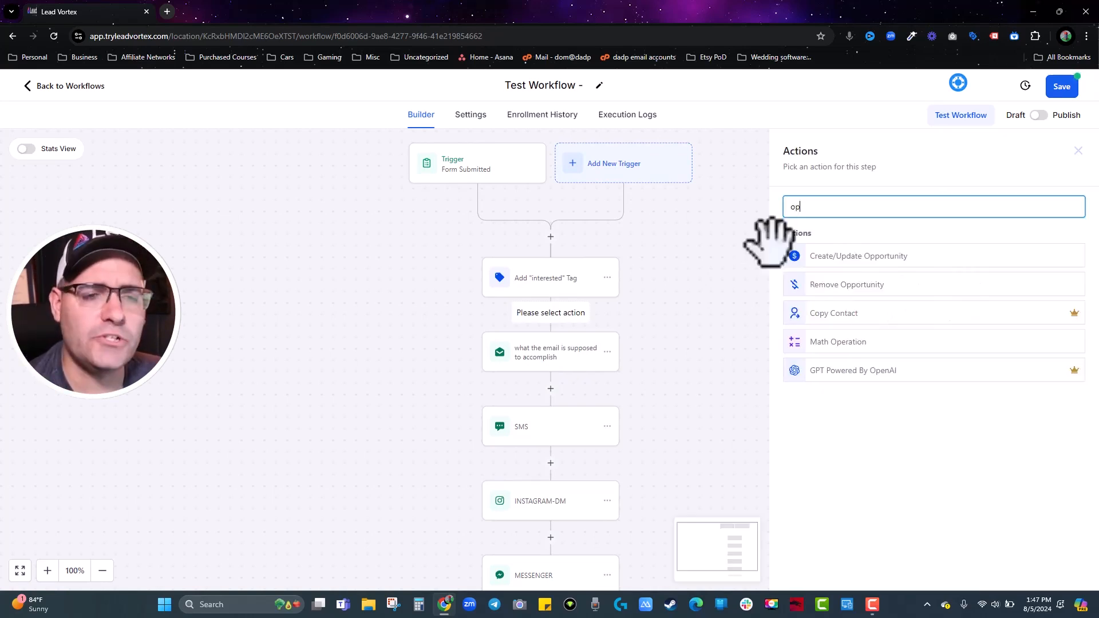
pyautogui.click(925, 259)
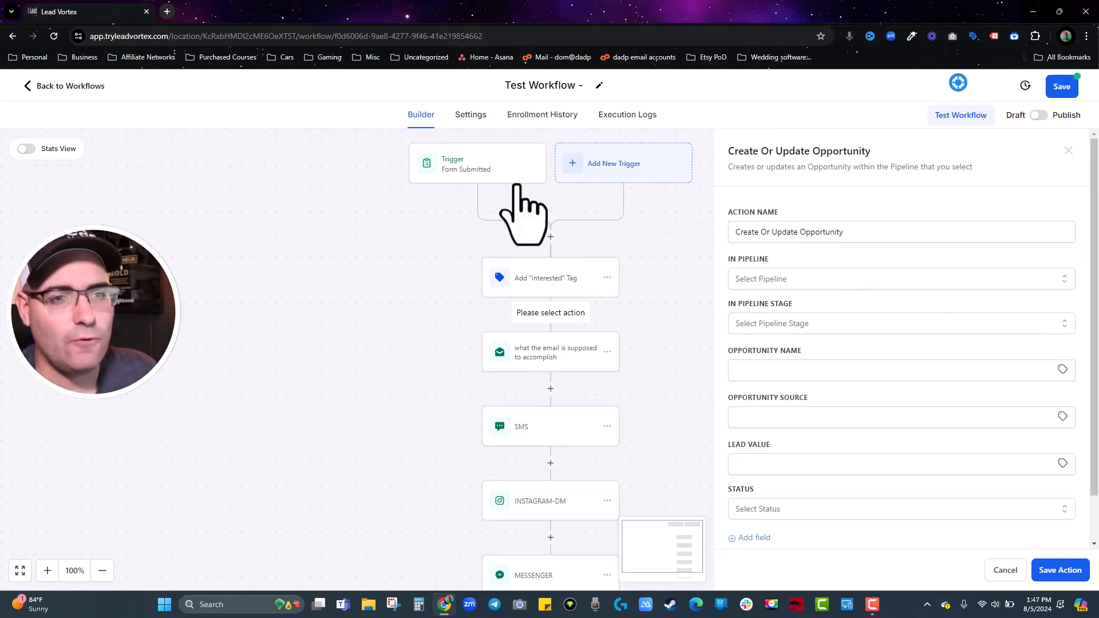
pyautogui.tripleClick(788, 239)
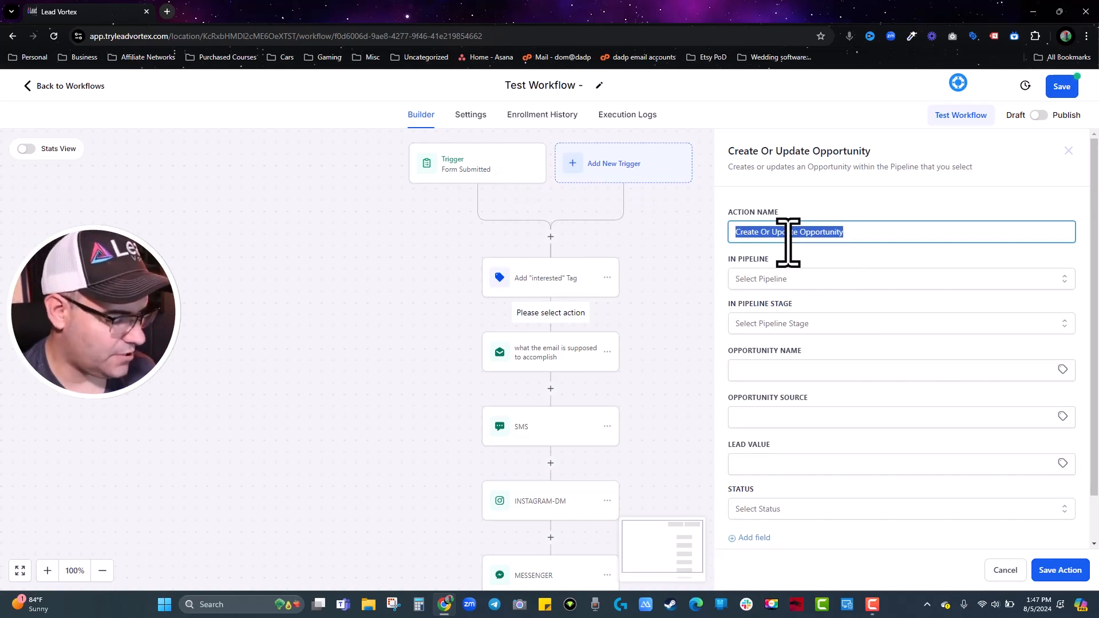
pyautogui.write('Add to P')
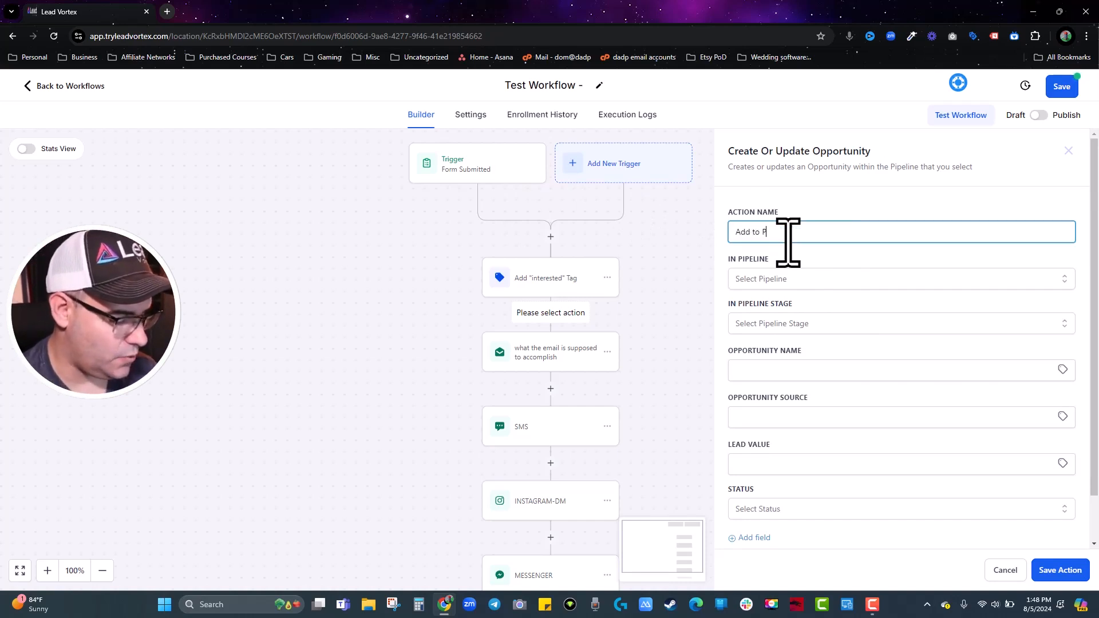
pyautogui.write('ipeline')
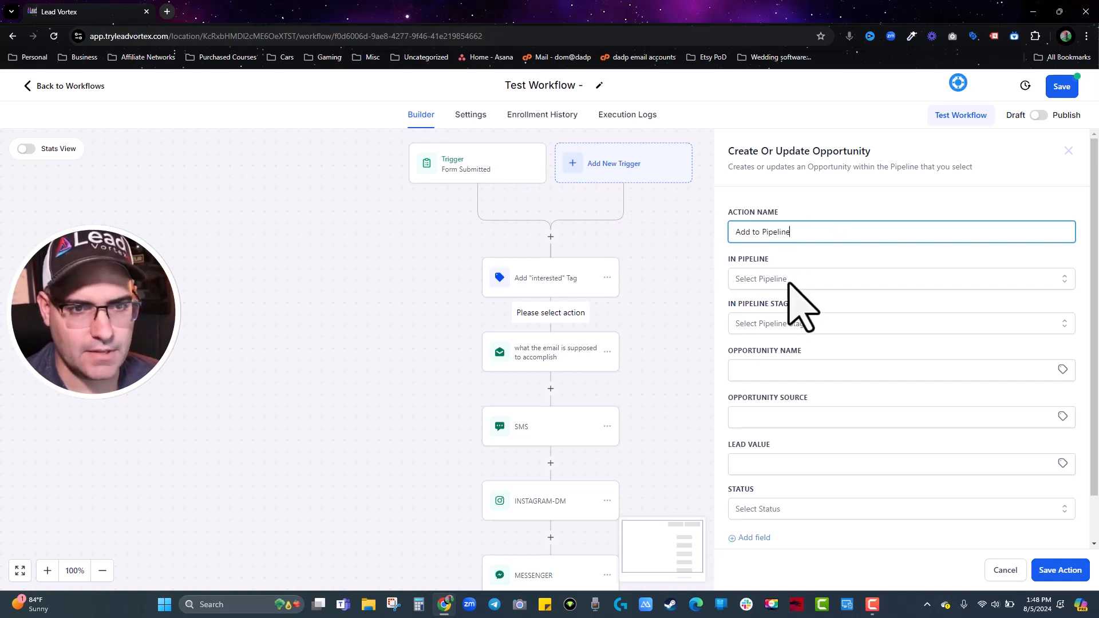
# Set the pipeline to 1- Initial Consults and the stage to Web Optin Leads.
pyautogui.click(790, 280)
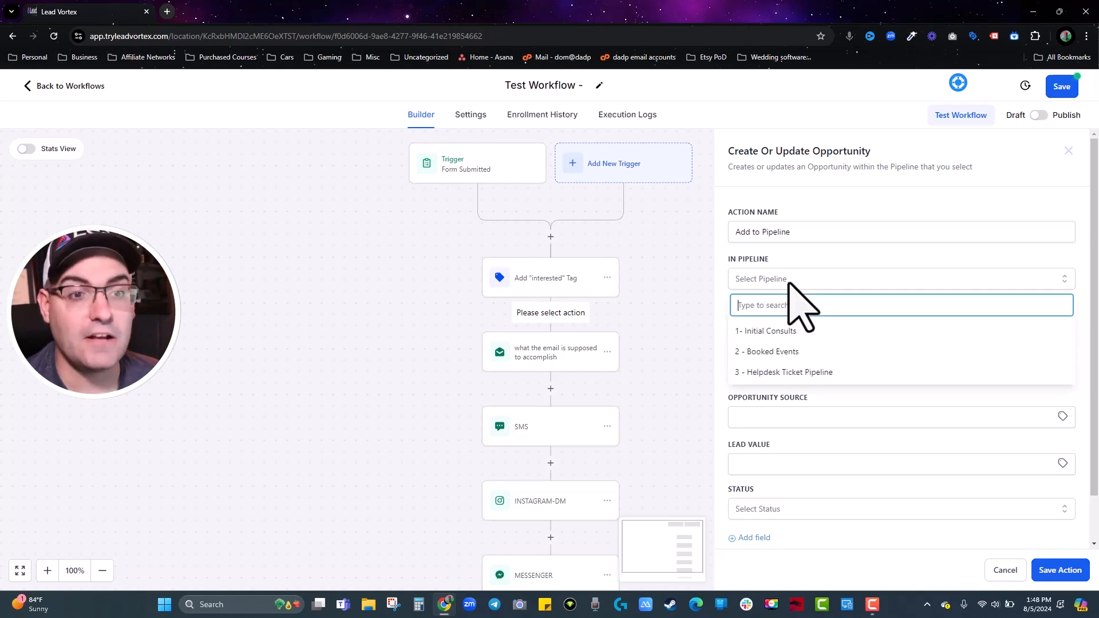
pyautogui.click(789, 332)
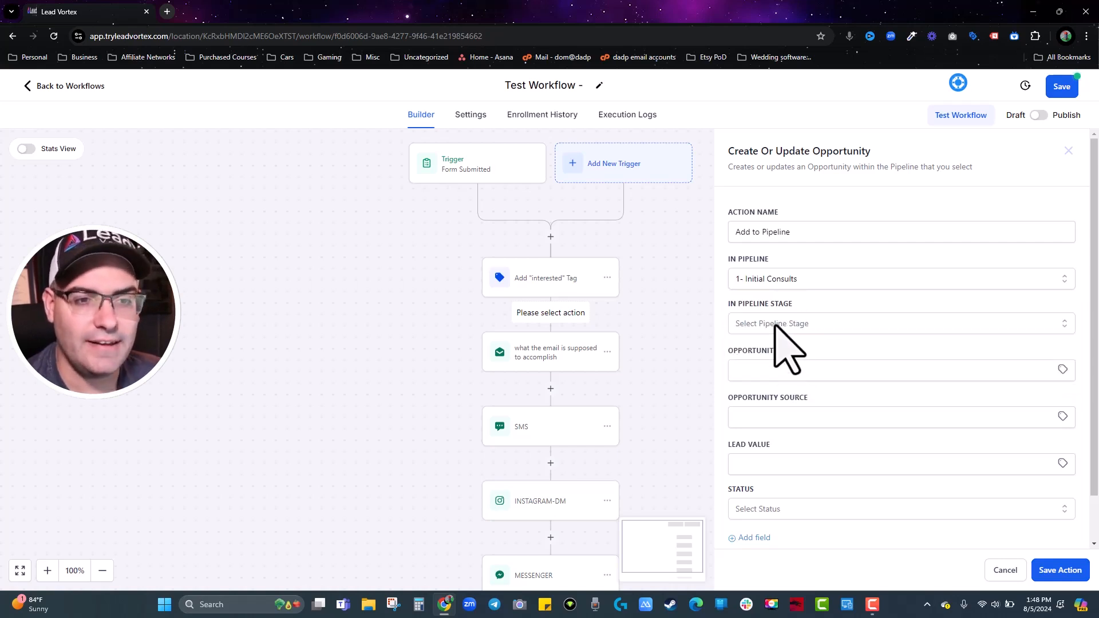
pyautogui.click(781, 324)
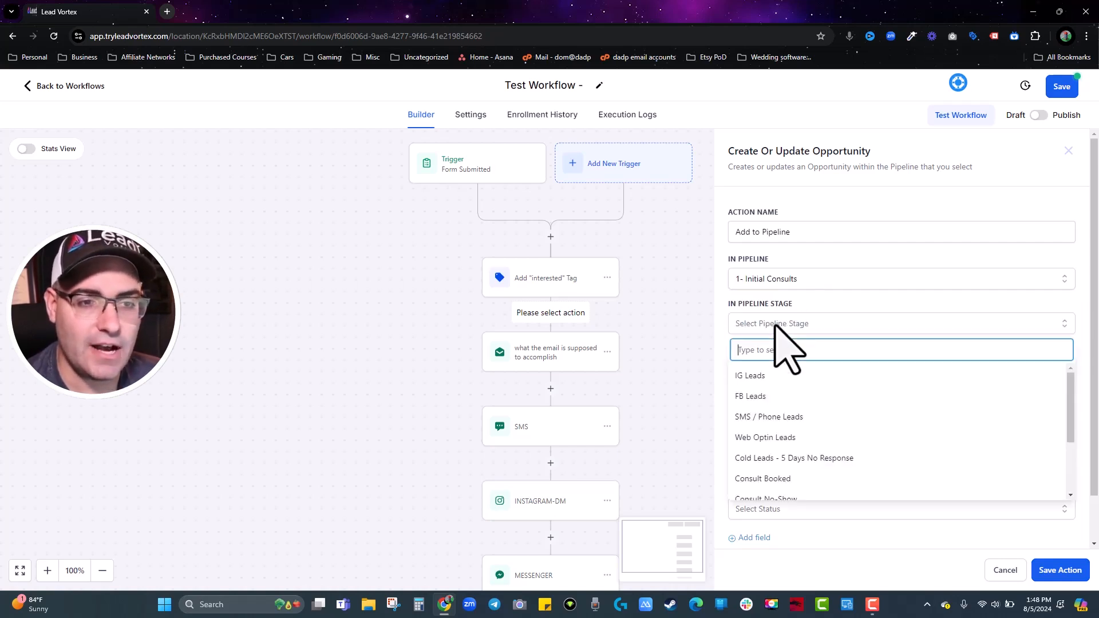
pyautogui.click(761, 438)
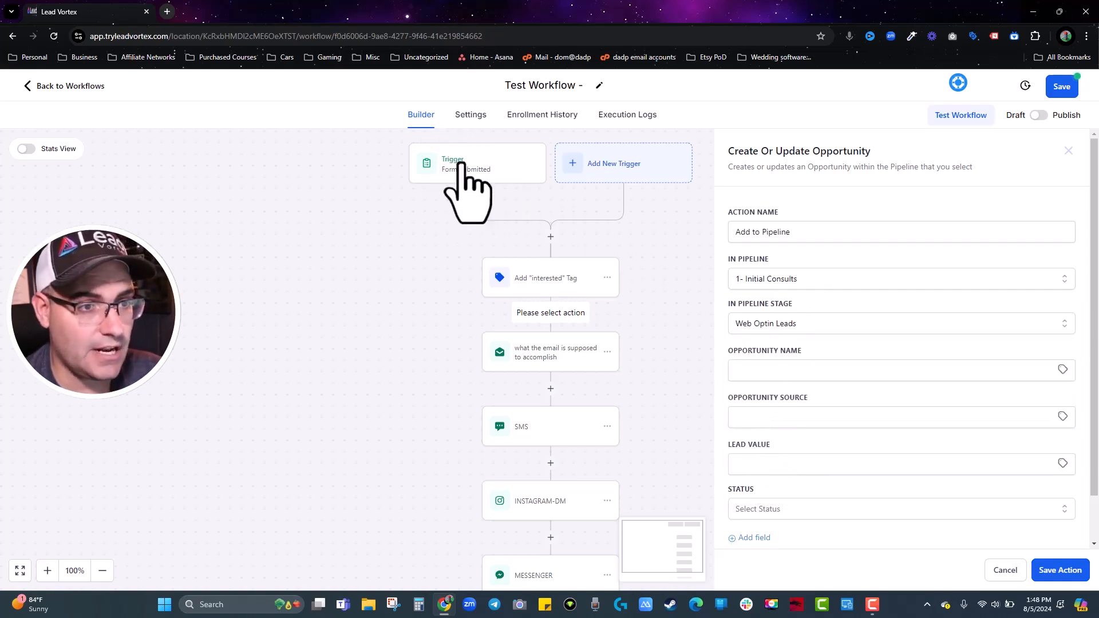
pyautogui.scroll(-2, 778, 332)
# Use the contact's full name as the opportunity name and set lead value 100.
pyautogui.click(764, 319)
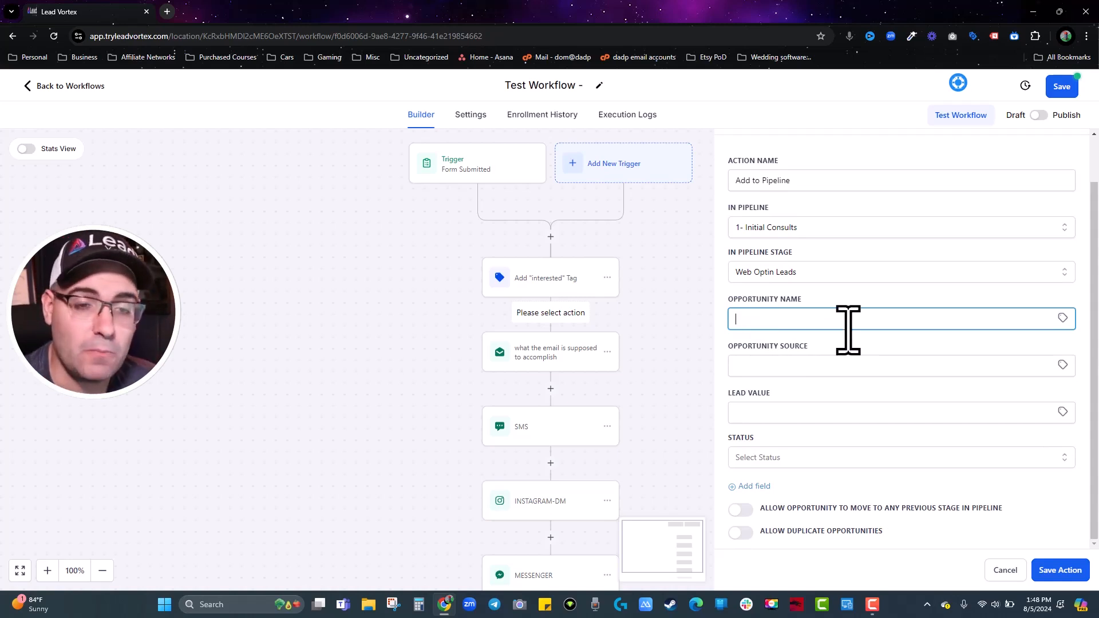
pyautogui.click(1062, 319)
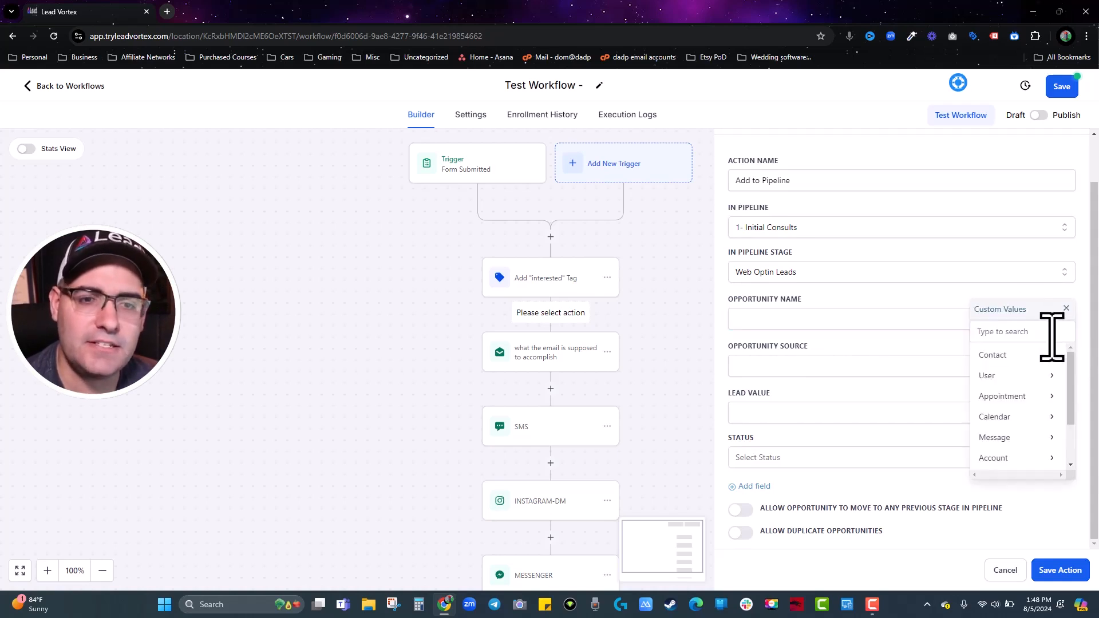
pyautogui.click(1036, 355)
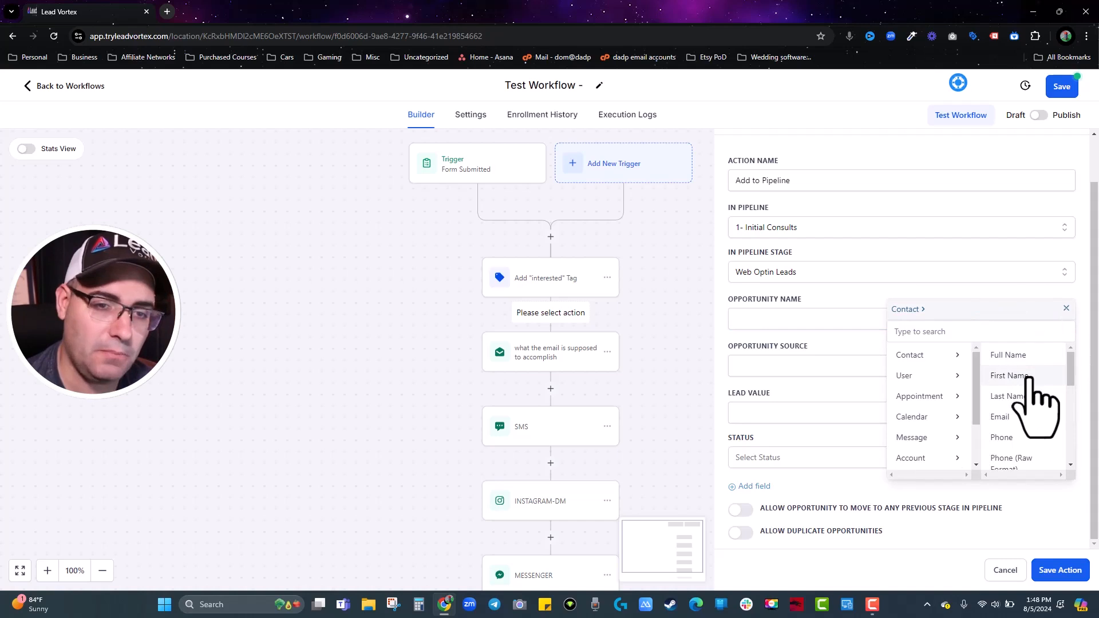
pyautogui.click(1018, 355)
pyautogui.click(782, 367)
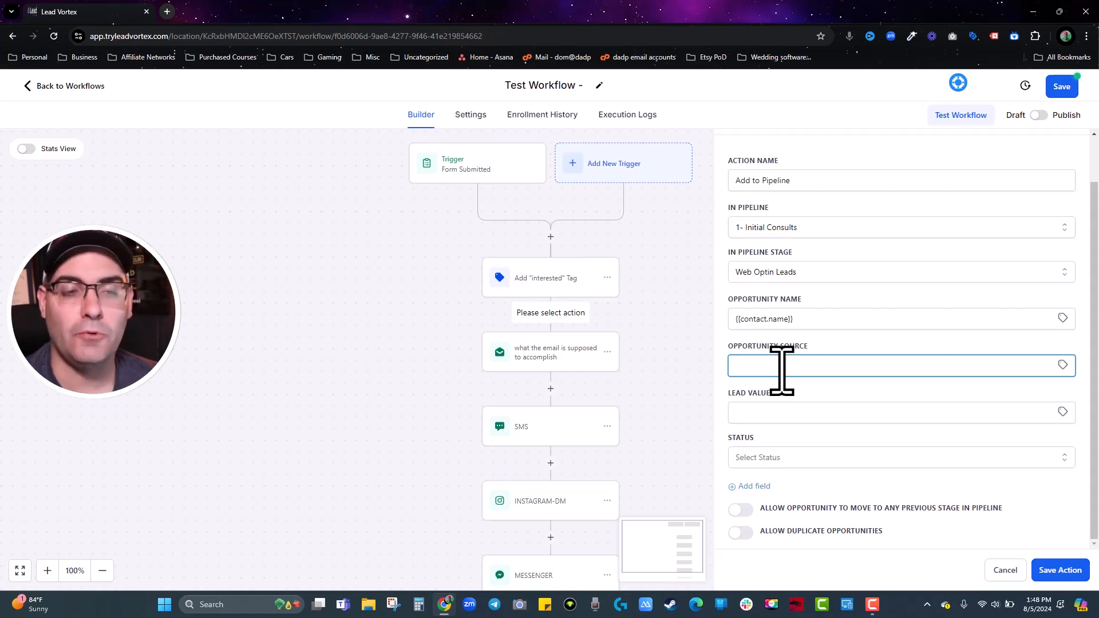
pyautogui.click(789, 415)
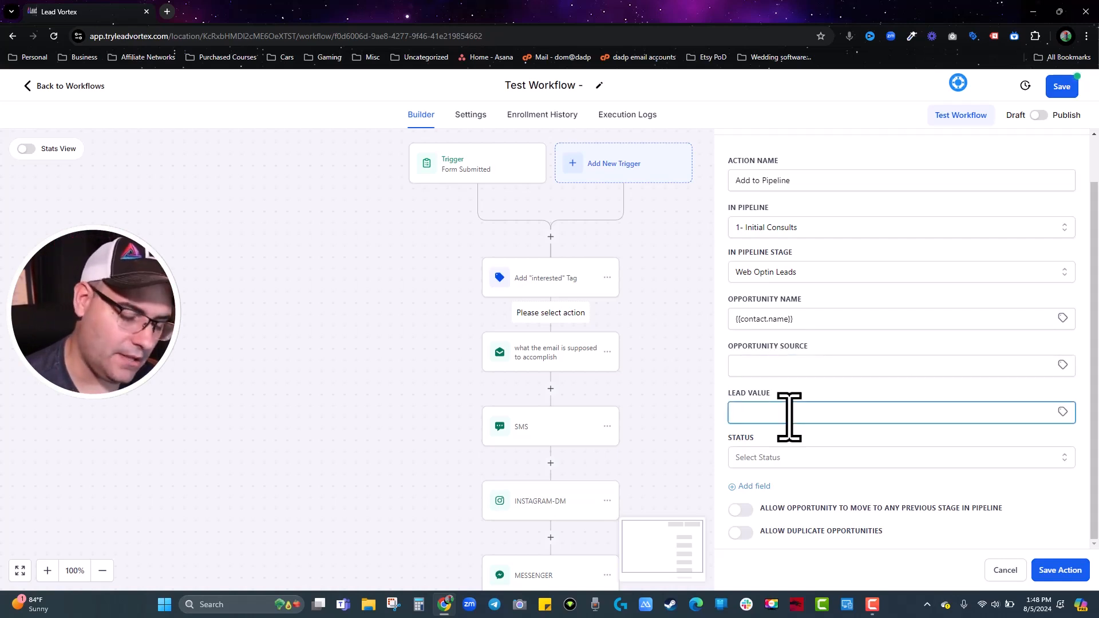
pyautogui.write('100')
pyautogui.click(803, 434)
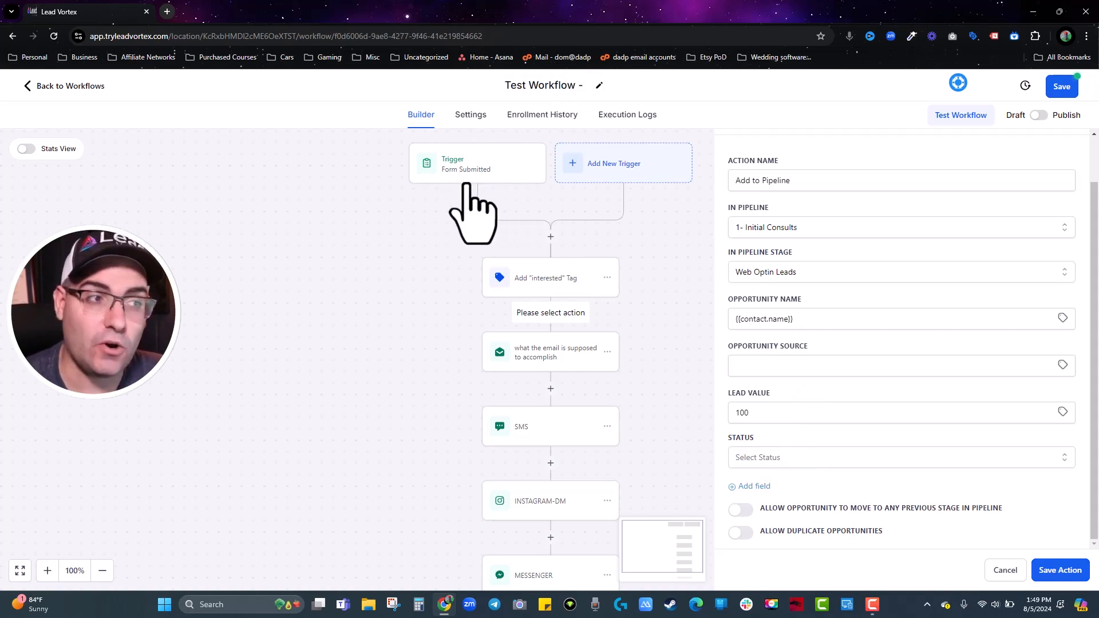
# Set the opportunity status to open after trying won and lost, then save the step.
pyautogui.click(772, 458)
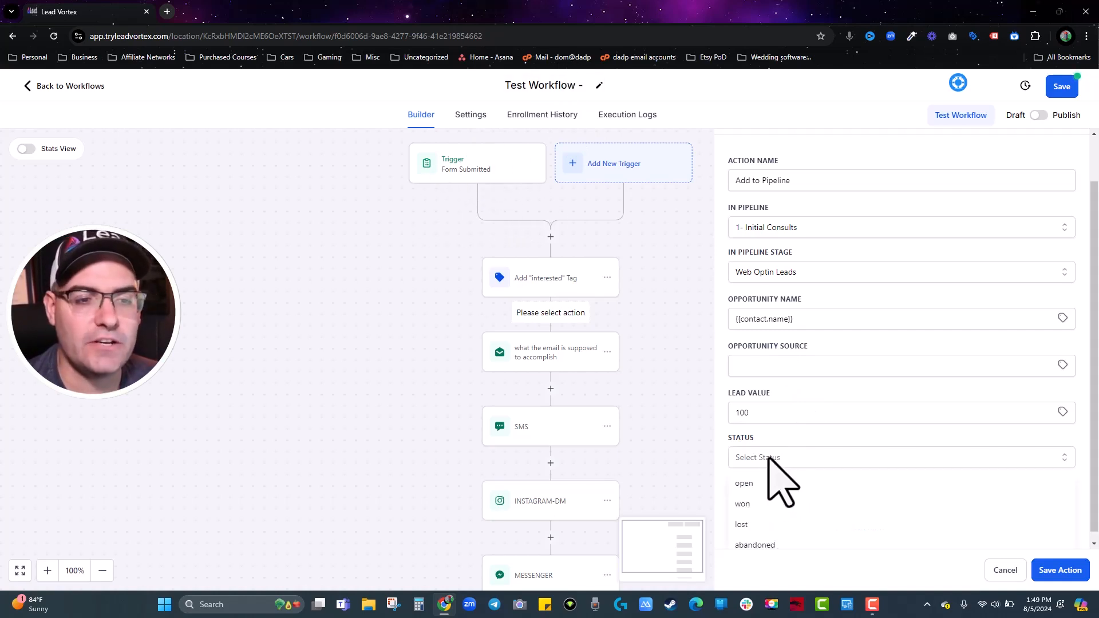
pyautogui.click(749, 503)
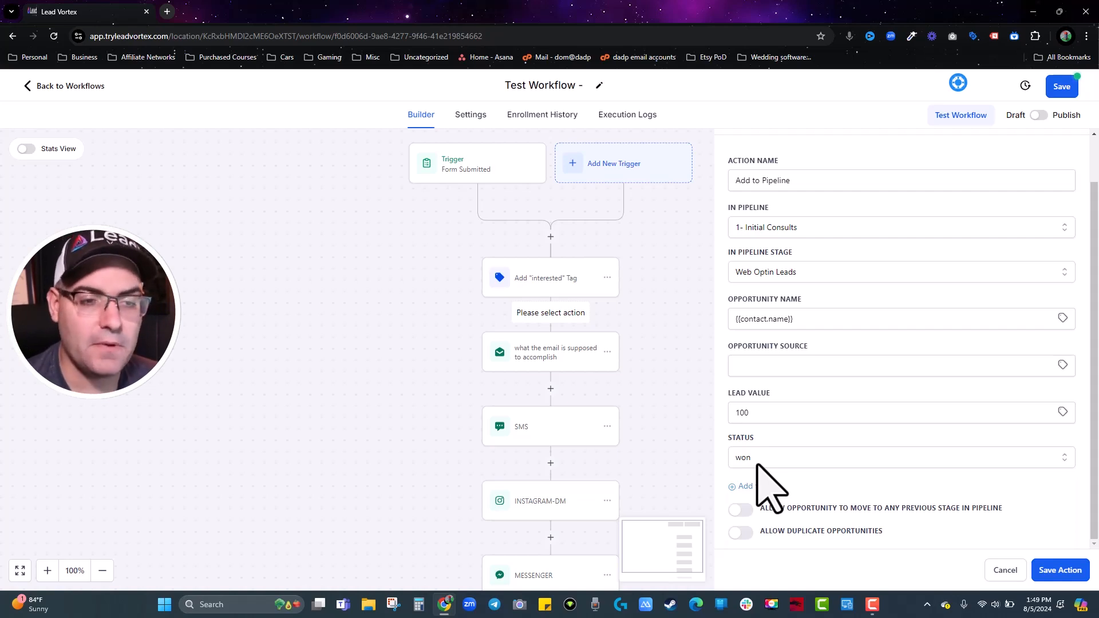
pyautogui.click(756, 461)
pyautogui.click(751, 521)
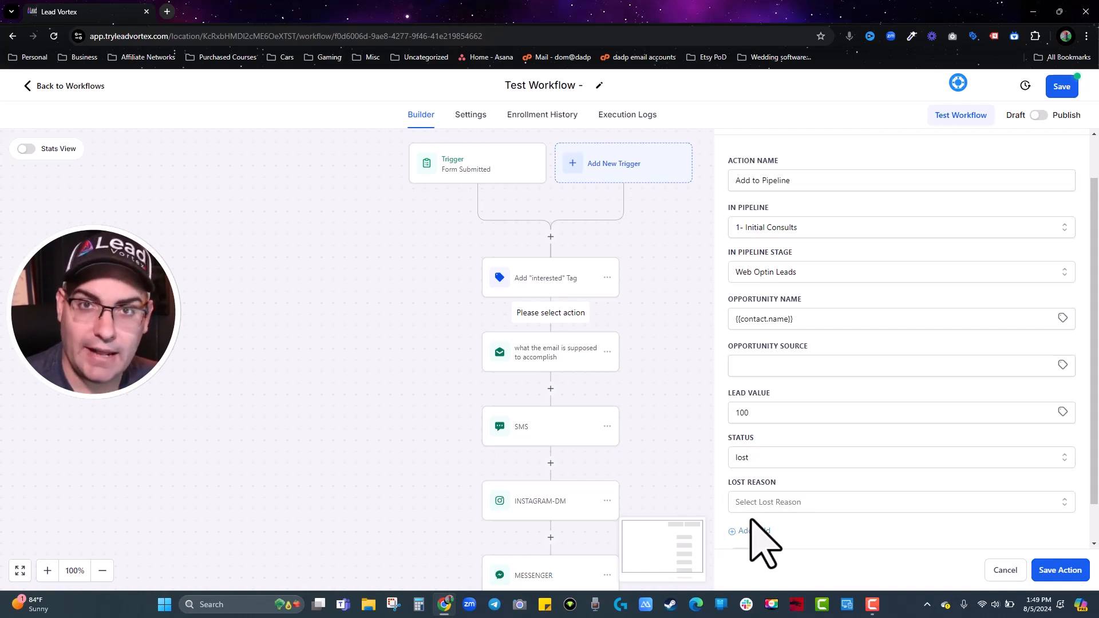
pyautogui.click(752, 461)
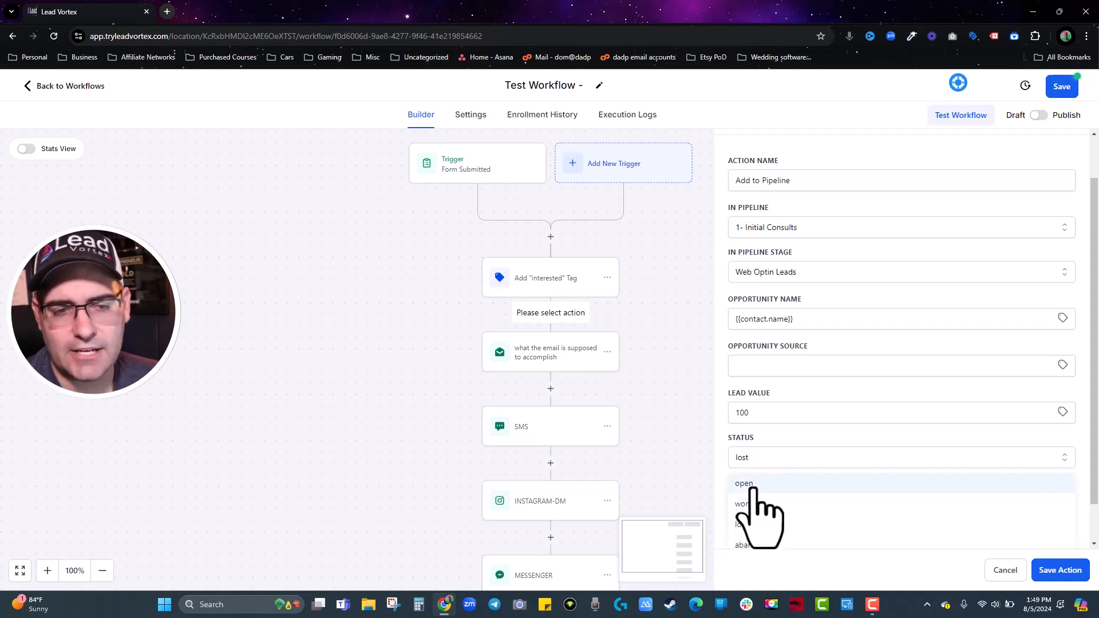
pyautogui.click(752, 487)
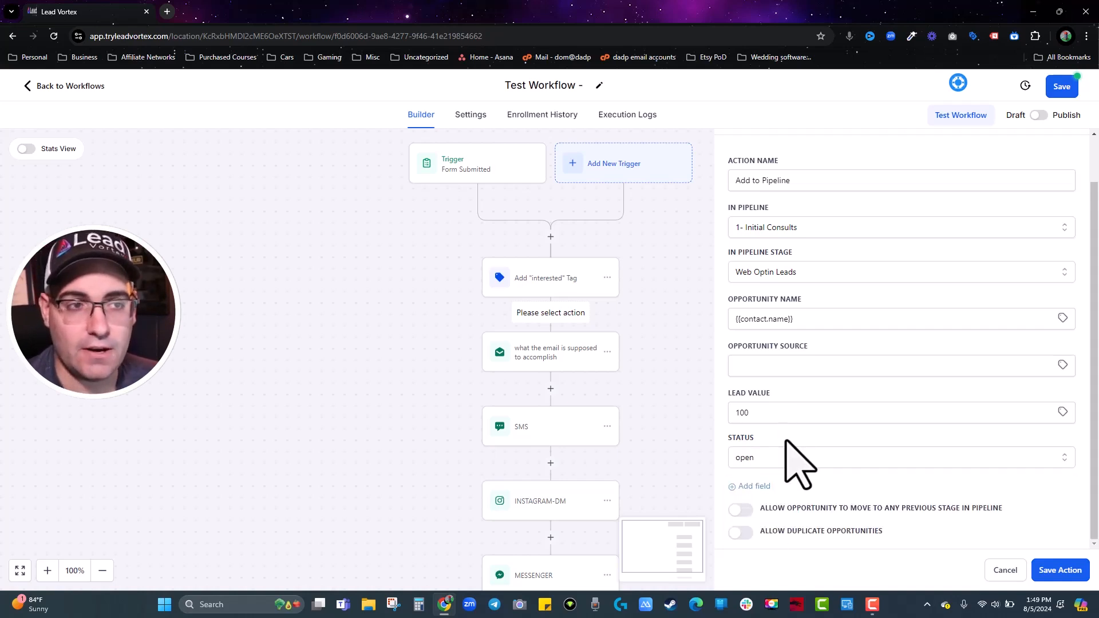
pyautogui.click(1060, 571)
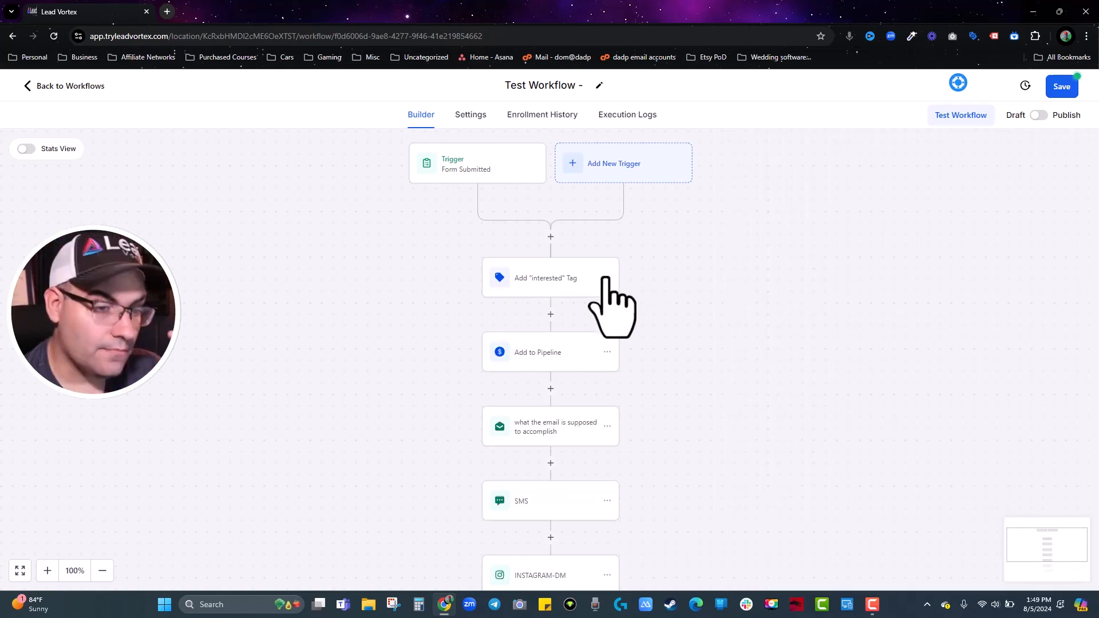
# Add a Create/Update Opportunity step after Add to Pipeline named 'Moive To "Sold"'.
pyautogui.click(550, 389)
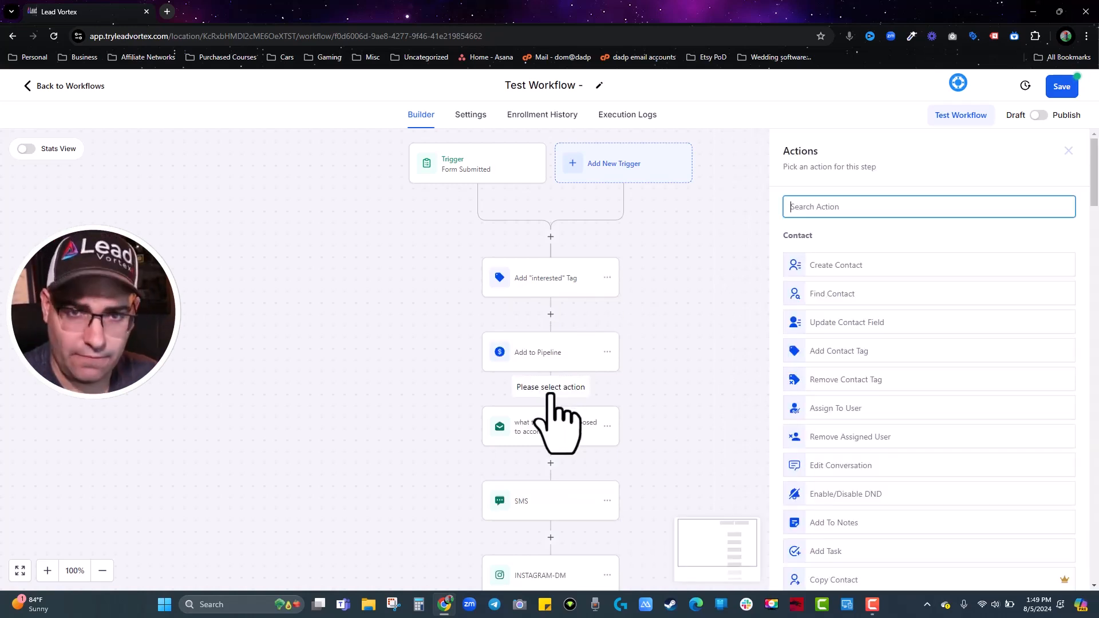
pyautogui.write('op')
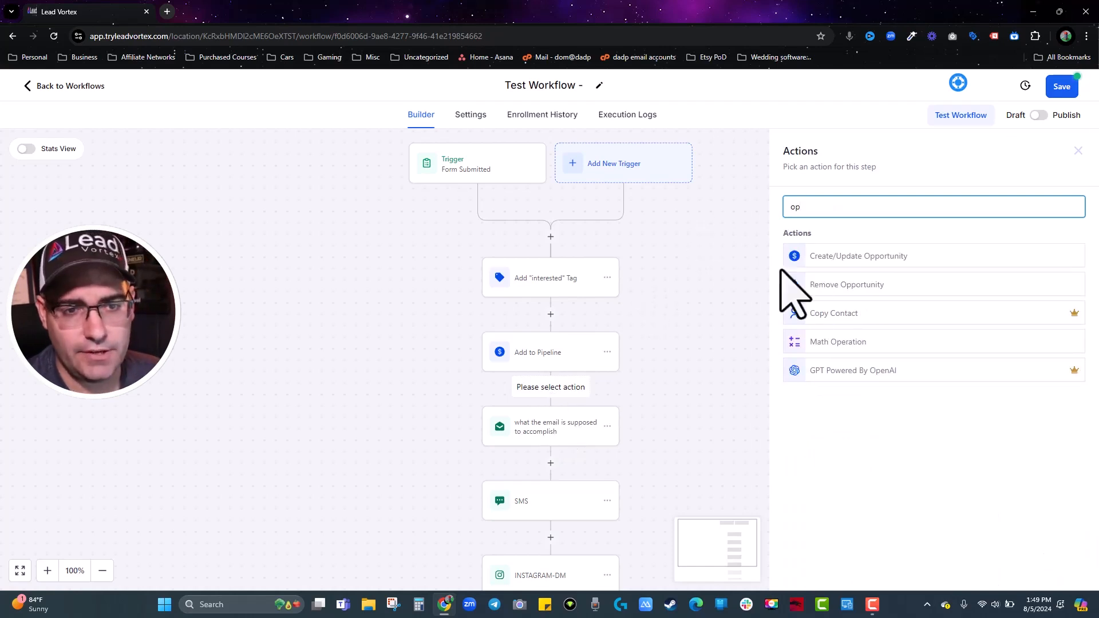
pyautogui.click(846, 257)
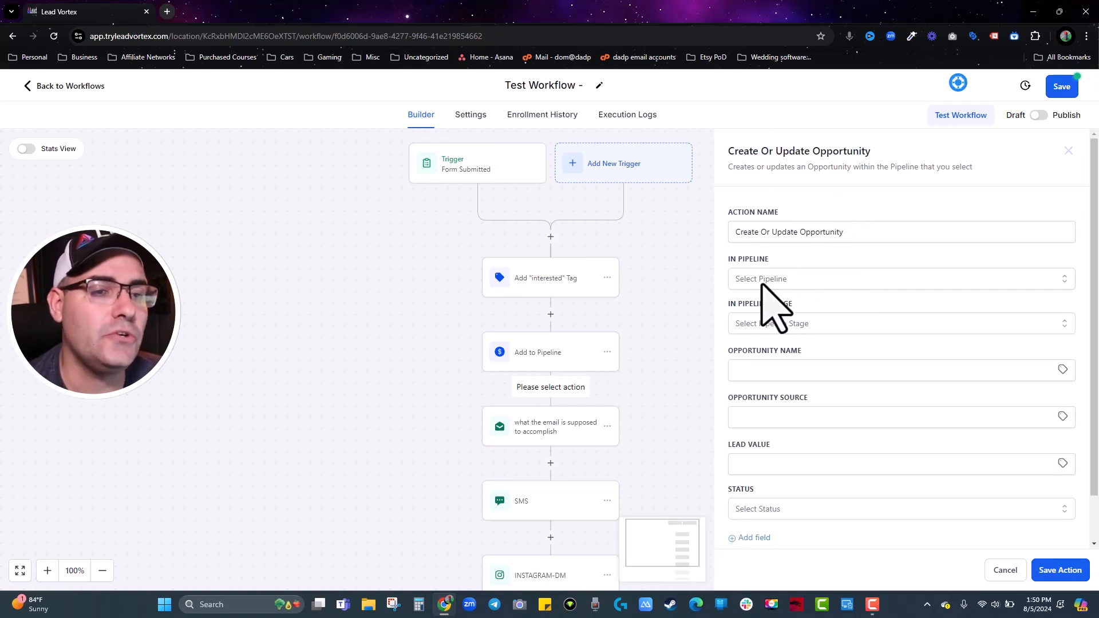
pyautogui.tripleClick(775, 236)
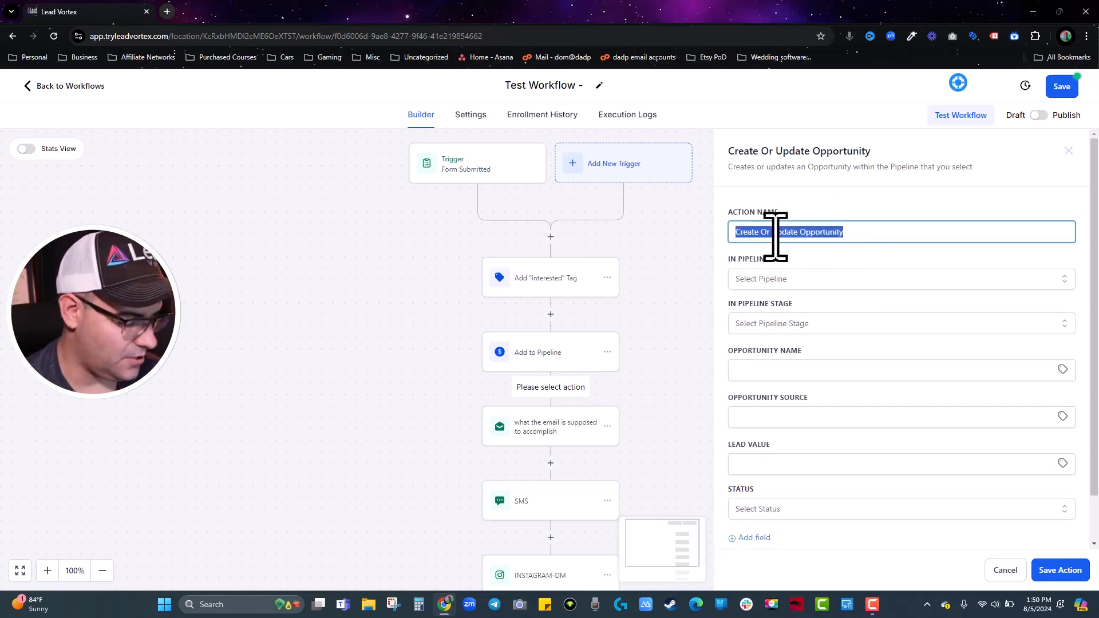
pyautogui.write('Moive To')
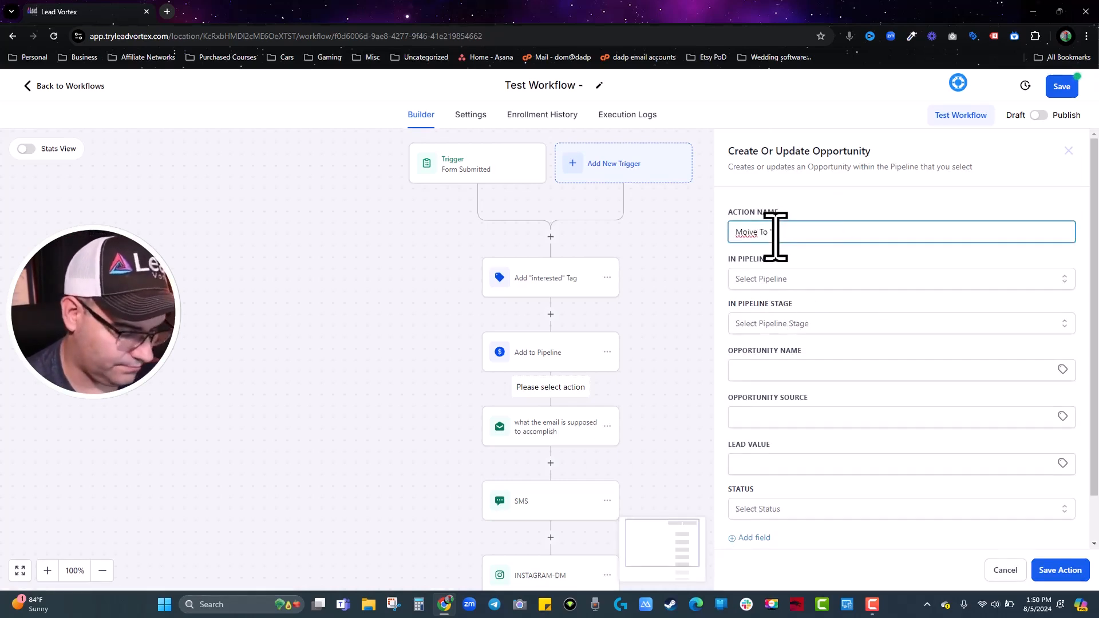
pyautogui.write(' "Sold"')
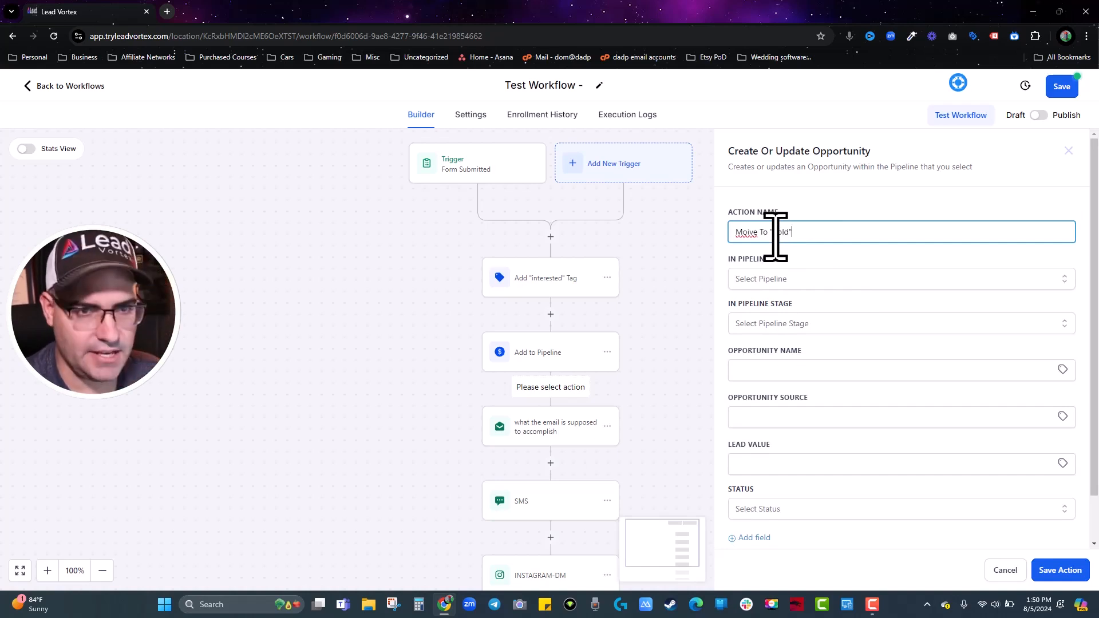
# Target pipeline 1- Initial Consults, stage Invoice Paid, status won, and save the step.
pyautogui.click(784, 288)
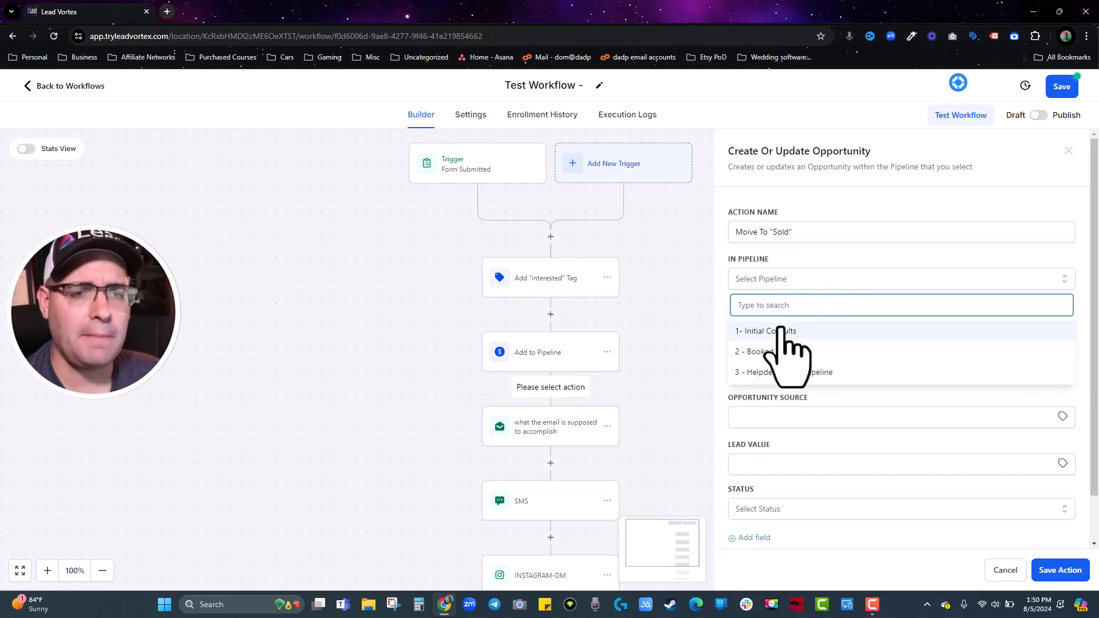
pyautogui.click(780, 328)
pyautogui.click(781, 327)
pyautogui.scroll(-3, 785, 437)
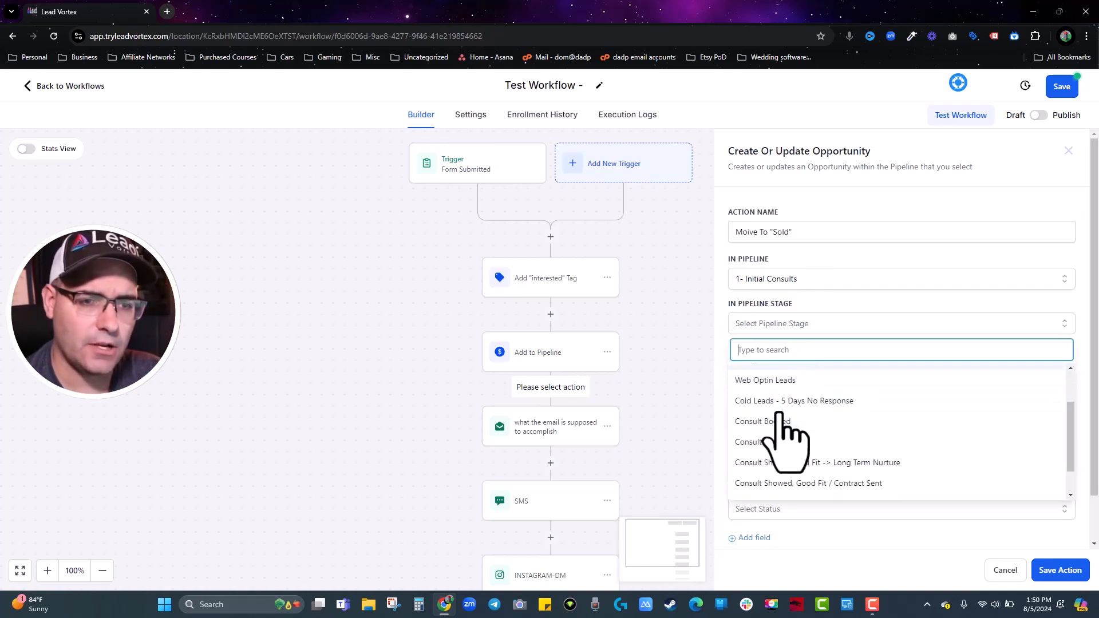
pyautogui.scroll(-3, 780, 480)
pyautogui.click(774, 512)
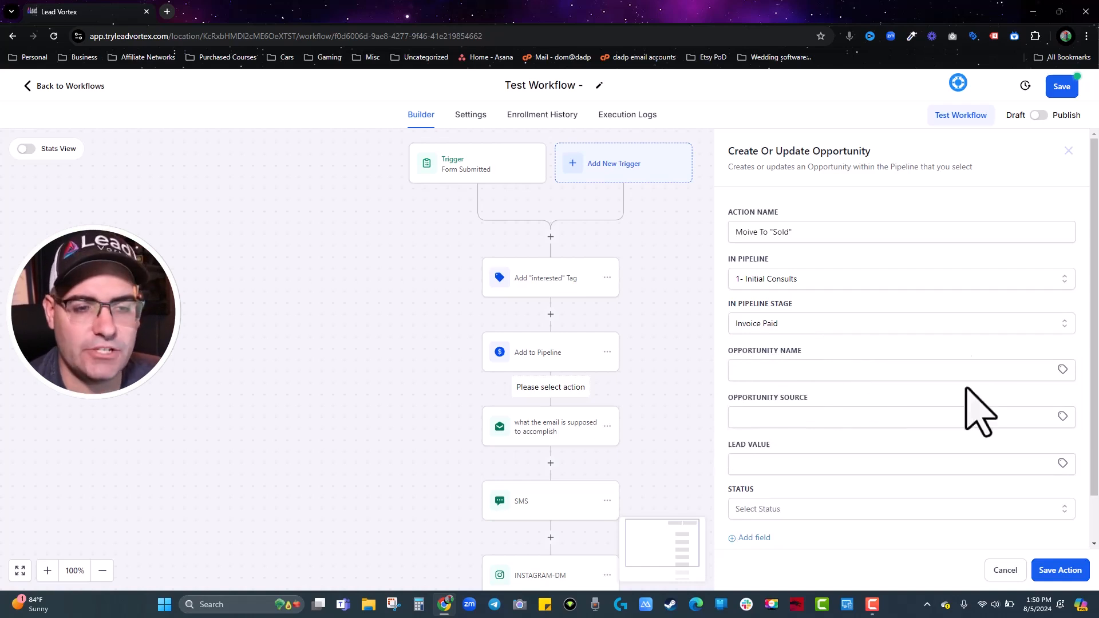
pyautogui.scroll(-1, 981, 405)
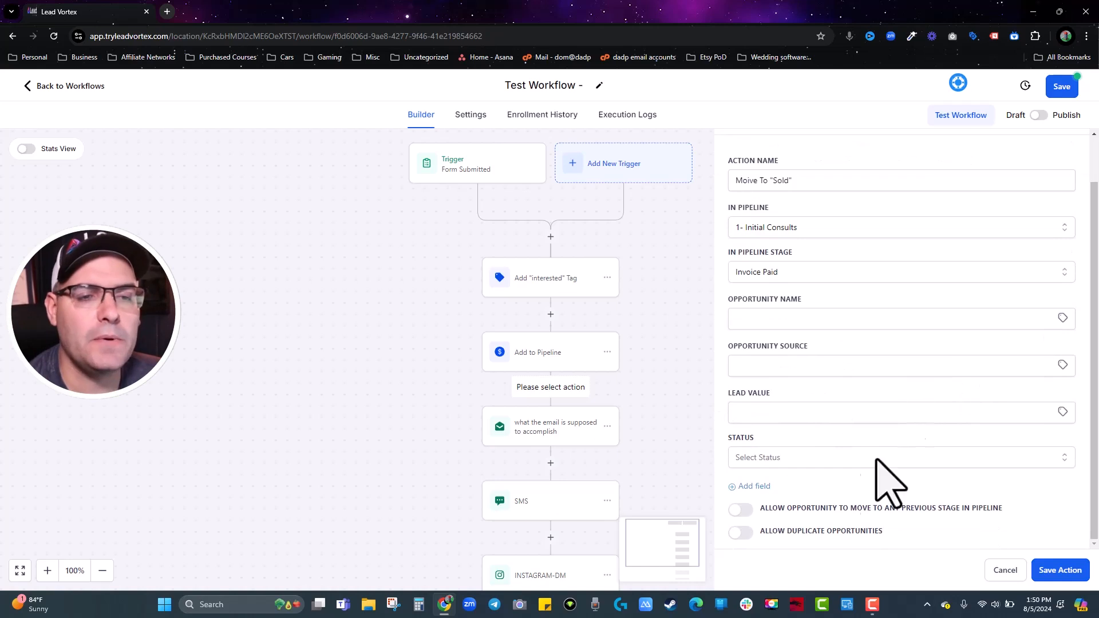
pyautogui.click(815, 457)
pyautogui.click(765, 506)
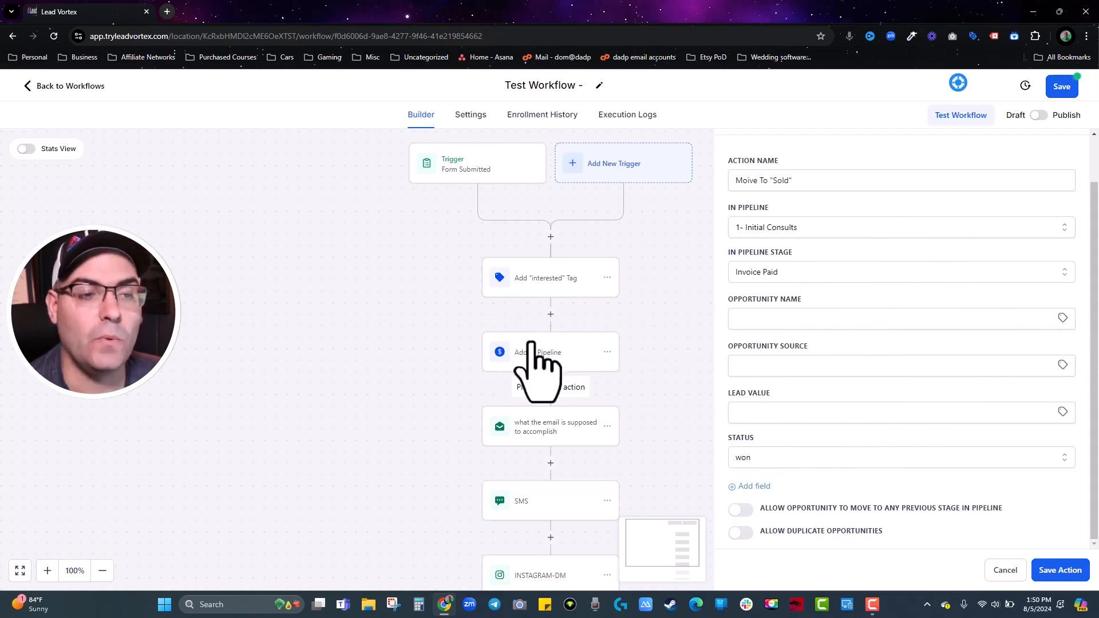
pyautogui.click(1060, 570)
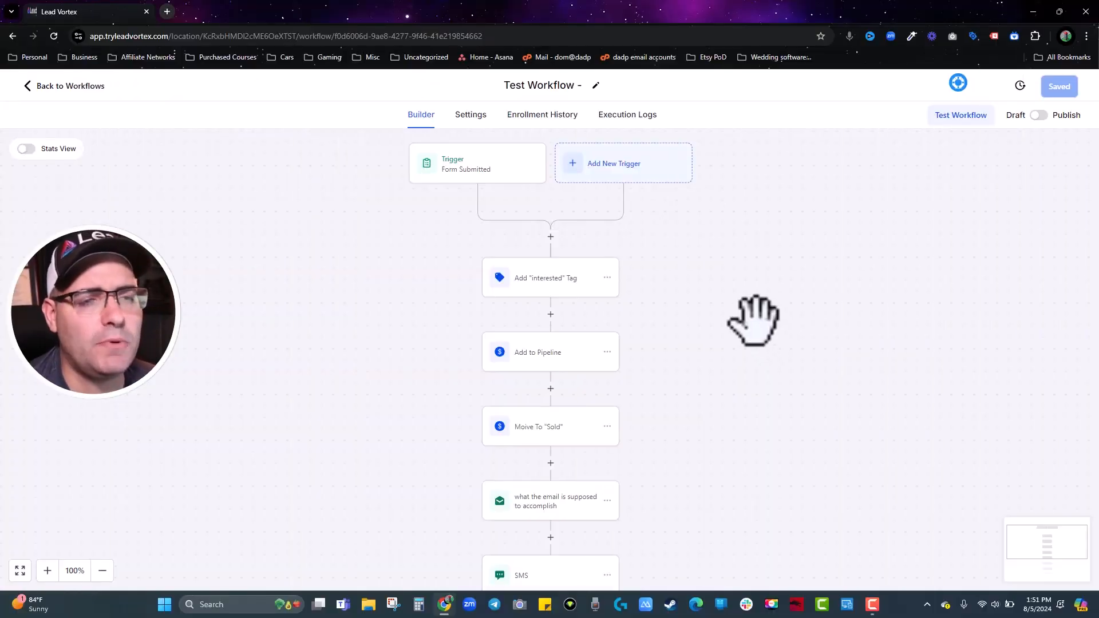
# Try a Course Grant Offer step after the trigger, find no offers, and discard it.
pyautogui.scroll(-1, 753, 320)
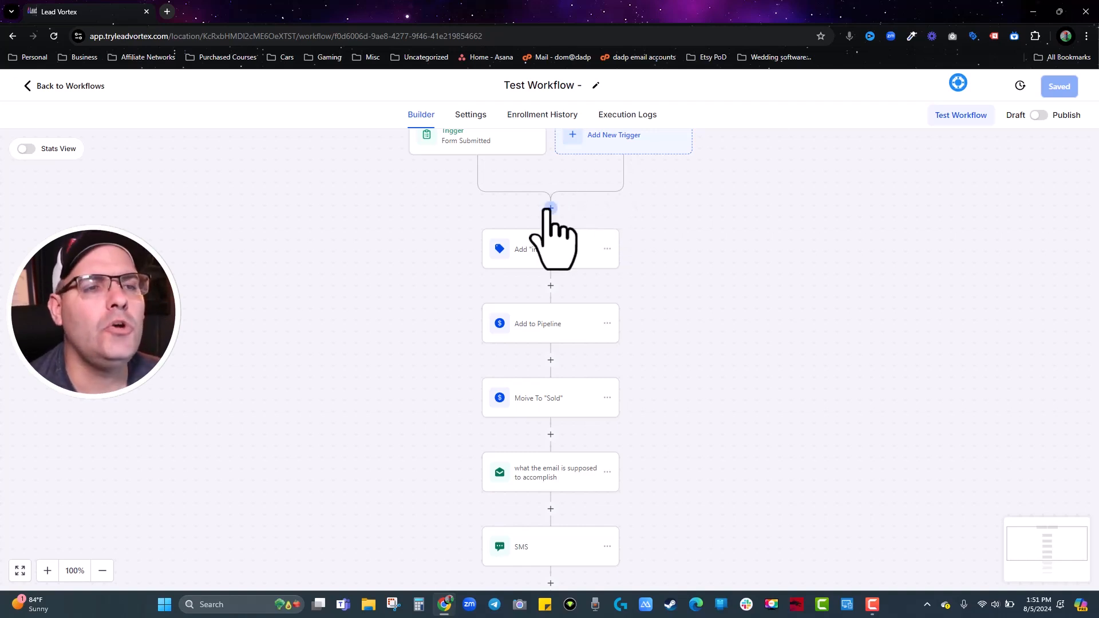
pyautogui.click(551, 208)
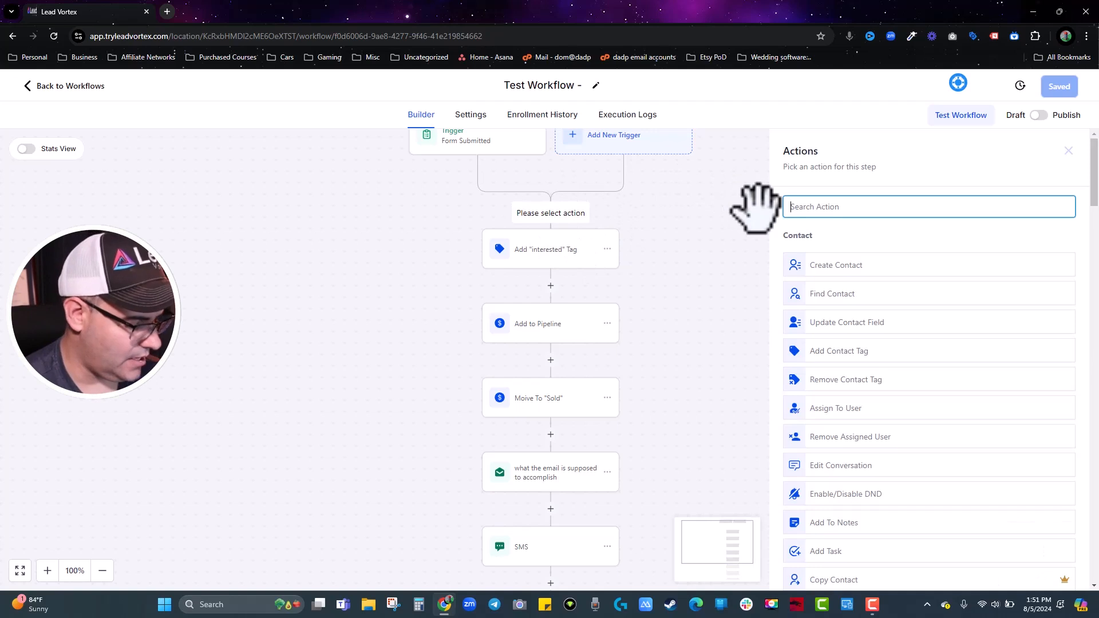
pyautogui.write('gr')
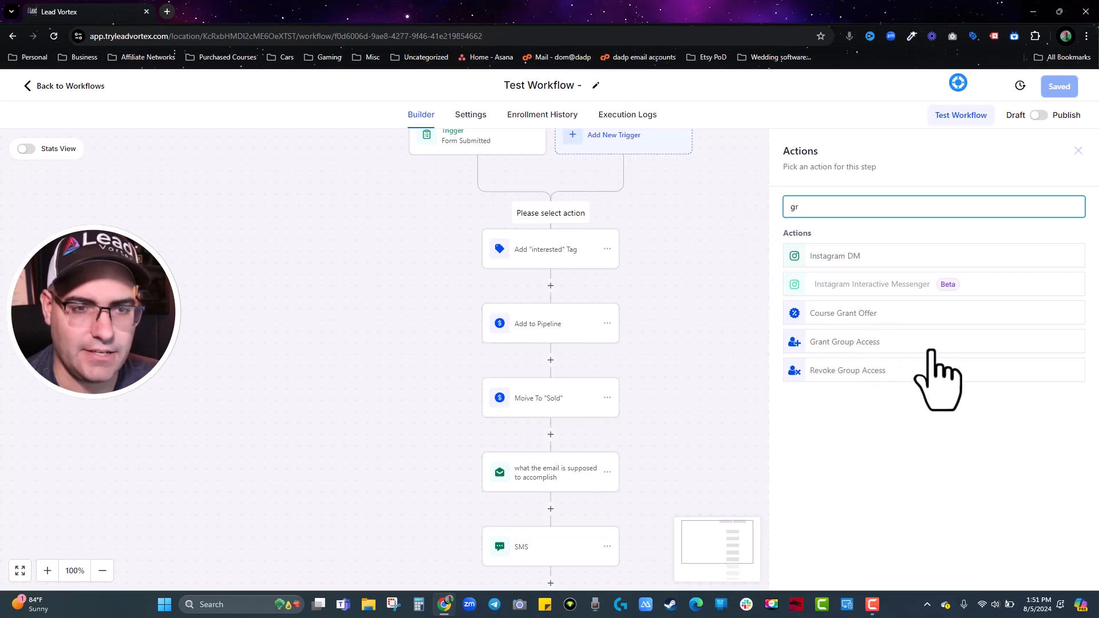
pyautogui.click(859, 314)
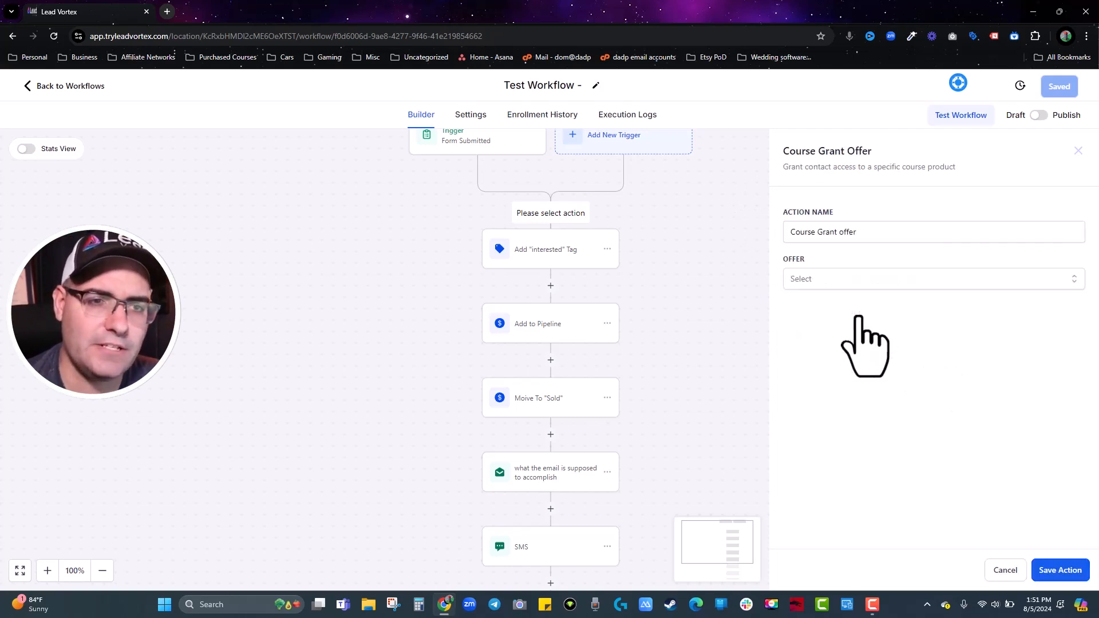
pyautogui.click(830, 280)
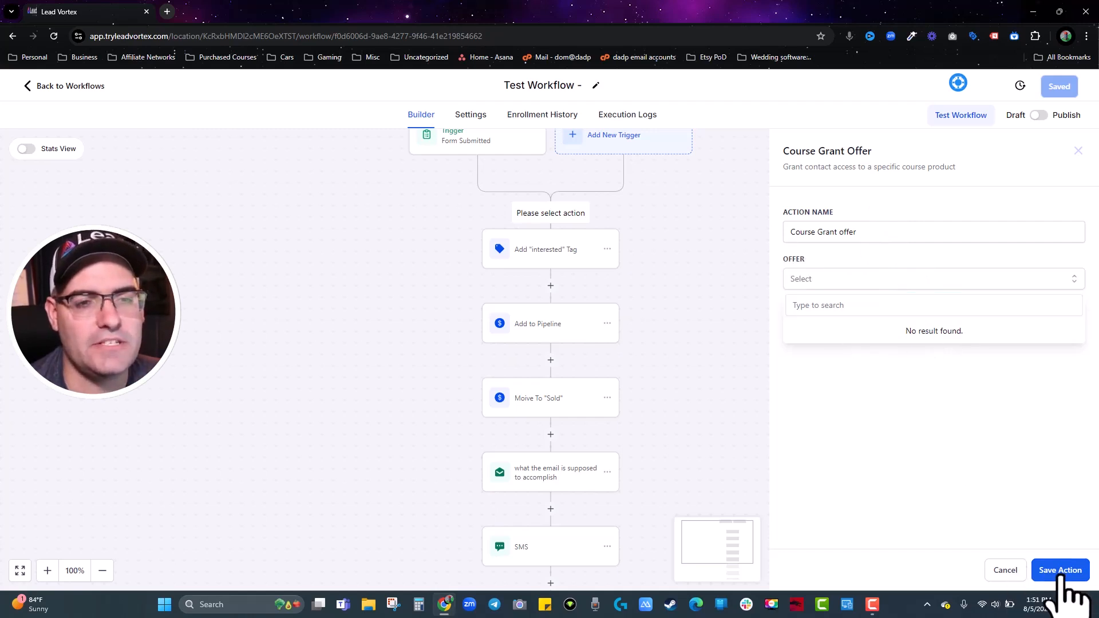
pyautogui.click(1059, 571)
pyautogui.click(1005, 570)
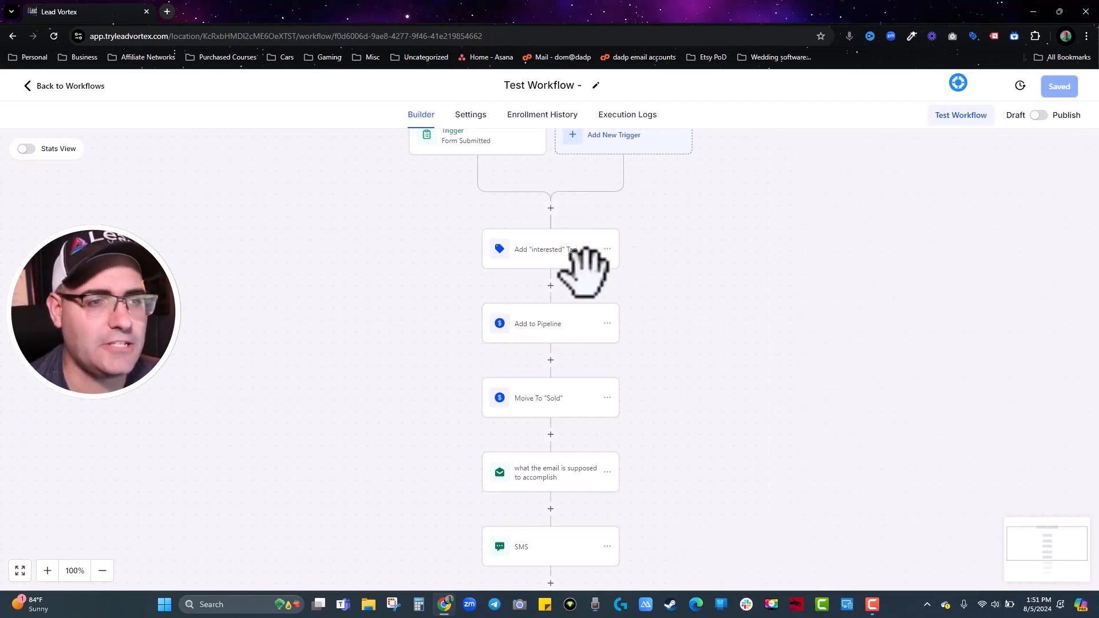
# Try a Grant Group Access step, find no groups available, and discard it.
pyautogui.click(550, 208)
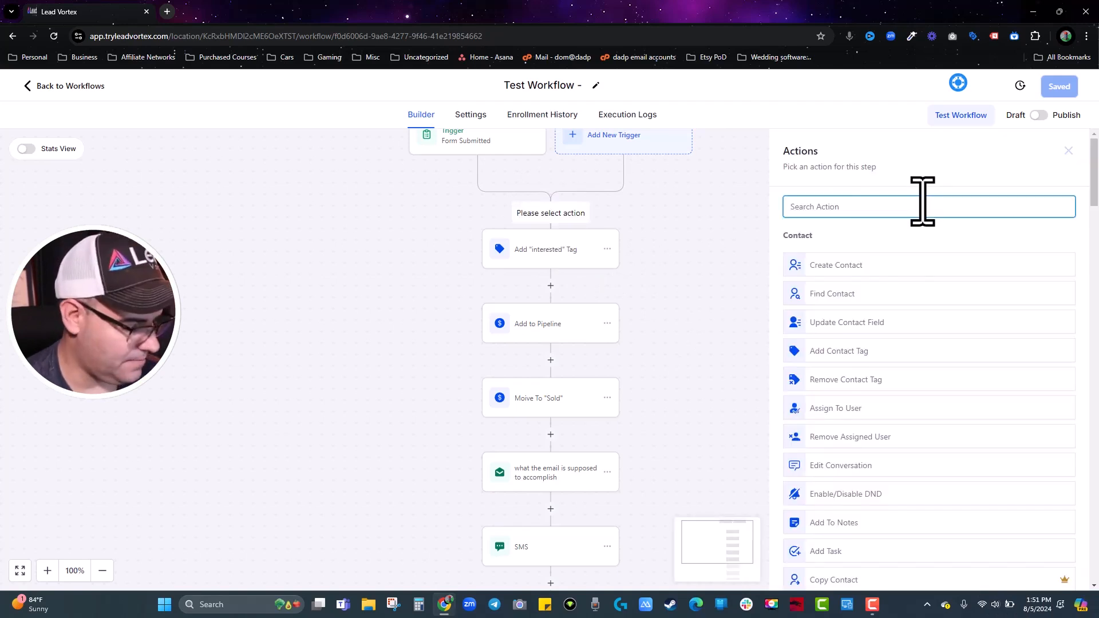
pyautogui.write('gr')
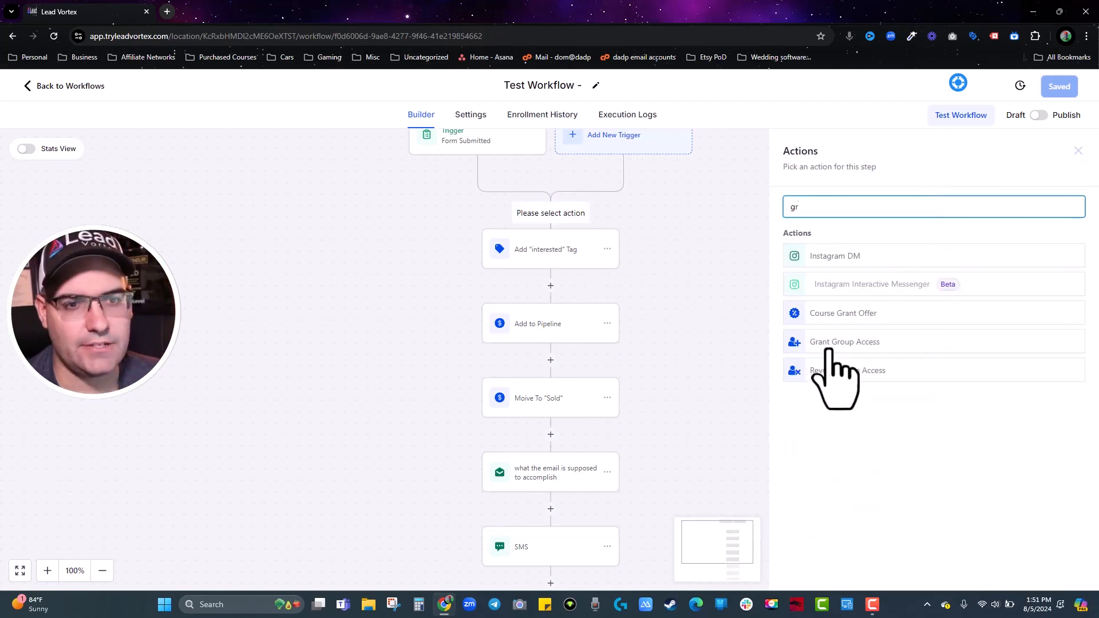
pyautogui.click(842, 345)
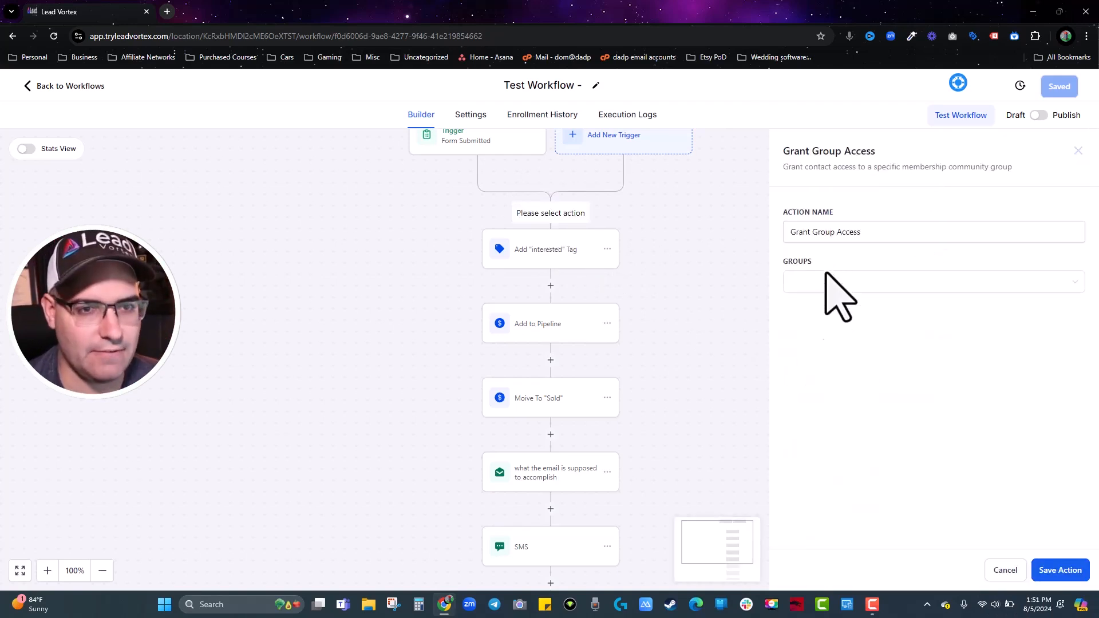
pyautogui.click(826, 275)
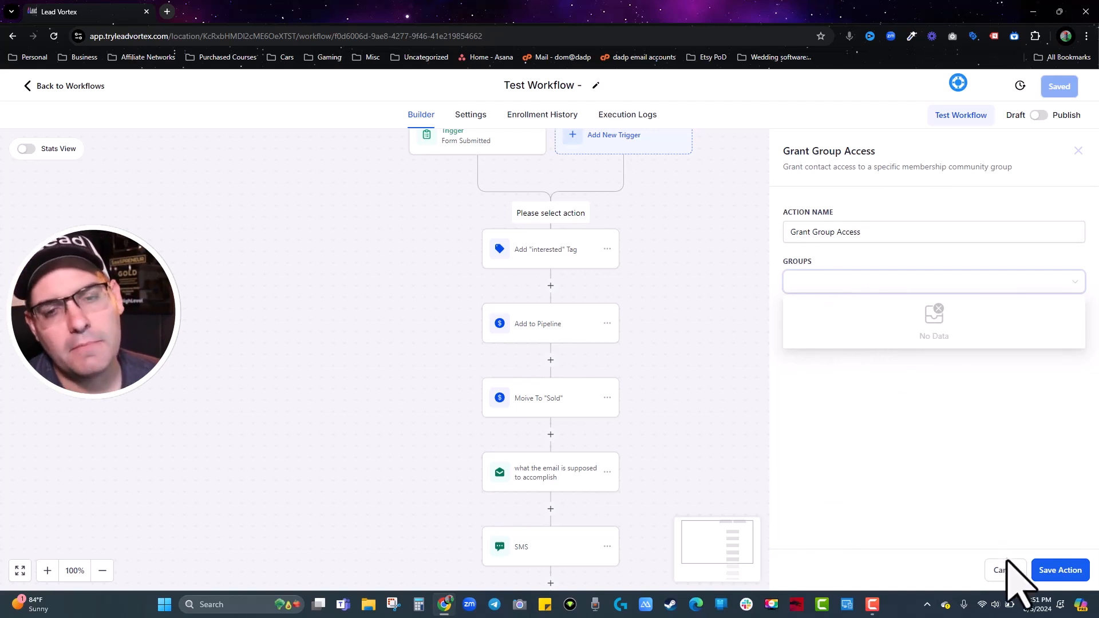
pyautogui.click(1005, 571)
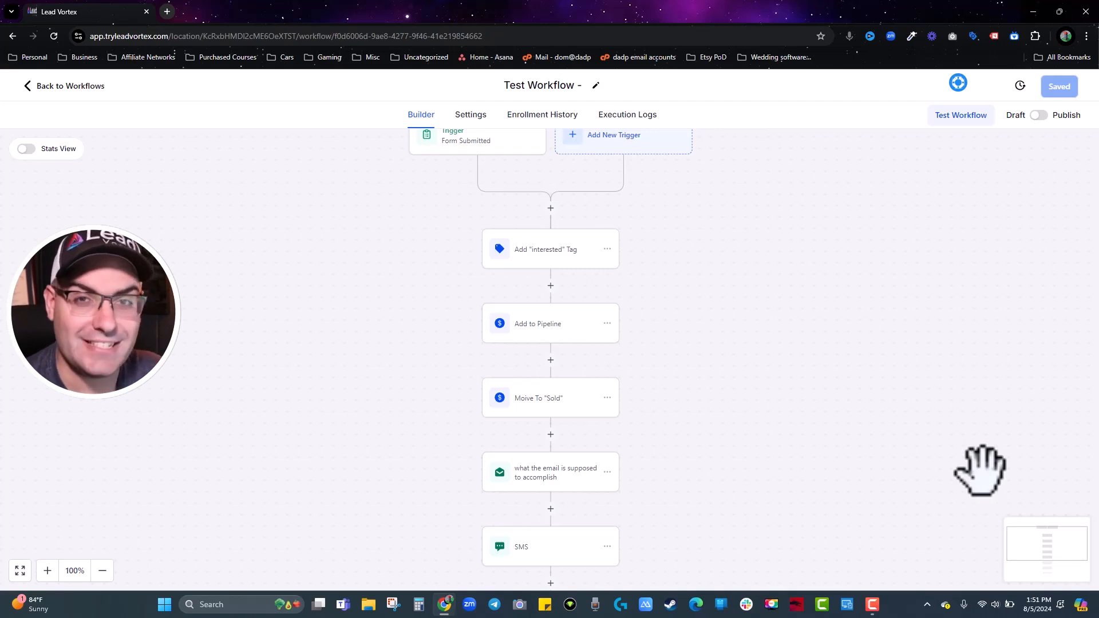
pyautogui.click(551, 208)
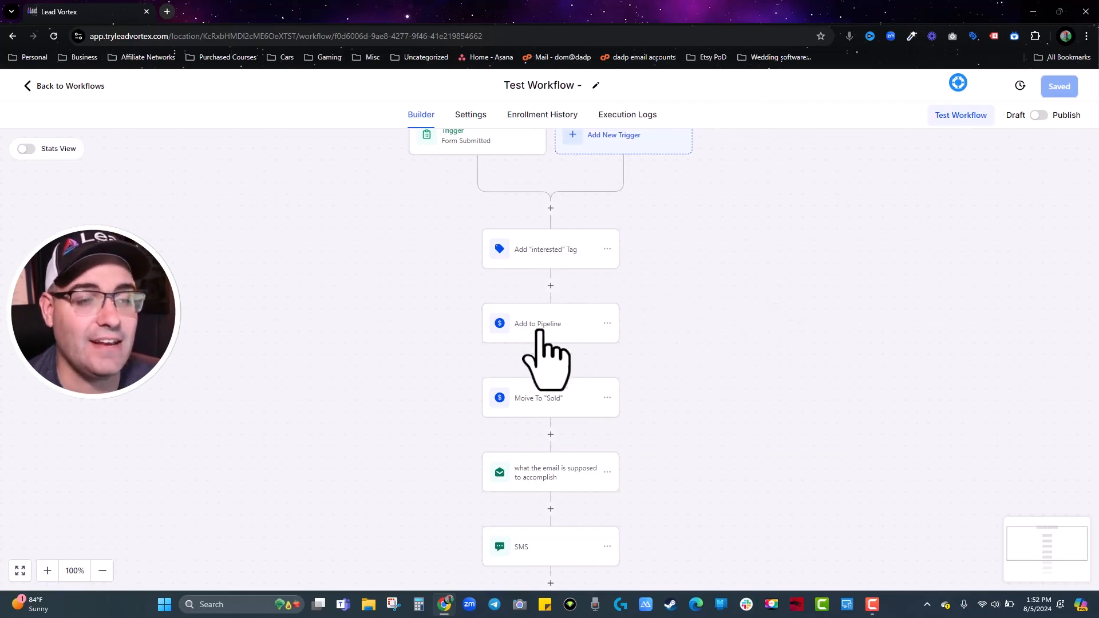
pyautogui.scroll(-1, 538, 332)
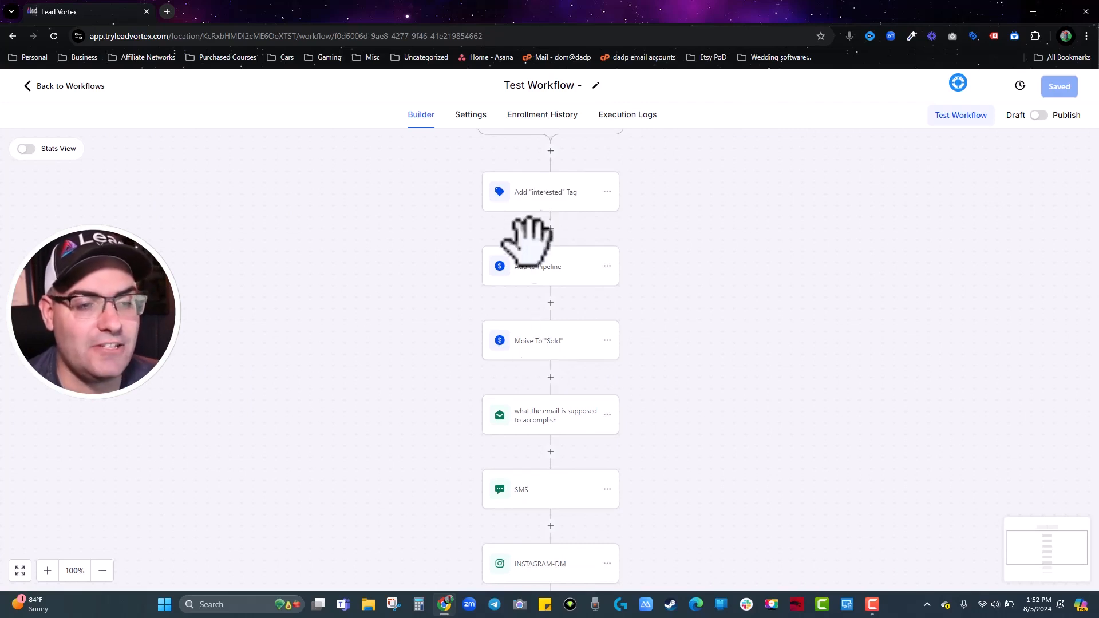
pyautogui.scroll(1, 532, 510)
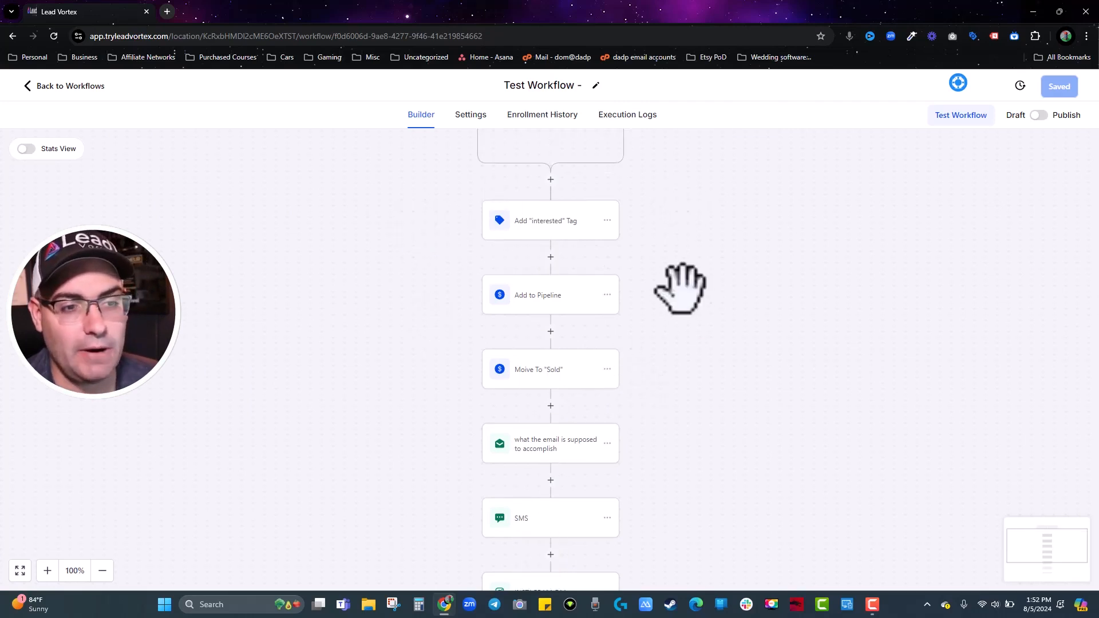
pyautogui.scroll(-2, 834, 370)
pyautogui.scroll(-2, 780, 363)
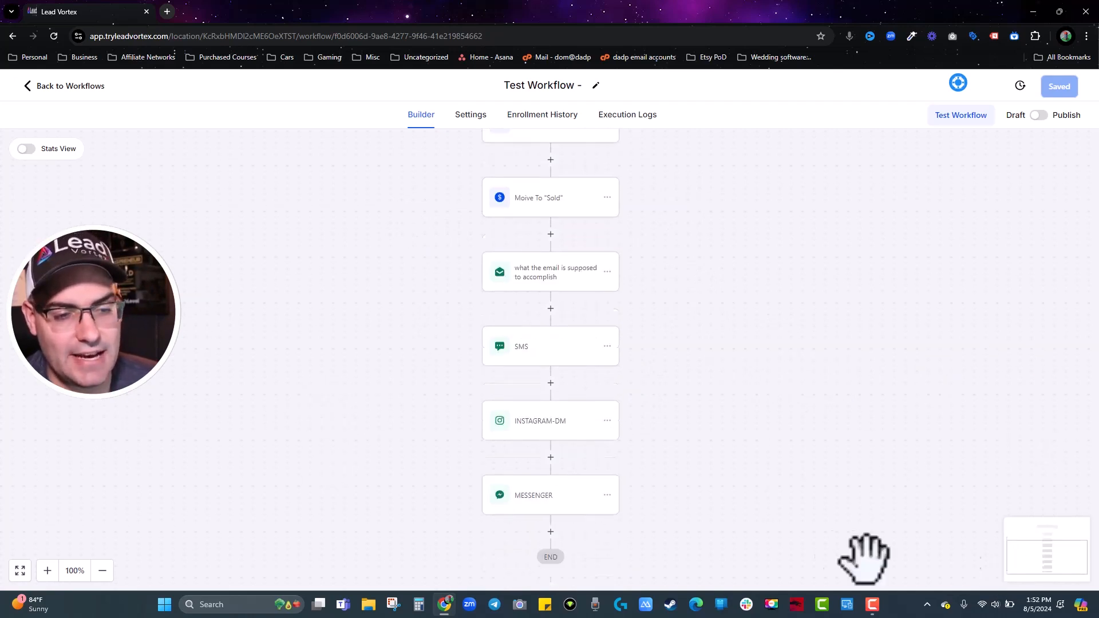
pyautogui.scroll(-2, 776, 493)
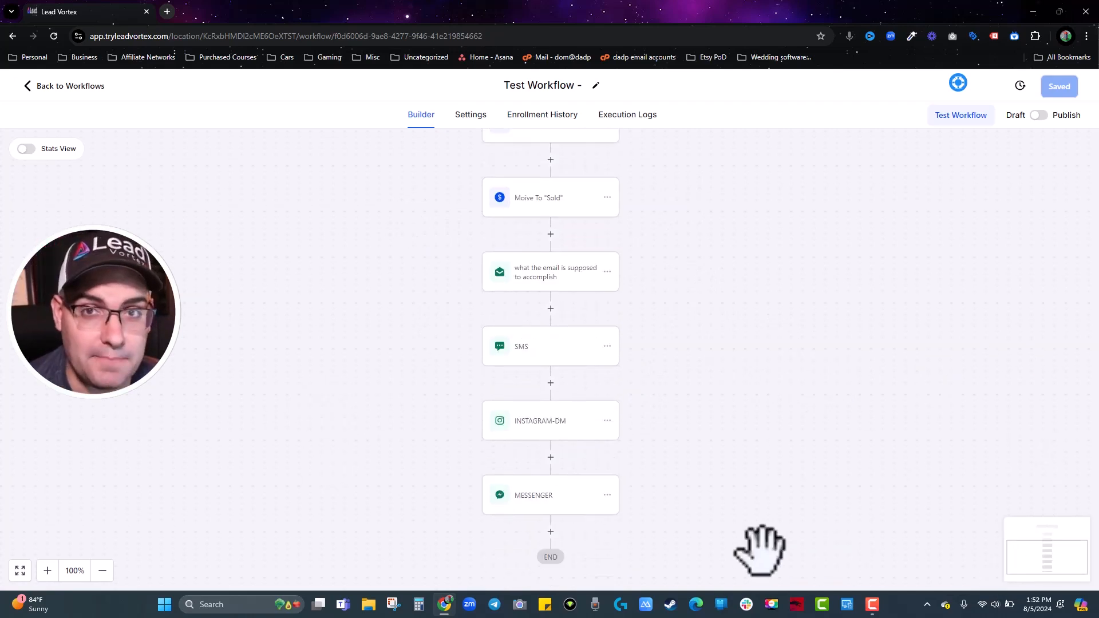
pyautogui.scroll(1, 755, 518)
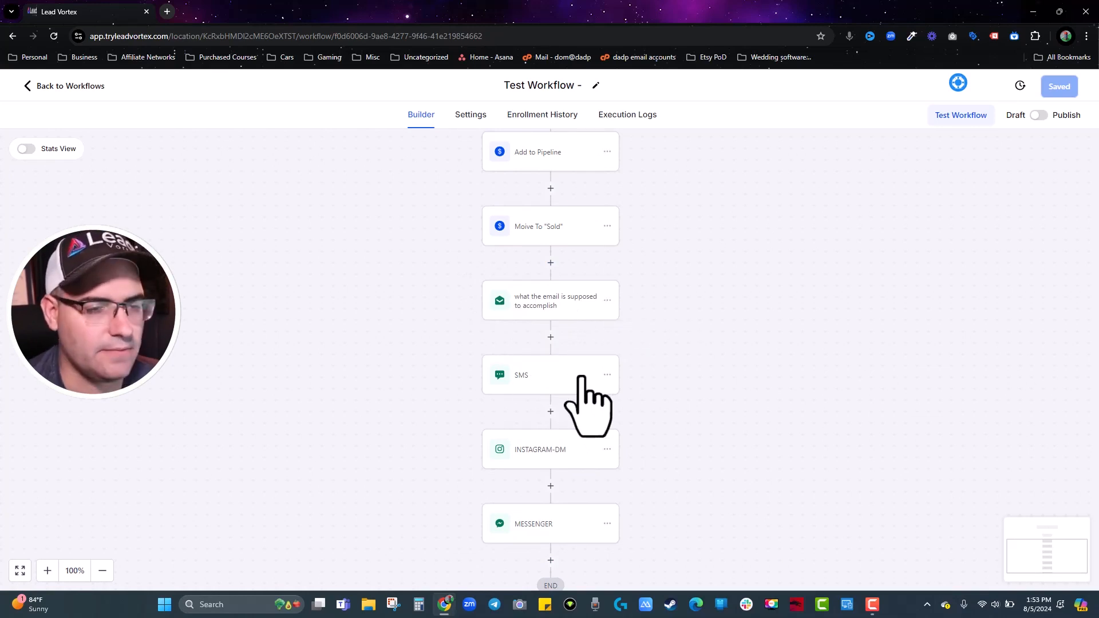
# Insert a Wait step between the email and SMS set to 1 day.
pyautogui.click(550, 337)
pyautogui.write('wait')
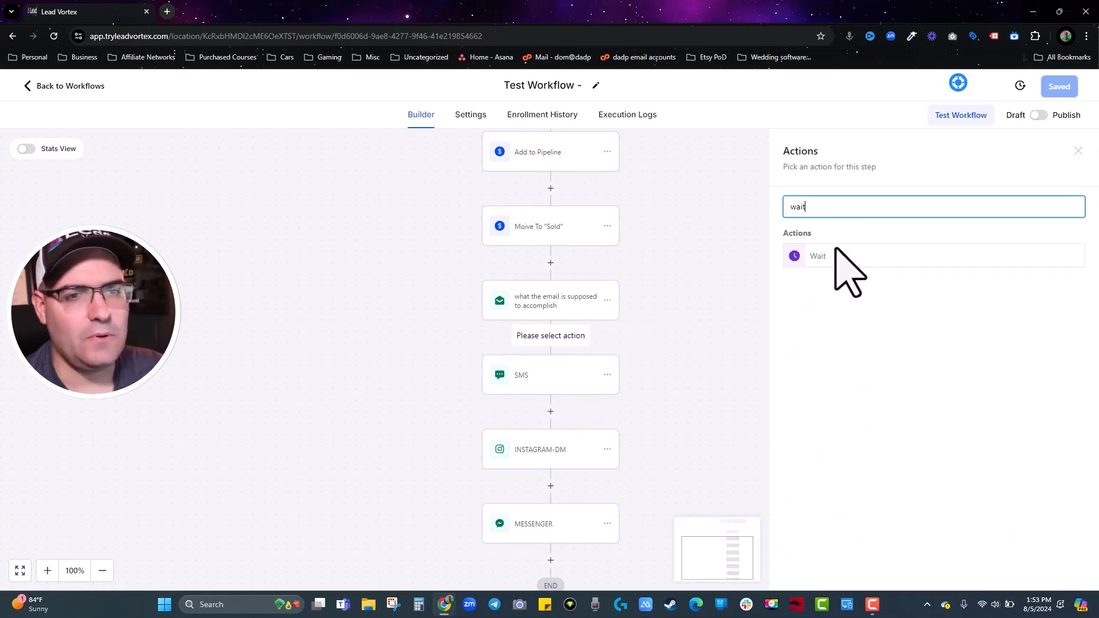
pyautogui.click(834, 253)
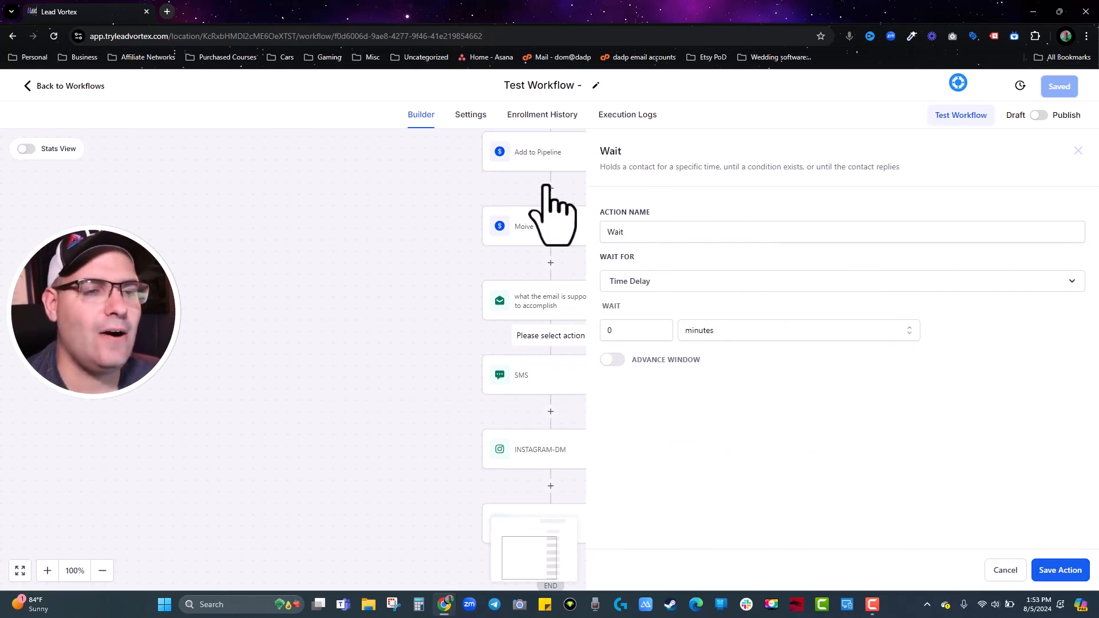
pyautogui.doubleClick(620, 329)
pyautogui.write('1')
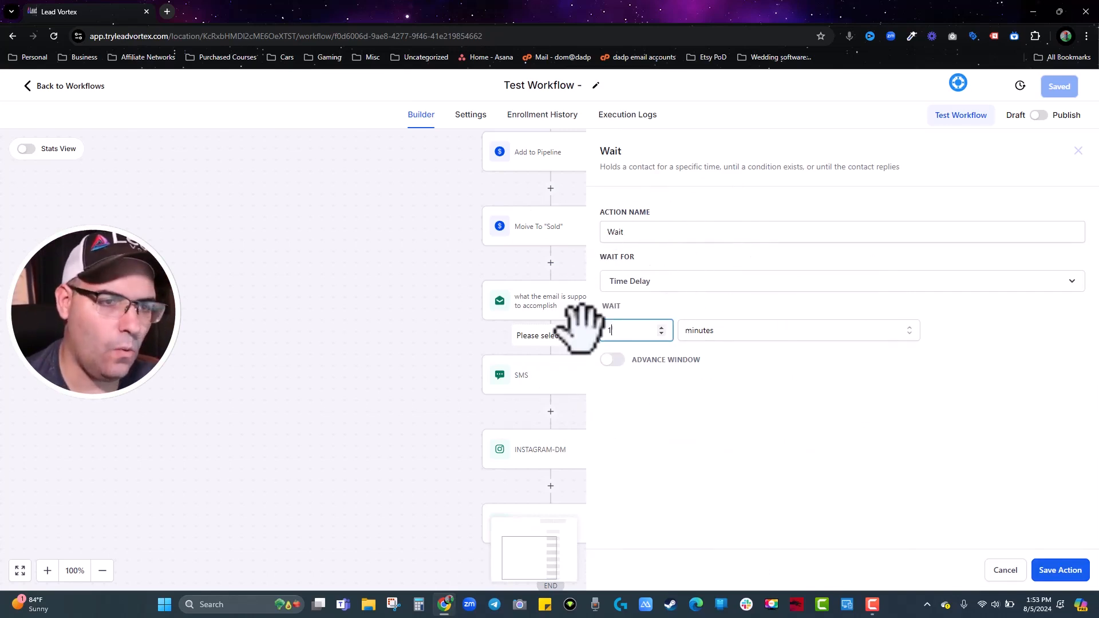
pyautogui.click(736, 331)
pyautogui.click(710, 403)
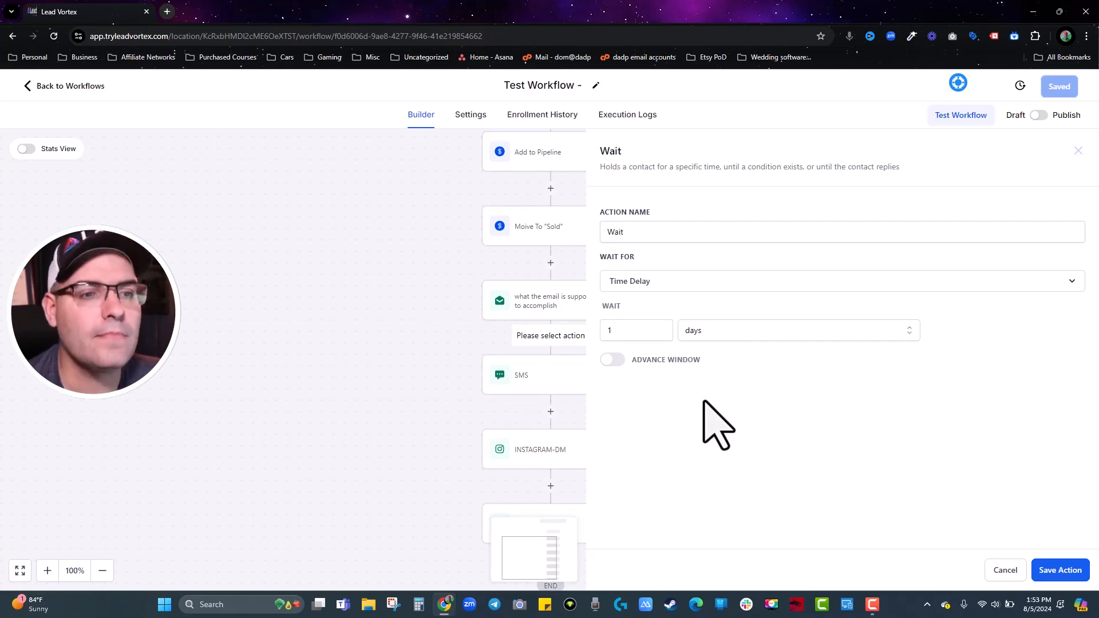
# Enable a resume window limited to Thursday ending at 10:00 AM and save the Wait step.
pyautogui.click(613, 360)
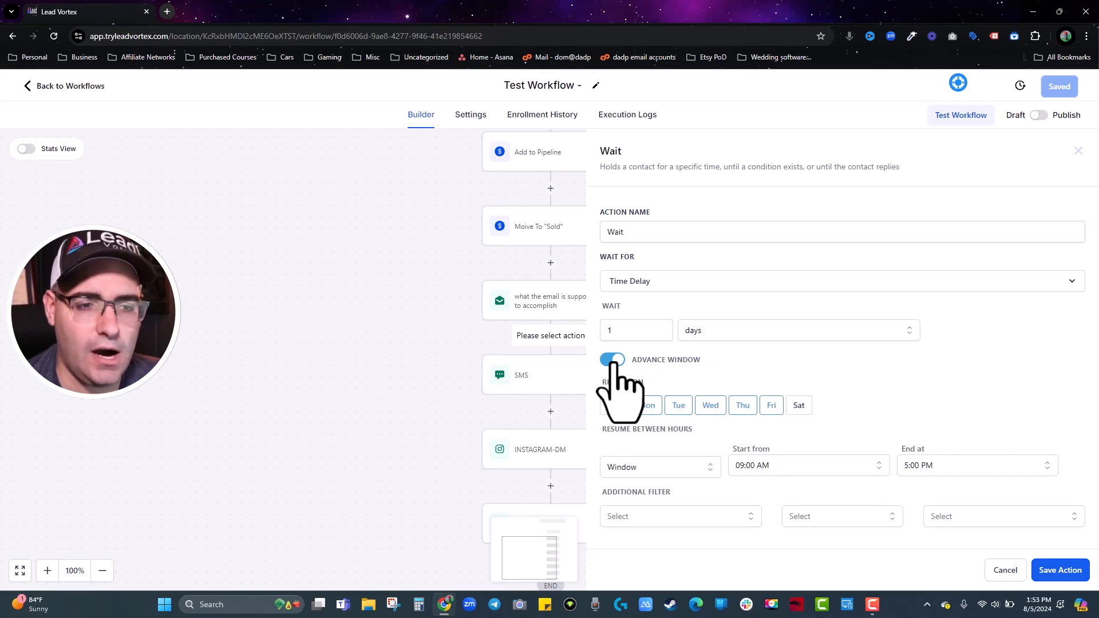
pyautogui.click(795, 406)
pyautogui.click(611, 405)
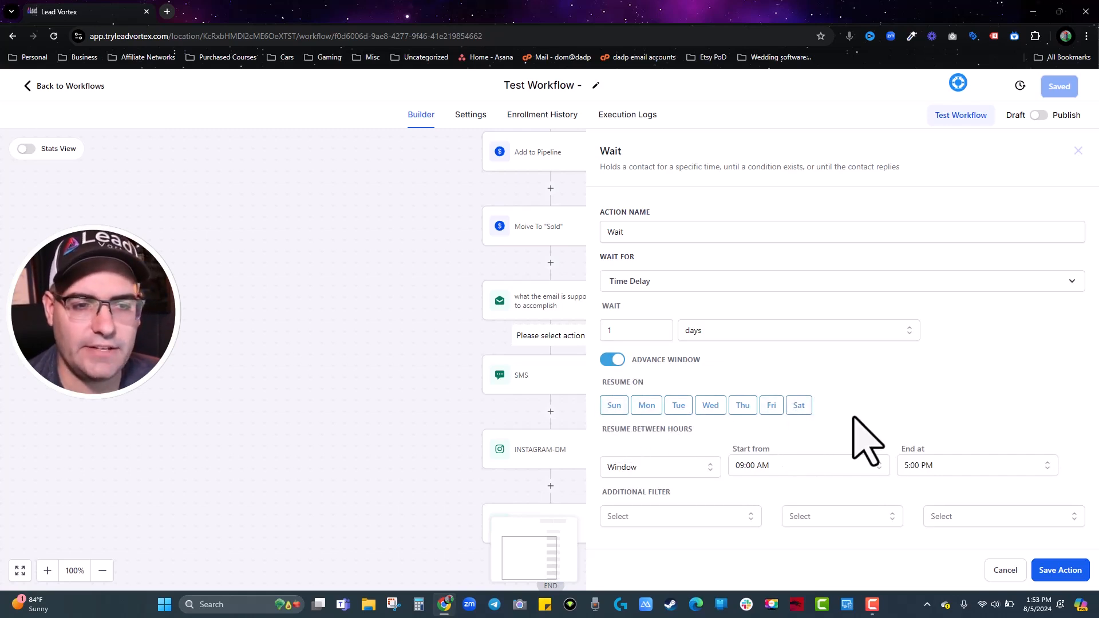
pyautogui.click(612, 407)
pyautogui.click(646, 409)
pyautogui.click(678, 408)
pyautogui.click(709, 409)
pyautogui.click(771, 407)
pyautogui.click(799, 407)
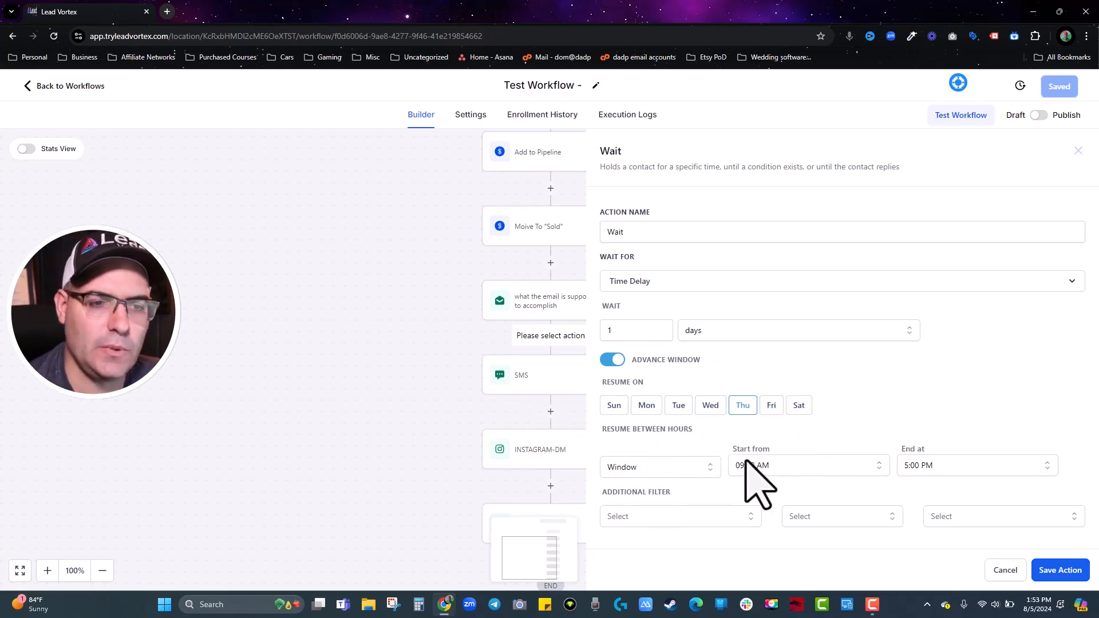
pyautogui.click(960, 465)
pyautogui.scroll(-4, 939, 458)
pyautogui.scroll(-15, 941, 450)
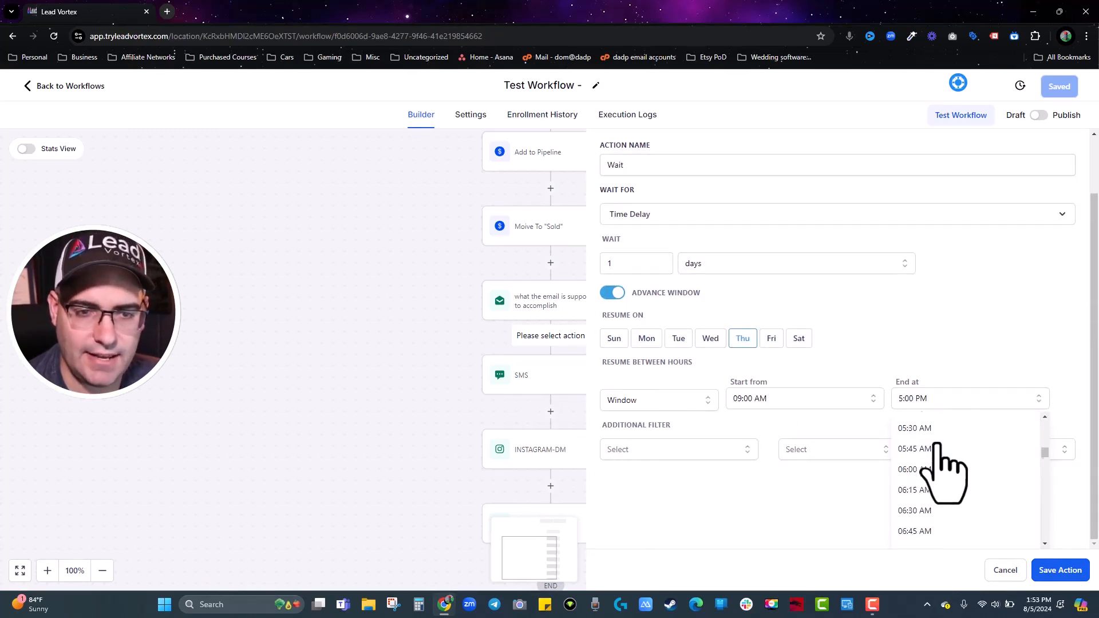
pyautogui.click(940, 447)
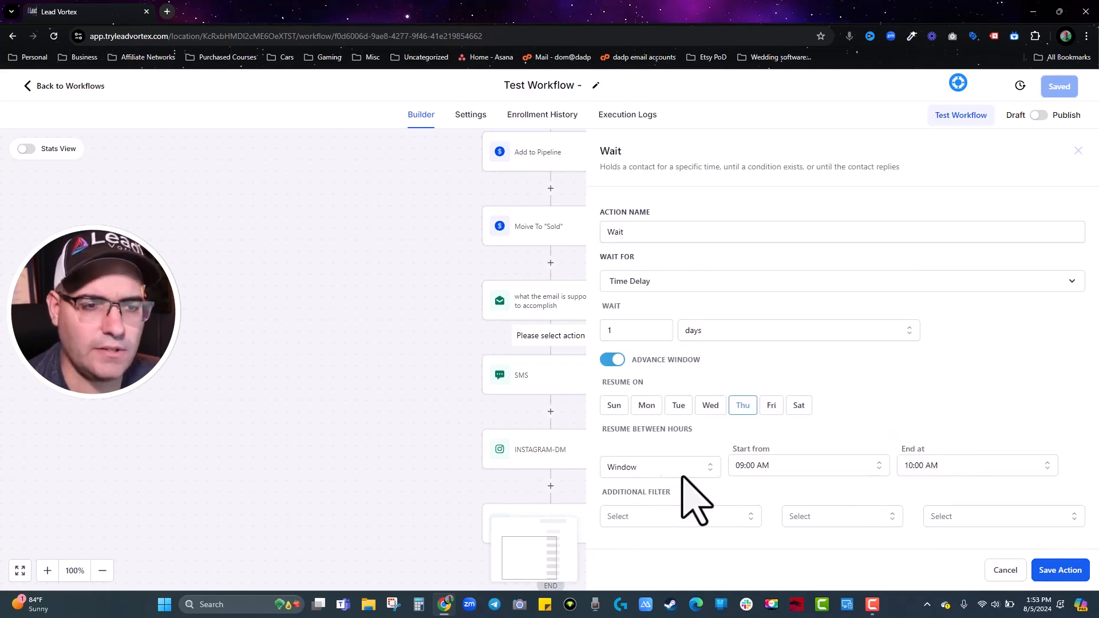
pyautogui.click(1060, 570)
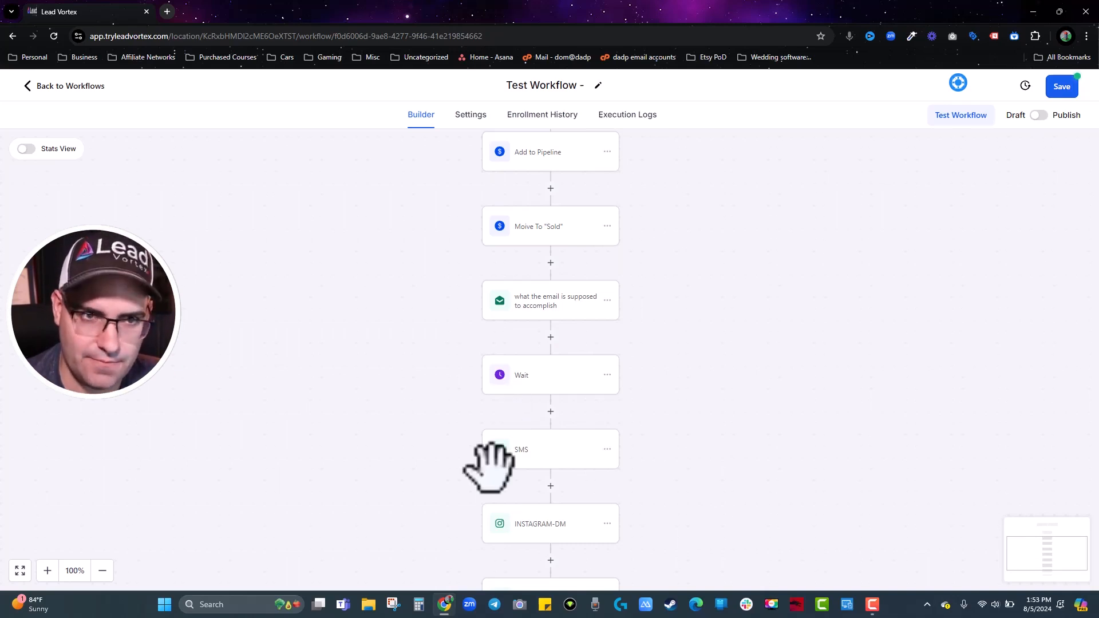
# Turn off the Wait step's resume window and save it again.
pyautogui.click(518, 378)
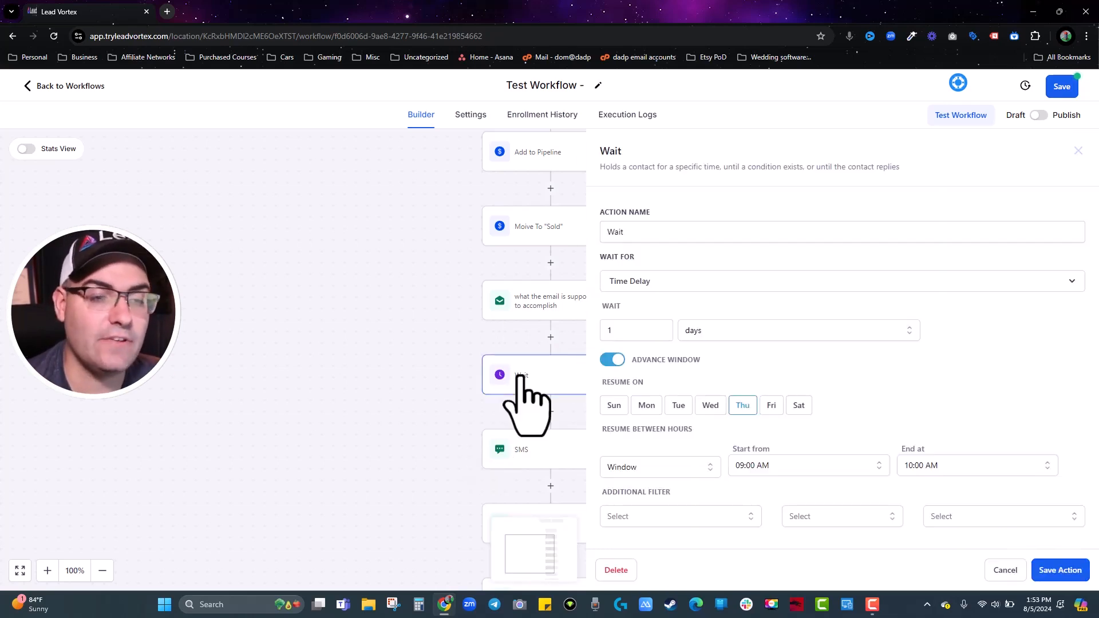
pyautogui.click(615, 359)
pyautogui.click(1060, 570)
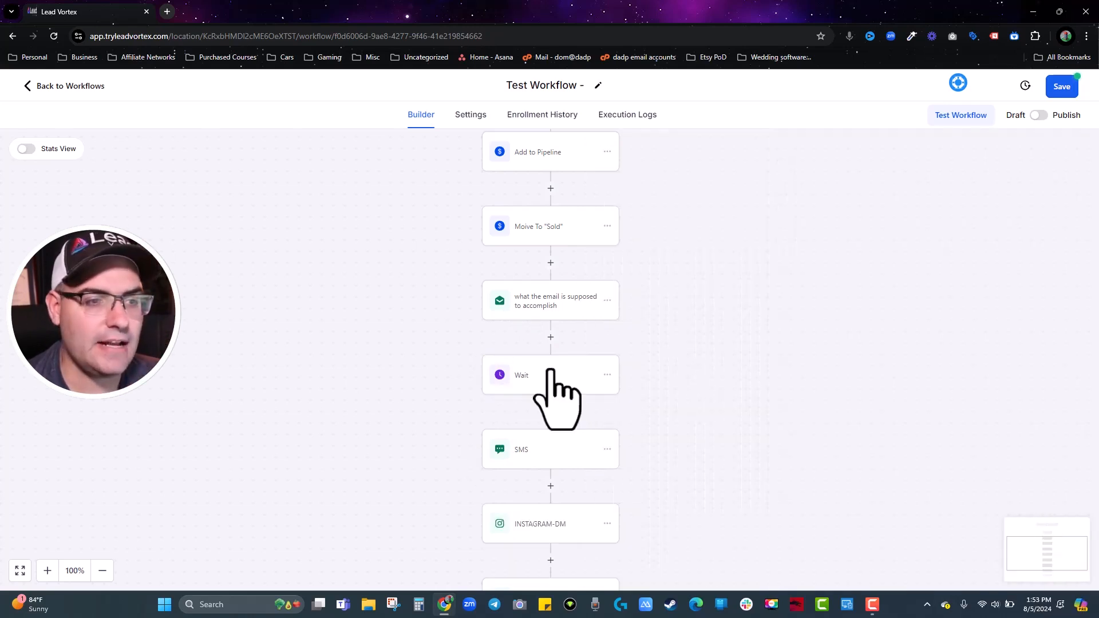
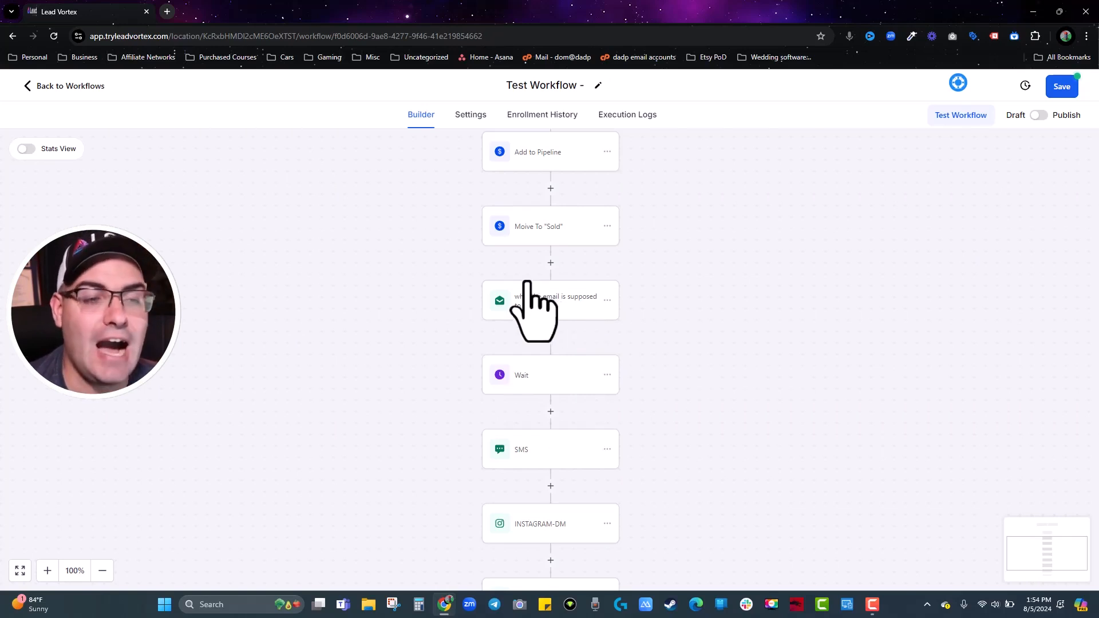
# Insert an If / Else condition step at the top of the workflow.
pyautogui.scroll(1, 551, 247)
pyautogui.scroll(2, 551, 247)
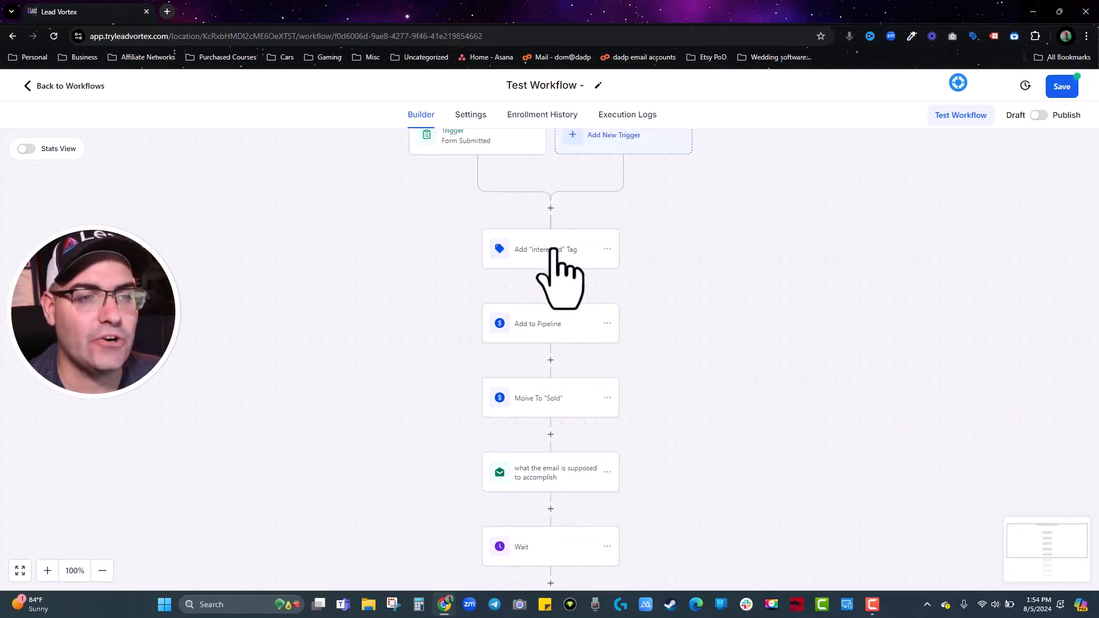
pyautogui.click(551, 212)
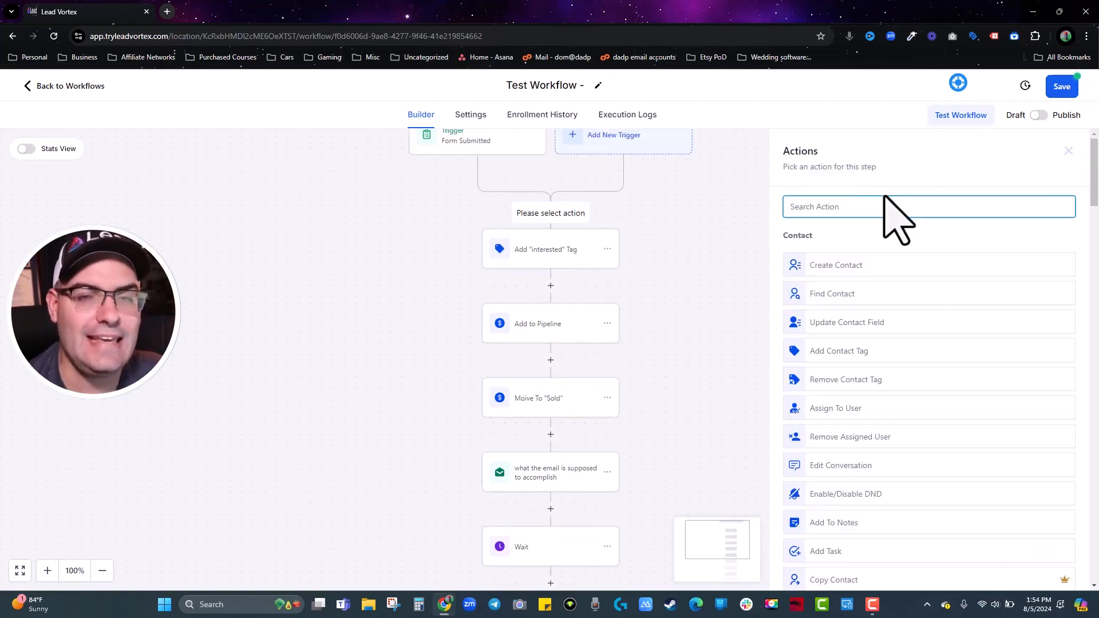
pyautogui.write('if')
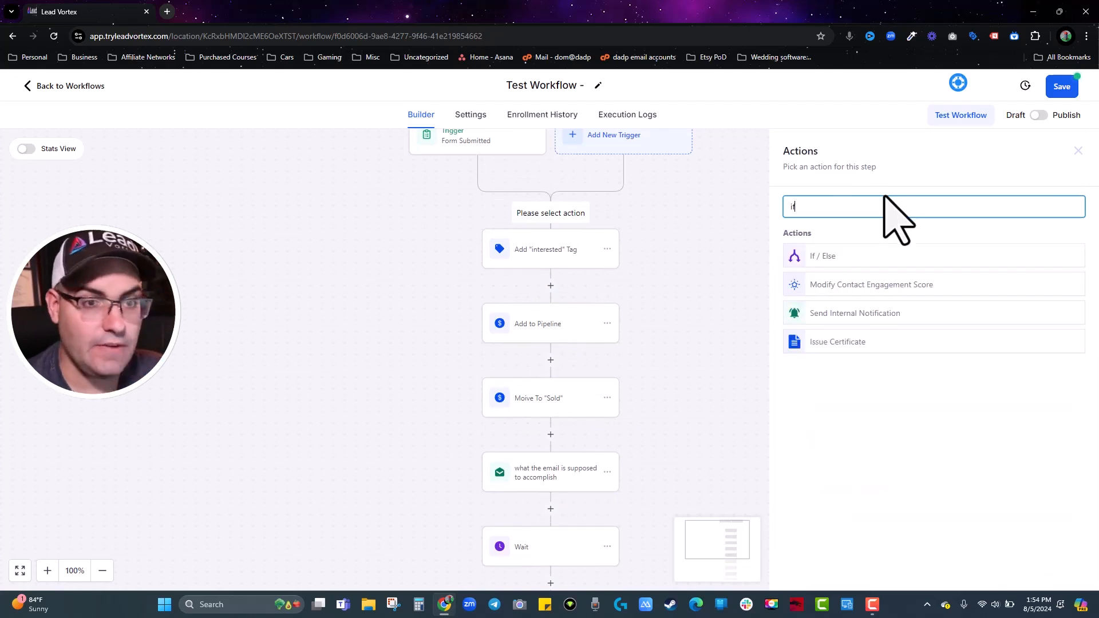
pyautogui.click(822, 258)
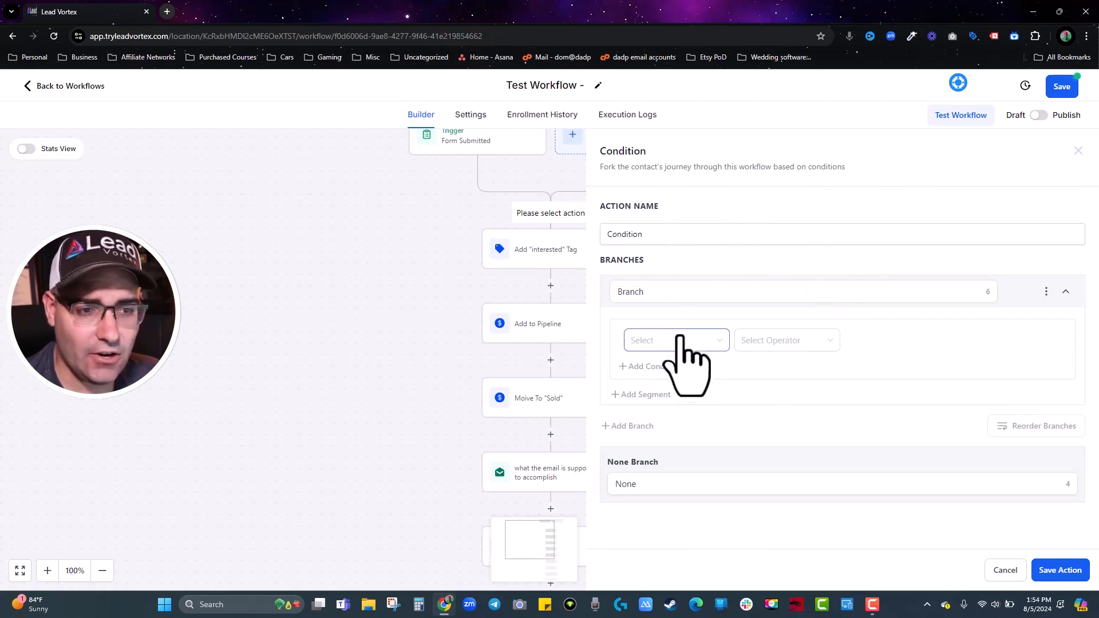
# Set the first branch's condition to Tags Includes interested.
pyautogui.click(721, 345)
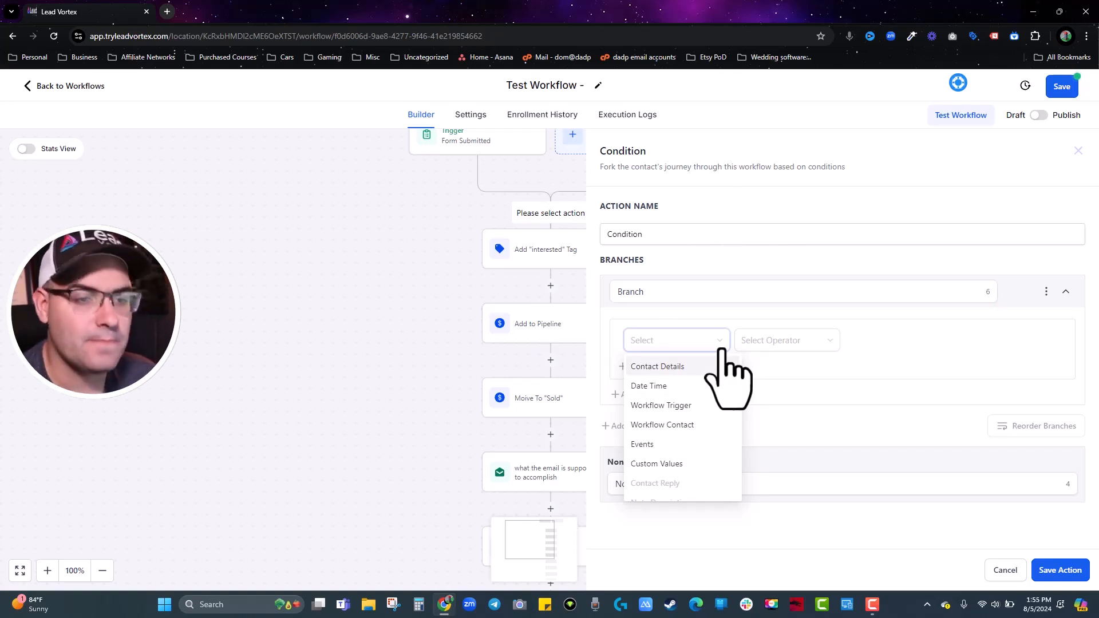
pyautogui.click(696, 369)
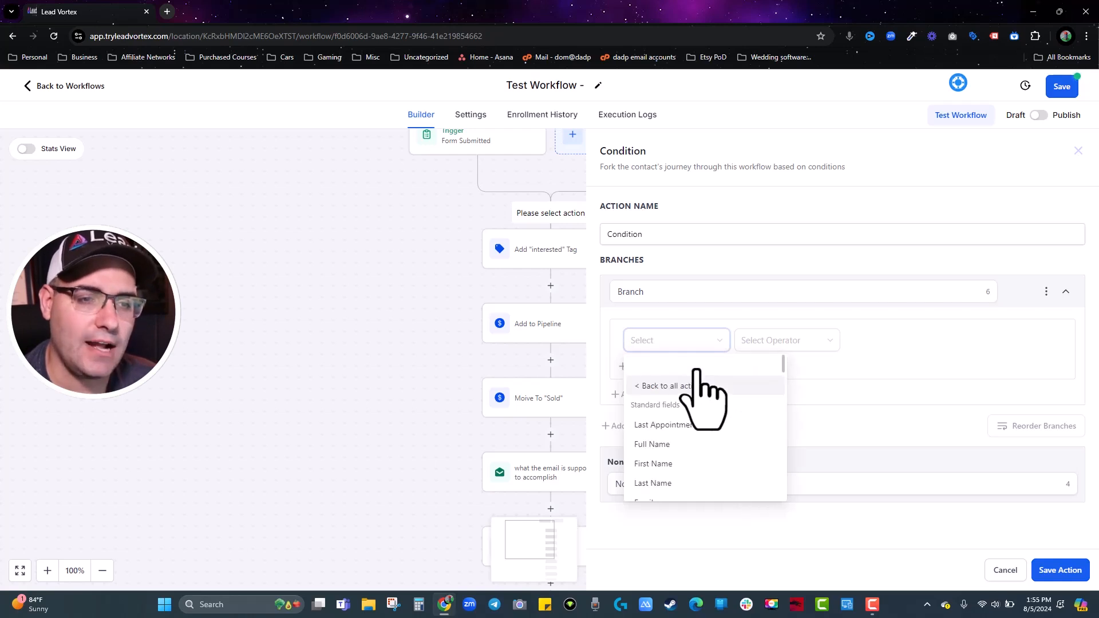
pyautogui.write('ta')
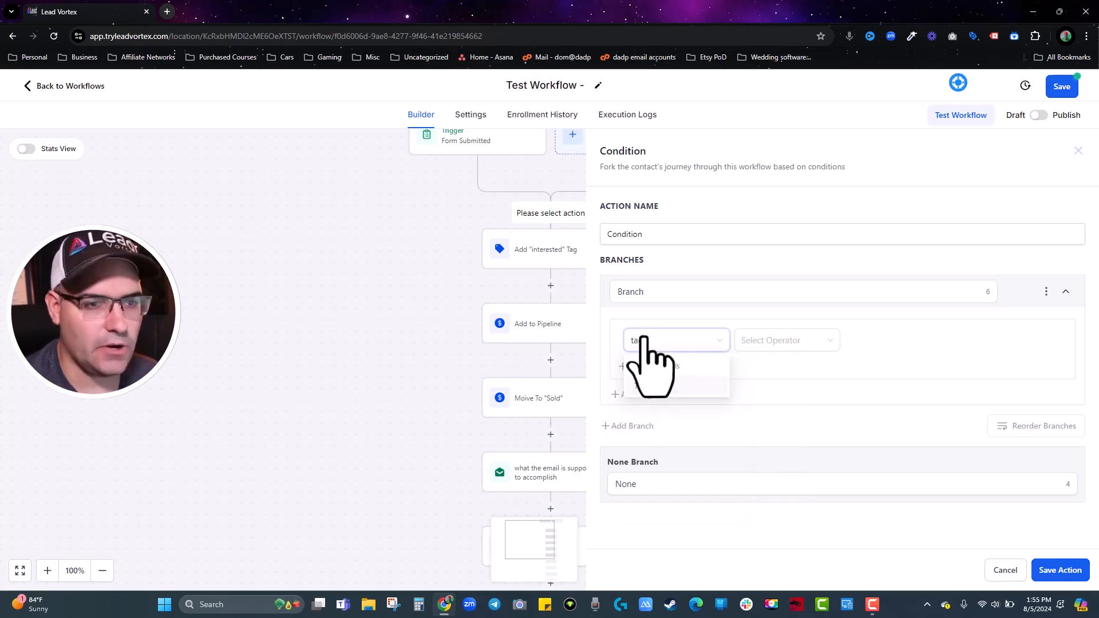
pyautogui.write('g')
pyautogui.click(652, 385)
pyautogui.click(749, 345)
pyautogui.click(751, 366)
pyautogui.click(910, 342)
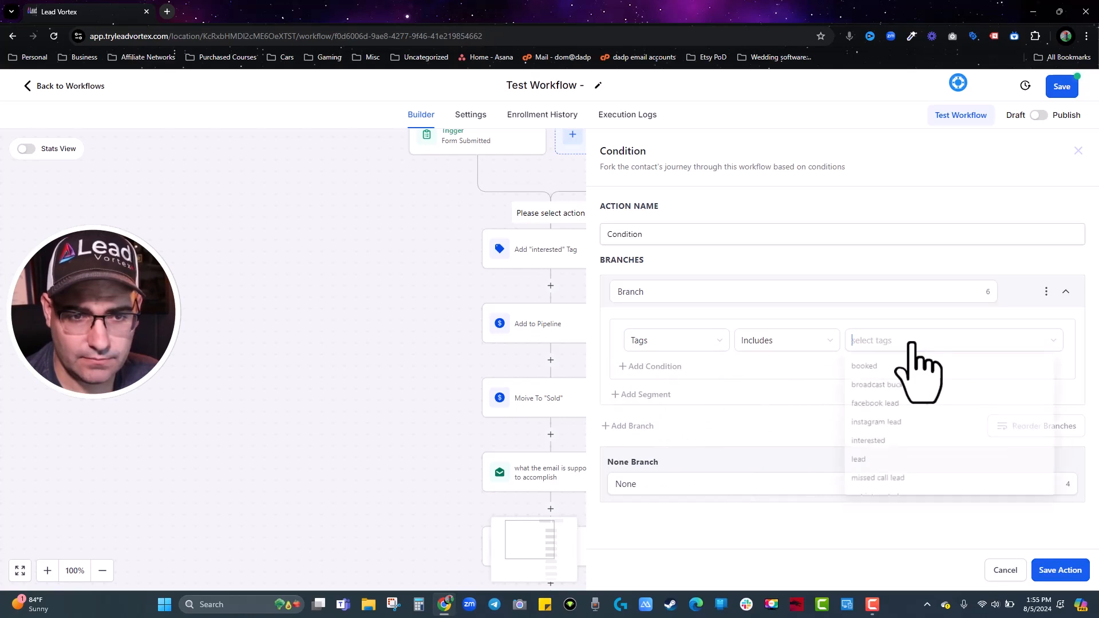
pyautogui.click(886, 446)
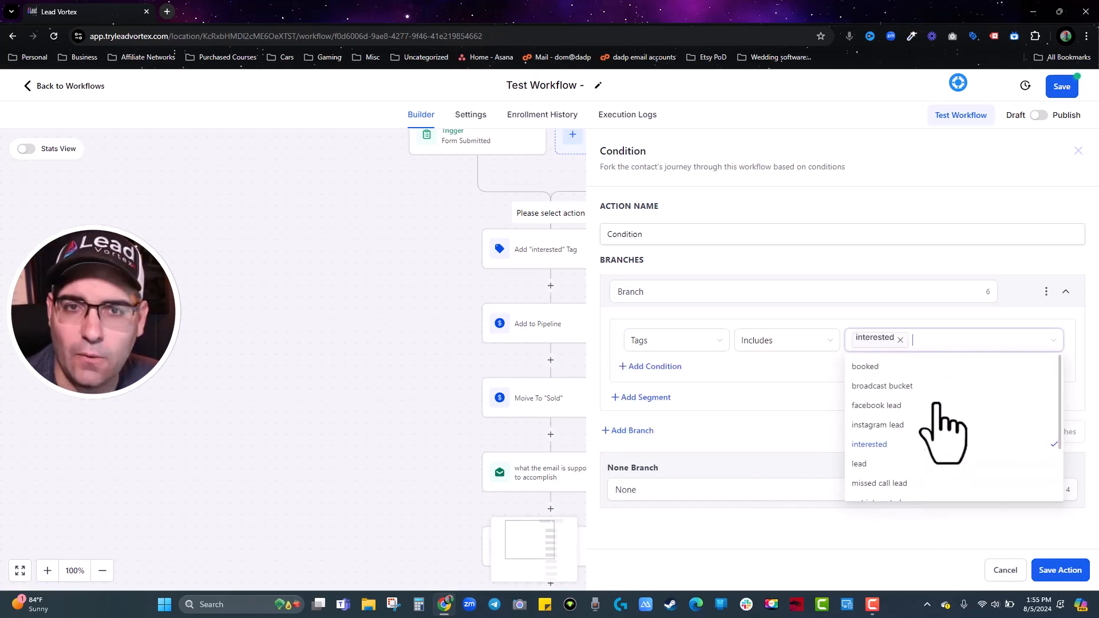
pyautogui.click(894, 277)
# Name the condition 'Are they interested?', rename the branches Yes and No, and save it.
pyautogui.doubleClick(772, 233)
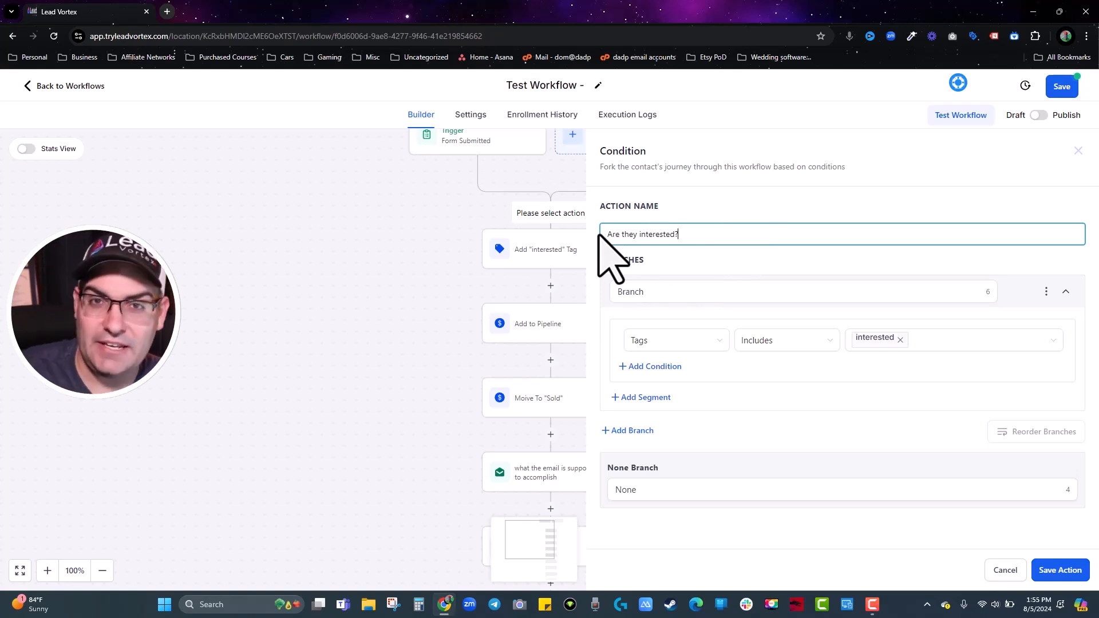
pyautogui.doubleClick(633, 292)
pyautogui.write('Ye')
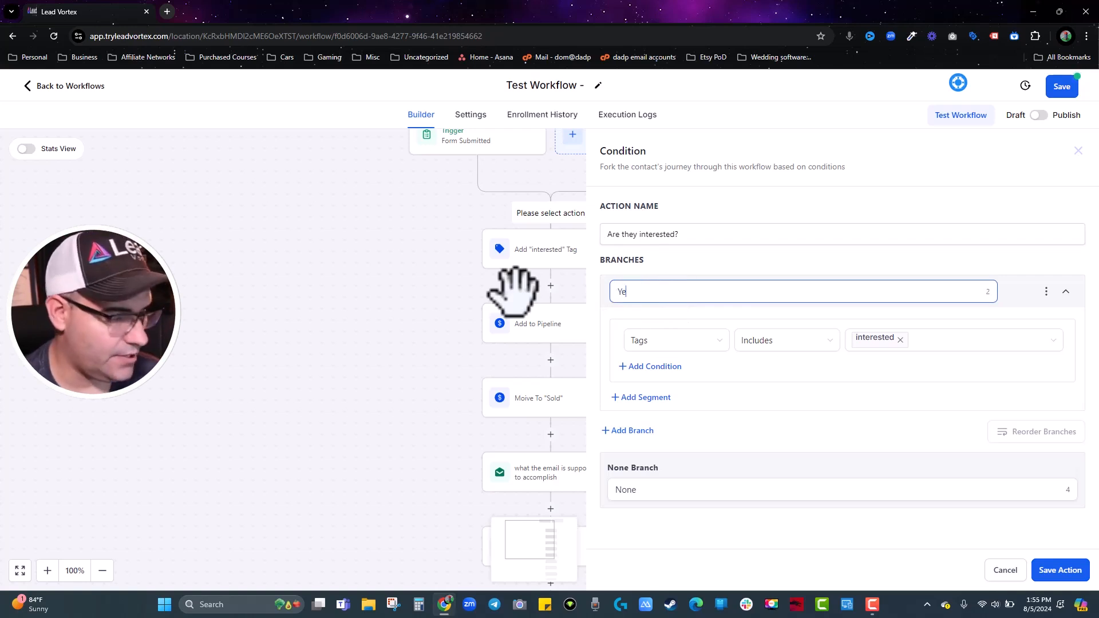
pyautogui.write('s')
pyautogui.doubleClick(618, 490)
pyautogui.write('N')
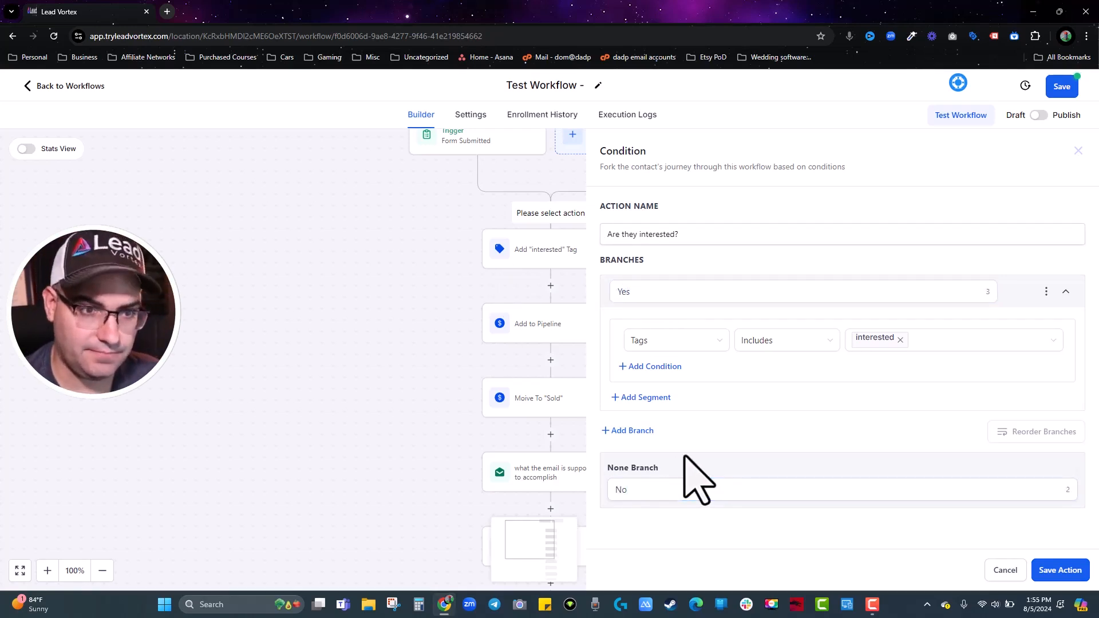
pyautogui.click(631, 291)
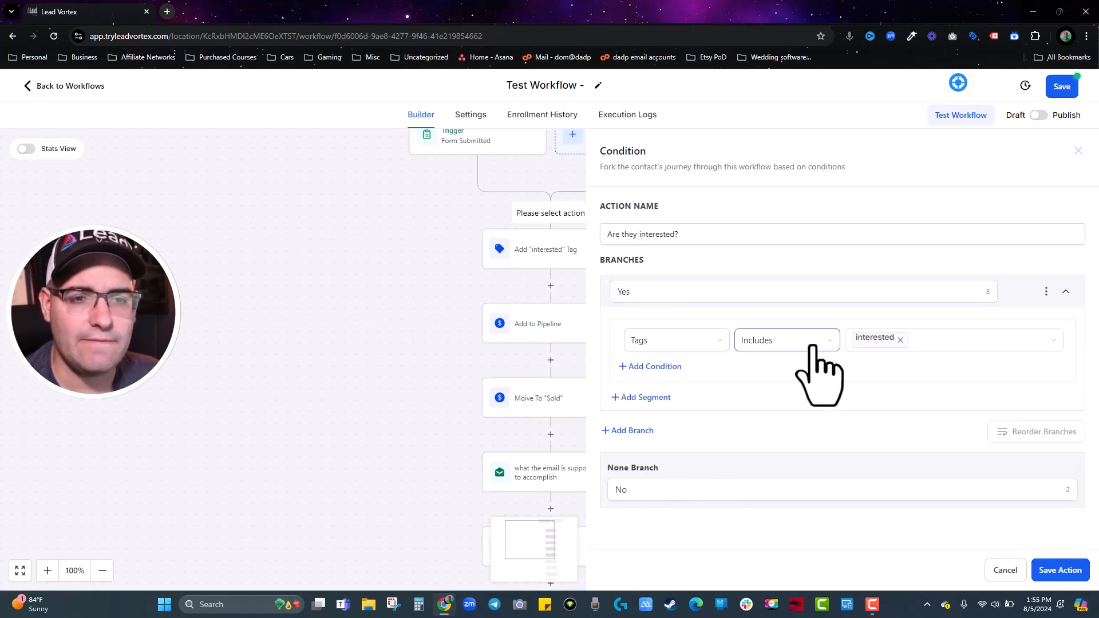
pyautogui.click(1080, 570)
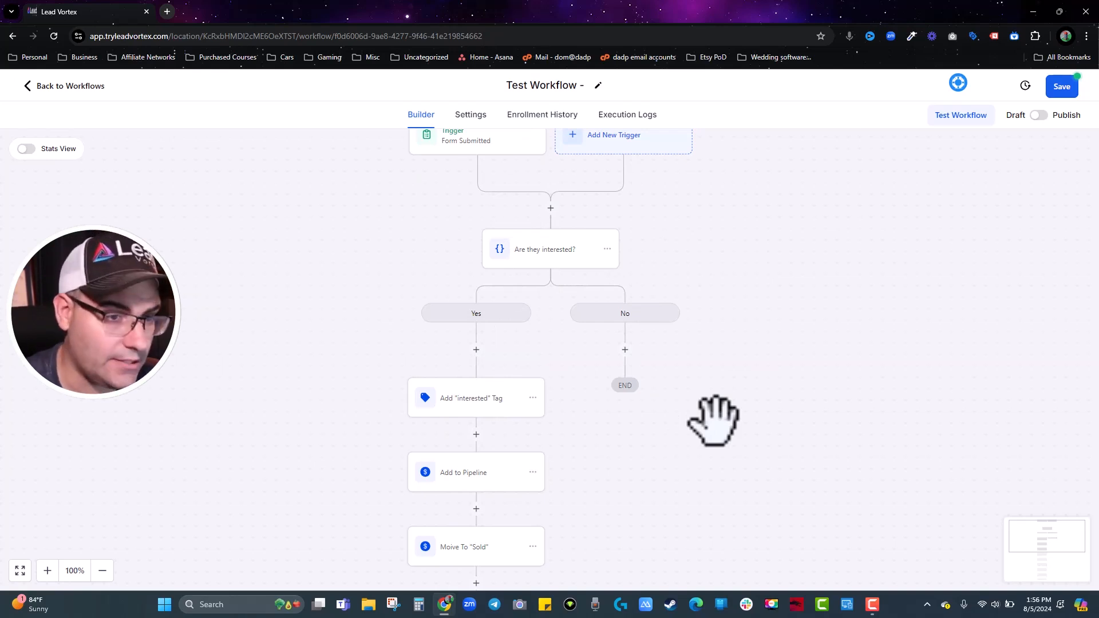
# Add a third branch, Maybe, matching contacts whose Tags is not empty, and save the condition.
pyautogui.click(547, 259)
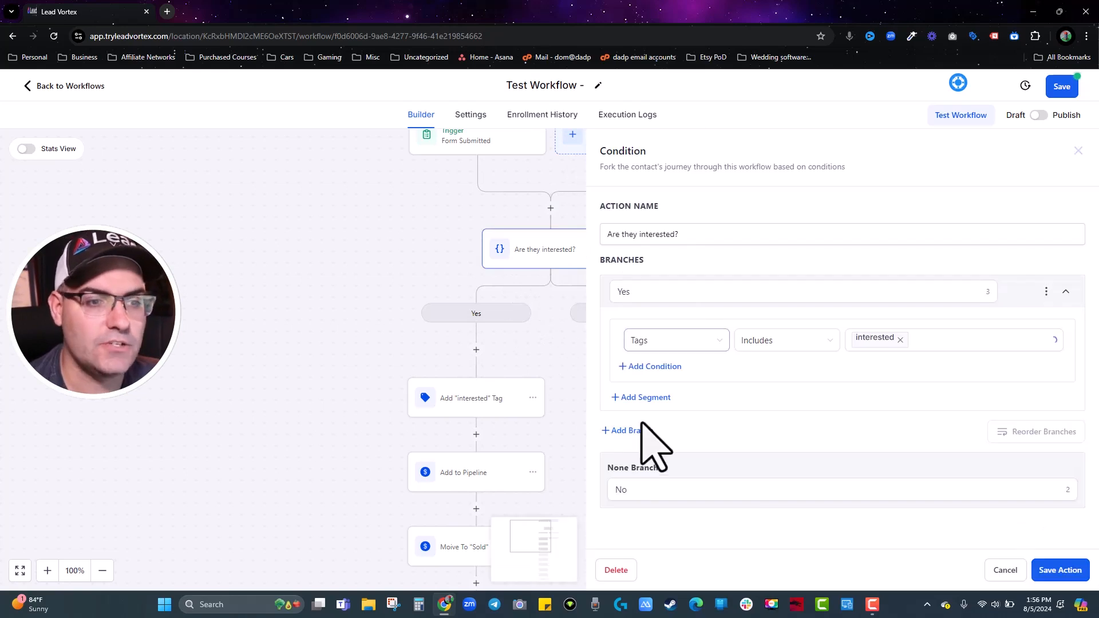
pyautogui.click(637, 430)
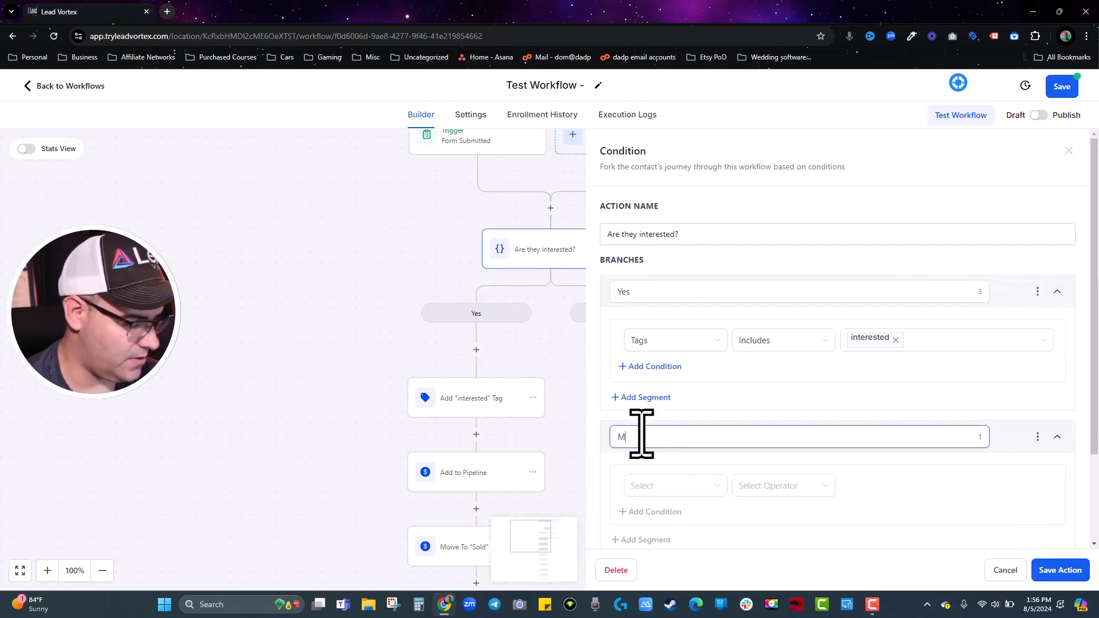
pyautogui.scroll(-1, 644, 440)
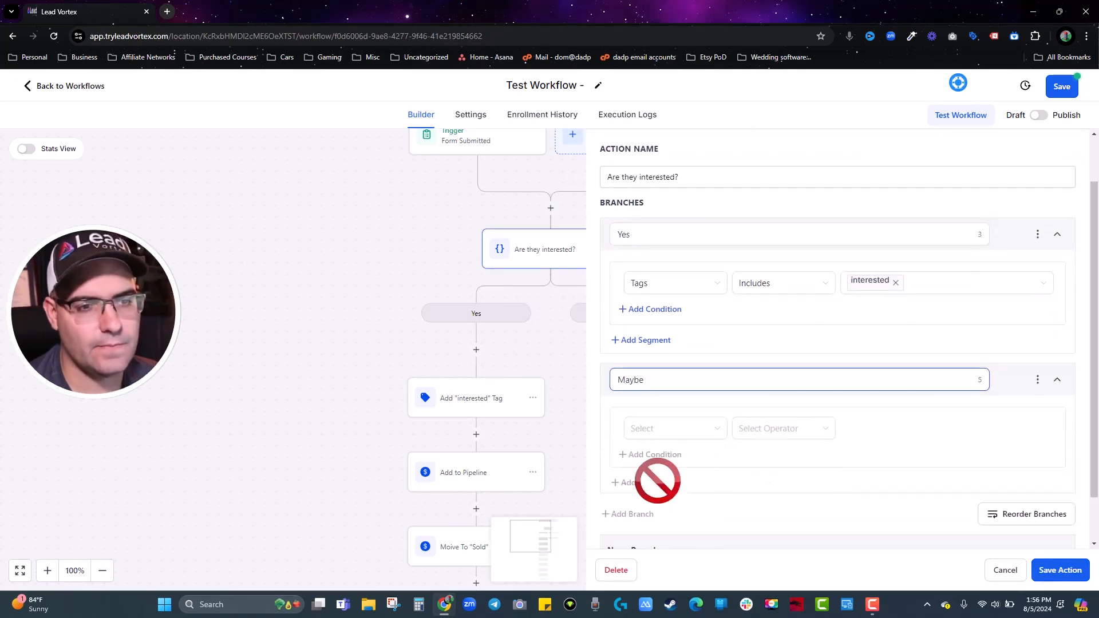
pyautogui.click(667, 430)
pyautogui.click(664, 280)
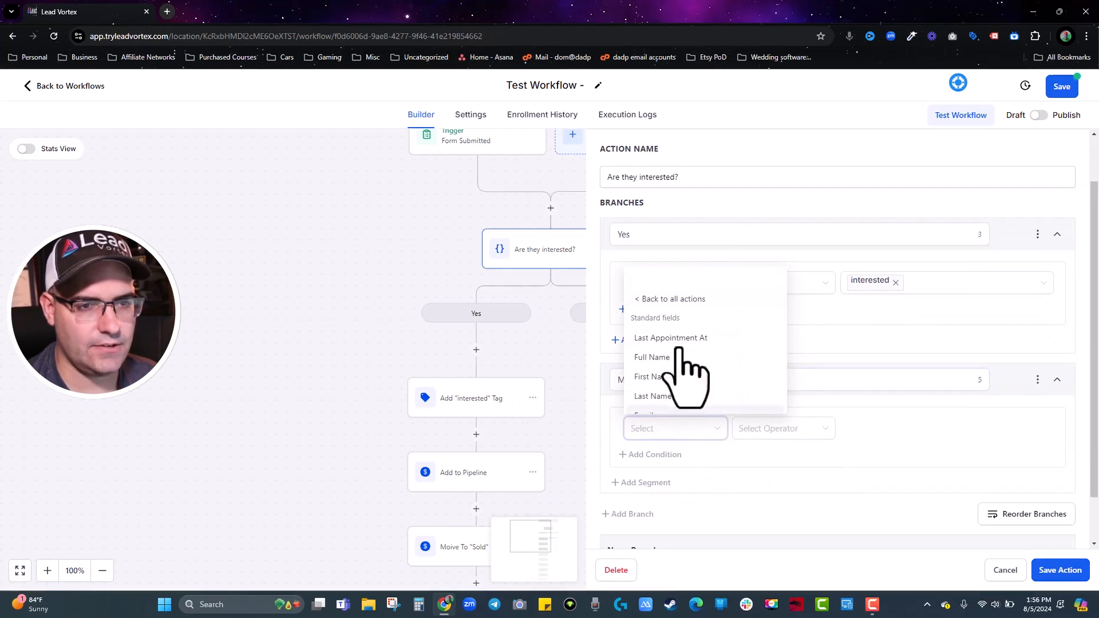
pyautogui.write('tag')
pyautogui.click(708, 471)
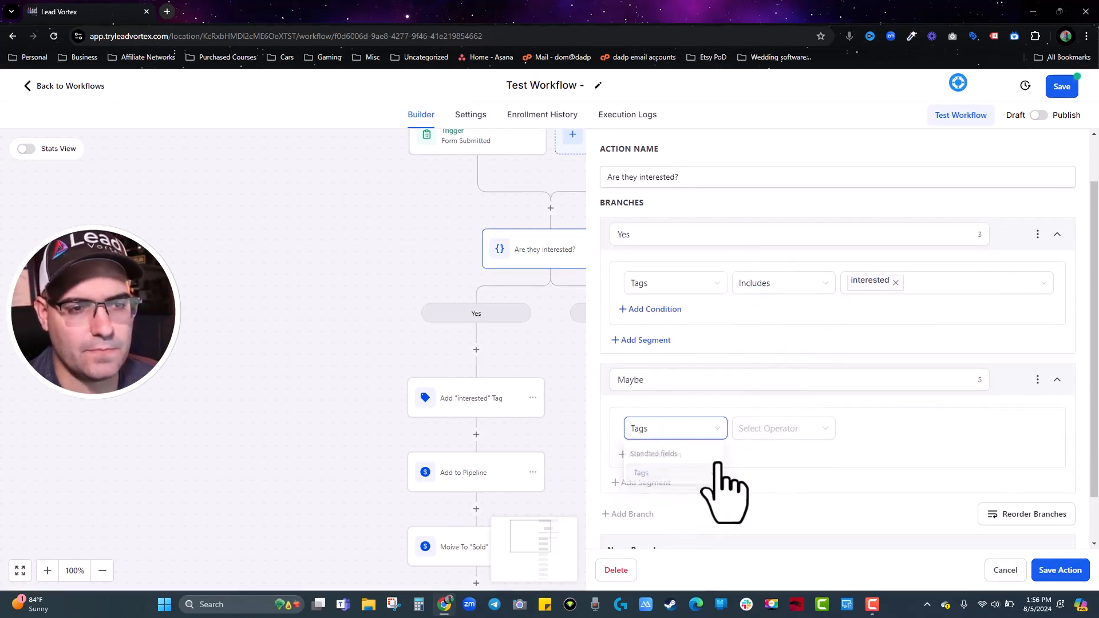
pyautogui.click(751, 430)
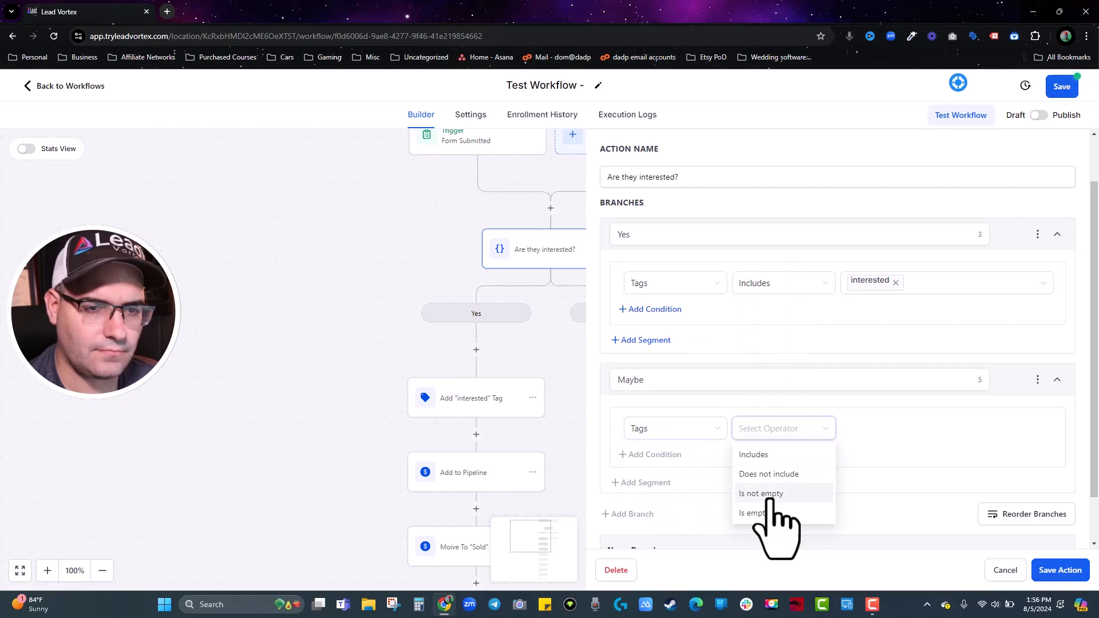
pyautogui.click(771, 495)
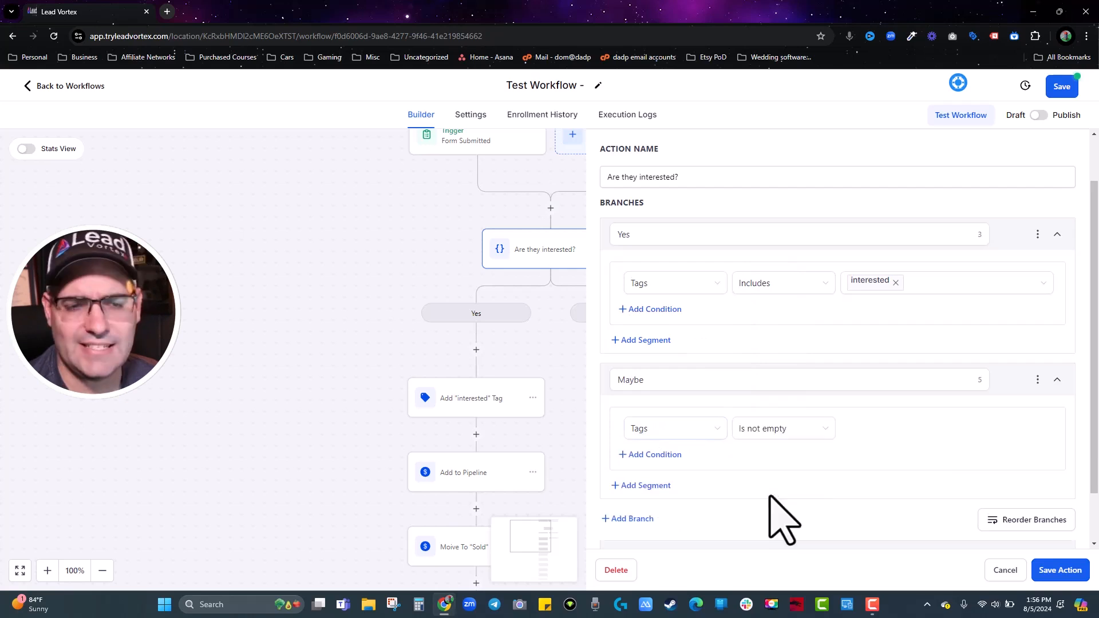
pyautogui.click(1060, 571)
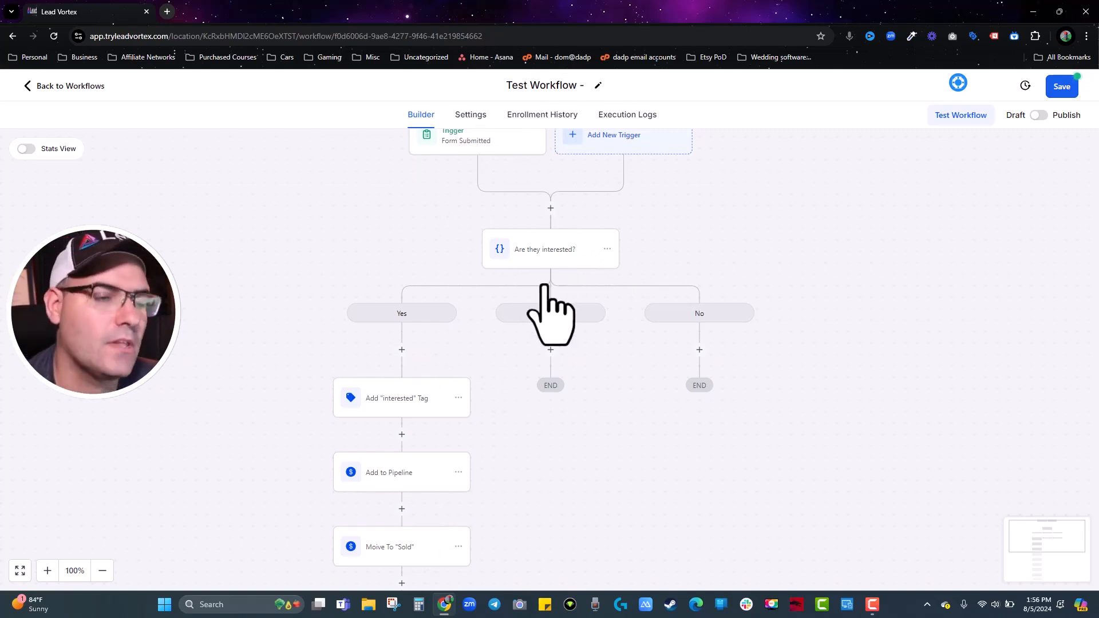
# Add a Go To step under the Maybe branch that jumps to the SMS step.
pyautogui.click(551, 350)
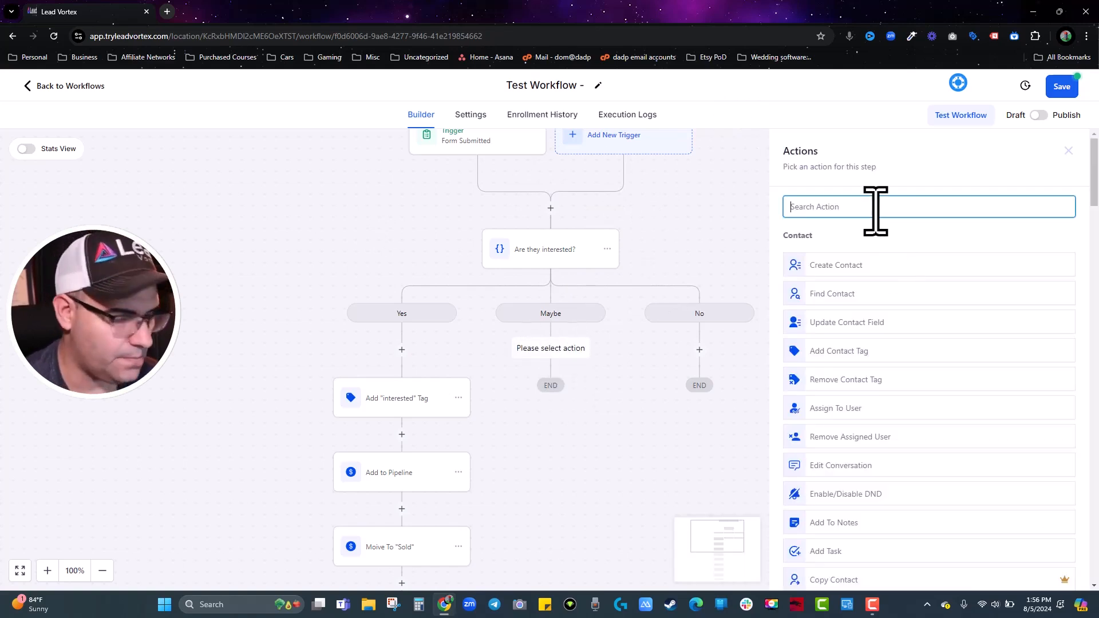
pyautogui.write('go')
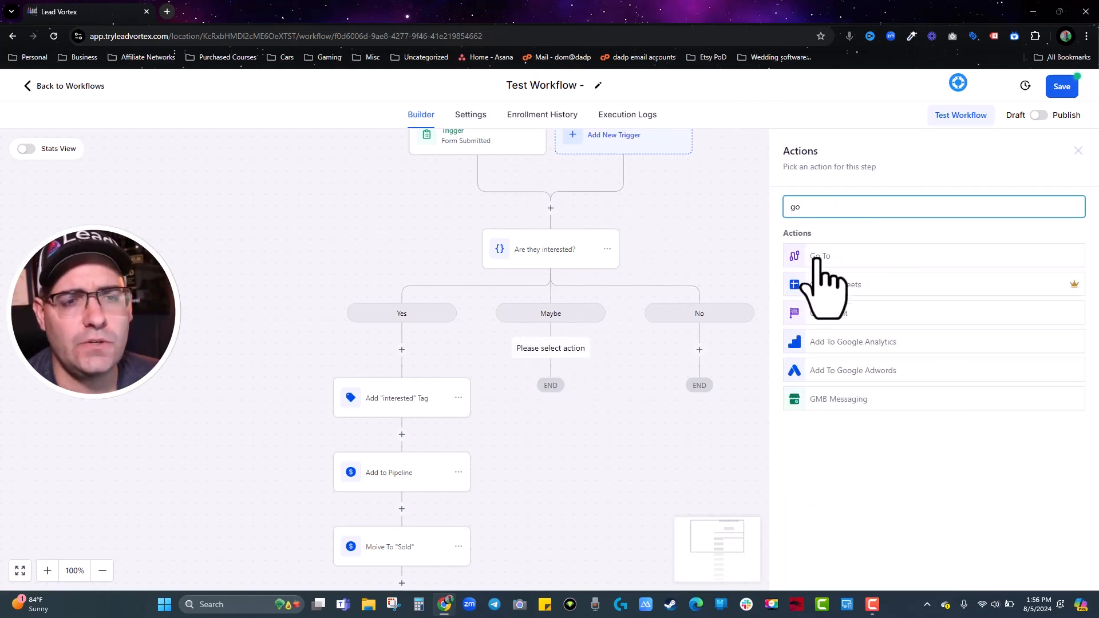
pyautogui.click(817, 258)
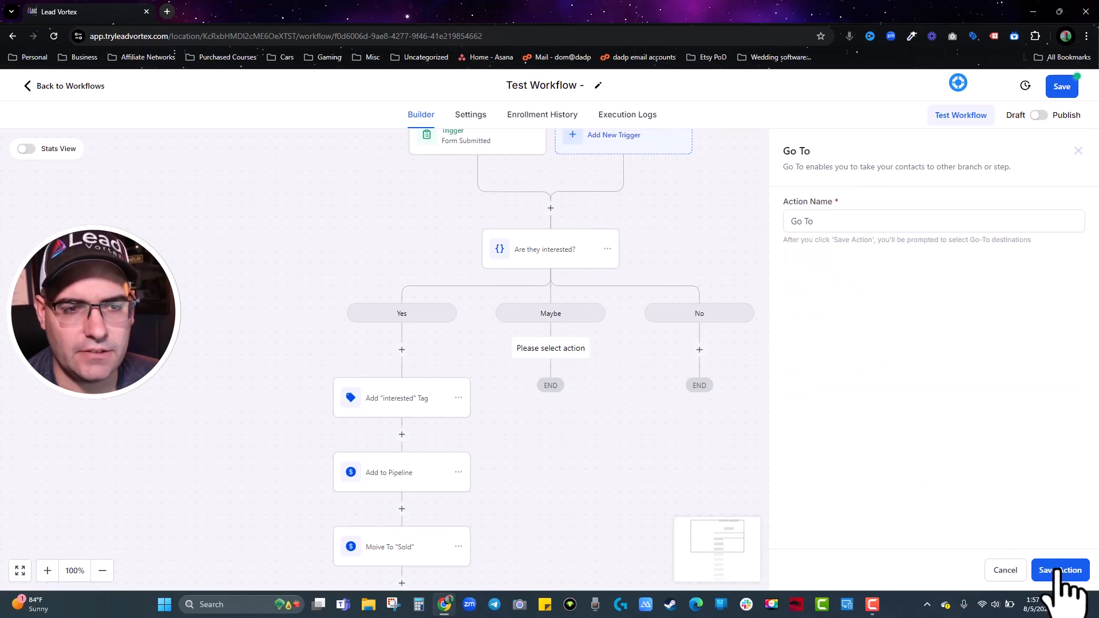
pyautogui.click(1061, 570)
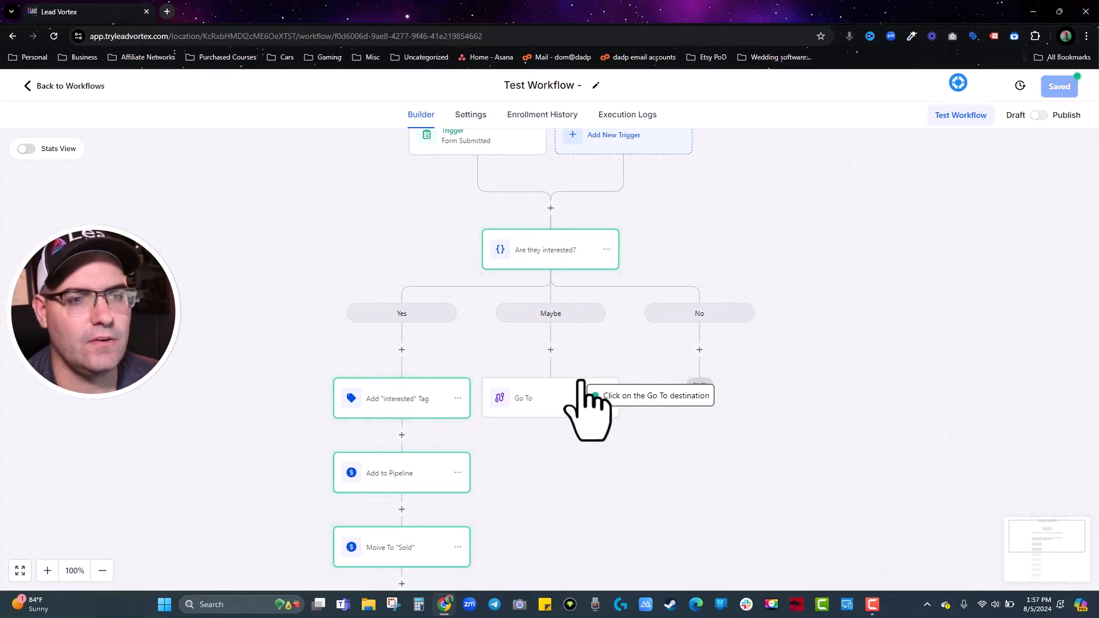
pyautogui.scroll(-7, 581, 389)
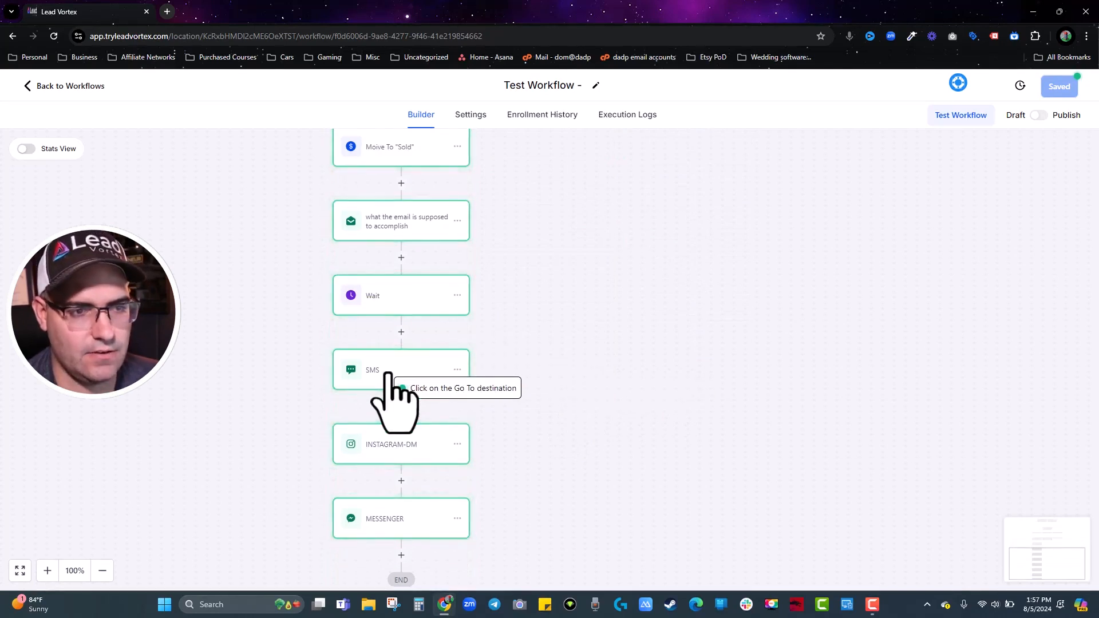
pyautogui.click(417, 372)
pyautogui.scroll(4, 469, 359)
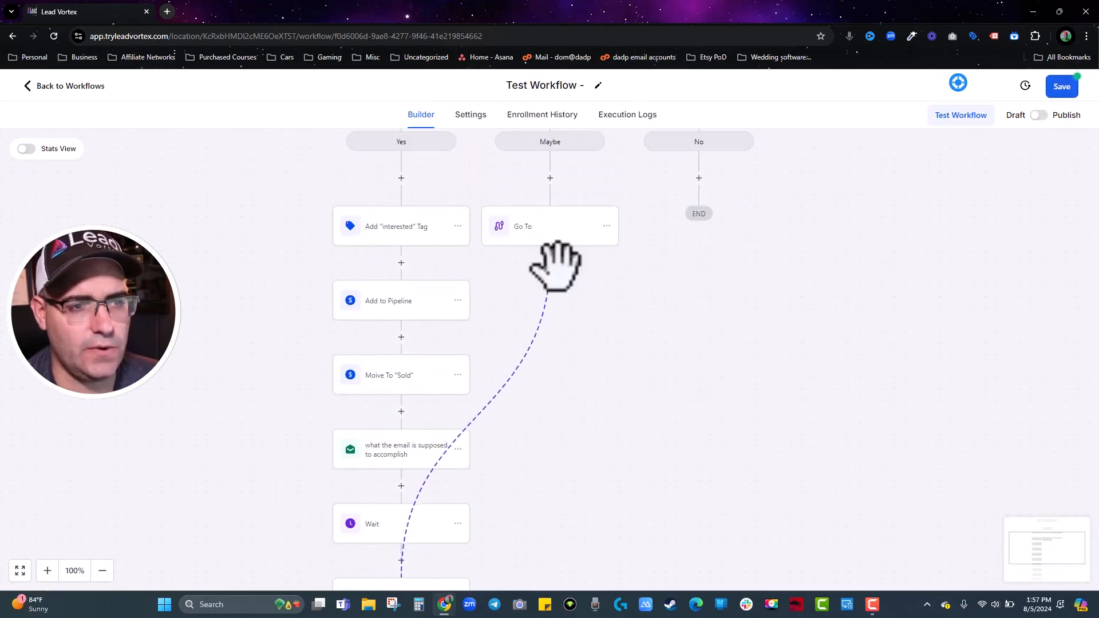
pyautogui.scroll(-2, 412, 538)
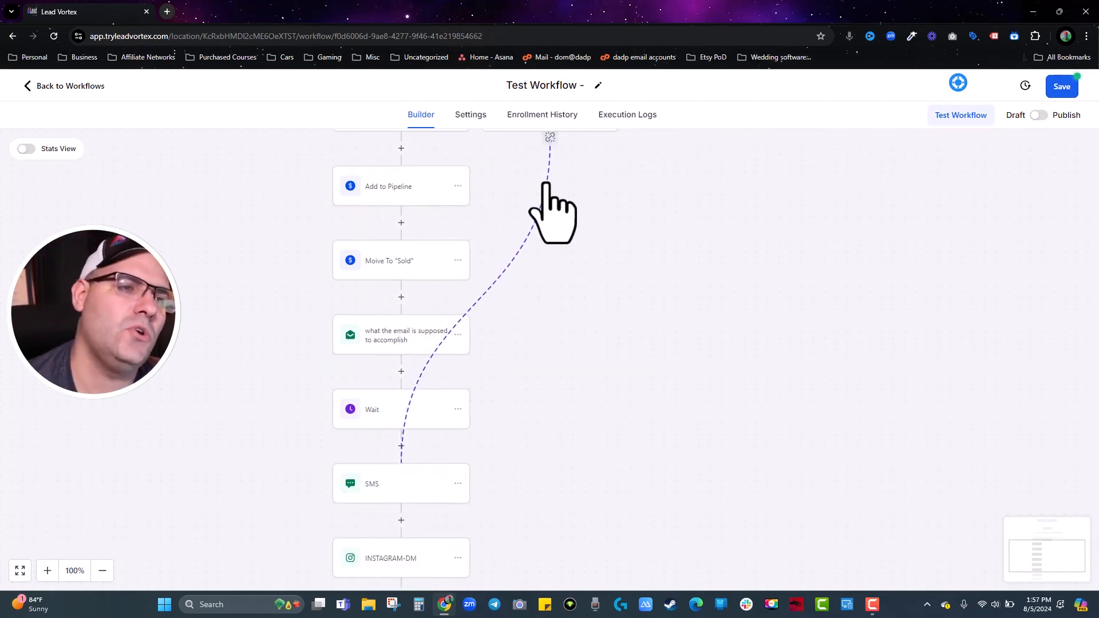
pyautogui.scroll(4, 546, 184)
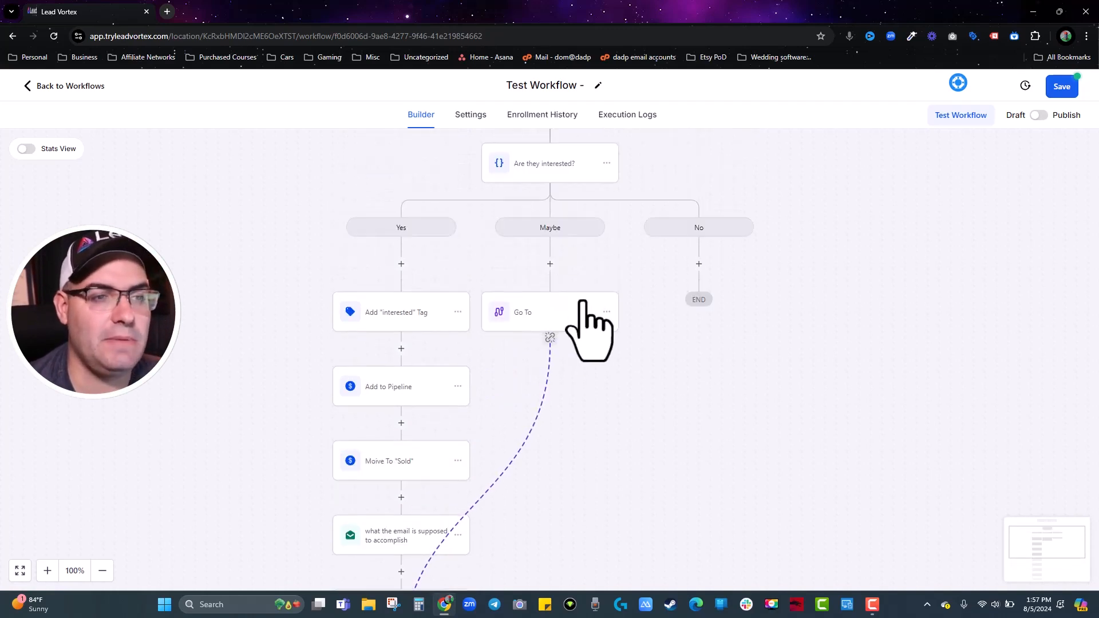
pyautogui.scroll(2, 770, 240)
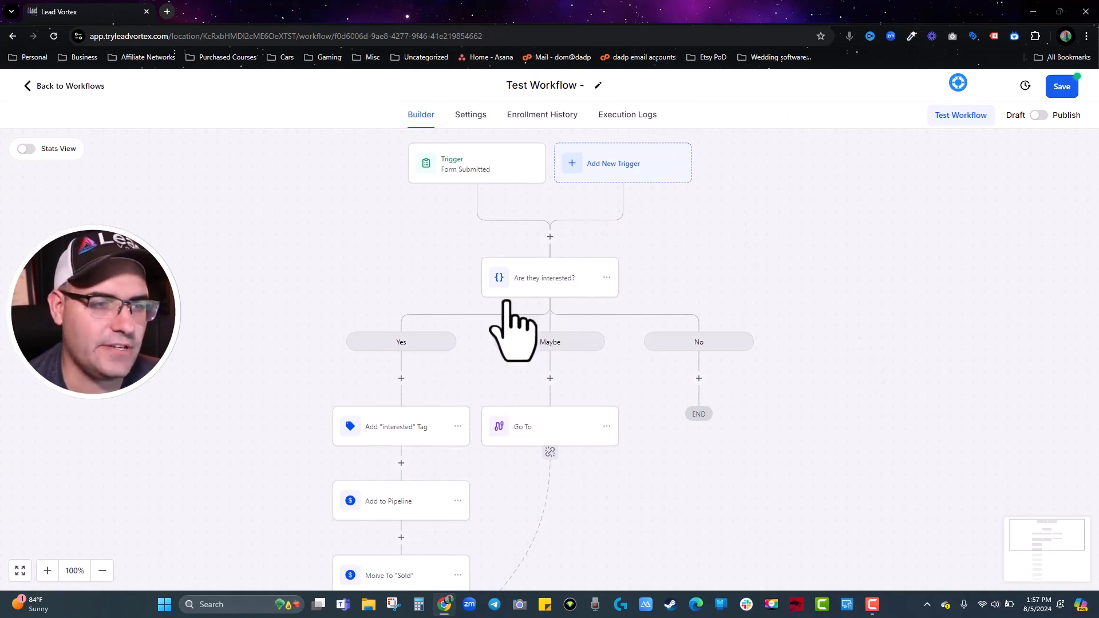
pyautogui.scroll(-3, 532, 444)
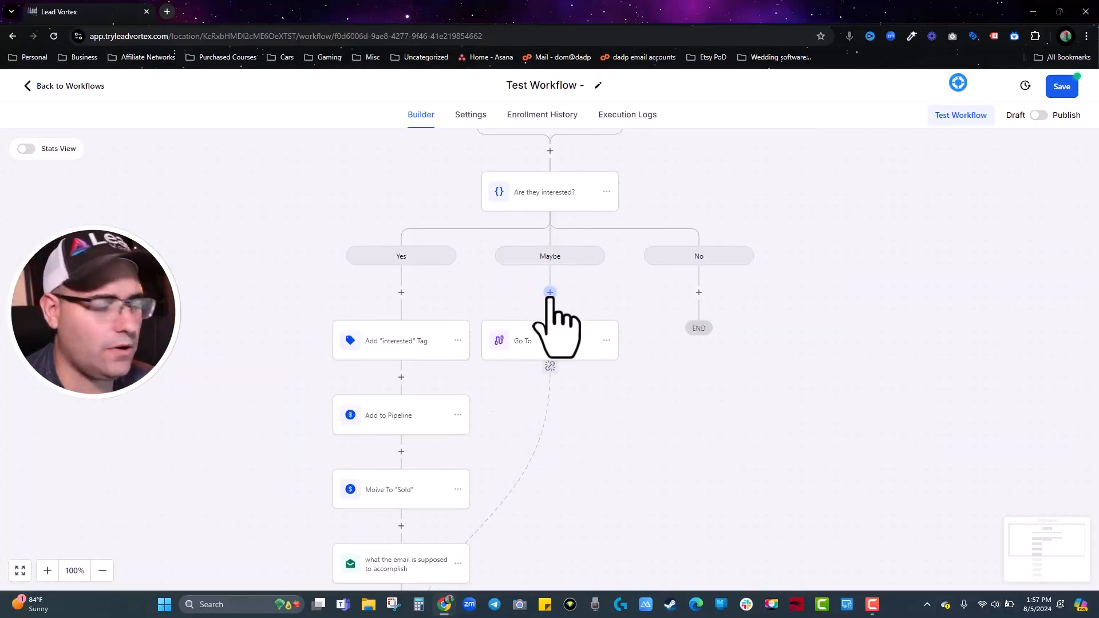
# Add a Remove From Workflow step under No targeting 'Aftersale (2) - Referral Requests'.
pyautogui.click(550, 292)
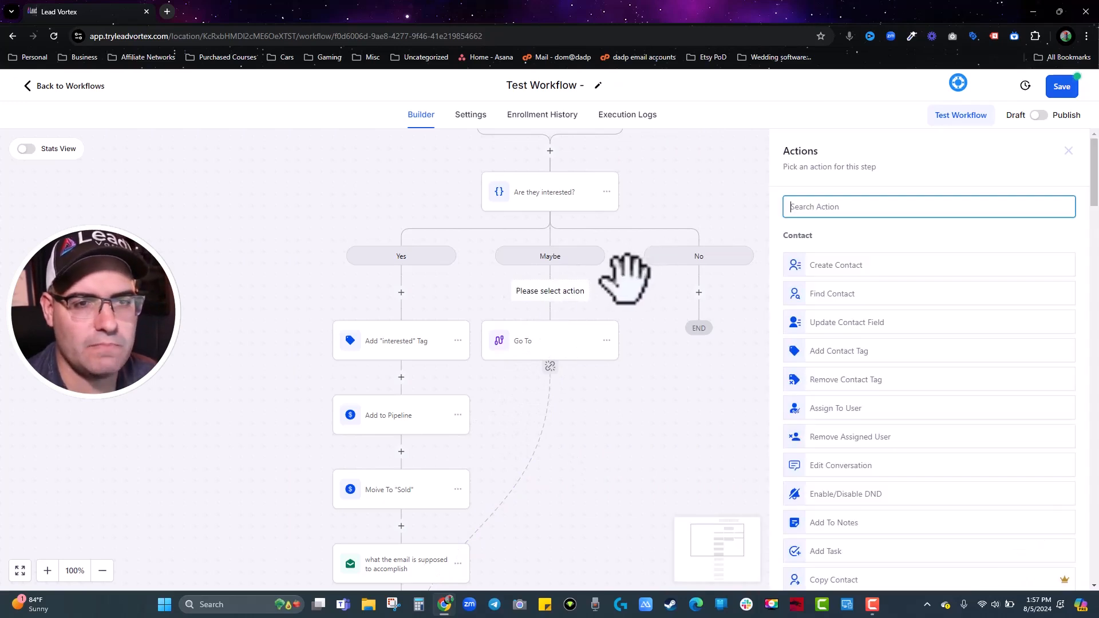
pyautogui.click(1069, 151)
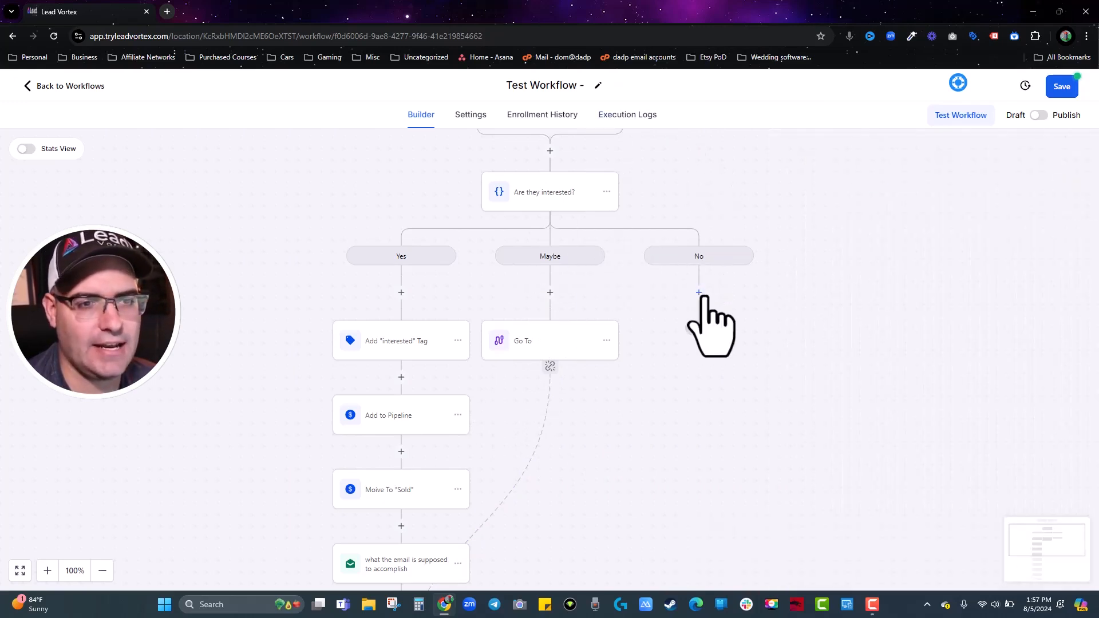
pyautogui.click(699, 293)
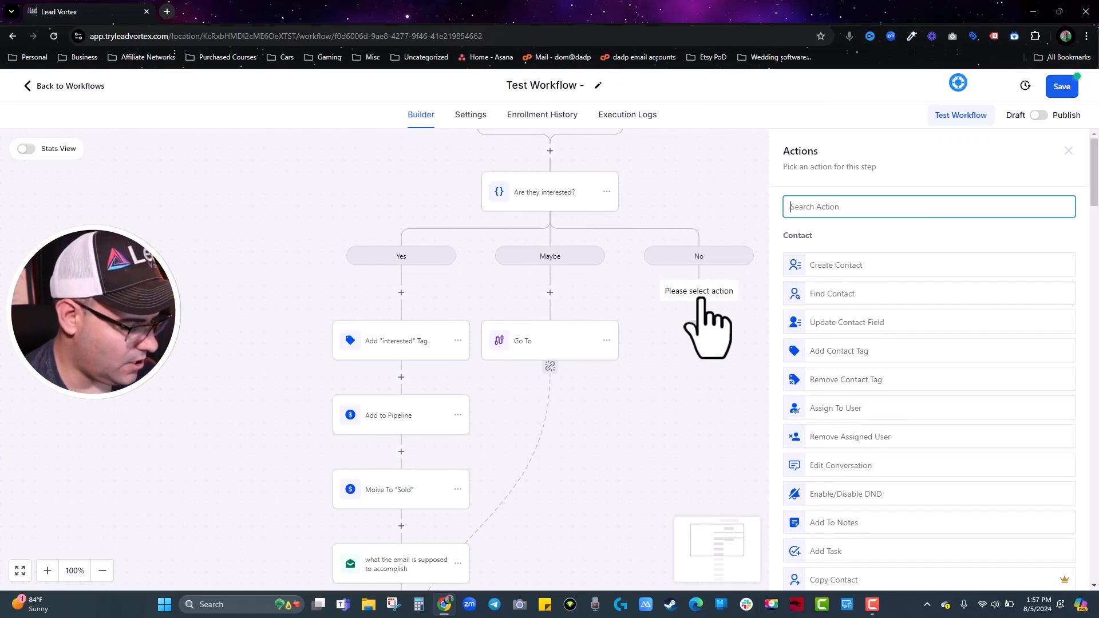
pyautogui.write('work')
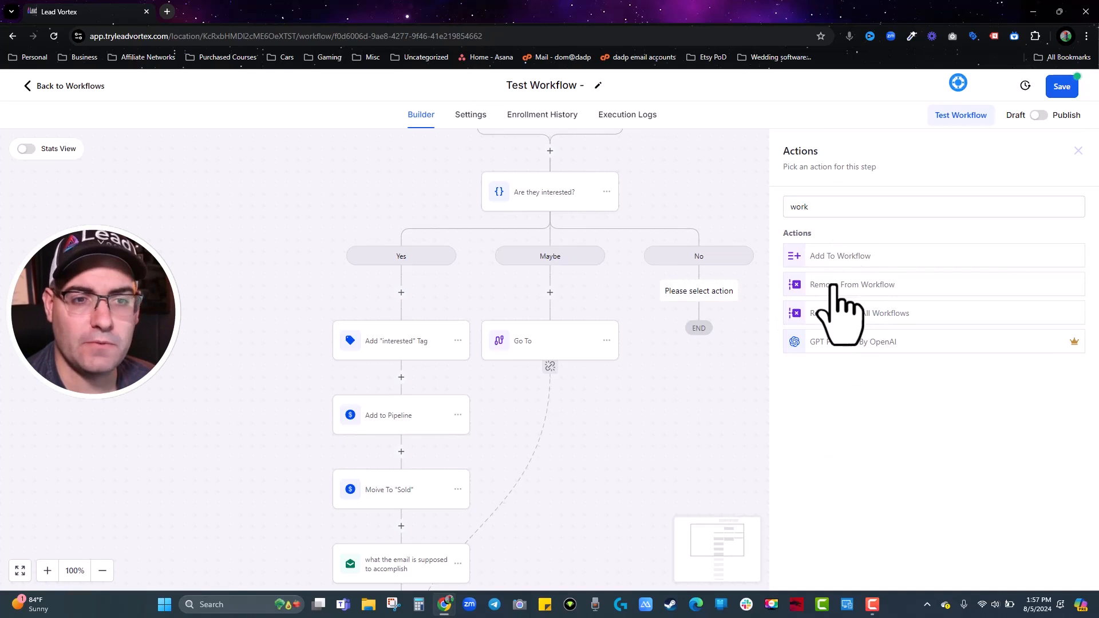
pyautogui.click(833, 284)
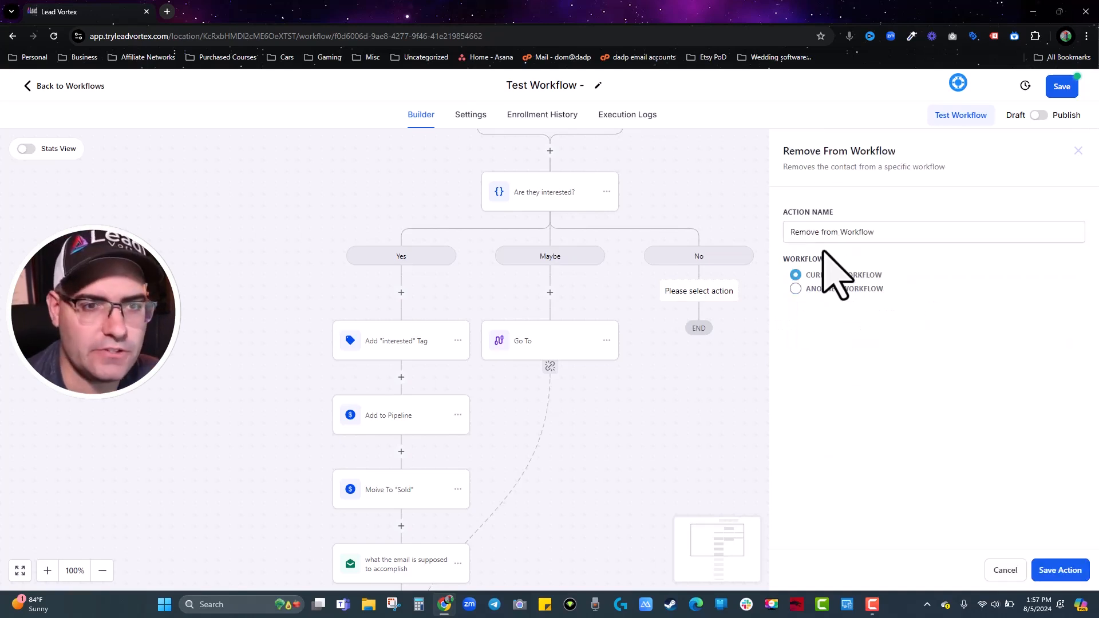
pyautogui.click(798, 290)
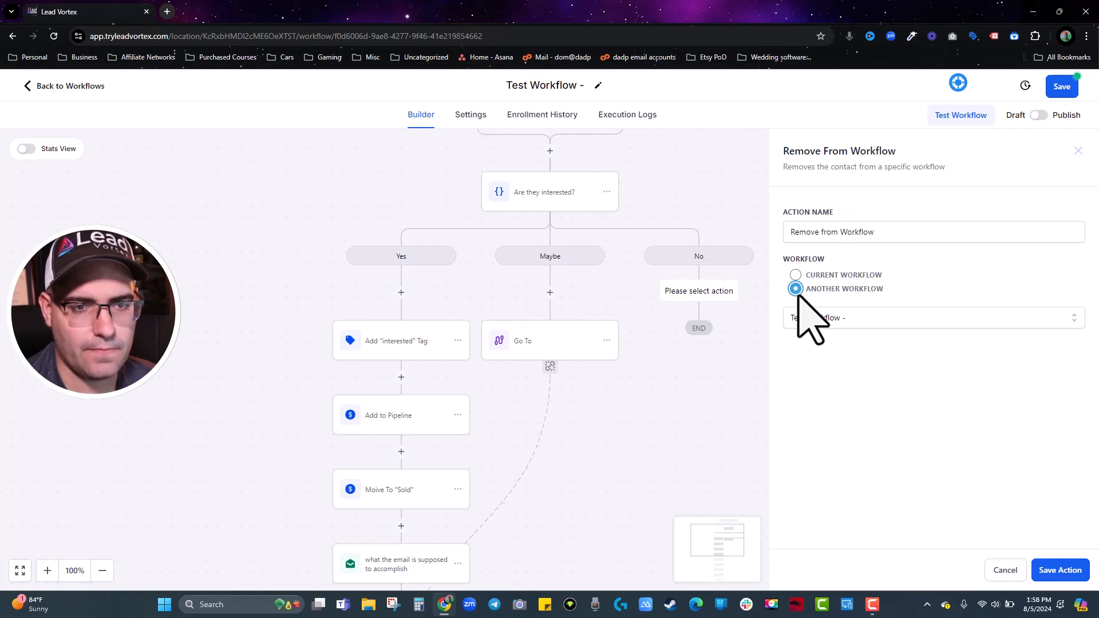
pyautogui.click(811, 322)
pyautogui.click(837, 389)
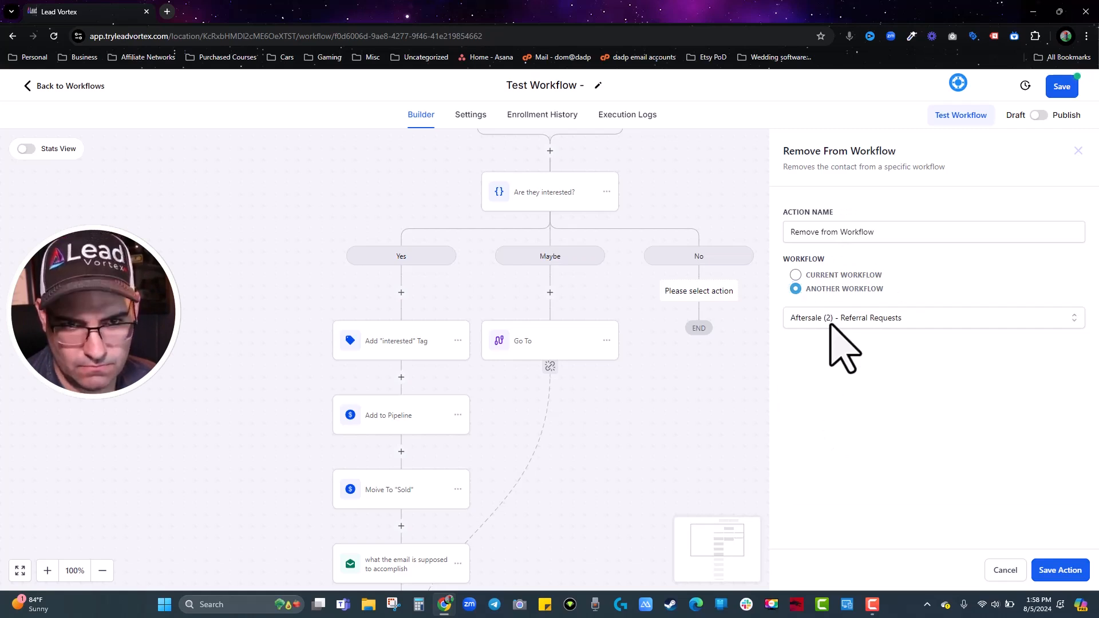
pyautogui.click(1059, 570)
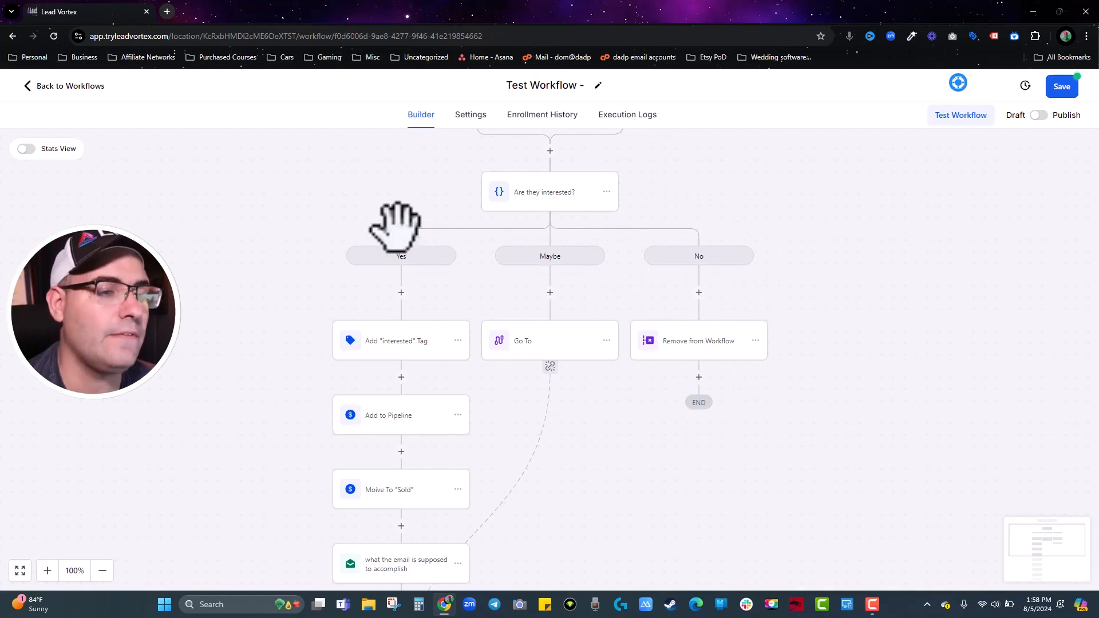
# Add an Add To Workflow step at the top of Yes for 'Aftersale (1) - Review Requests'.
pyautogui.click(401, 292)
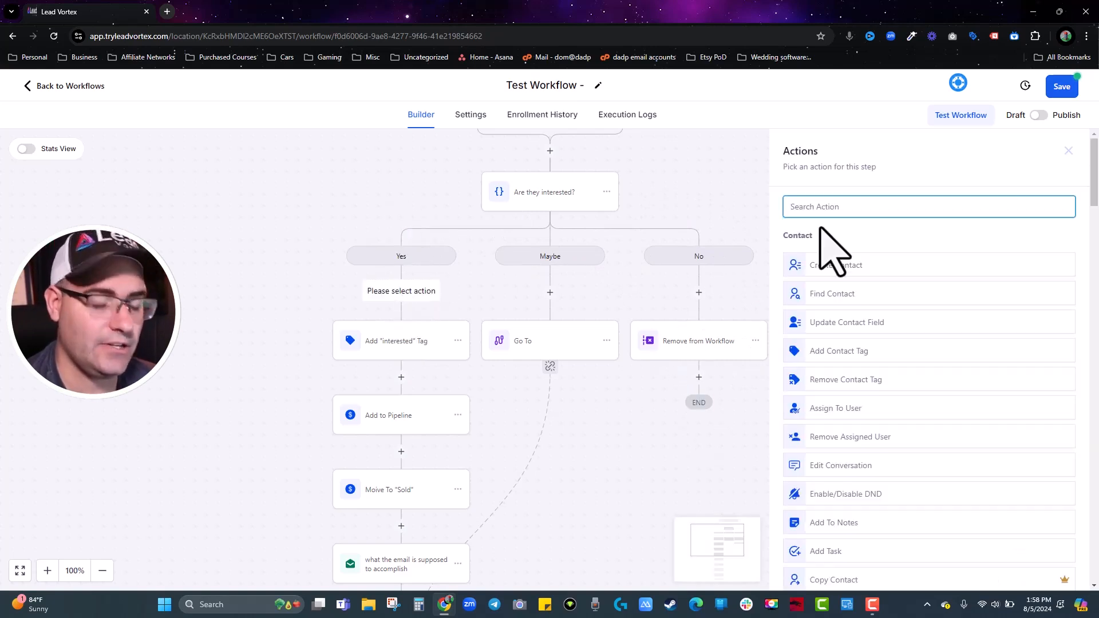
pyautogui.write('work')
pyautogui.click(857, 262)
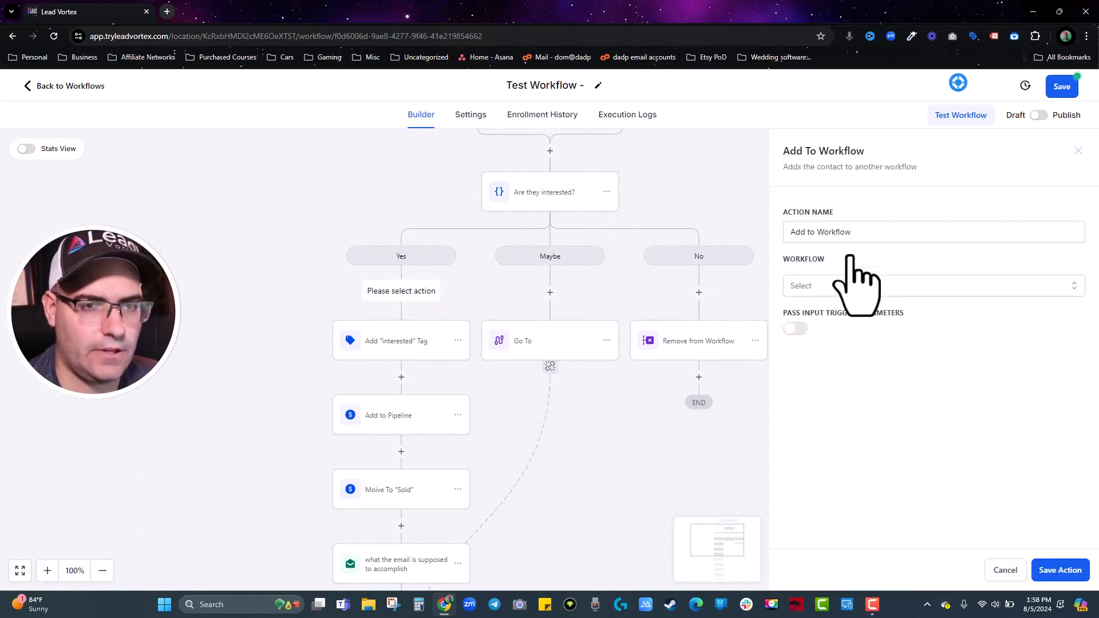
pyautogui.click(816, 289)
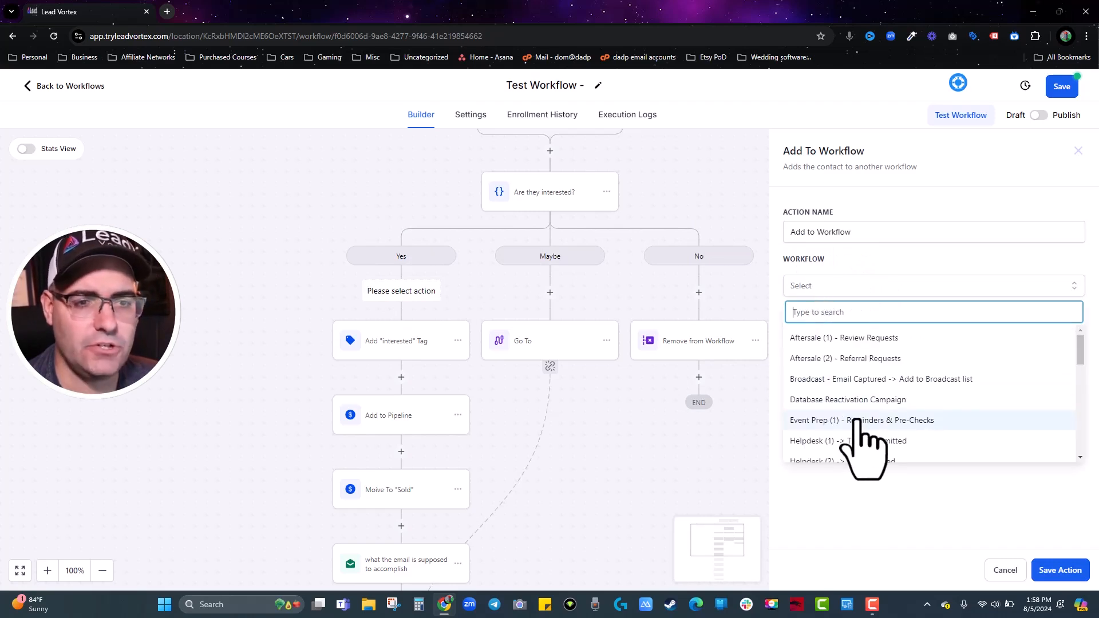
pyautogui.click(838, 339)
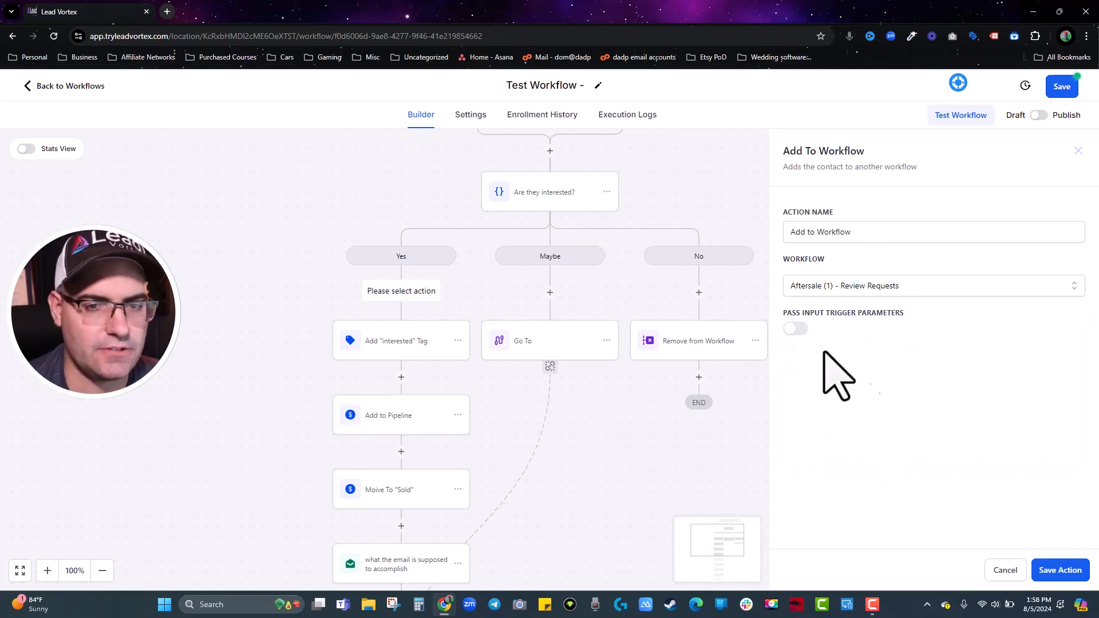
pyautogui.click(1059, 570)
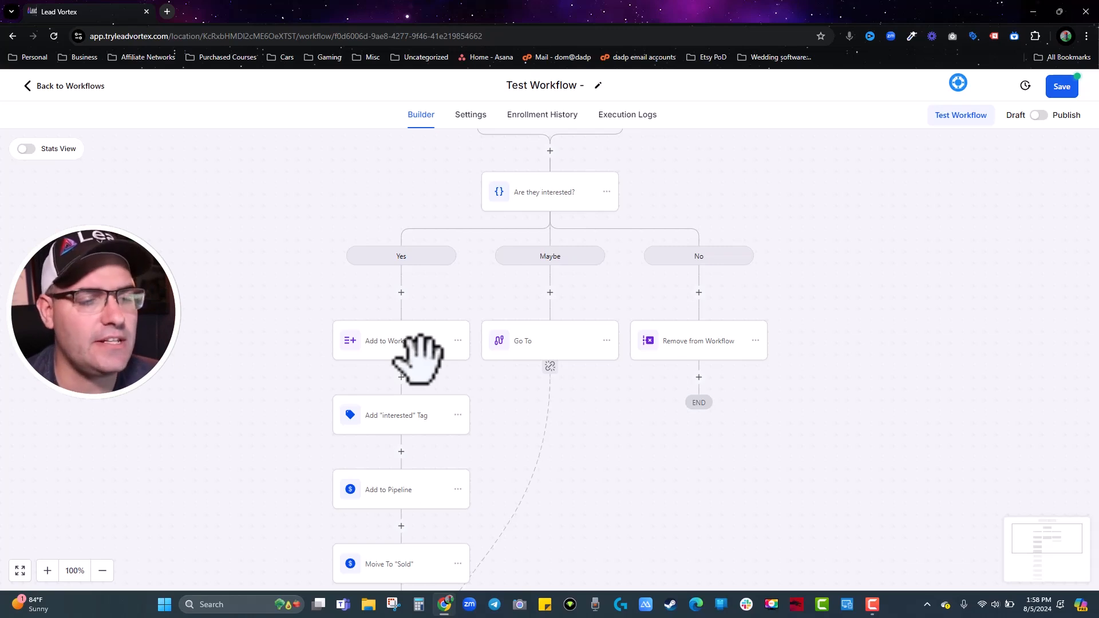
pyautogui.scroll(-5, 412, 389)
pyautogui.click(387, 357)
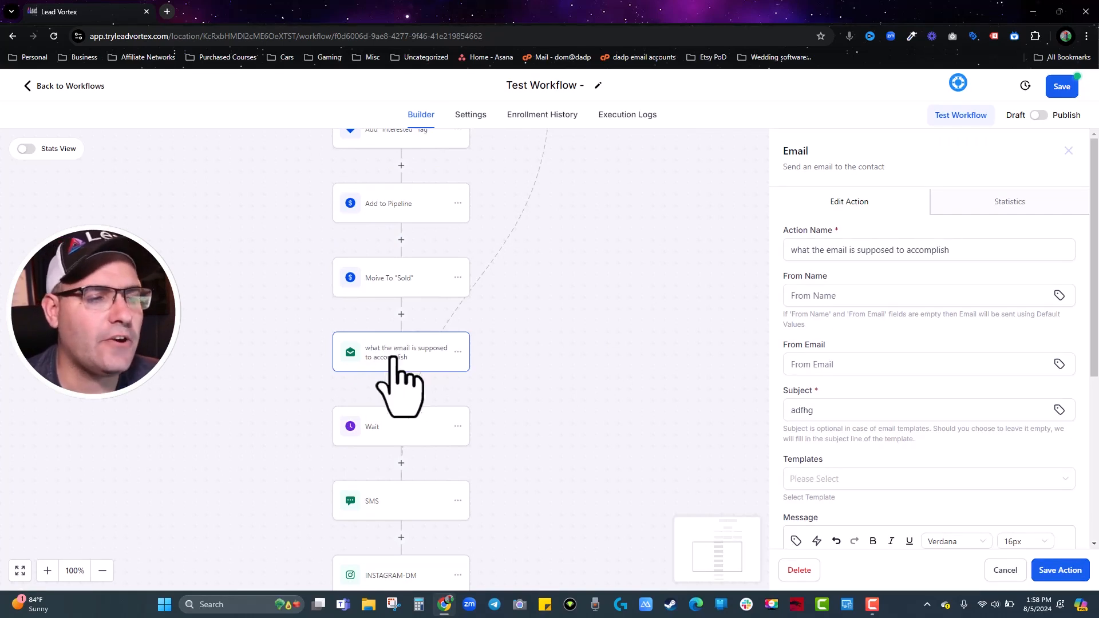
# Append the Sales - Initial Consult Booking Page trigger link after 'adfh' in the email body.
pyautogui.click(906, 368)
pyautogui.scroll(-5, 906, 368)
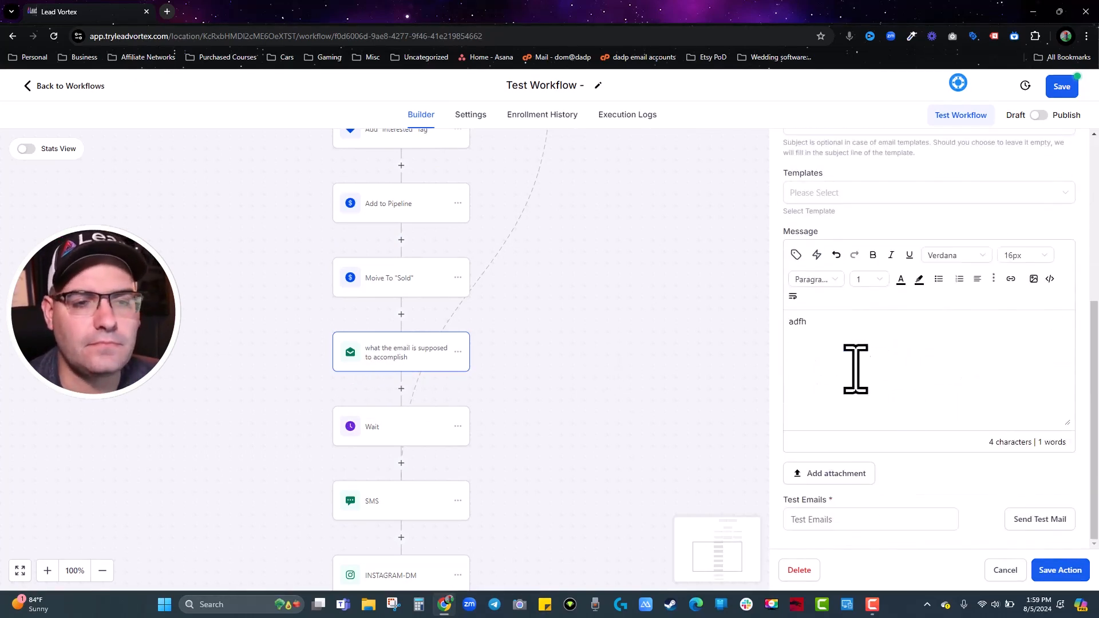
pyautogui.click(843, 339)
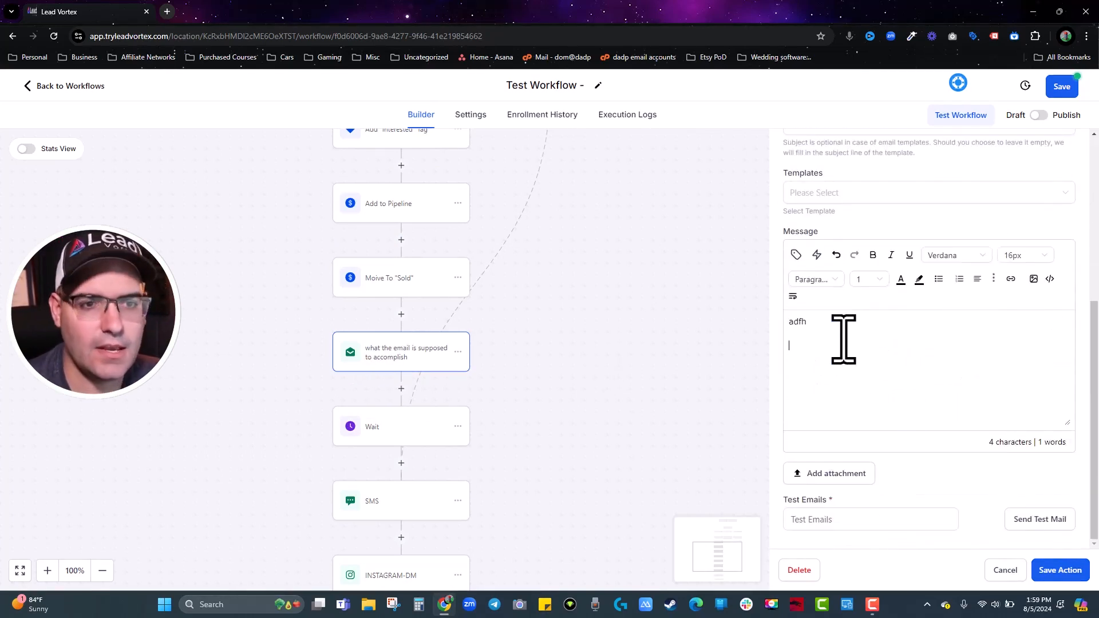
pyautogui.click(817, 255)
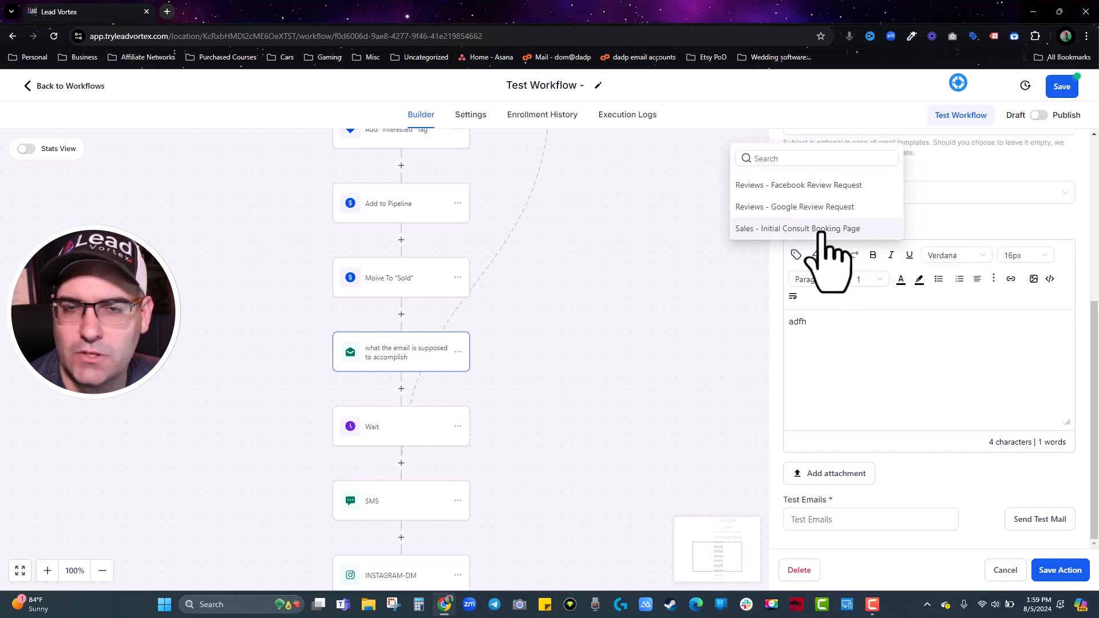
pyautogui.click(823, 229)
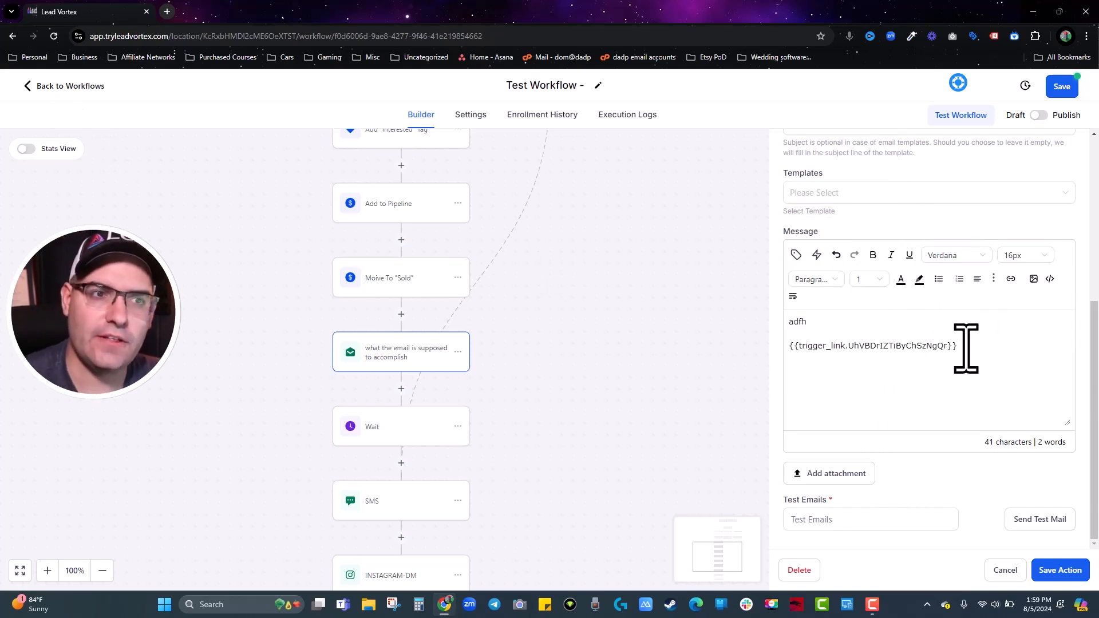
pyautogui.scroll(10, 569, 344)
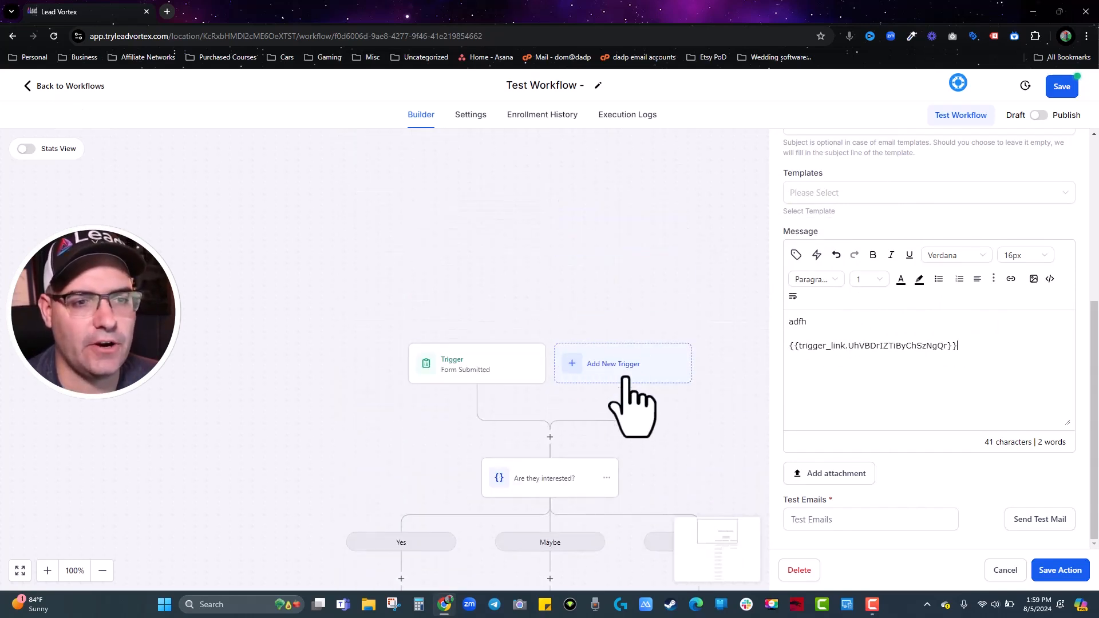
# Search the workflow triggers for 'link', then close the list without adding a trigger.
pyautogui.click(608, 367)
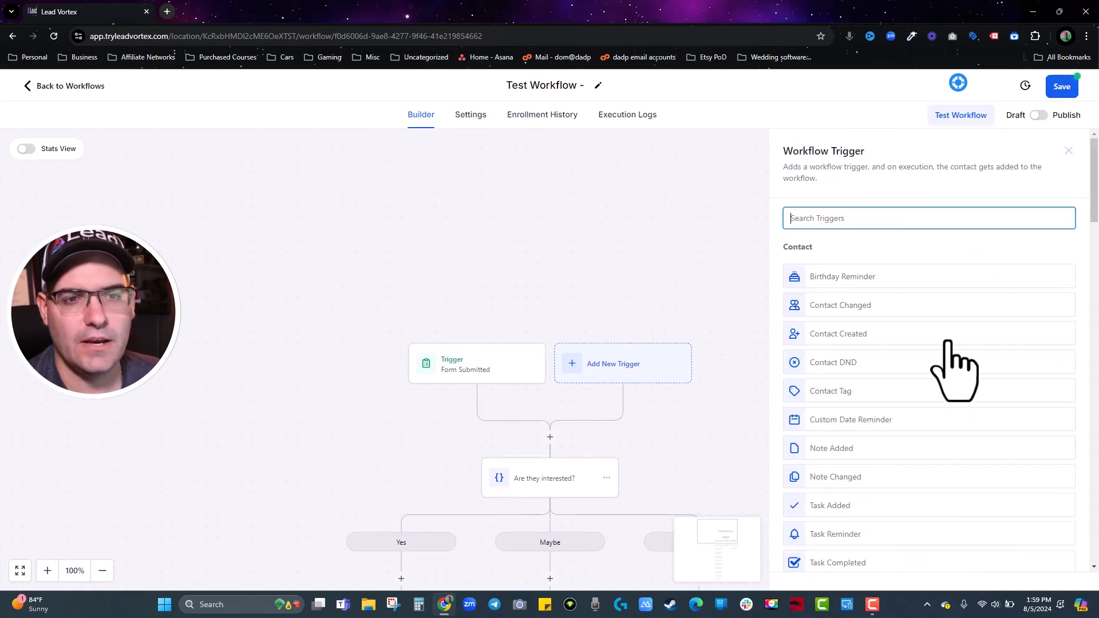
pyautogui.write('link')
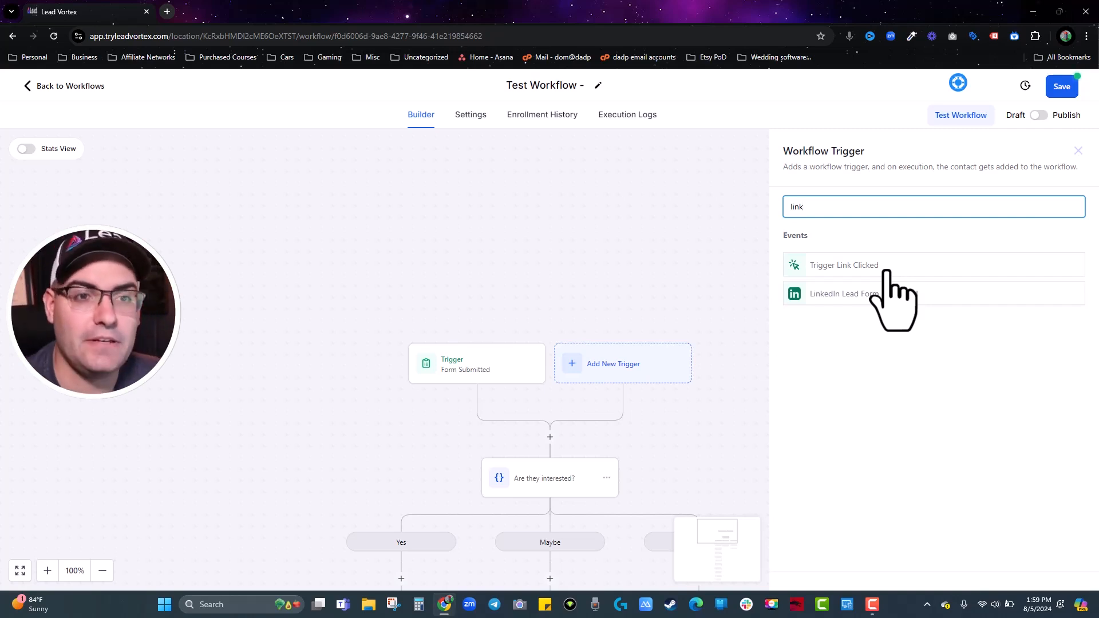
pyautogui.click(1078, 151)
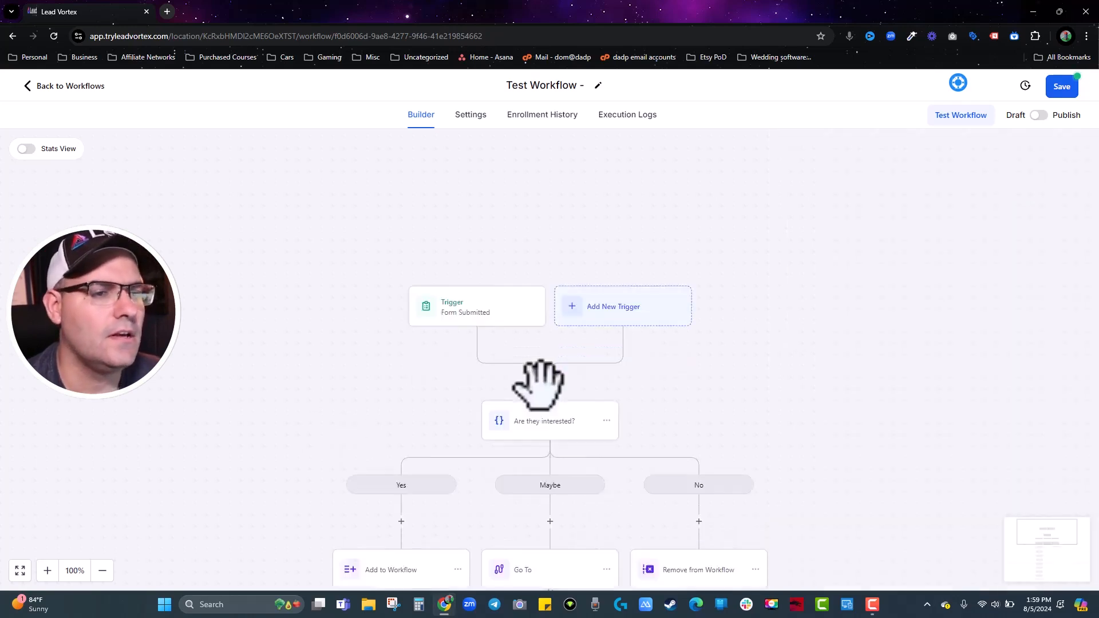
pyautogui.scroll(-5, 522, 395)
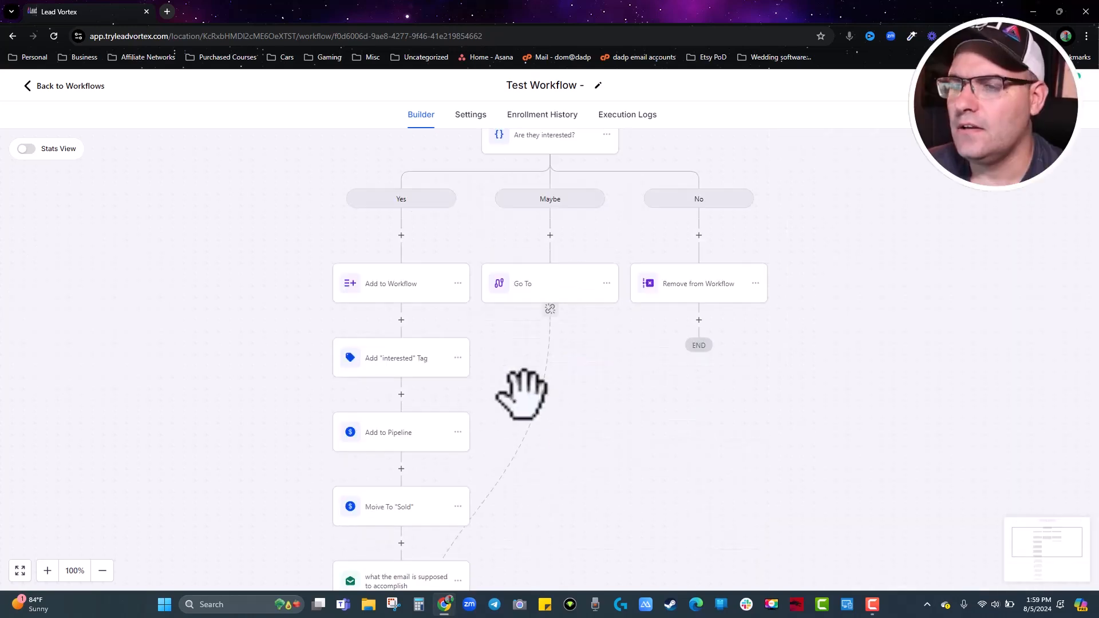
pyautogui.click(63, 89)
# Confirm leaving the workflow and open the consult booking page link from Marketing's Trigger Links.
pyautogui.click(676, 366)
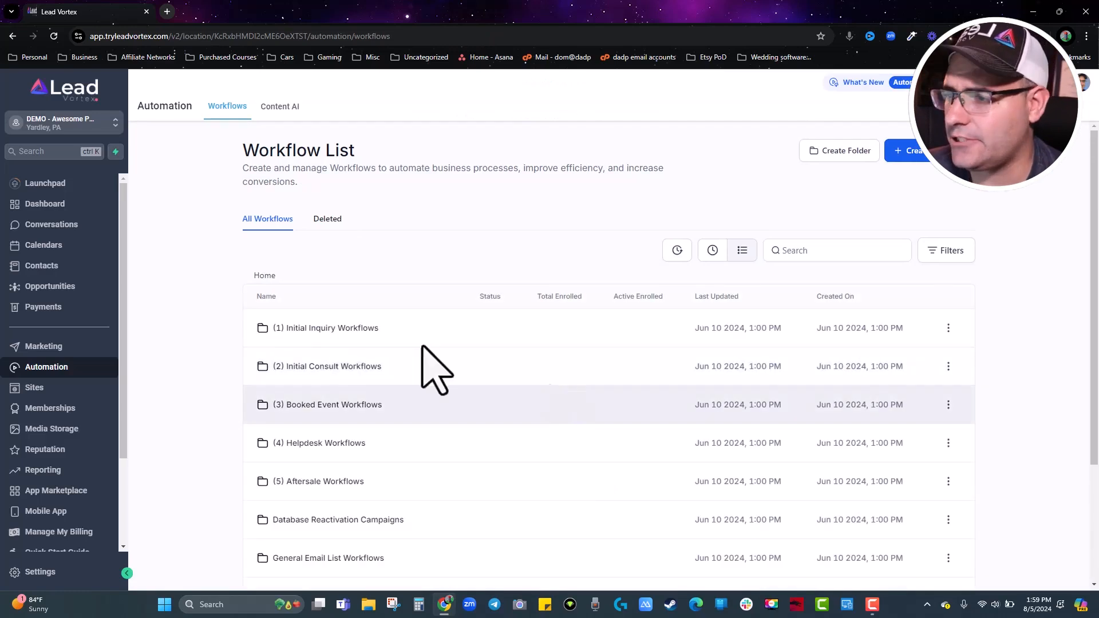
pyautogui.click(37, 350)
pyautogui.moveTo(448, 110)
pyautogui.click(442, 131)
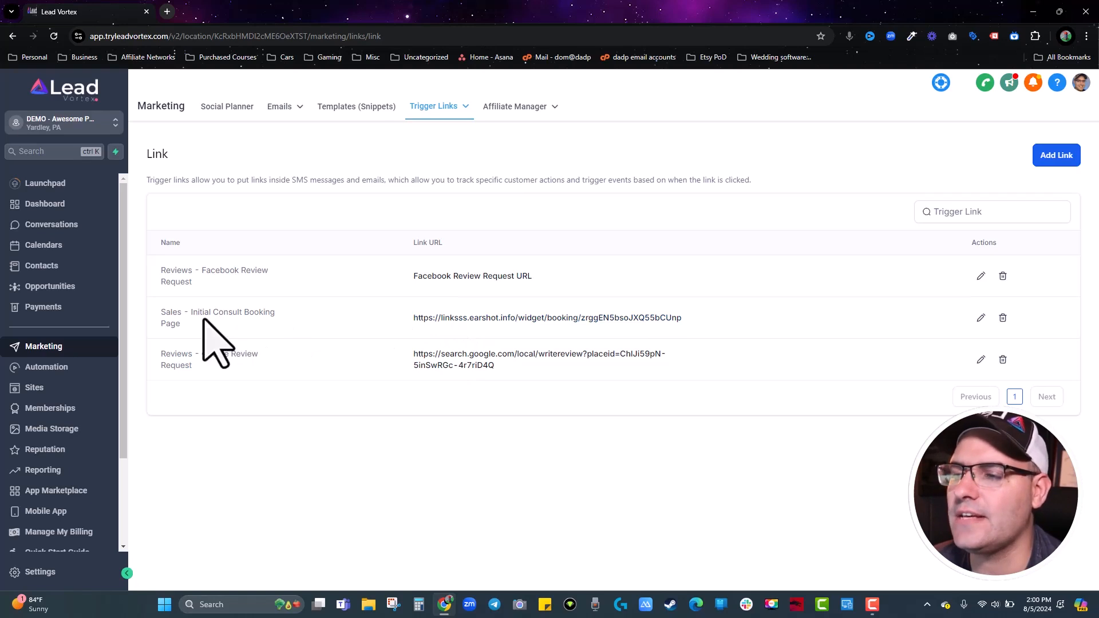
pyautogui.click(548, 324)
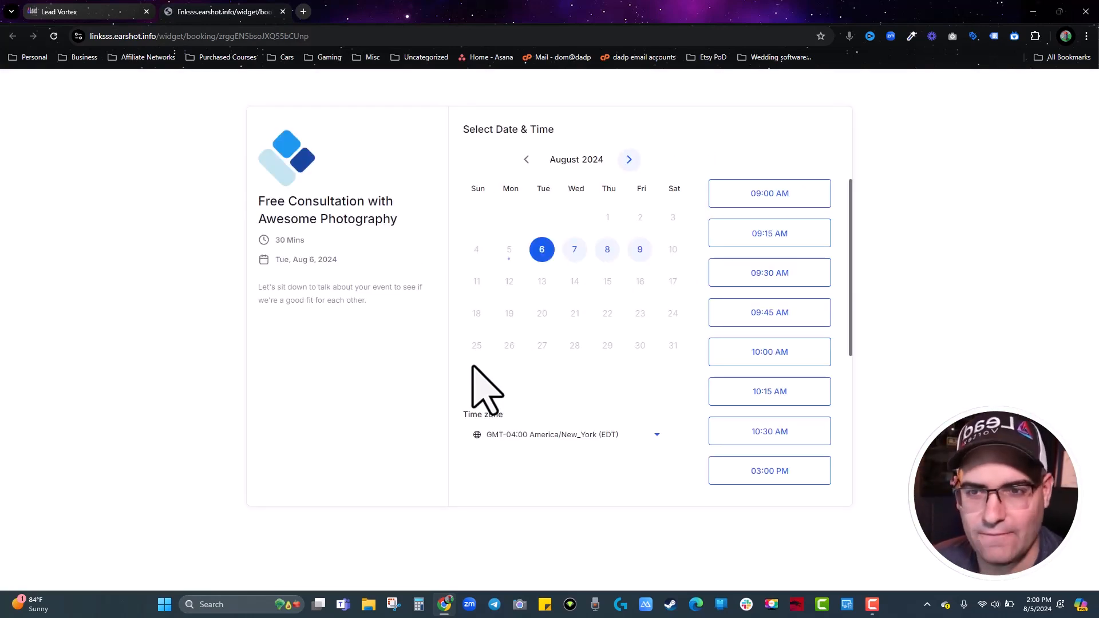
# Back on Trigger Links, open the Add Link form and try its Name and Link URL fields.
pyautogui.click(87, 16)
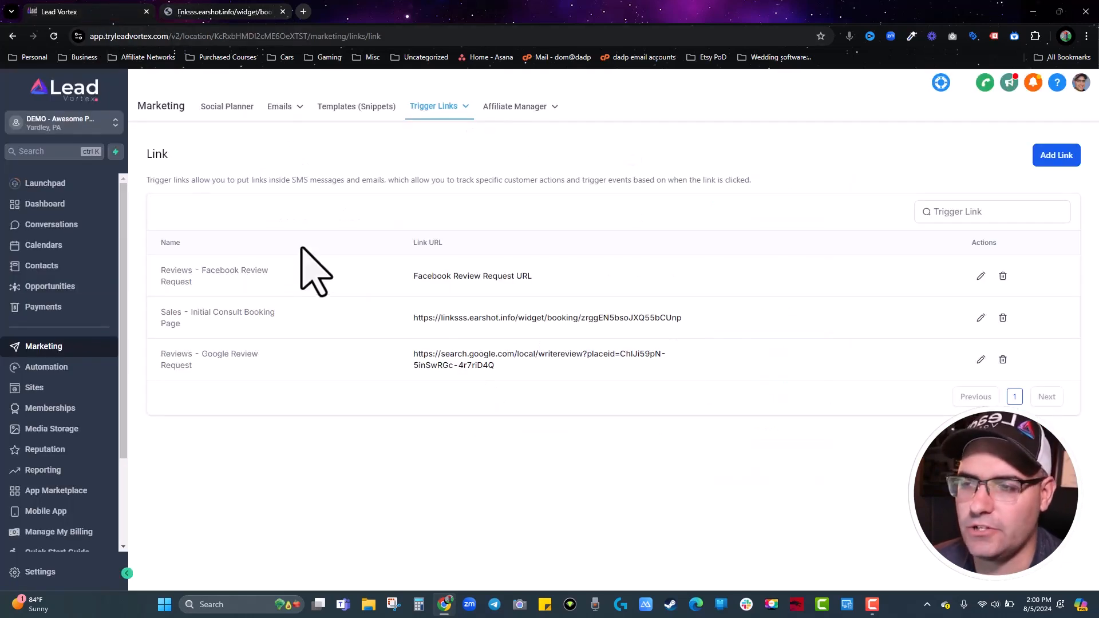
pyautogui.click(1056, 155)
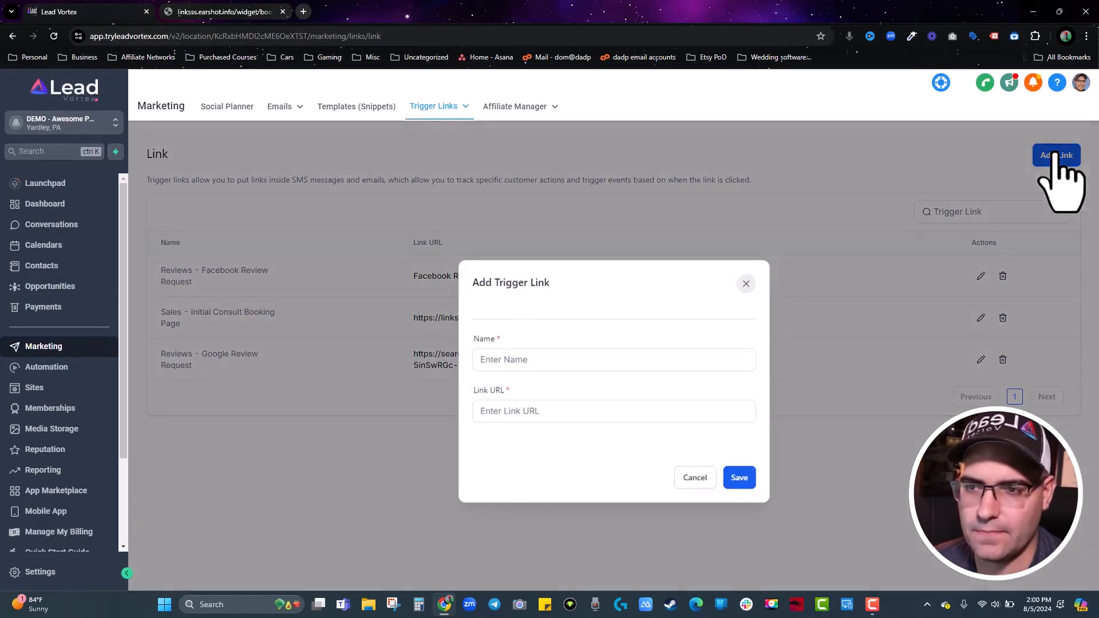
pyautogui.click(544, 359)
pyautogui.click(561, 413)
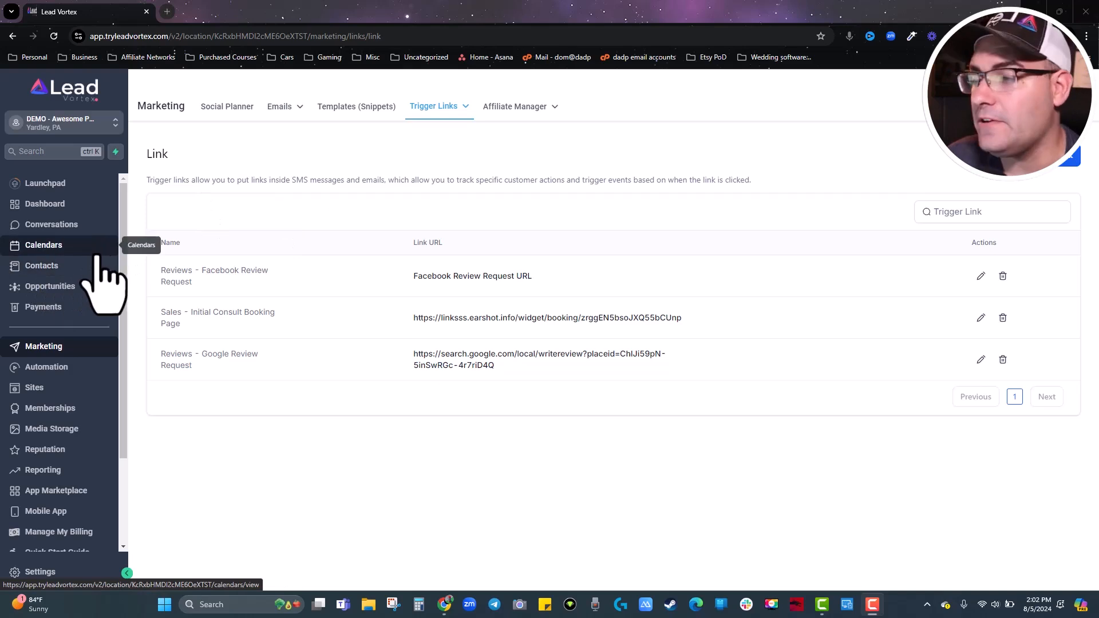
# Select all 43 contacts in the Interested in Offer smart list.
pyautogui.click(48, 266)
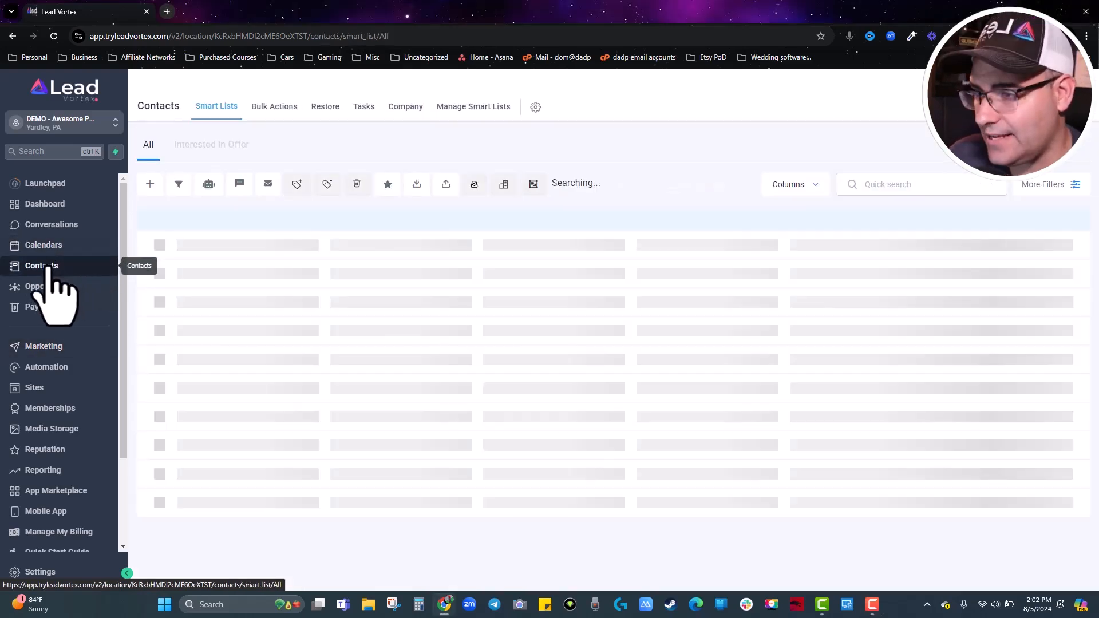
pyautogui.click(204, 150)
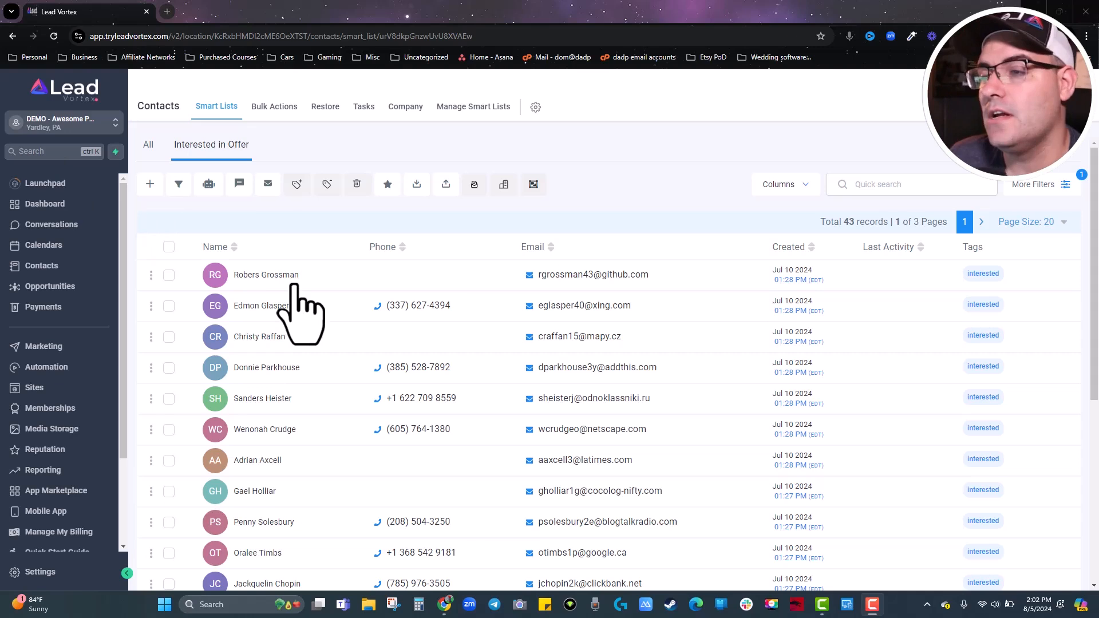
pyautogui.click(169, 246)
pyautogui.click(310, 222)
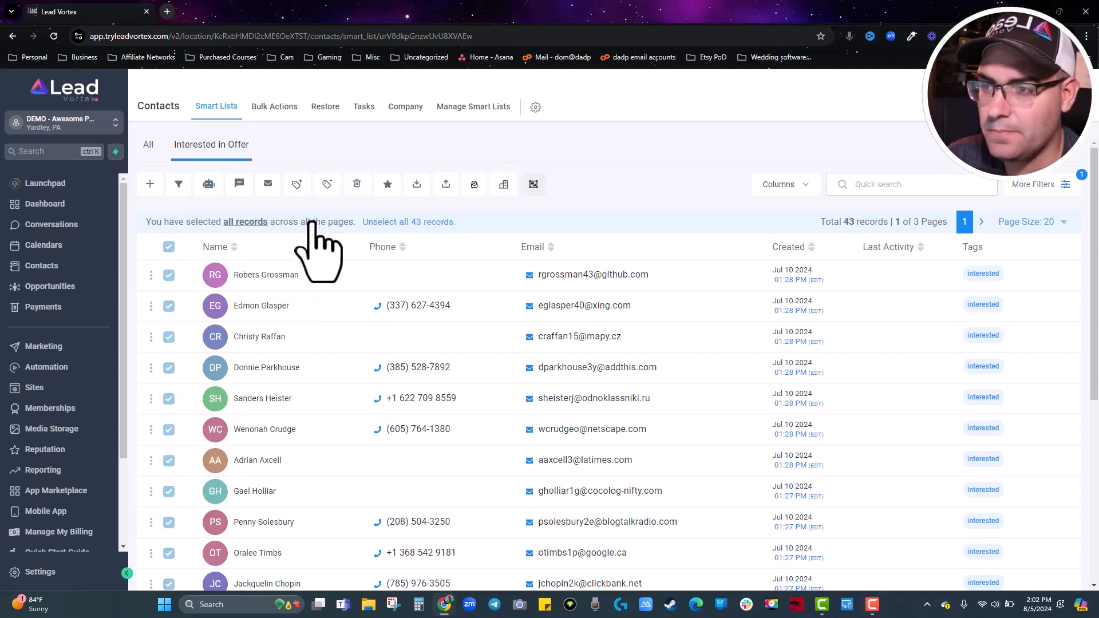
# Open then cancel a bulk email to them, and go to the Marketing section.
pyautogui.click(268, 185)
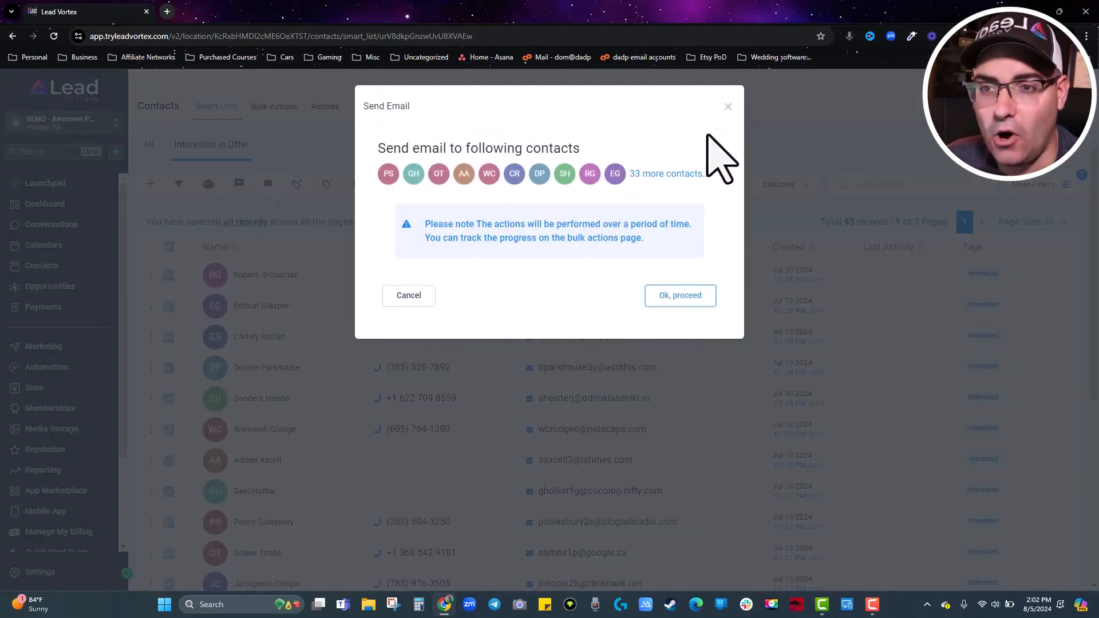
pyautogui.click(726, 108)
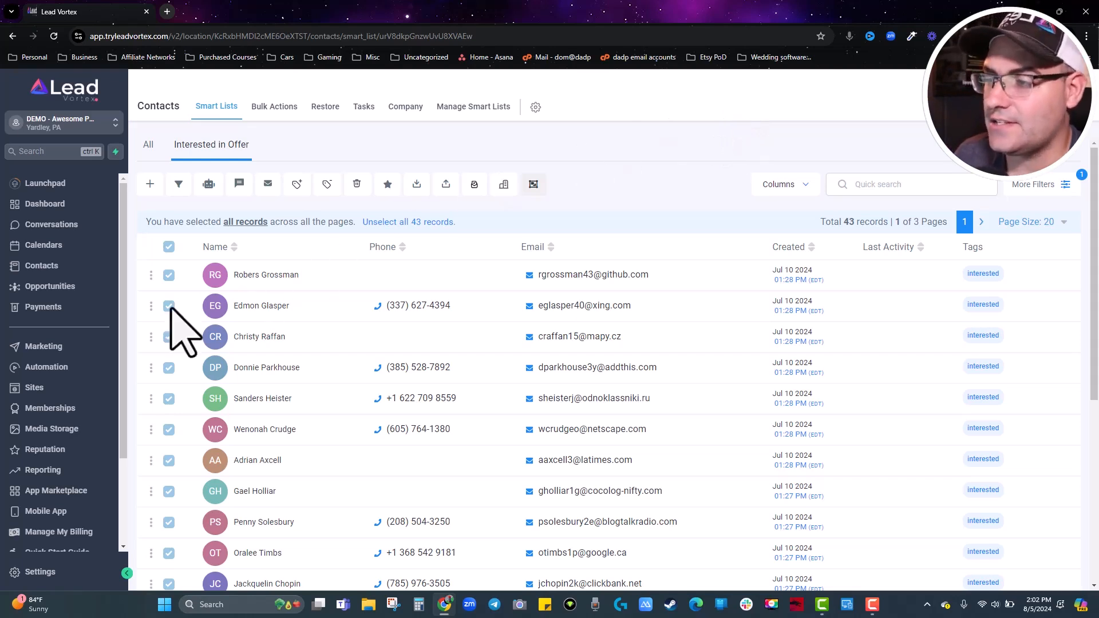
pyautogui.click(38, 350)
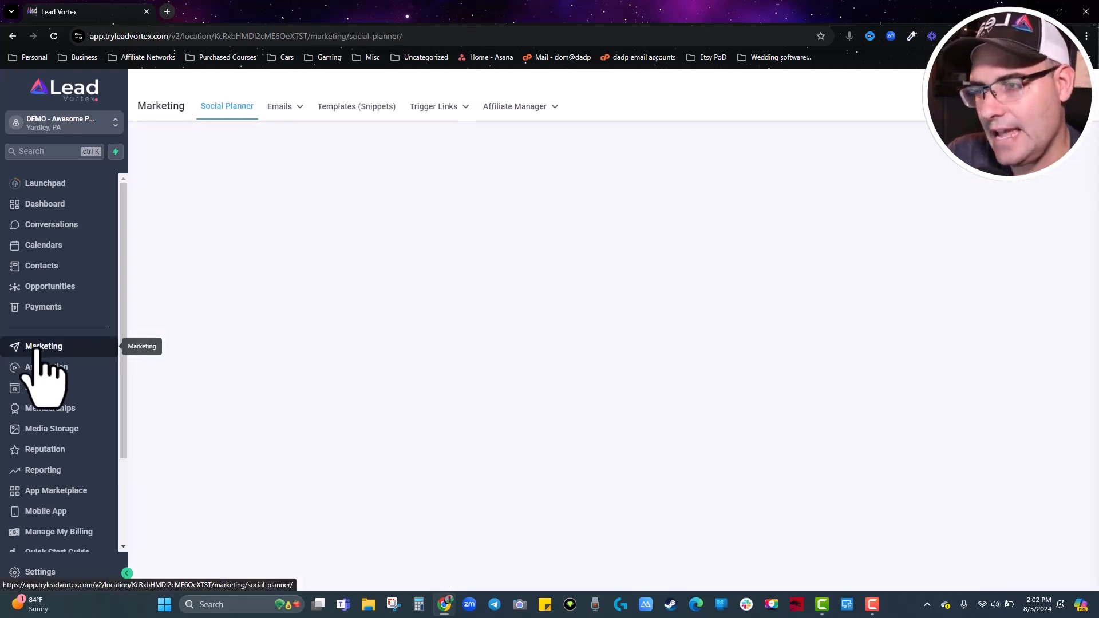
# Go from Emails > Campaigns to Emails > Templates to list the four saved templates.
pyautogui.moveTo(301, 108)
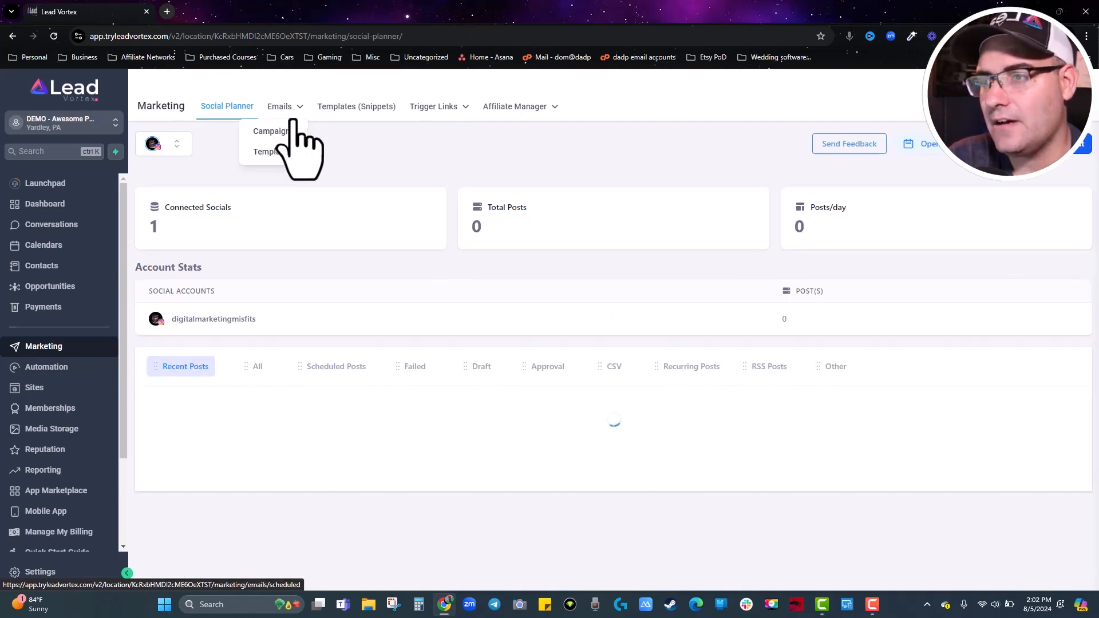
pyautogui.click(289, 133)
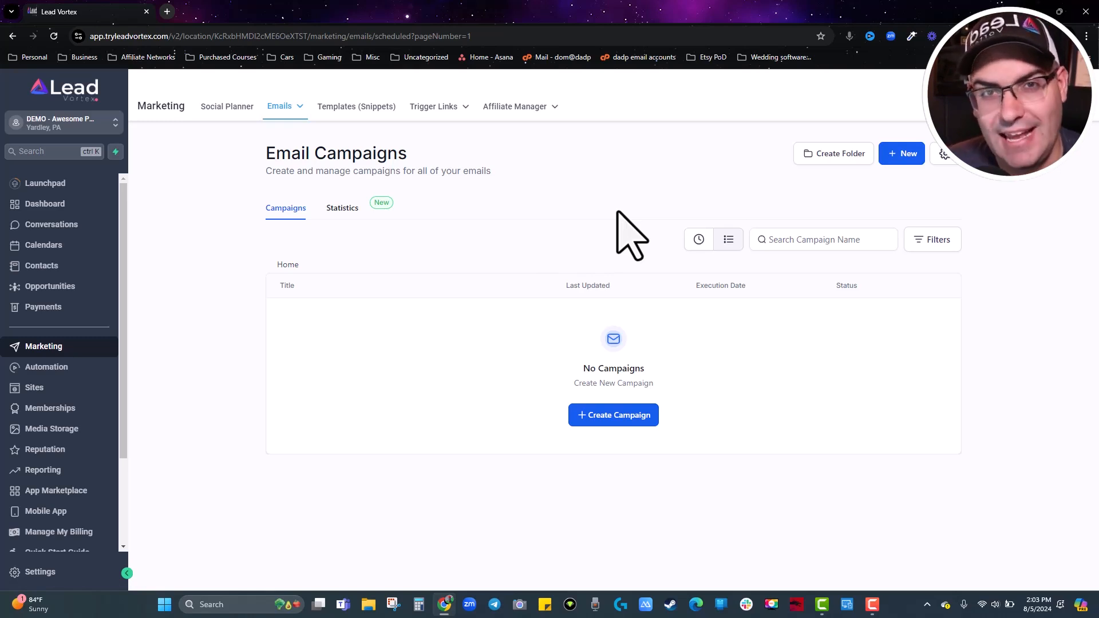
pyautogui.moveTo(278, 108)
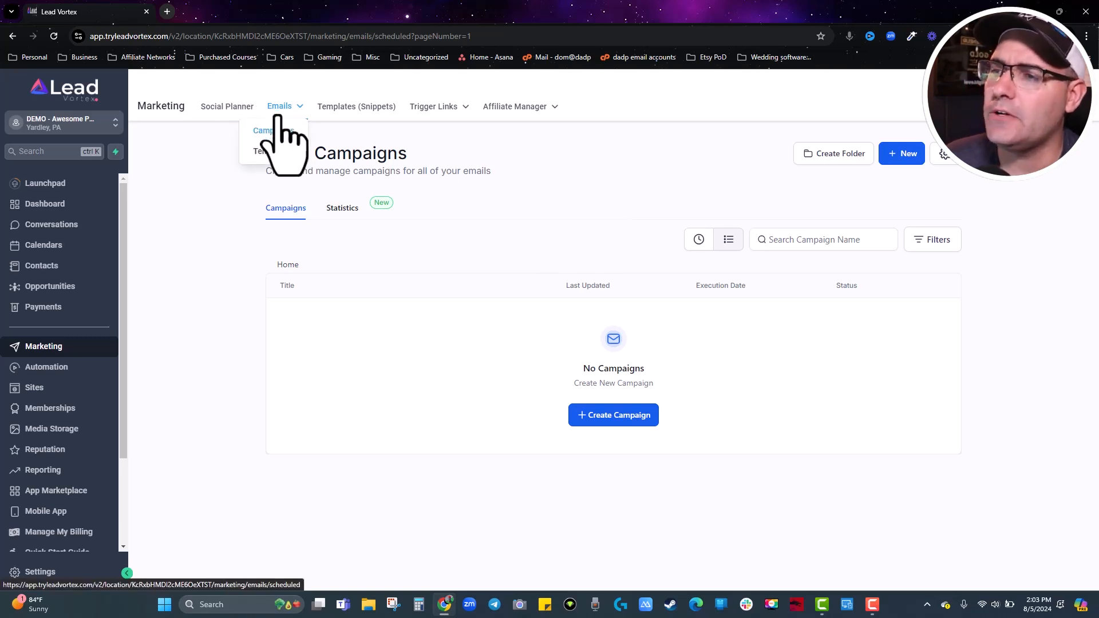
pyautogui.click(269, 152)
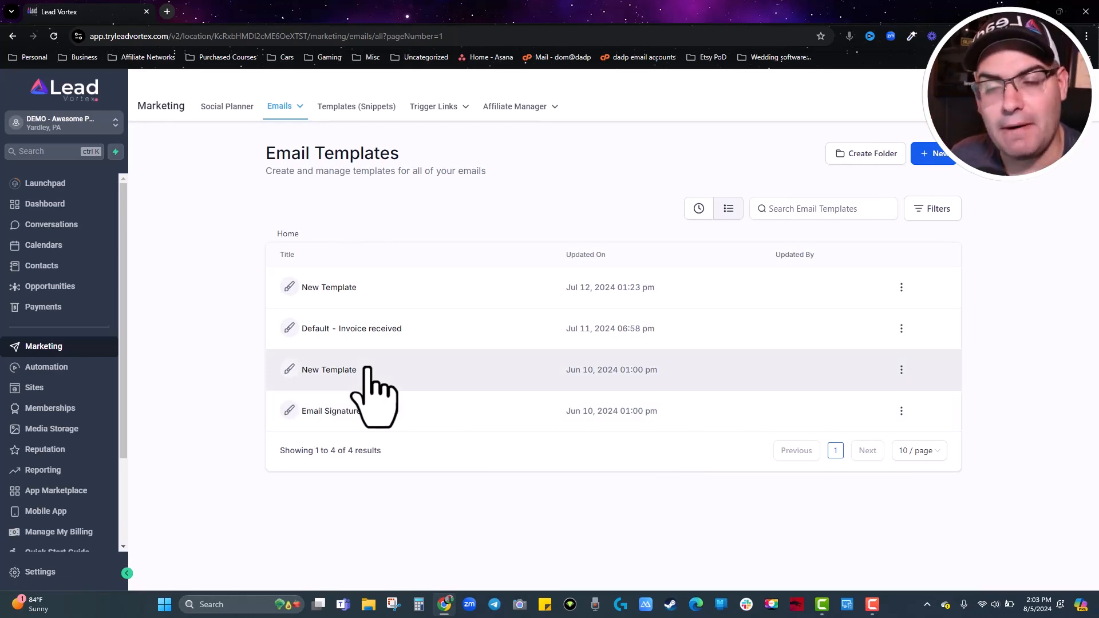
# Add a 1-column row with a Footer below the Email Signature Template heading and save it.
pyautogui.click(368, 411)
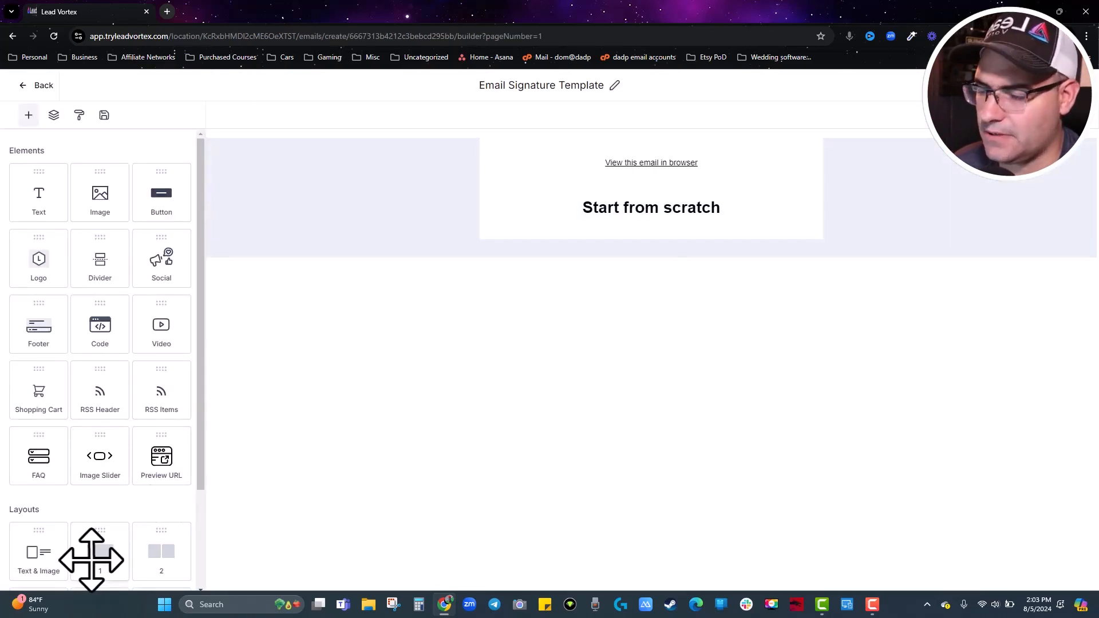
pyautogui.moveTo(91, 560); pyautogui.dragTo(652, 258)
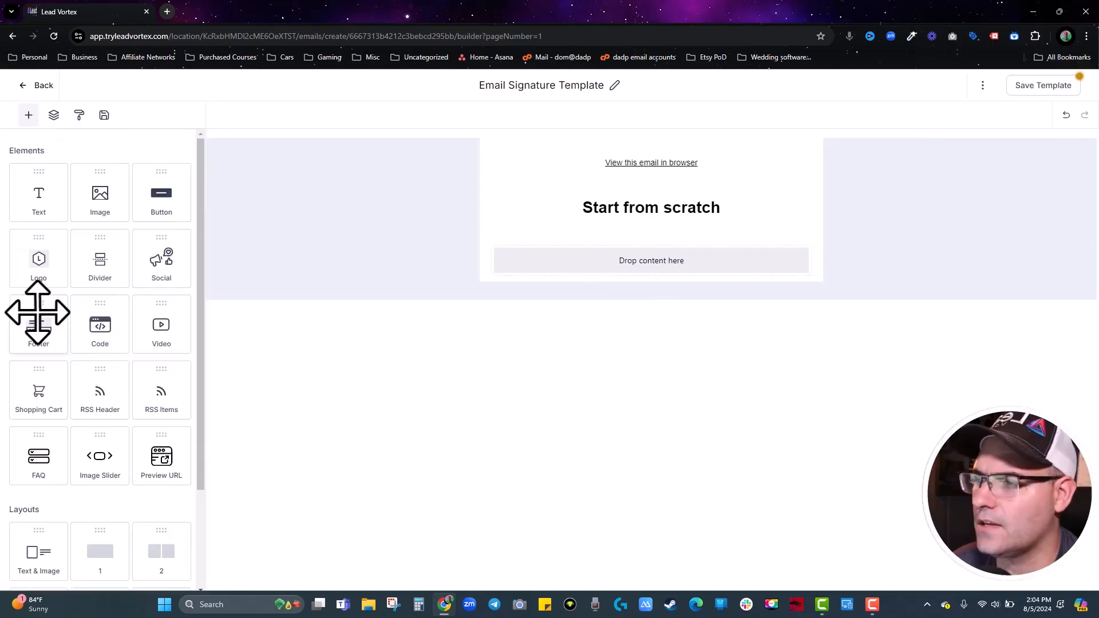
pyautogui.moveTo(37, 312); pyautogui.dragTo(596, 258)
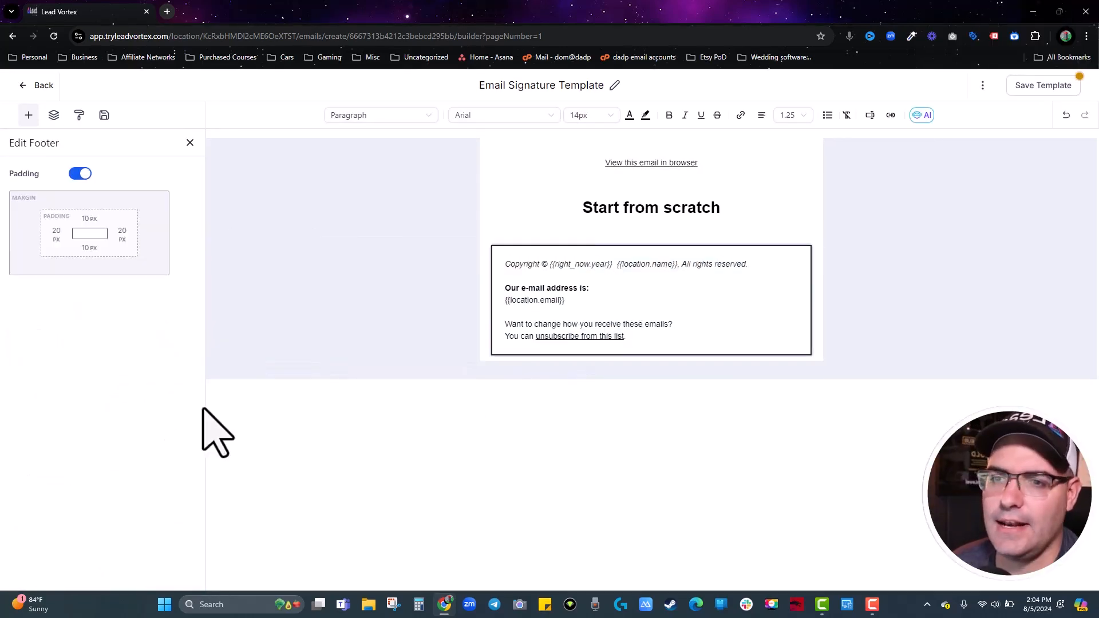
pyautogui.click(1021, 90)
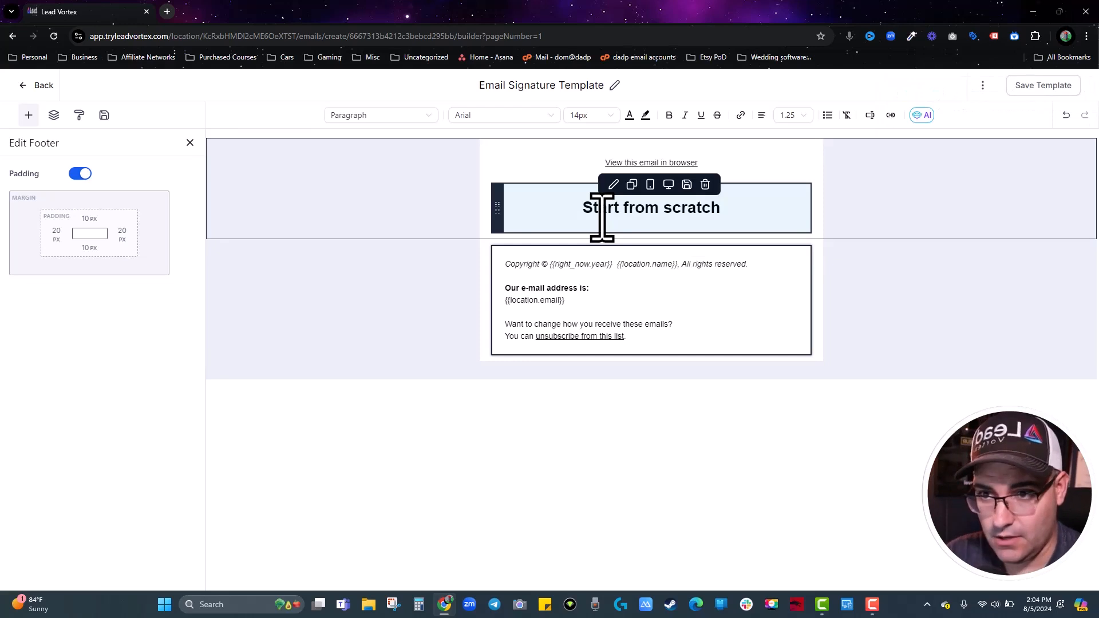
pyautogui.click(190, 143)
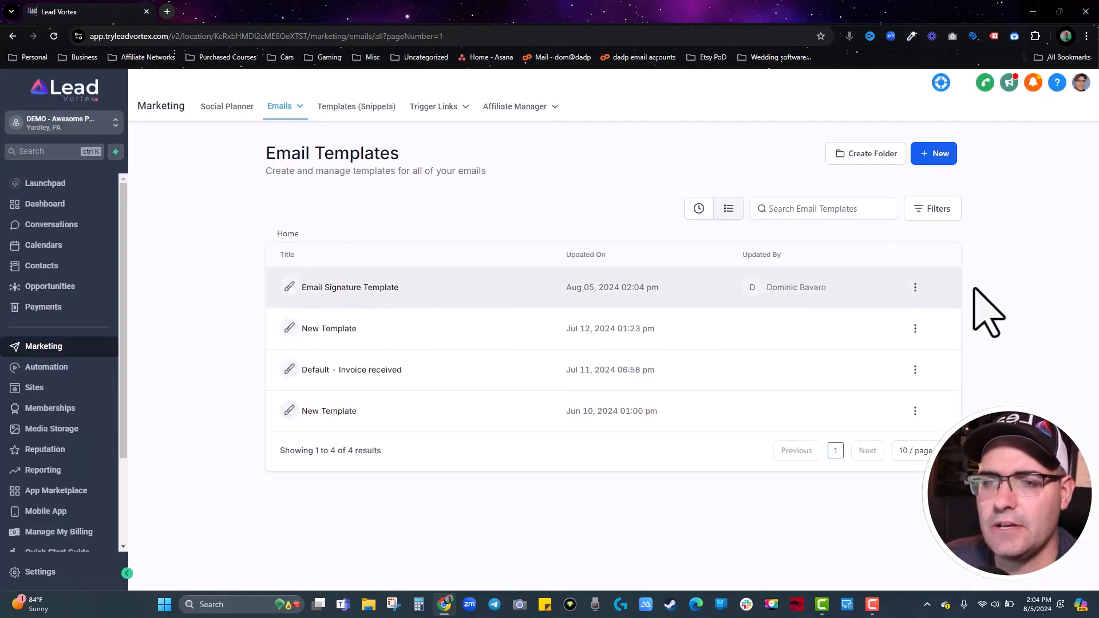
# Create a new email campaign using the Email Signature Template as its starting design.
pyautogui.moveTo(279, 110)
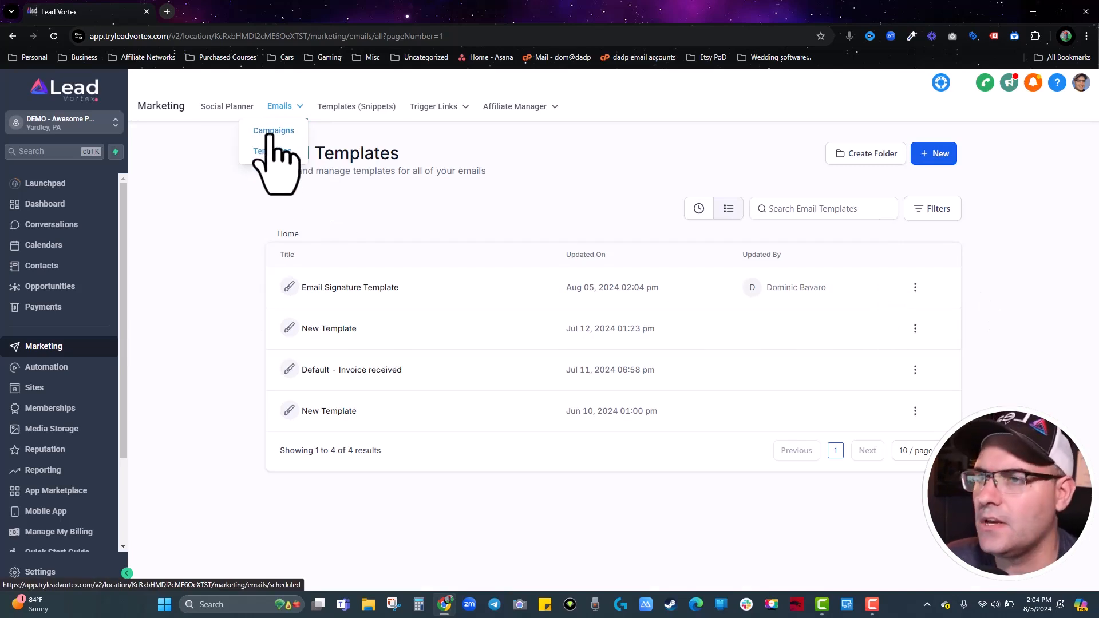
pyautogui.click(272, 132)
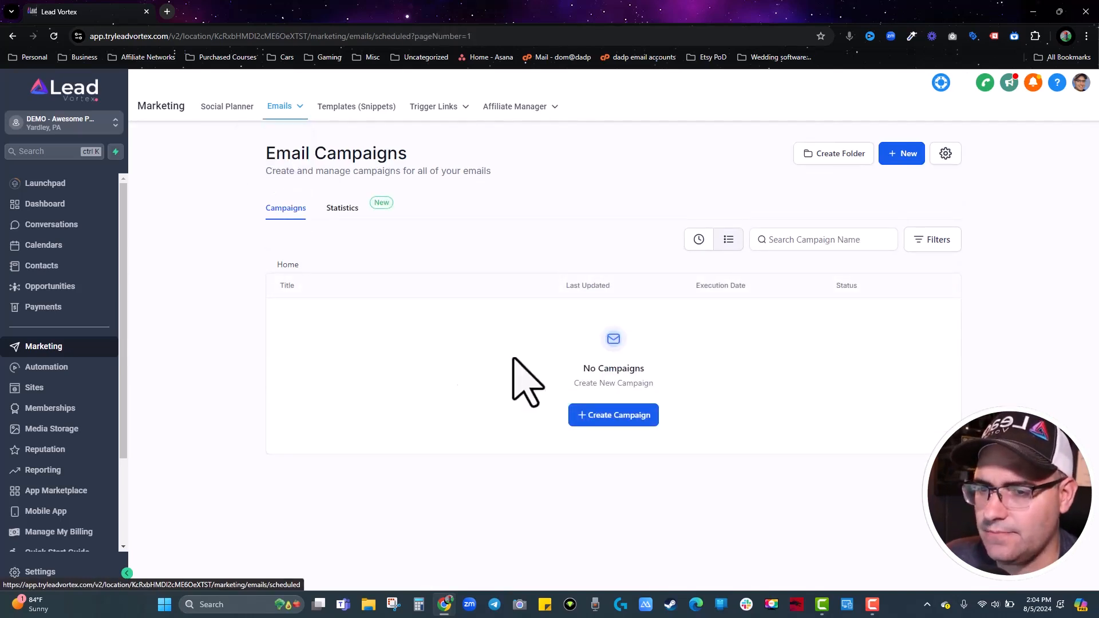
pyautogui.click(632, 416)
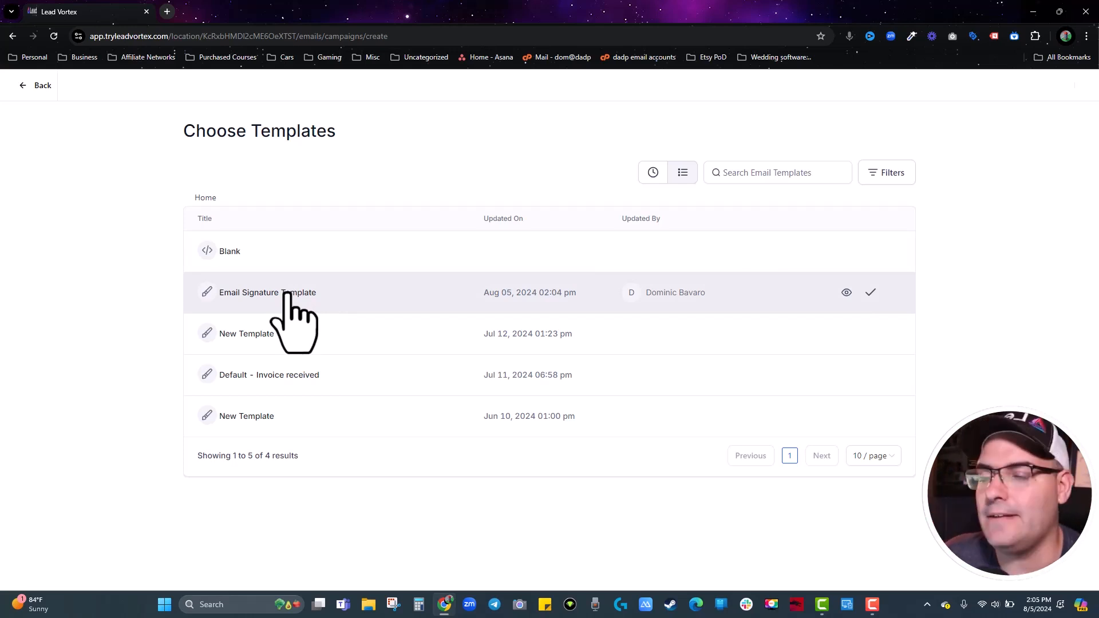
pyautogui.click(871, 292)
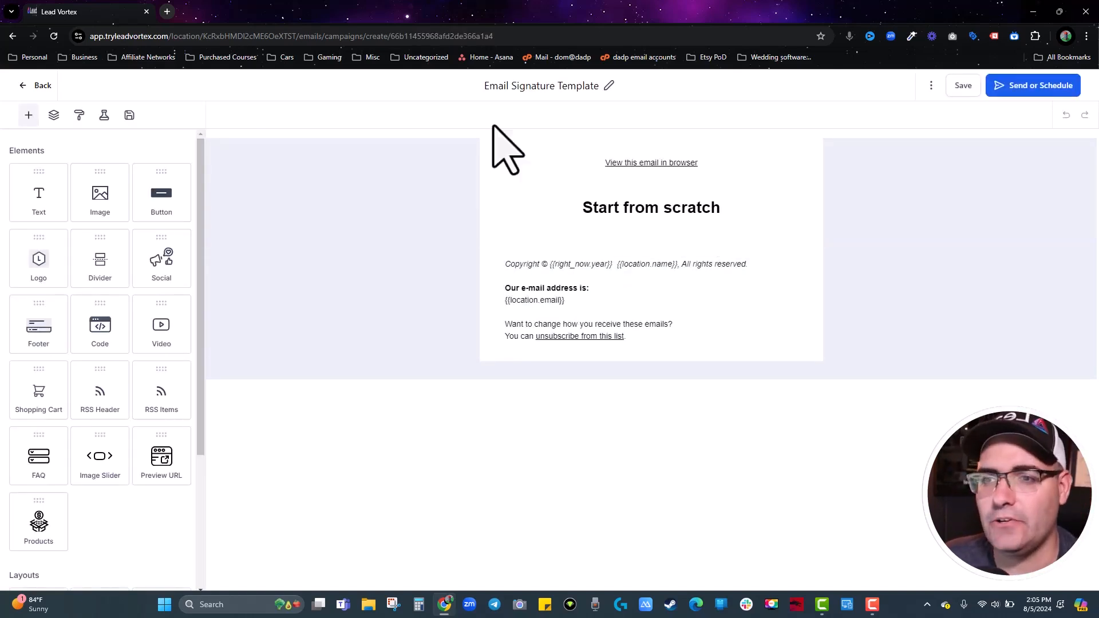
# Replace the heading with 'write your email' in Paragraph style, then save and continue to Send or Schedule.
pyautogui.tripleClick(634, 207)
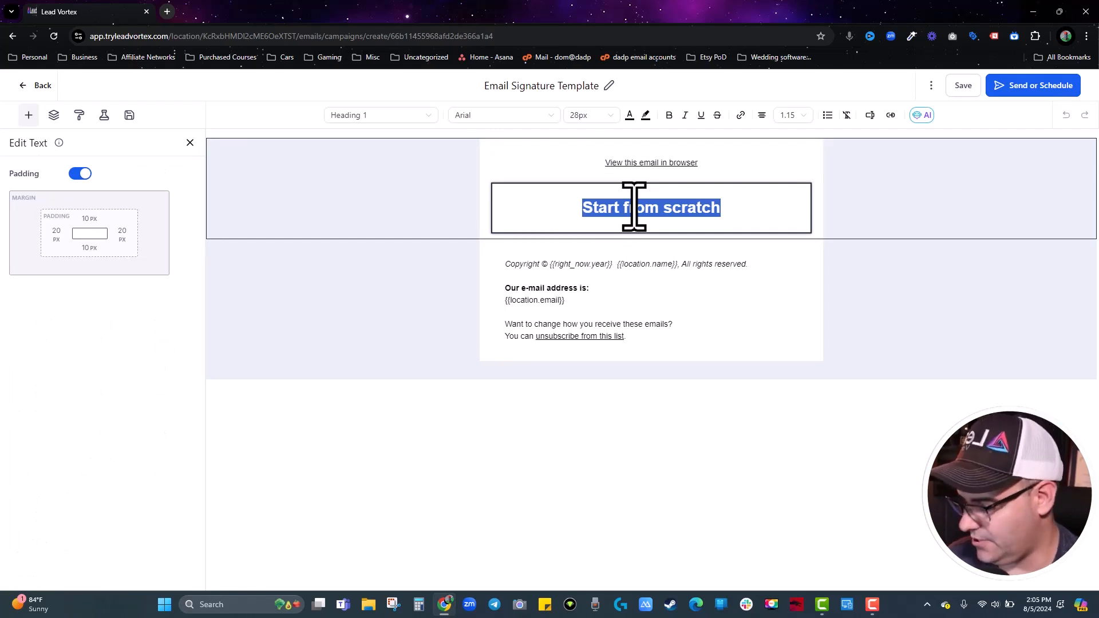
pyautogui.write('write your email')
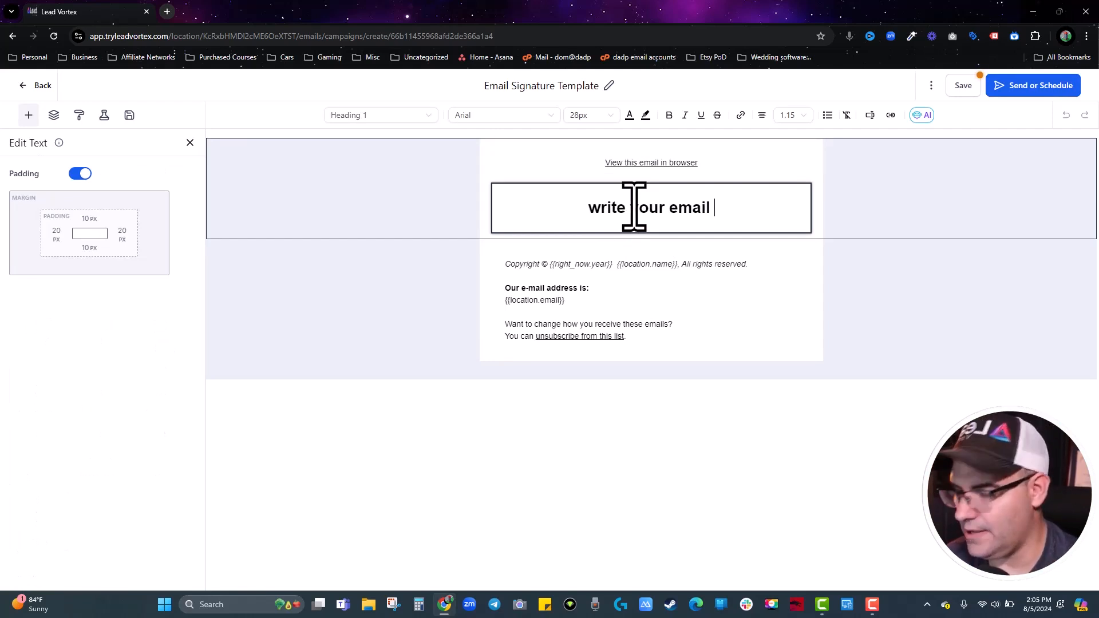
pyautogui.click(383, 116)
pyautogui.click(375, 246)
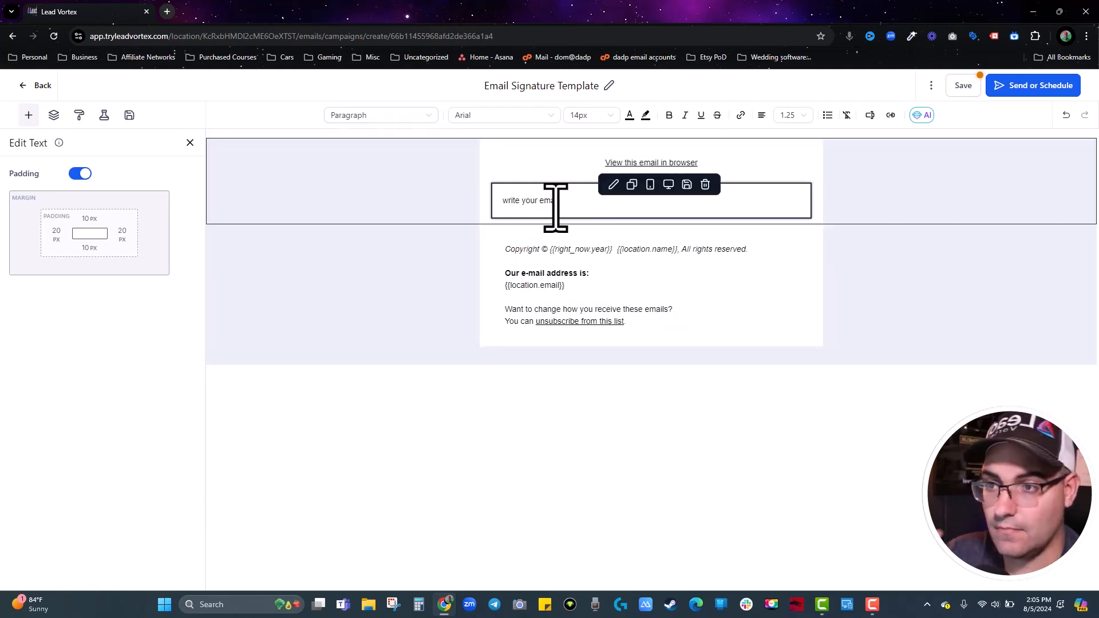
pyautogui.click(380, 116)
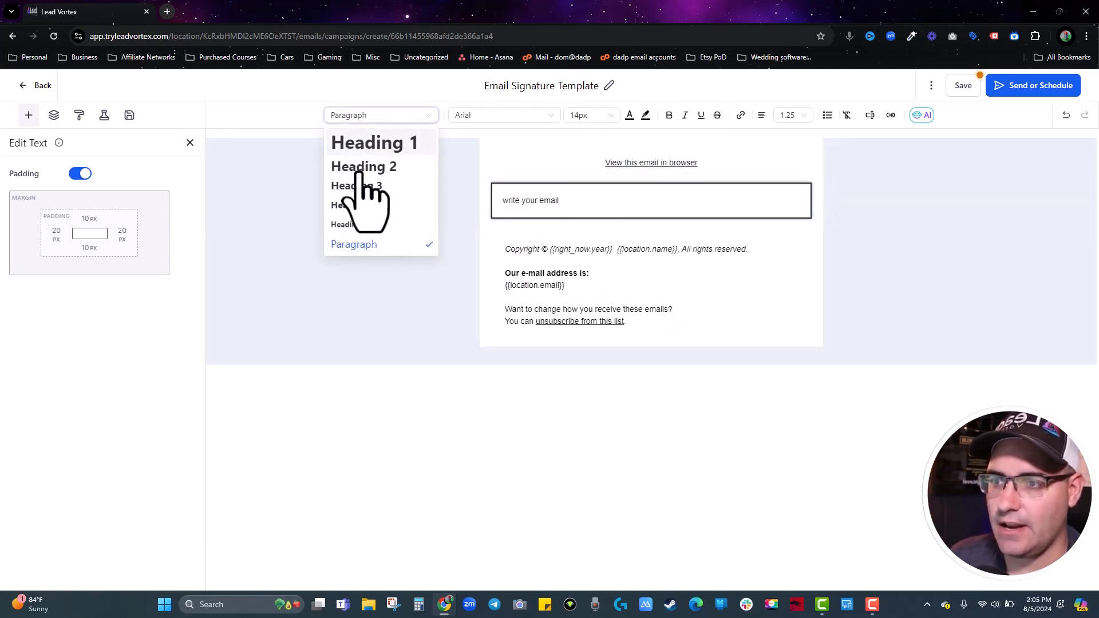
pyautogui.click(369, 142)
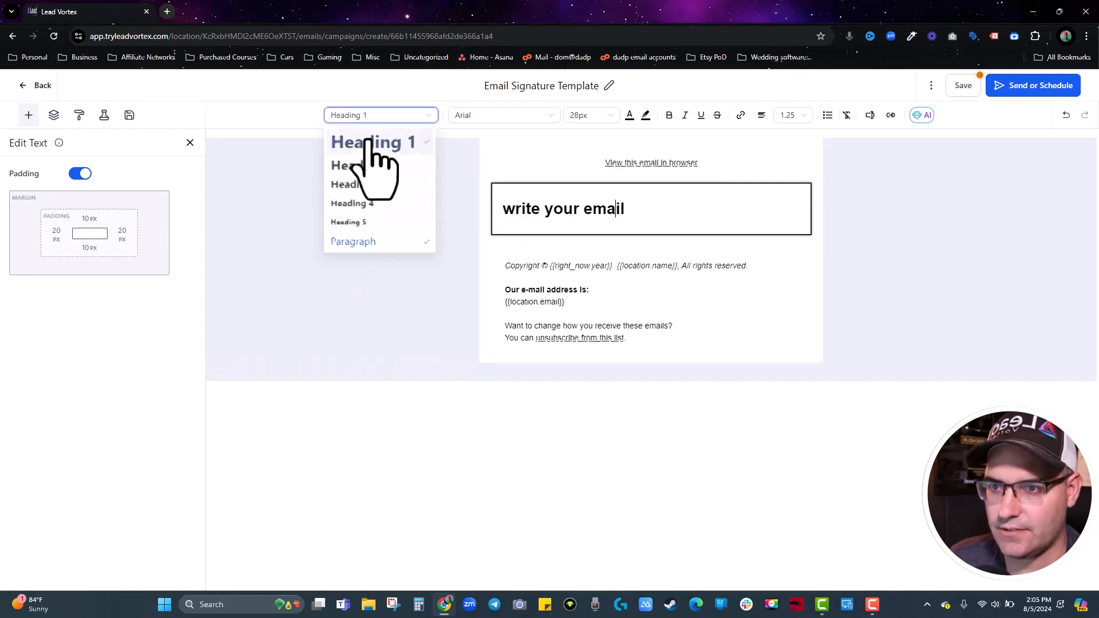
pyautogui.click(375, 116)
pyautogui.click(354, 245)
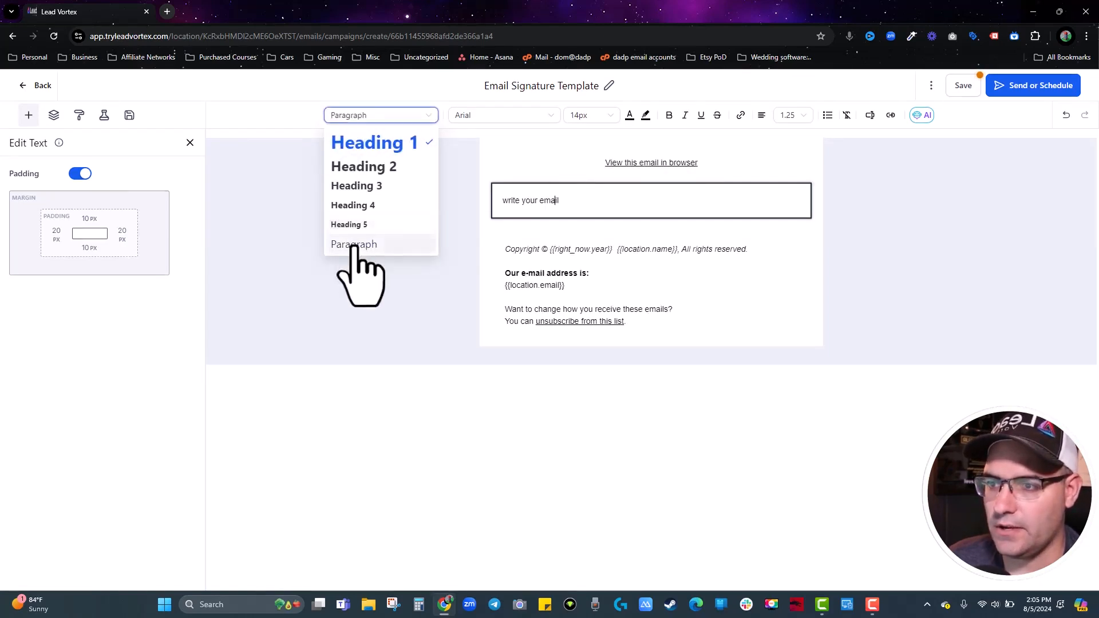
pyautogui.click(584, 209)
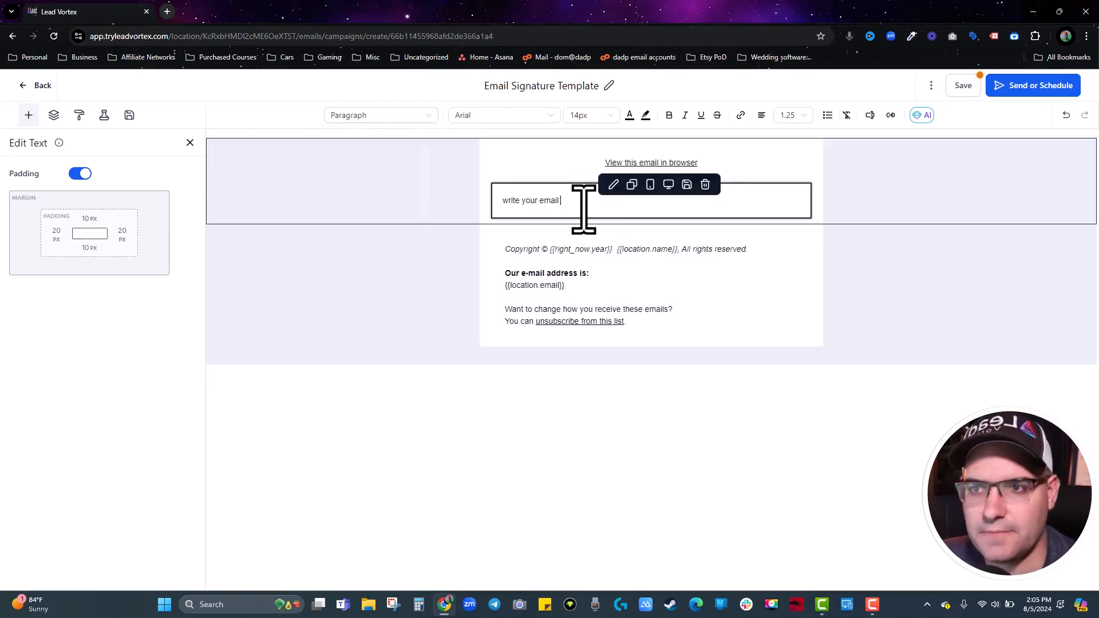
pyautogui.click(1050, 91)
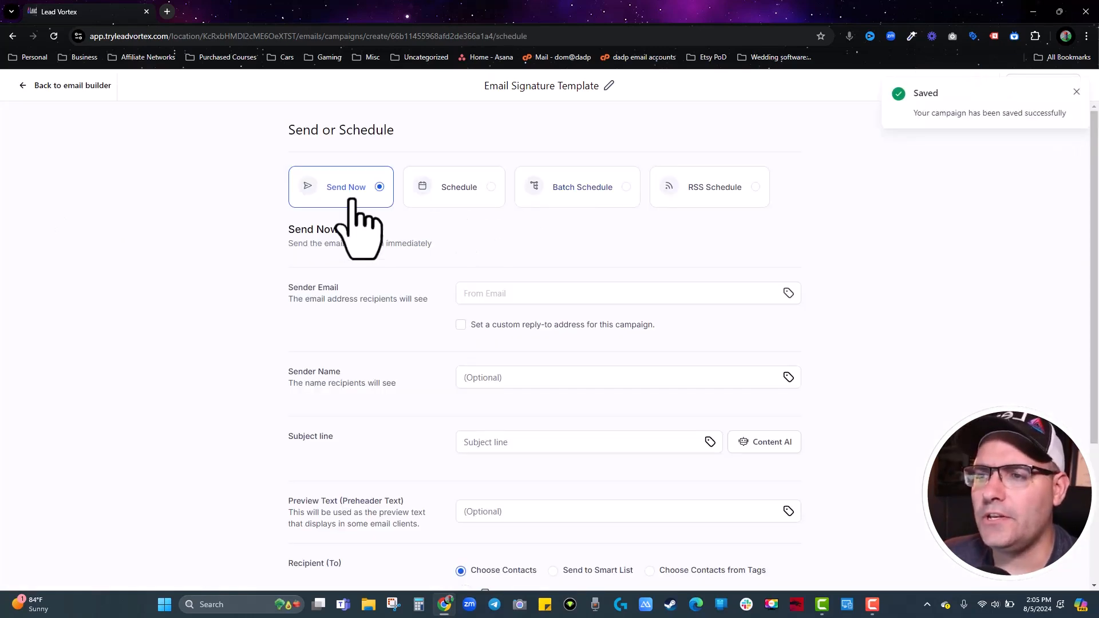
# Schedule the campaign as a single send on August 6.
pyautogui.click(466, 188)
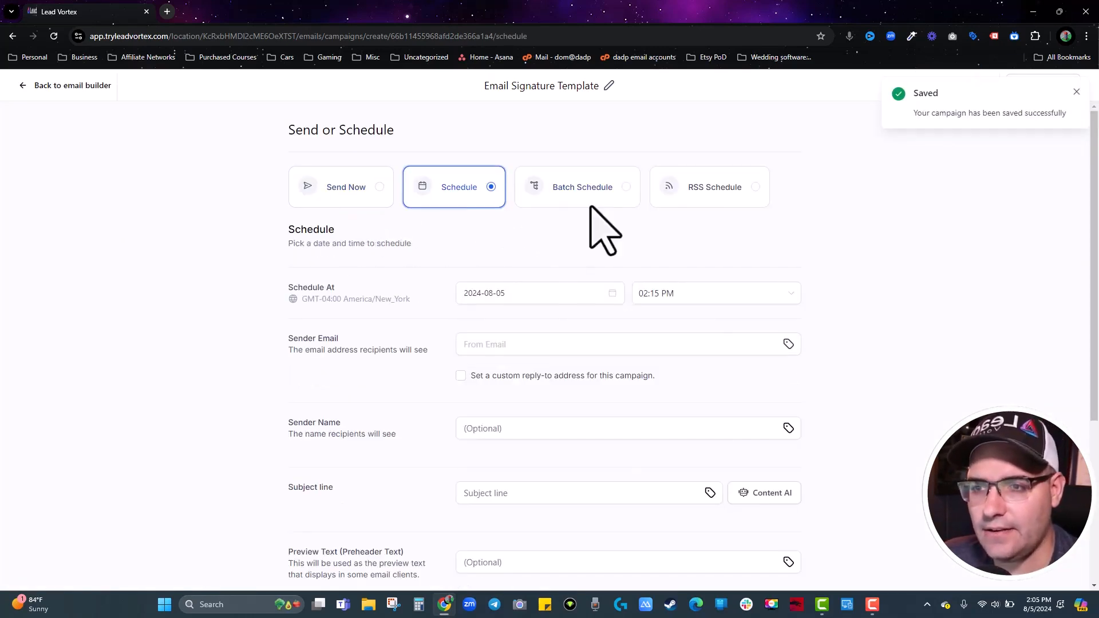
pyautogui.click(580, 191)
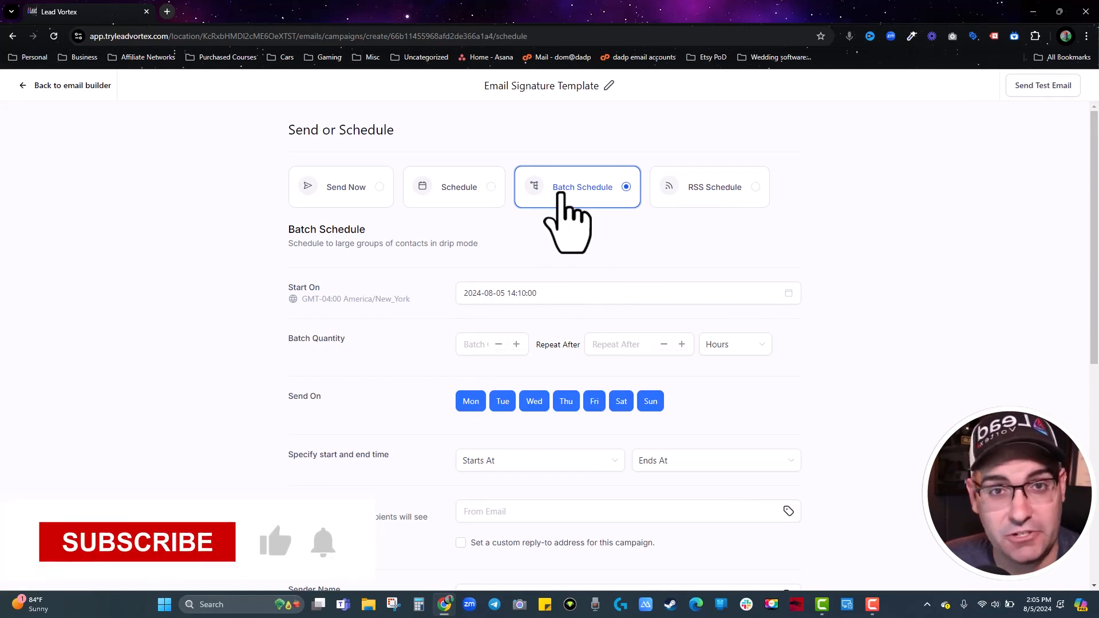
pyautogui.click(486, 196)
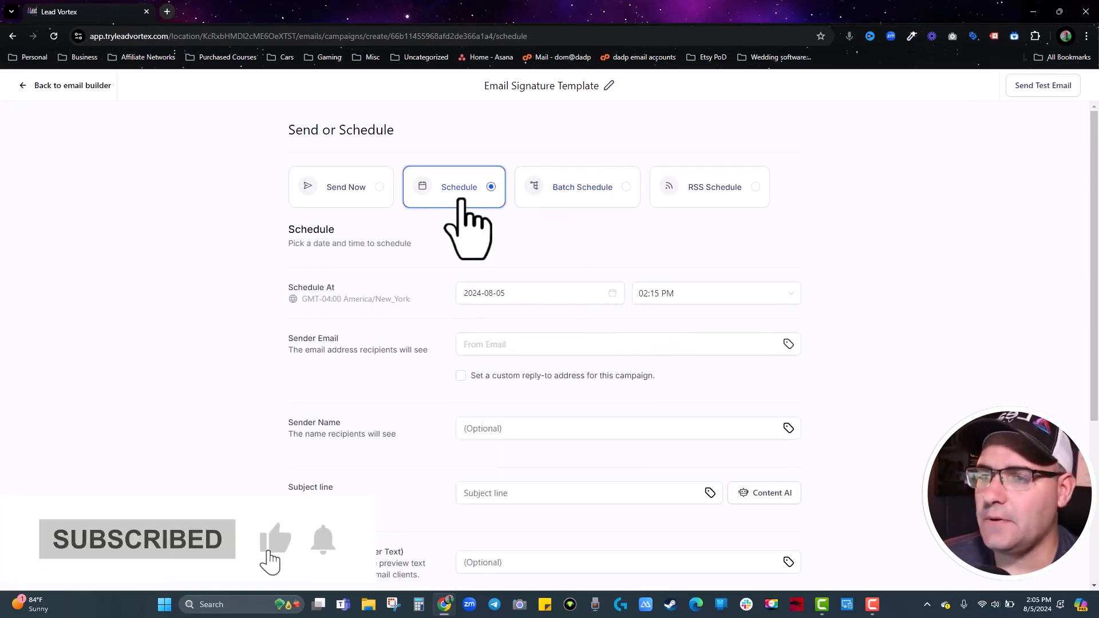
pyautogui.click(497, 292)
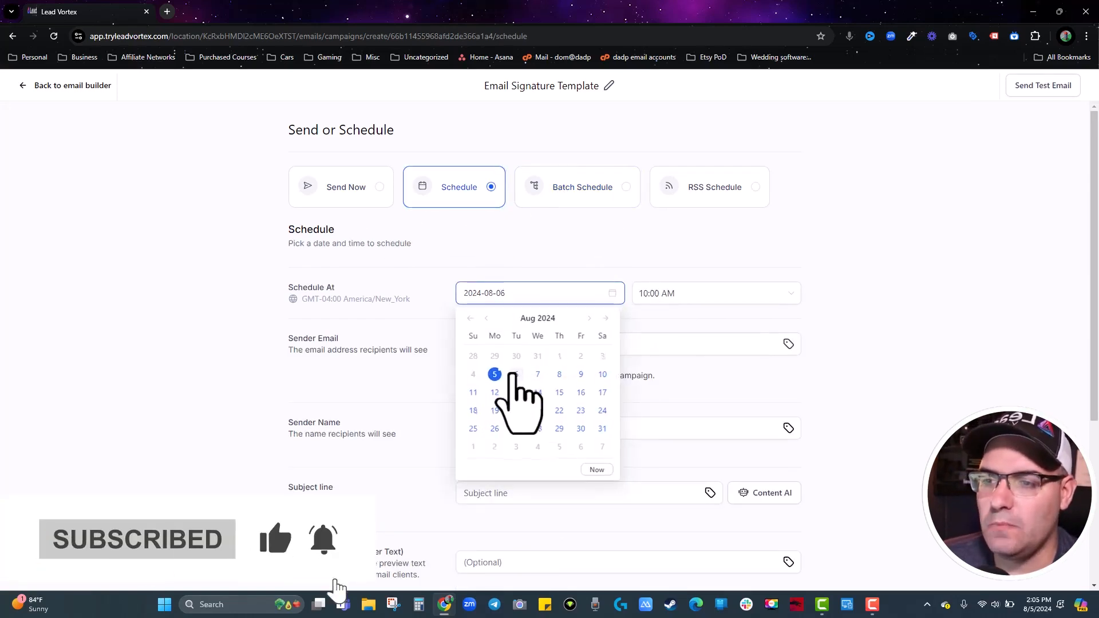
pyautogui.click(517, 375)
# Enter the sender e-mail address, the sender name, and the subject 'subject line'.
pyautogui.click(585, 353)
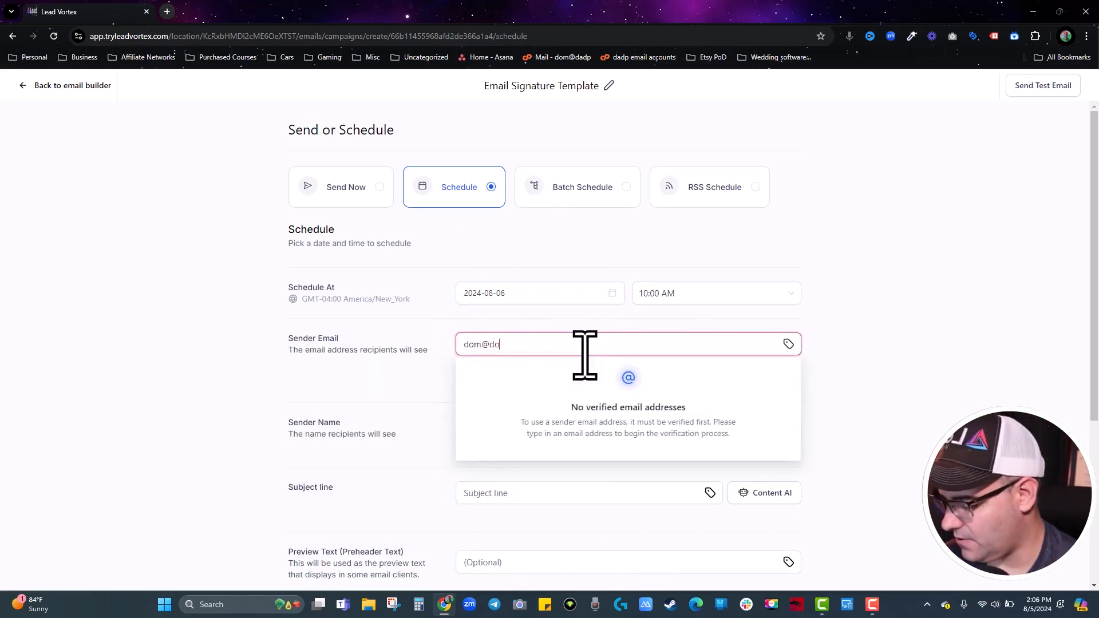
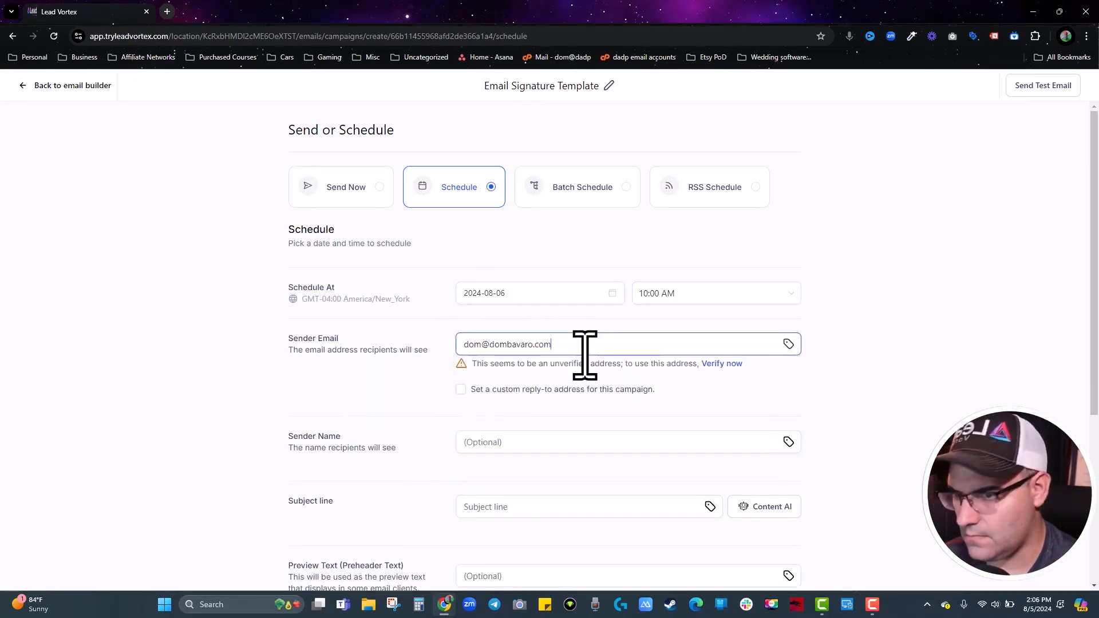
pyautogui.scroll(-1, 584, 355)
pyautogui.click(686, 324)
pyautogui.click(482, 386)
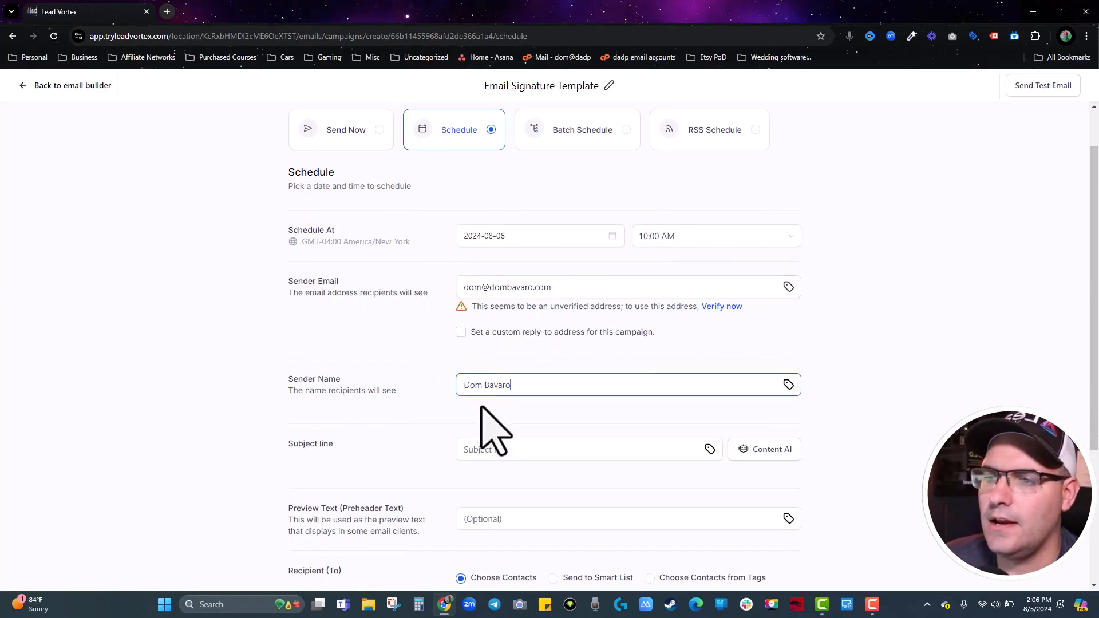
pyautogui.click(502, 452)
pyautogui.write('subje')
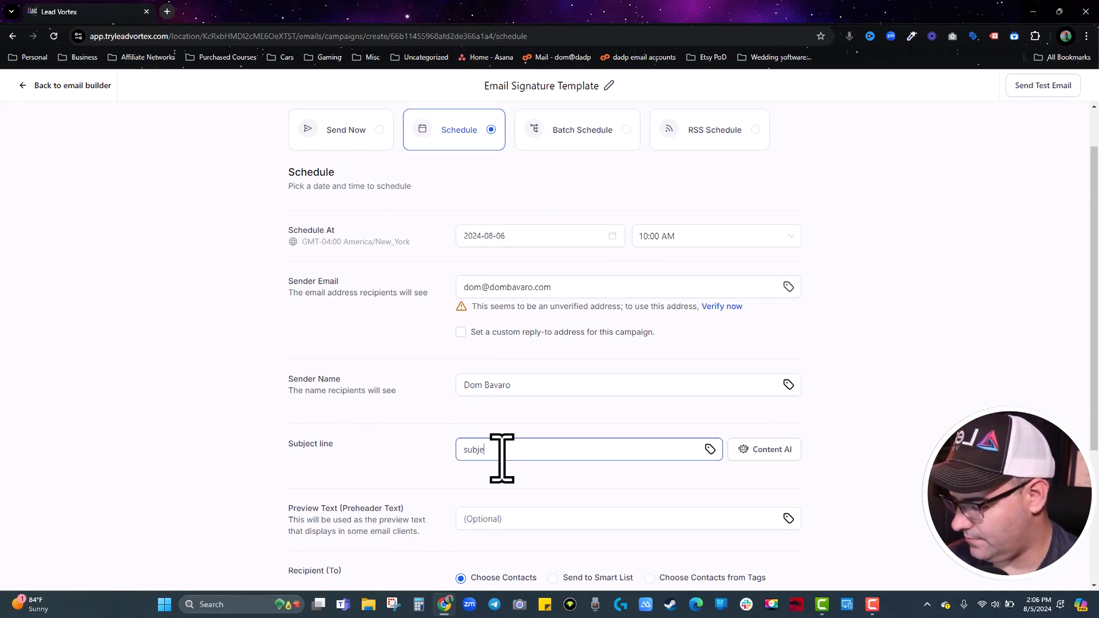
pyautogui.write('ct line')
# Send to the Interested in Offer smart list, including contacts added before the send time.
pyautogui.scroll(-3, 504, 458)
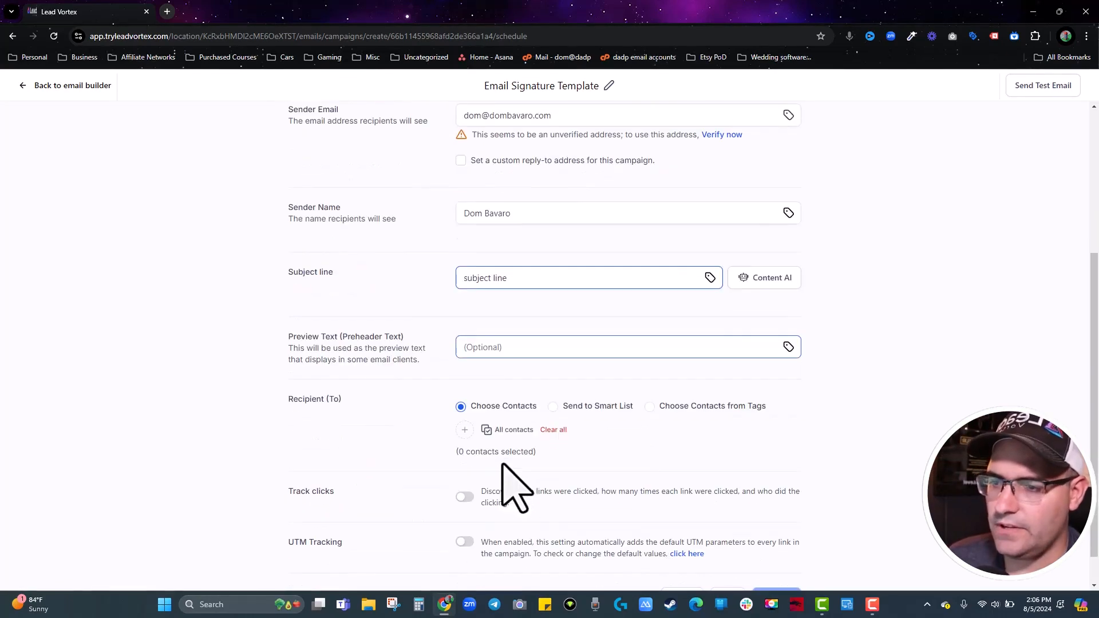
pyautogui.scroll(-1, 498, 447)
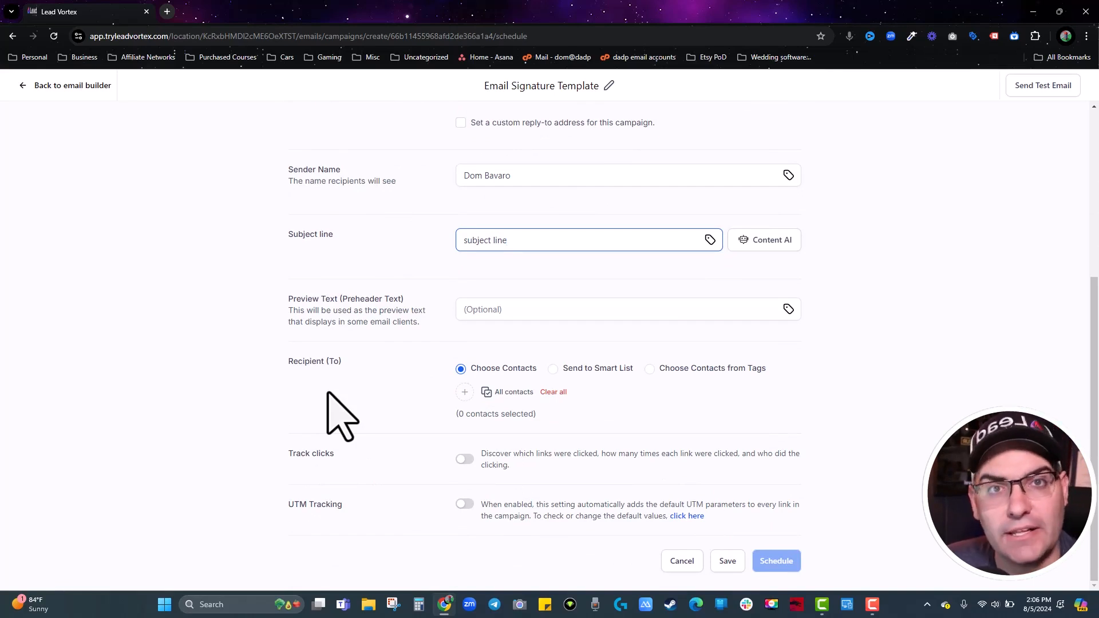
pyautogui.click(552, 369)
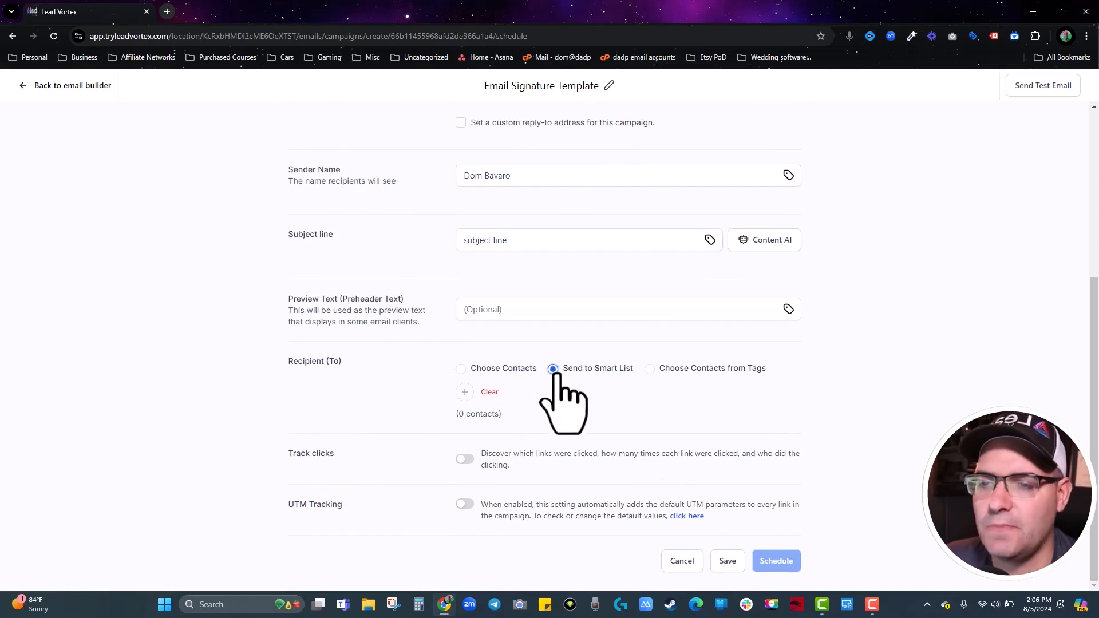
pyautogui.click(465, 394)
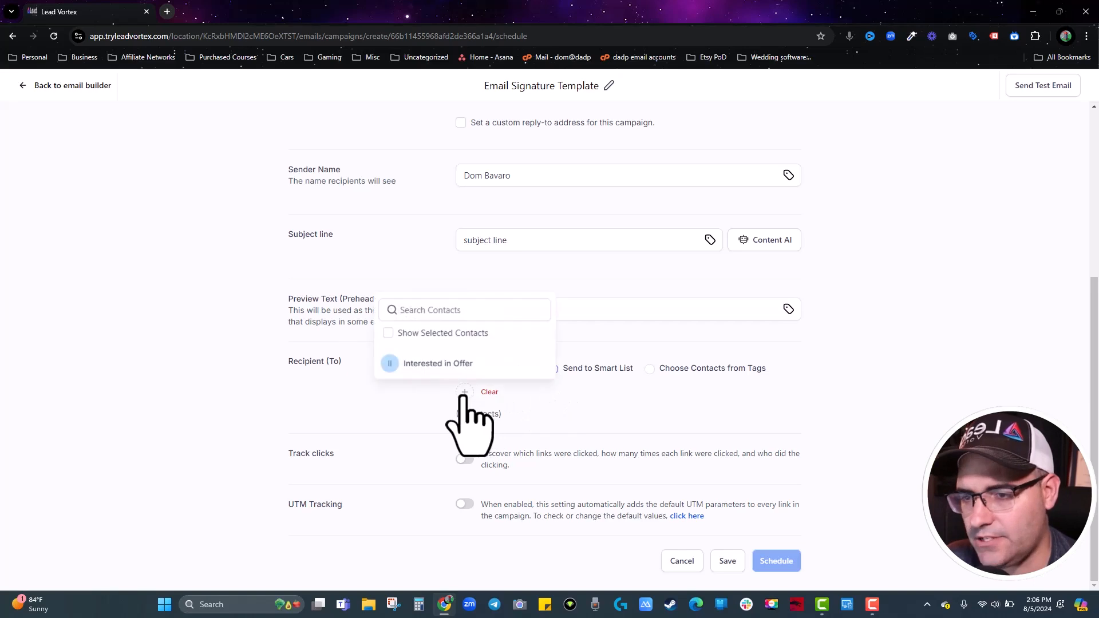
pyautogui.click(430, 366)
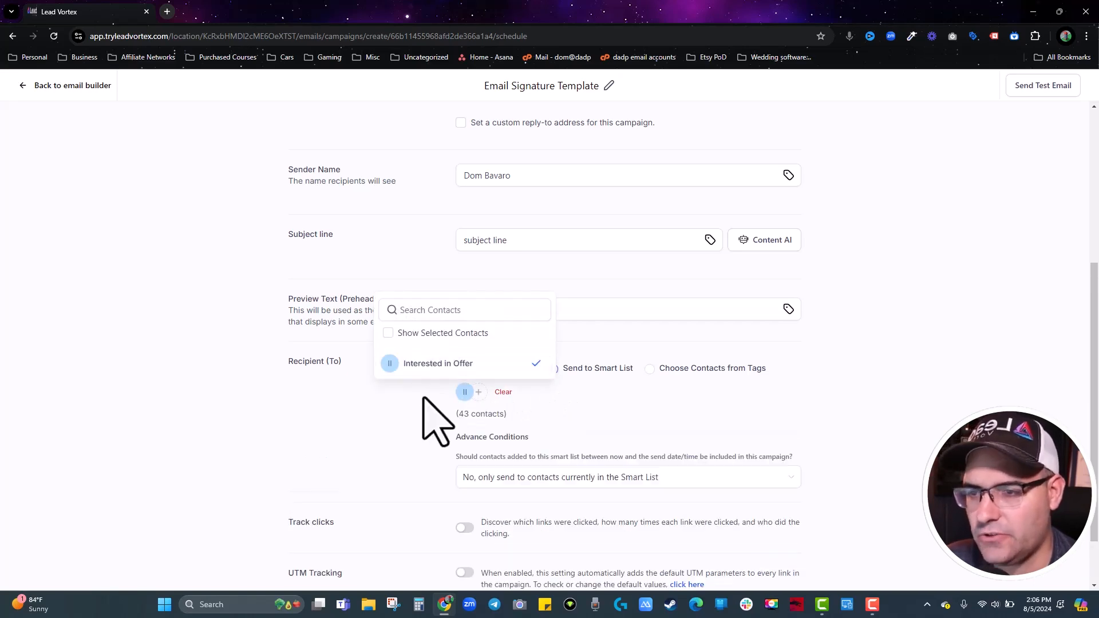
pyautogui.click(545, 477)
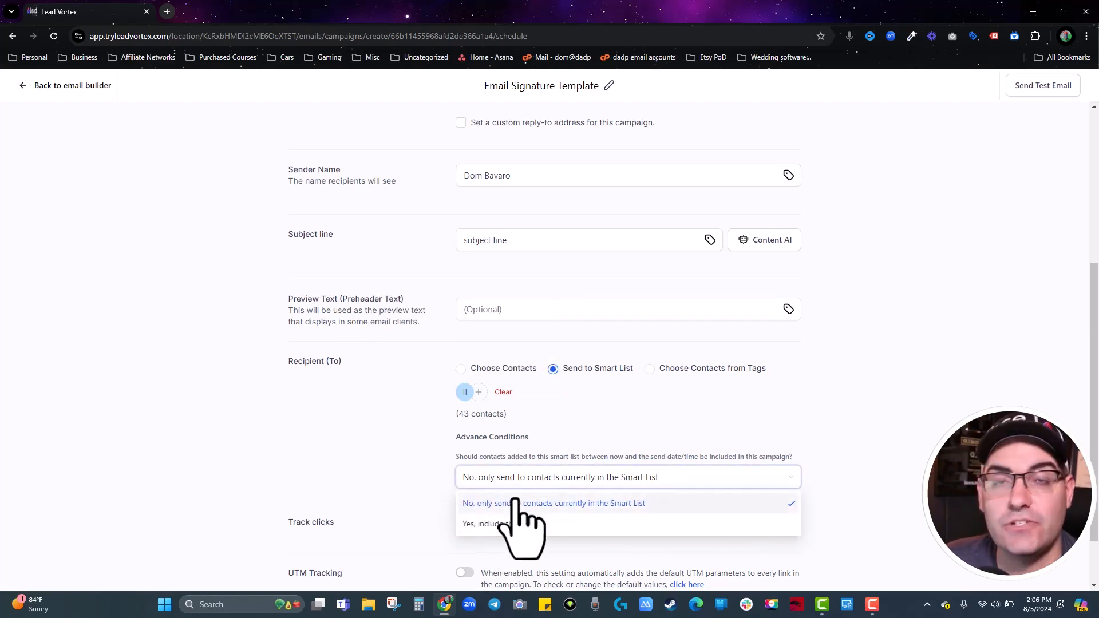
pyautogui.click(517, 524)
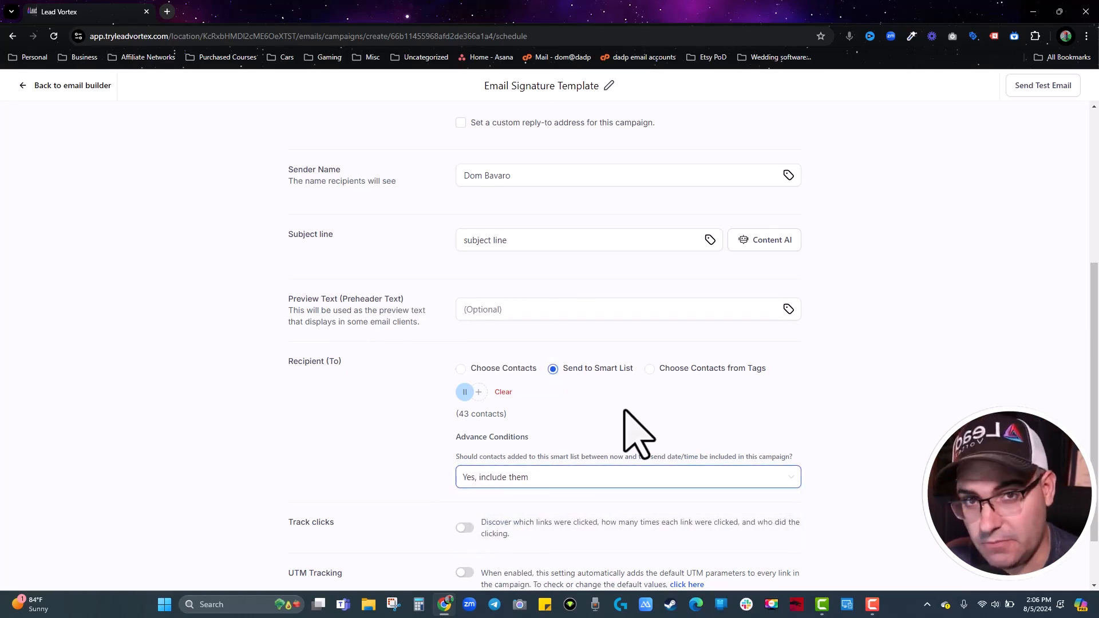
# Turn on click tracking and UTM tracking.
pyautogui.scroll(-1, 625, 415)
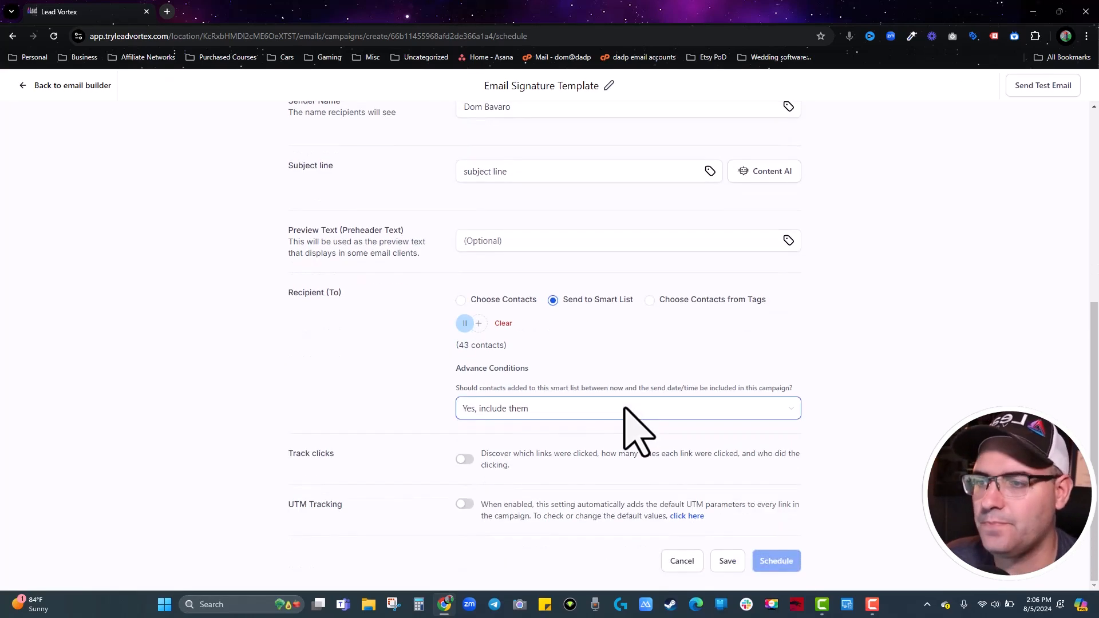
pyautogui.click(465, 459)
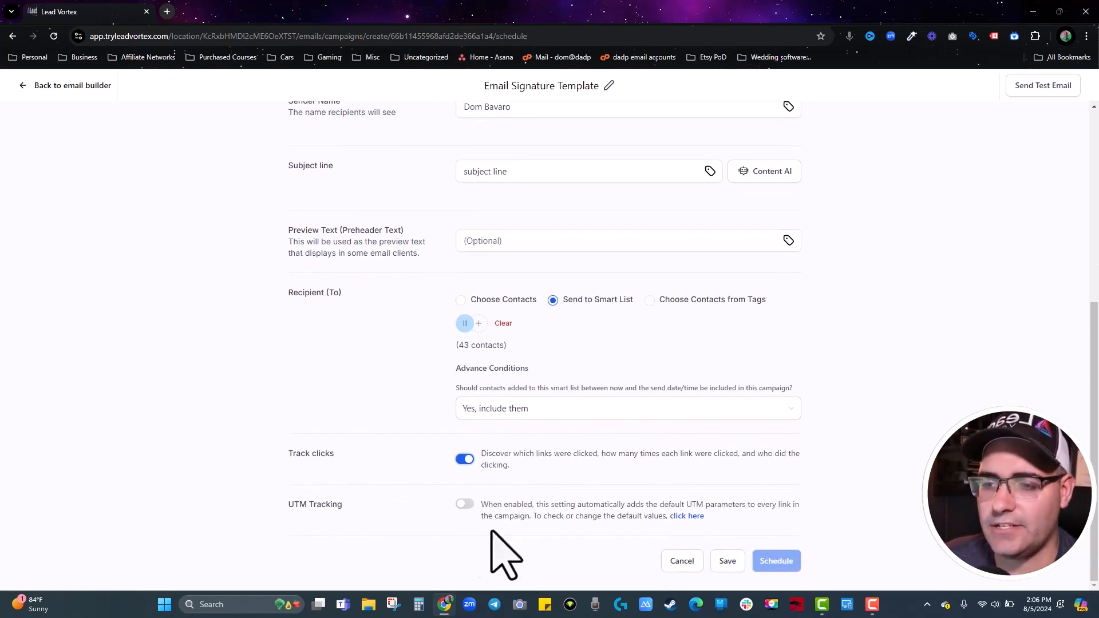
pyautogui.click(465, 505)
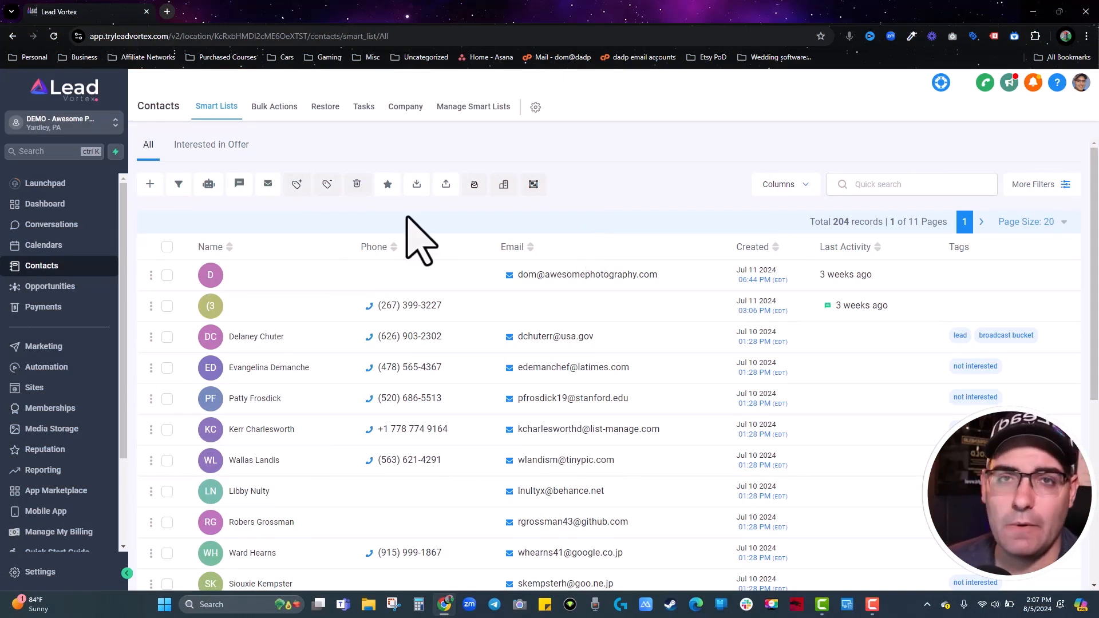
# Select all 43 contacts in the Interested in Offer smart list and try the SMS action.
pyautogui.click(190, 150)
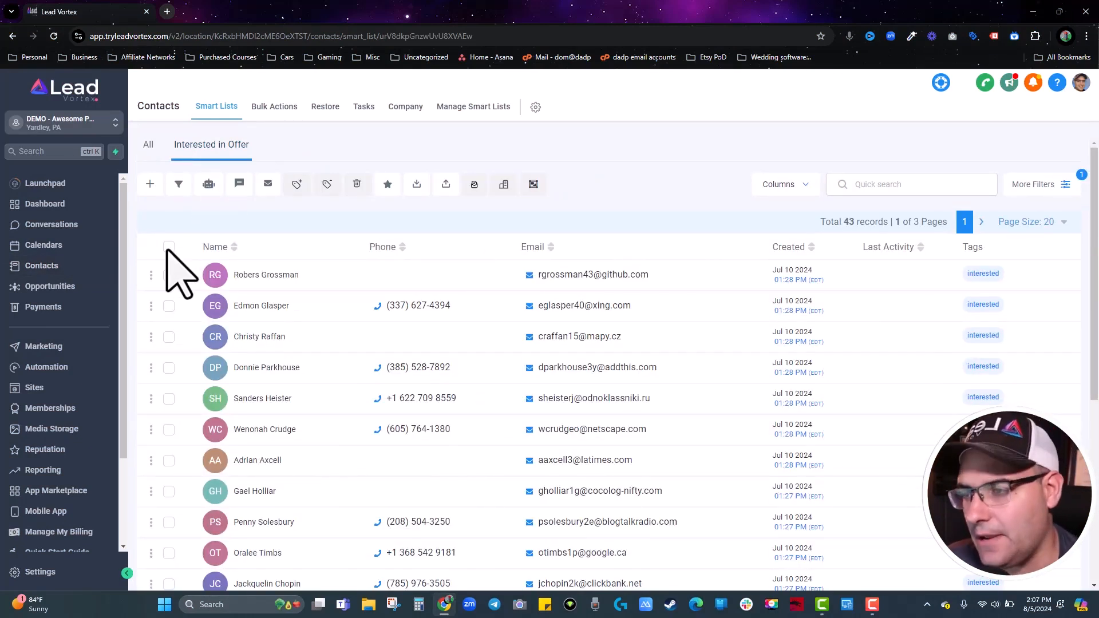
pyautogui.click(168, 246)
pyautogui.click(309, 222)
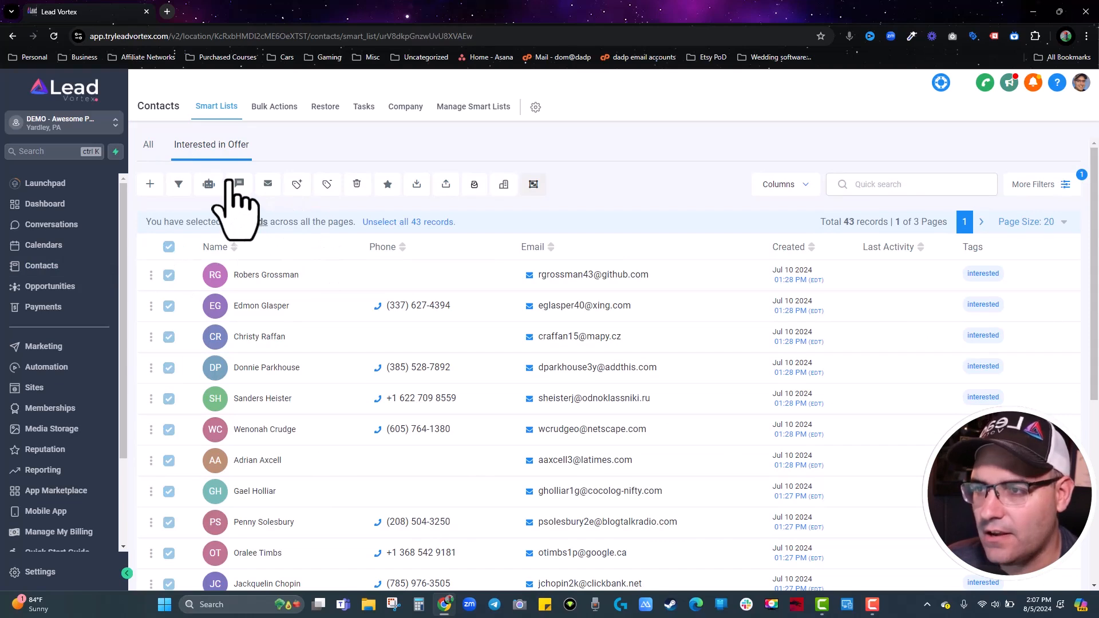
pyautogui.click(240, 184)
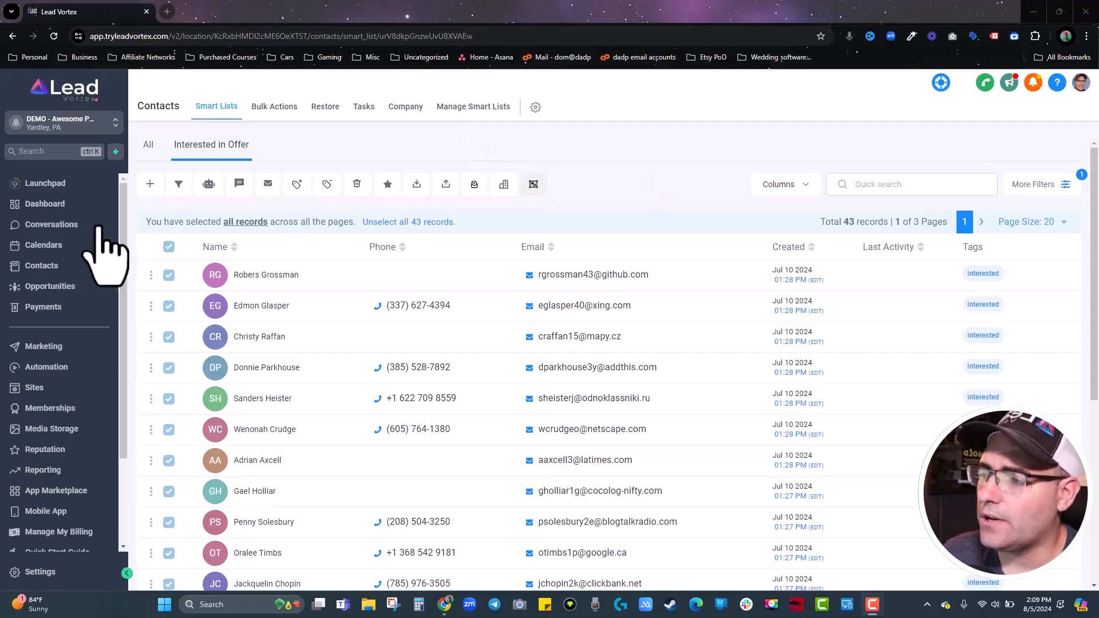
pyautogui.click(46, 245)
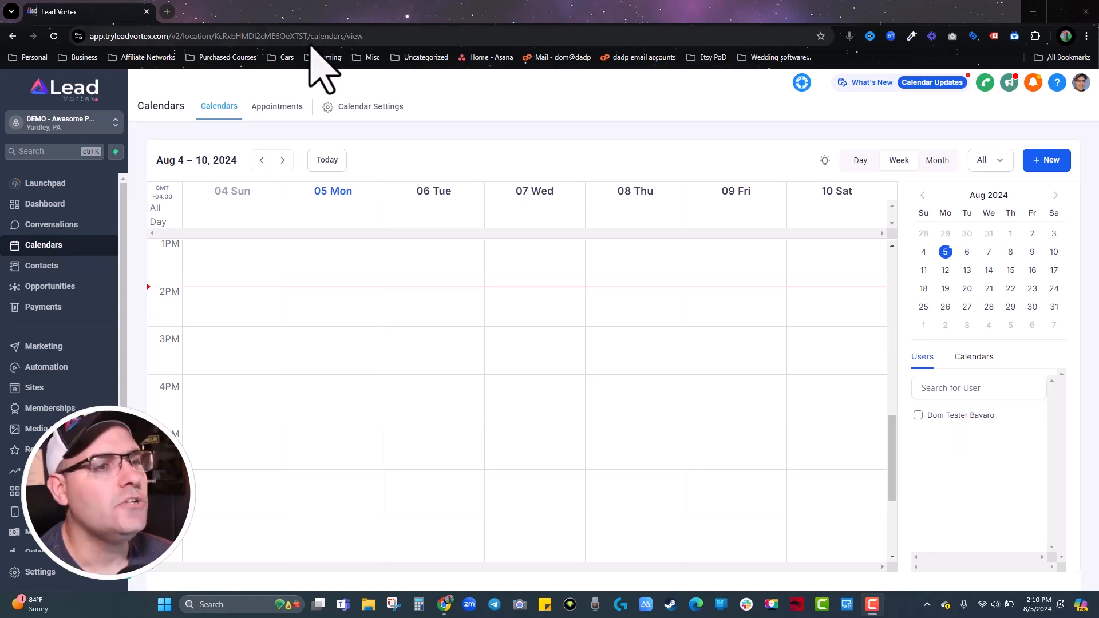
# In Calendar Settings, start a new calendar to show the scheduling type options.
pyautogui.click(352, 108)
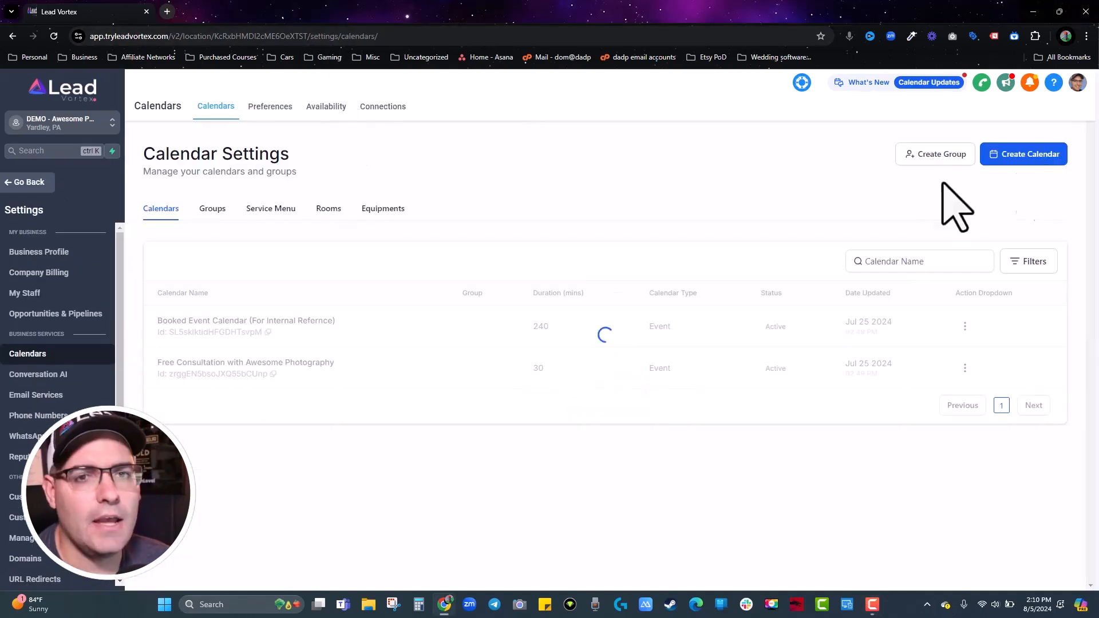
pyautogui.click(1029, 159)
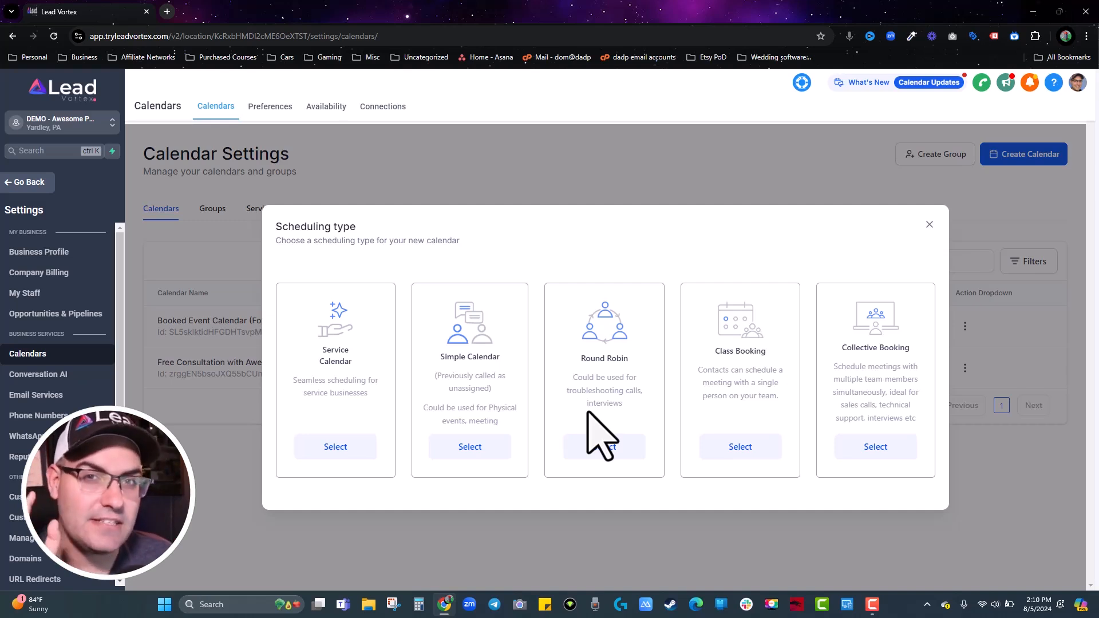
# Choose Round Robin, name the calendar 'test calendar' and assign the team member.
pyautogui.click(597, 450)
pyautogui.click(463, 190)
pyautogui.write('test calendar')
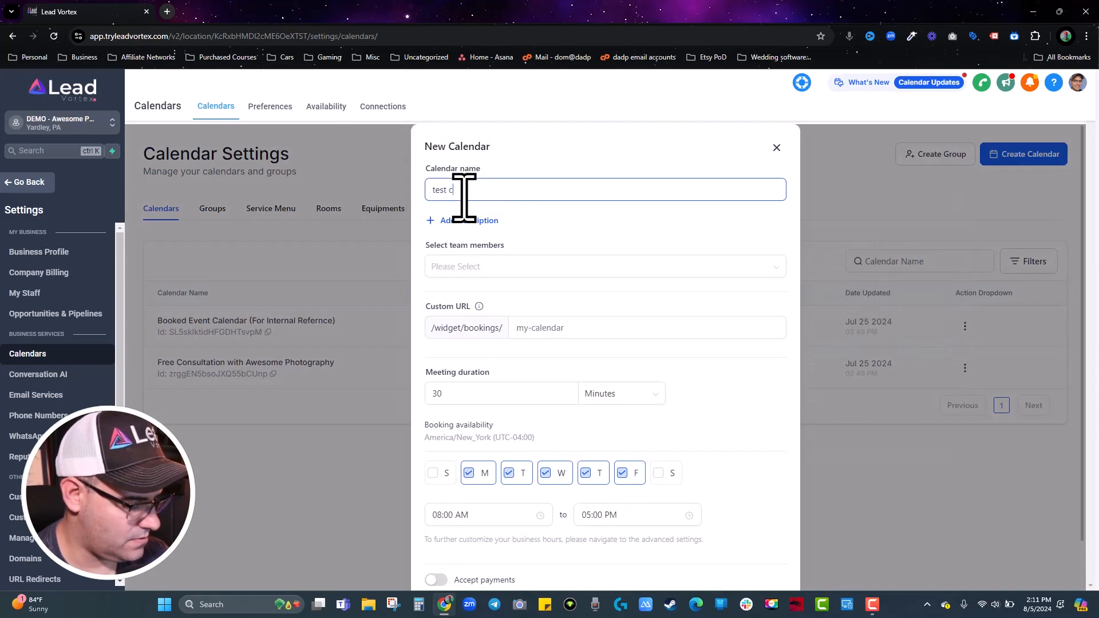
pyautogui.click(491, 266)
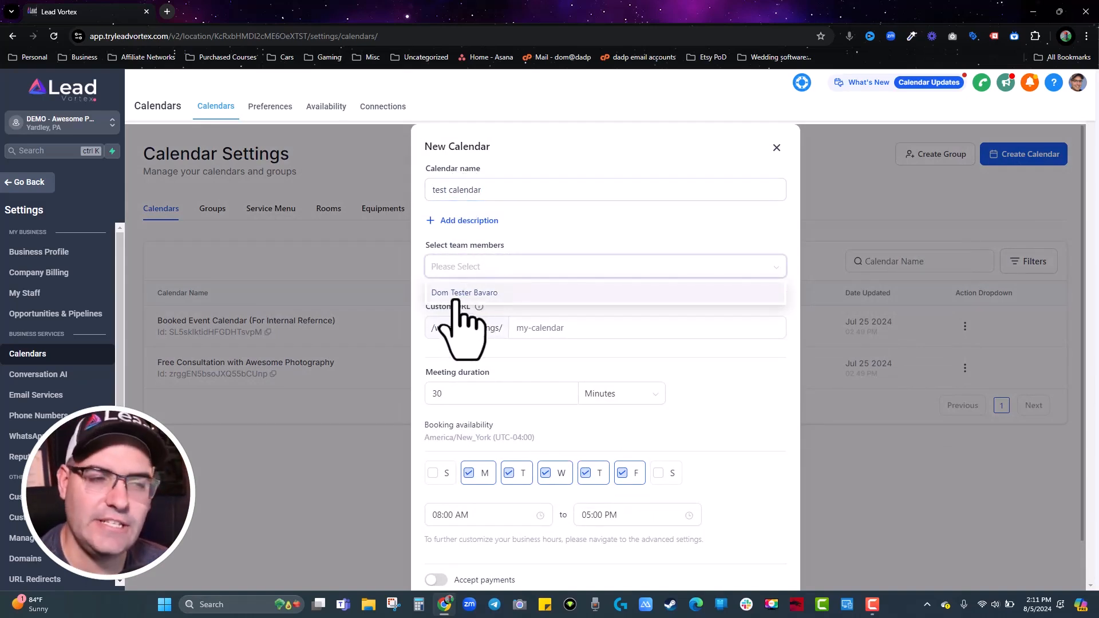
pyautogui.click(456, 294)
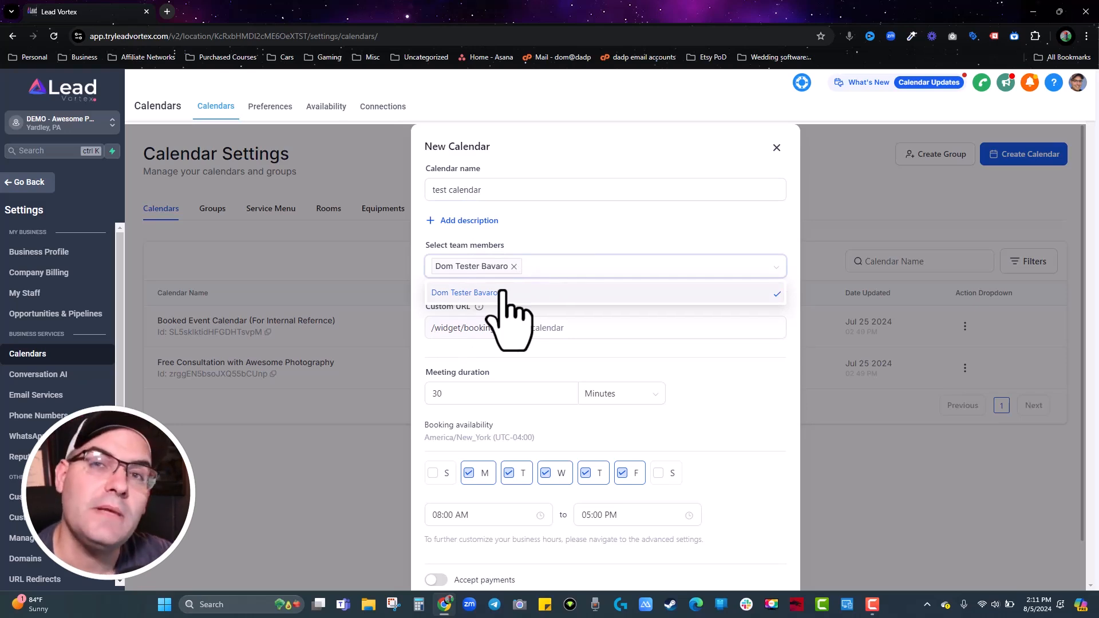
pyautogui.click(584, 228)
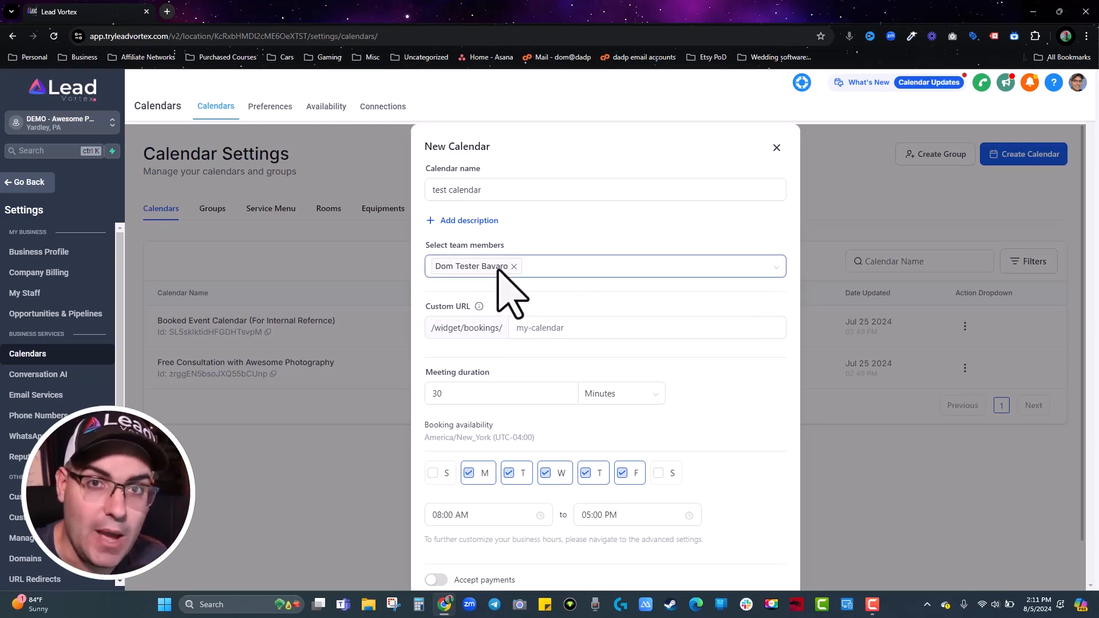
# Set the custom booking URL to 'test-calendar--', confirm creation and dismiss the success message.
pyautogui.click(542, 329)
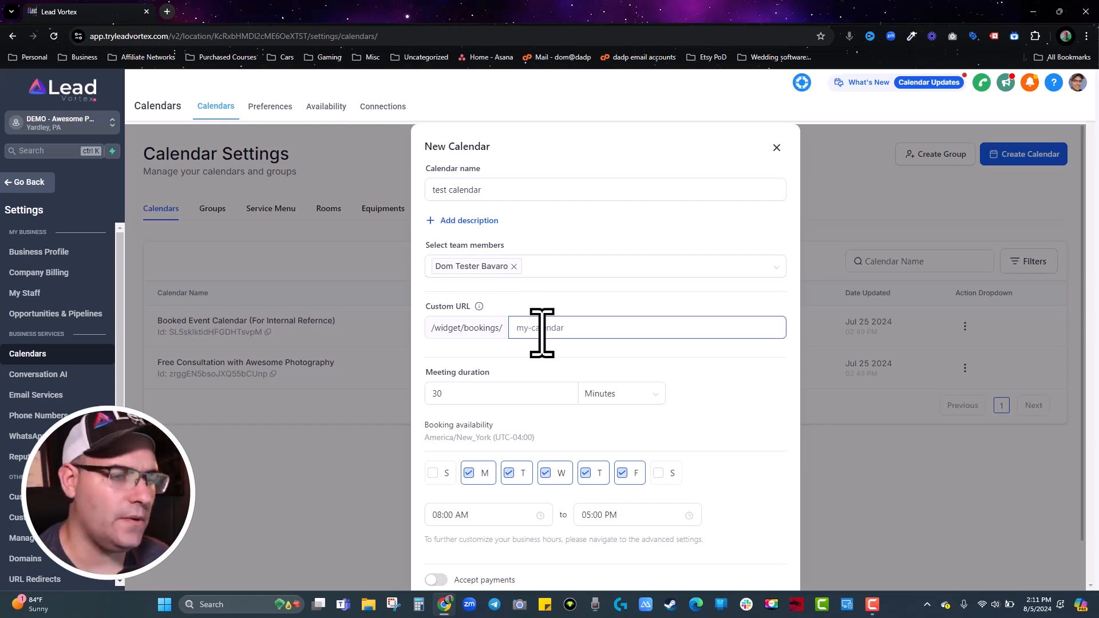
pyautogui.write('test-c')
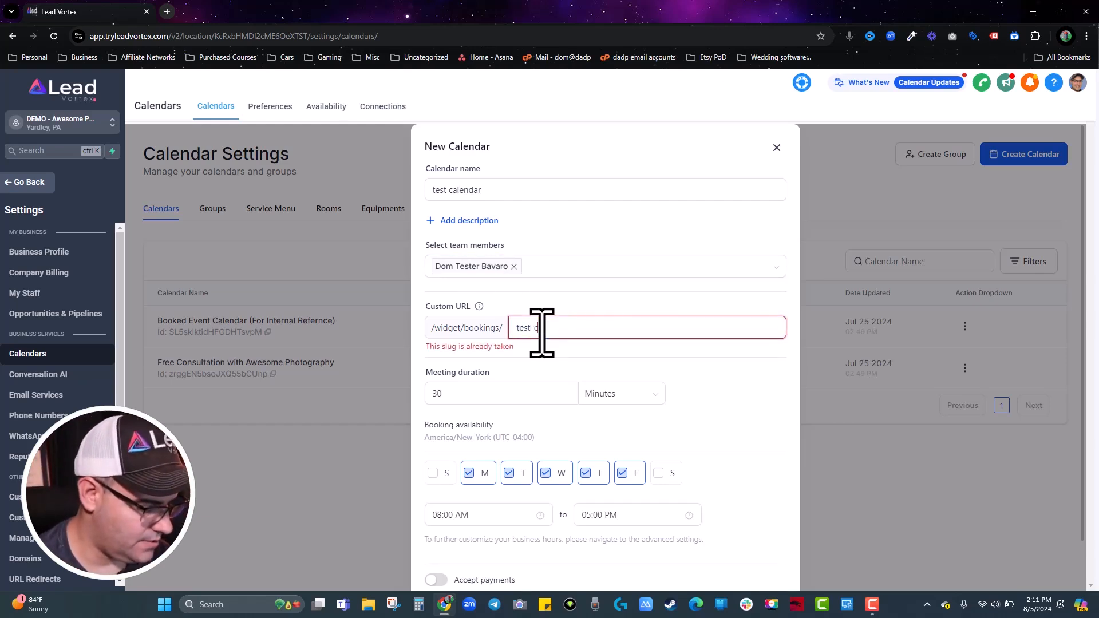
pyautogui.write('alendar')
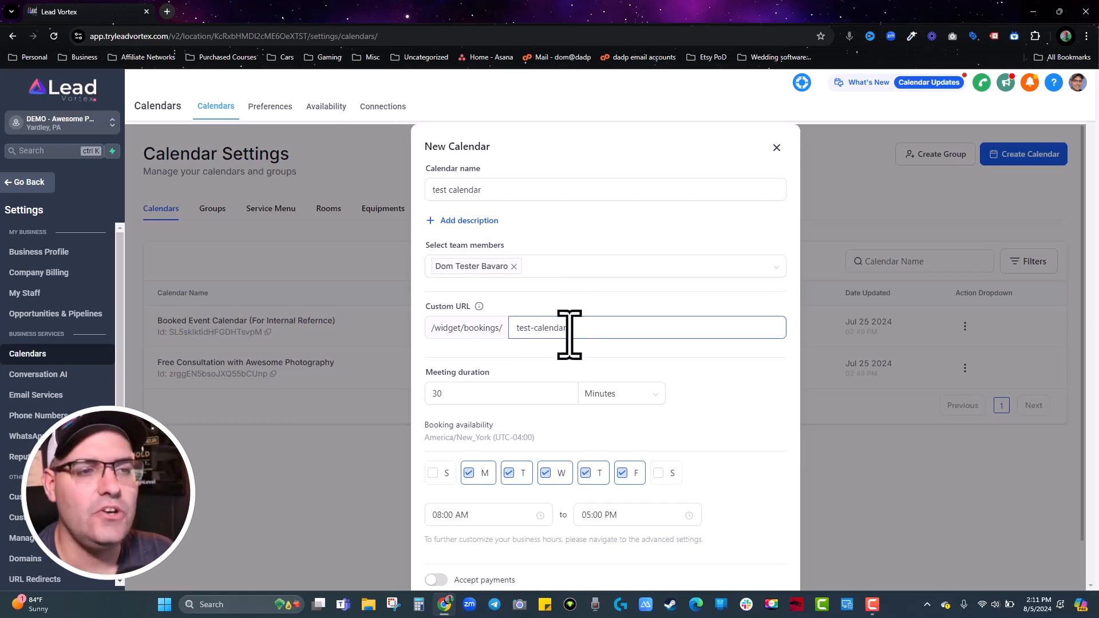
pyautogui.scroll(-1, 570, 335)
pyautogui.write('--')
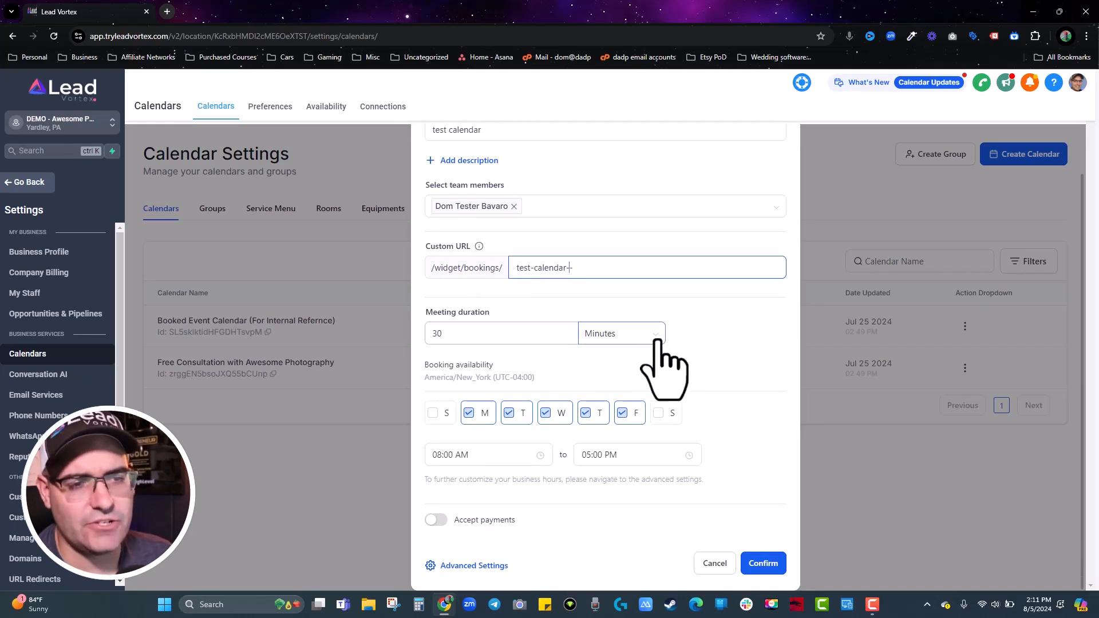
pyautogui.click(766, 561)
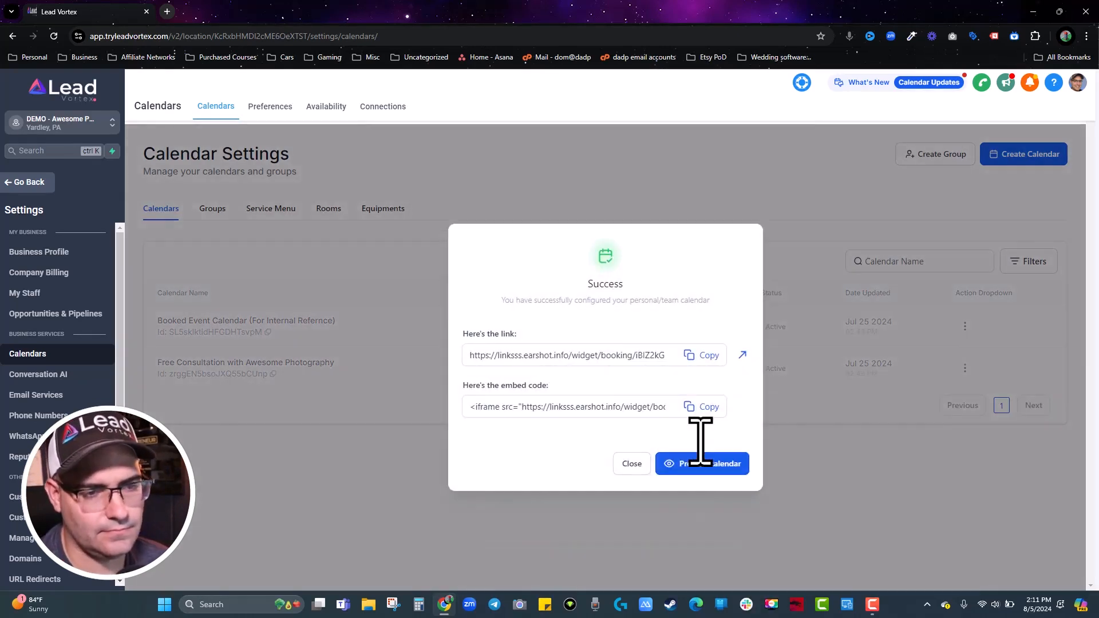
pyautogui.click(633, 468)
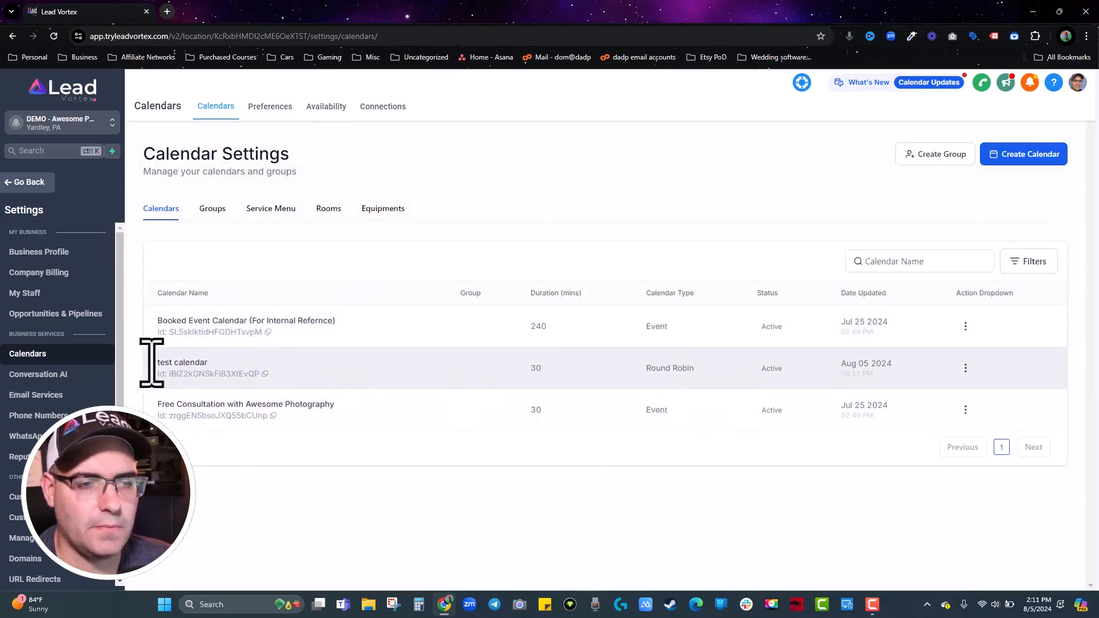
# Edit test calendar and append the host's name after {{contact.name}} in the meeting invite title.
pyautogui.click(965, 368)
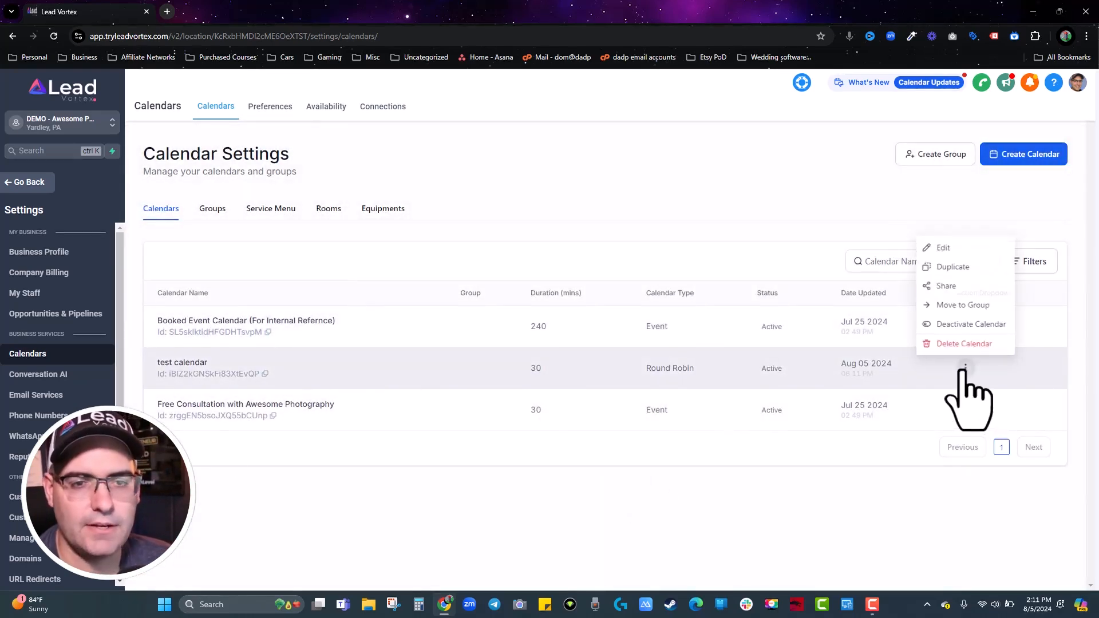
pyautogui.click(943, 246)
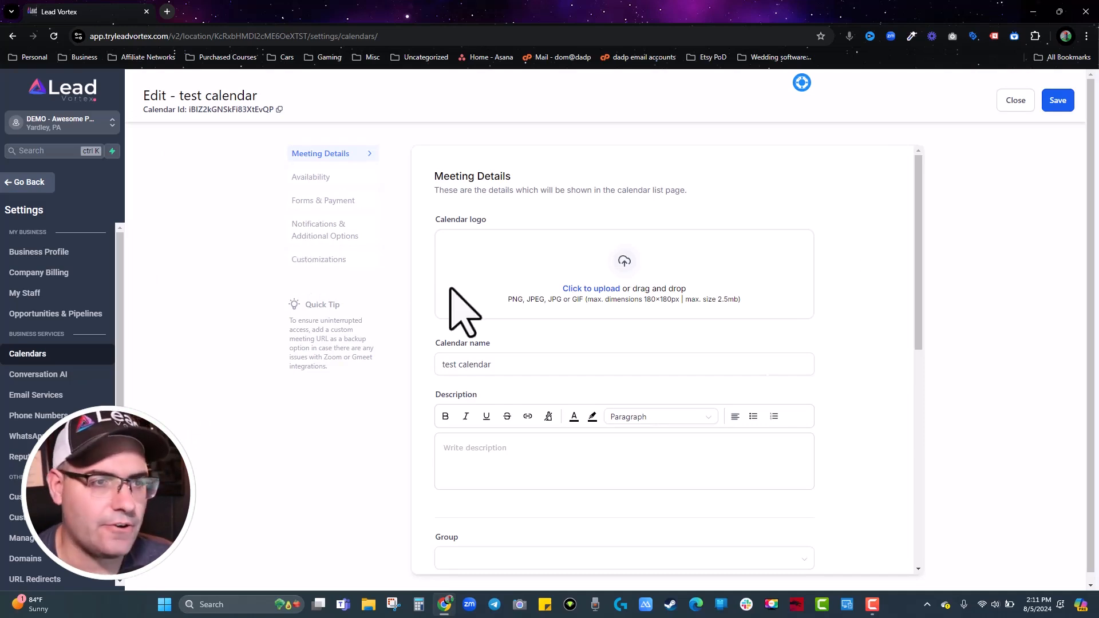
pyautogui.scroll(-2, 618, 361)
pyautogui.click(483, 250)
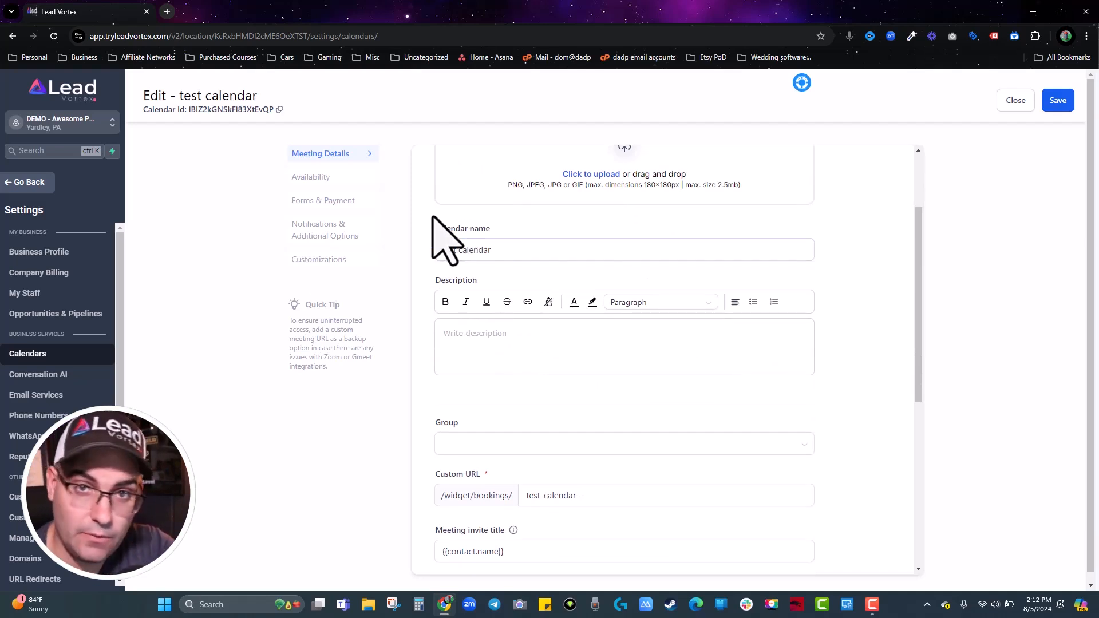
pyautogui.scroll(-3, 441, 238)
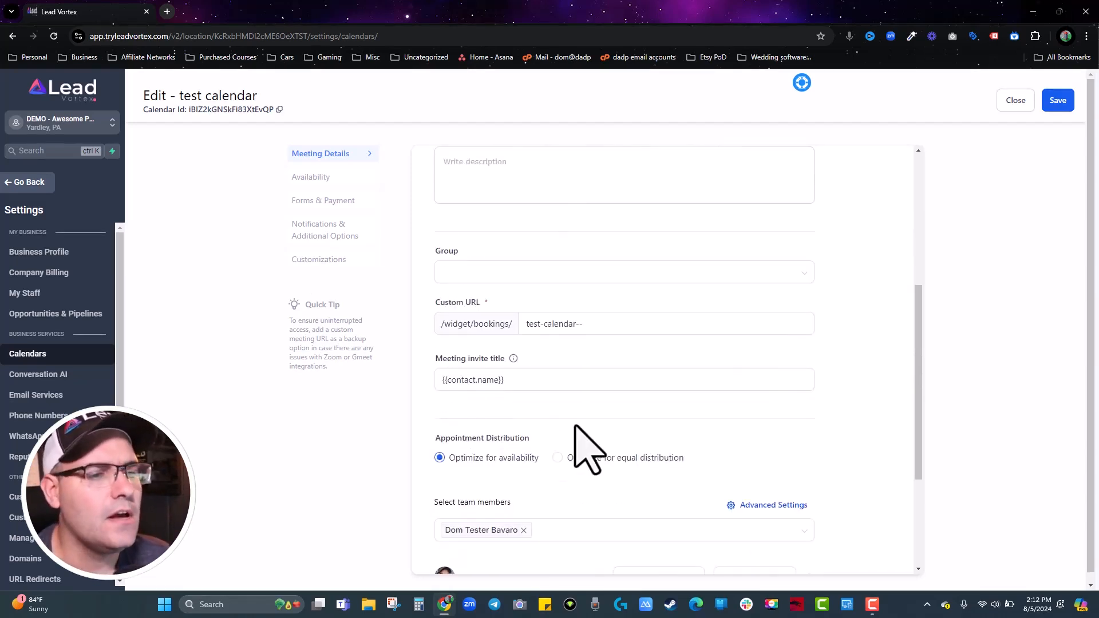
pyautogui.scroll(-2, 572, 390)
pyautogui.click(530, 267)
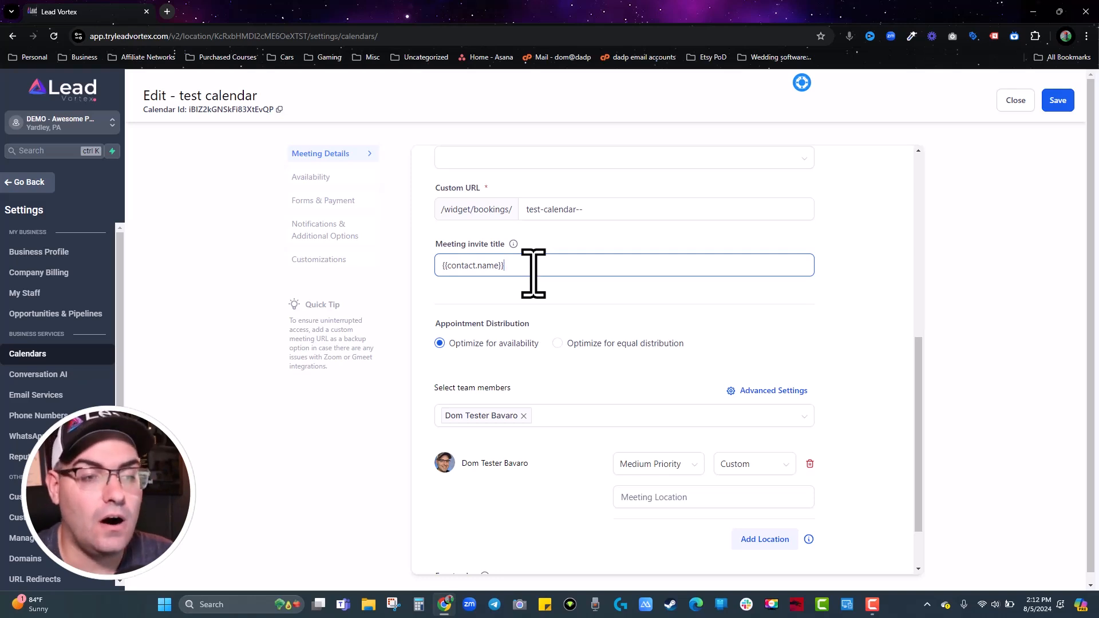
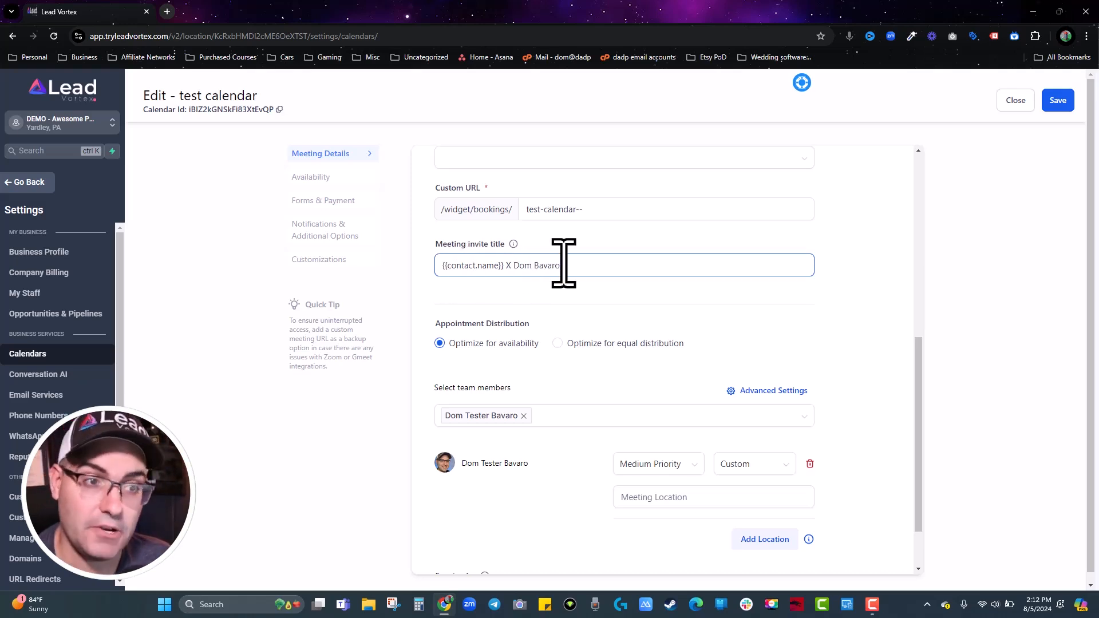
# Change the calendar's event colour from blue to purple.
pyautogui.scroll(-2, 588, 355)
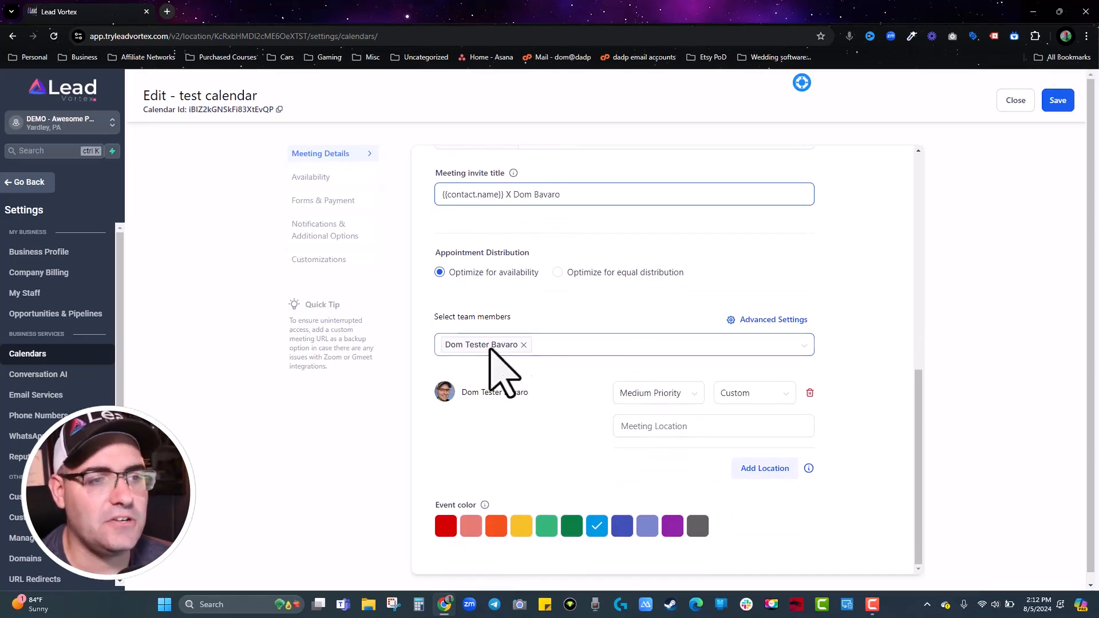
pyautogui.click(603, 350)
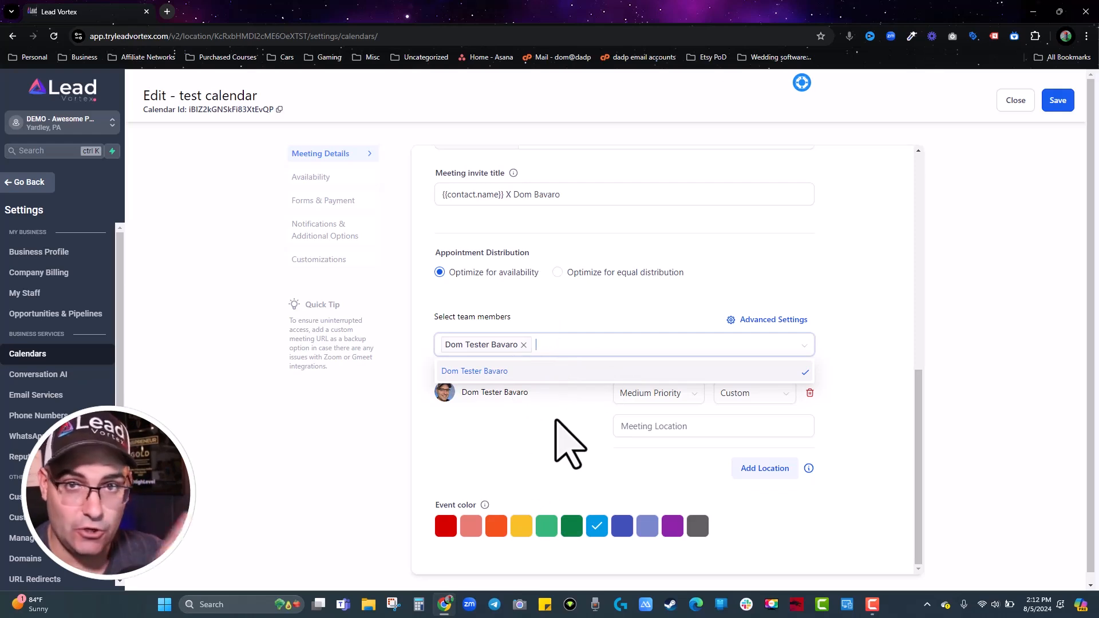
pyautogui.click(635, 295)
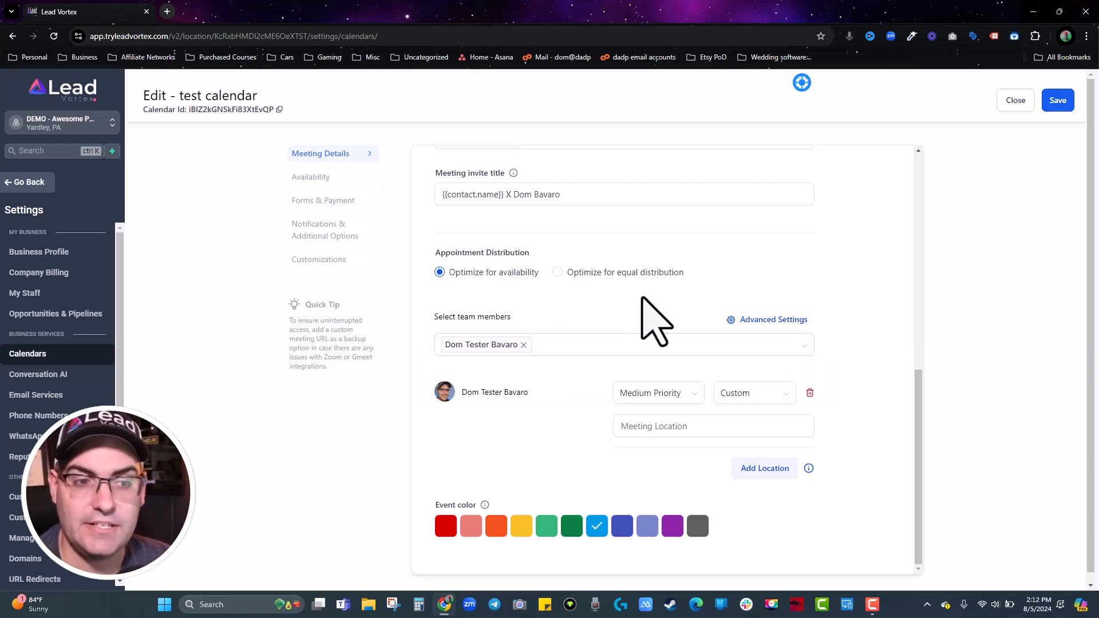
pyautogui.click(674, 530)
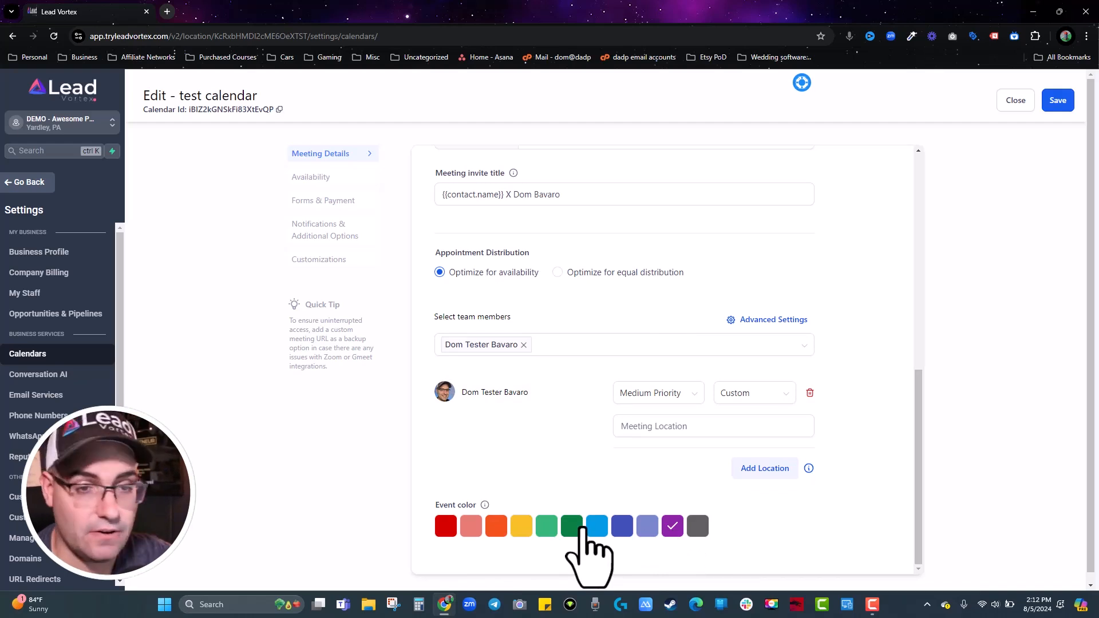
# Tick Contact and Assigned user notifications and allow Google / Outlook Calendar invitation emails.
pyautogui.click(316, 229)
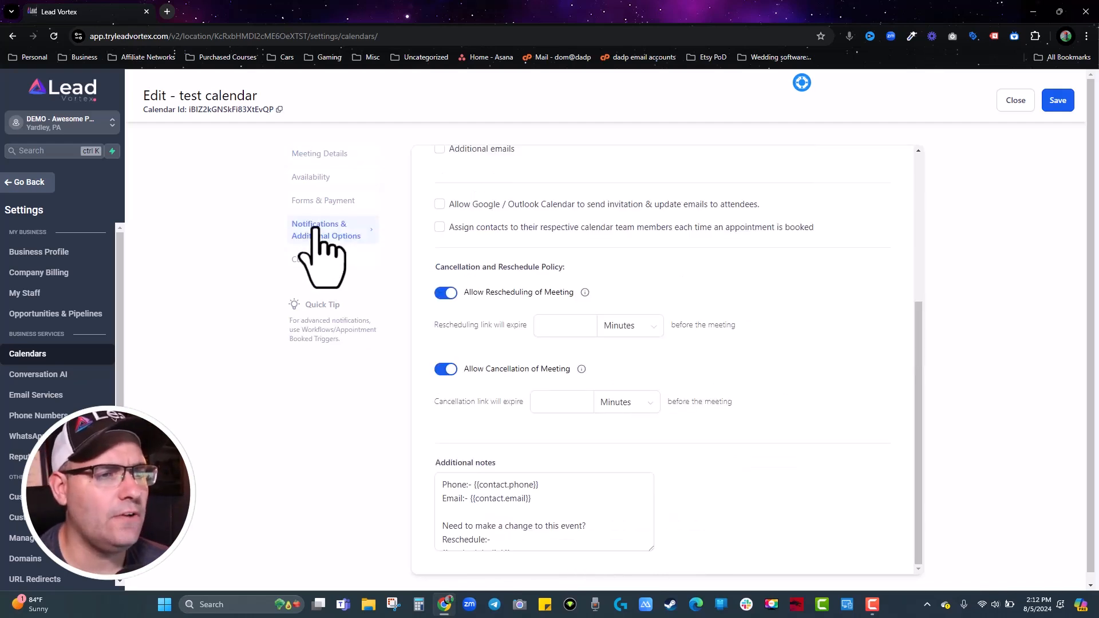
pyautogui.scroll(5, 628, 331)
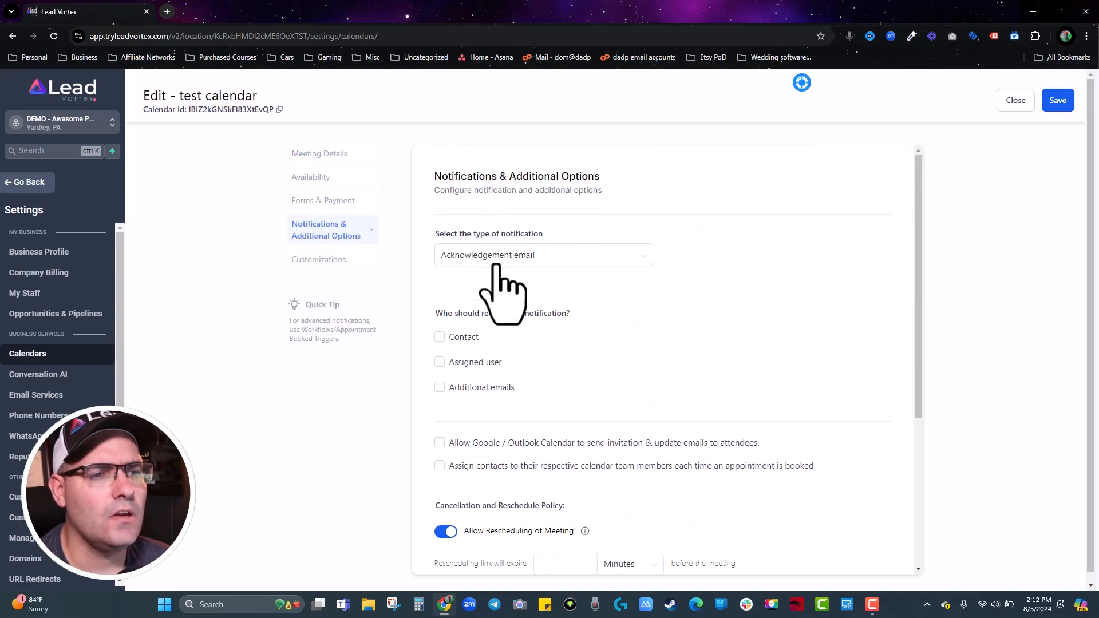
pyautogui.click(439, 337)
pyautogui.click(440, 362)
pyautogui.scroll(-3, 443, 378)
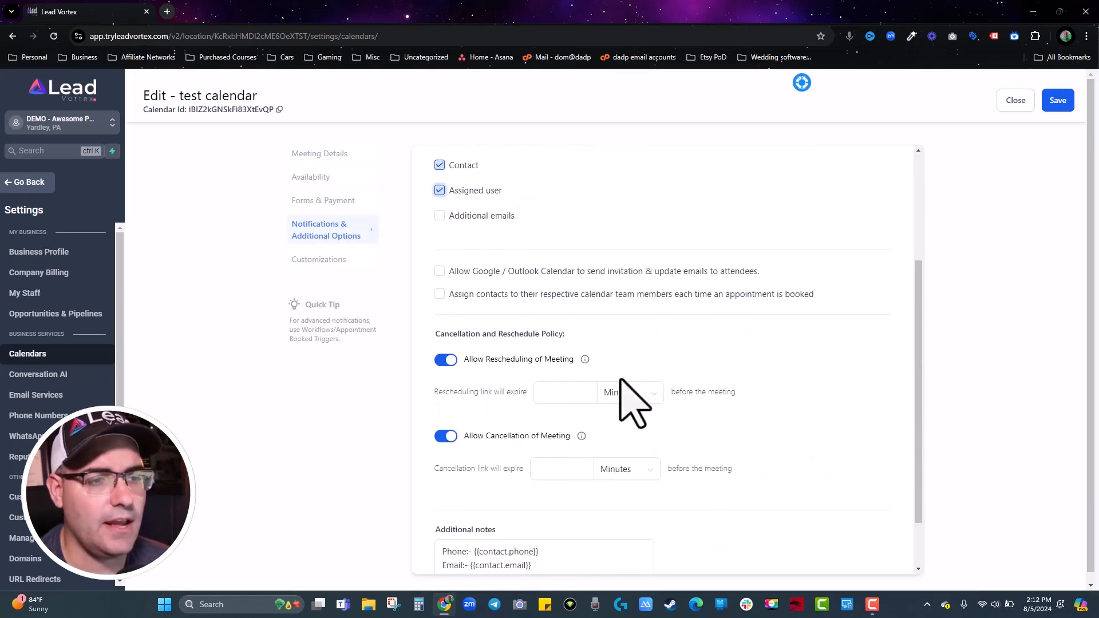
pyautogui.click(439, 271)
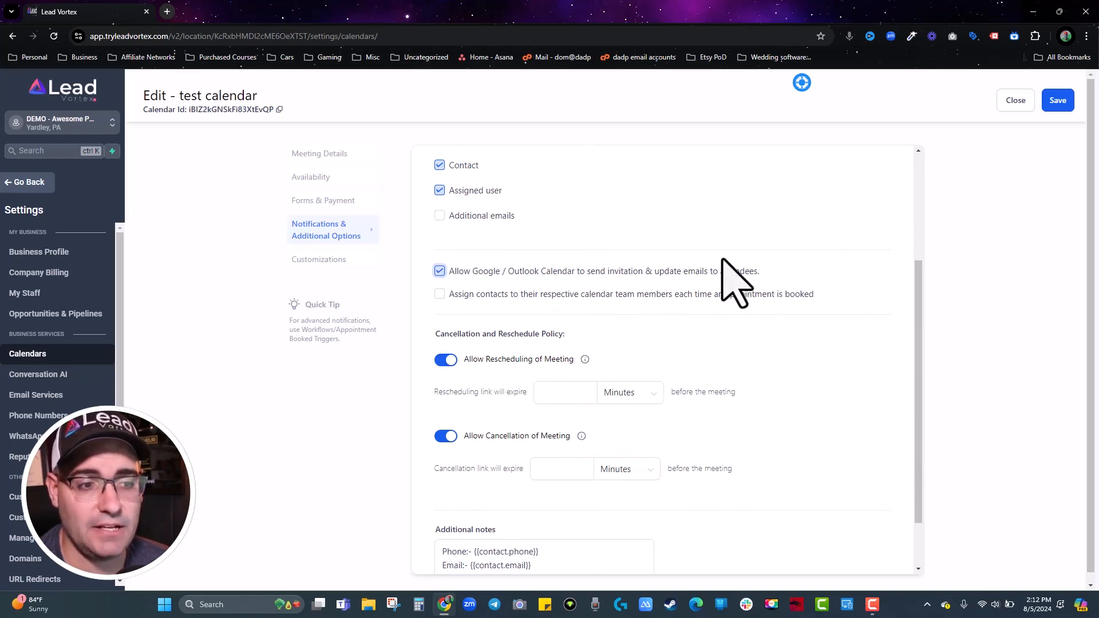
pyautogui.scroll(-1, 736, 277)
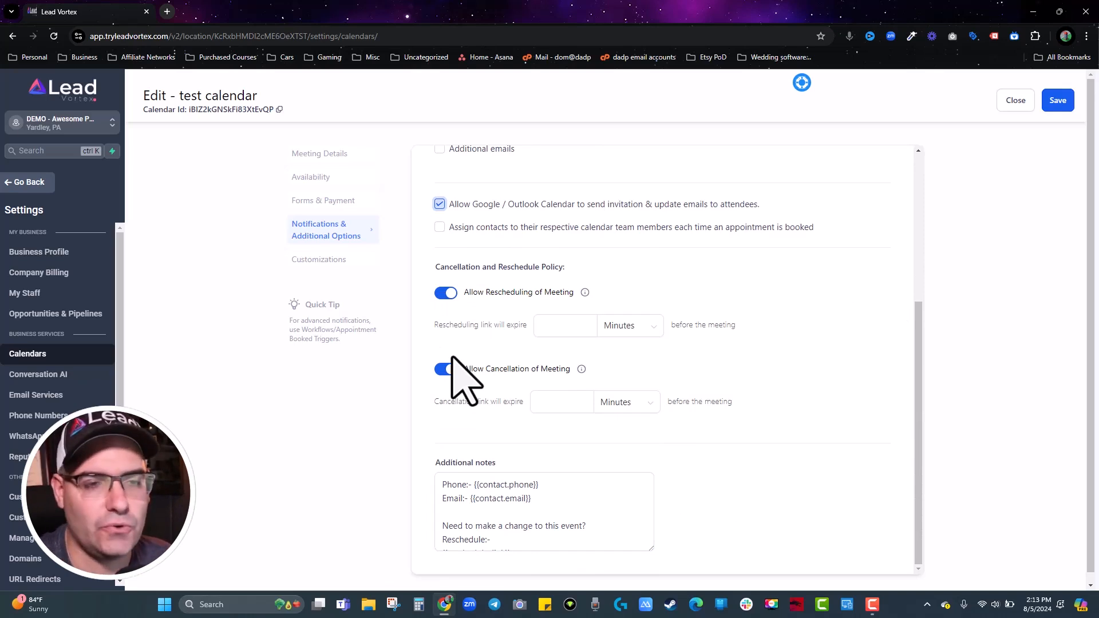
pyautogui.click(324, 154)
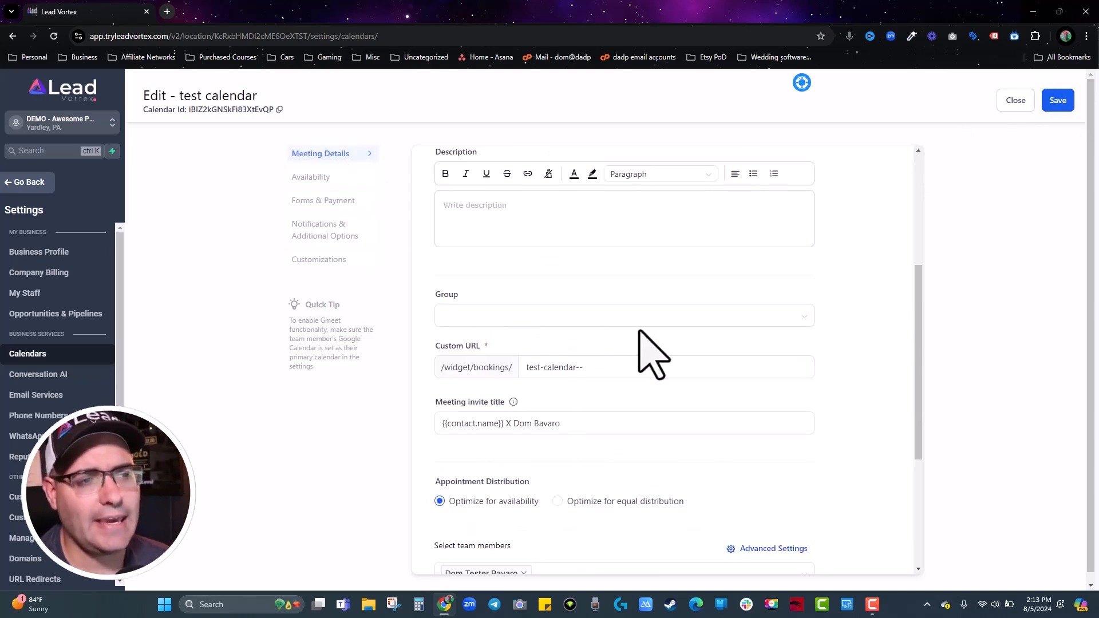
# Switch the team member's meeting location from unconnected Zoom to Google Meet.
pyautogui.scroll(-4, 653, 358)
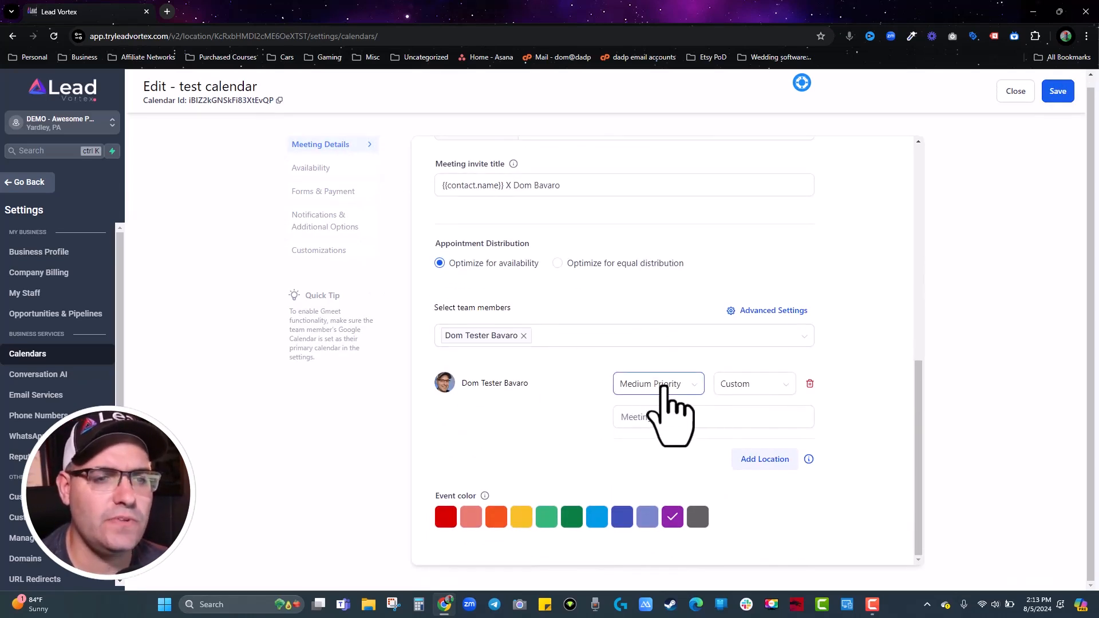
pyautogui.click(757, 392)
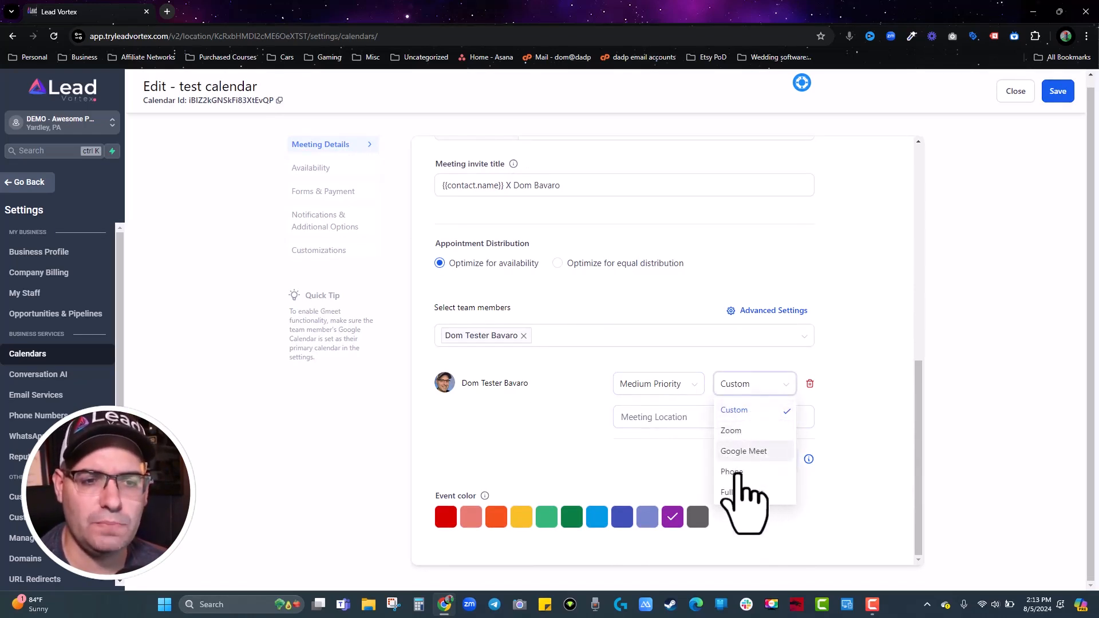
pyautogui.click(738, 454)
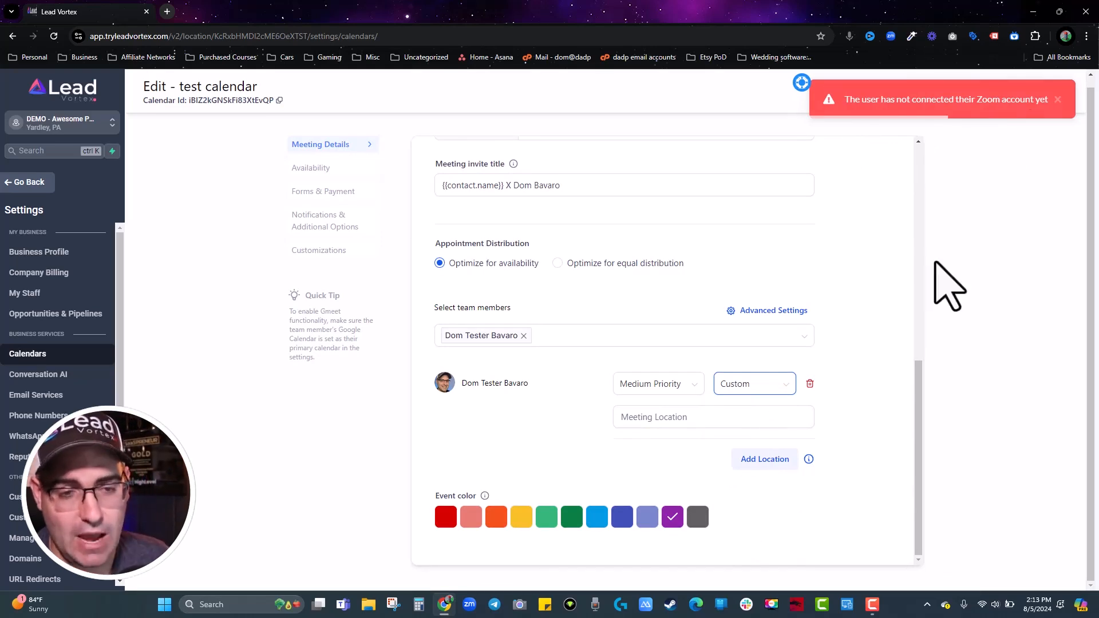
pyautogui.click(767, 385)
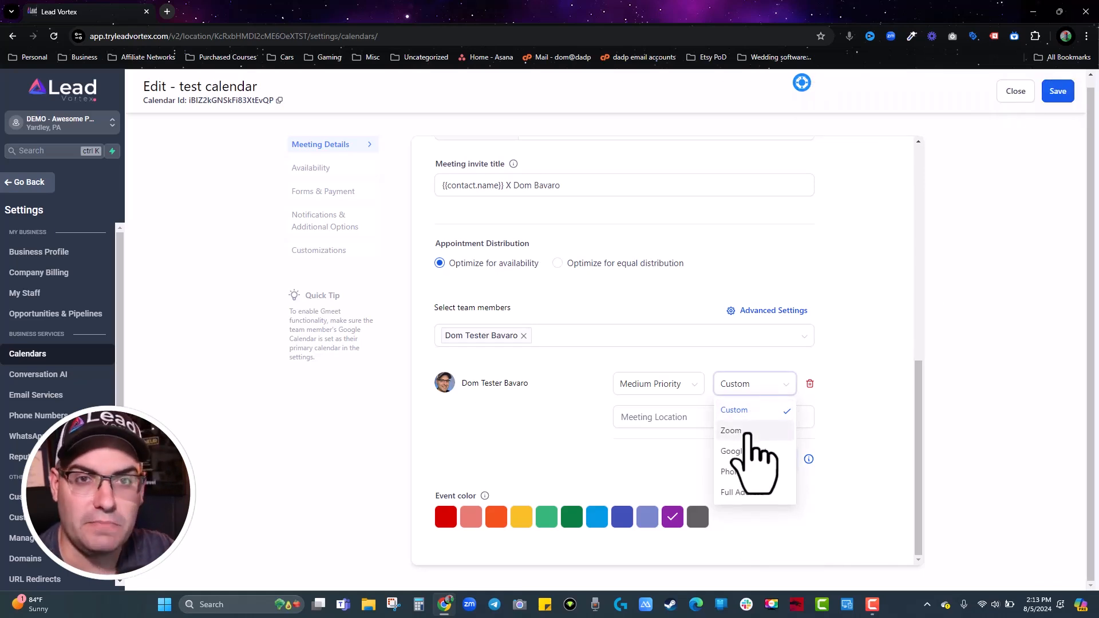
pyautogui.click(750, 452)
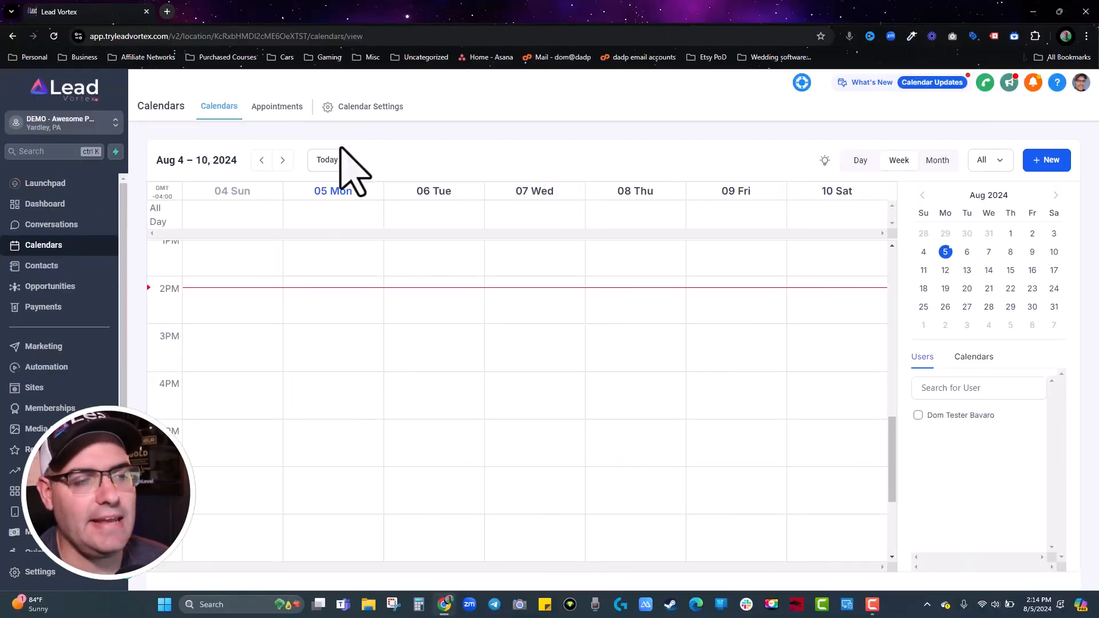
# Show the Appointments list with the two Test Customer bookings.
pyautogui.click(277, 107)
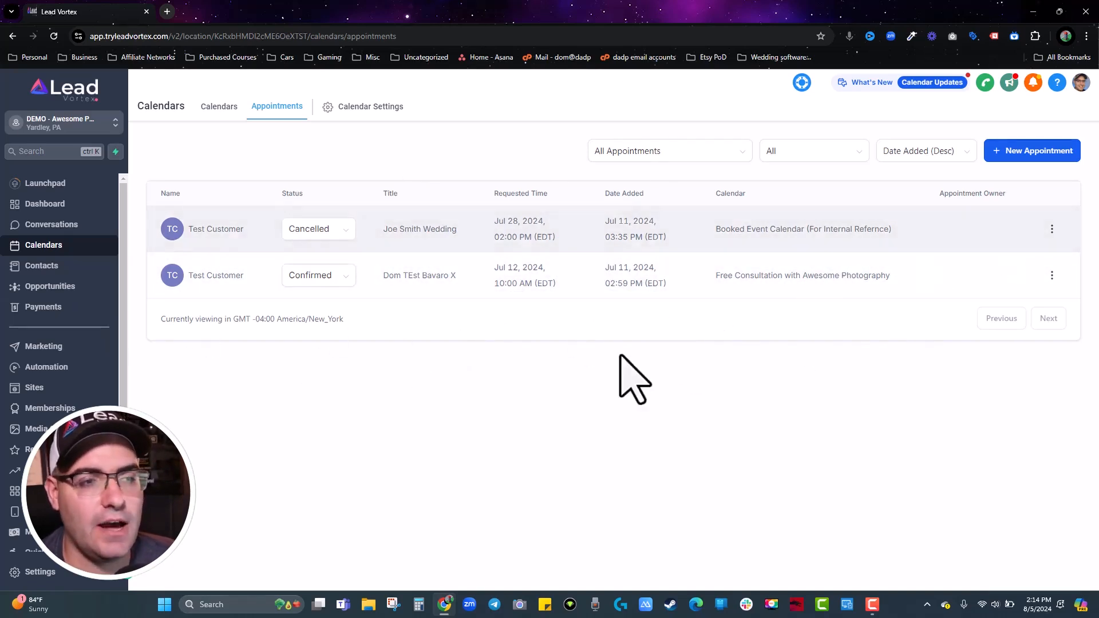
# View the calendar week of July 7–13, 2024.
pyautogui.click(220, 106)
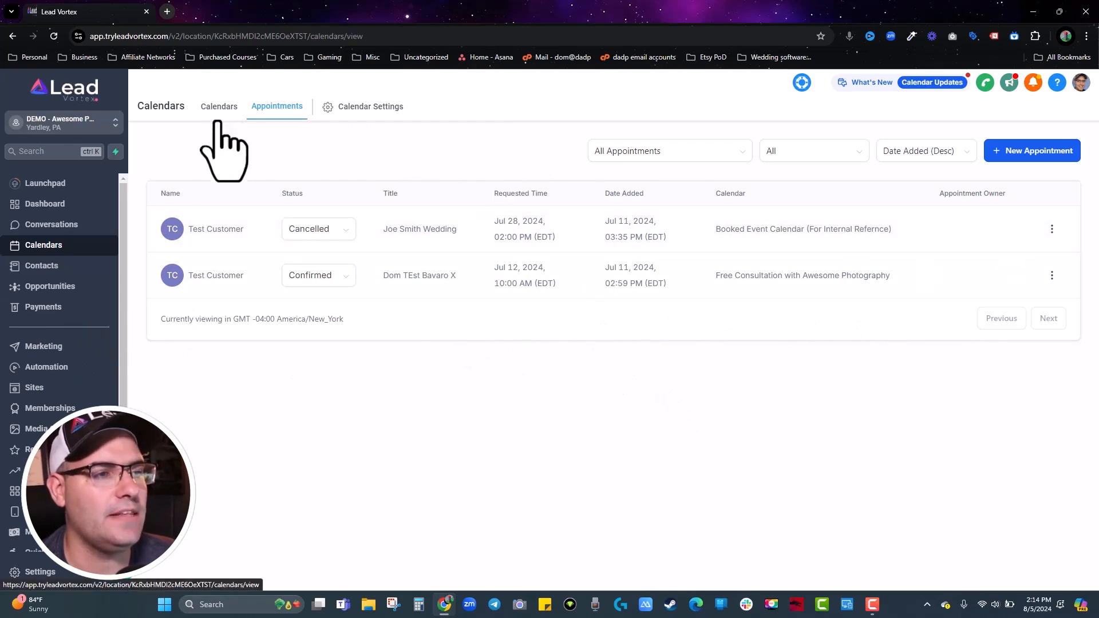
pyautogui.click(923, 196)
pyautogui.click(1032, 252)
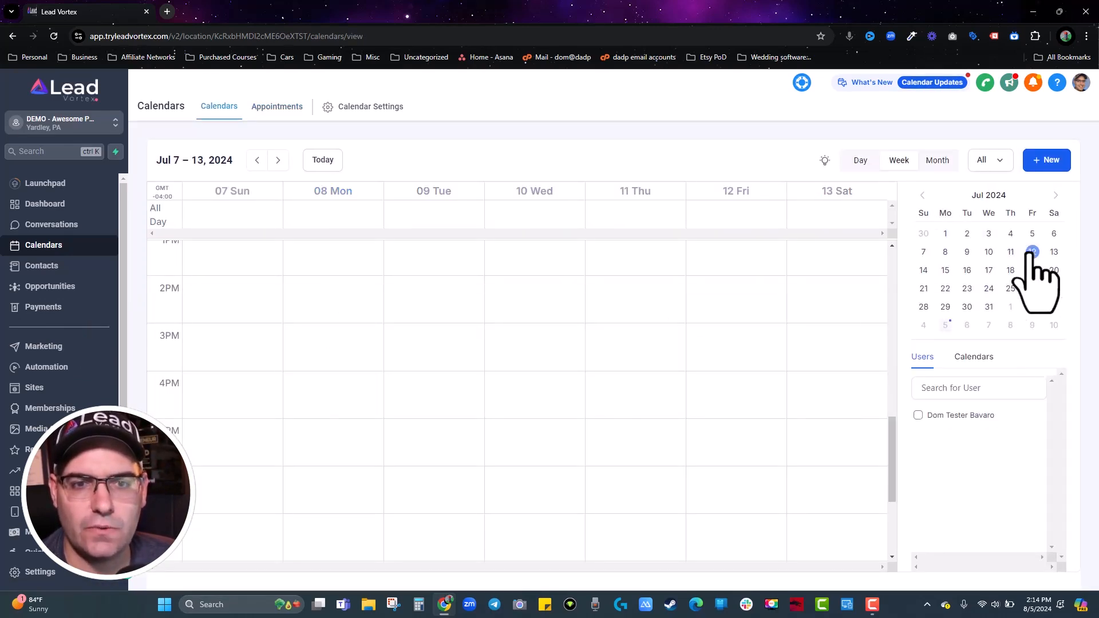
# Back in Appointments, set the cancelled wedding booking's status to No Show and update.
pyautogui.moveTo(577, 452)
pyautogui.click(277, 109)
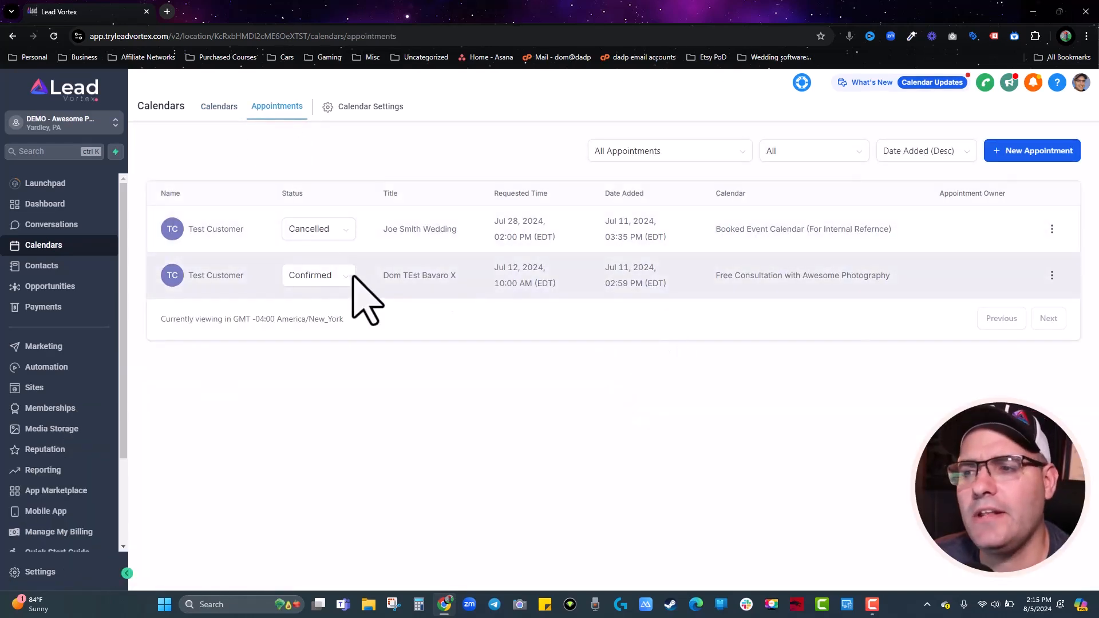
pyautogui.click(322, 236)
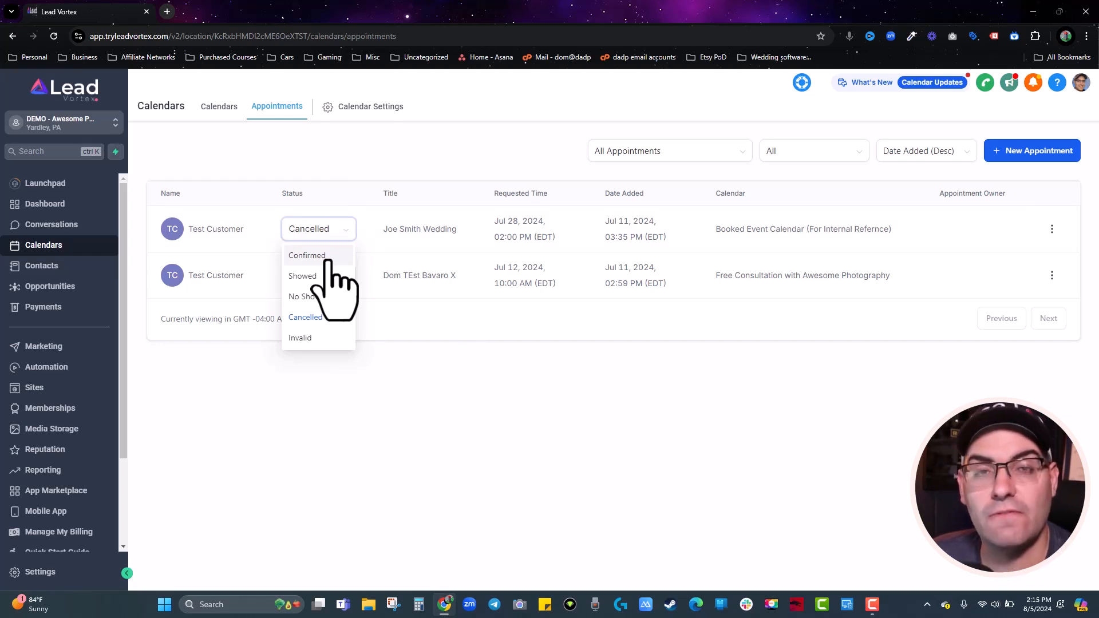
pyautogui.click(317, 298)
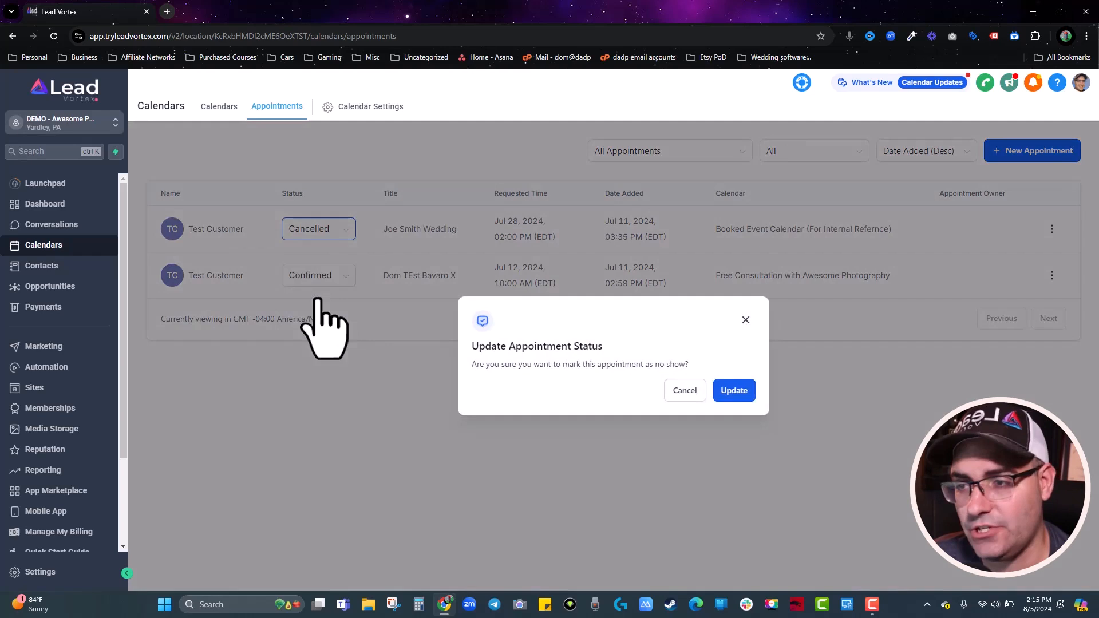
pyautogui.click(741, 389)
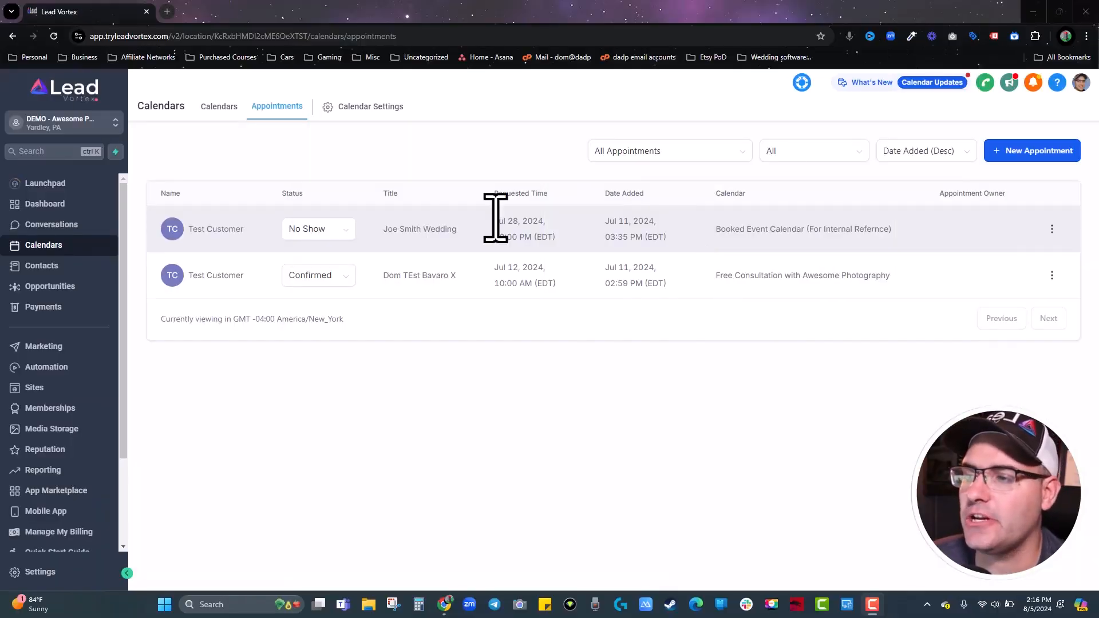
# Browse the payment Integrations: Stripe, PayPal, Authorize.net, NMI and manual payment methods.
pyautogui.click(46, 316)
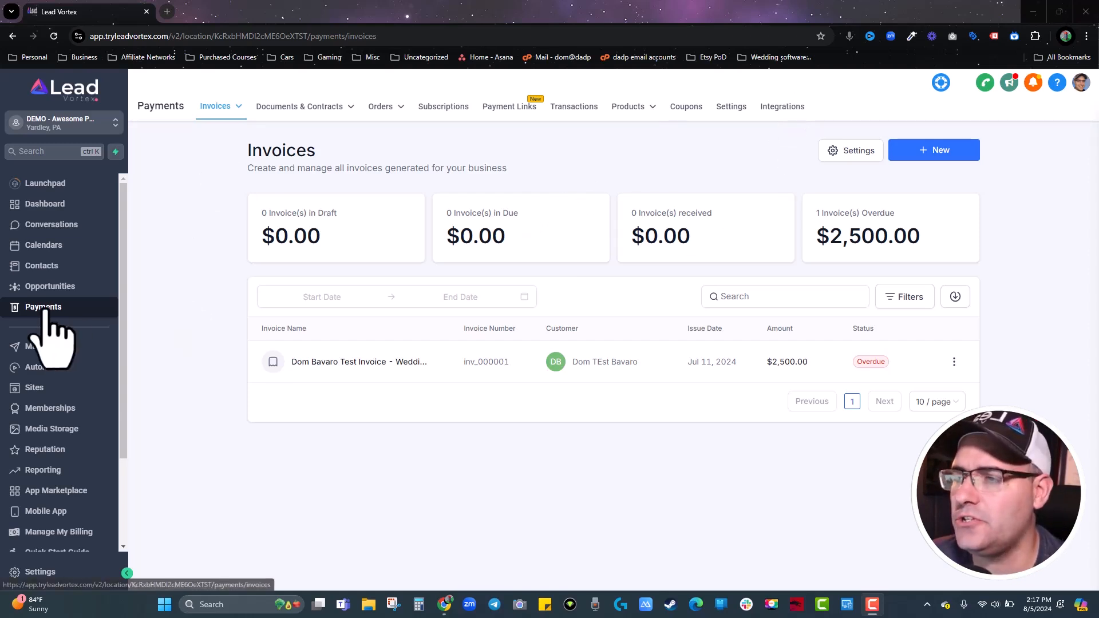
pyautogui.click(789, 108)
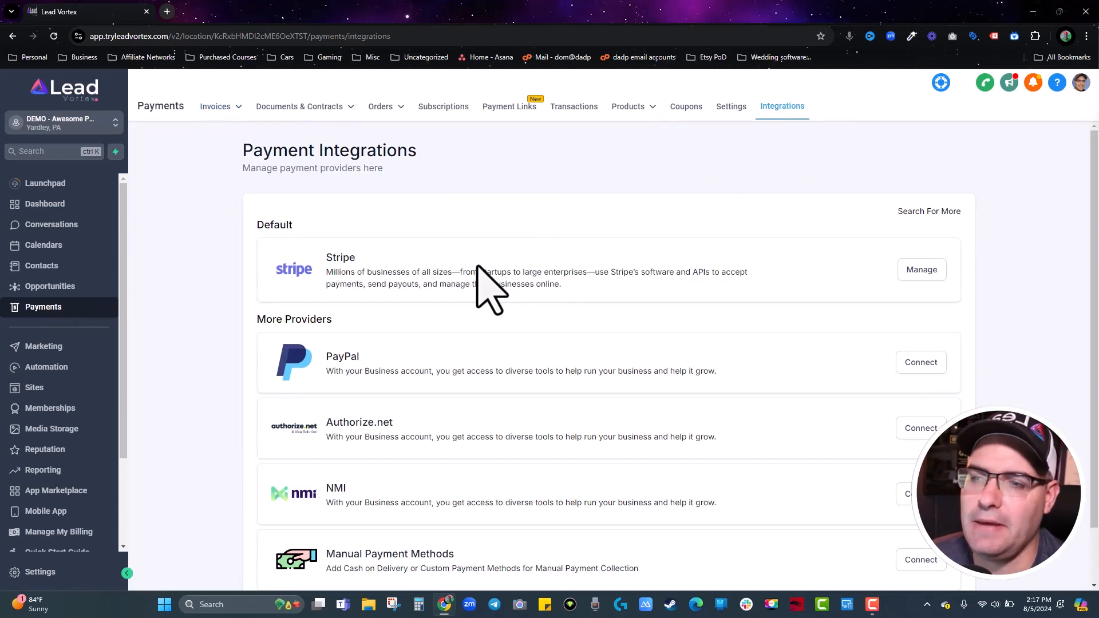
pyautogui.scroll(-1, 489, 289)
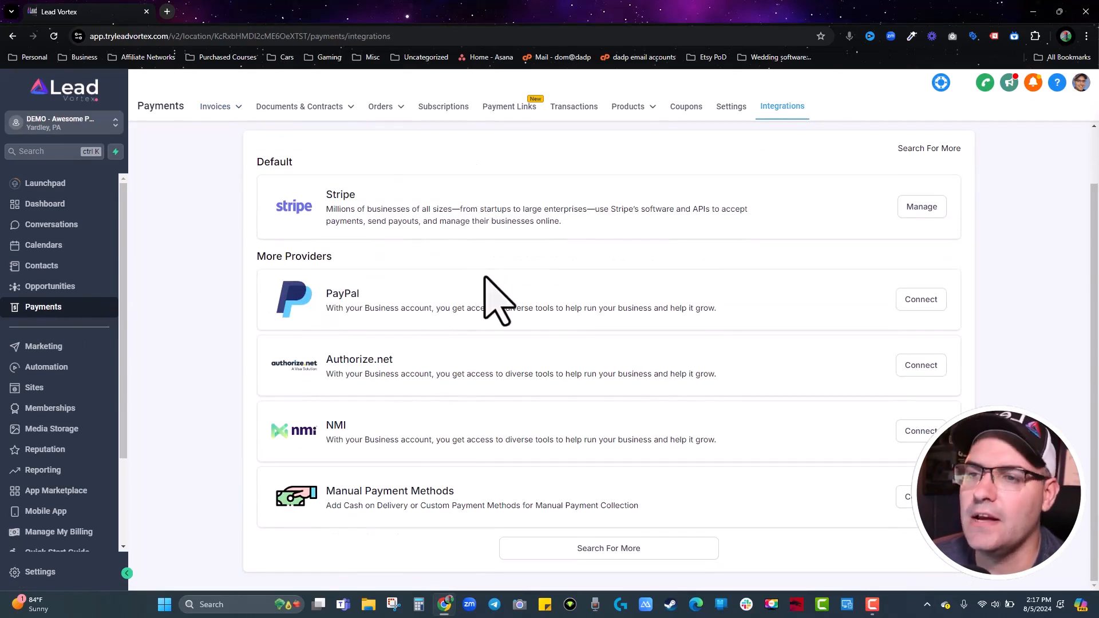
pyautogui.scroll(1, 486, 277)
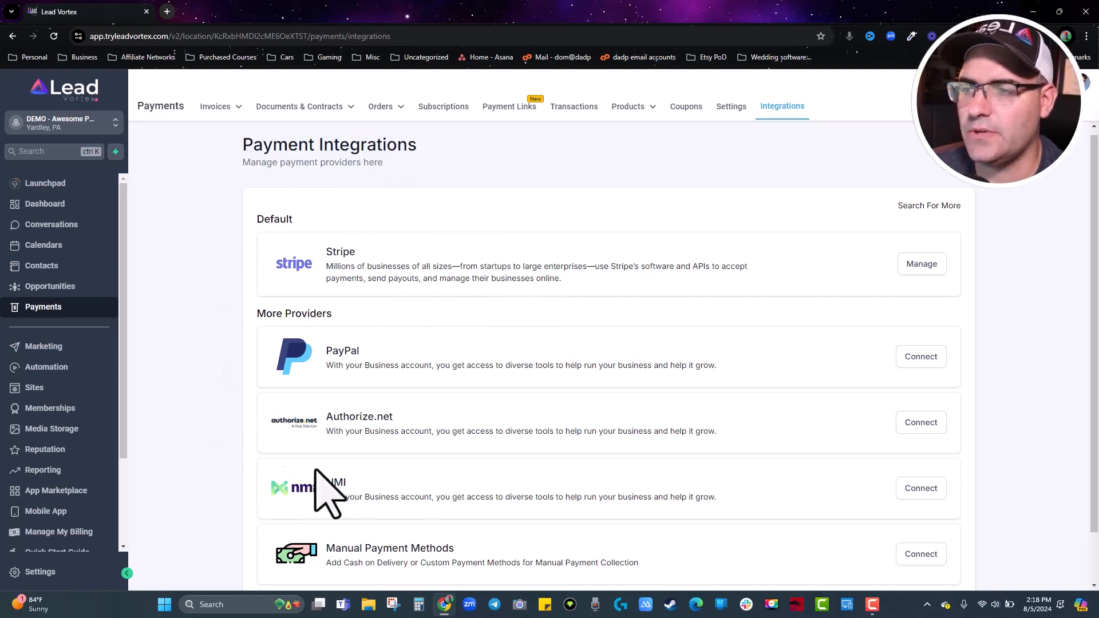
pyautogui.scroll(-1, 424, 378)
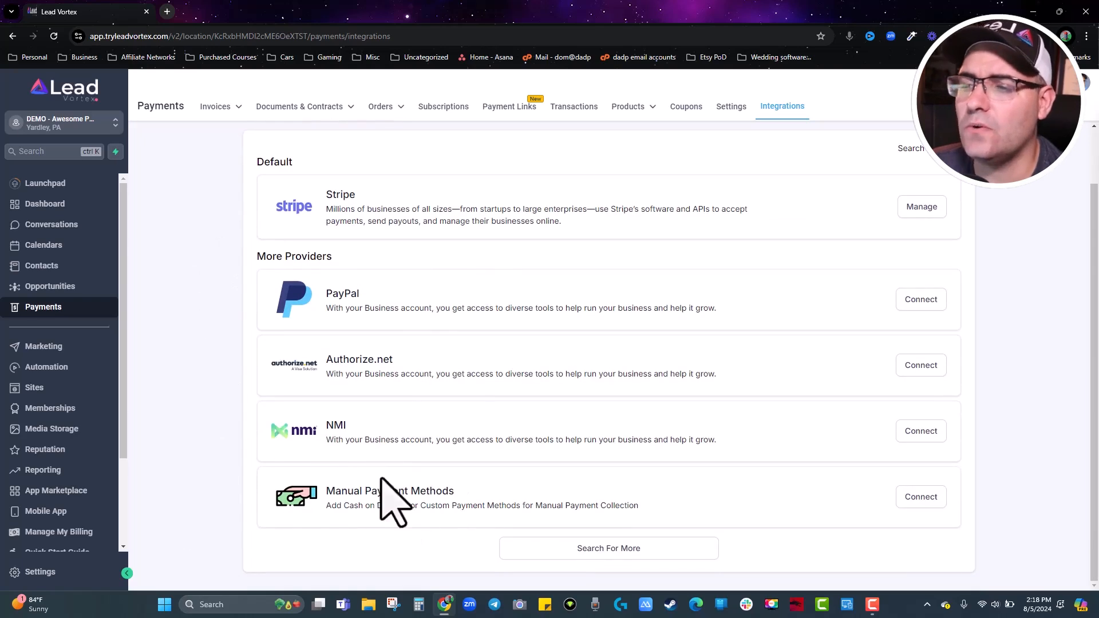
# Try a custom payment method, toggling order form and e-commerce availability, then cancel it.
pyautogui.click(920, 497)
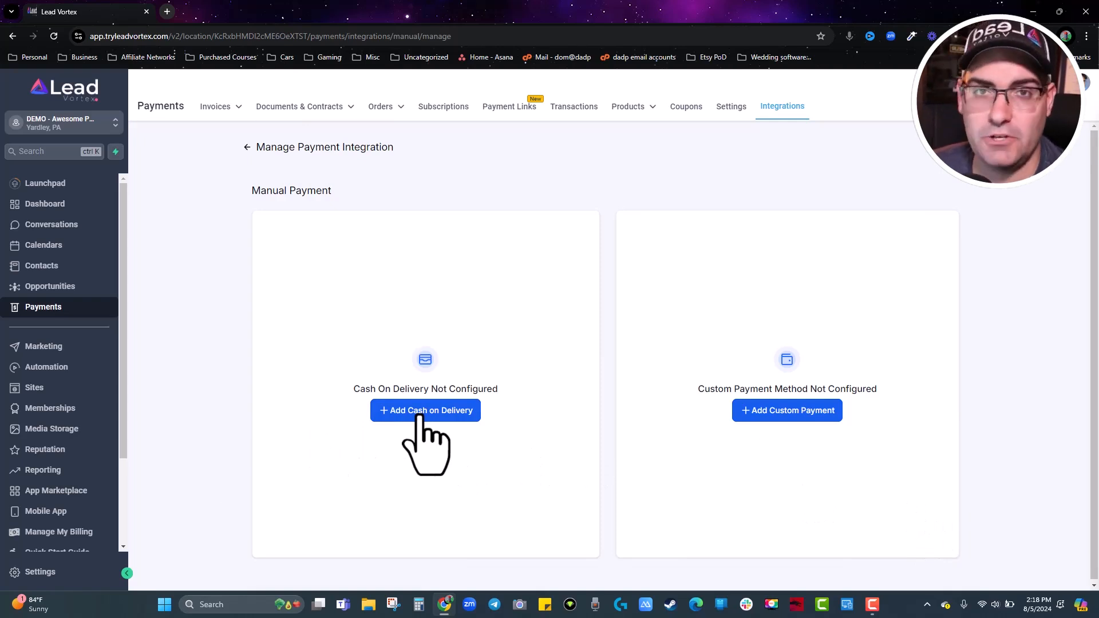
pyautogui.click(804, 411)
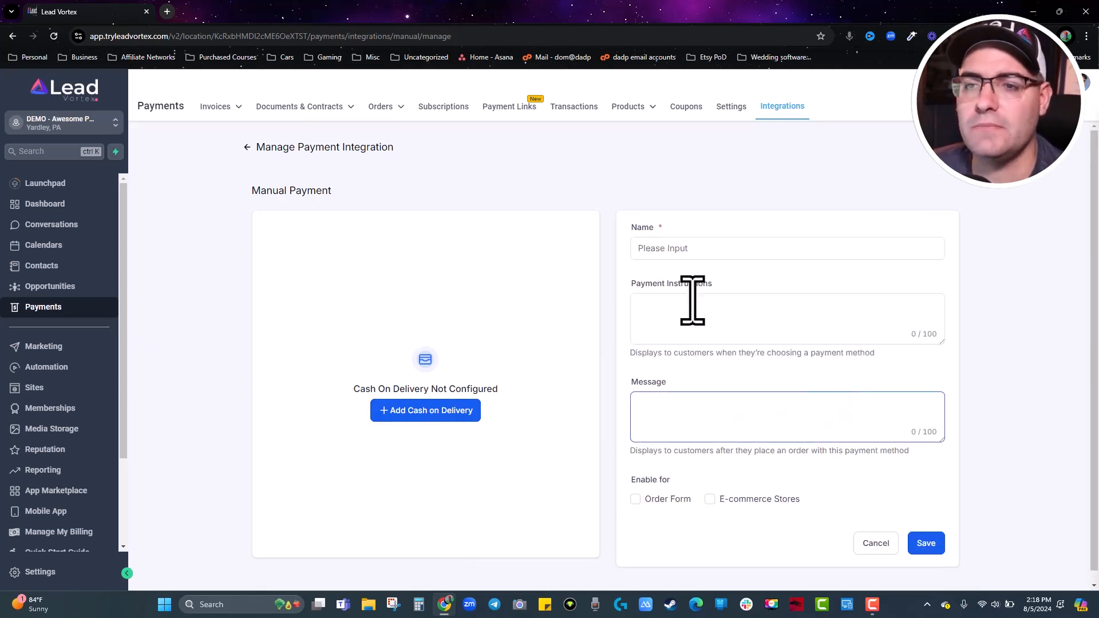
pyautogui.click(681, 401)
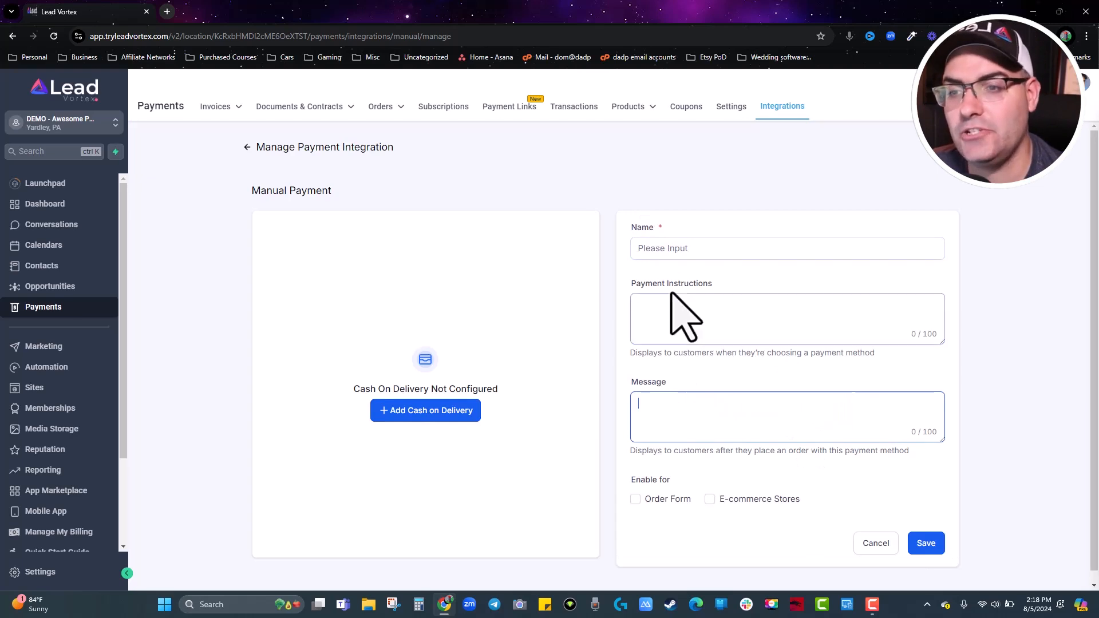
pyautogui.click(636, 500)
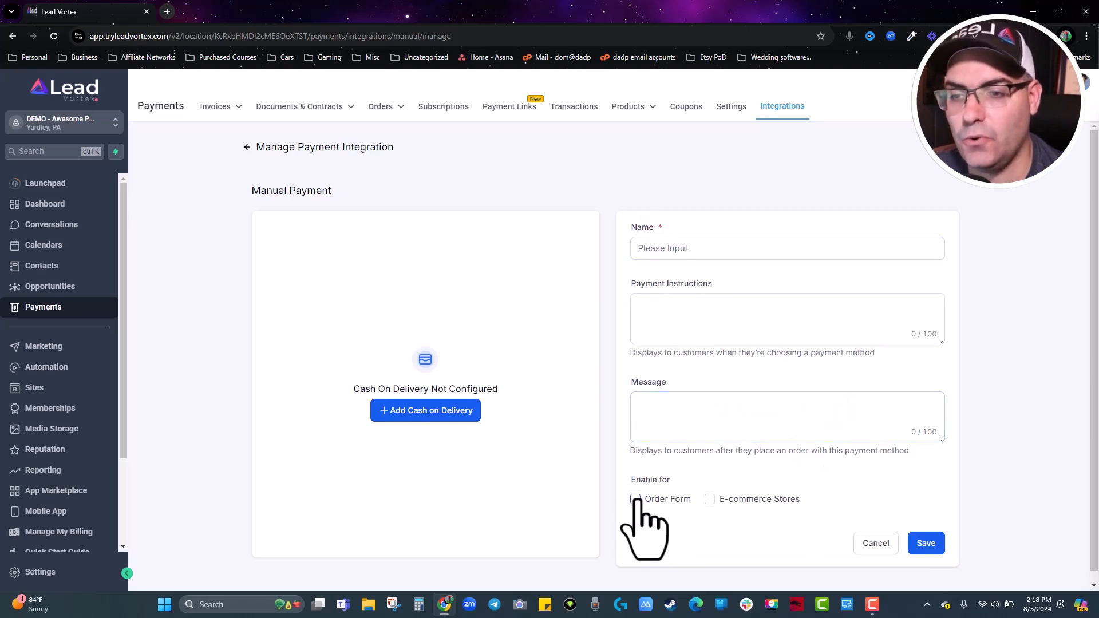
pyautogui.click(710, 499)
pyautogui.click(710, 499)
pyautogui.click(635, 499)
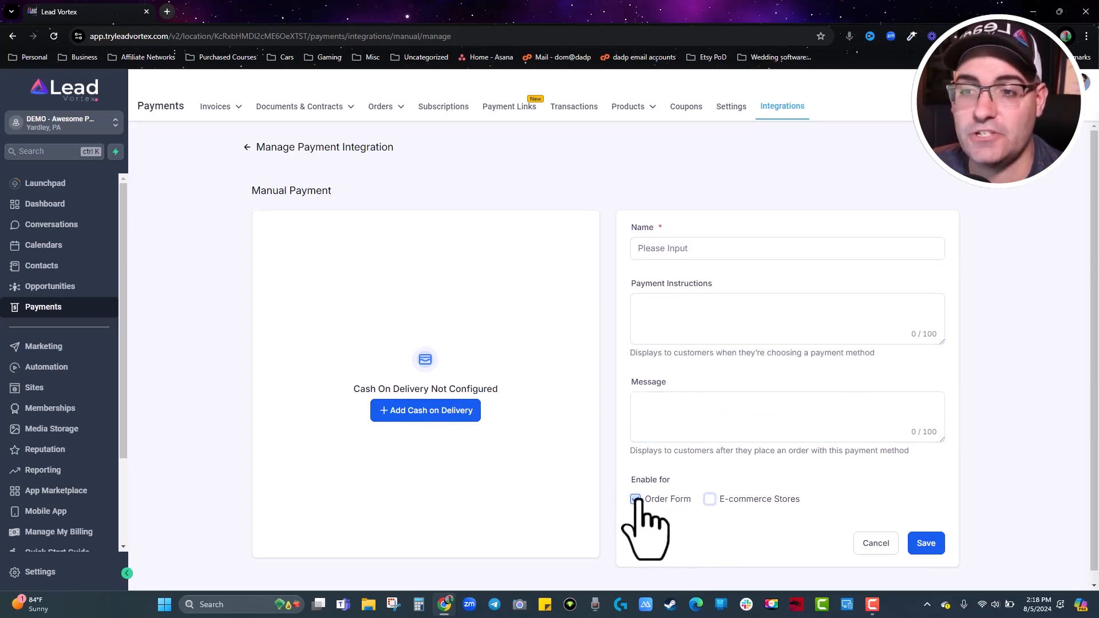
pyautogui.click(788, 440)
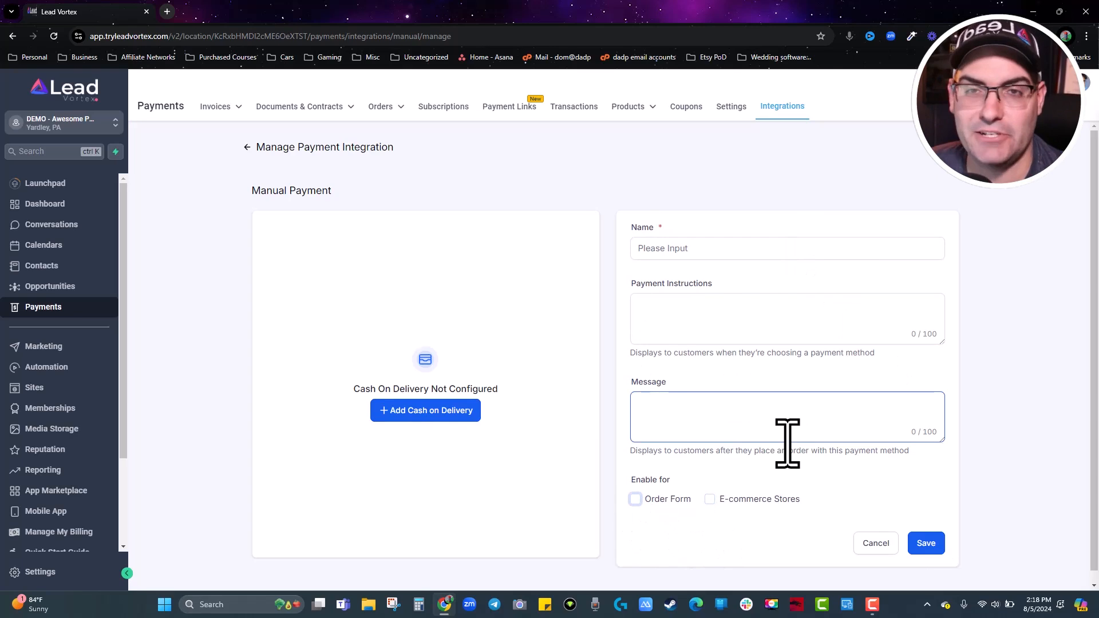
pyautogui.click(875, 543)
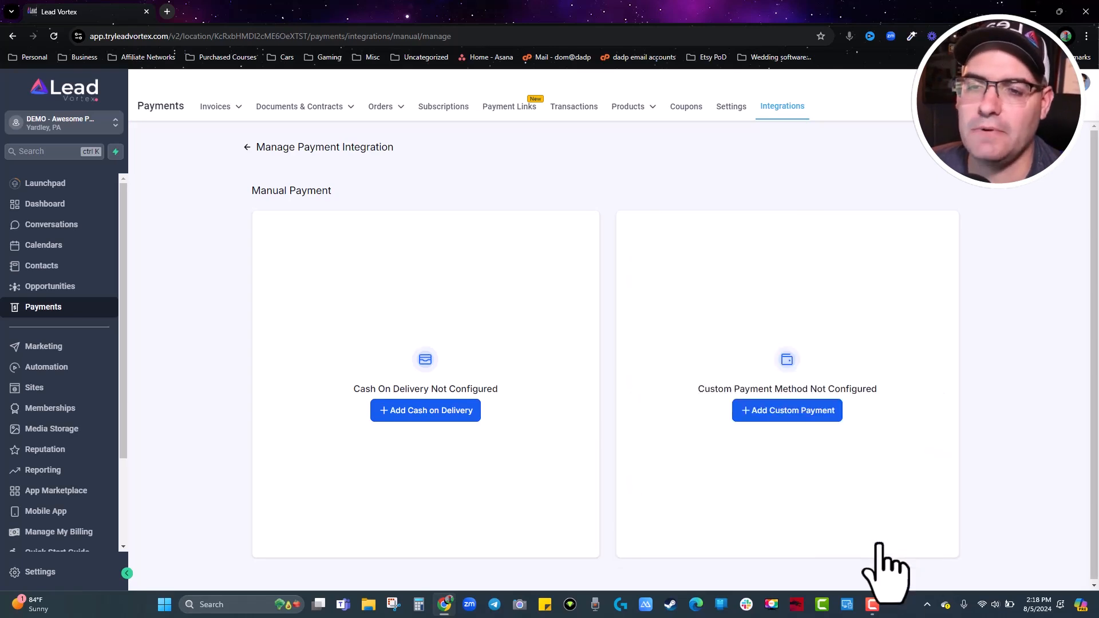
# Start a Cash on Delivery setup and cancel it without saving.
pyautogui.click(401, 412)
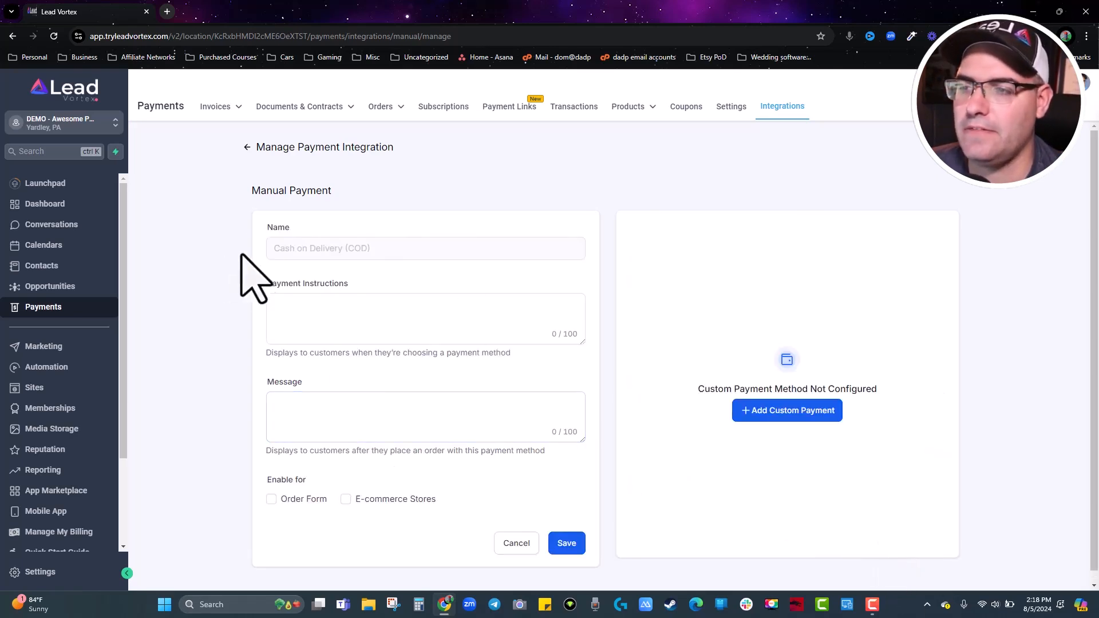
pyautogui.click(297, 305)
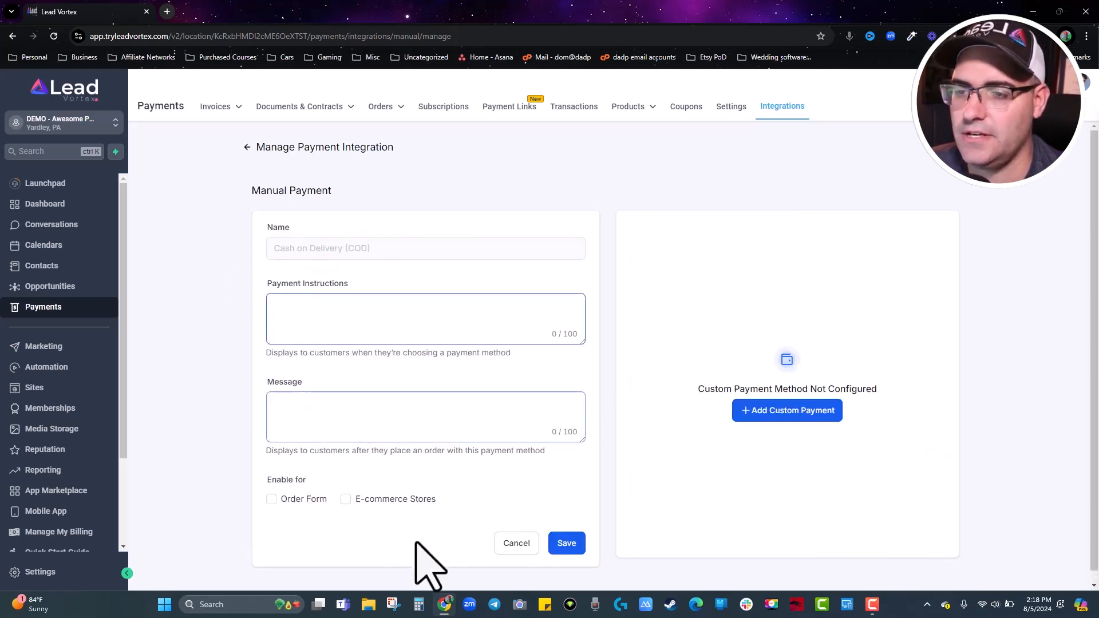
pyautogui.click(515, 545)
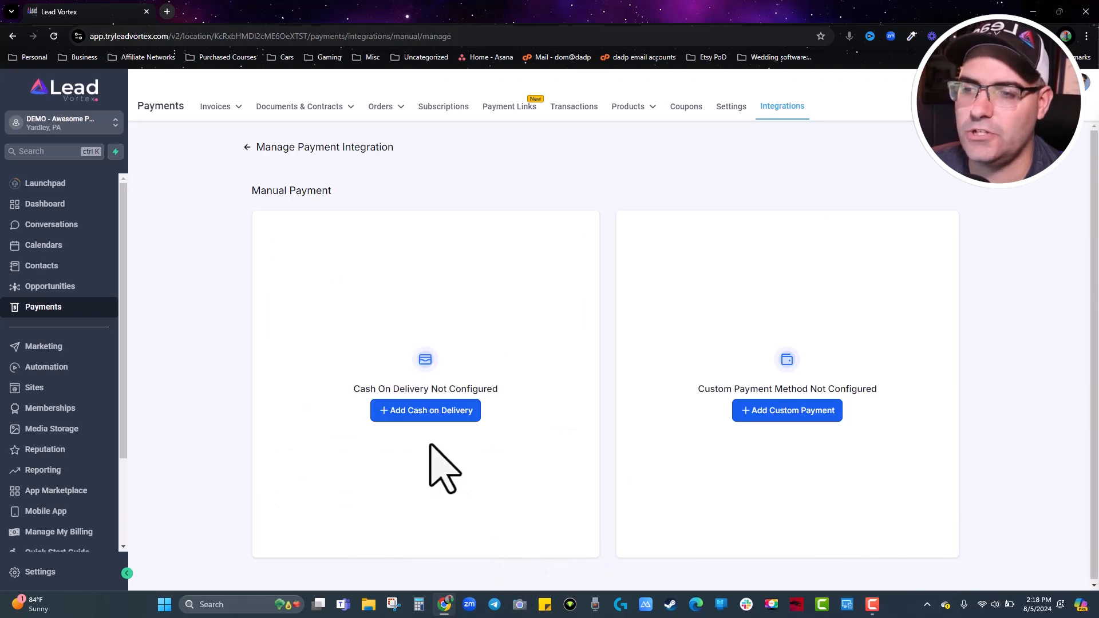
# Go to Documents & Contracts Templates and open the Services Contract.
pyautogui.click(246, 148)
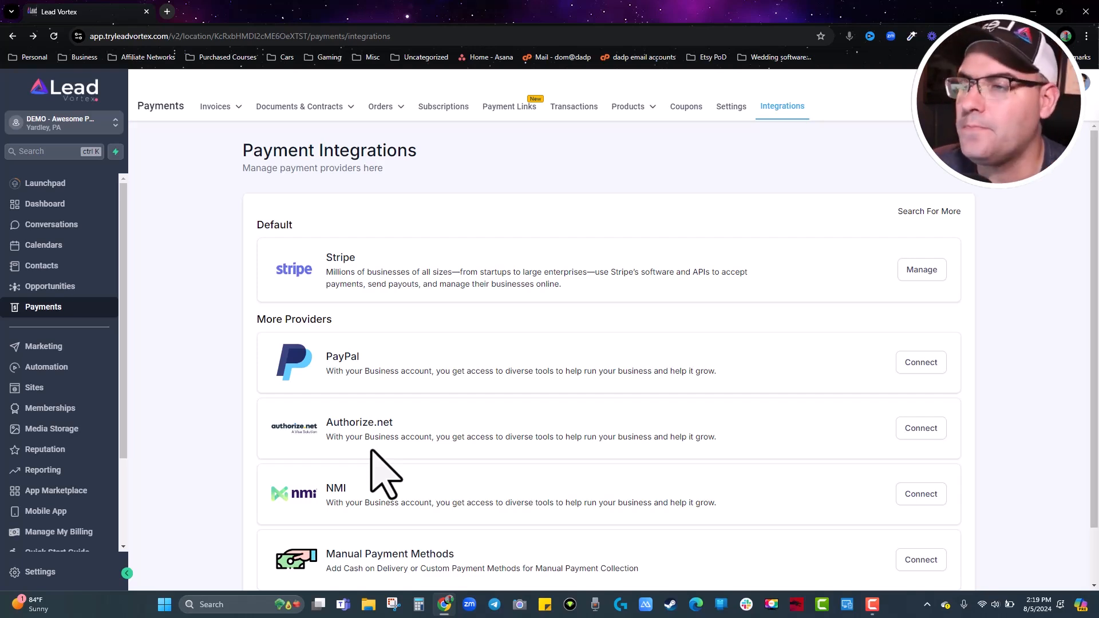
pyautogui.moveTo(280, 108)
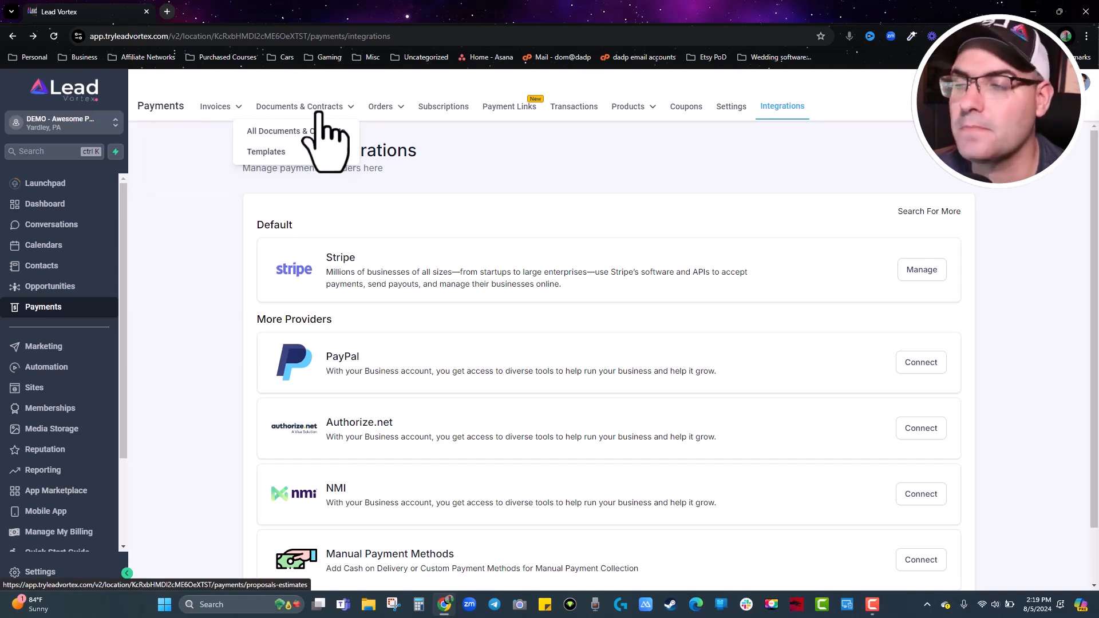
pyautogui.click(276, 158)
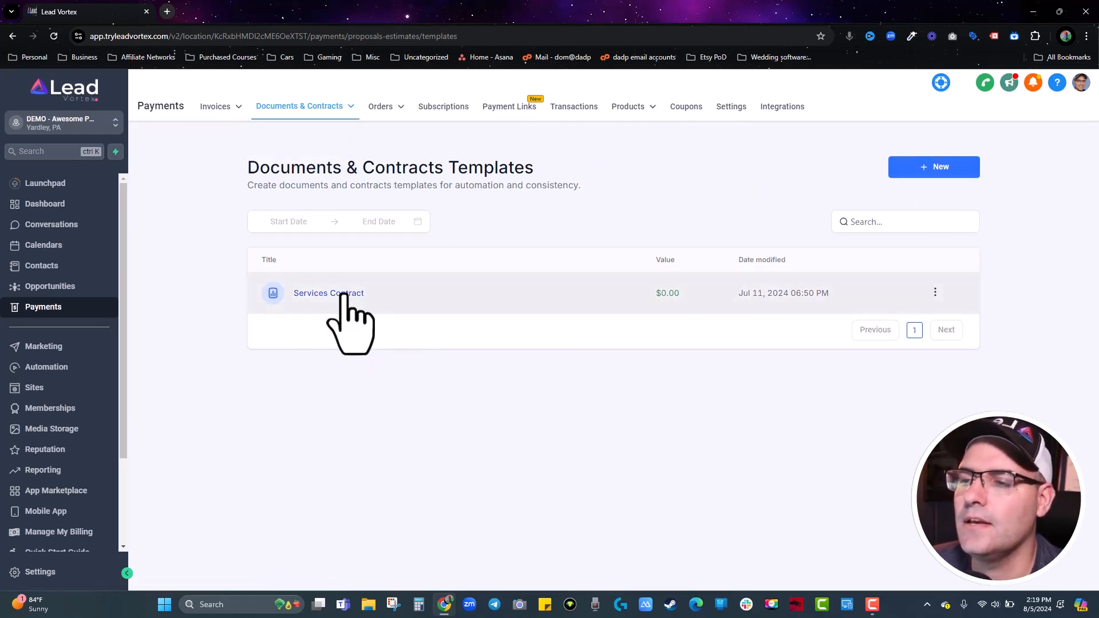
pyautogui.click(344, 294)
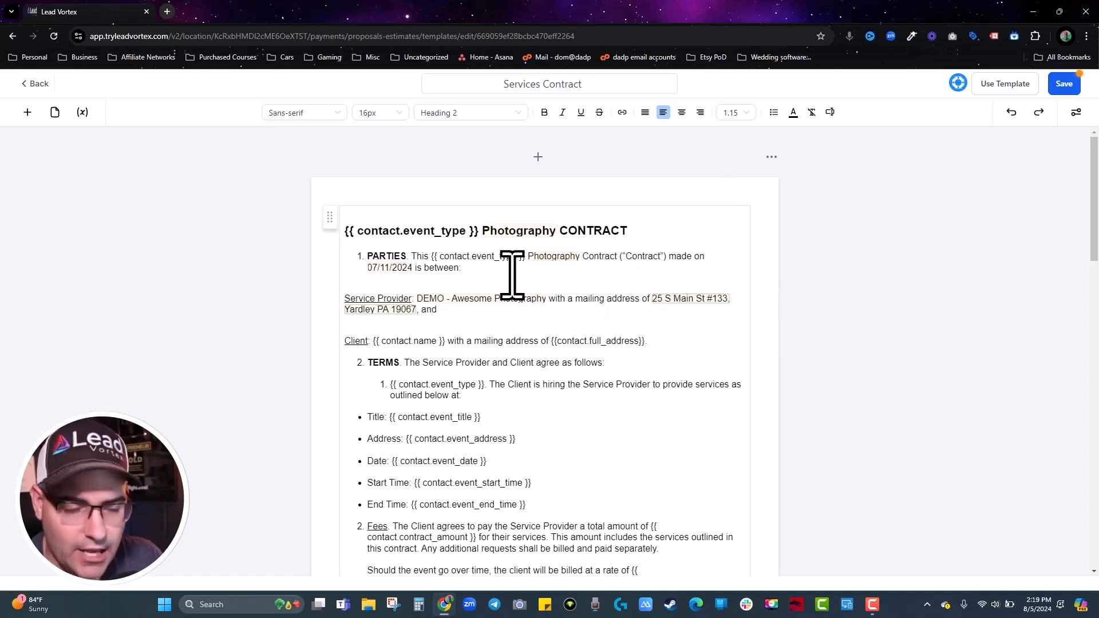
pyautogui.click(345, 233)
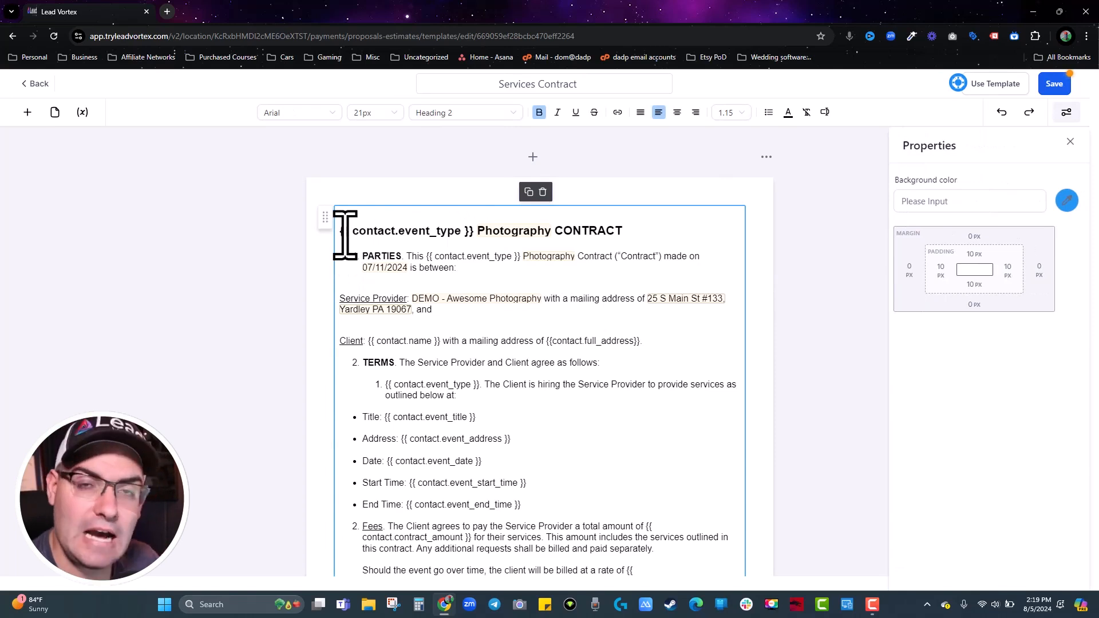
pyautogui.click(478, 315)
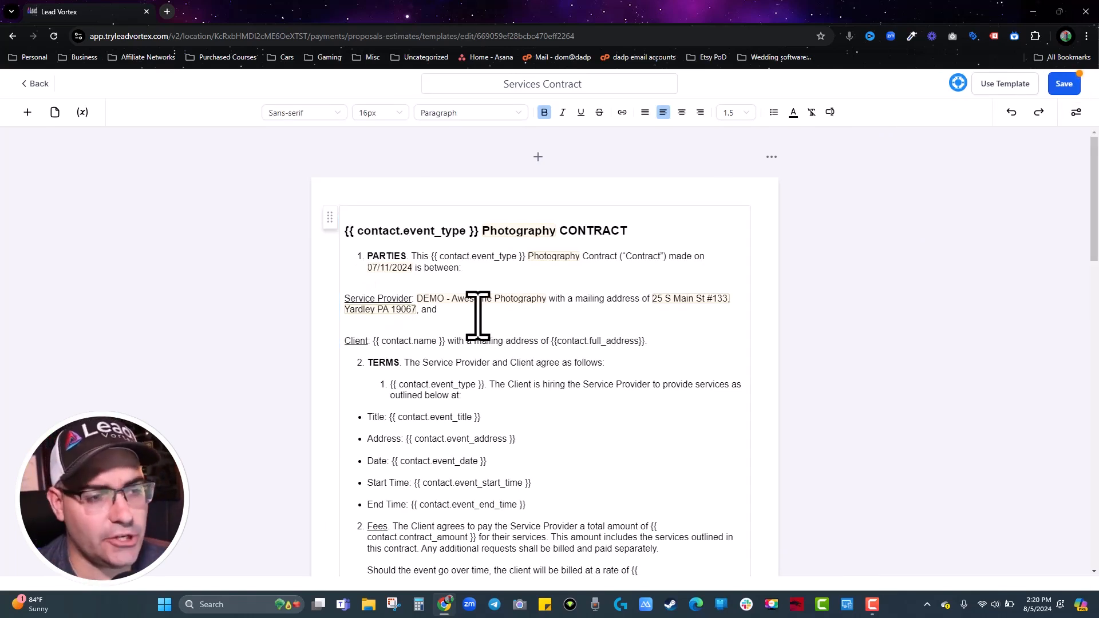
pyautogui.scroll(-13, 478, 315)
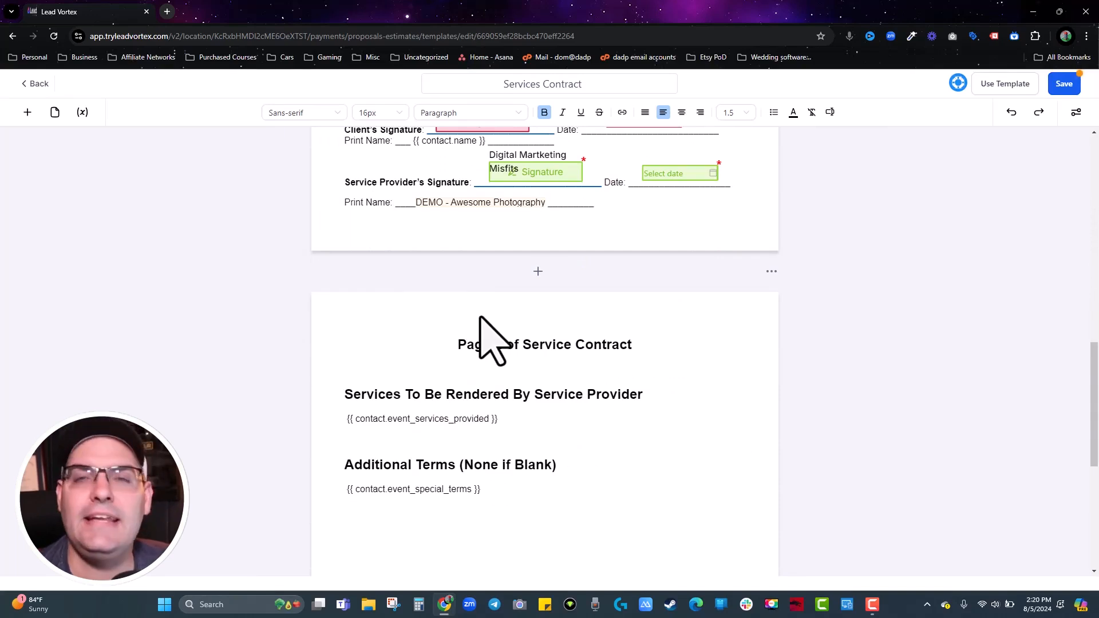
pyautogui.scroll(15, 480, 316)
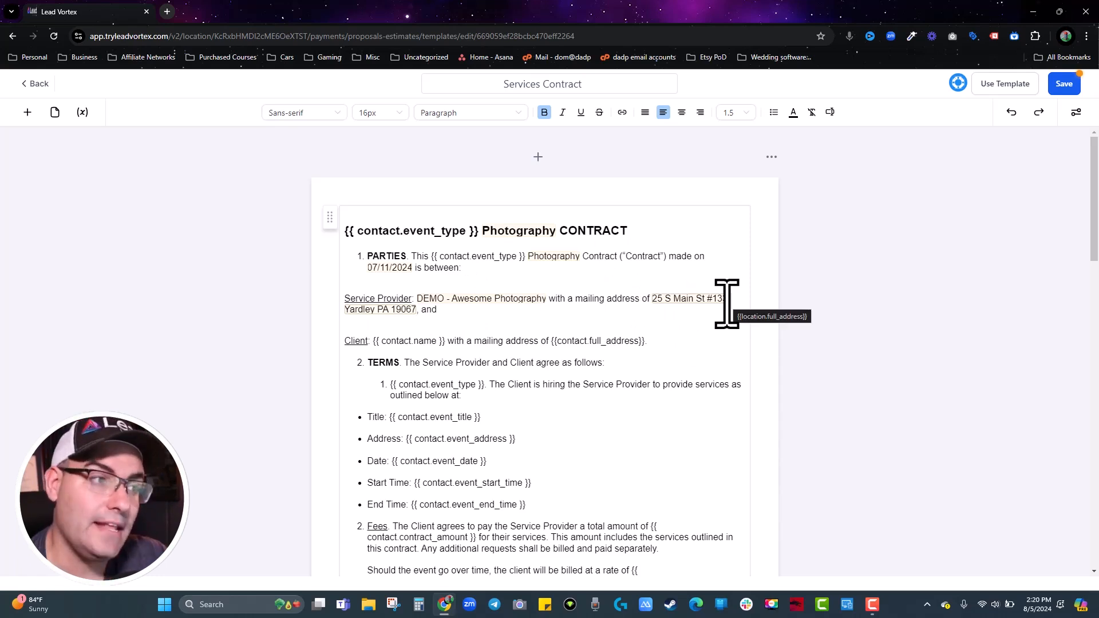
pyautogui.scroll(-3, 657, 355)
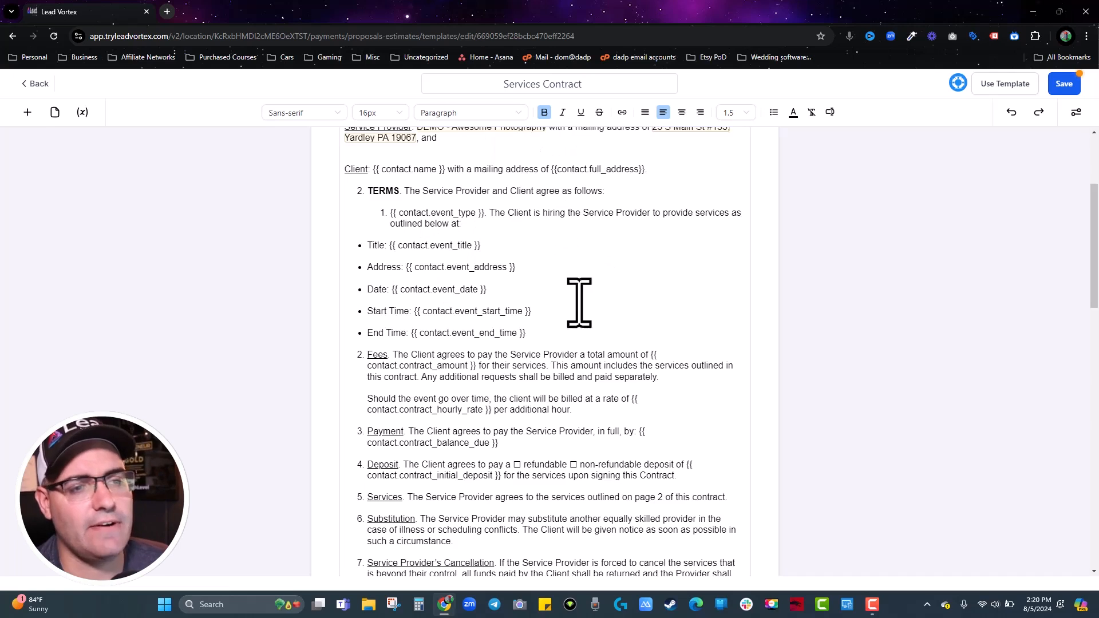
pyautogui.scroll(-5, 590, 361)
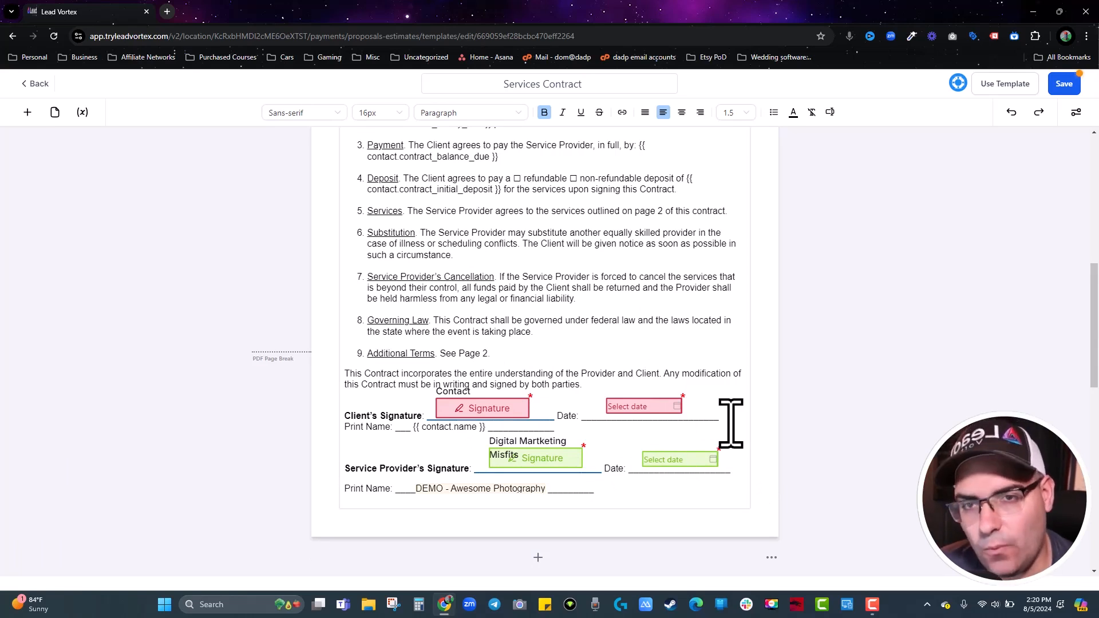
# Place a Signature field near clause 9, make yourself the signer, then delete it.
pyautogui.click(83, 113)
pyautogui.click(82, 112)
pyautogui.click(29, 112)
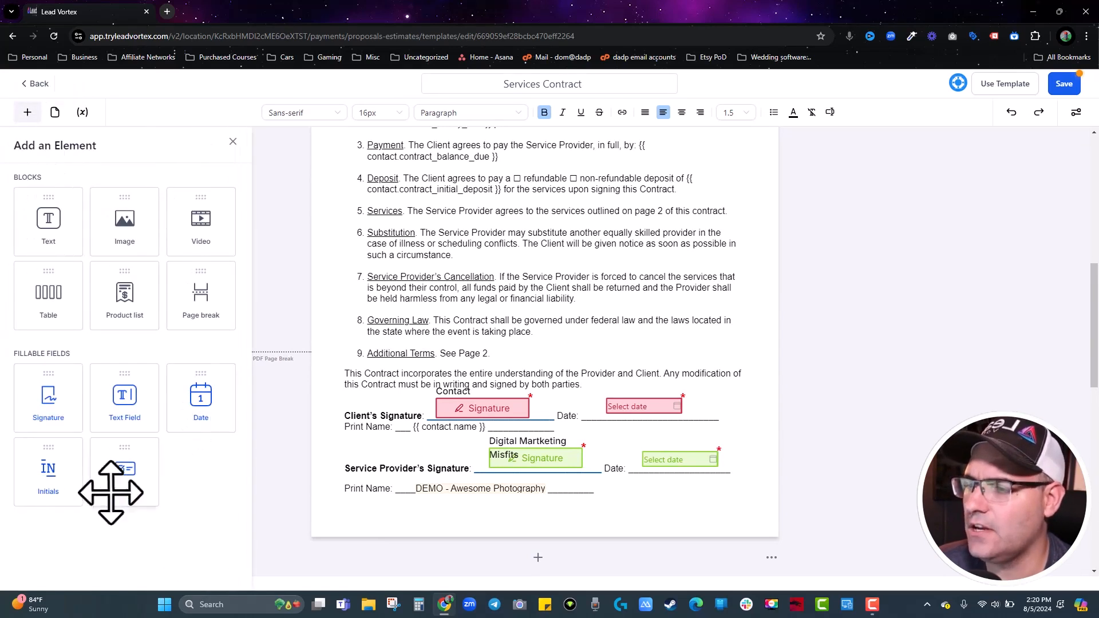
pyautogui.moveTo(64, 388); pyautogui.dragTo(512, 369)
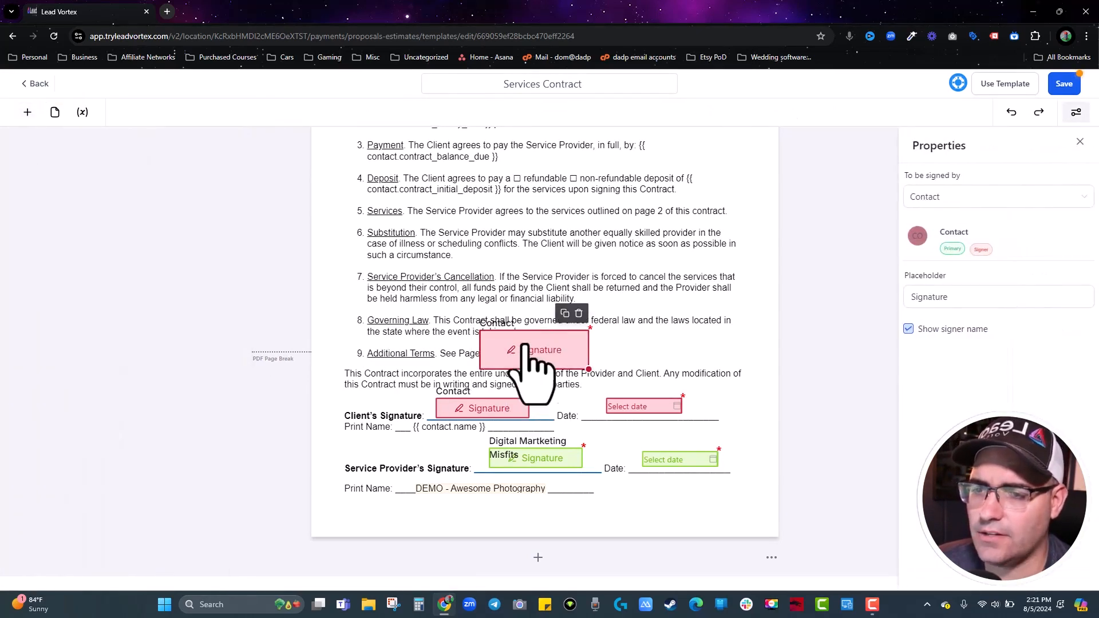
pyautogui.click(965, 217)
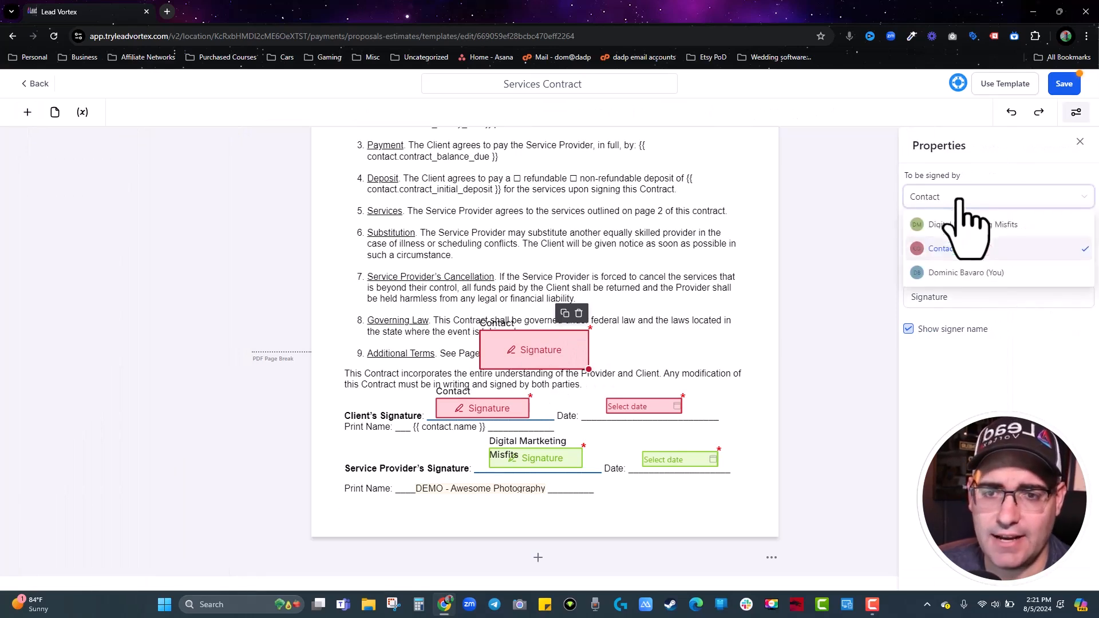
pyautogui.click(955, 274)
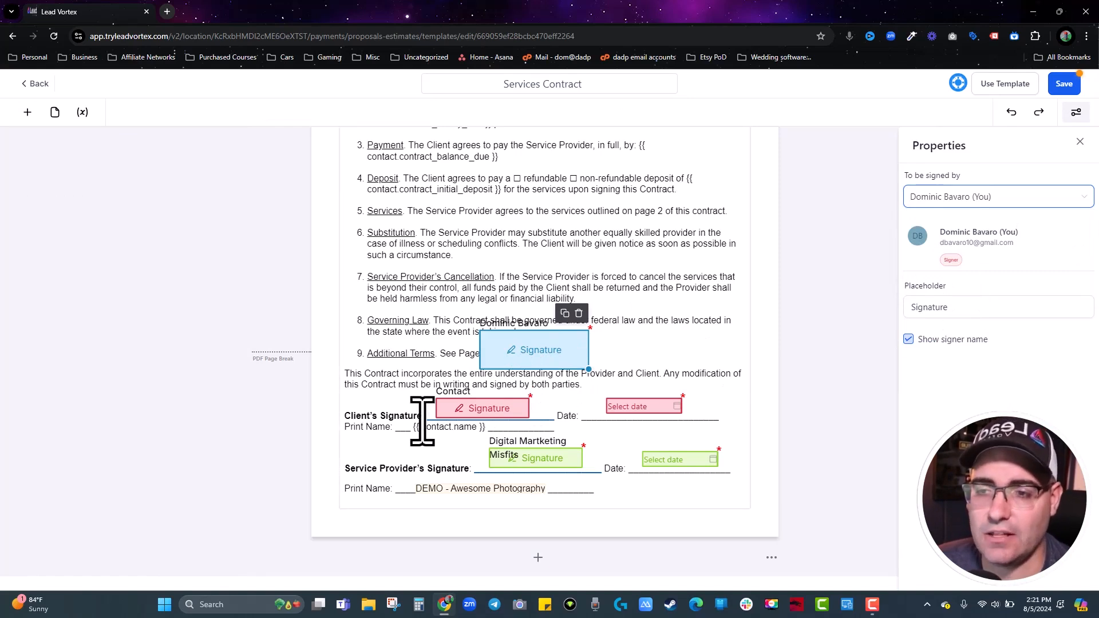
pyautogui.click(578, 313)
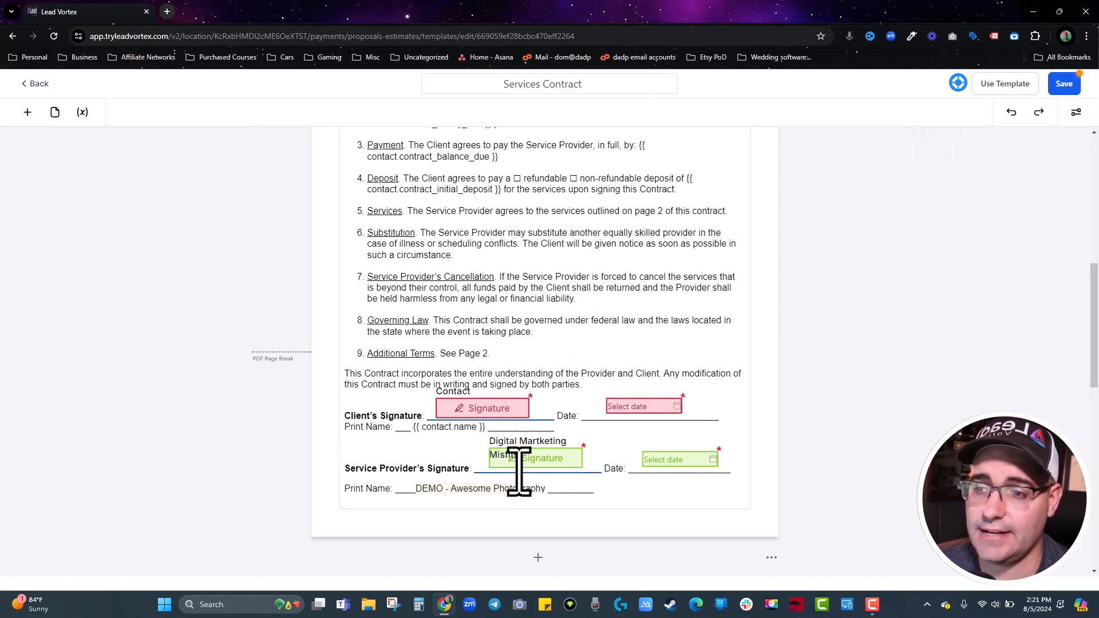
# Place an Initials field on page 2, check the signer choices, then delete it.
pyautogui.scroll(-12, 521, 492)
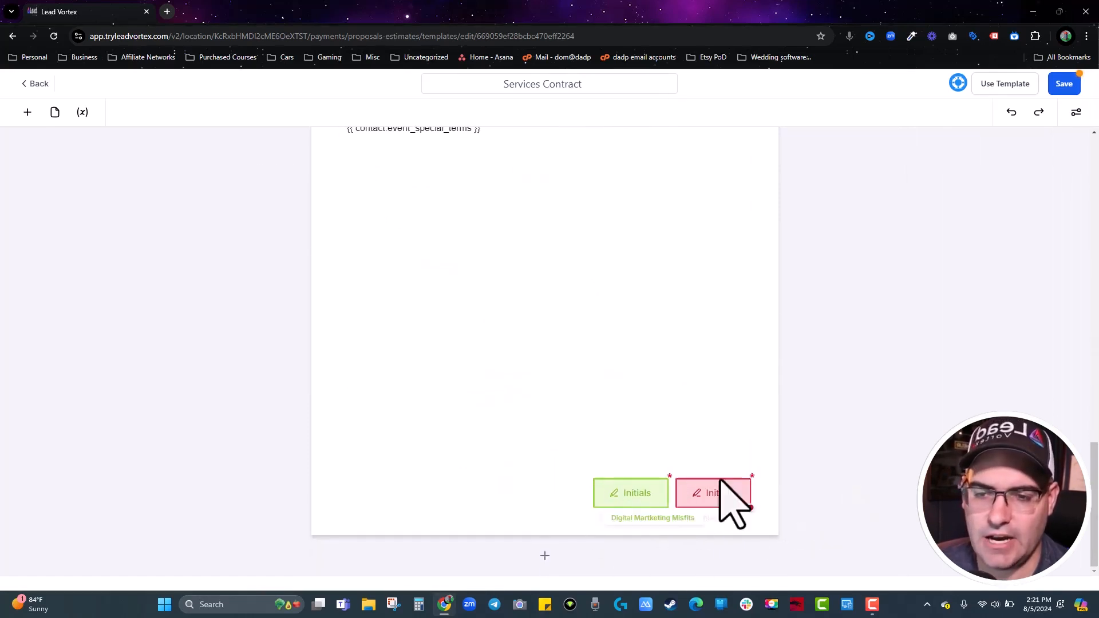
pyautogui.click(27, 112)
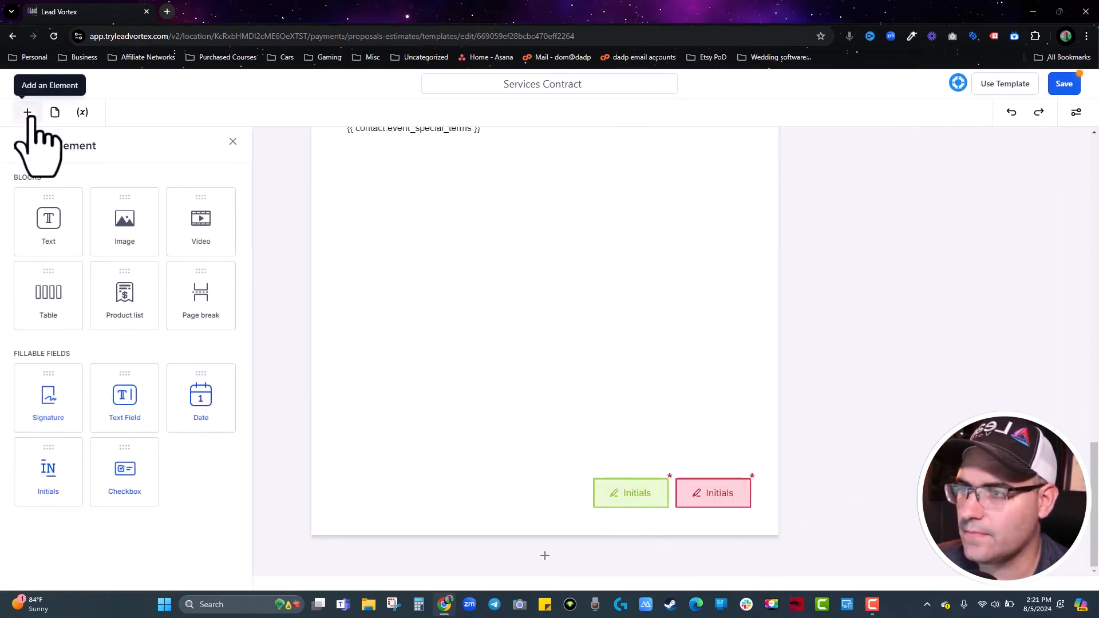
pyautogui.moveTo(47, 476); pyautogui.dragTo(501, 434)
pyautogui.click(927, 198)
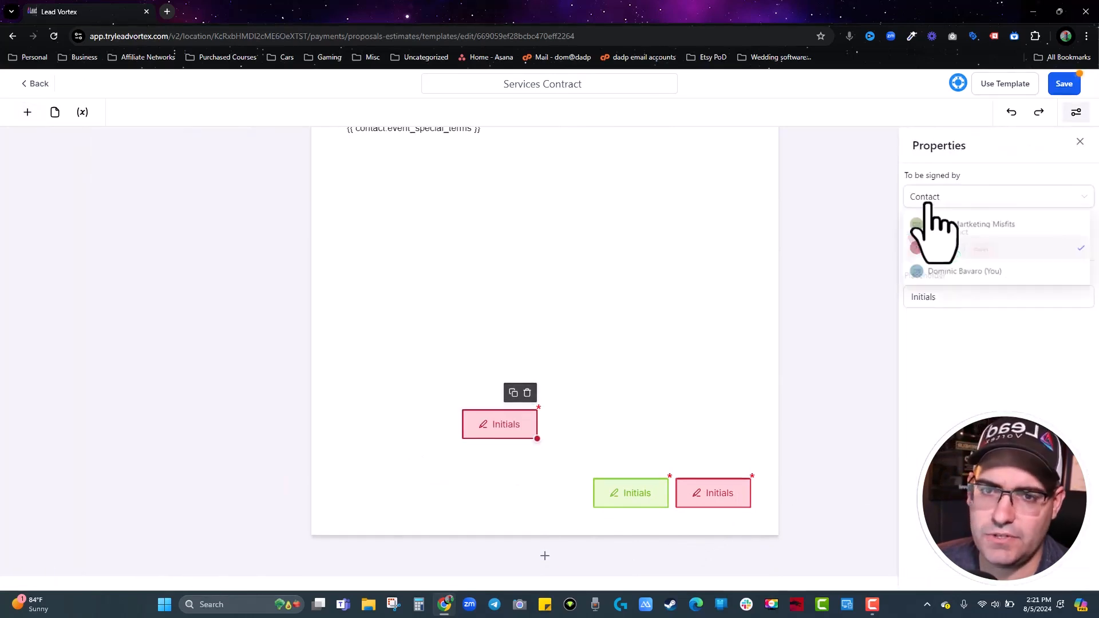
pyautogui.click(527, 394)
pyautogui.click(527, 393)
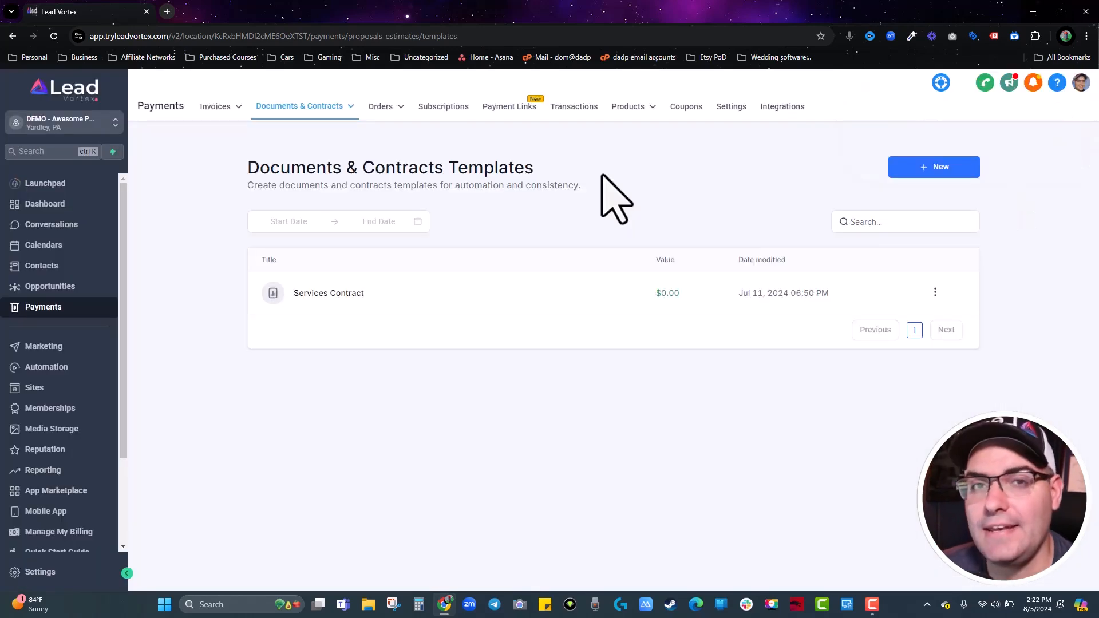
pyautogui.click(935, 291)
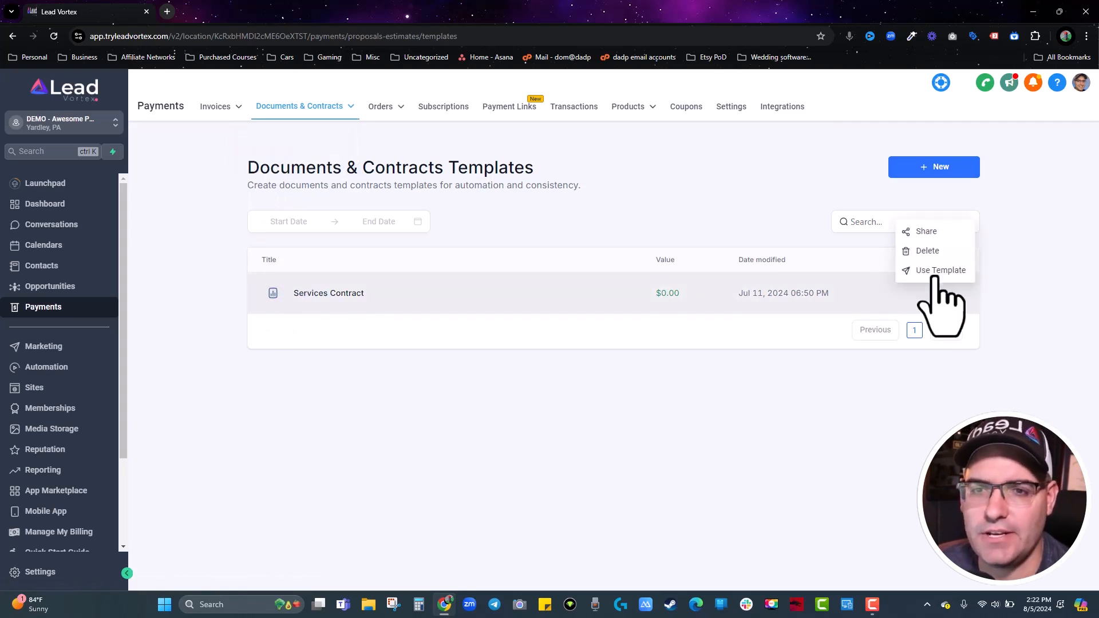
pyautogui.click(935, 272)
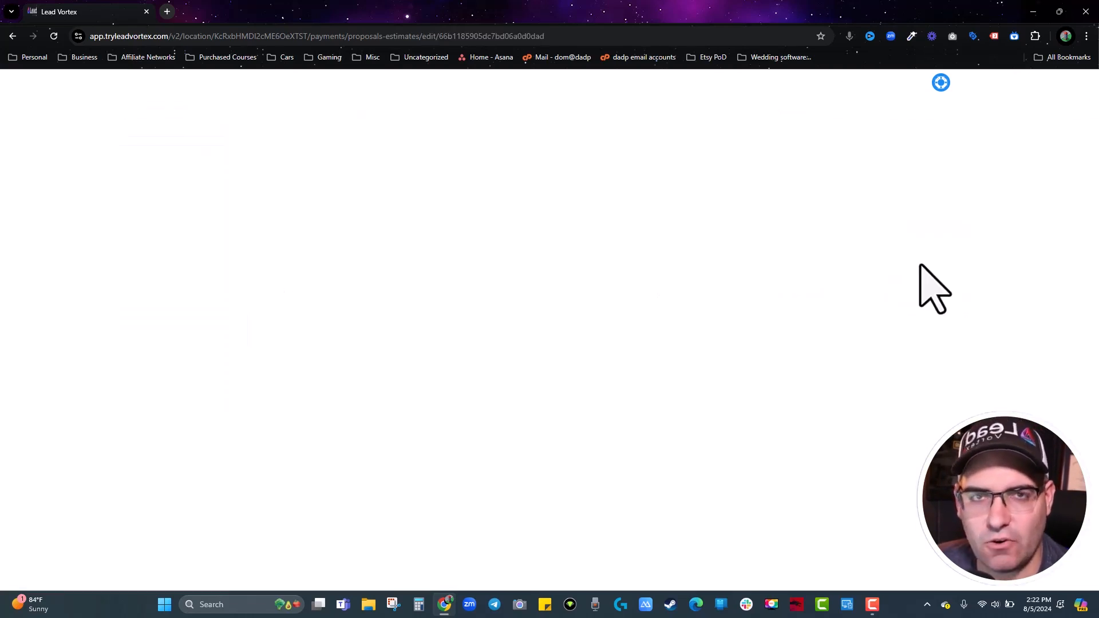
pyautogui.scroll(10, 550, 294)
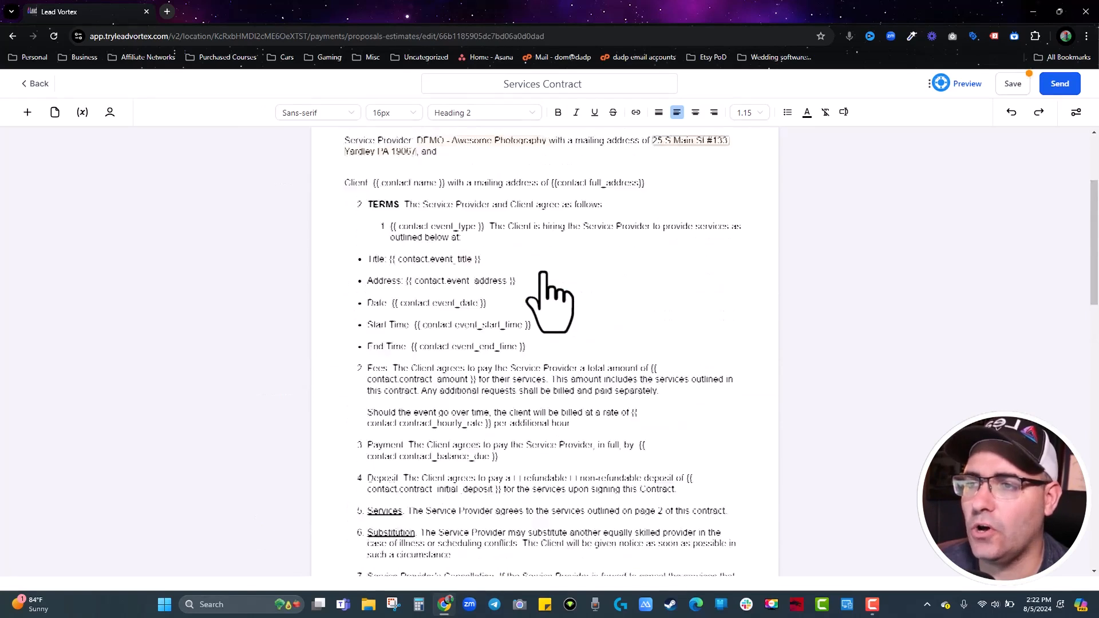
pyautogui.click(110, 112)
pyautogui.click(108, 258)
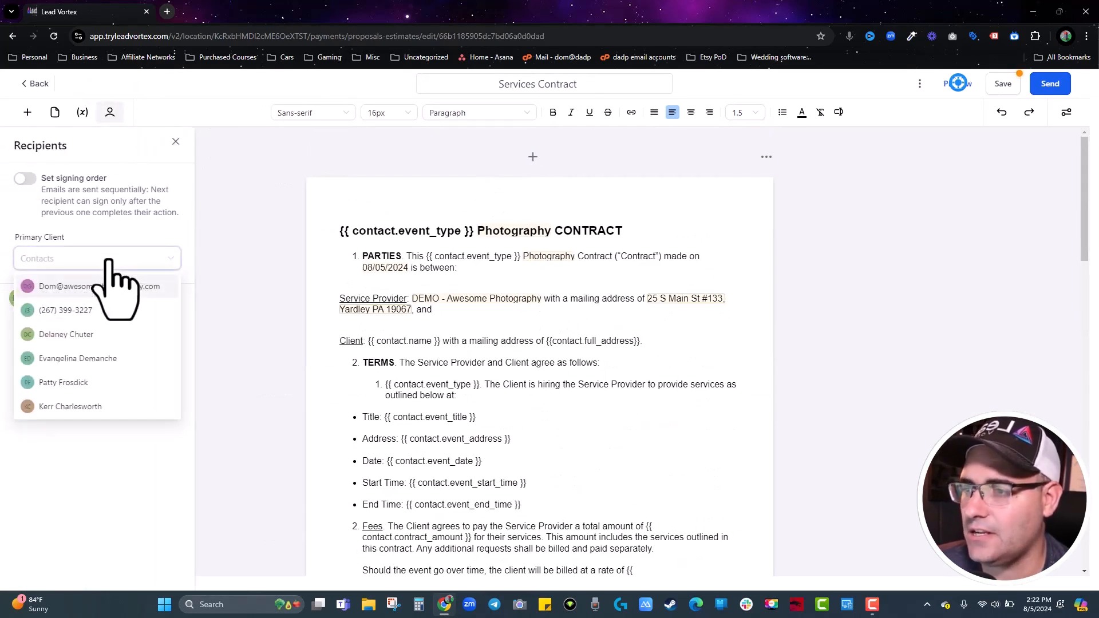
pyautogui.click(105, 293)
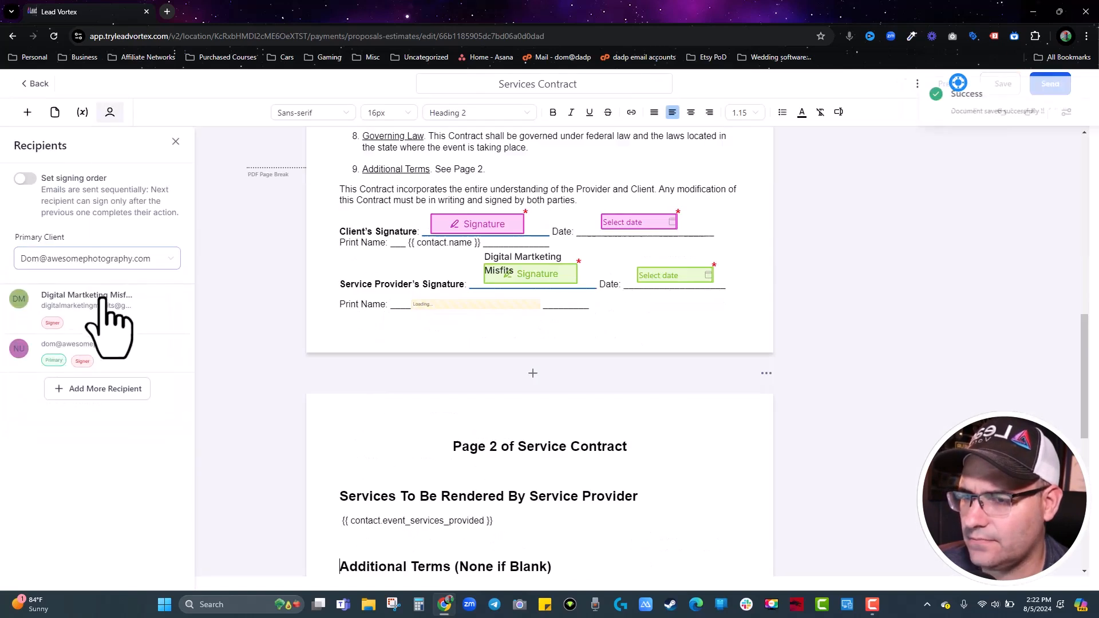
pyautogui.scroll(15, 447, 301)
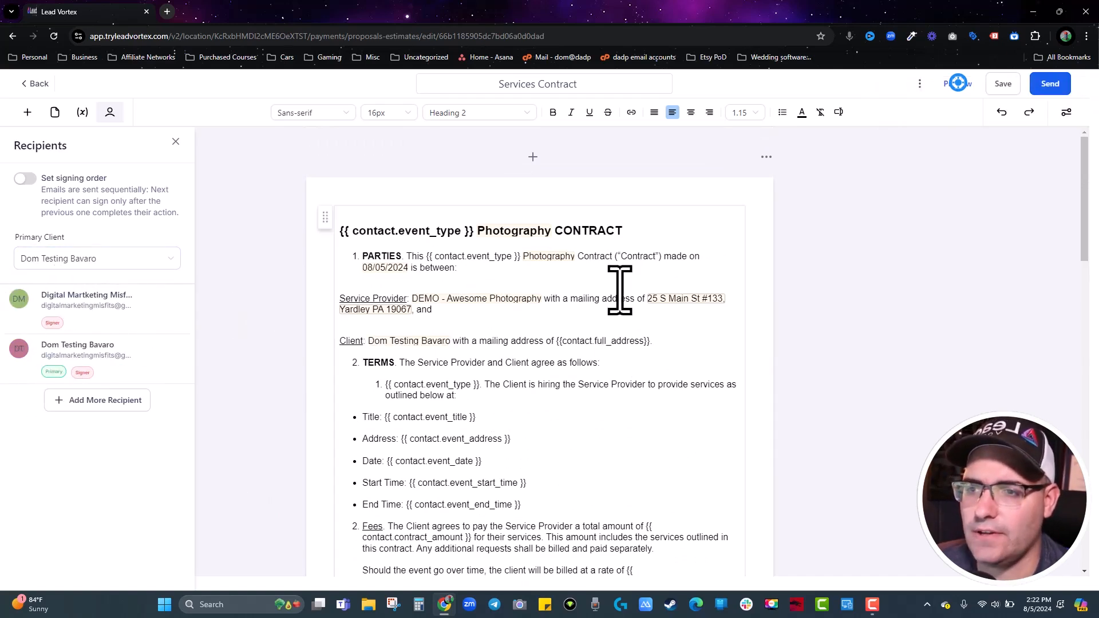
pyautogui.scroll(-10, 486, 393)
pyautogui.scroll(-5, 486, 397)
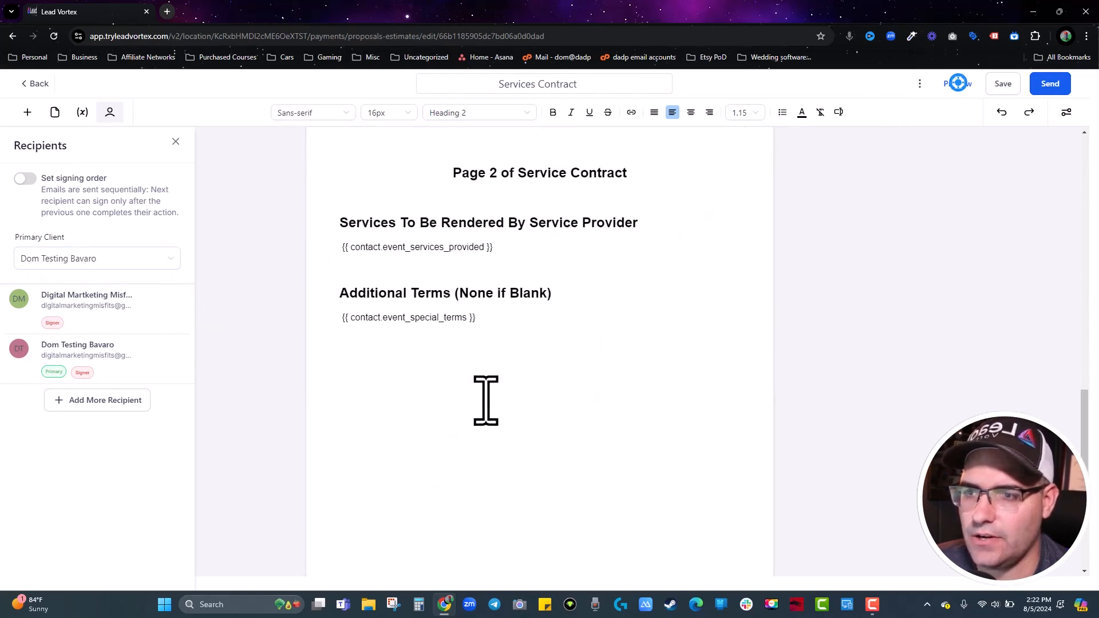
pyautogui.scroll(15, 410, 368)
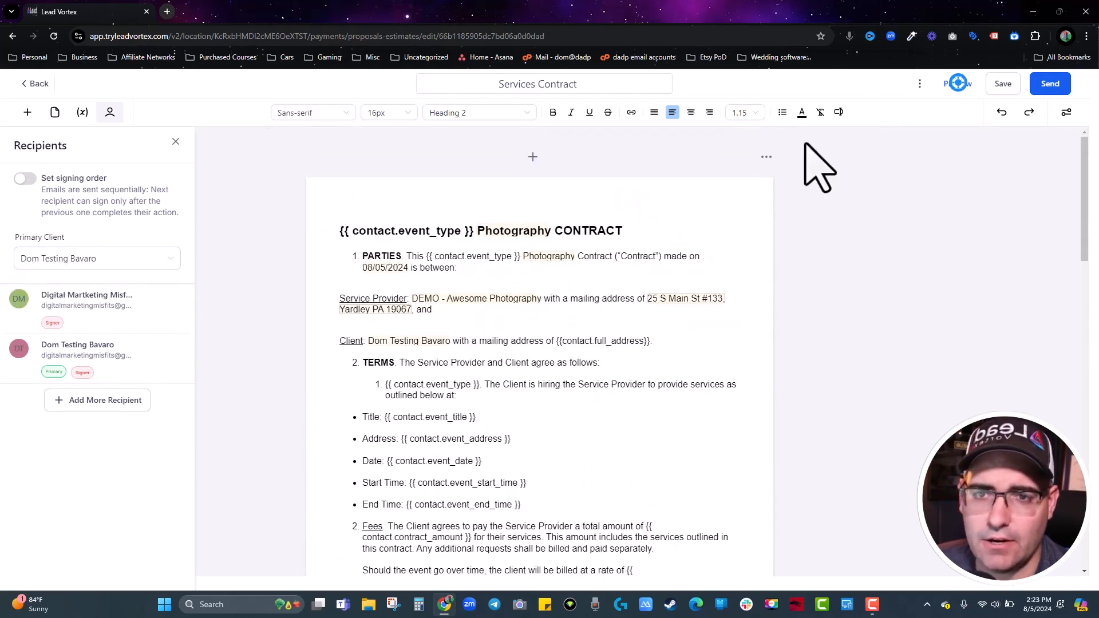
# Preview the Services Contract in a new tab, check the filled-in client name, then close it.
pyautogui.click(956, 83)
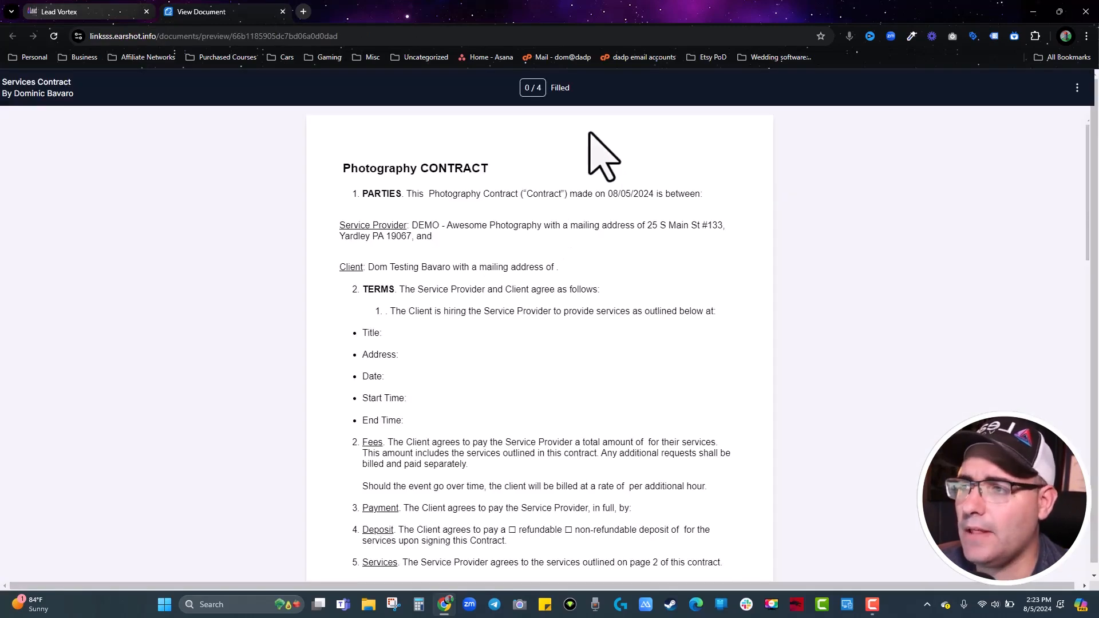
pyautogui.moveTo(367, 269); pyautogui.dragTo(465, 270)
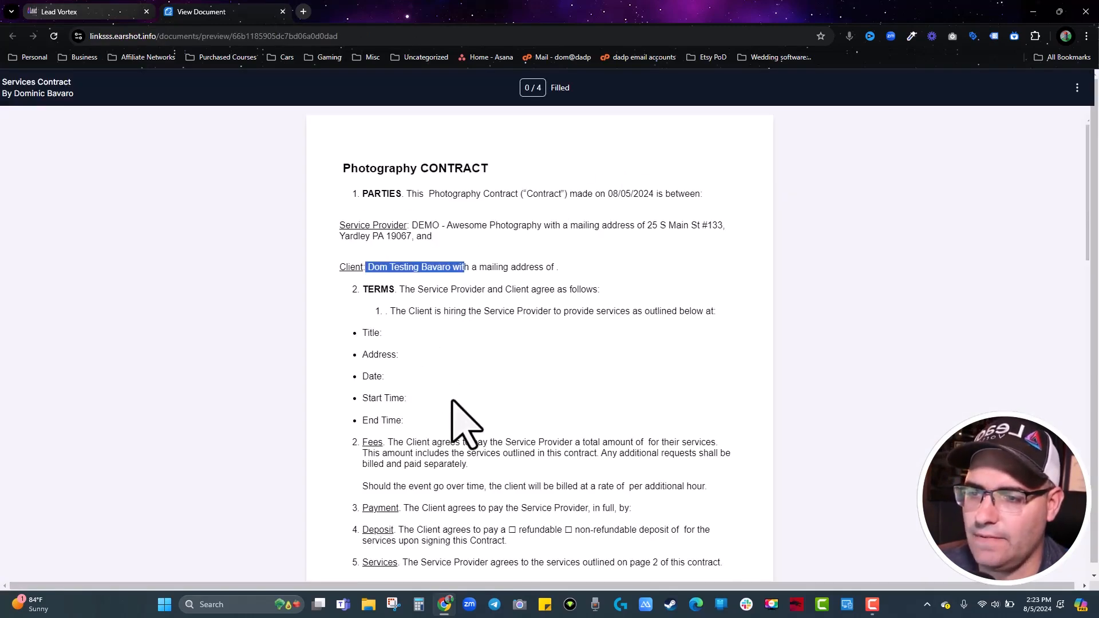
pyautogui.scroll(-5, 458, 422)
pyautogui.scroll(-4, 555, 400)
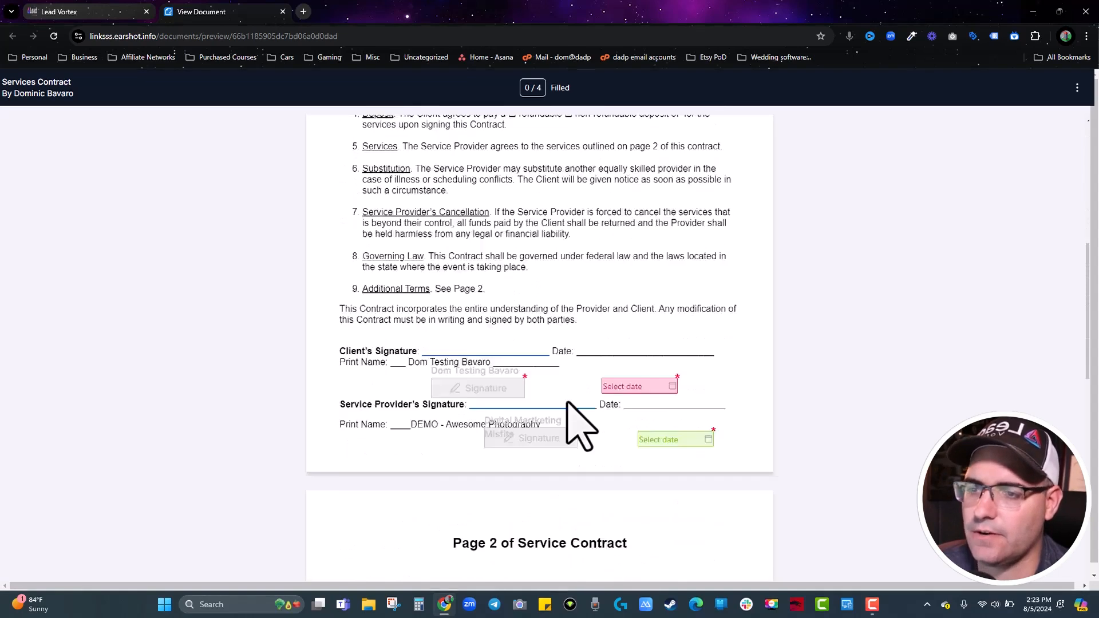
pyautogui.scroll(12, 529, 323)
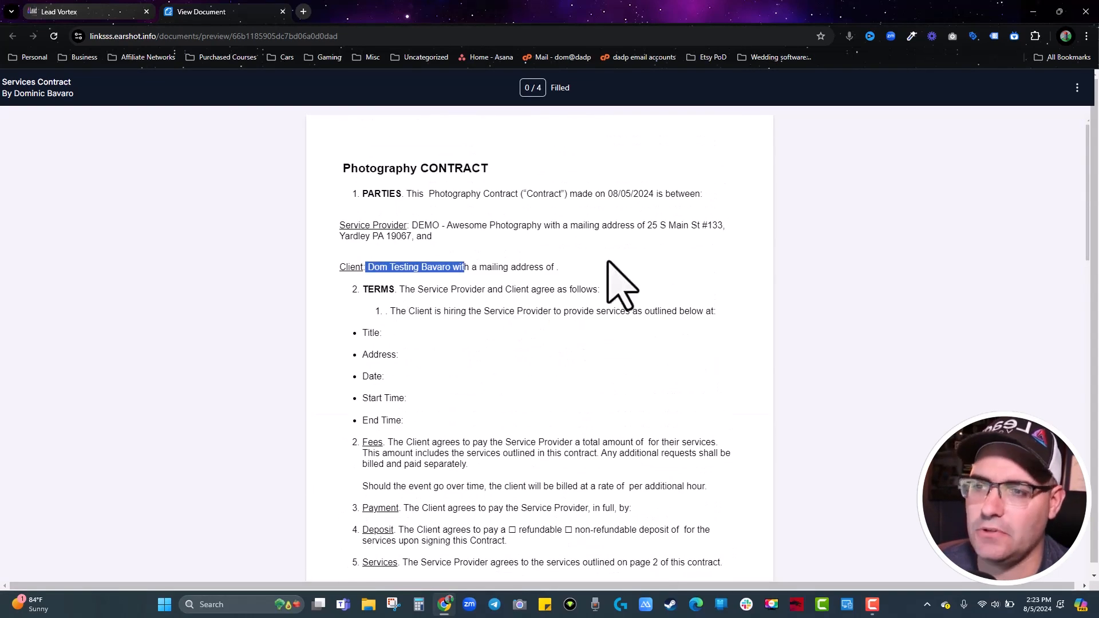
pyautogui.click(283, 12)
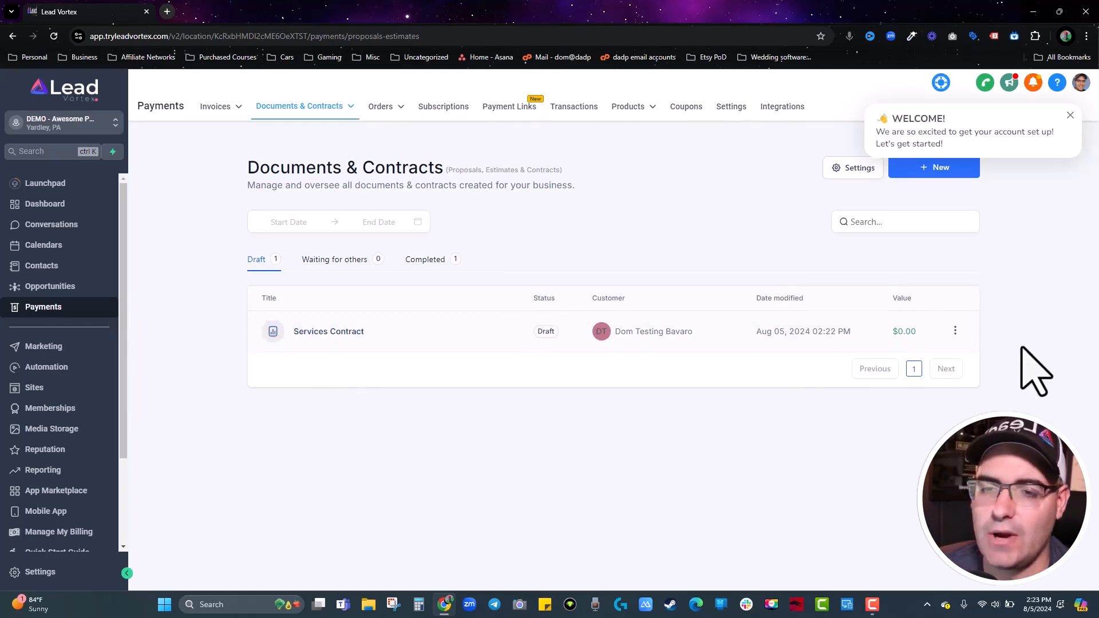
# Check the Waiting for others and Completed contract tabs, then list All Invoices.
pyautogui.click(343, 264)
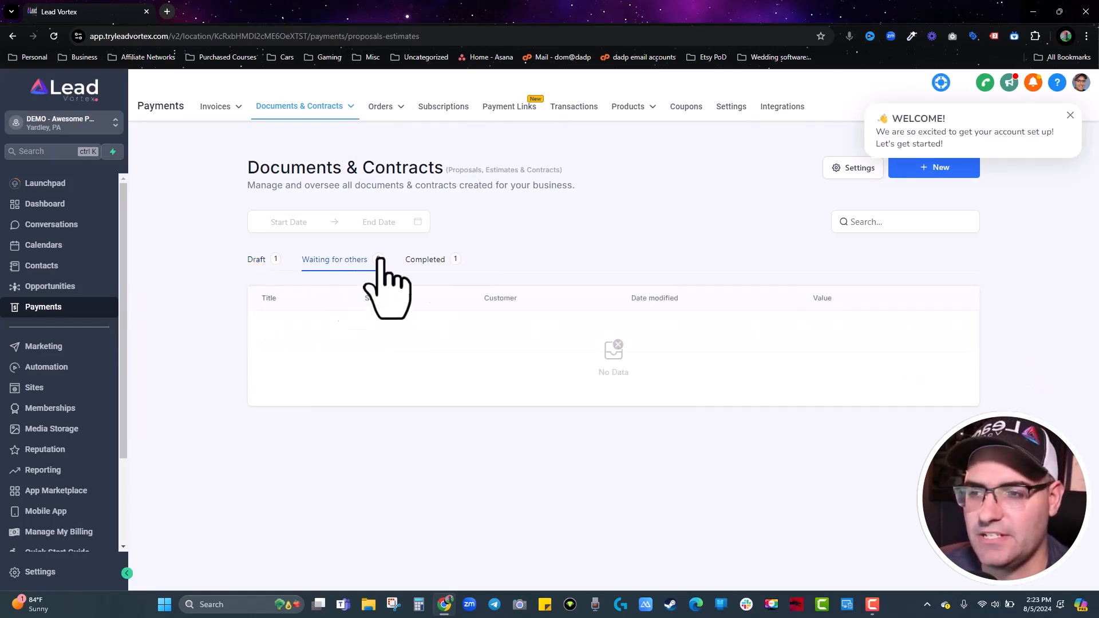
pyautogui.click(427, 263)
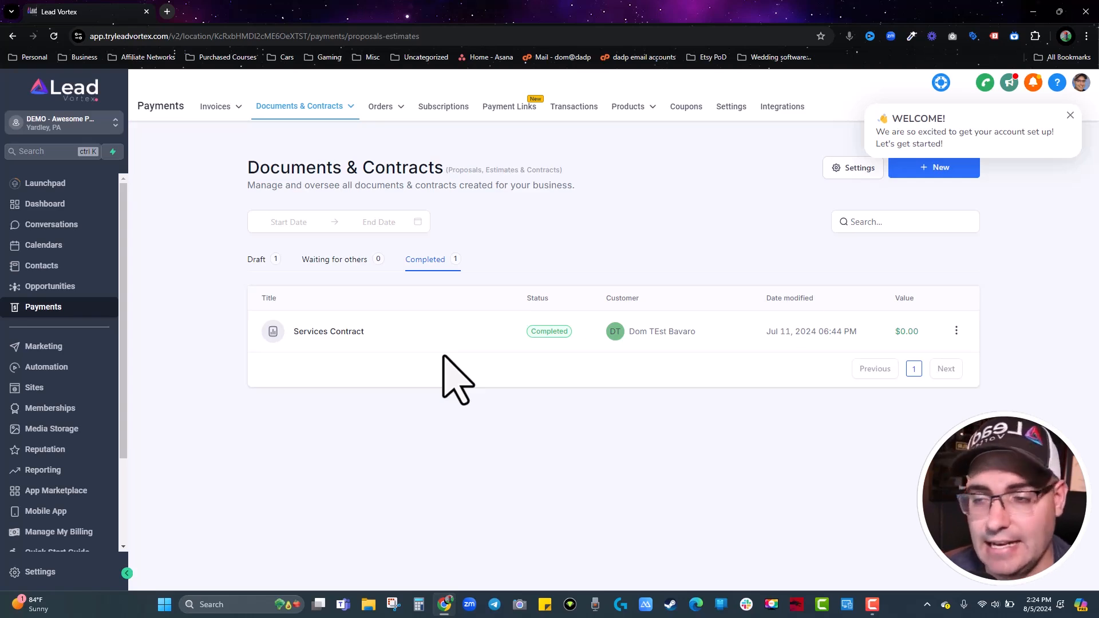
pyautogui.moveTo(217, 108)
pyautogui.click(201, 132)
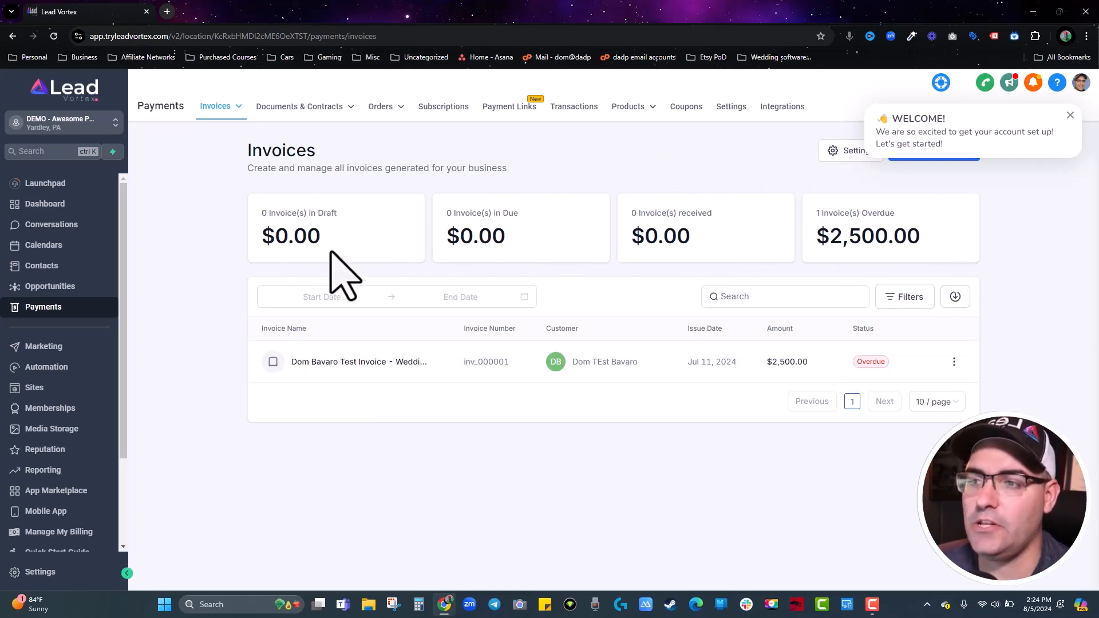
# Start a new invoice template and add a Wedding Photography line item.
pyautogui.moveTo(224, 109)
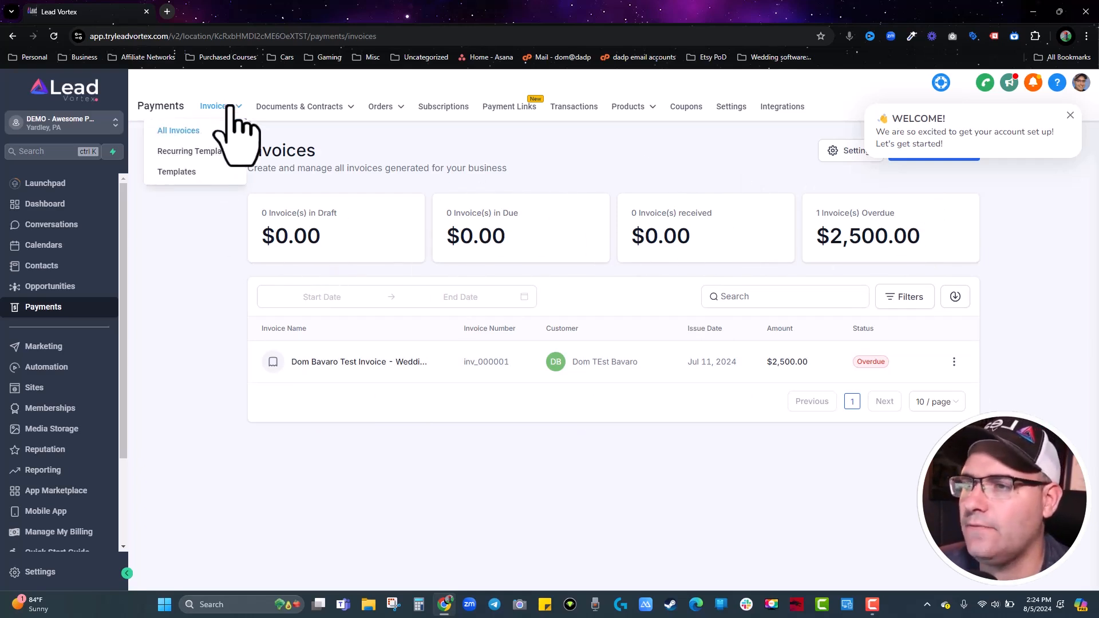
pyautogui.click(184, 173)
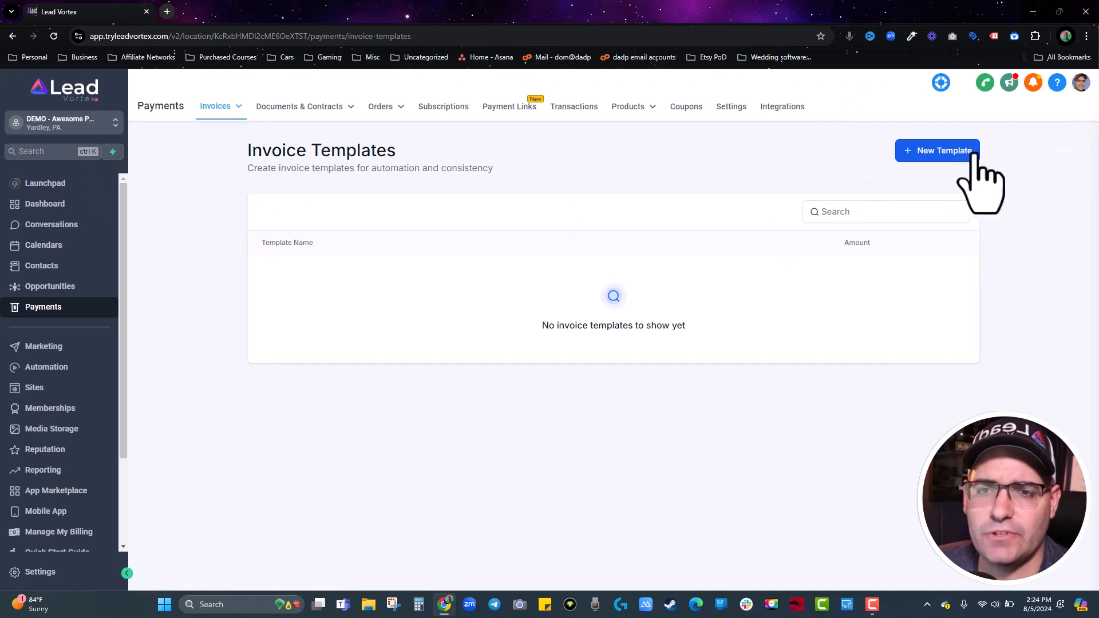
pyautogui.click(939, 151)
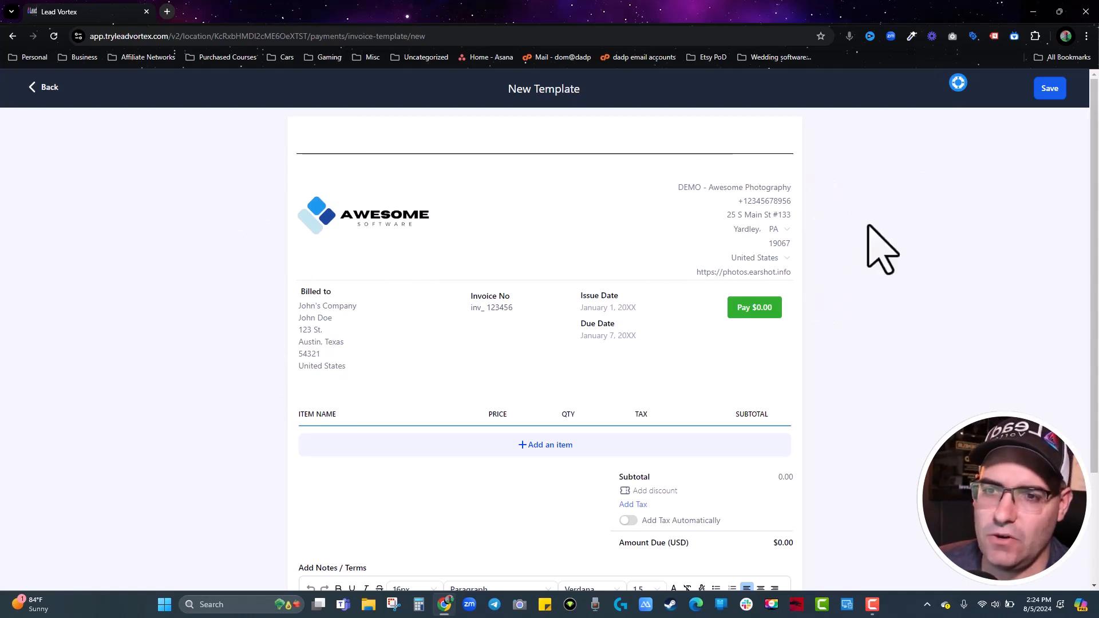
pyautogui.scroll(-3, 561, 283)
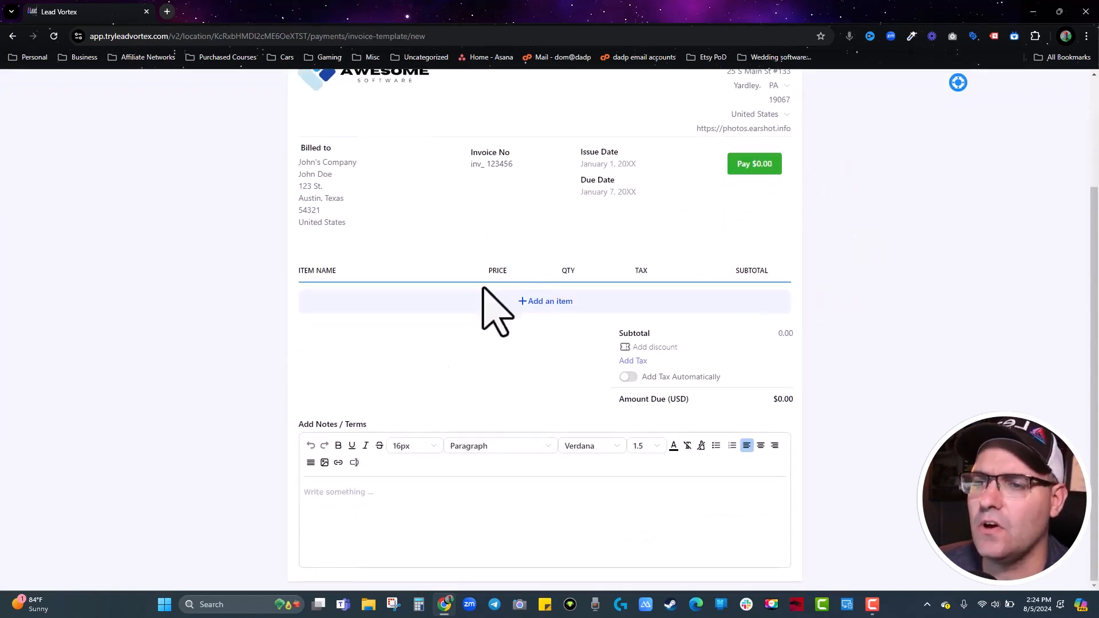
pyautogui.click(535, 312)
pyautogui.click(492, 325)
pyautogui.click(457, 401)
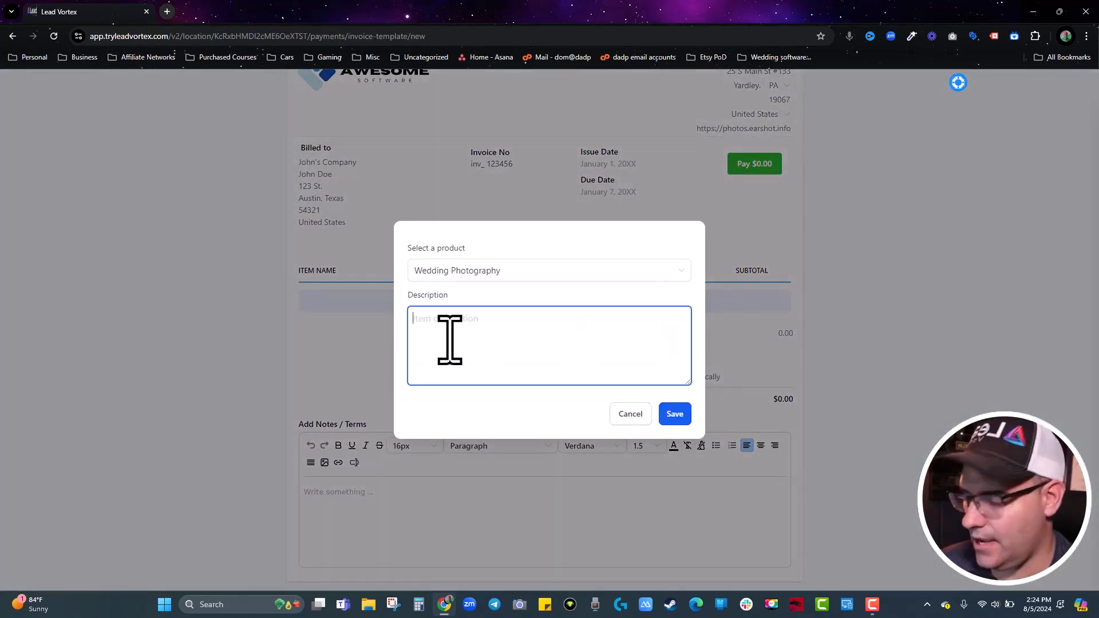
pyautogui.write('adfgh')
pyautogui.click(673, 413)
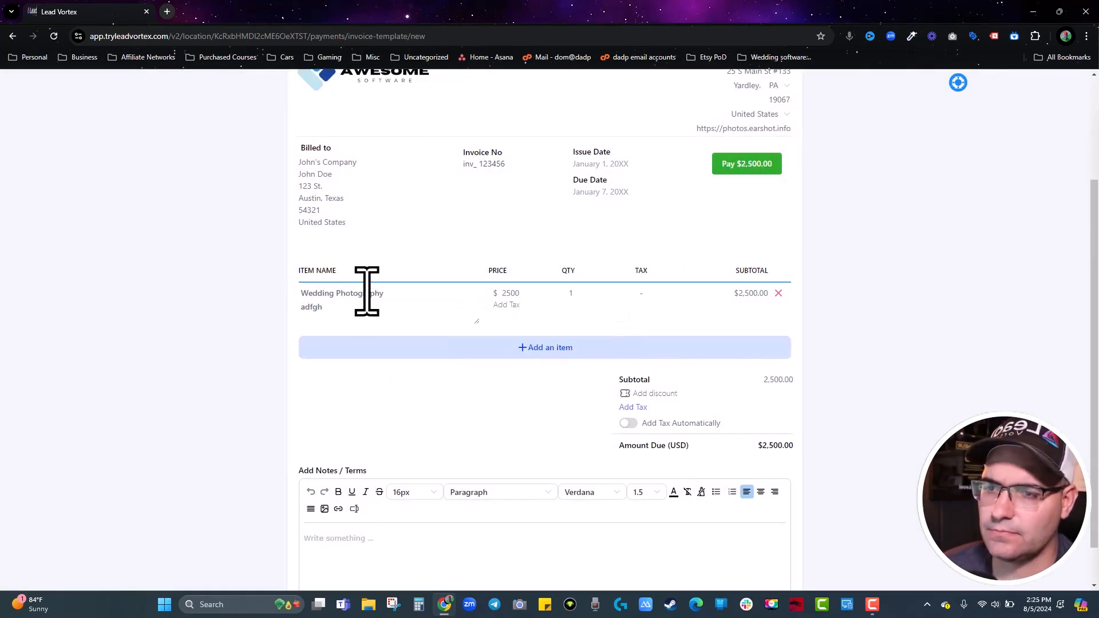
# Change the item's price to 5000 and save the template.
pyautogui.doubleClick(511, 293)
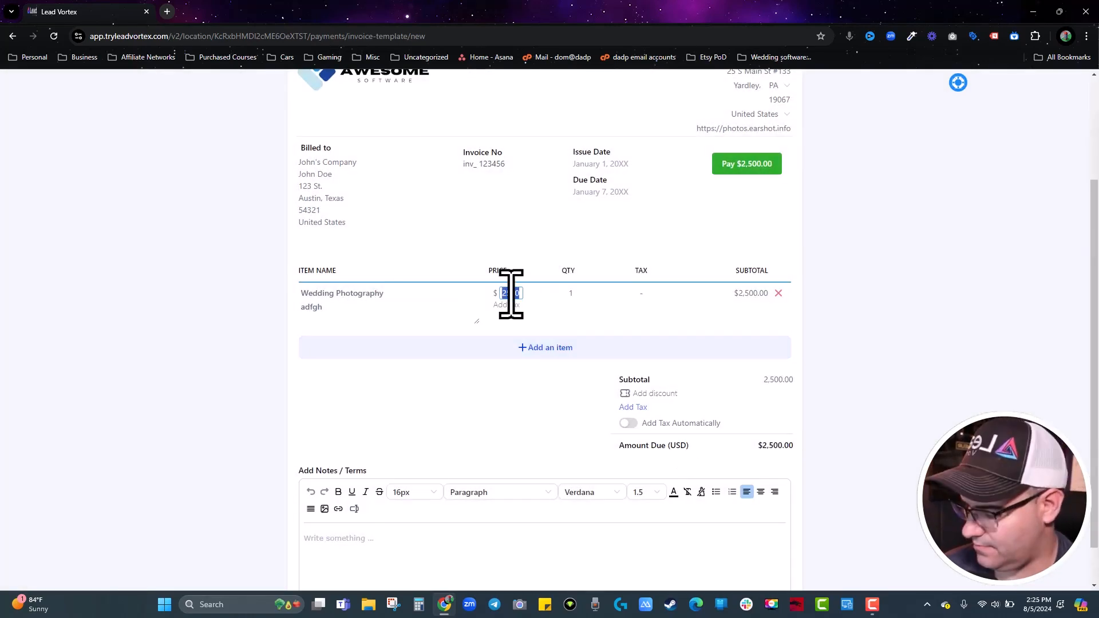
pyautogui.write('5000')
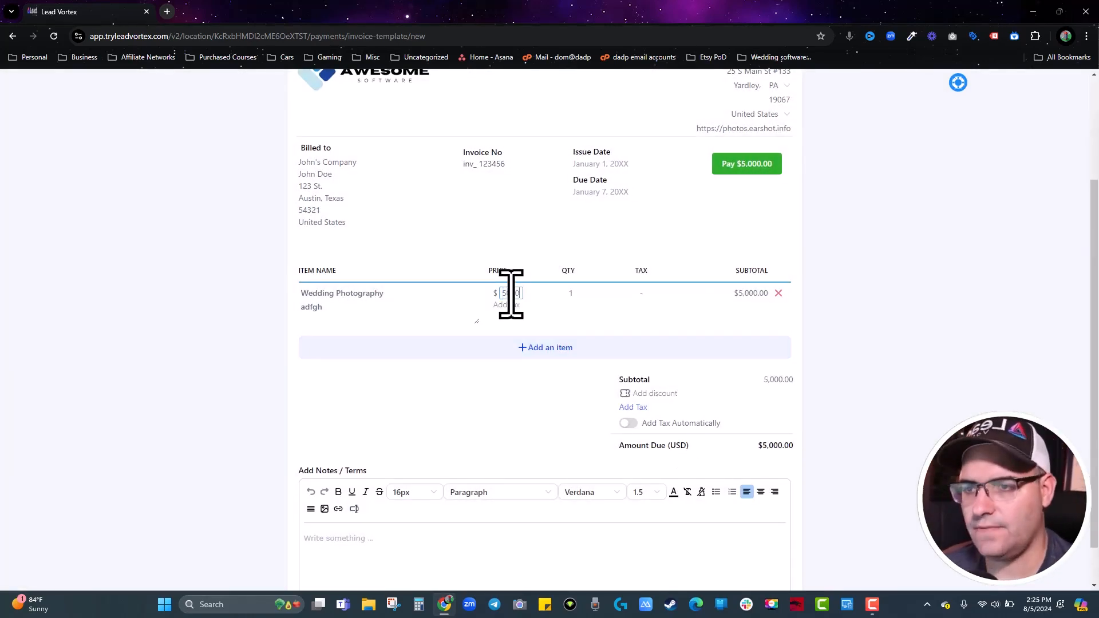
pyautogui.scroll(3, 854, 257)
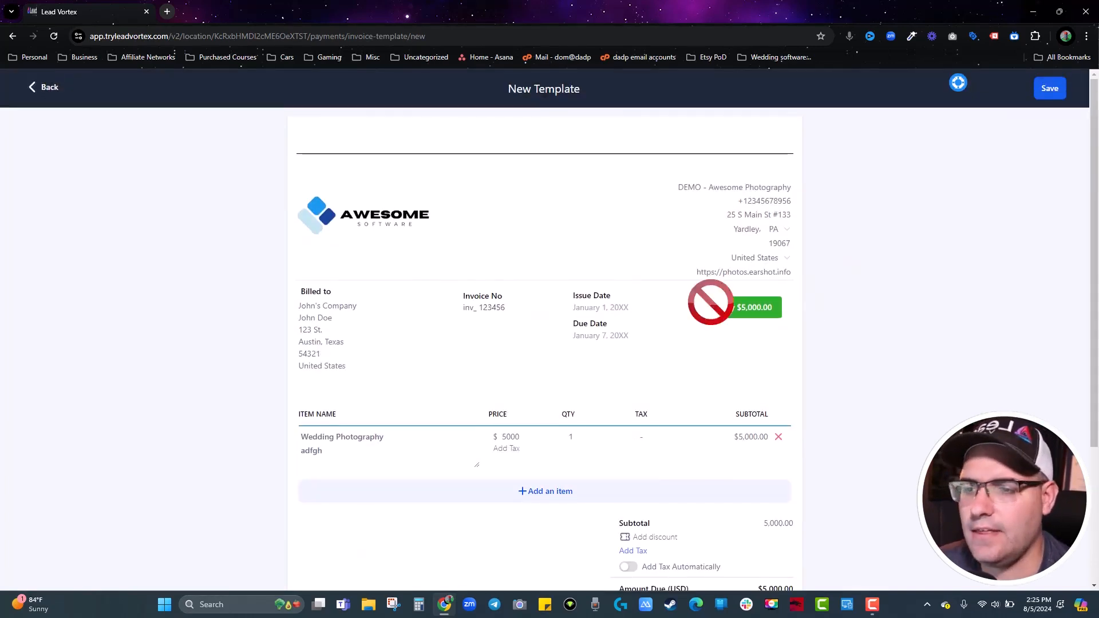
pyautogui.scroll(-3, 712, 299)
pyautogui.scroll(-1, 389, 504)
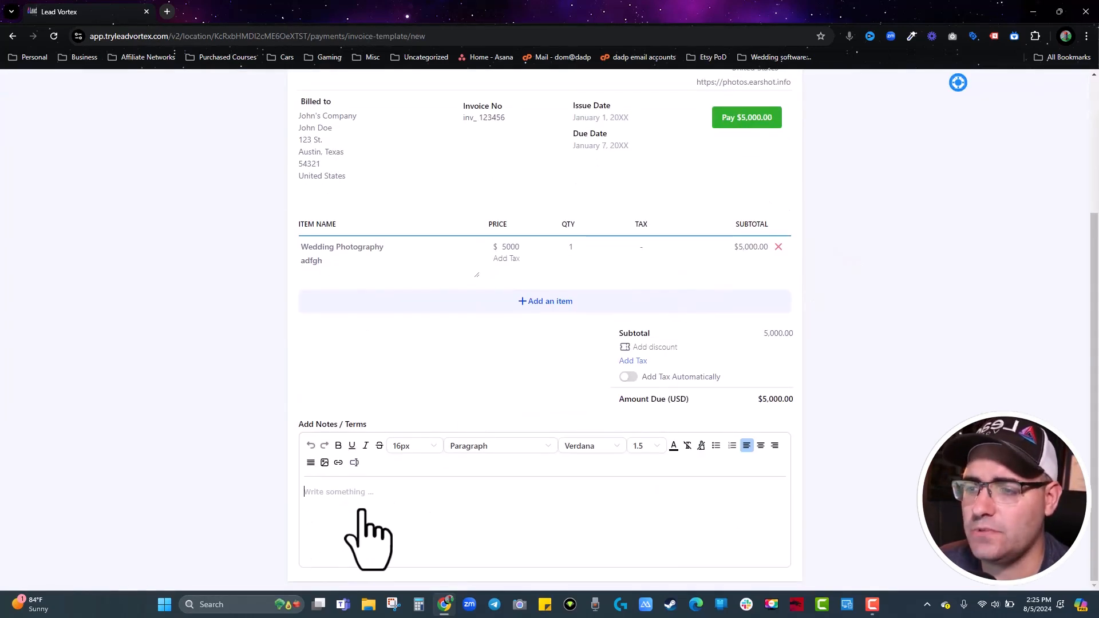
pyautogui.scroll(4, 601, 522)
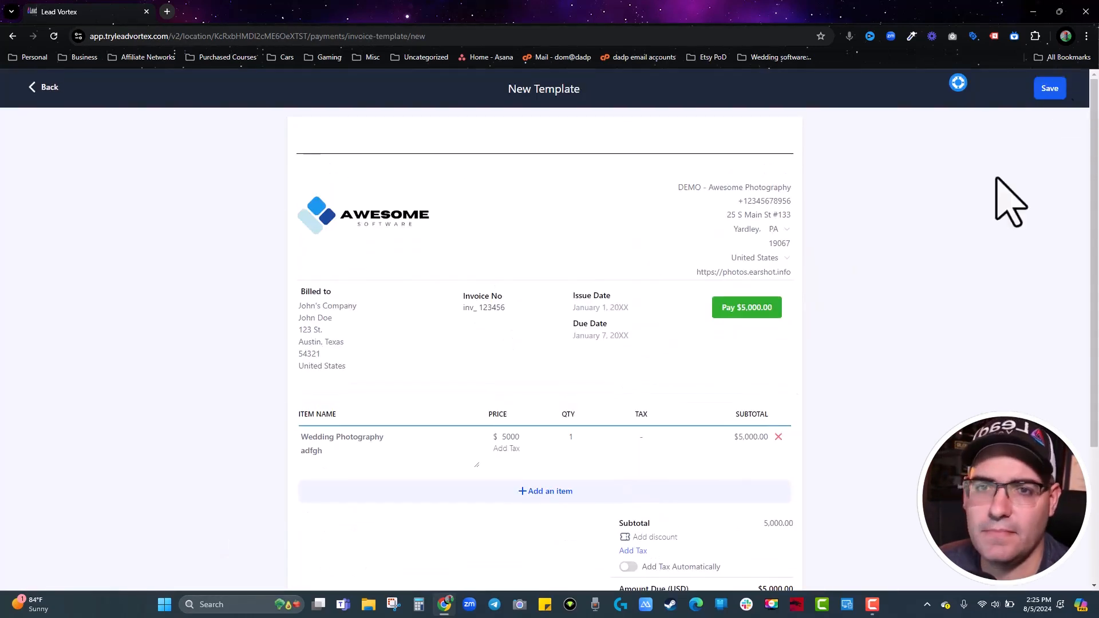
pyautogui.click(1051, 89)
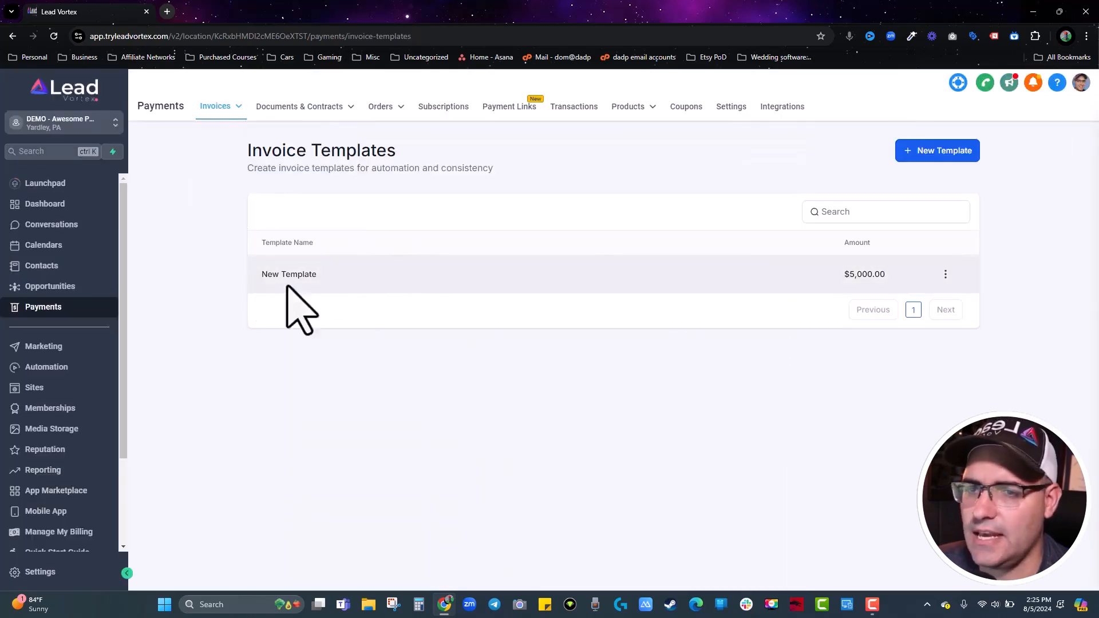
# Create a one-time invoice from the new template, bill it to the test client, and show the sending options.
pyautogui.click(944, 274)
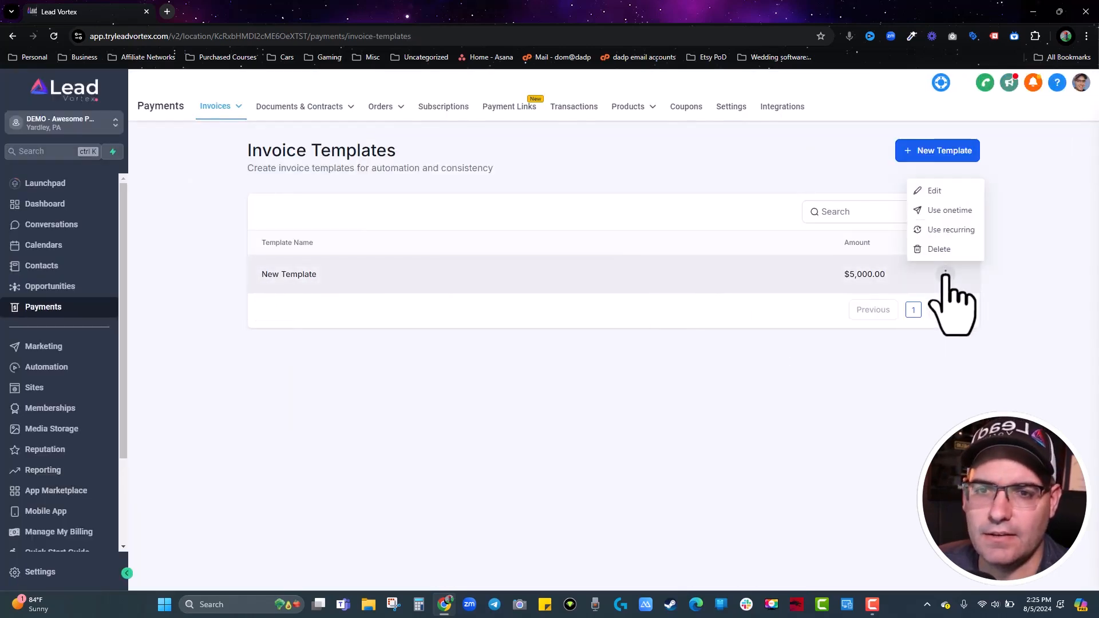
pyautogui.click(950, 211)
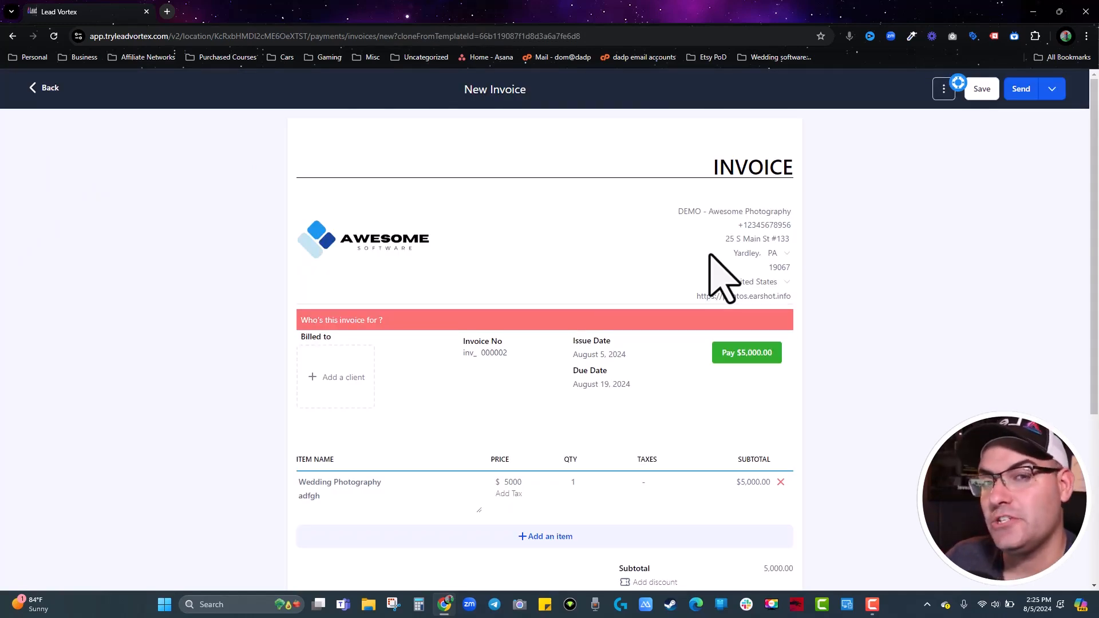
pyautogui.click(315, 377)
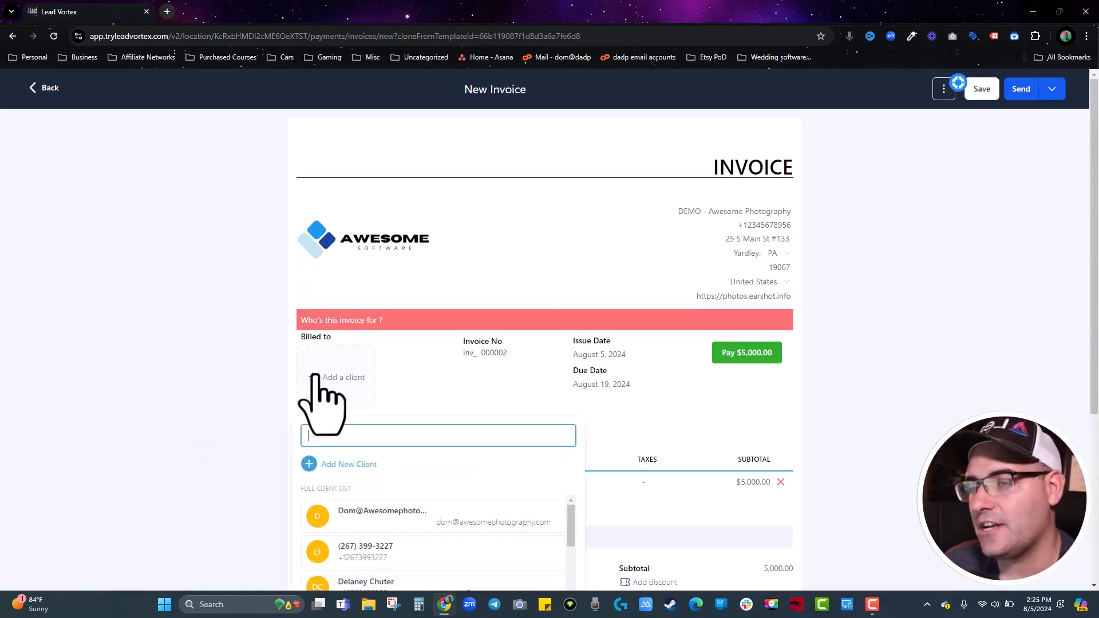
pyautogui.write('dom test')
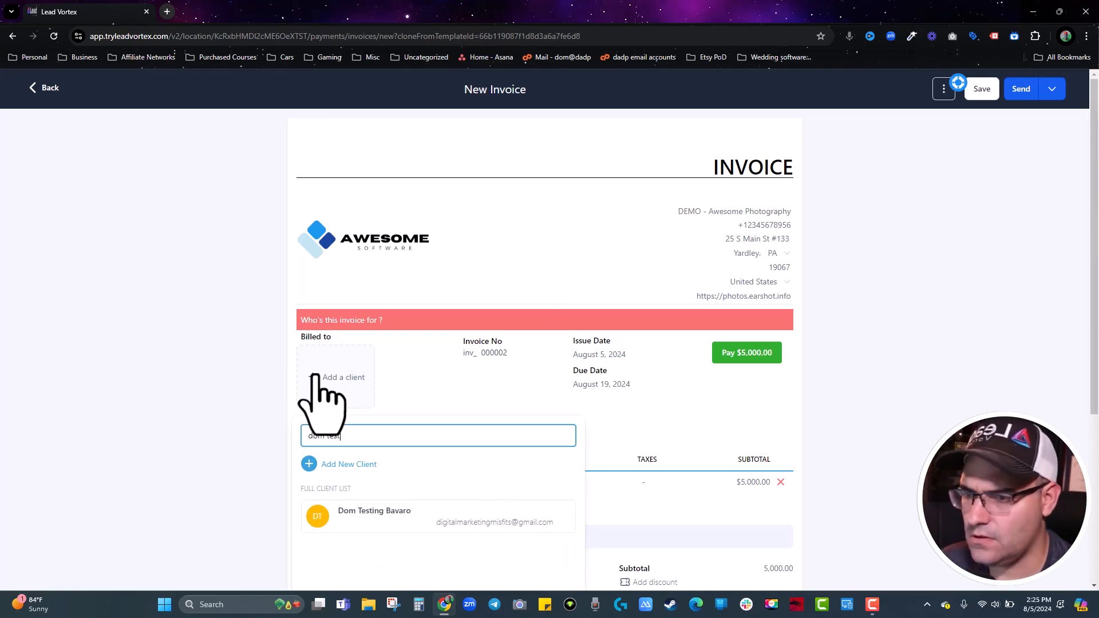
pyautogui.click(395, 511)
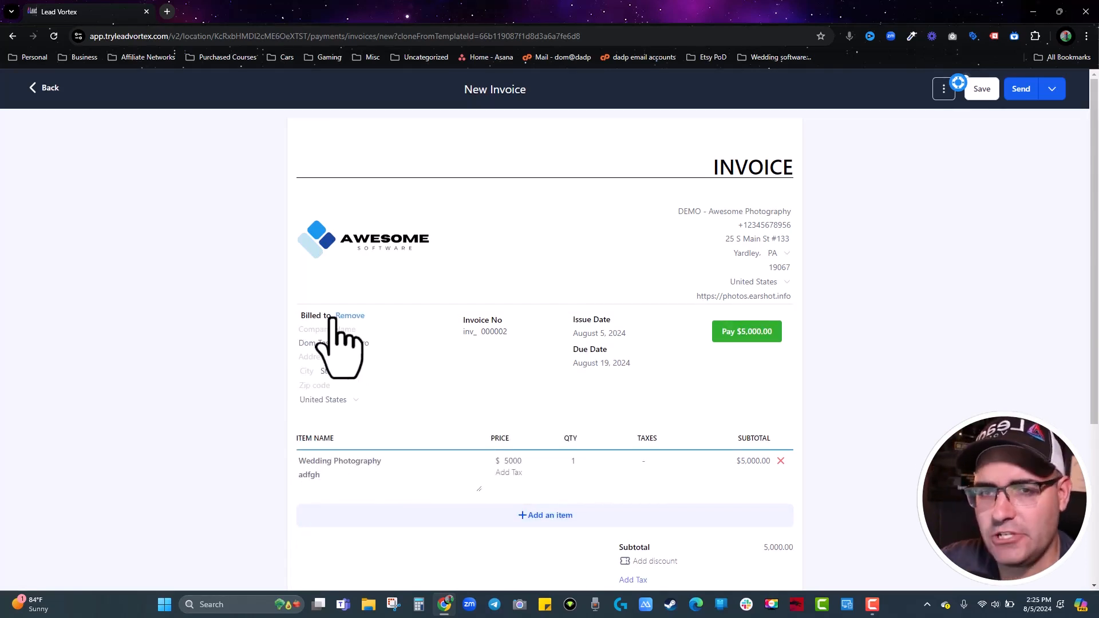
pyautogui.click(1053, 92)
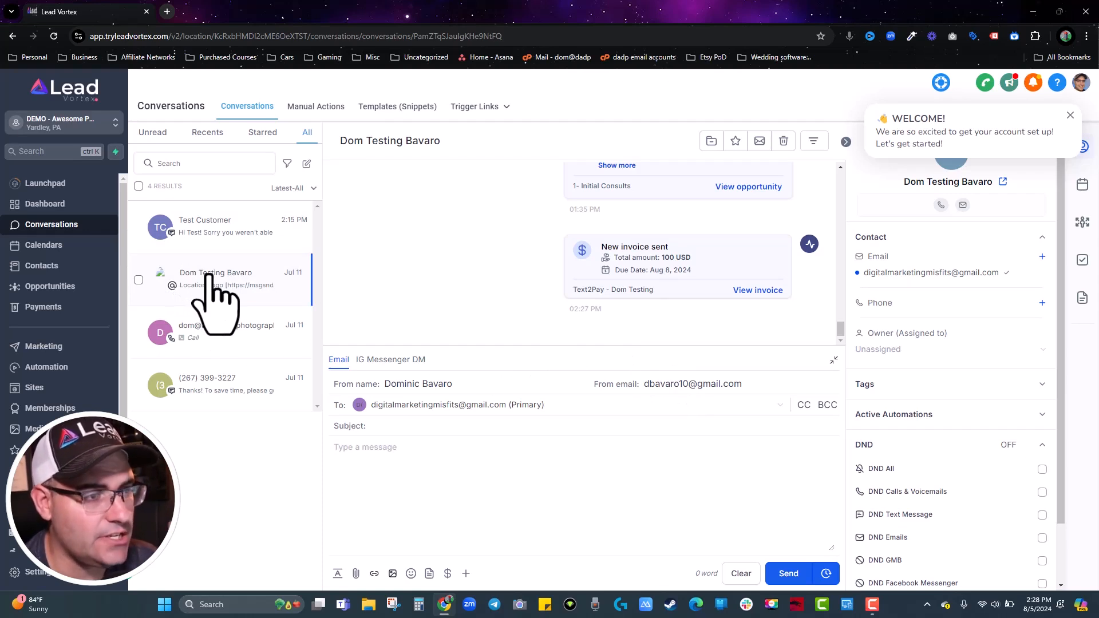
# Request a 100 USD Coaching Call payment, keep the due date, and copy the link, marking it sent.
pyautogui.click(448, 573)
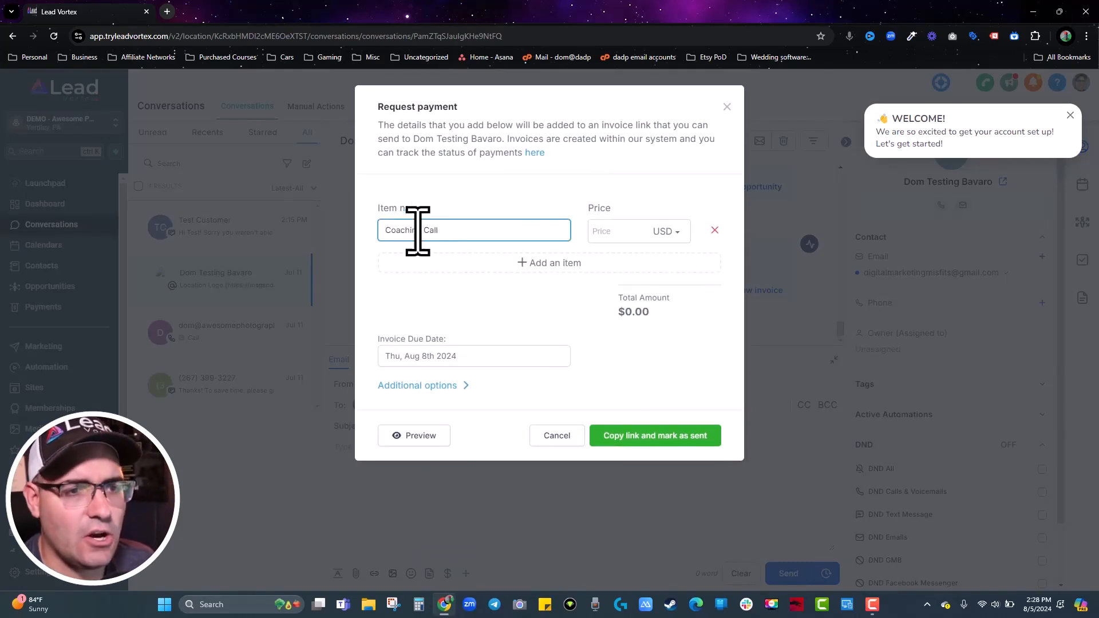
pyautogui.click(608, 232)
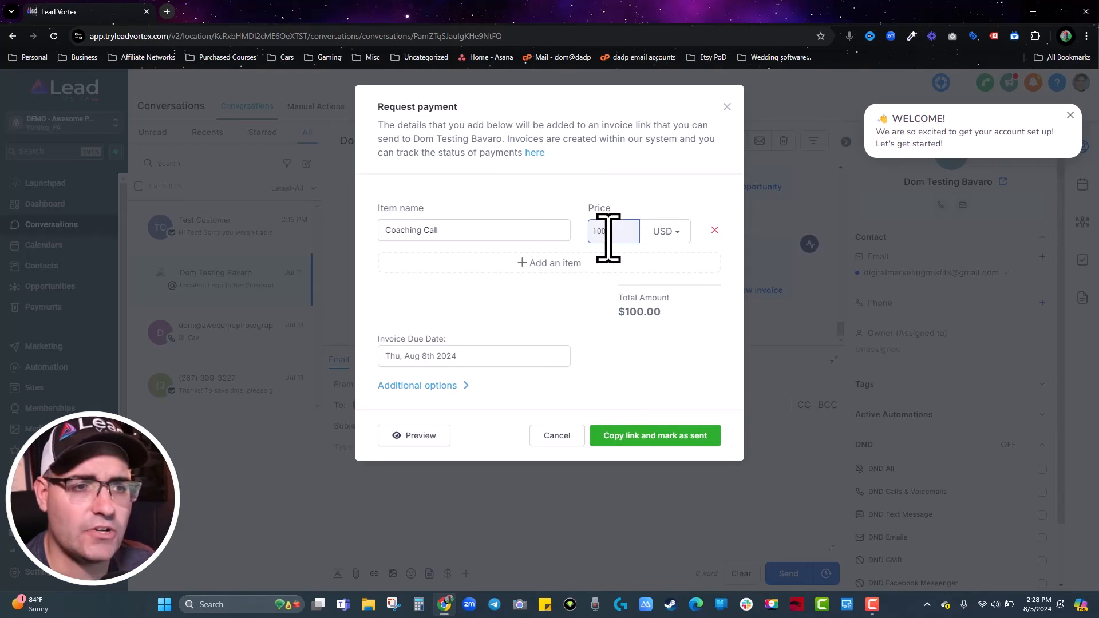
pyautogui.click(574, 199)
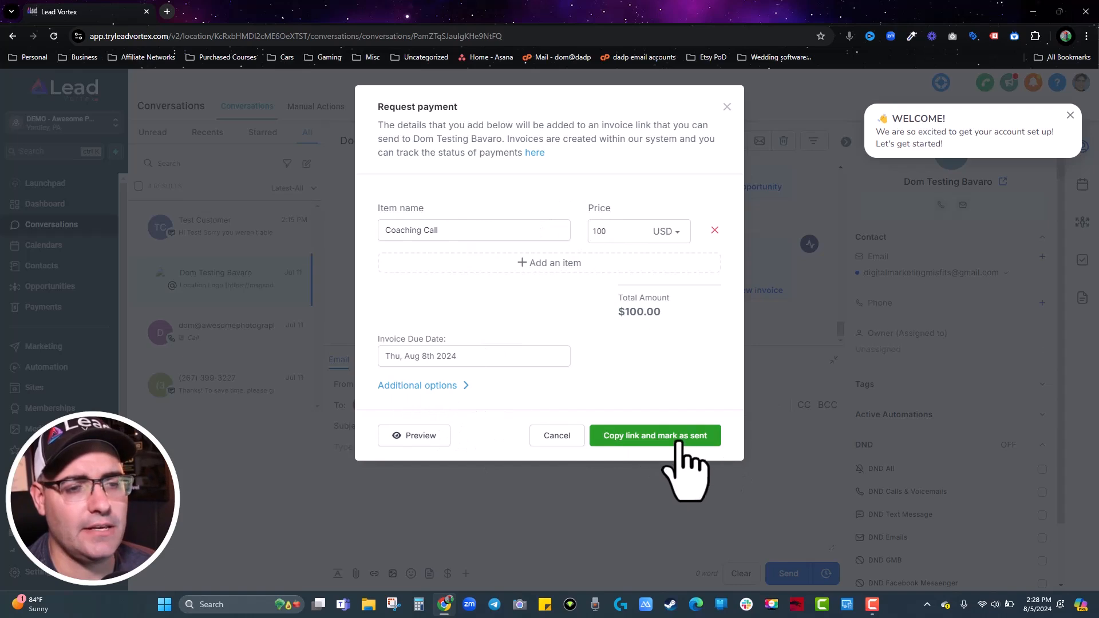
pyautogui.click(424, 357)
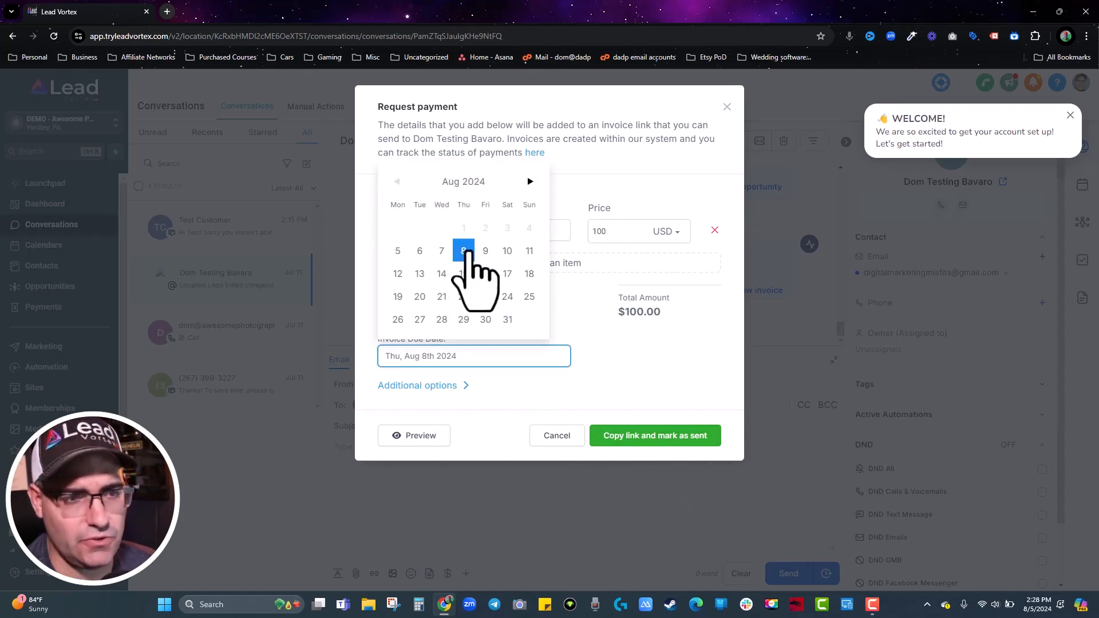
pyautogui.click(646, 375)
pyautogui.click(667, 441)
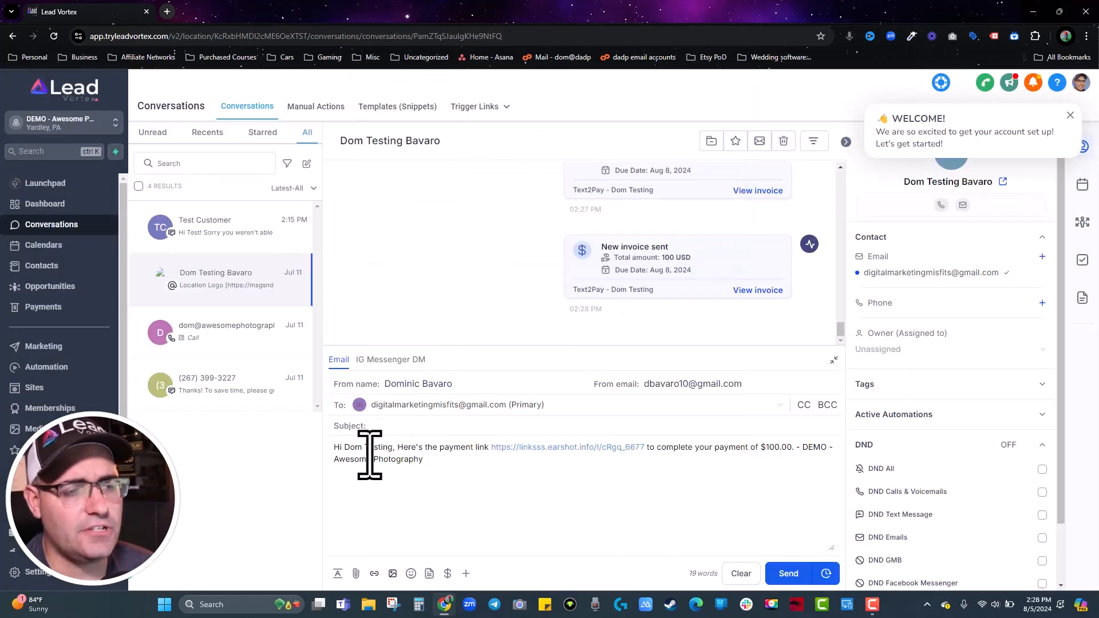
# Highlight and copy the payment link inserted in the email draft.
pyautogui.moveTo(333, 452); pyautogui.dragTo(652, 451)
pyautogui.click(584, 491)
pyautogui.hotkey('ctrl', 'c')
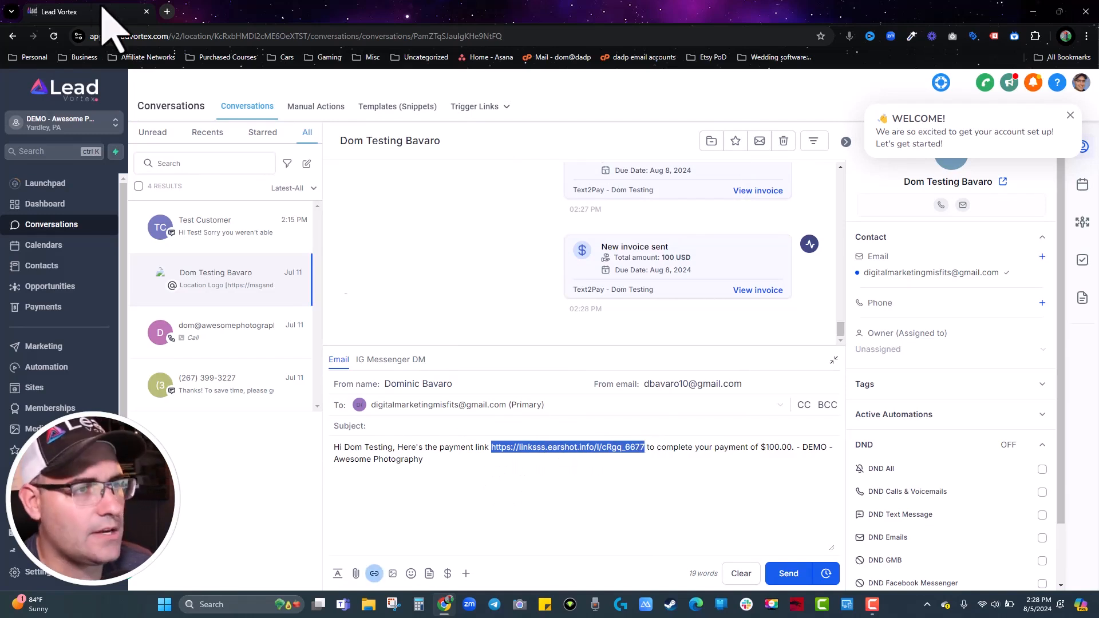
pyautogui.click(167, 12)
# Load the payment link in the new tab, open Pay $100.00, cancel, and return to Lead Vortex.
pyautogui.hotkey('ctrl', 'v')
pyautogui.press('Return')
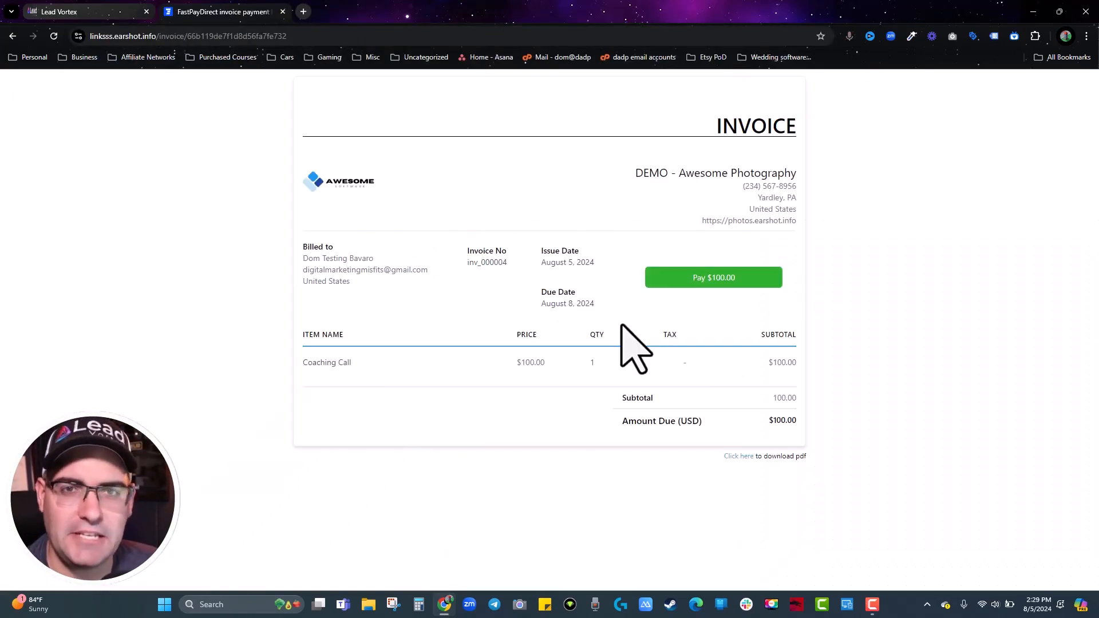
pyautogui.click(701, 283)
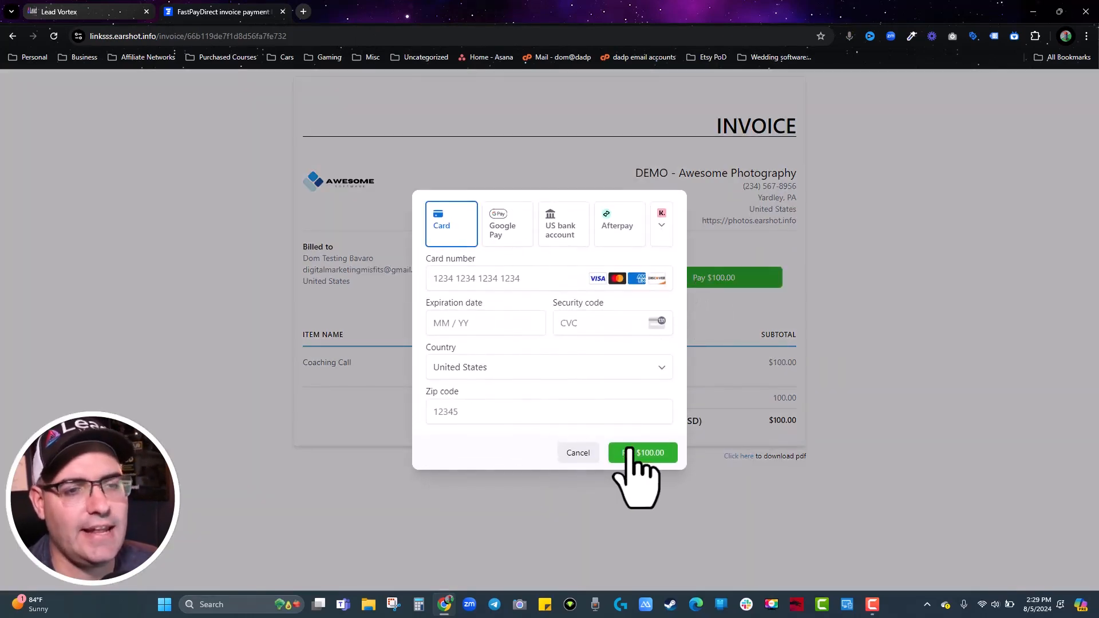
pyautogui.click(578, 453)
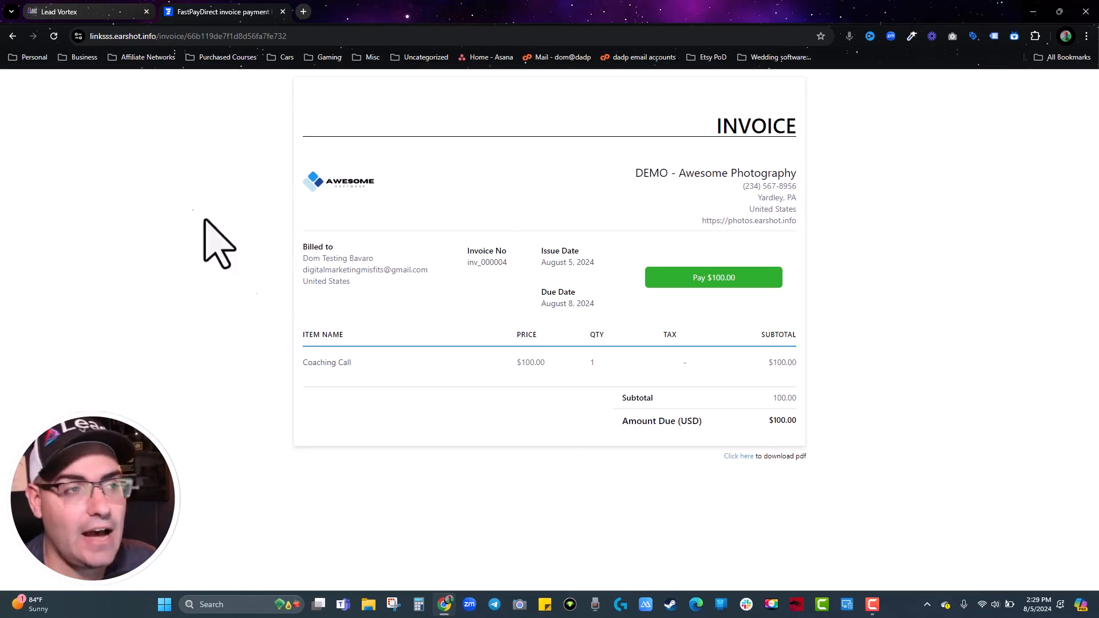
pyautogui.click(86, 11)
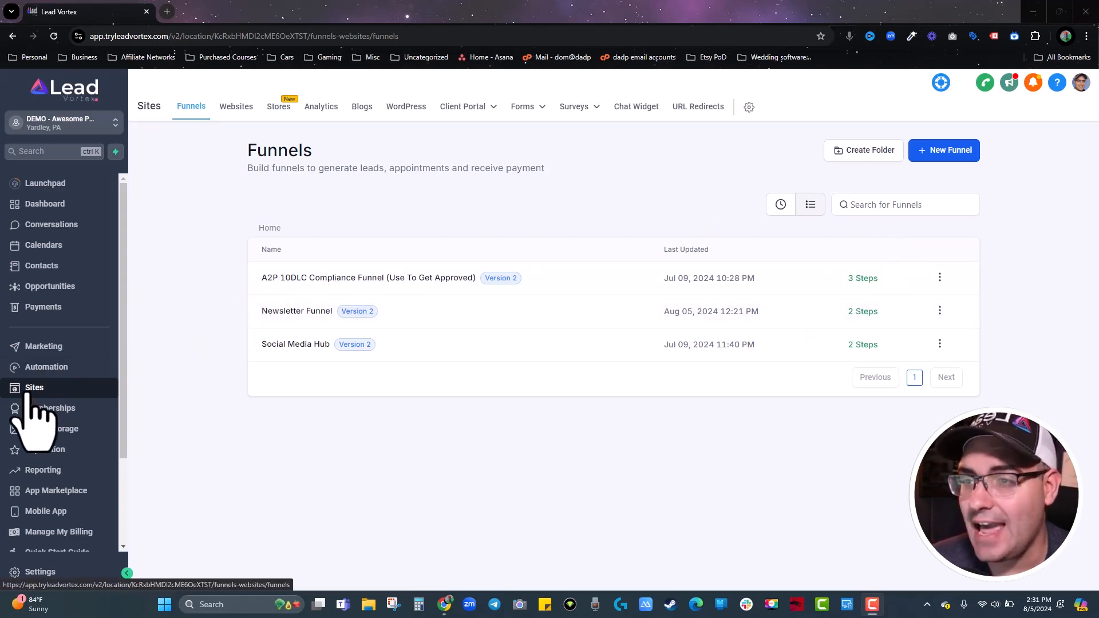
# View the Client Portal settings, then the Client Portal dashboard.
pyautogui.moveTo(473, 113)
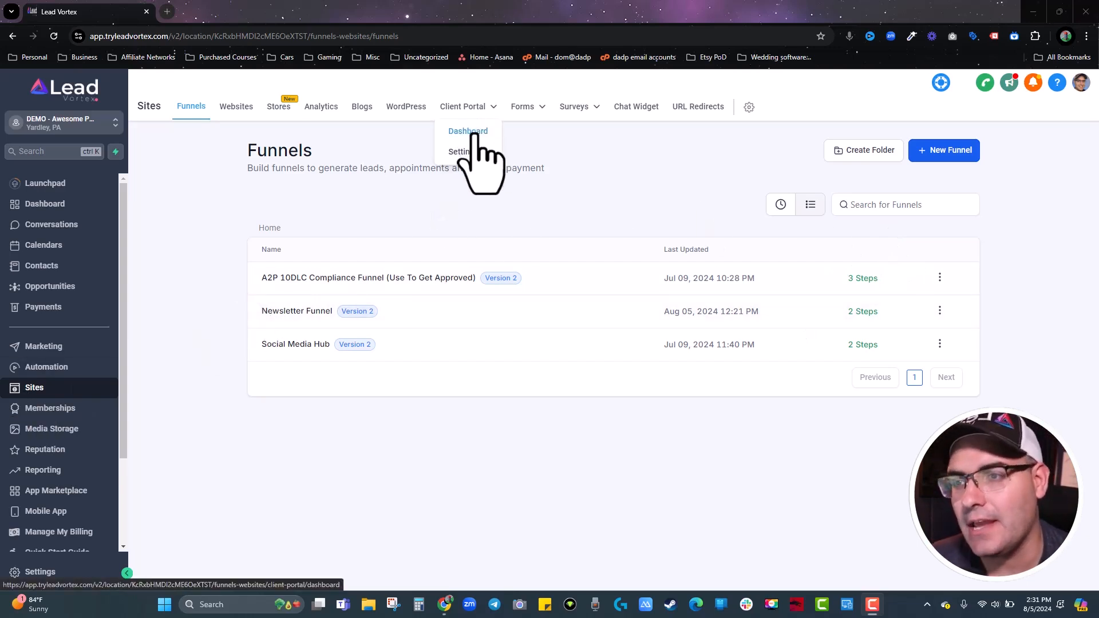
pyautogui.click(464, 153)
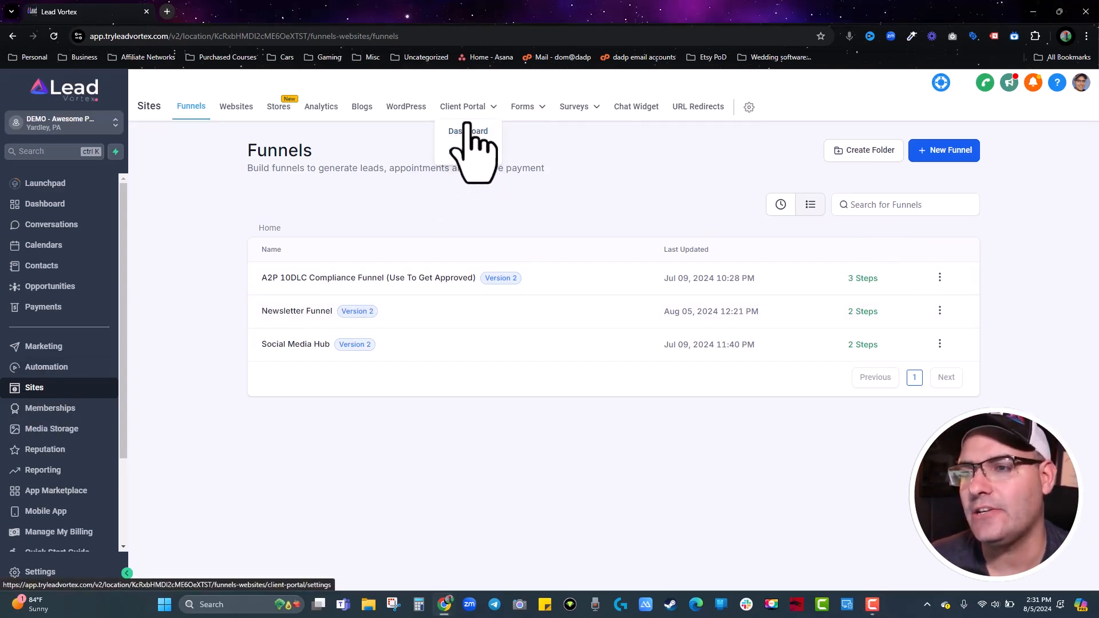
pyautogui.click(468, 130)
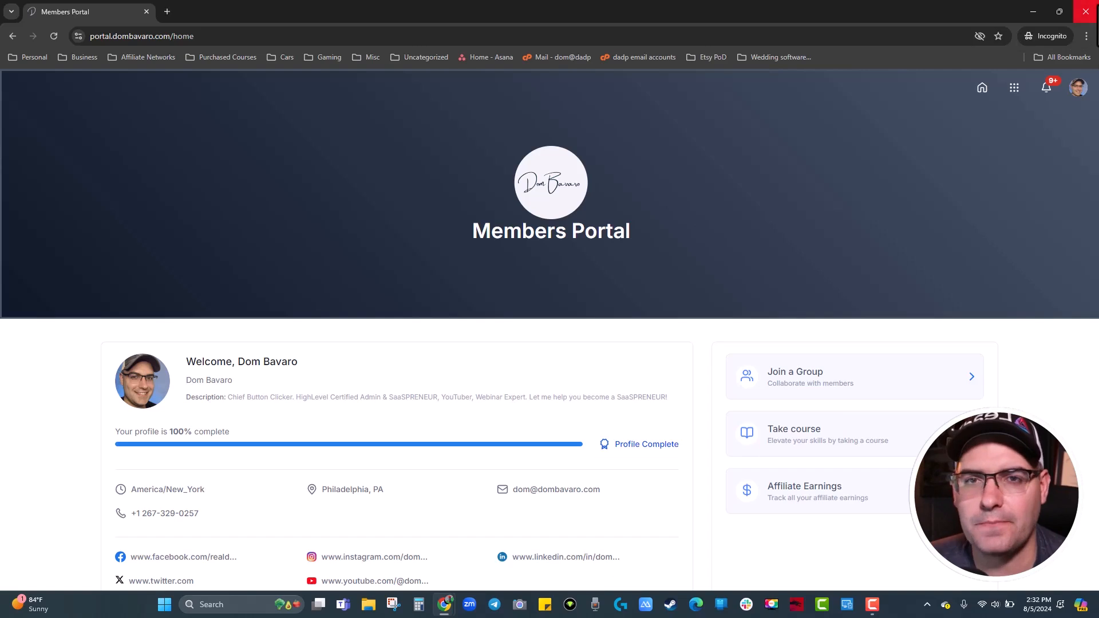
# Close the Members Portal window, revisit Client Portal settings, and go back to the Sites funnels list.
pyautogui.click(1085, 12)
pyautogui.moveTo(463, 107)
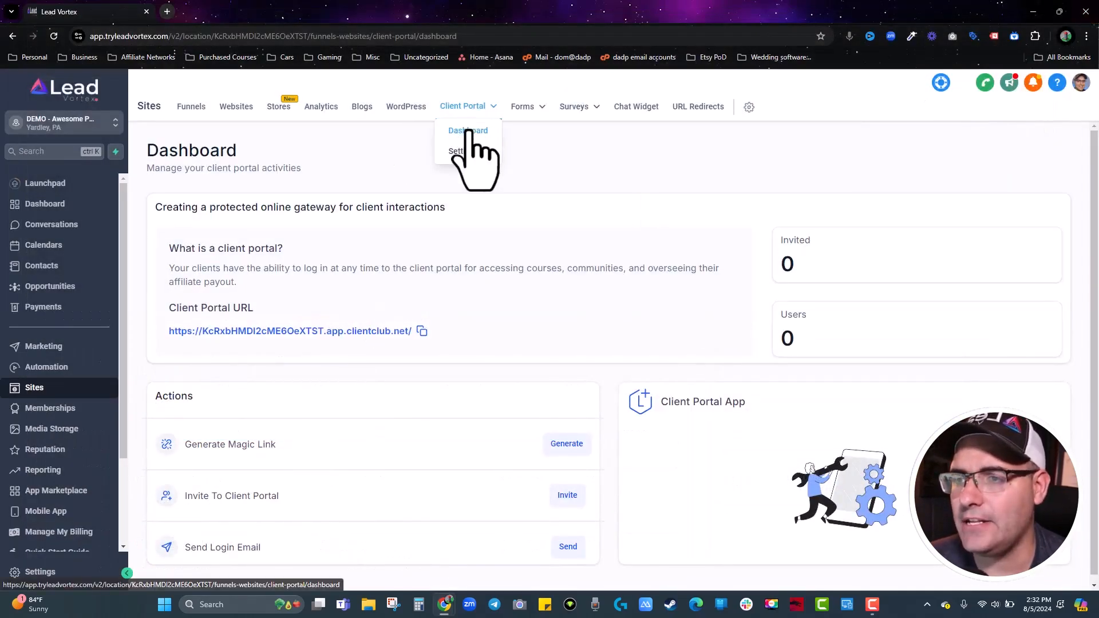
pyautogui.click(465, 150)
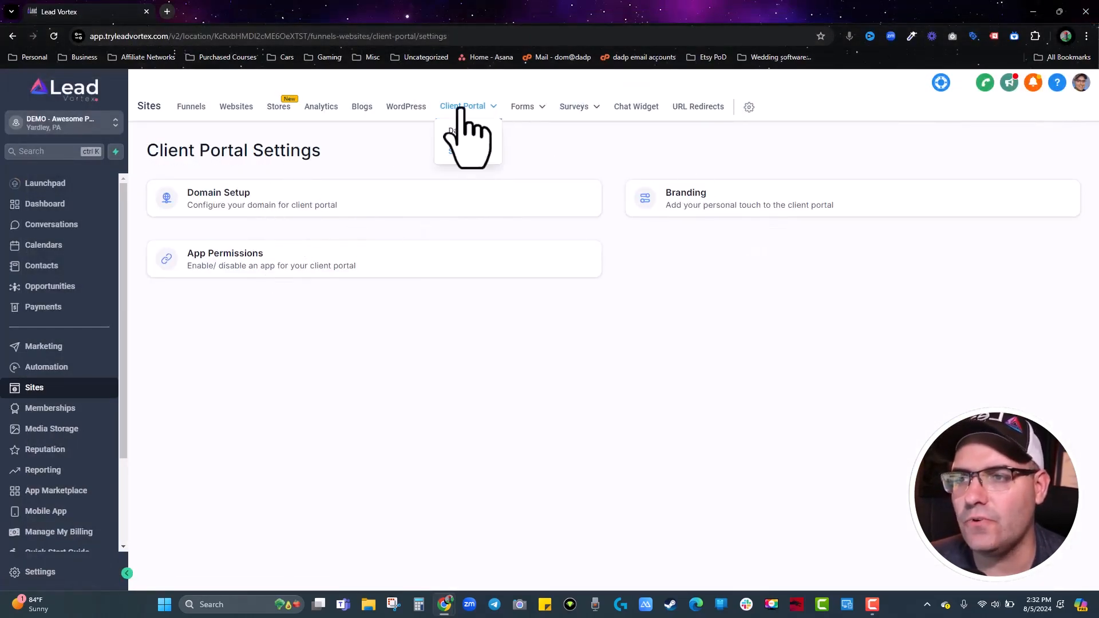
pyautogui.moveTo(471, 110)
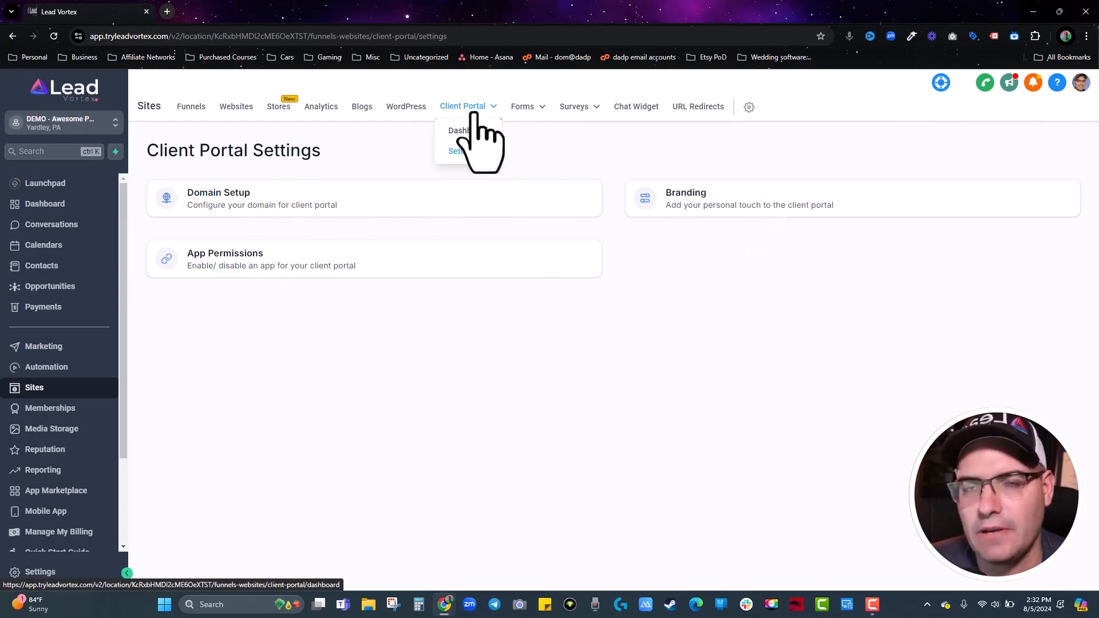
pyautogui.click(28, 388)
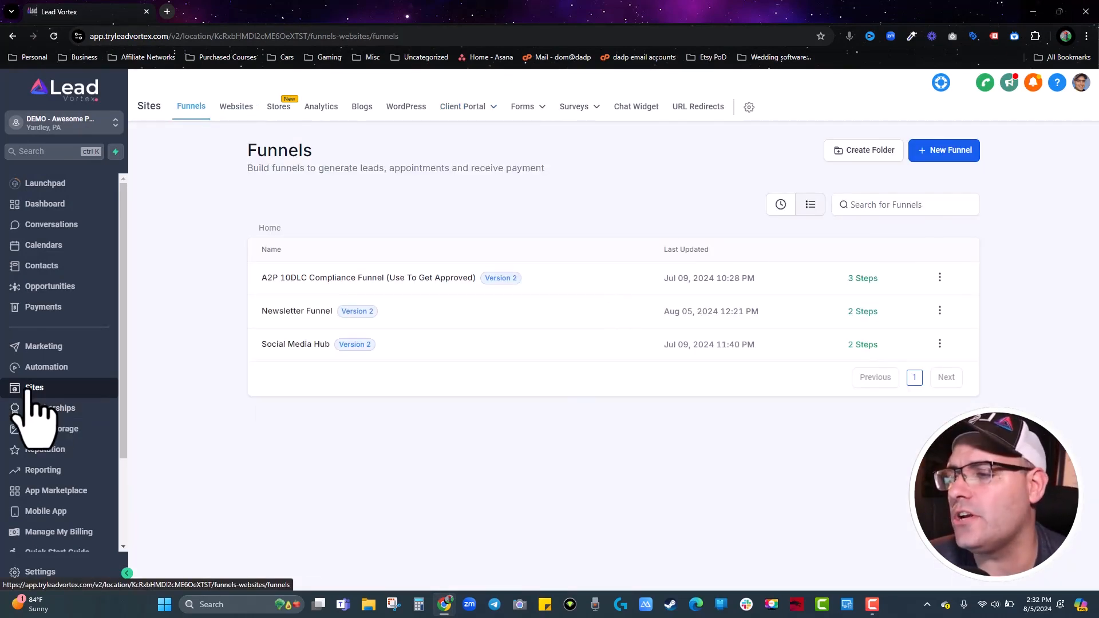
# Show the course products under Memberships > Courses > Products.
pyautogui.click(49, 410)
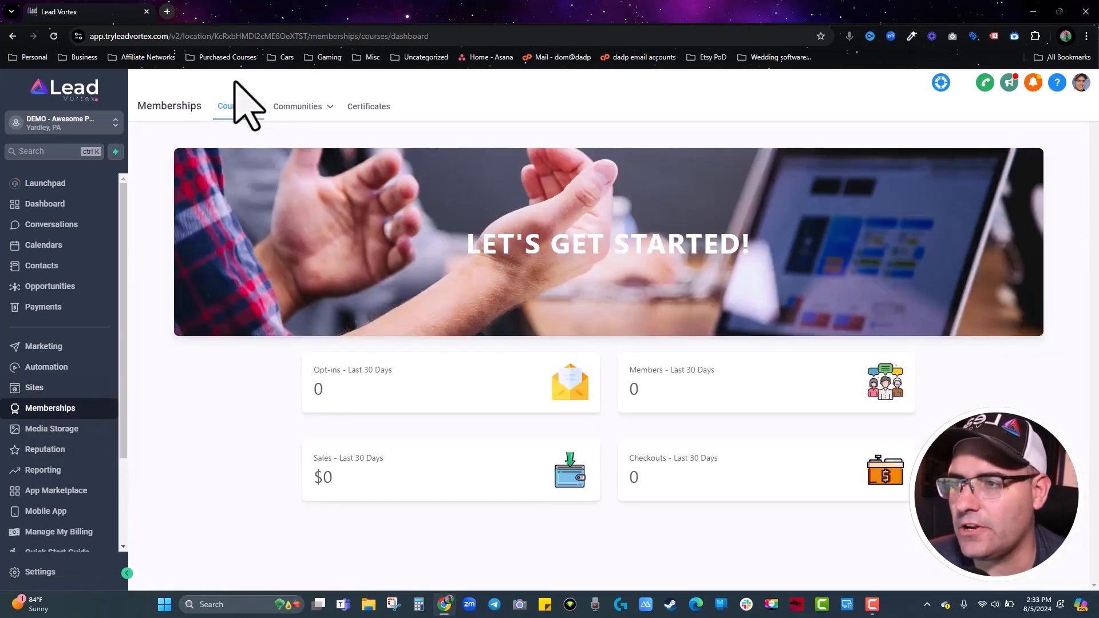
pyautogui.moveTo(298, 107)
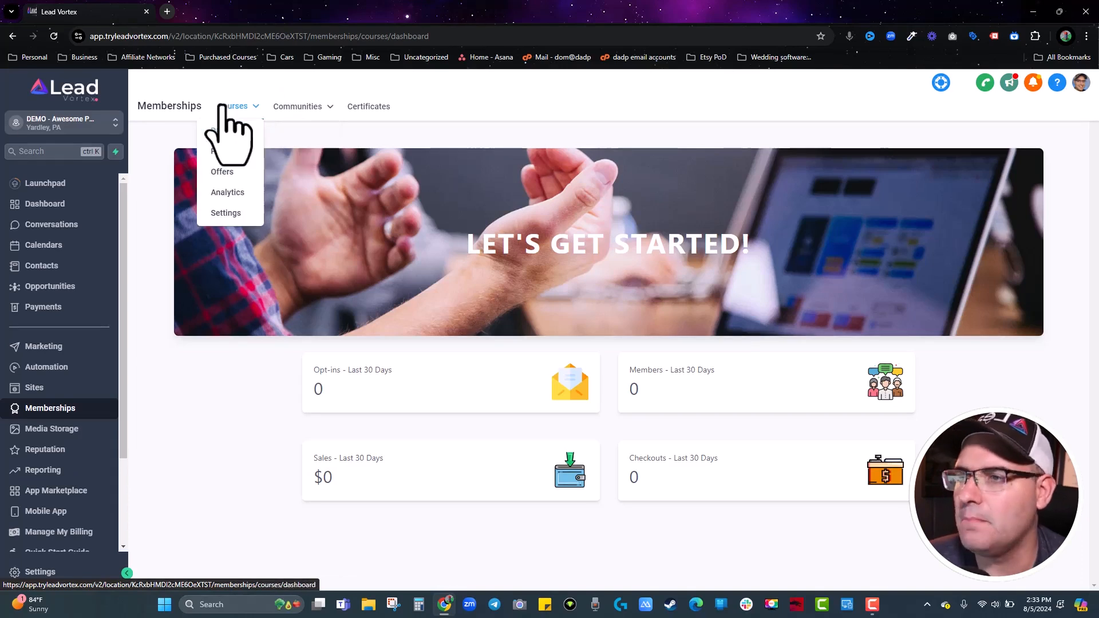
pyautogui.click(228, 152)
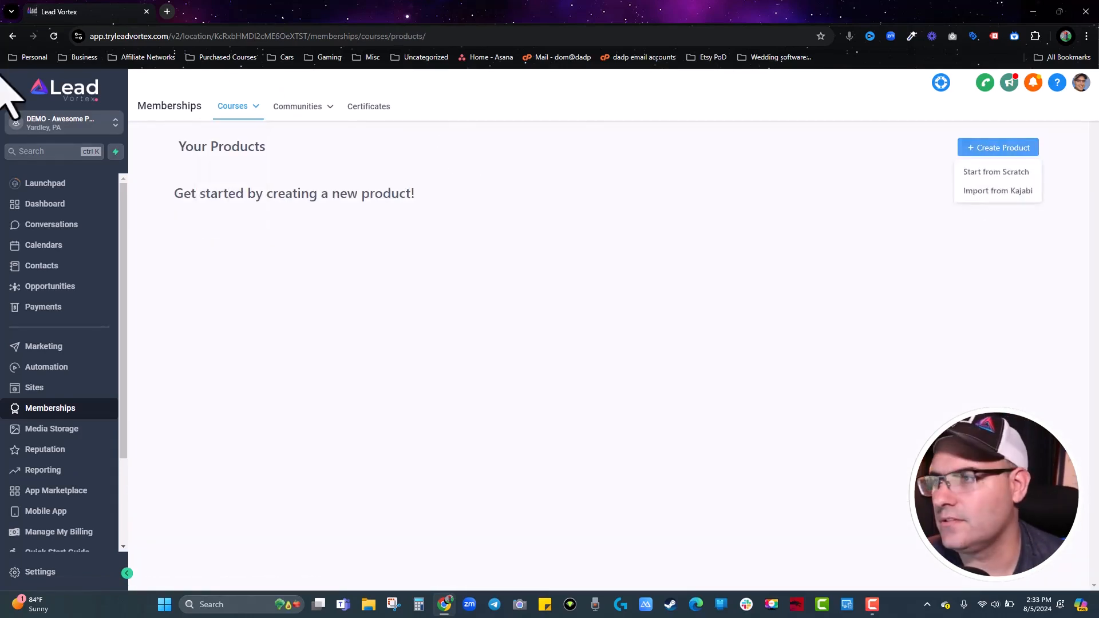
# Switch to the other business sub-account, open the GHL Snaps - SaaS Company course, and return to Products.
pyautogui.click(116, 130)
pyautogui.click(214, 131)
pyautogui.click(214, 210)
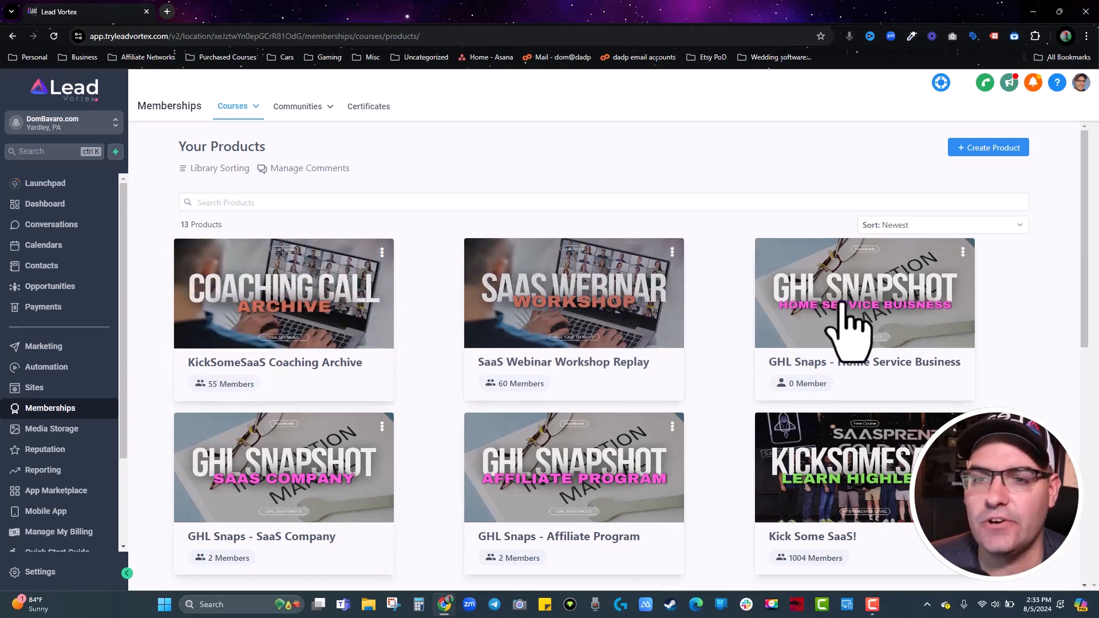
pyautogui.scroll(-2, 319, 343)
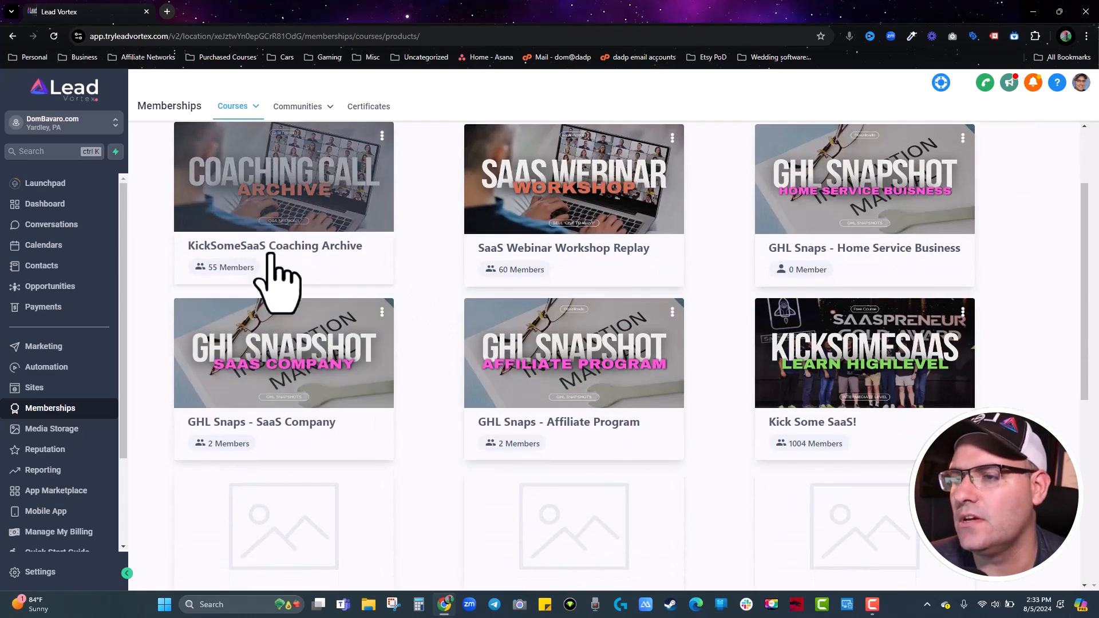
pyautogui.click(286, 375)
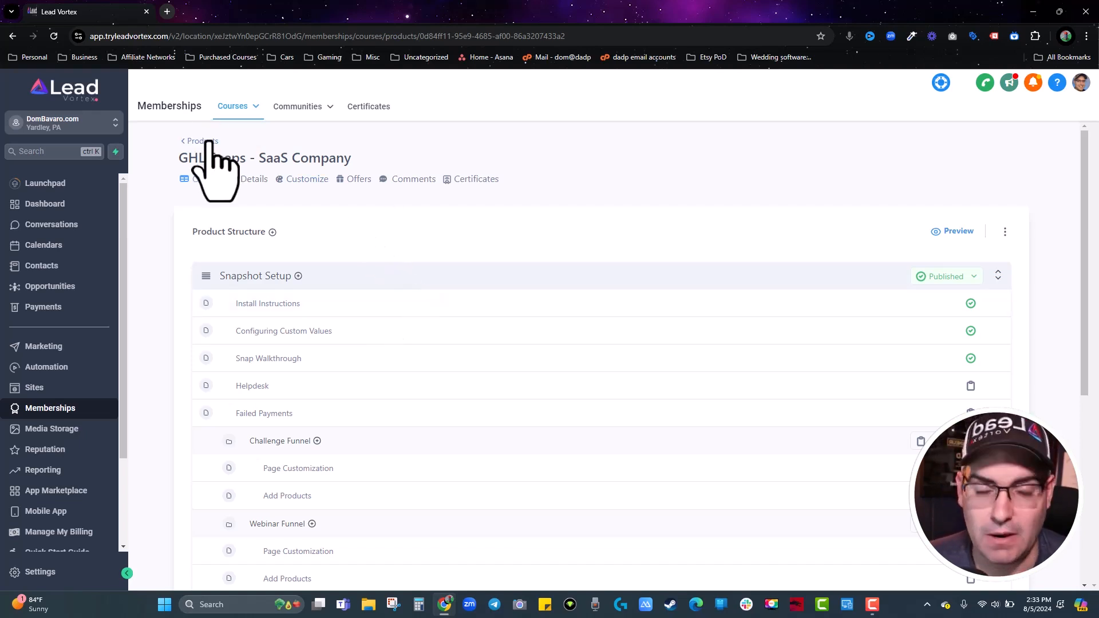
pyautogui.click(208, 143)
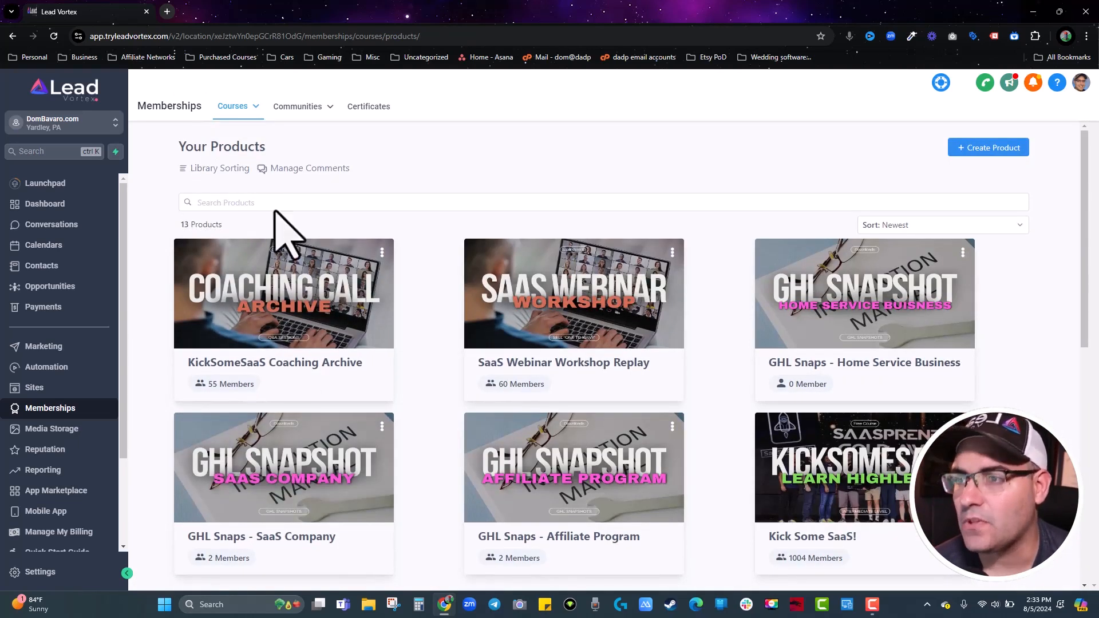
pyautogui.click(252, 106)
# View the published course offers and scroll the KickSomeSaaS community feed.
pyautogui.click(234, 174)
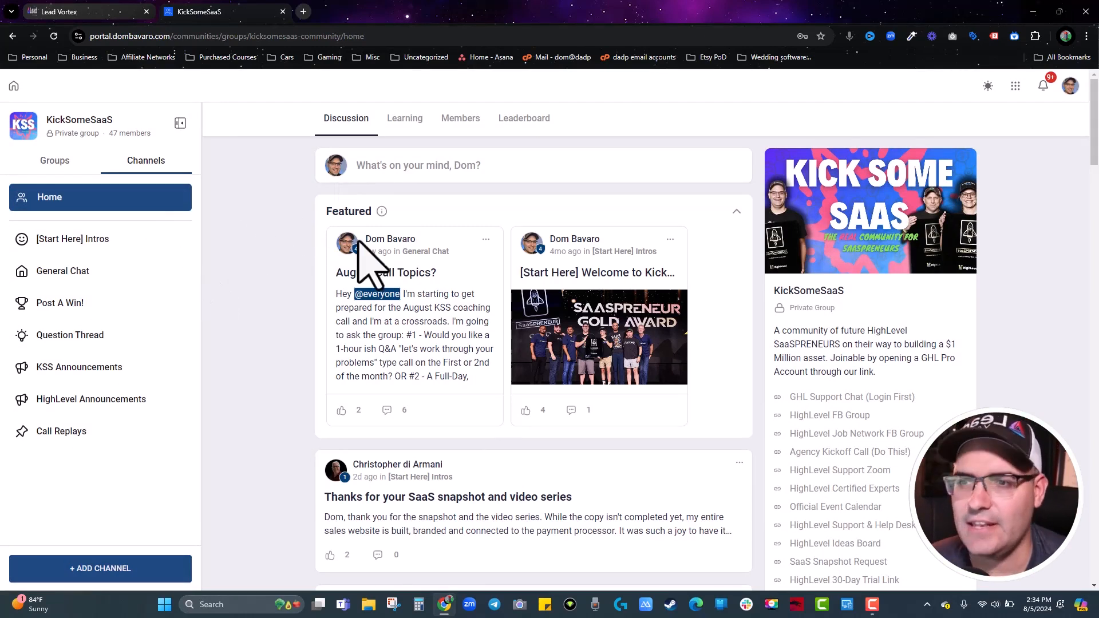
pyautogui.scroll(-6, 767, 319)
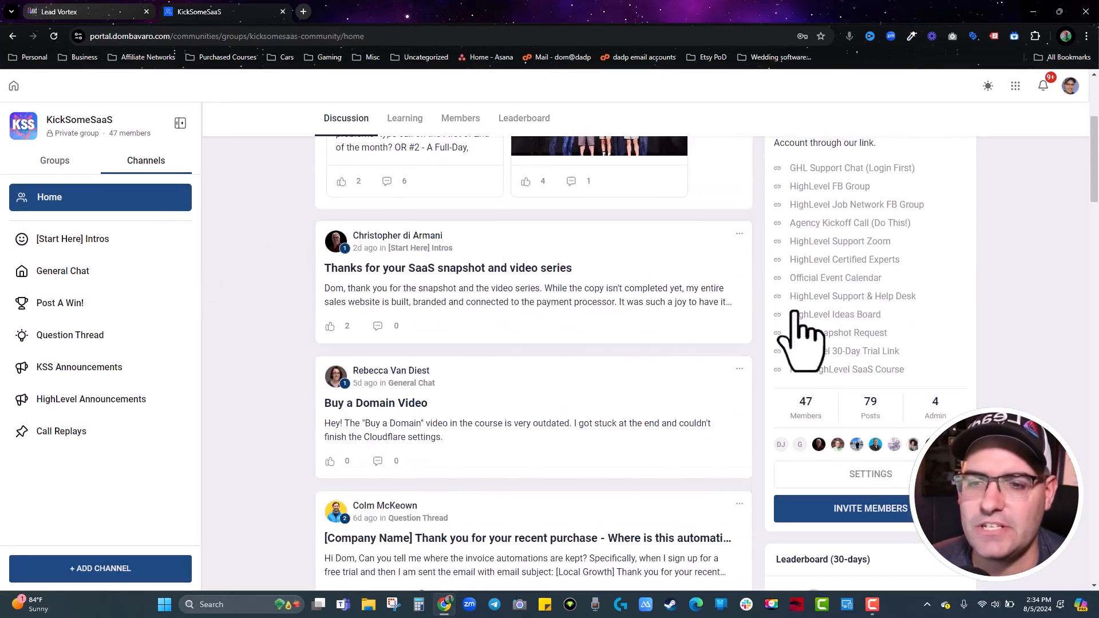
# Browse the KickSomeSaaS group's Subscriptions, Branding, Themes and Membership Questions settings, then return to Lead Vortex.
pyautogui.click(902, 366)
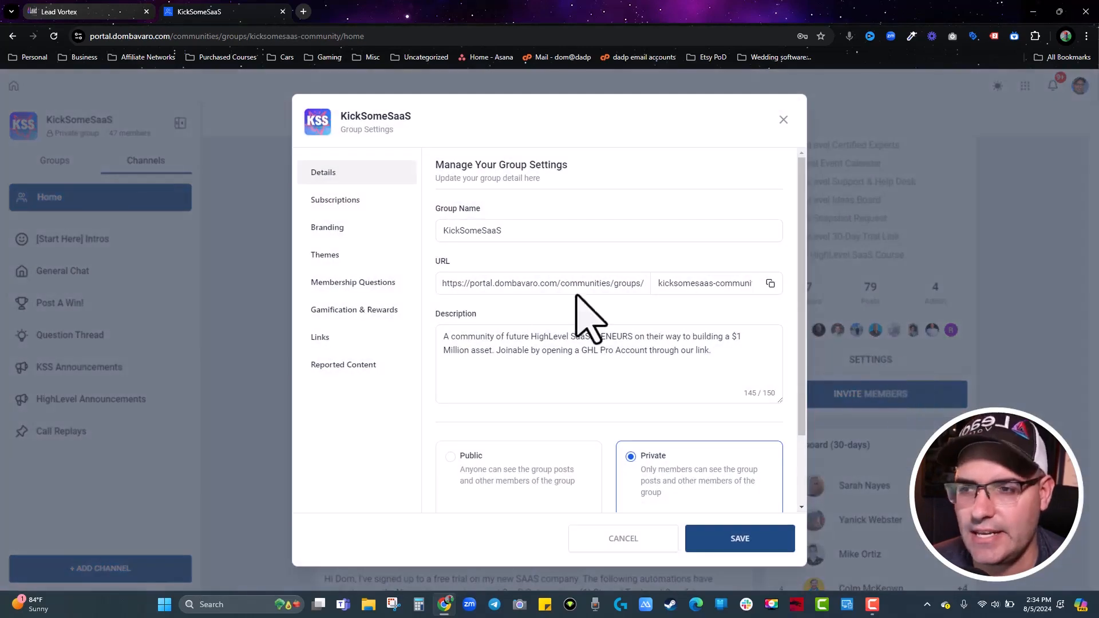
pyautogui.click(336, 202)
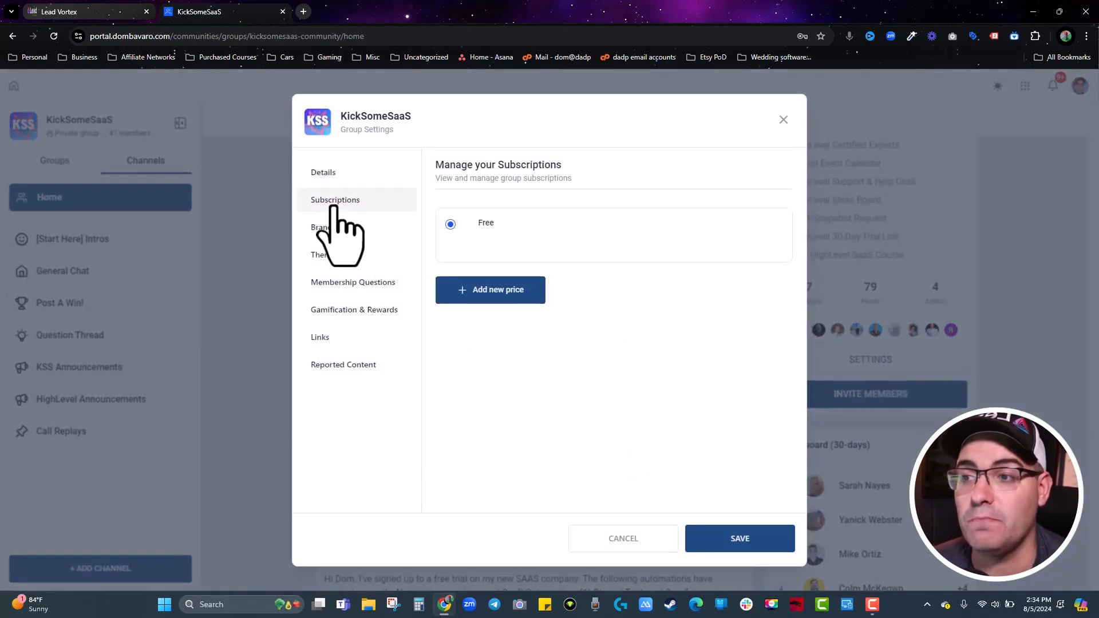
pyautogui.click(324, 232)
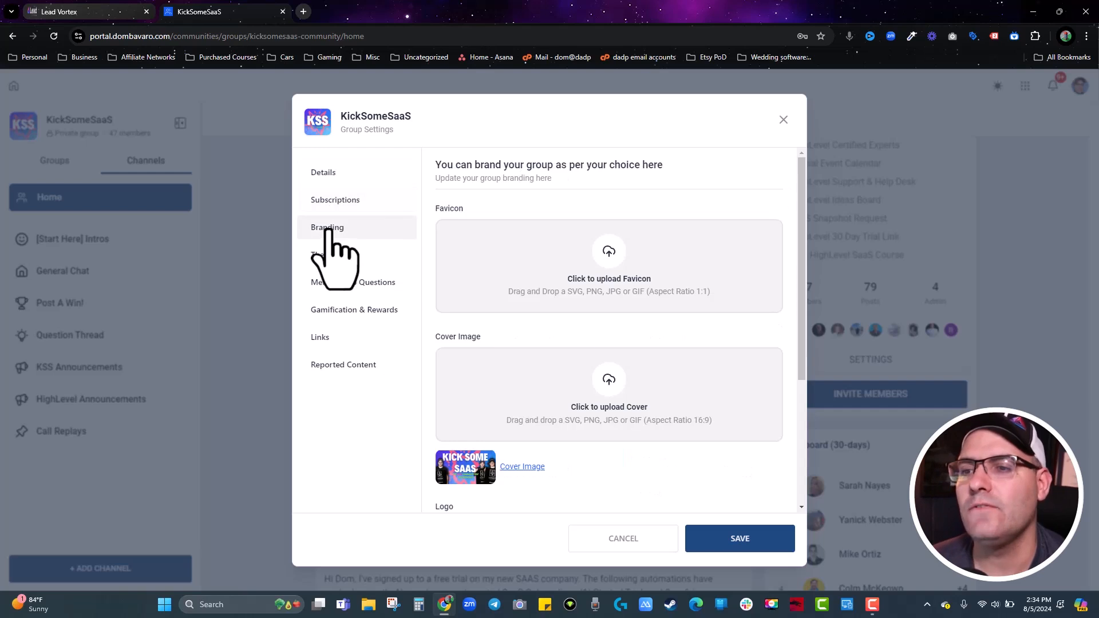
pyautogui.scroll(-4, 543, 274)
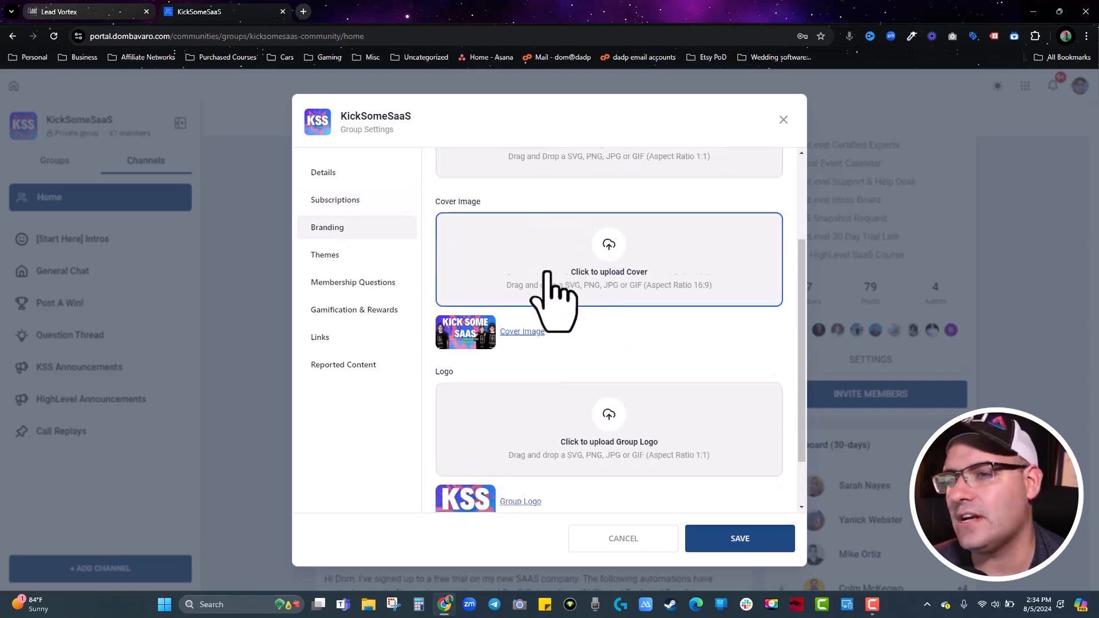
pyautogui.click(324, 255)
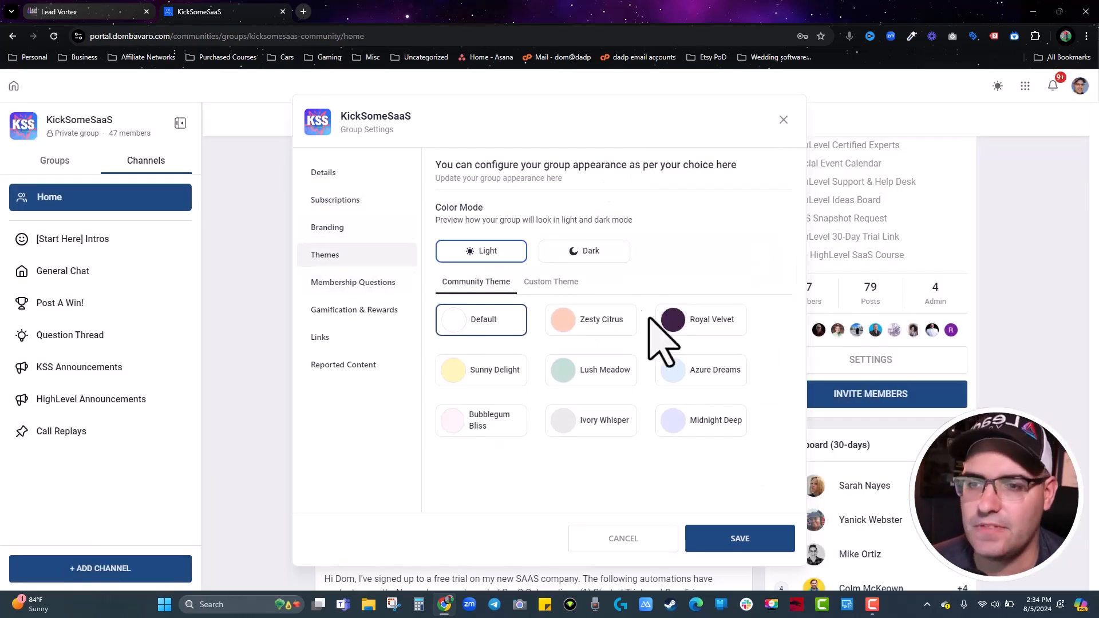
pyautogui.click(338, 280)
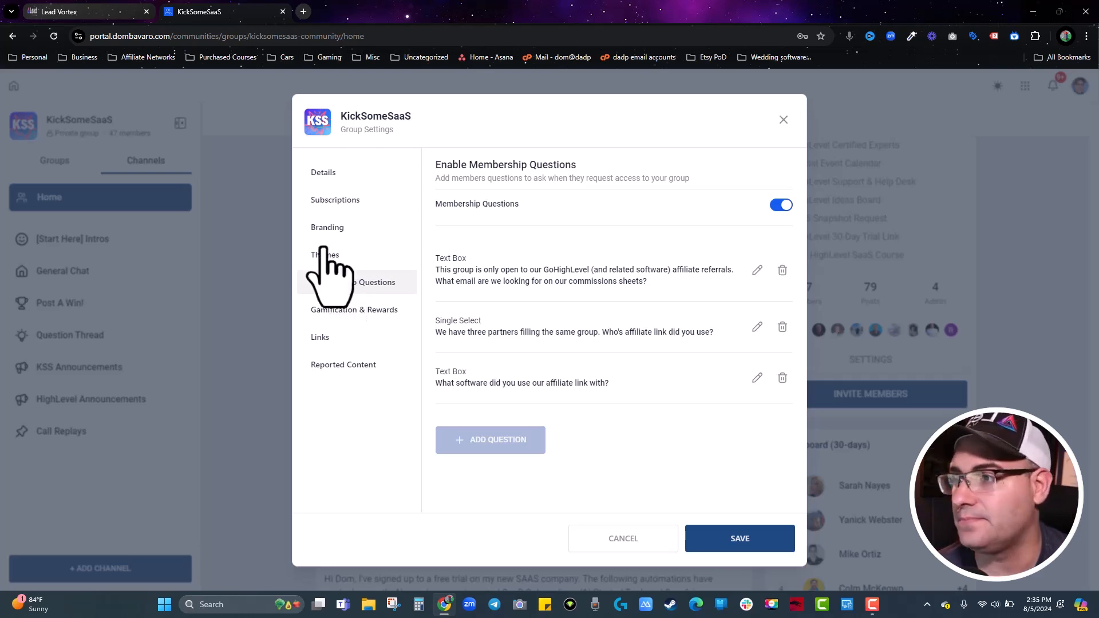
pyautogui.click(80, 12)
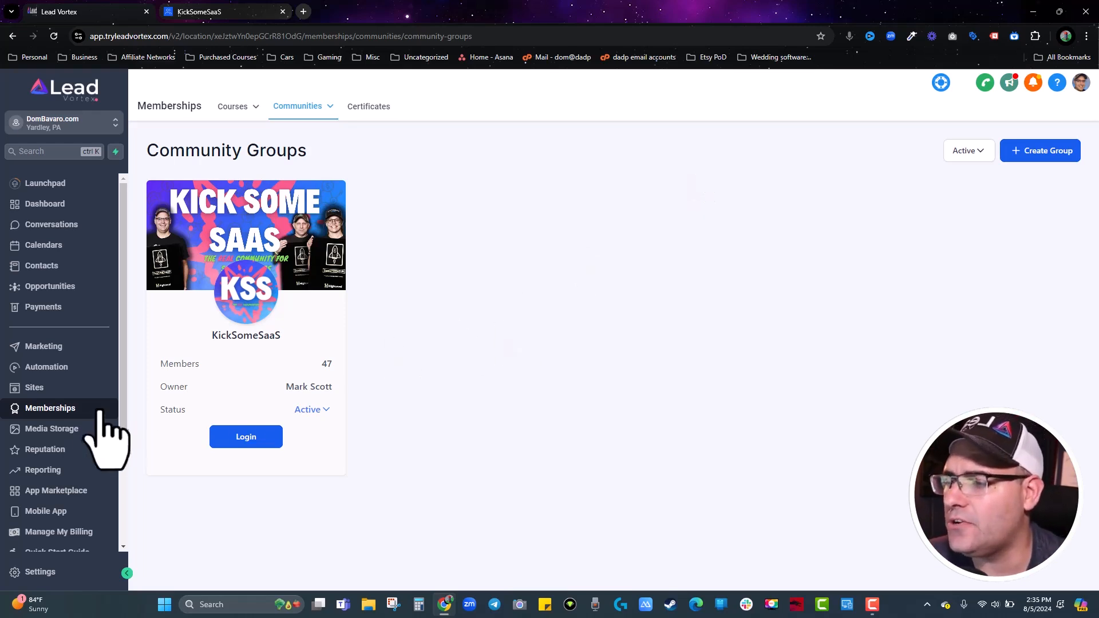
# Go to Reputation and view its saved review widgets.
pyautogui.click(47, 455)
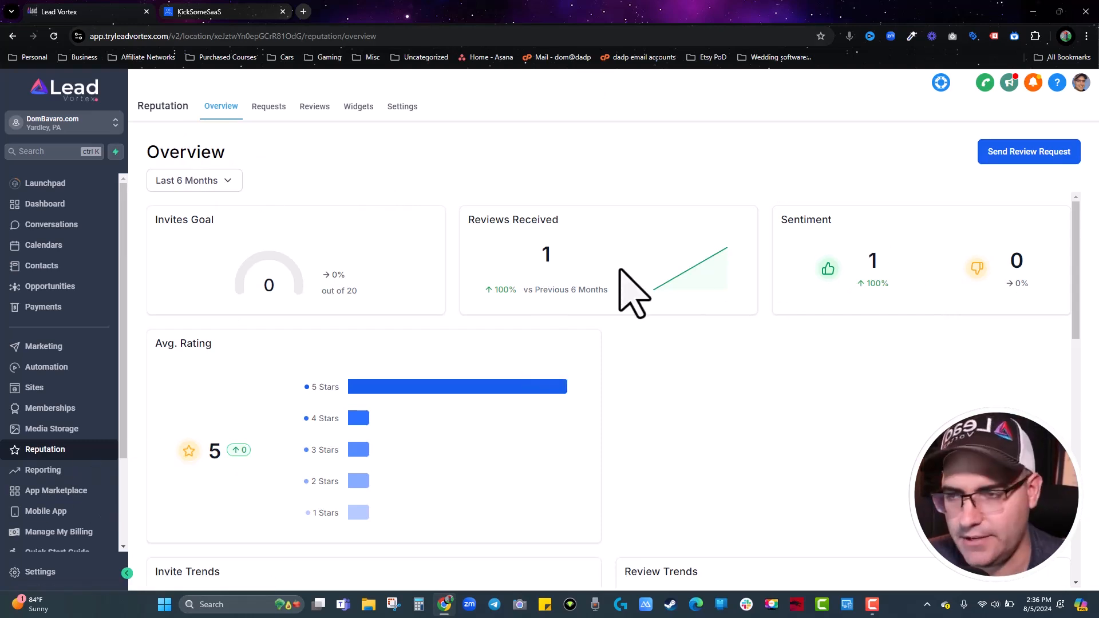
pyautogui.click(364, 108)
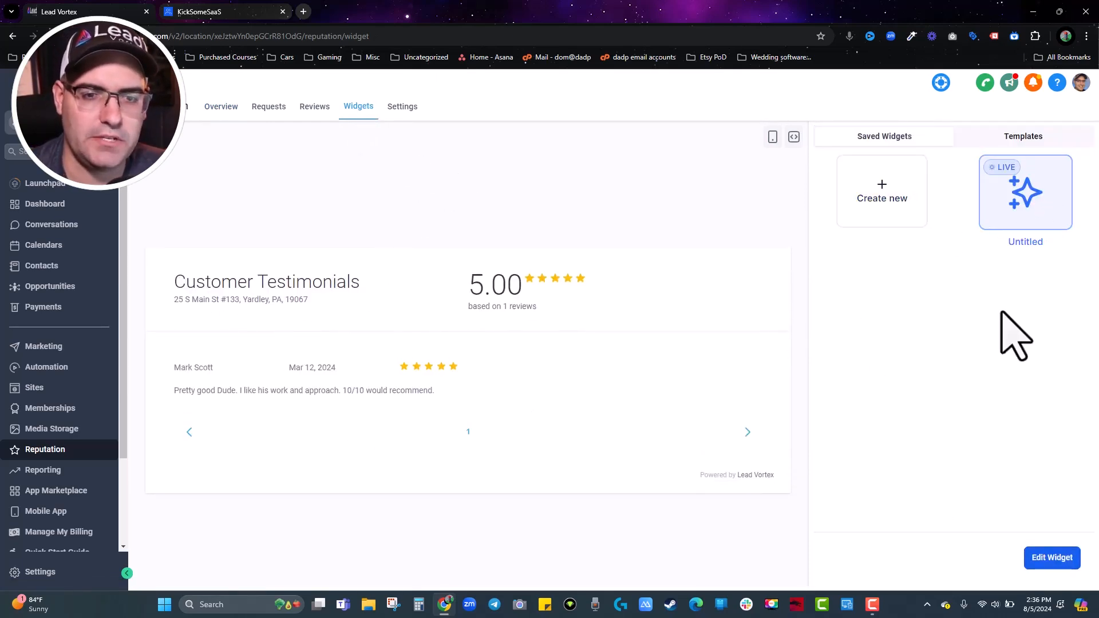
# Set the new widget to All review sources, List layout, and 3 Stars and Above minimum rating.
pyautogui.click(884, 196)
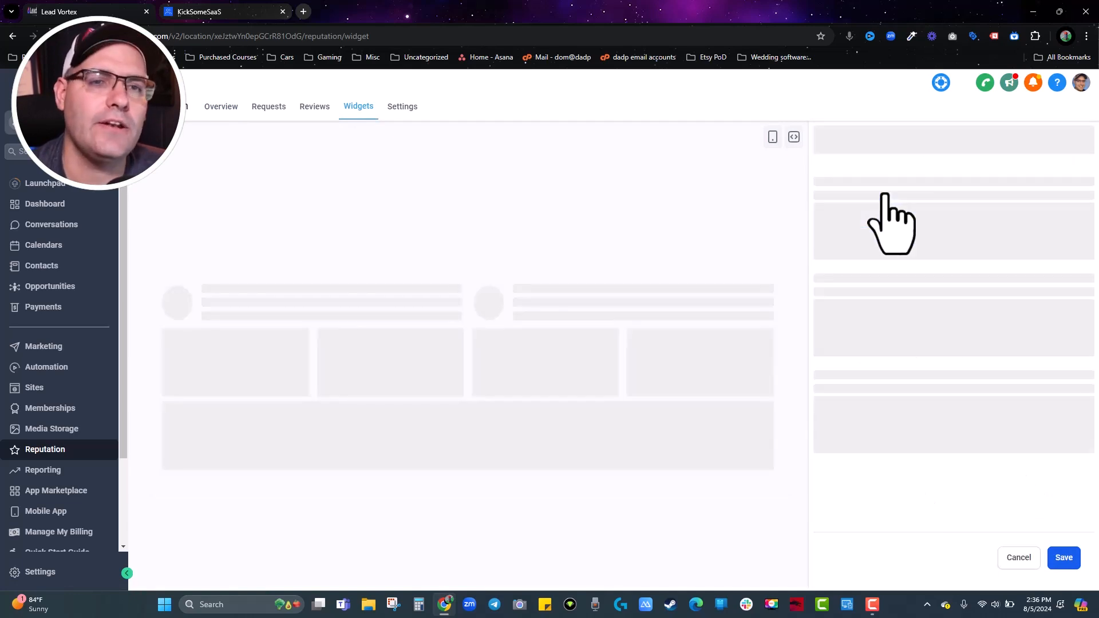
pyautogui.click(853, 195)
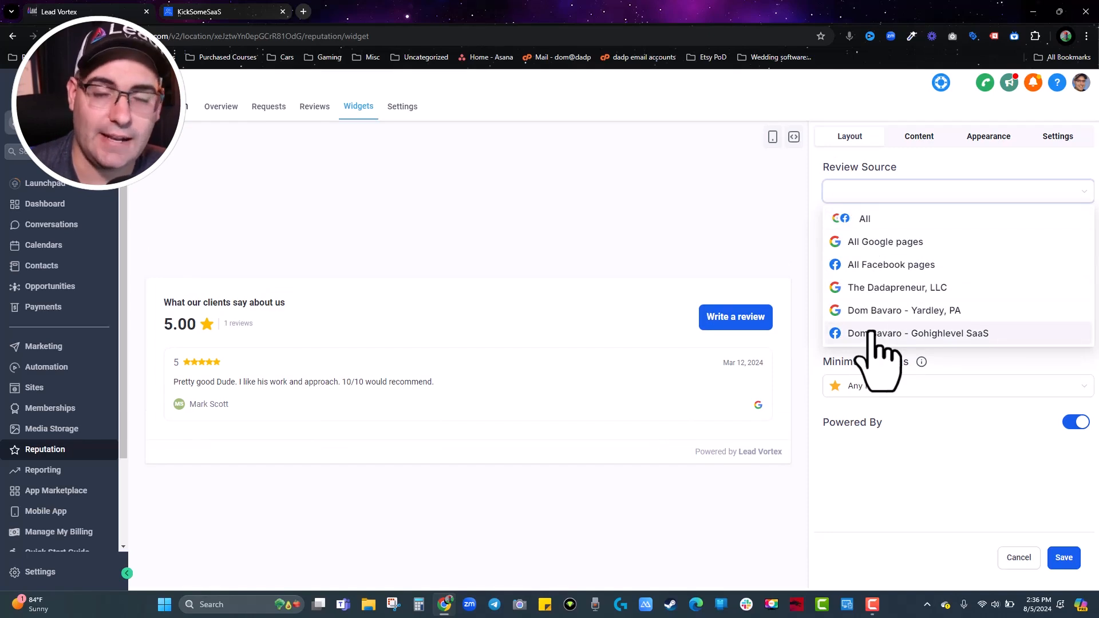
pyautogui.click(864, 222)
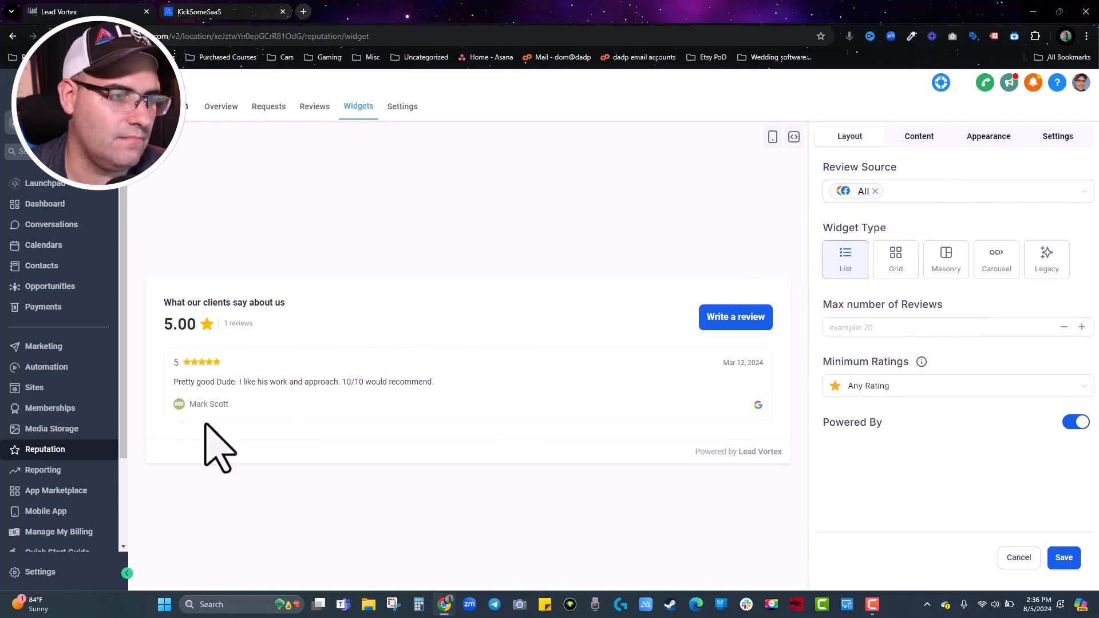
pyautogui.click(889, 259)
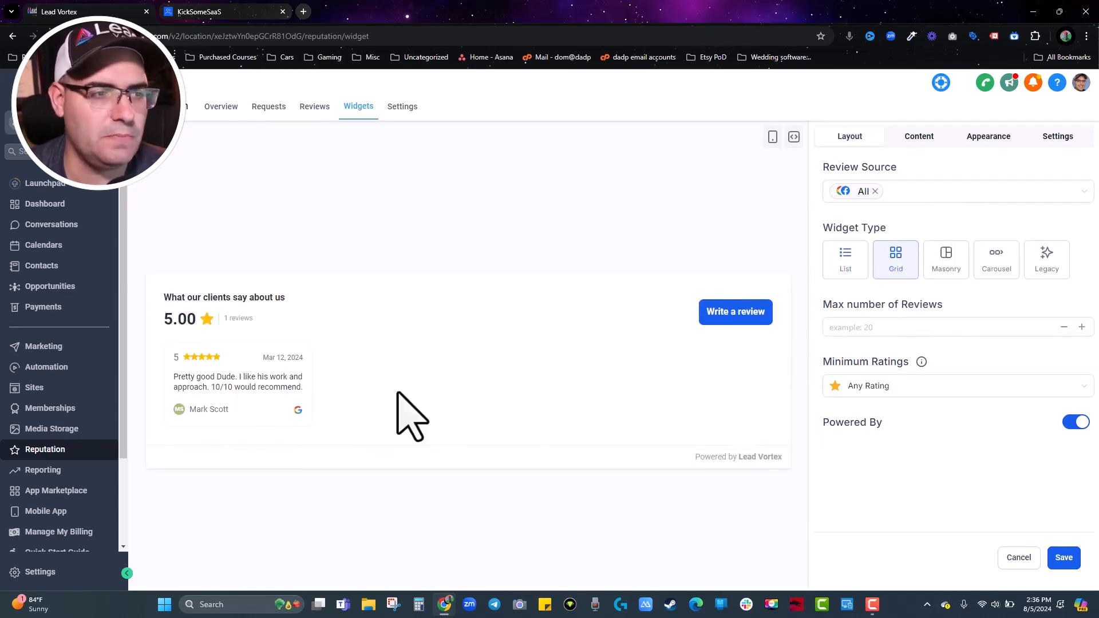
pyautogui.click(945, 262)
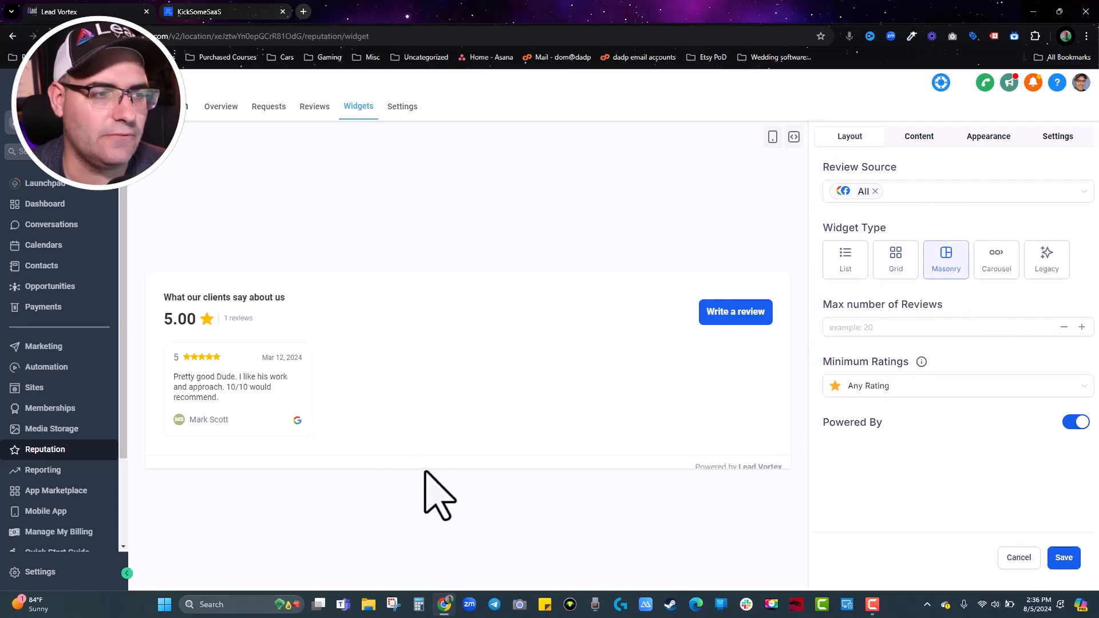
pyautogui.click(988, 267)
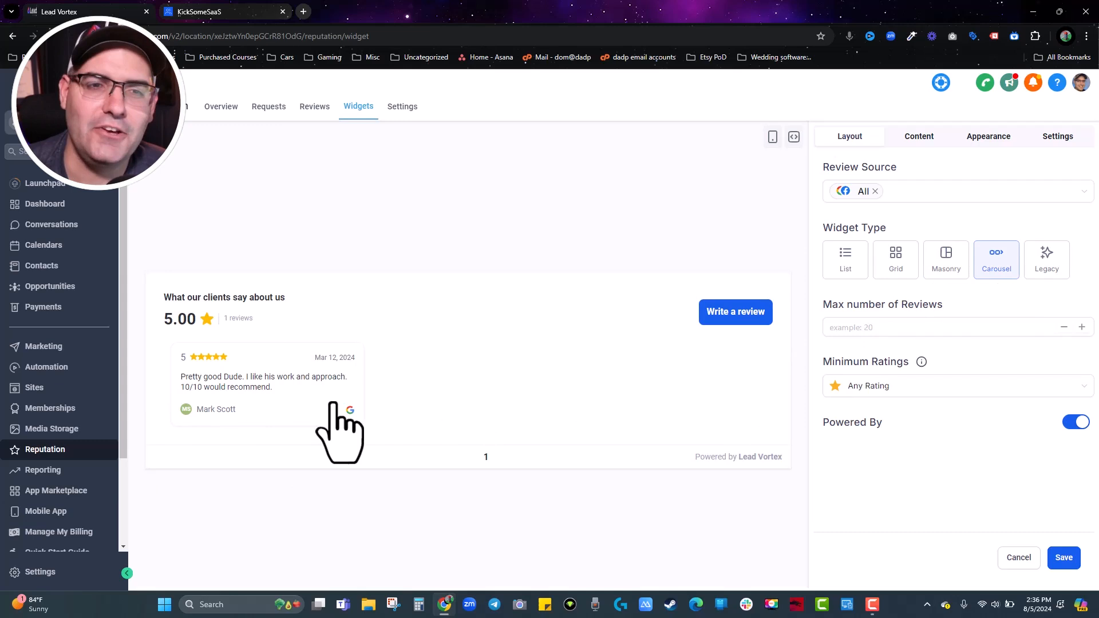
pyautogui.click(852, 269)
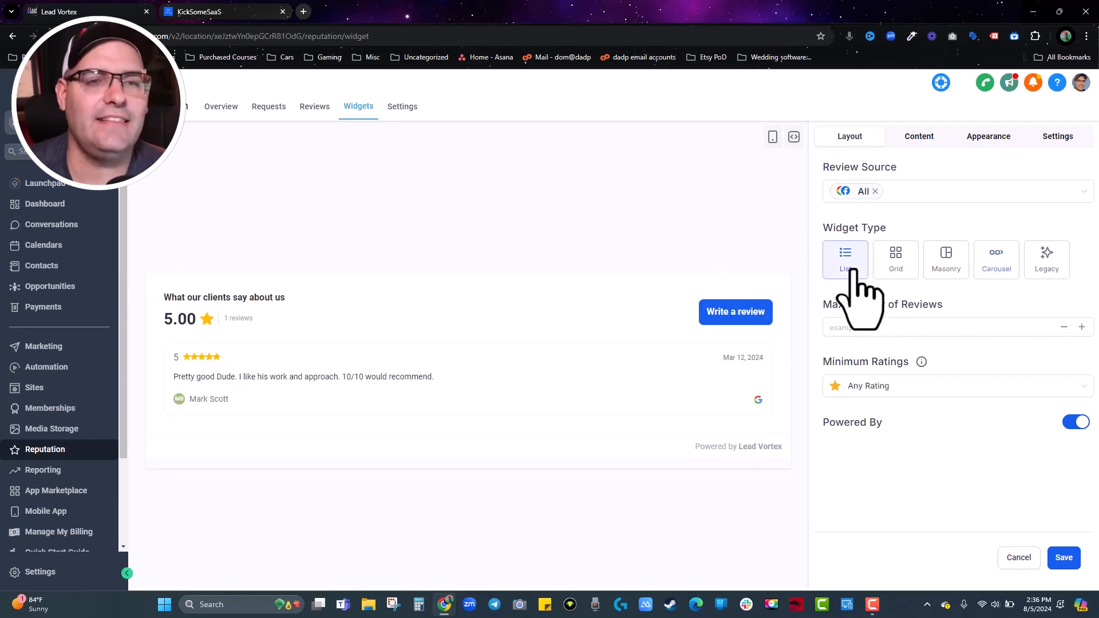
pyautogui.click(871, 387)
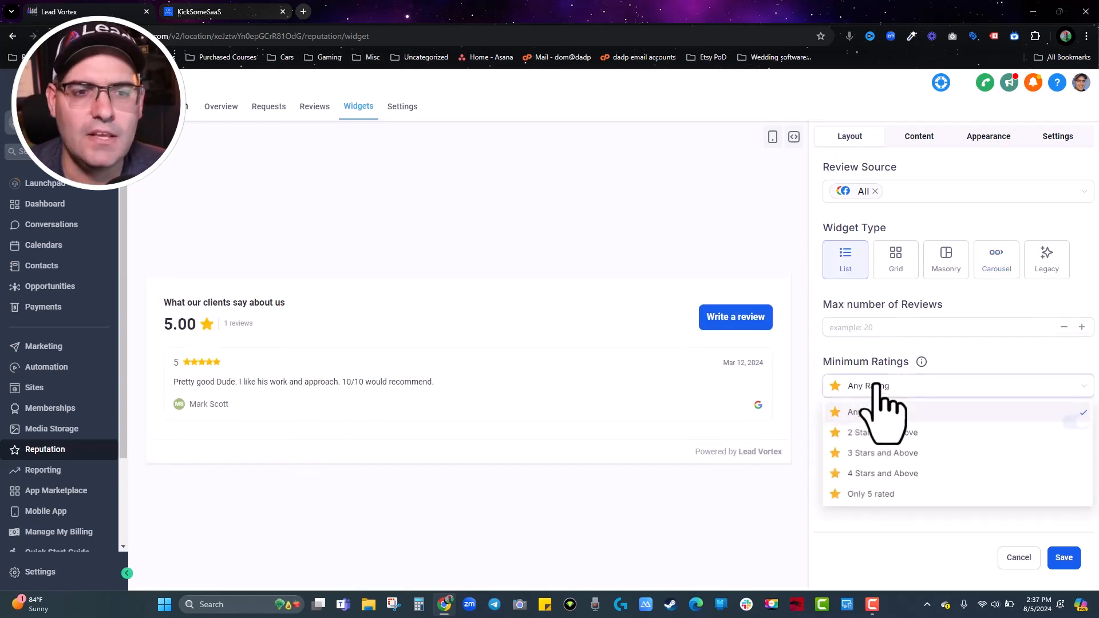
pyautogui.click(873, 474)
pyautogui.click(884, 390)
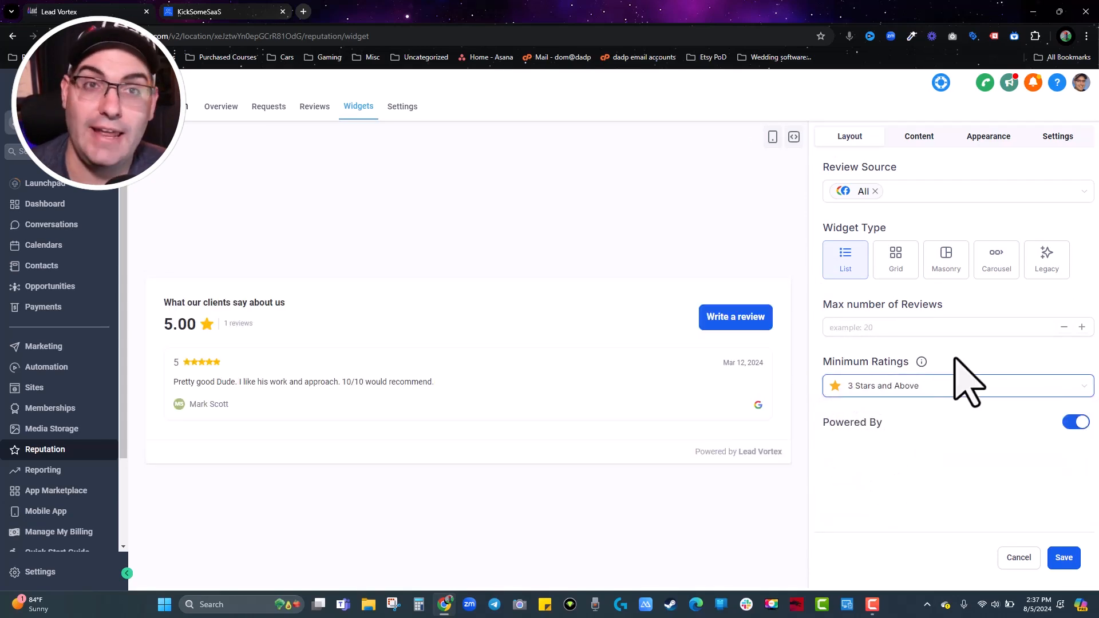
# Give the widget heading 'Content Title' and description 'sdaefdhasfgh', then save it.
pyautogui.click(933, 138)
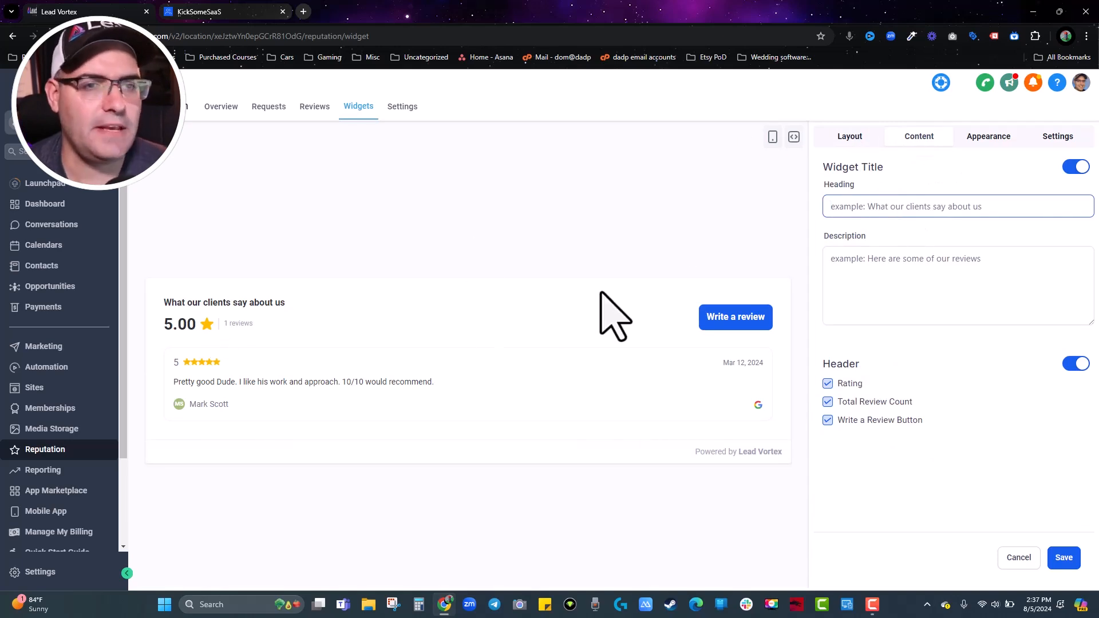
pyautogui.click(915, 250)
pyautogui.write('Content Title')
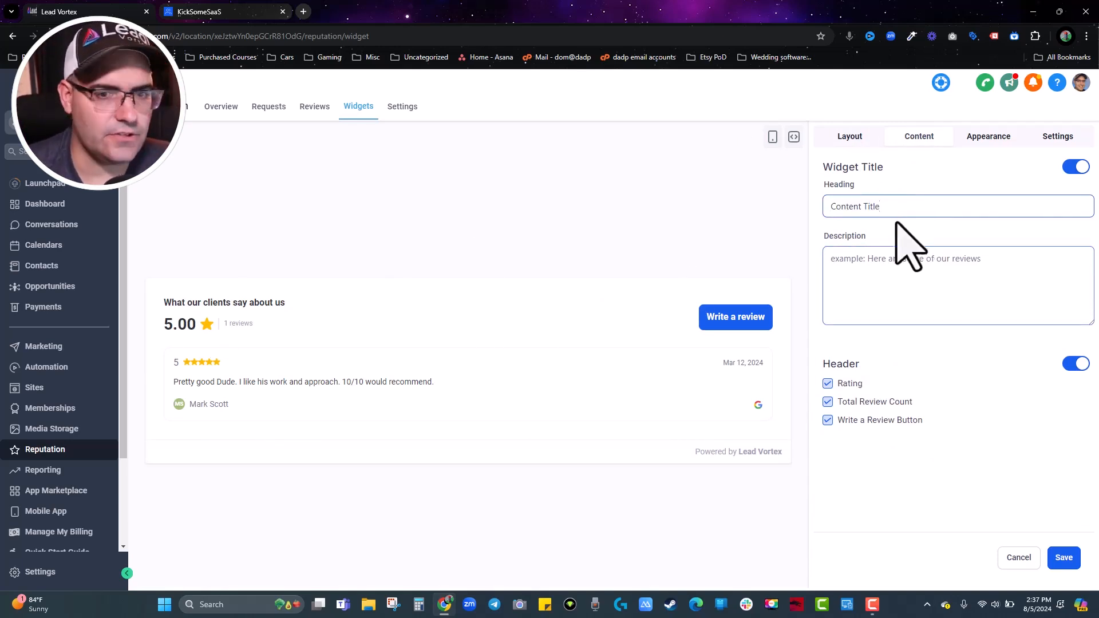
pyautogui.click(1064, 558)
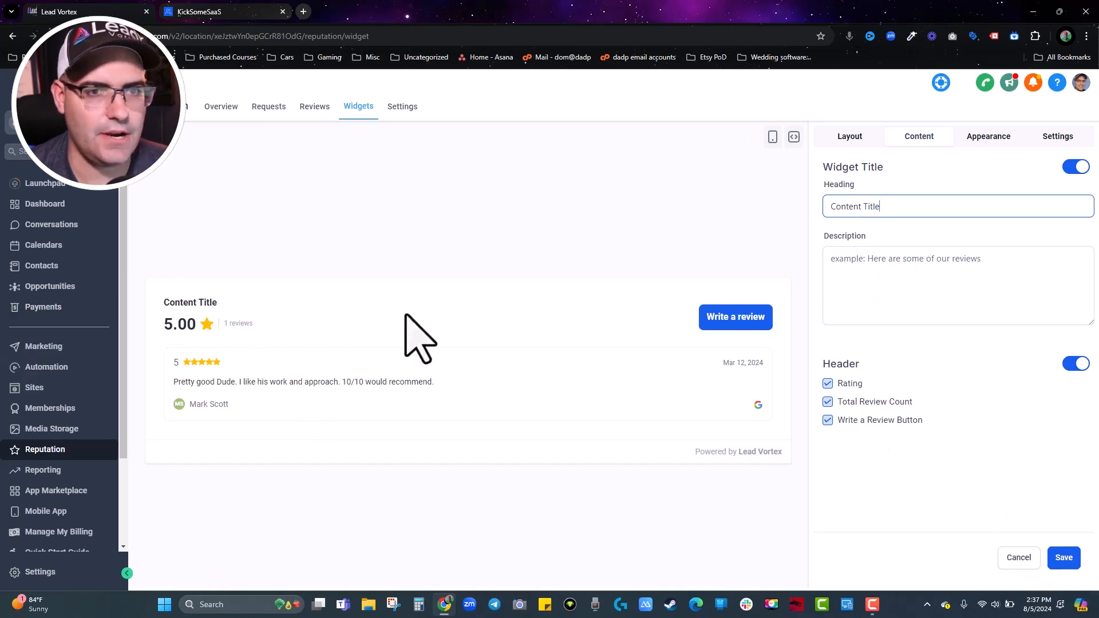
pyautogui.click(872, 282)
pyautogui.write('sdaefdhasfgh')
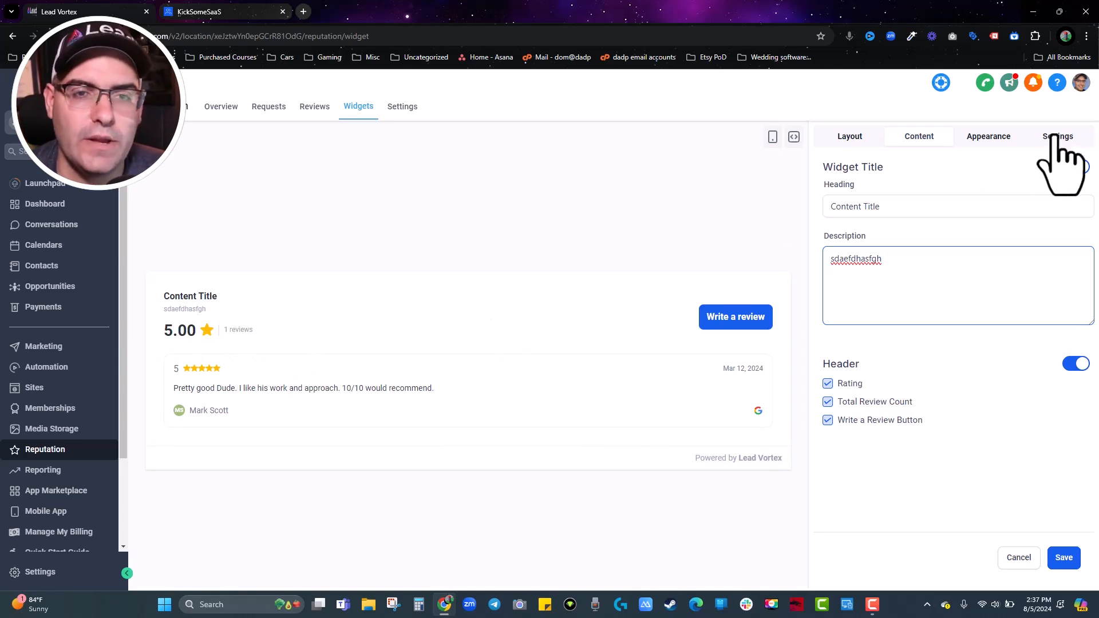
pyautogui.click(1063, 558)
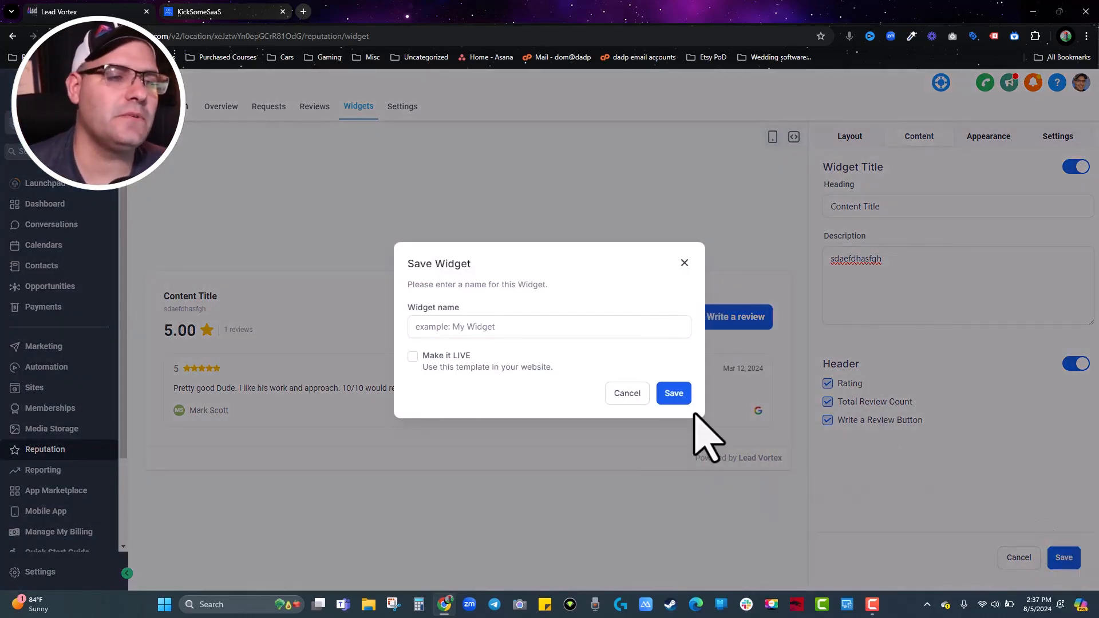
# Save the current widget as live, then make the Customer Testimonials widget live instead.
pyautogui.click(412, 356)
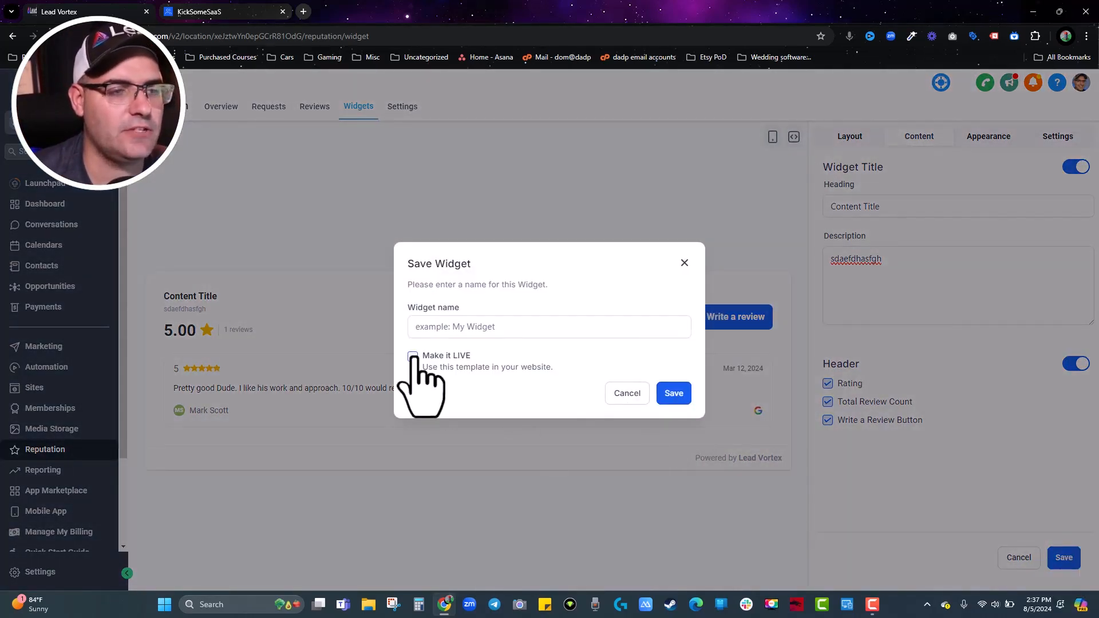
pyautogui.click(674, 394)
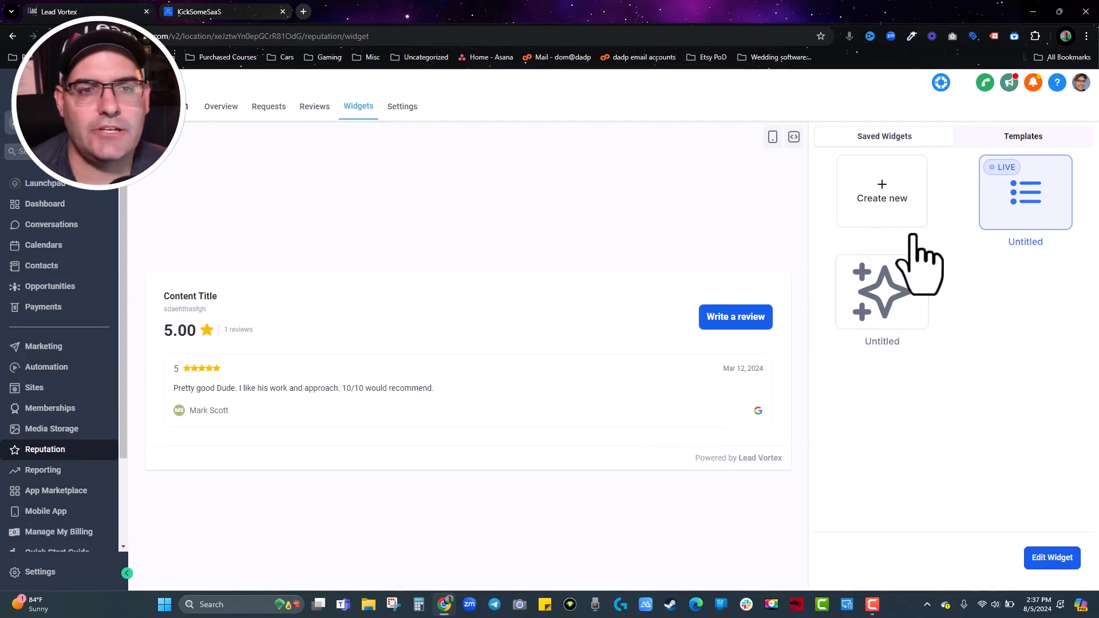
pyautogui.click(917, 267)
pyautogui.click(925, 224)
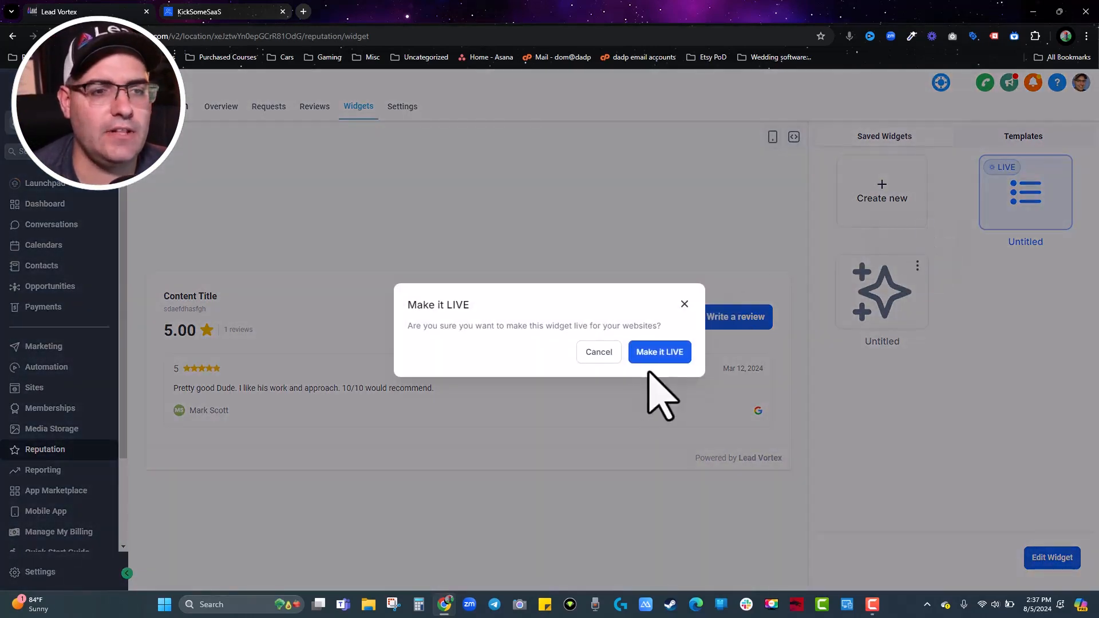
pyautogui.click(661, 353)
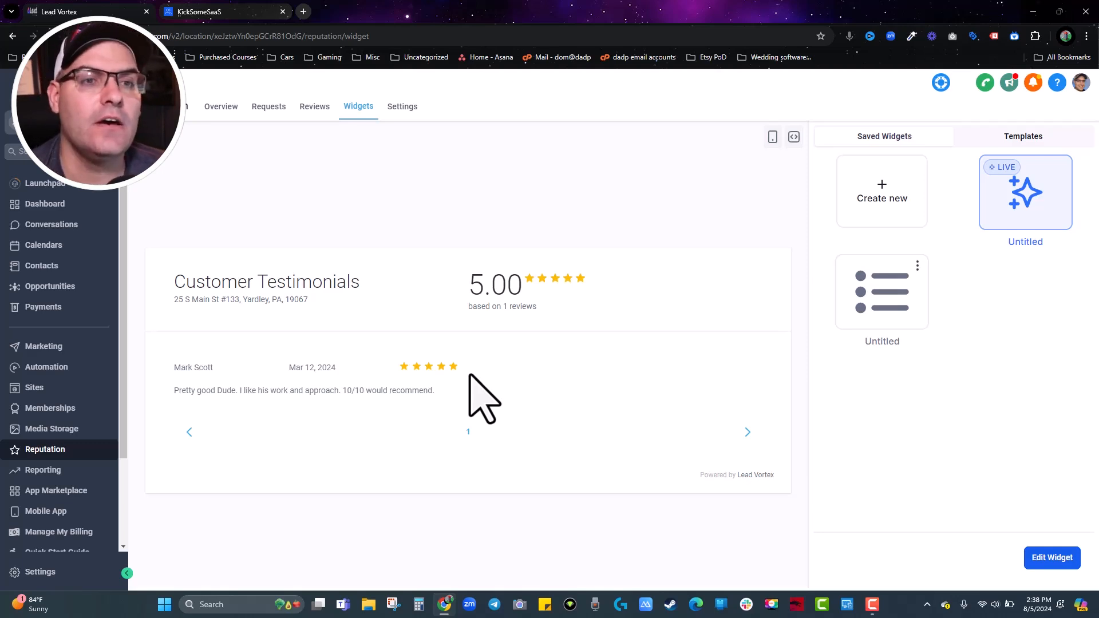
# Review the Customer Testimonials widget's embed code, then go to the Reviews AI settings.
pyautogui.click(794, 137)
pyautogui.tripleClick(535, 360)
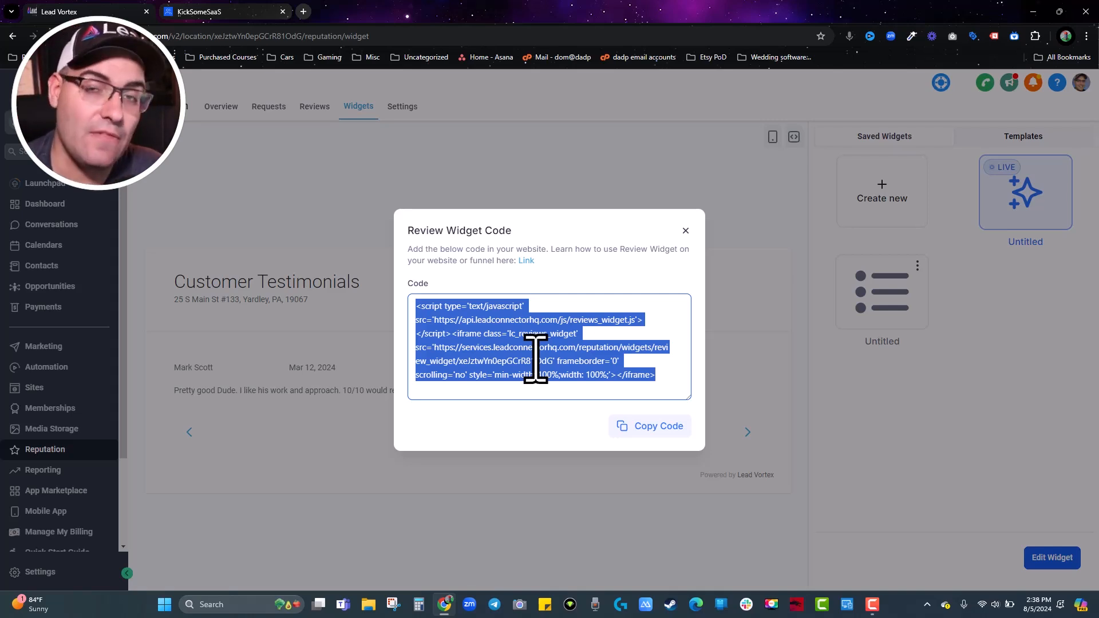
pyautogui.click(685, 230)
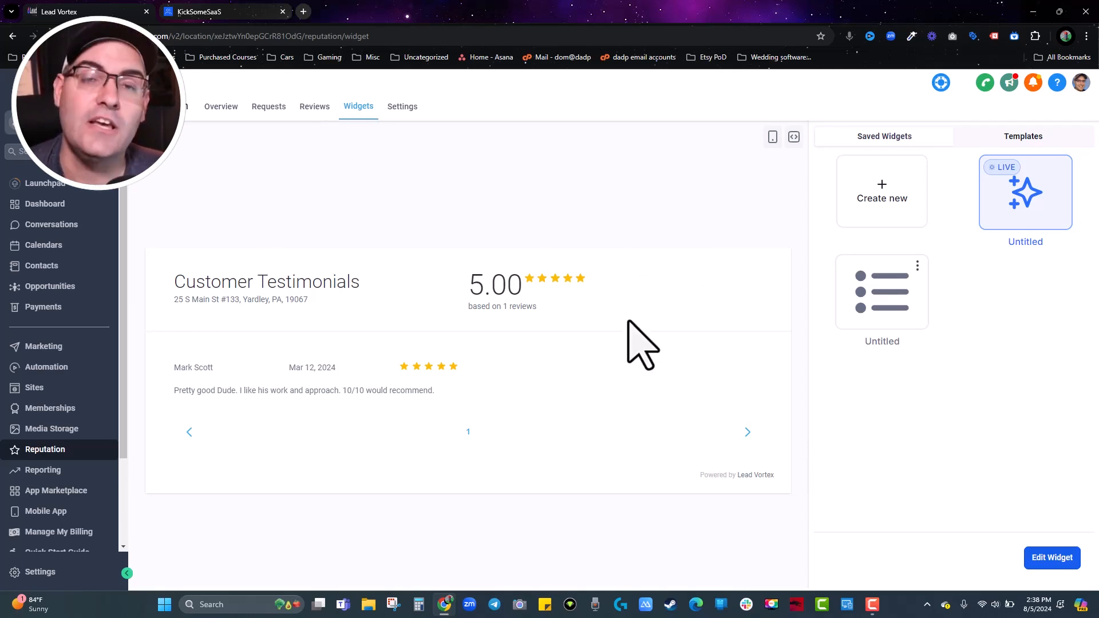
pyautogui.click(402, 107)
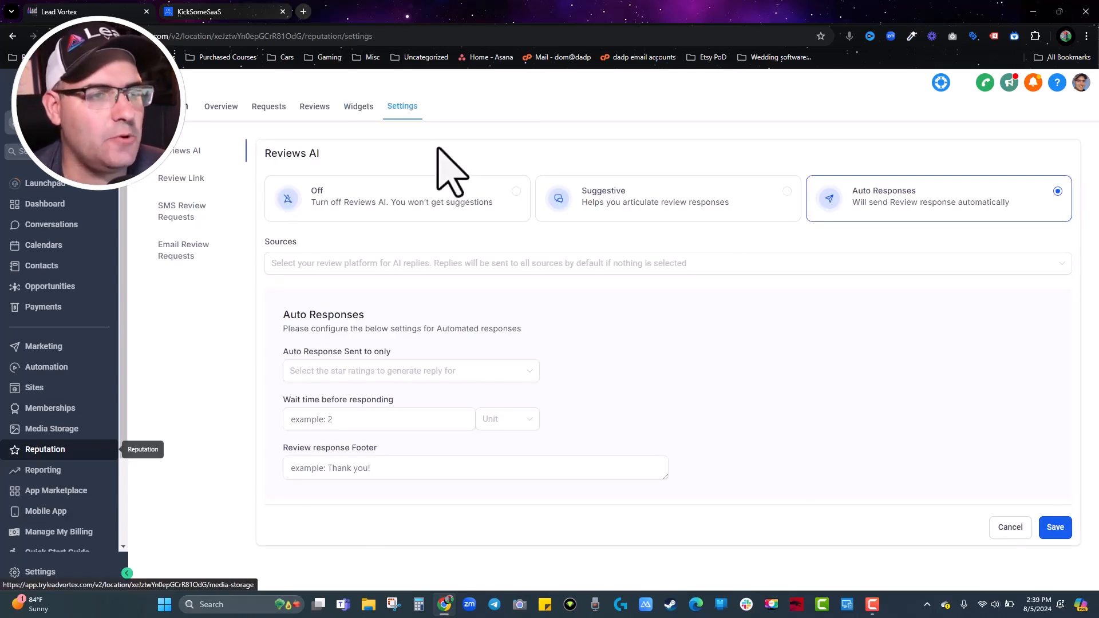
pyautogui.click(315, 200)
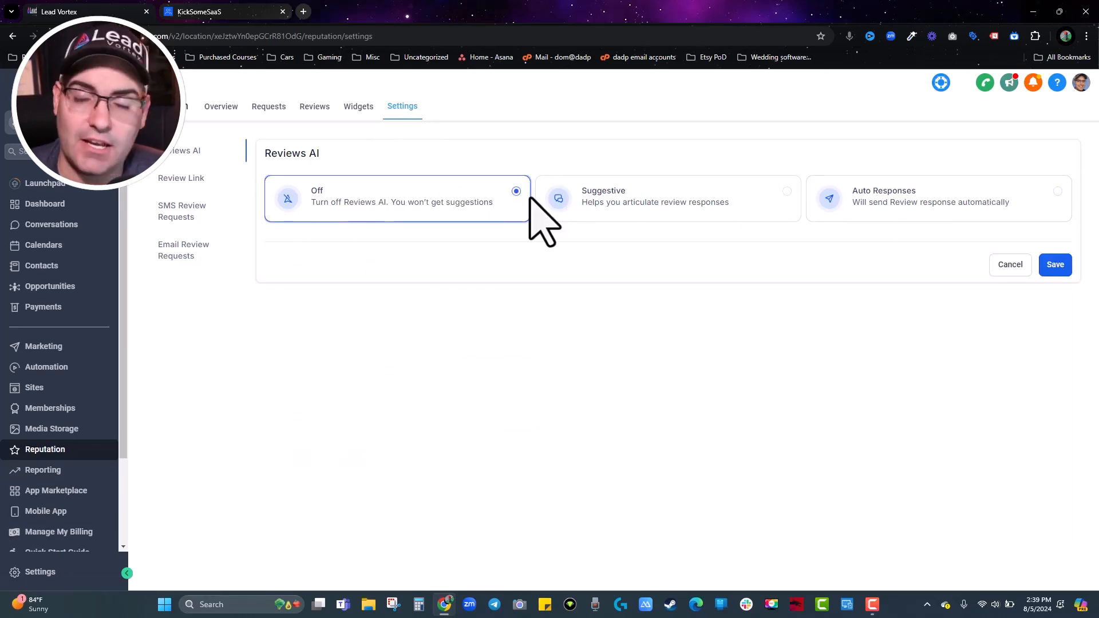
pyautogui.click(636, 201)
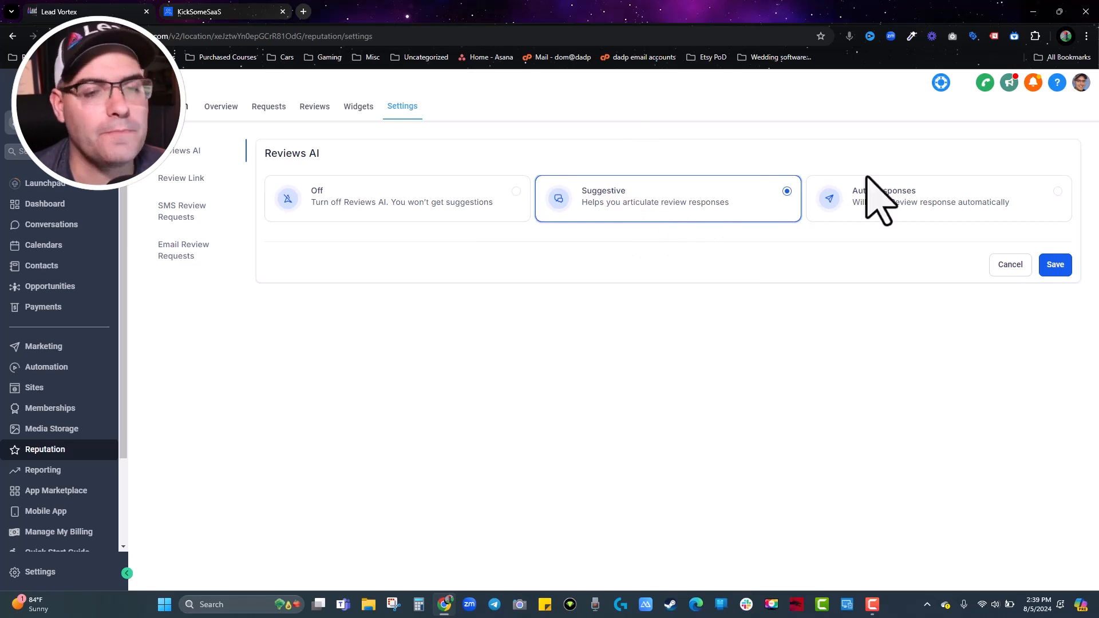
pyautogui.click(897, 201)
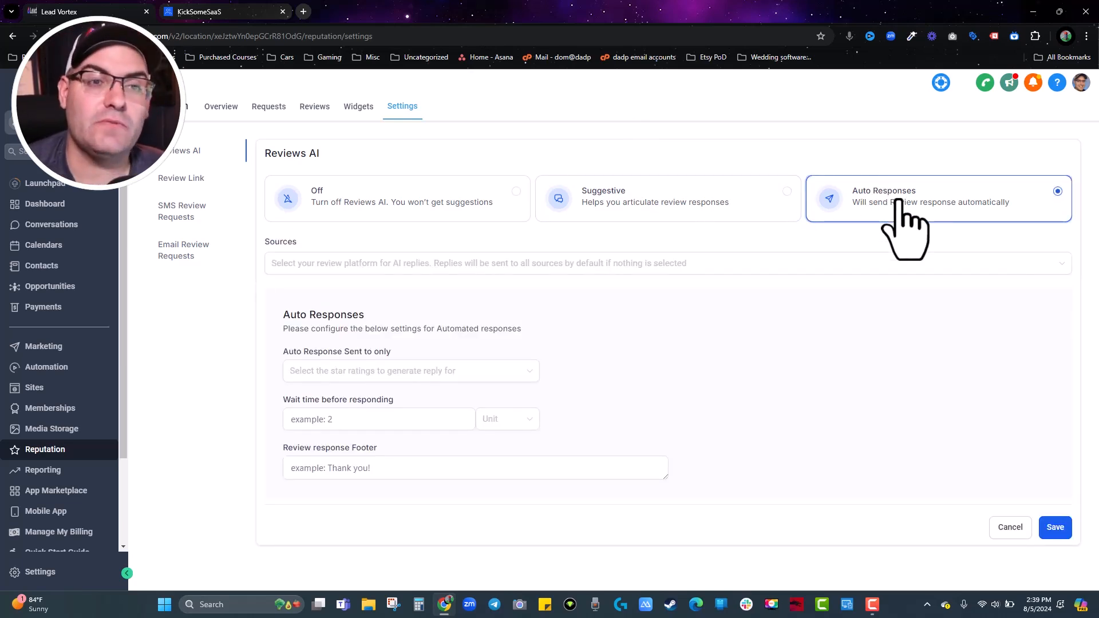
# Choose Google and Facebook as the review sources for auto-responses.
pyautogui.click(389, 264)
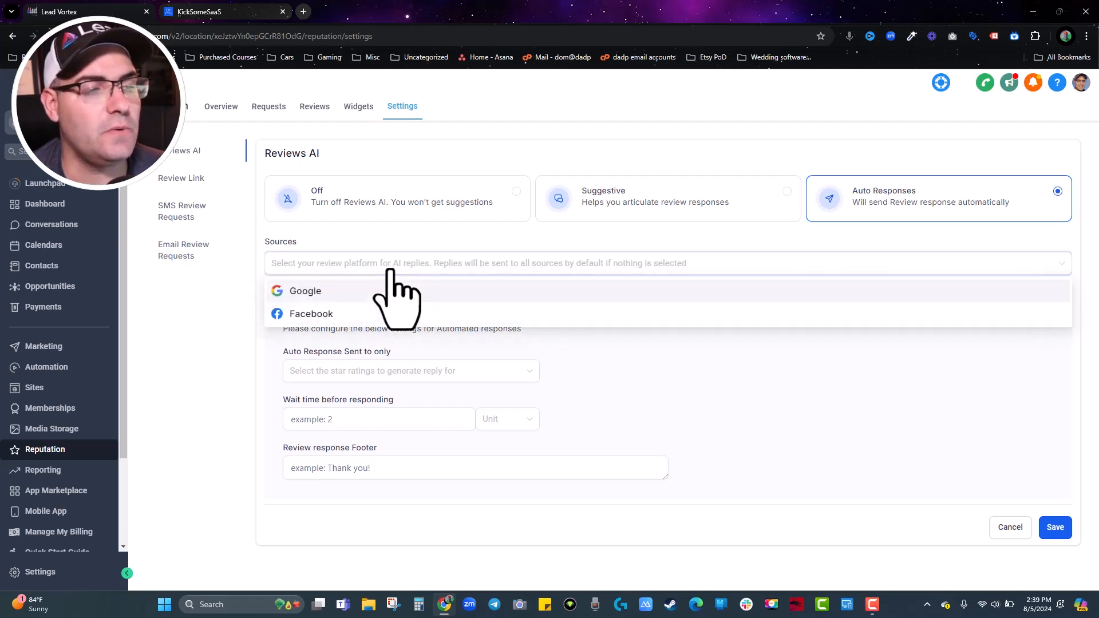
pyautogui.click(314, 292)
pyautogui.click(315, 315)
pyautogui.click(711, 348)
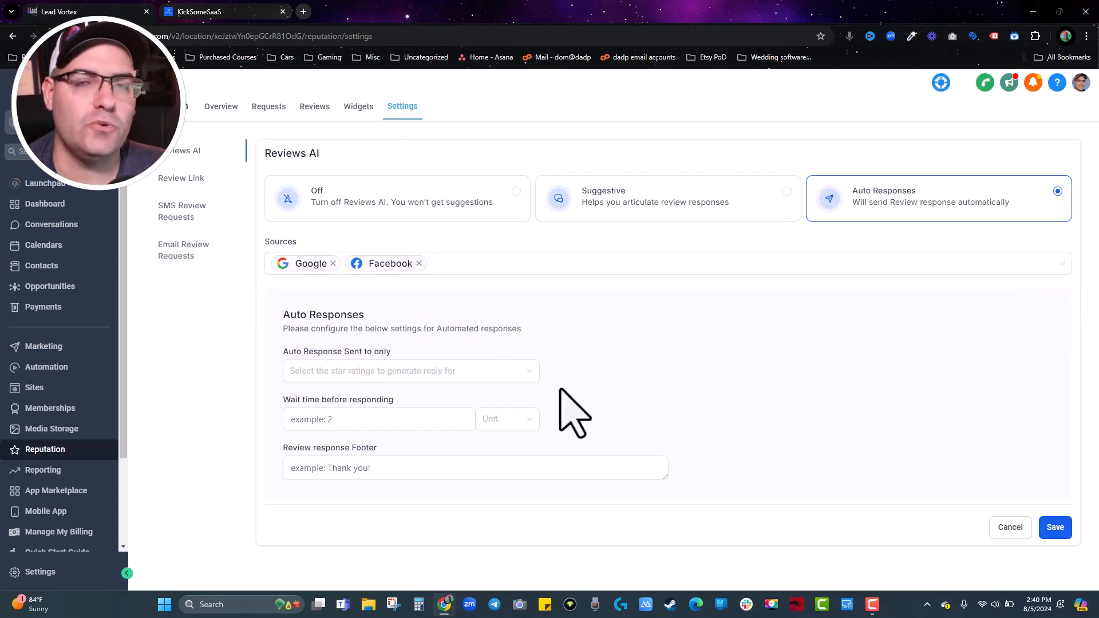
# Send auto-responses only to reviews of 3 stars or above, after waiting 2 Hours.
pyautogui.click(369, 373)
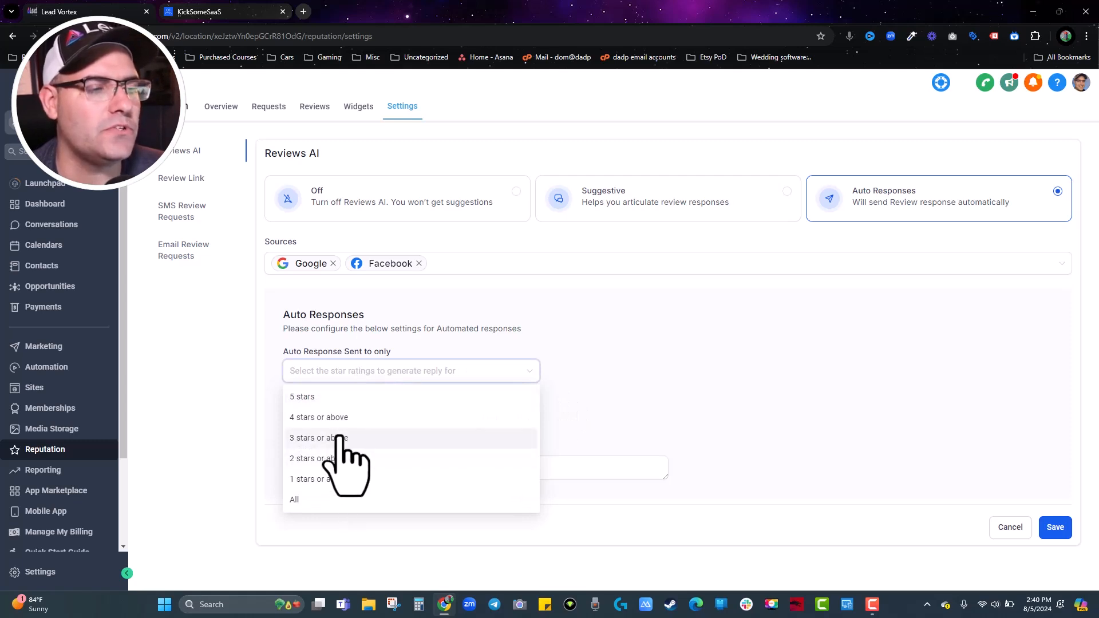
pyautogui.click(338, 438)
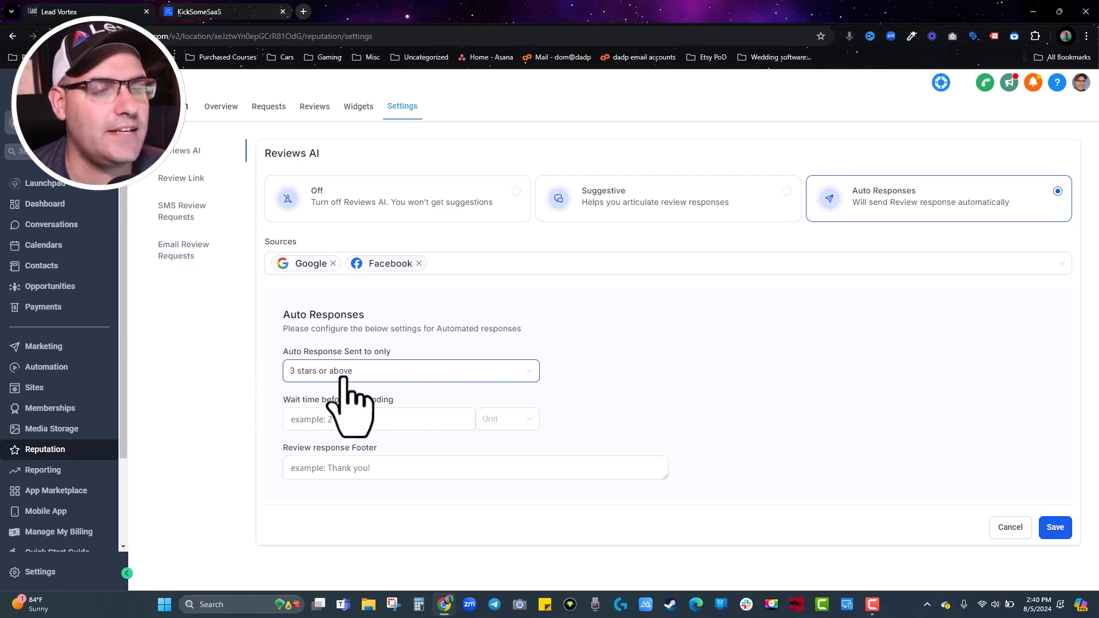
pyautogui.click(353, 377)
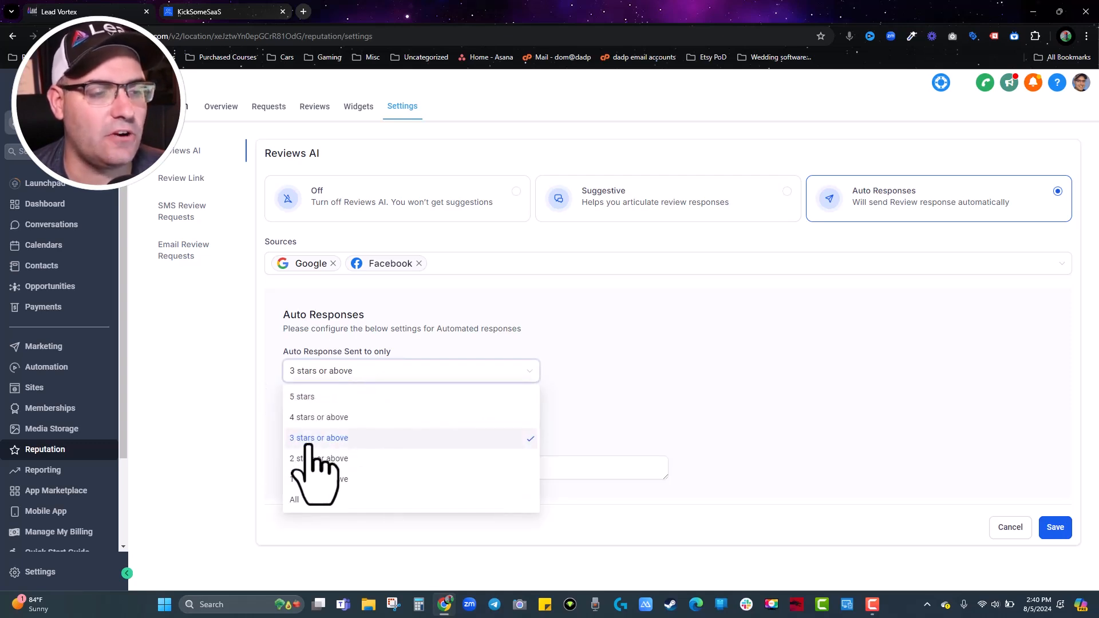
pyautogui.click(324, 418)
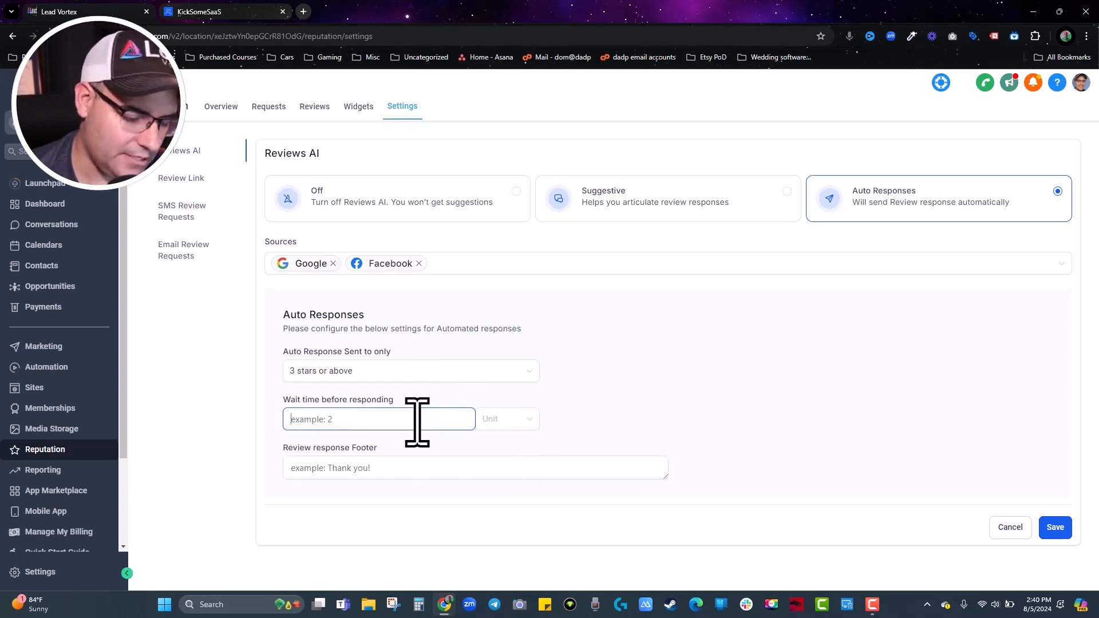
pyautogui.write('2')
pyautogui.click(498, 419)
pyautogui.click(504, 466)
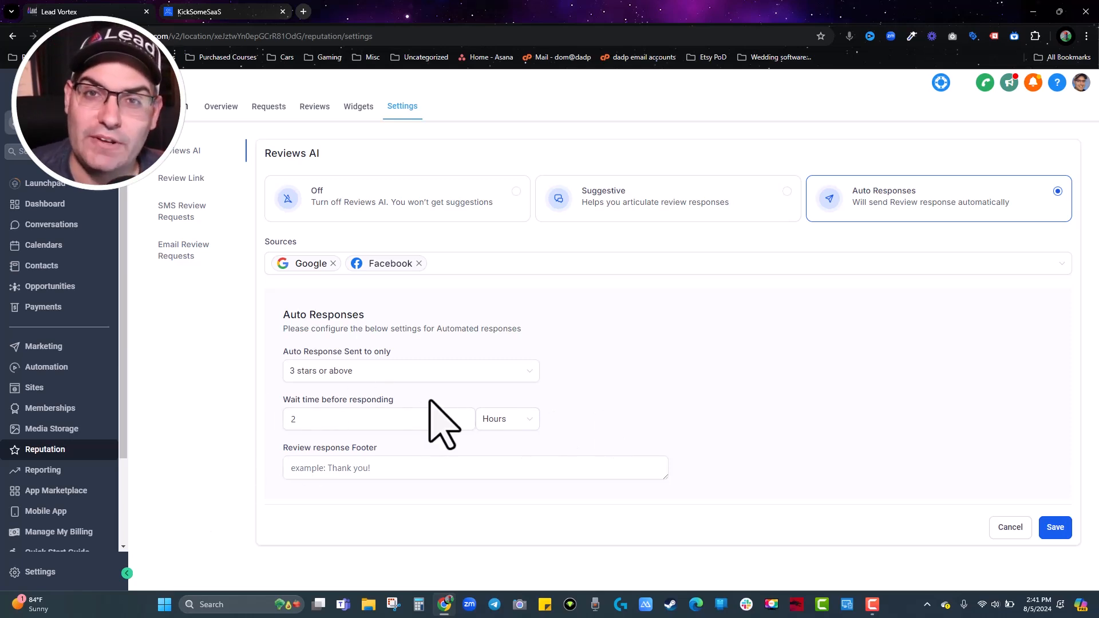
pyautogui.click(326, 465)
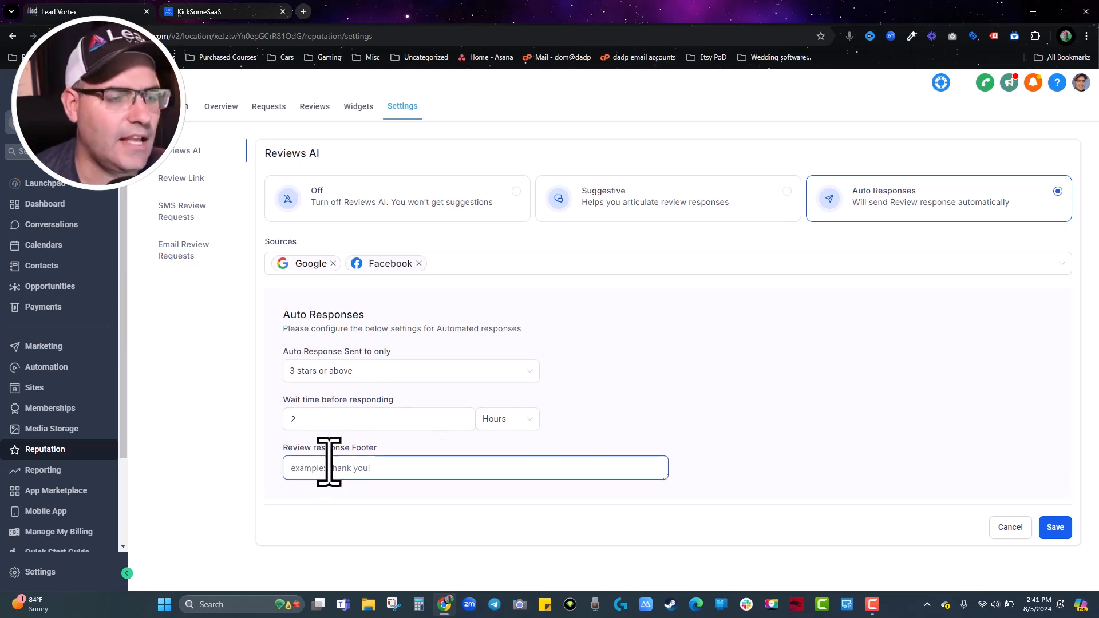